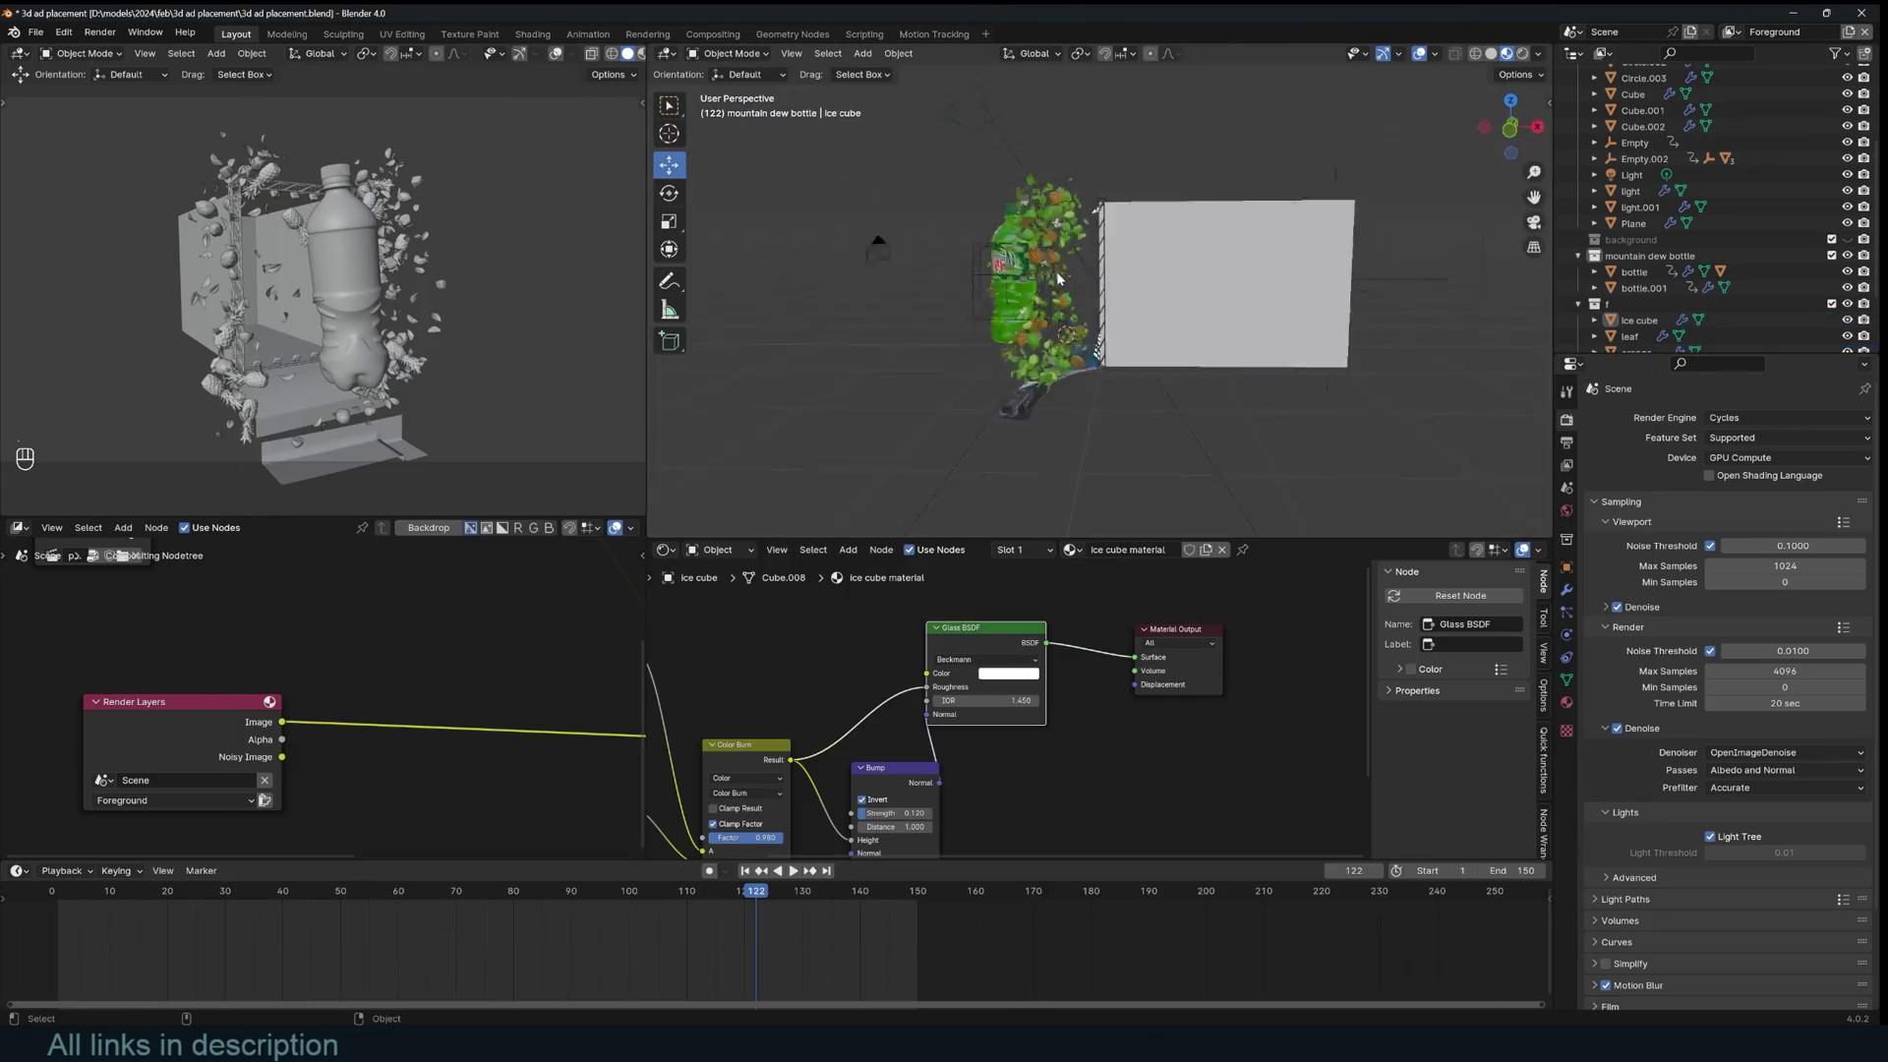
- Inspect the billboard box and bottle scene from several angles and scrub the animation to frame 101
middle_click_drag(1058, 279, 983, 250)
scroll(1097, 452, "down", 3)
middle_click_drag(793, 131, 905, 199)
left_click_drag(493, 895, 635, 822)
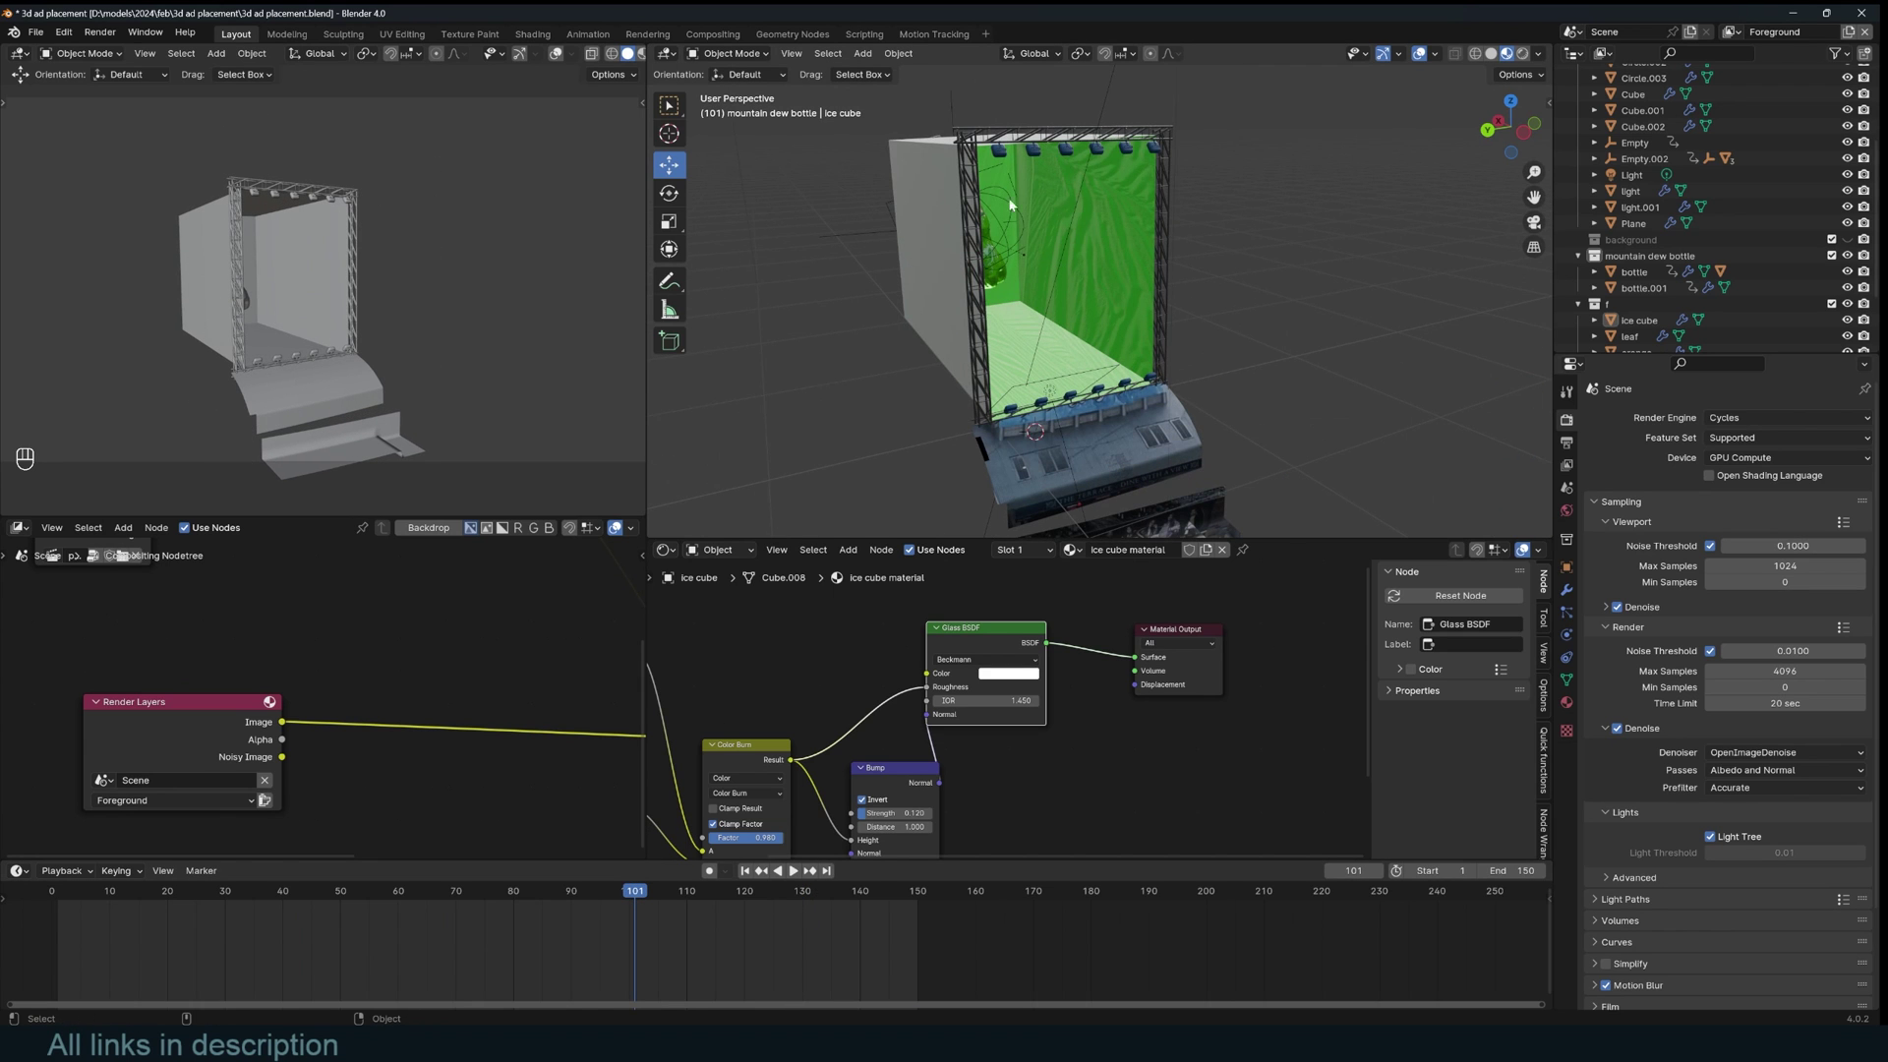
- Switch to the VFX Motion Tracking workspace
left_click(946, 35)
scroll(1141, 305, "down", 2)
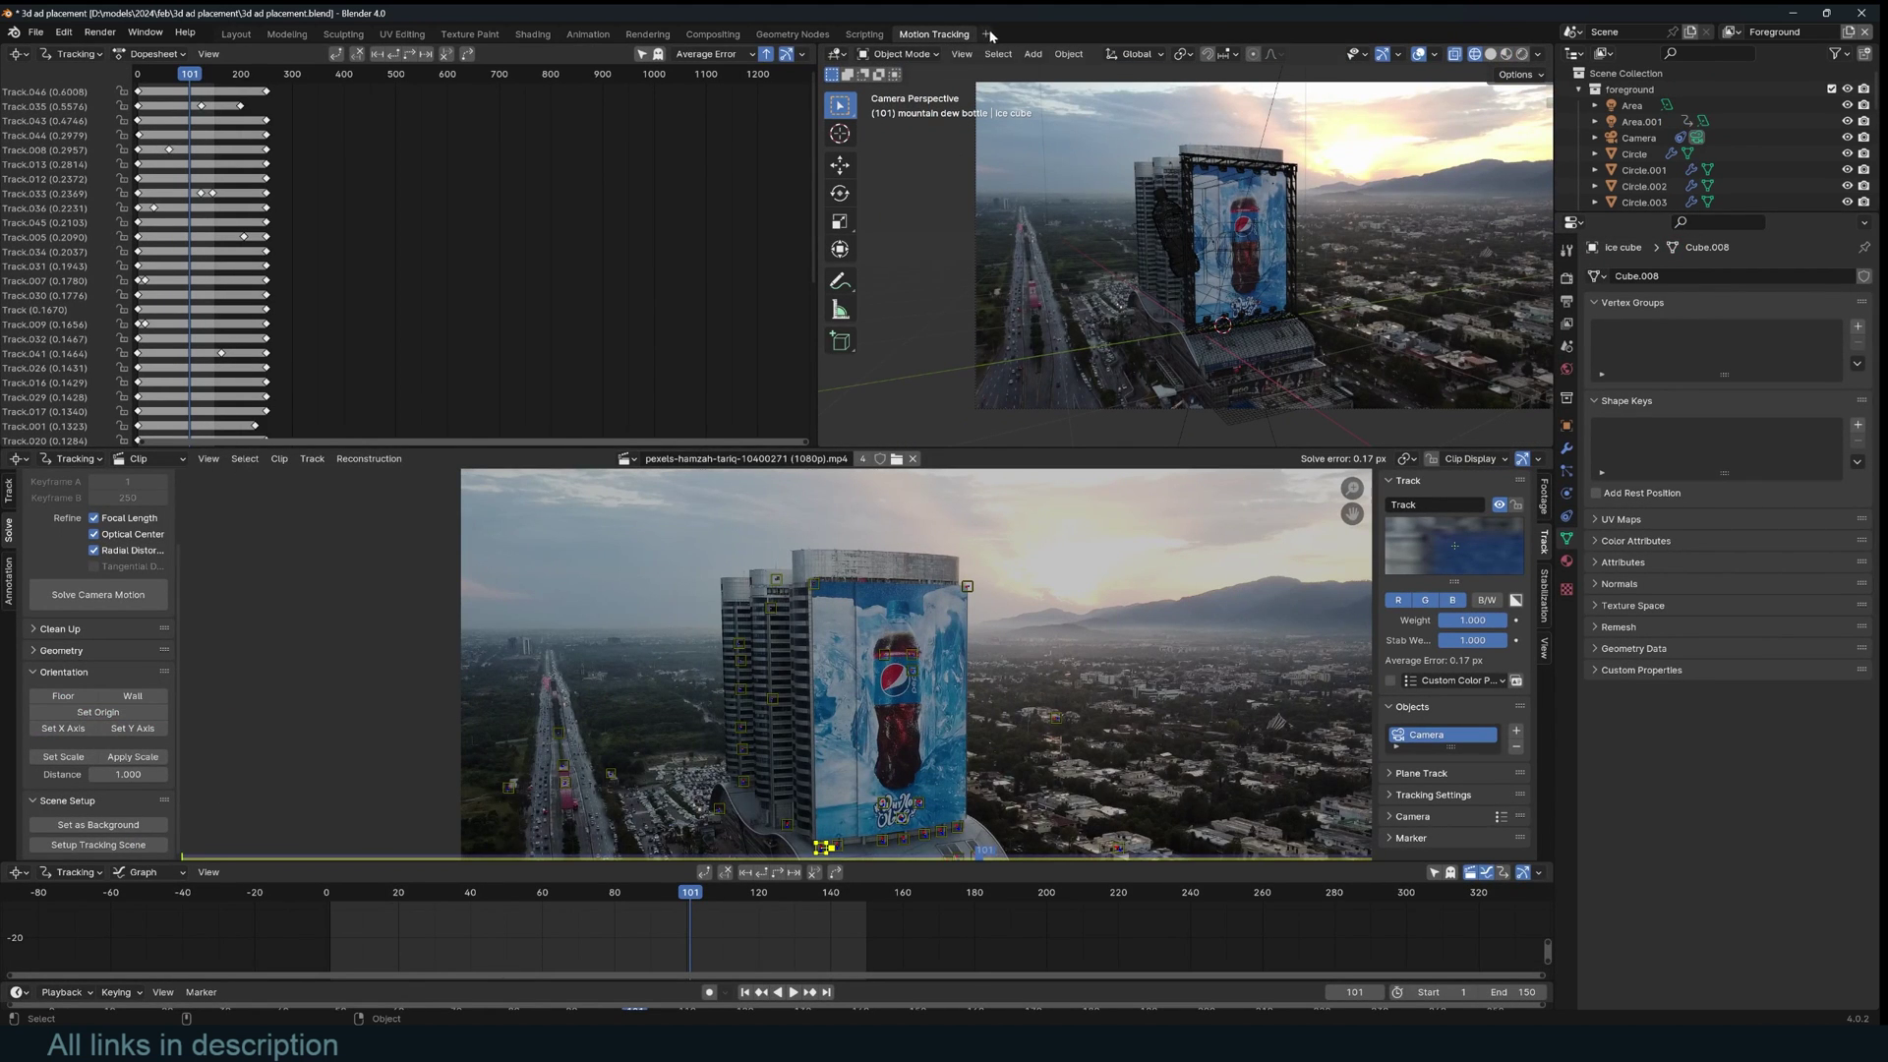
left_click(987, 35)
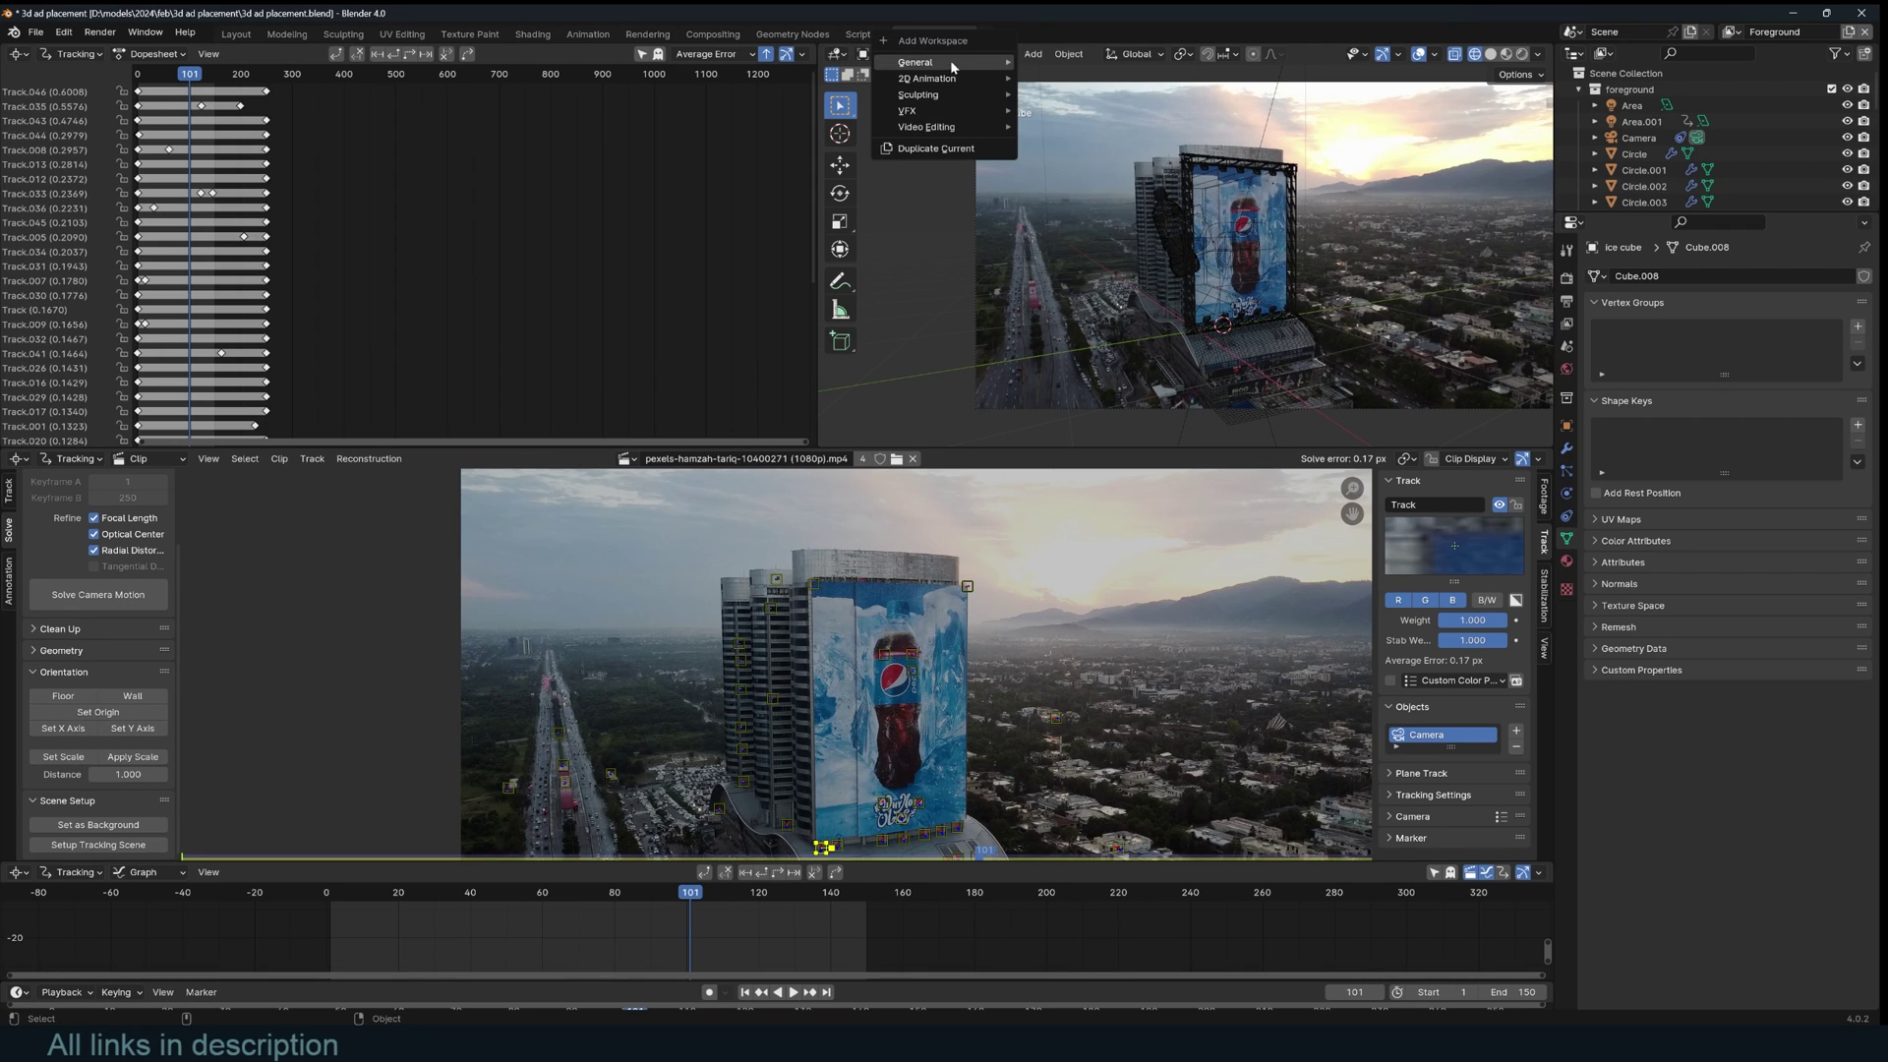
mouse_move(943, 108)
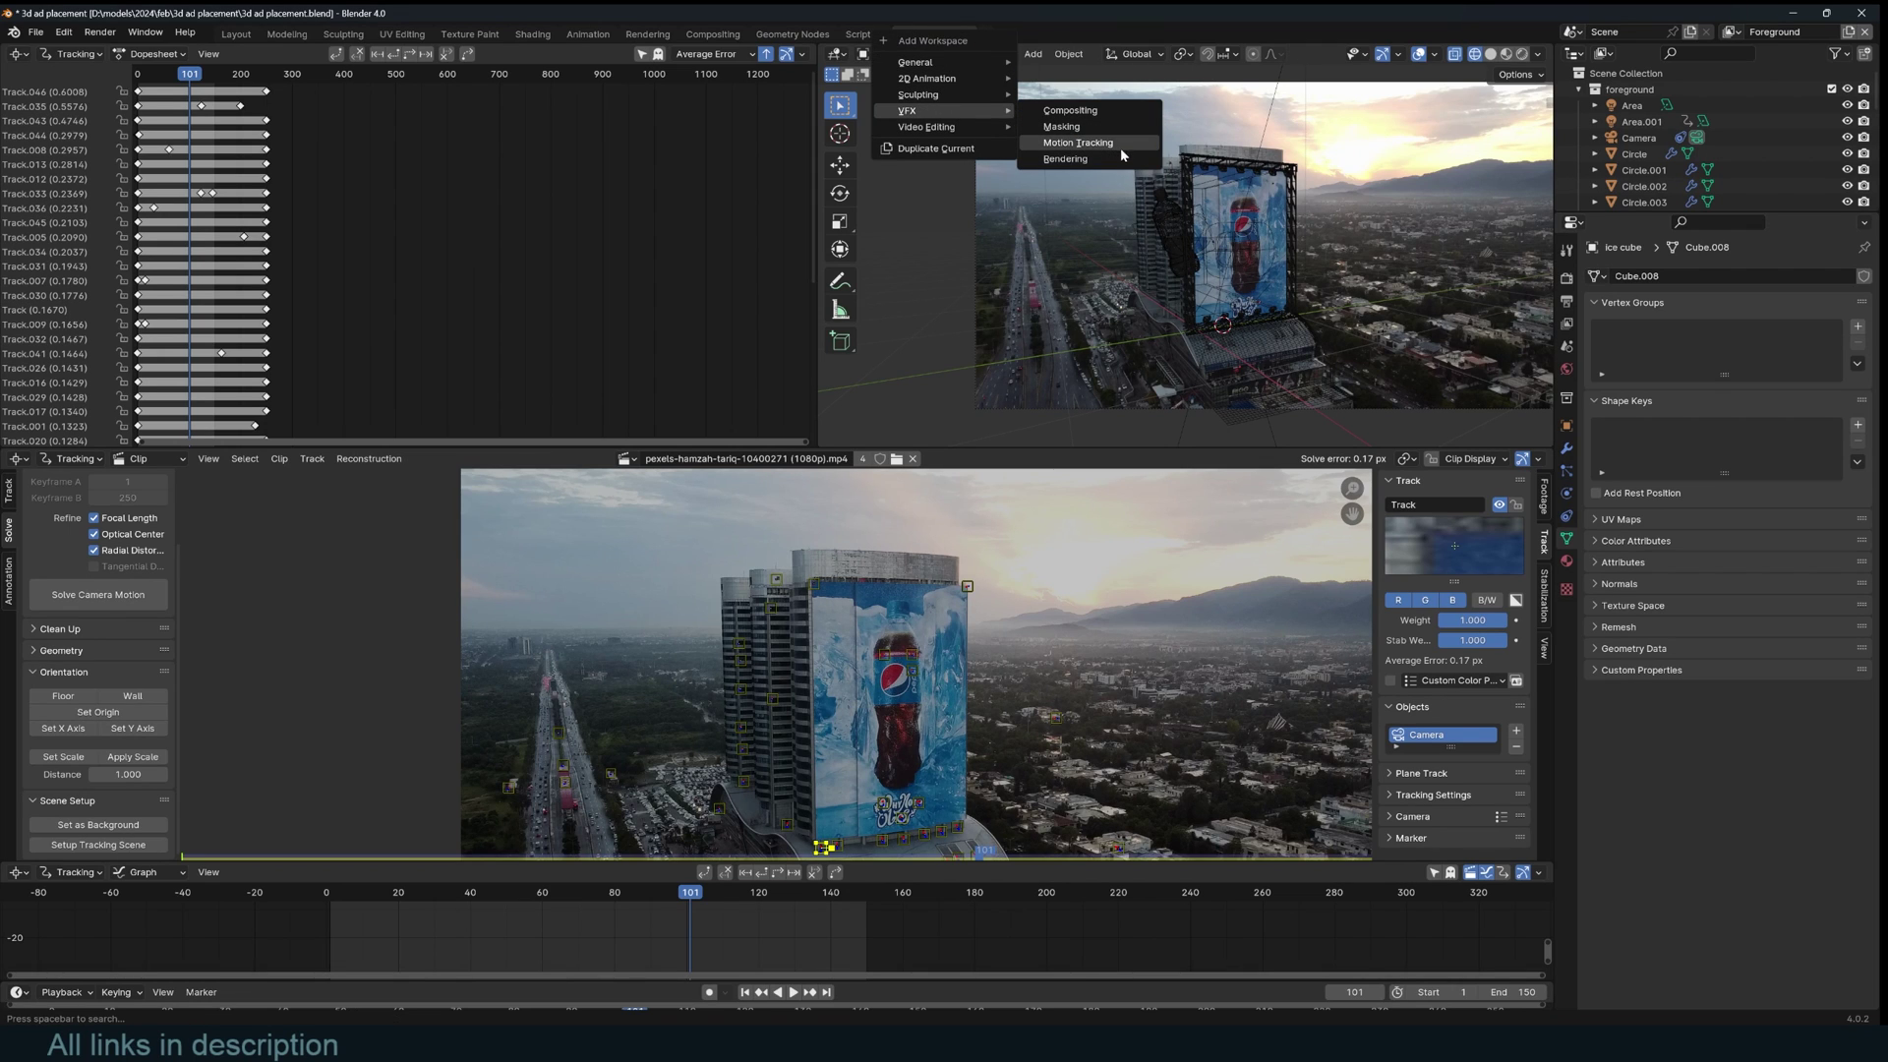
left_click(1081, 144)
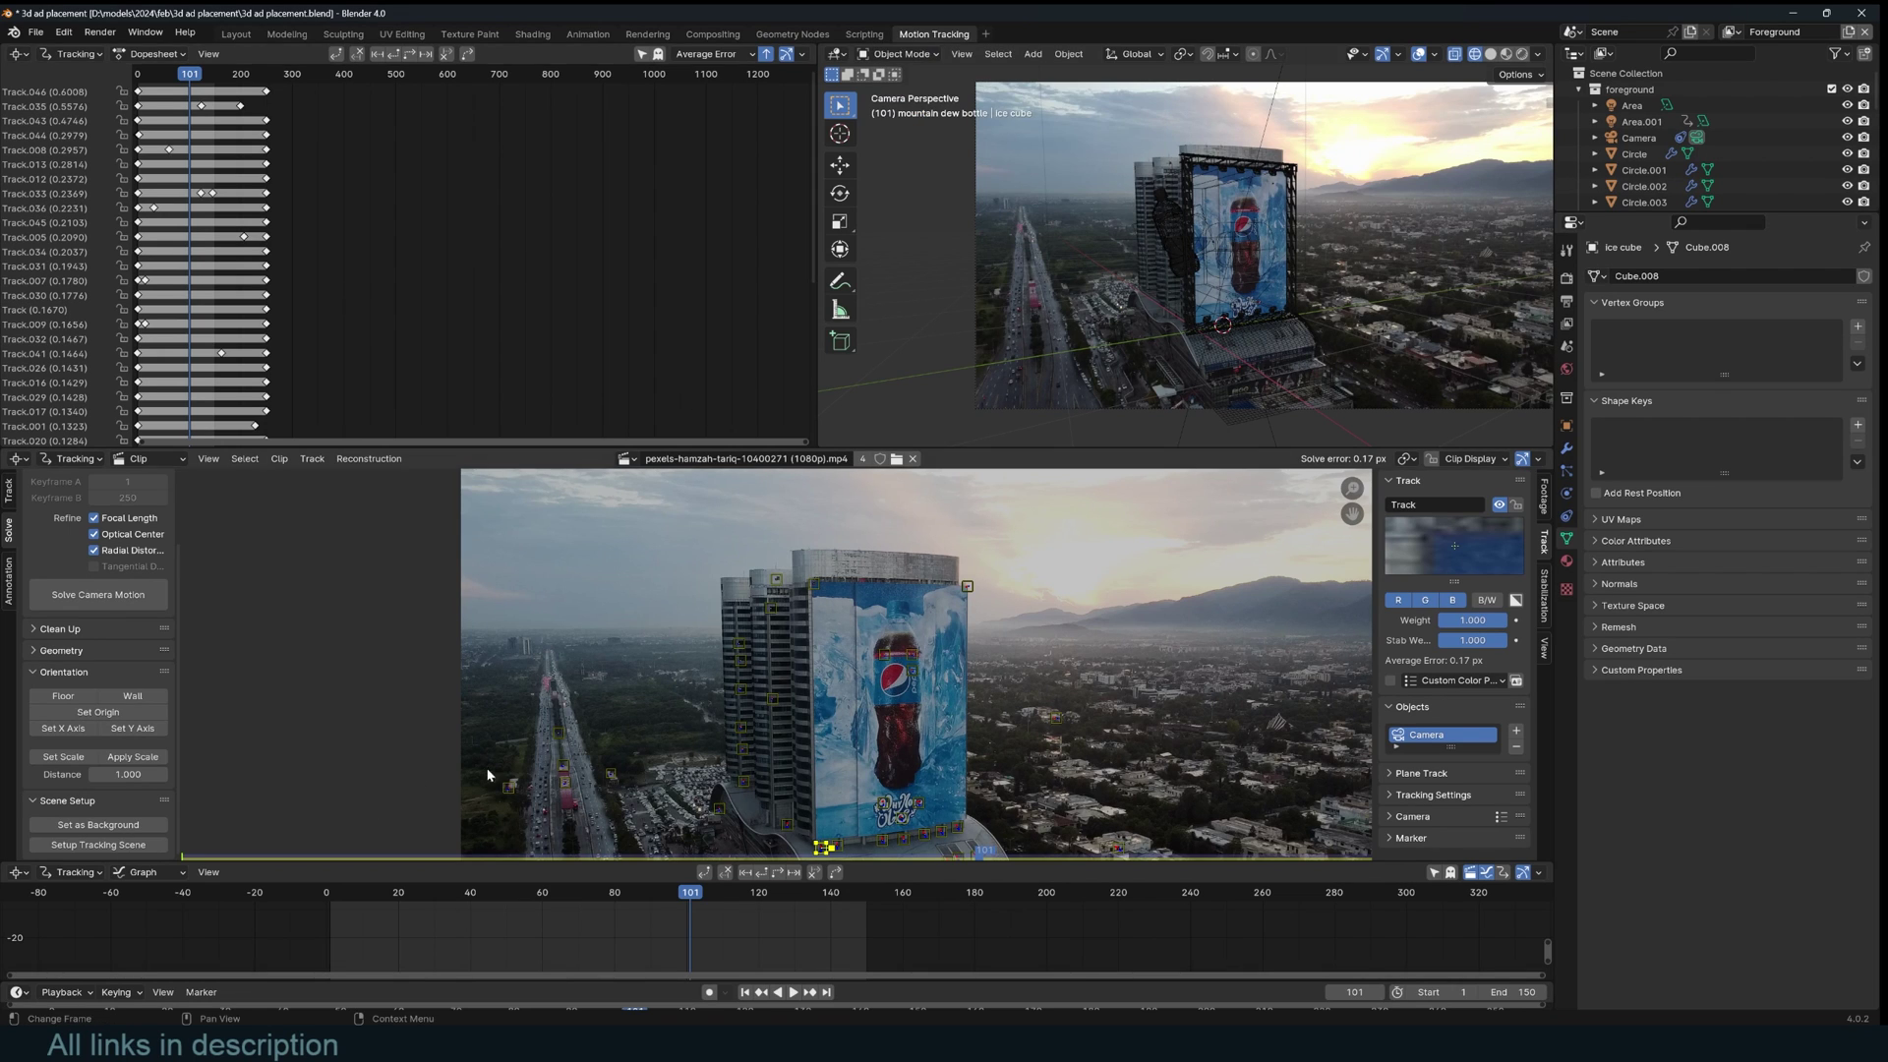
- Look over the tracked drone footage and go to frame 2
scroll(578, 765, "down", 1)
scroll(578, 766, "down", 2)
middle_click_drag(579, 766, 608, 719)
scroll(608, 719, "up", 1)
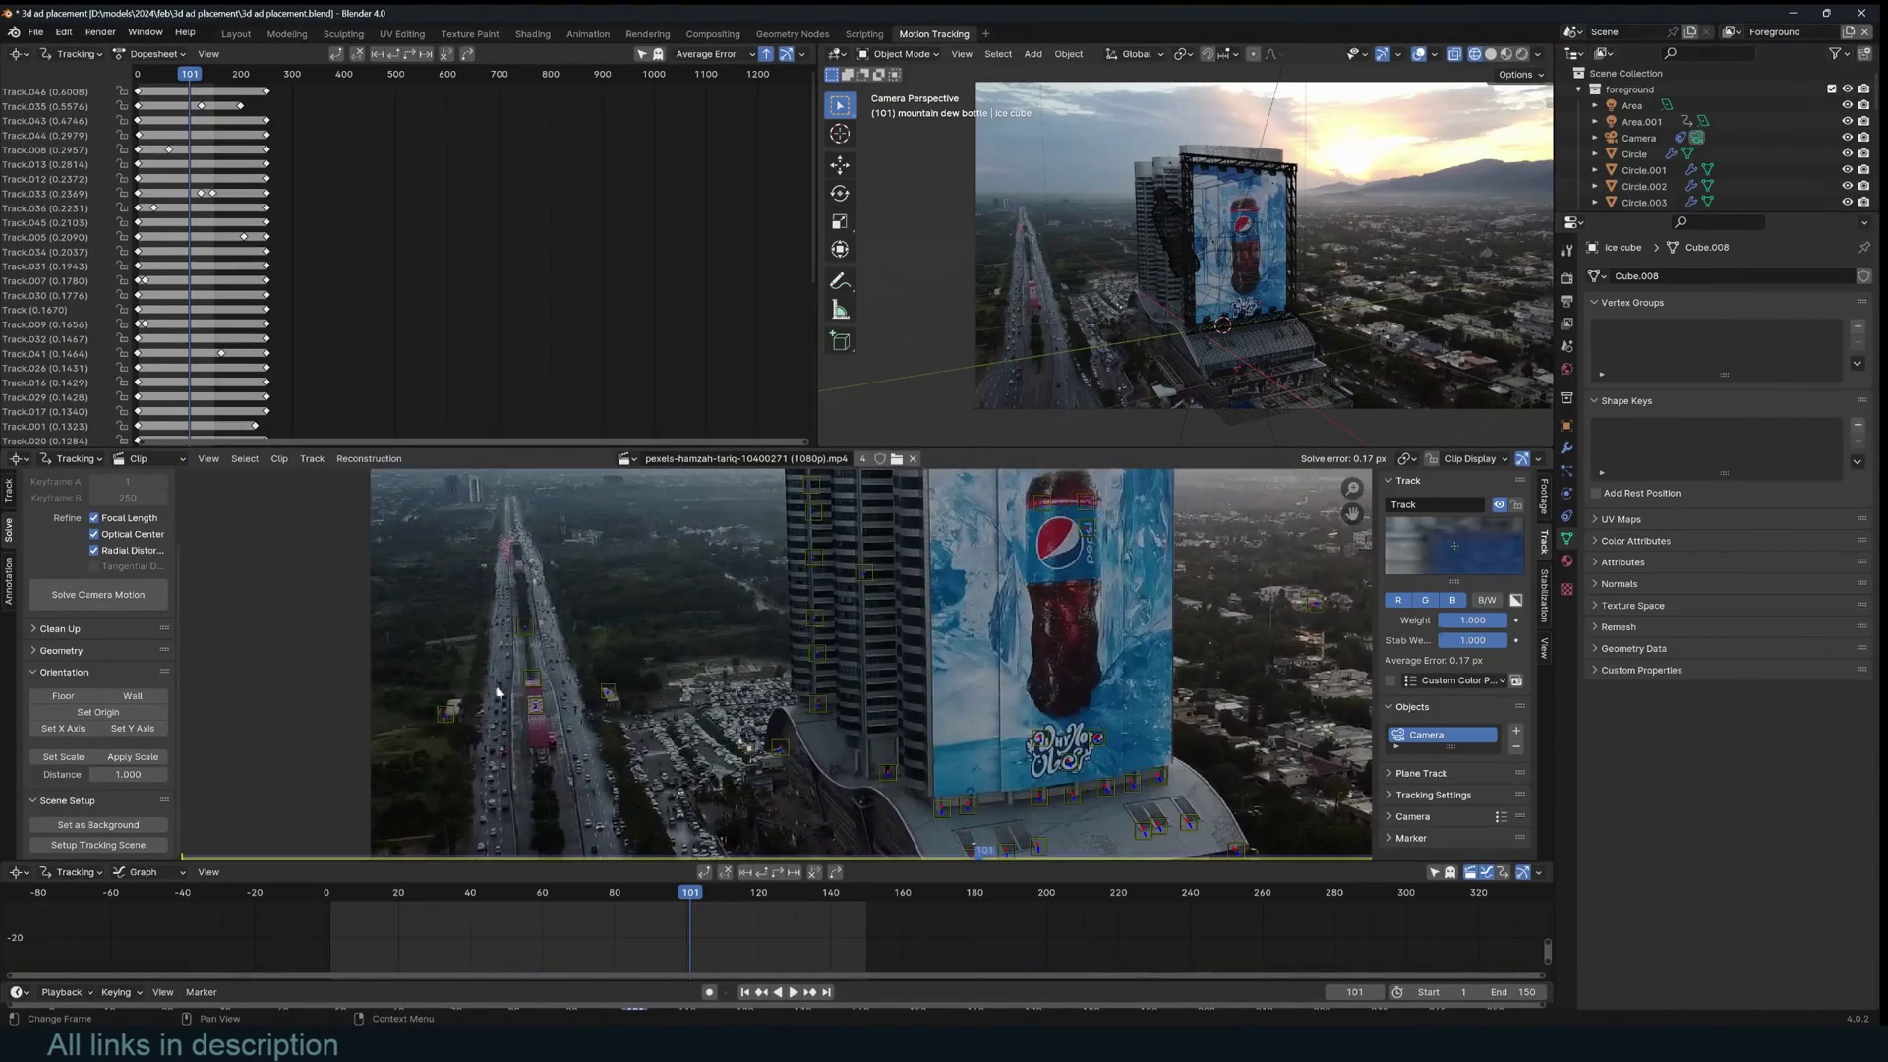
scroll(708, 635, "up", 3)
scroll(739, 638, "down", 4)
left_click(317, 894)
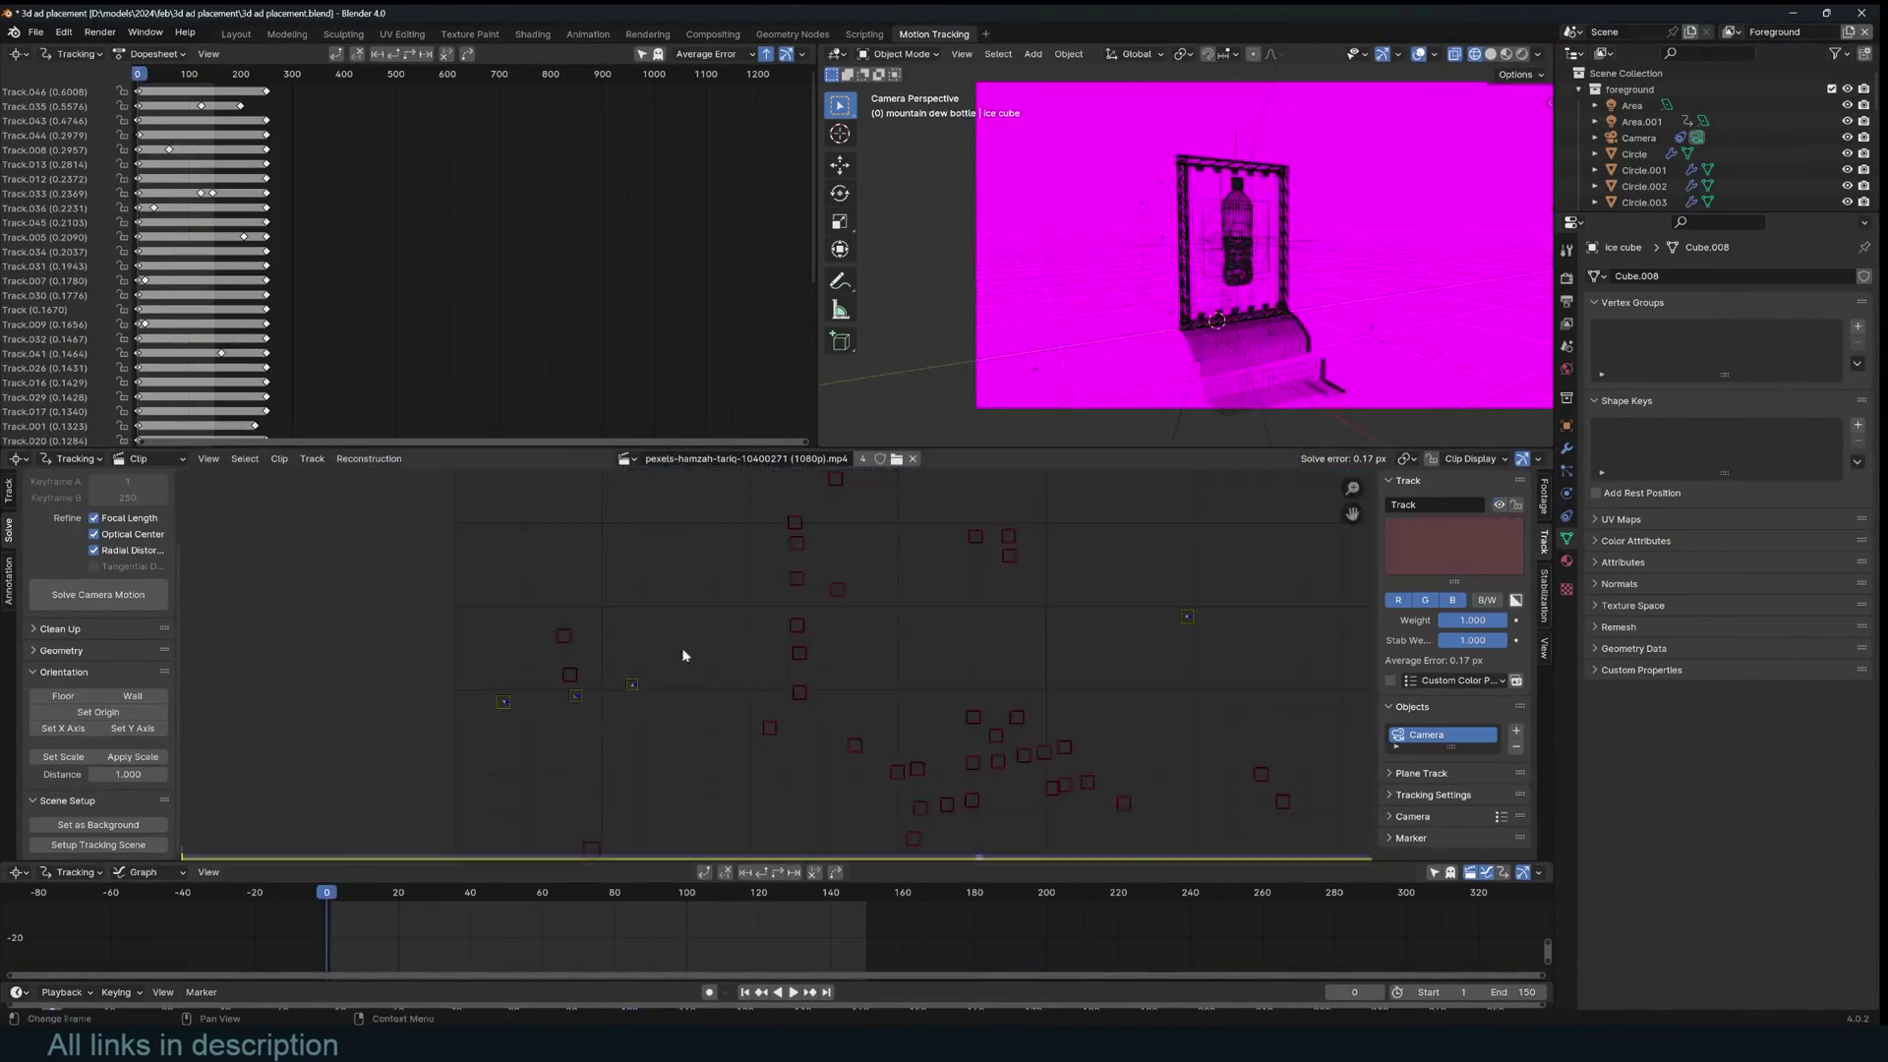
key("Right")
key("Right")
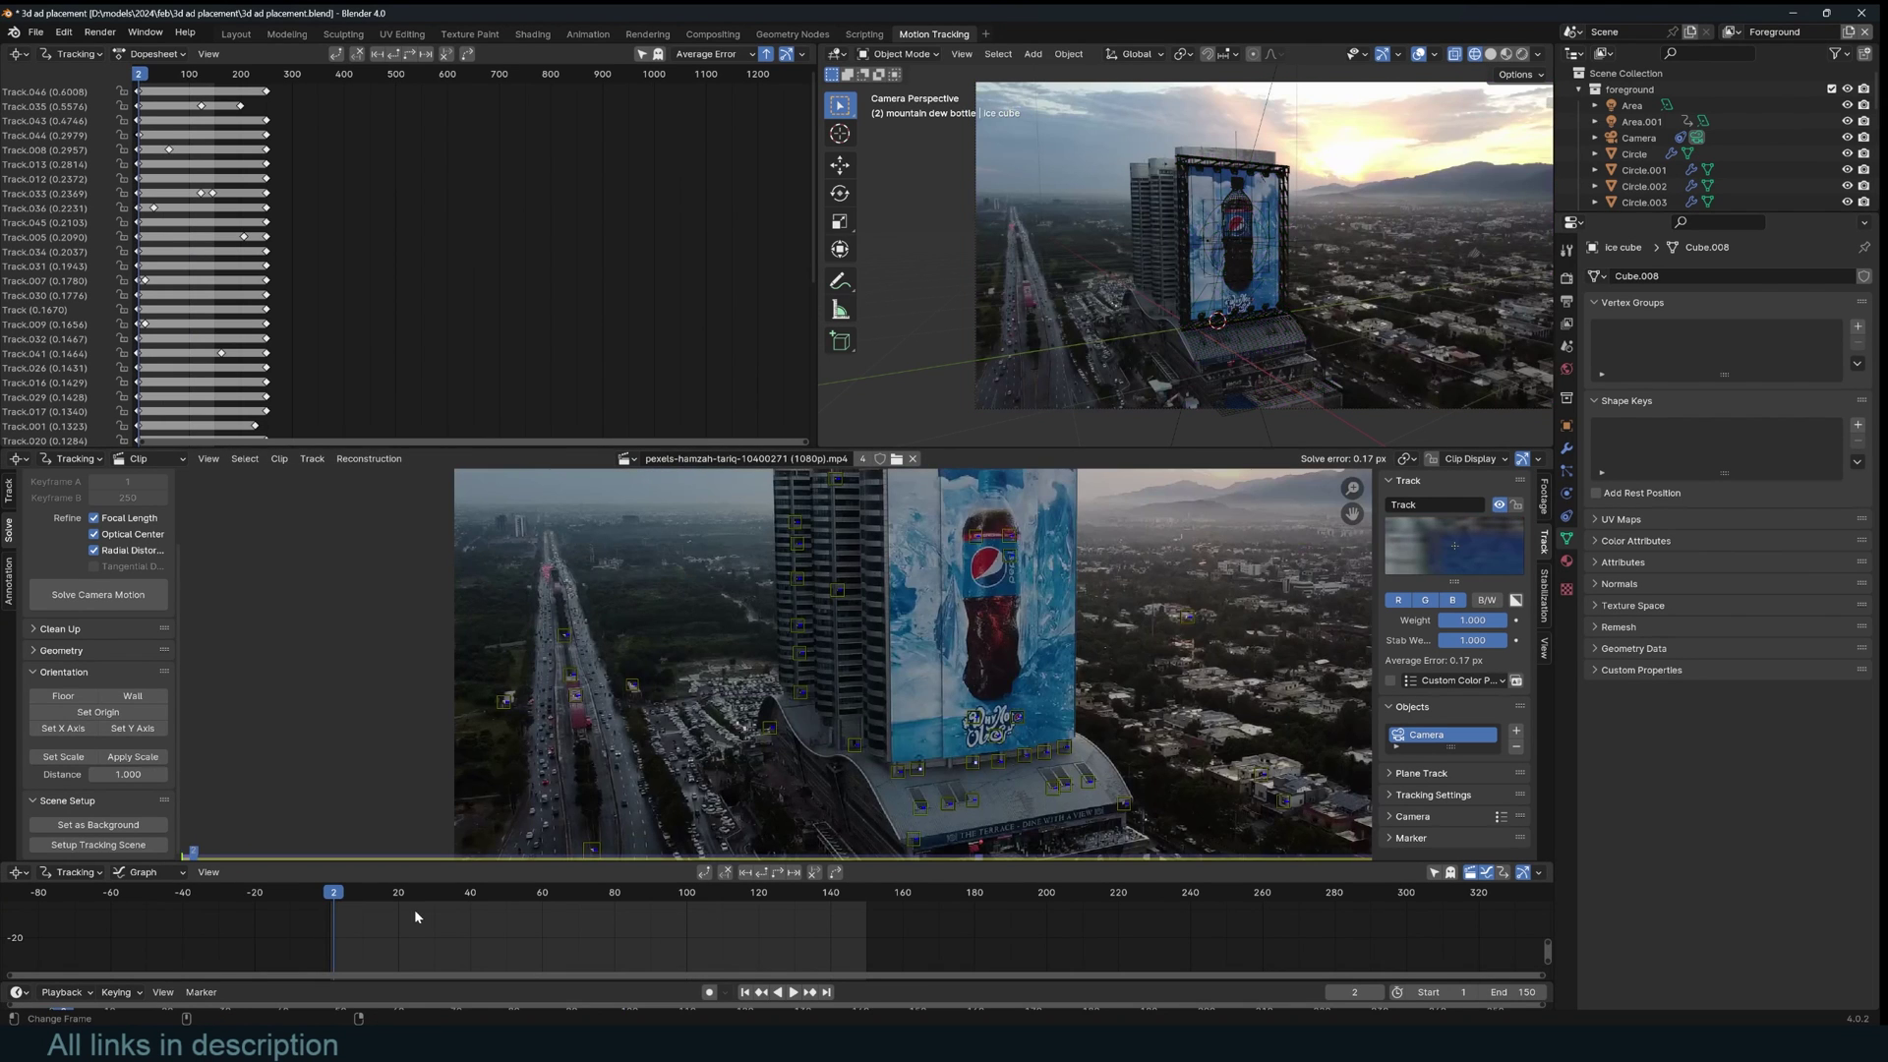
- Enlarge the movie clip area by reducing the height of the 3D viewport above it
scroll(780, 741, "down", 4)
scroll(919, 597, "up", 4)
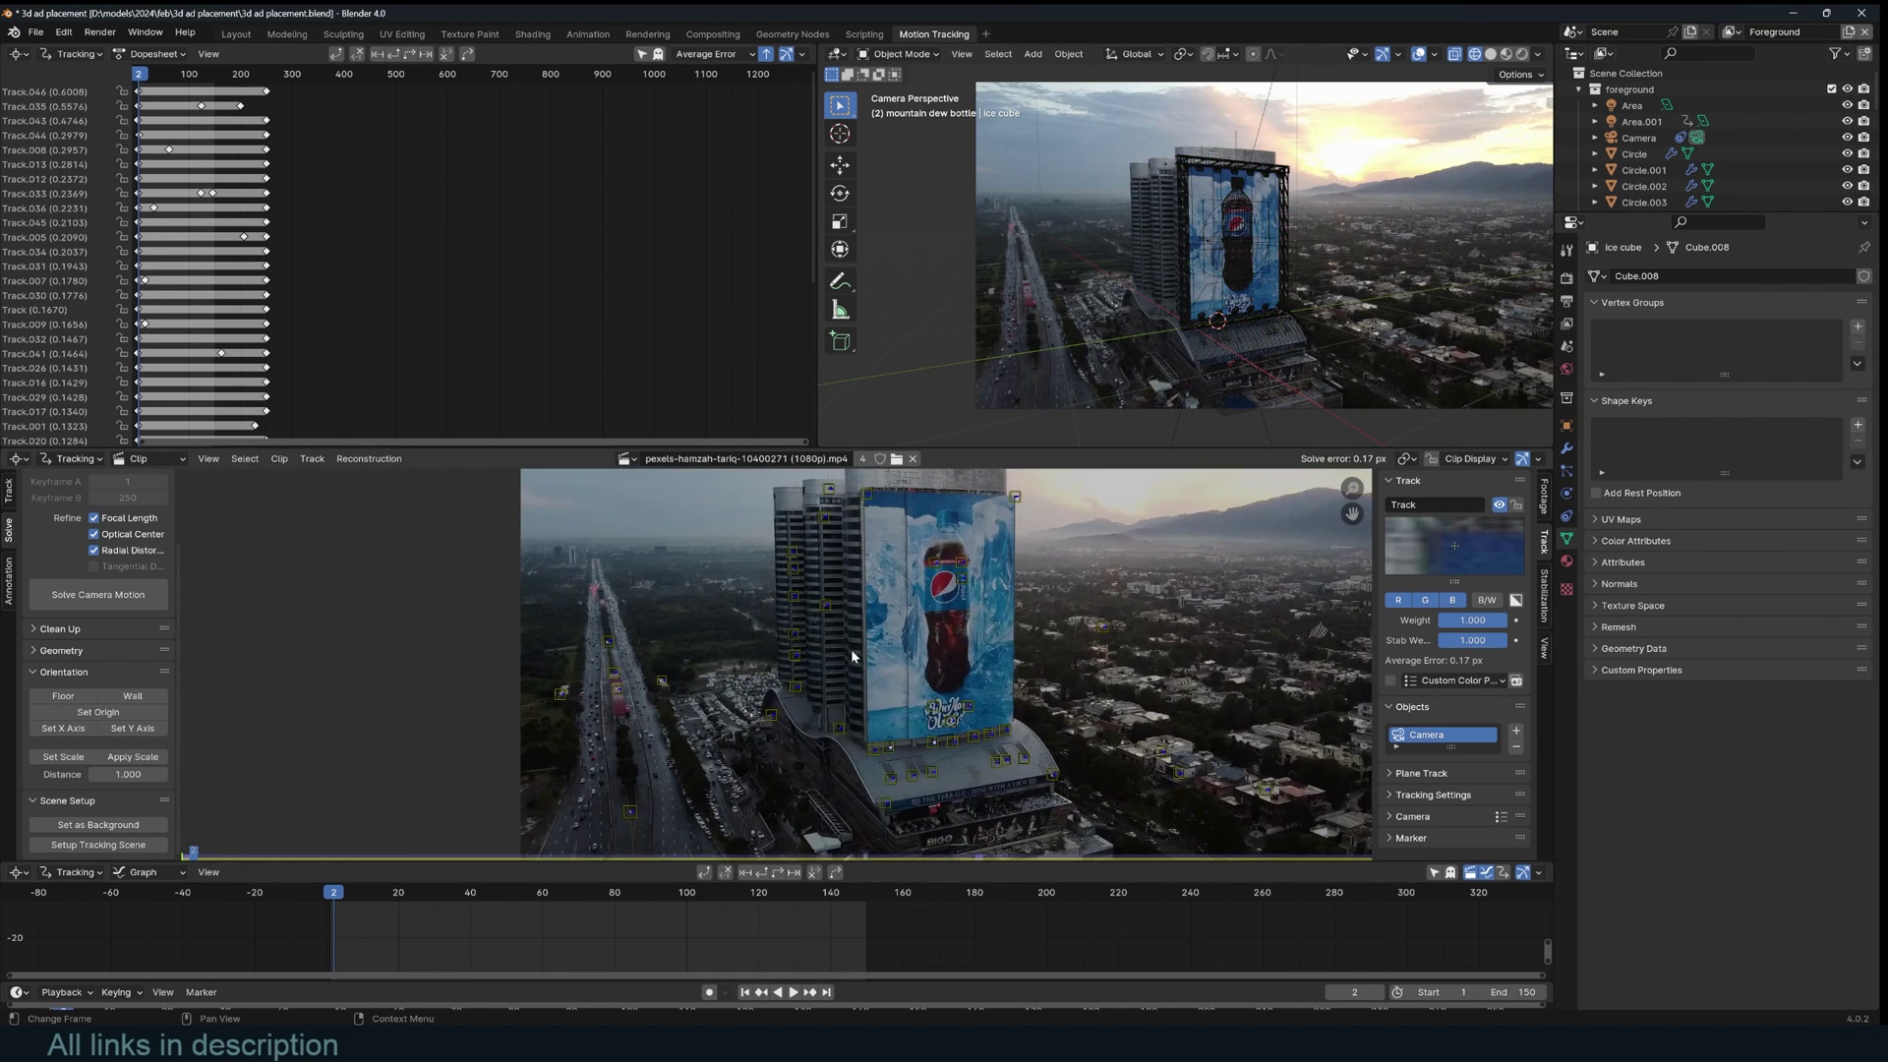
scroll(919, 597, "down", 1)
middle_click_drag(919, 596, 937, 586)
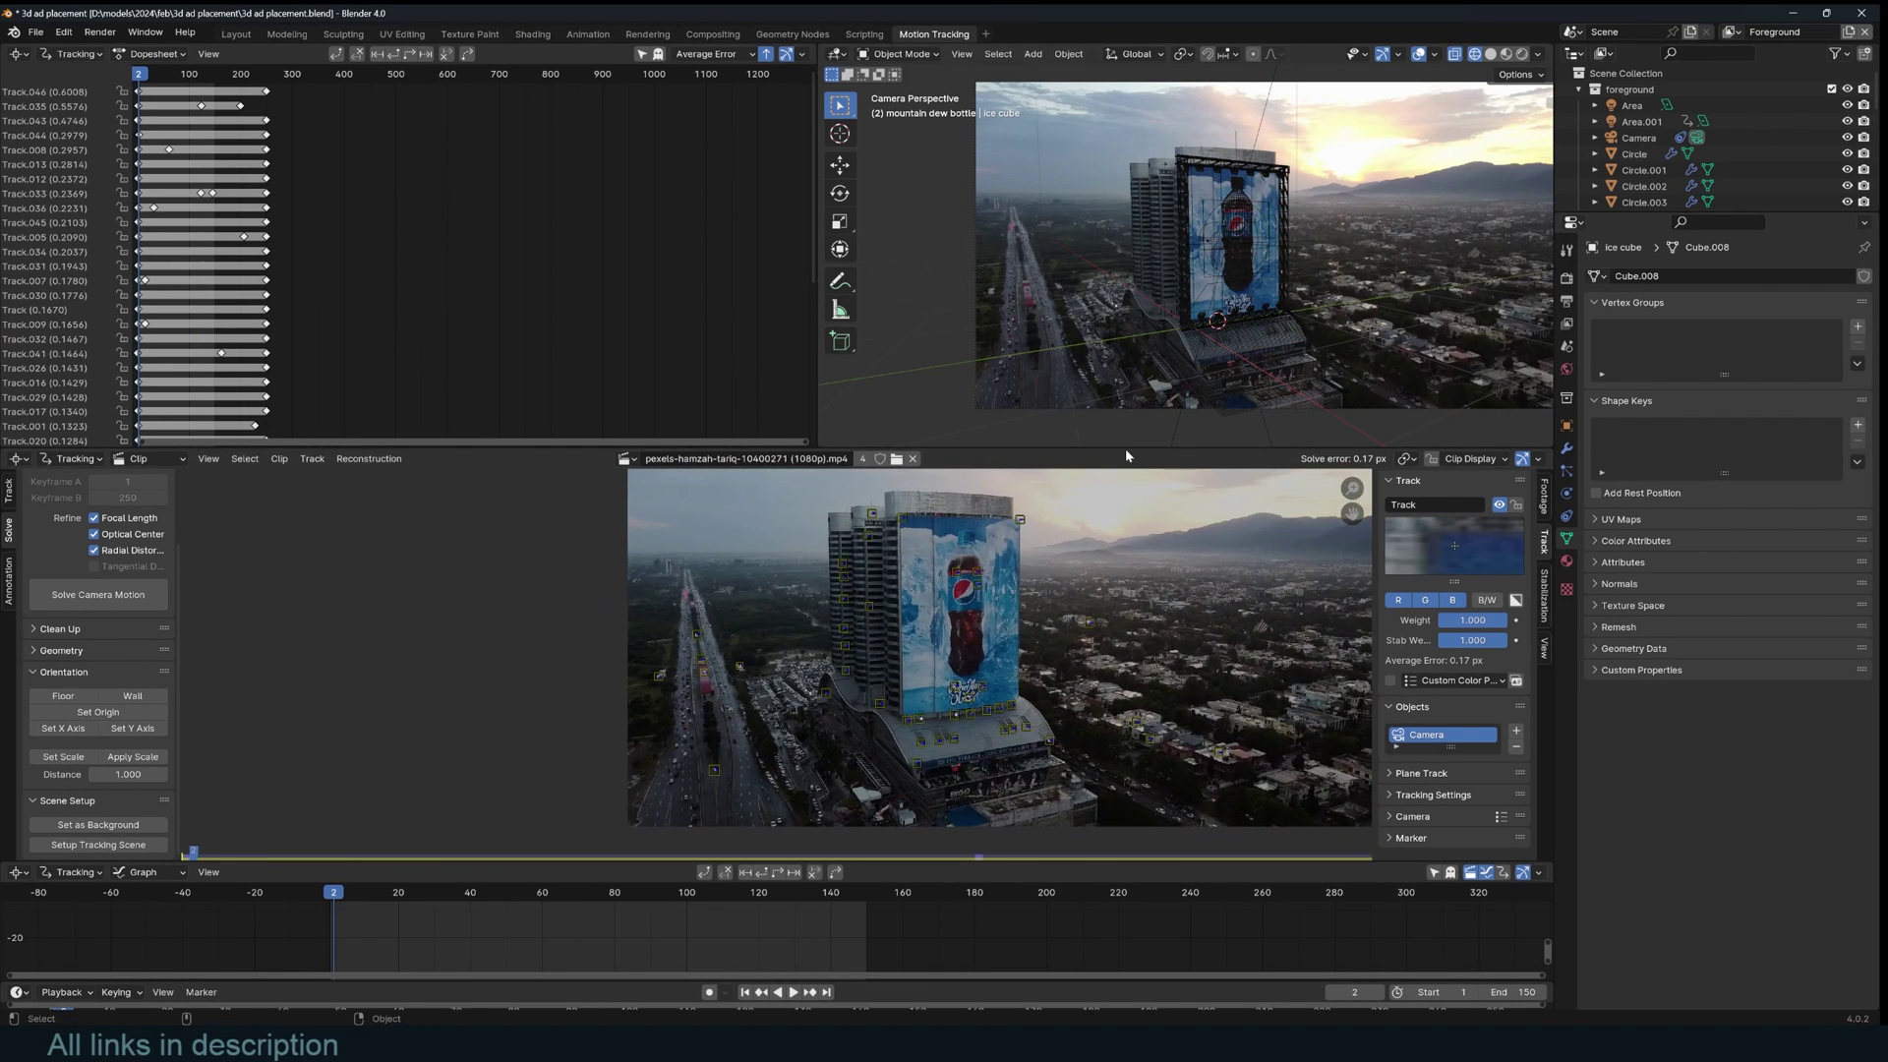
left_click_drag(1127, 450, 1127, 392)
- Examine the billboard building, roads and skyline in the footage for trackable details
scroll(1109, 581, "up", 3)
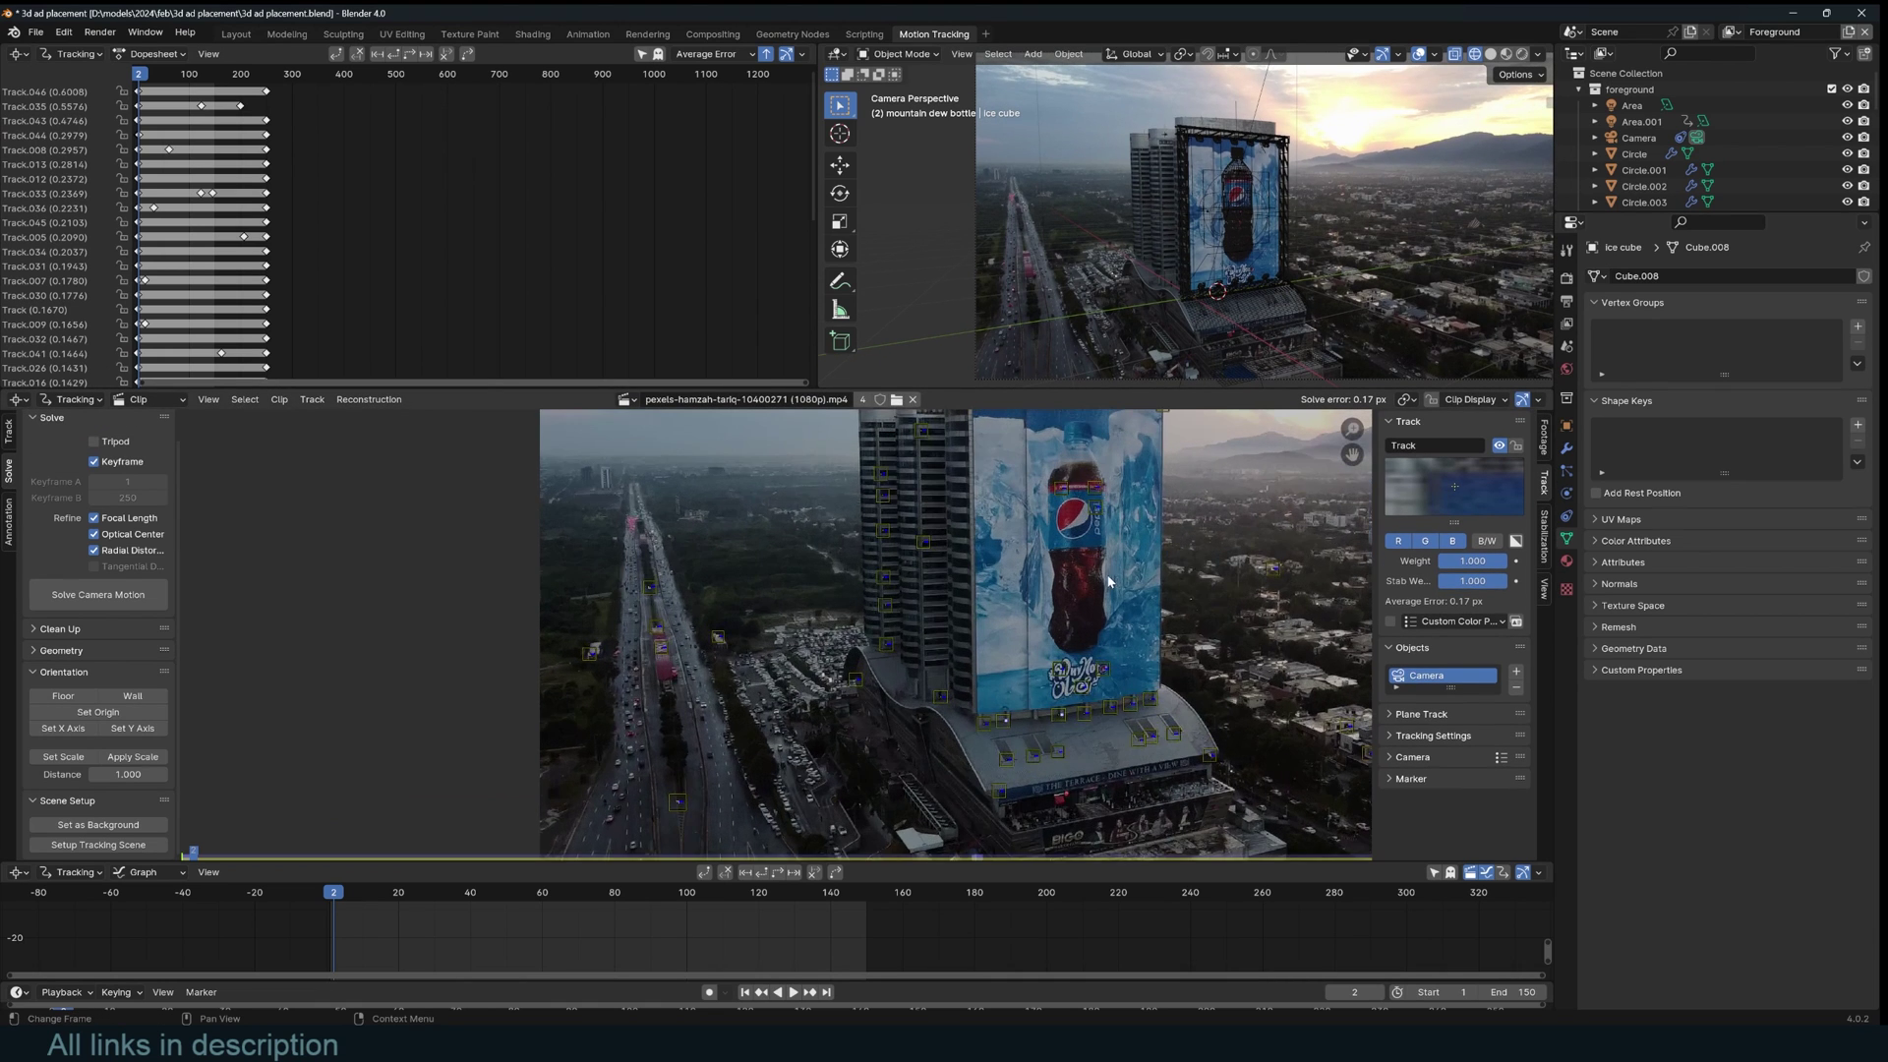
scroll(937, 588, "down", 3)
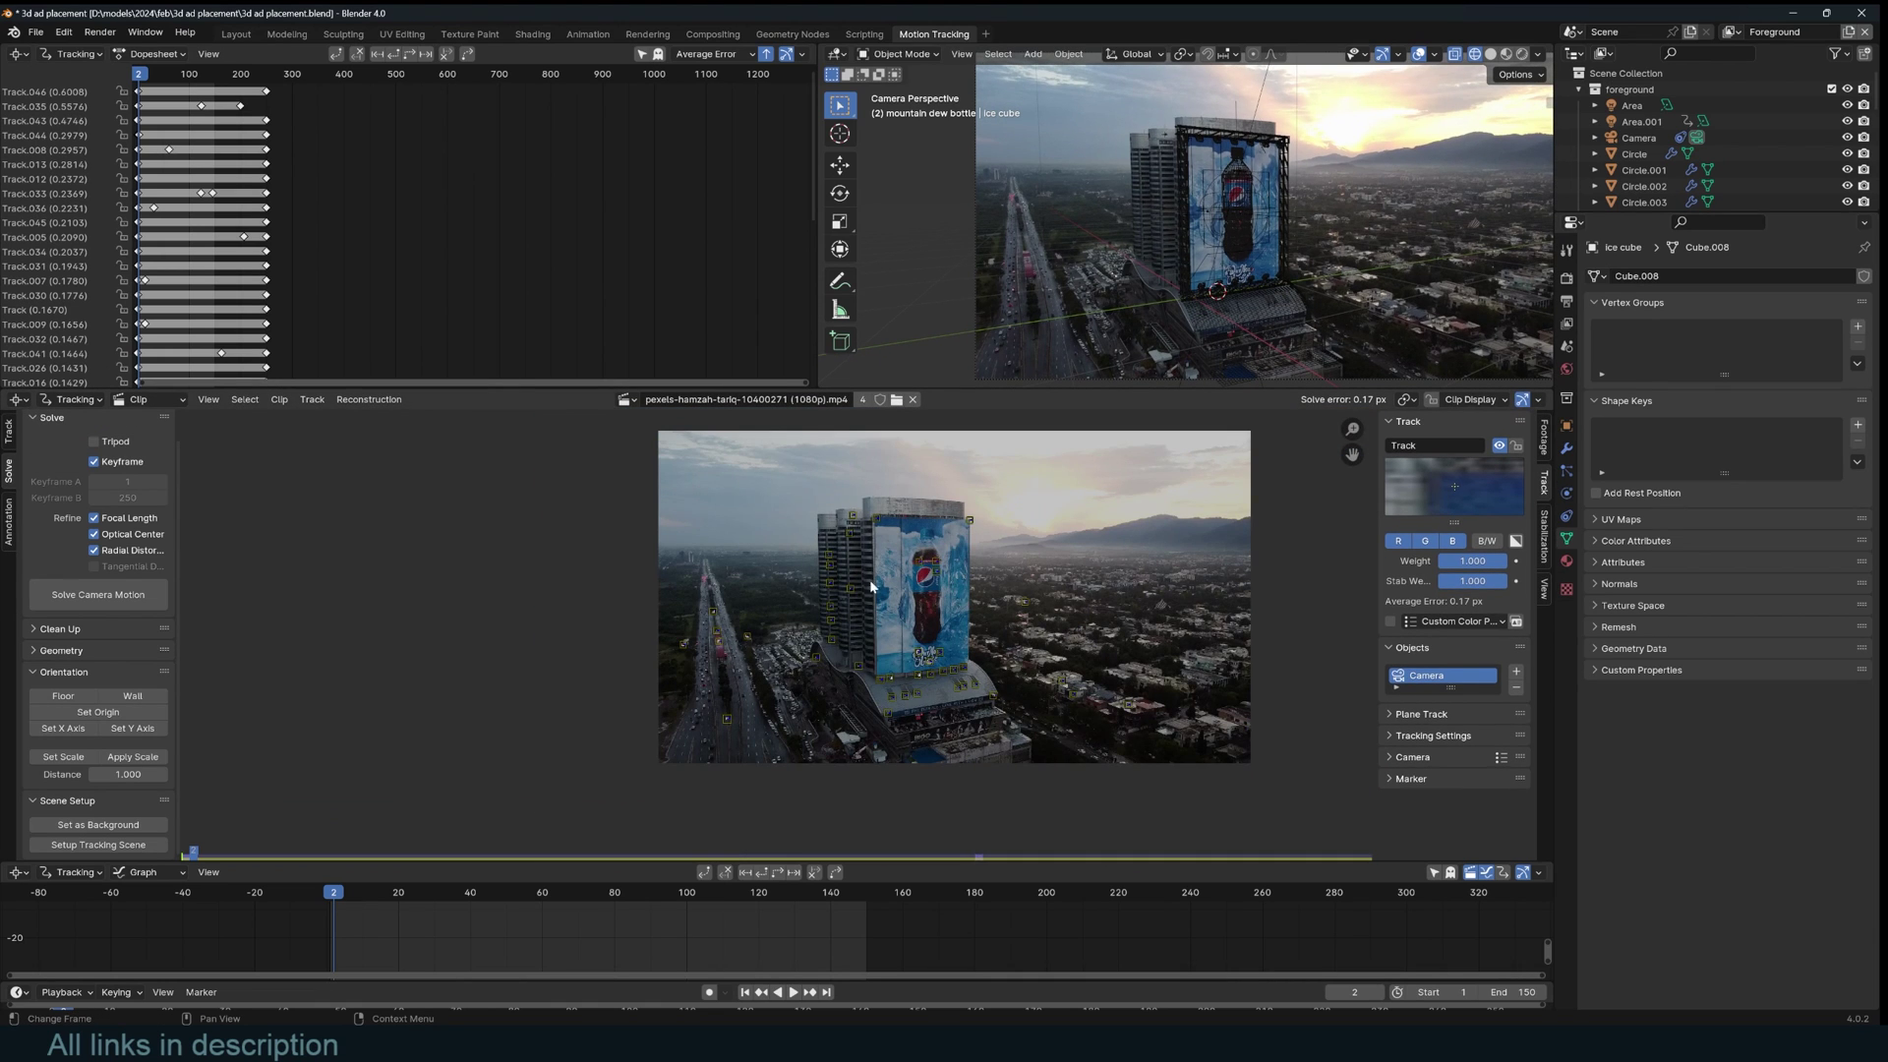
scroll(701, 588, "up", 3)
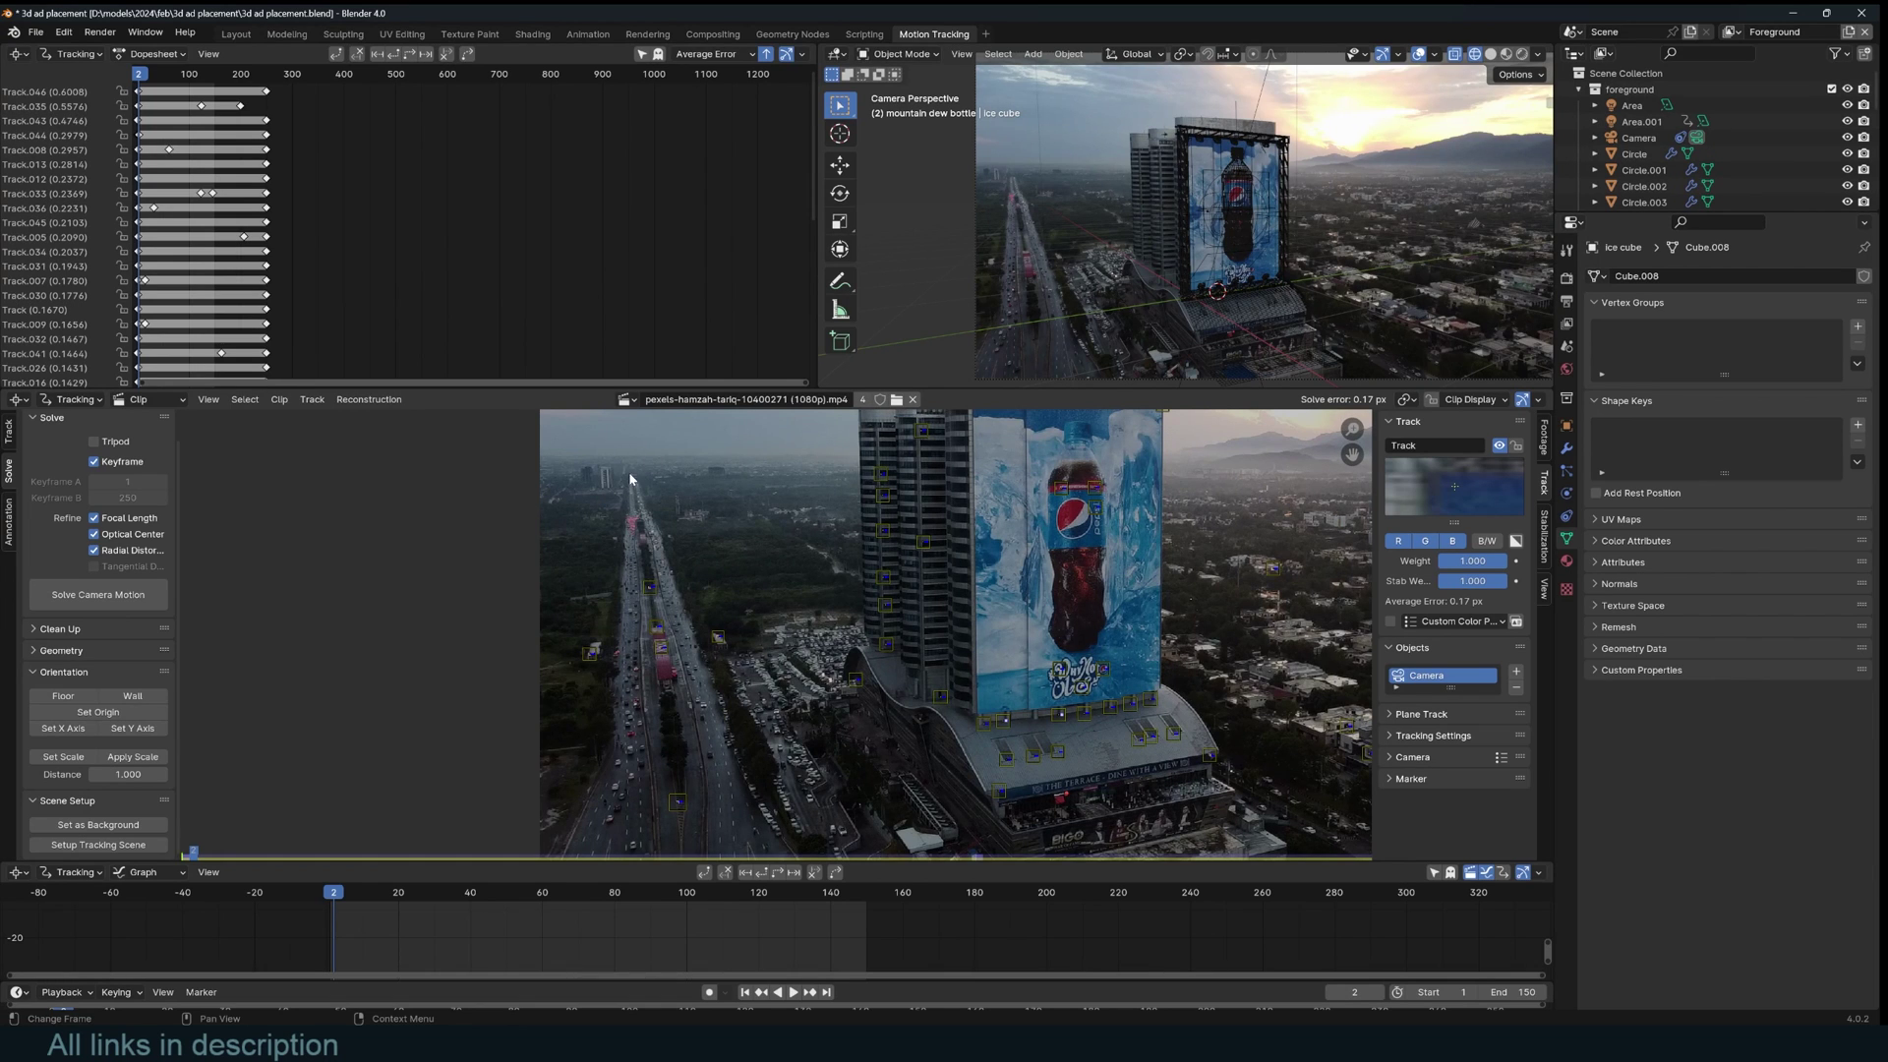
scroll(666, 661, "up", 4)
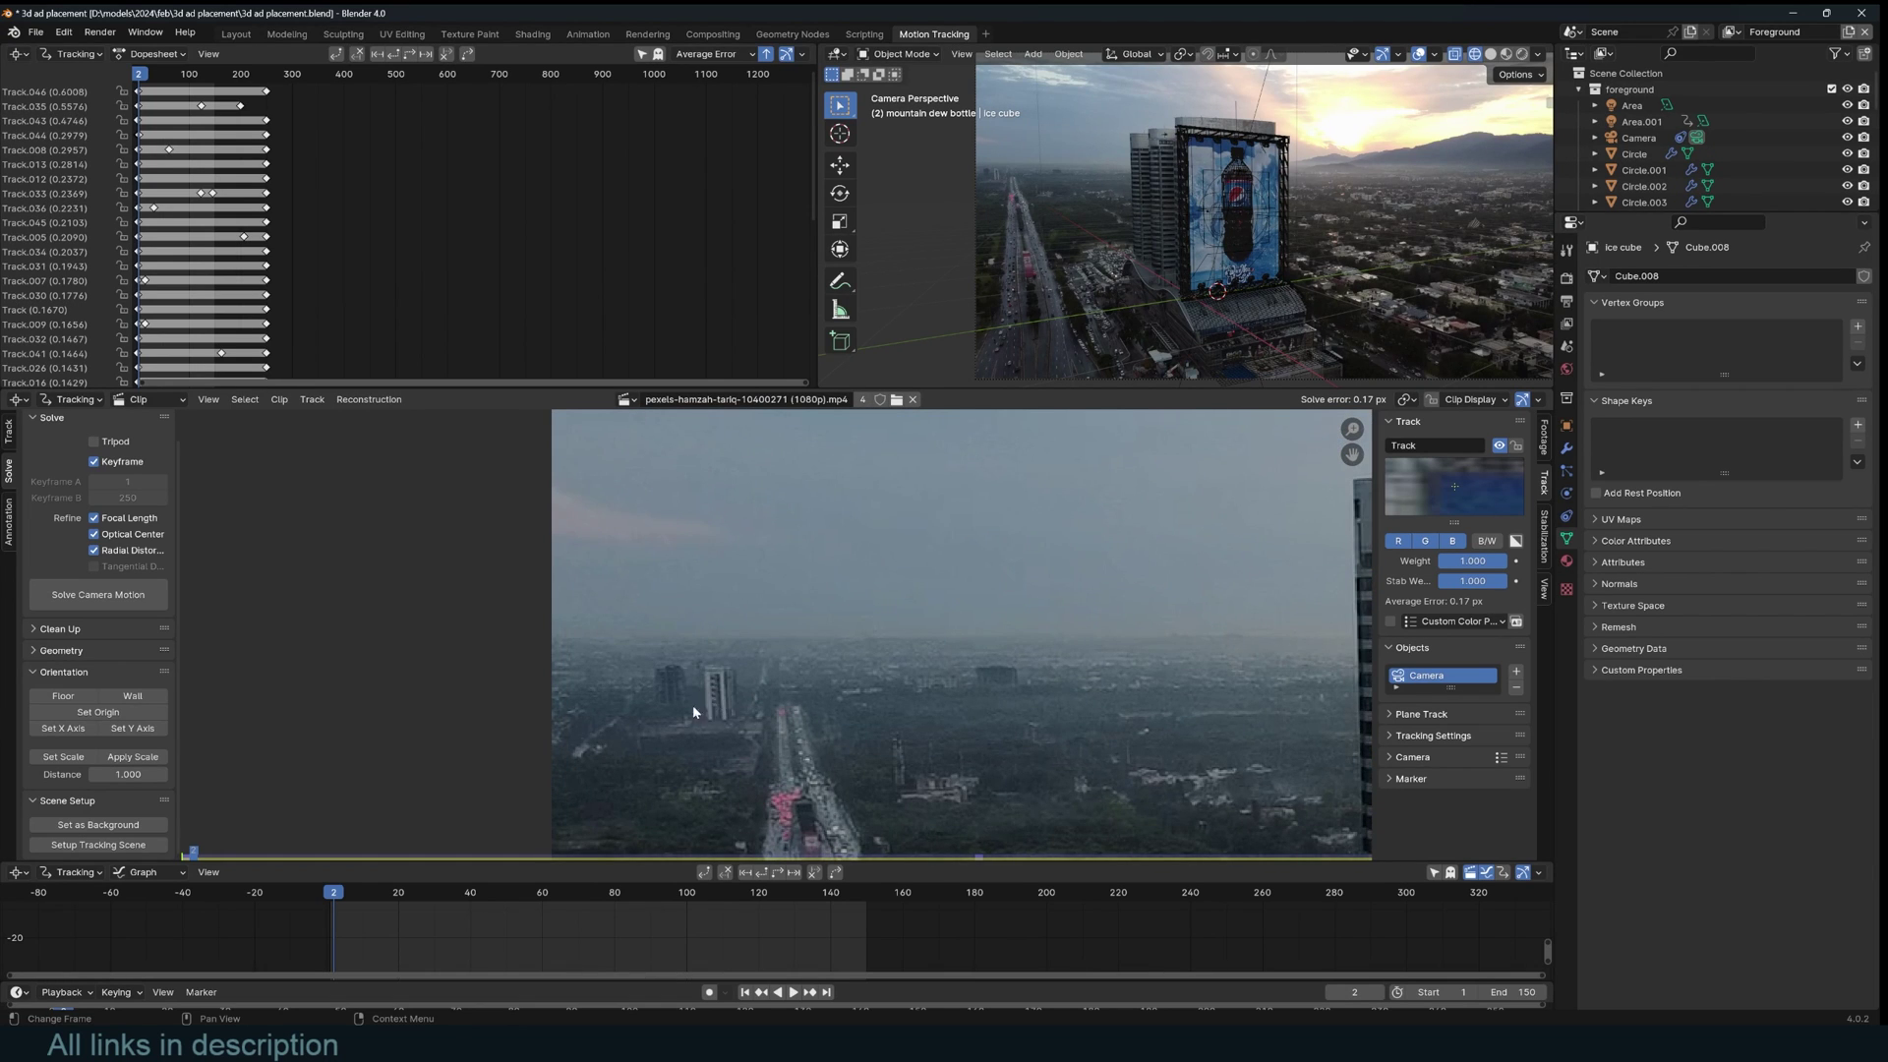
scroll(724, 710, "down", 6)
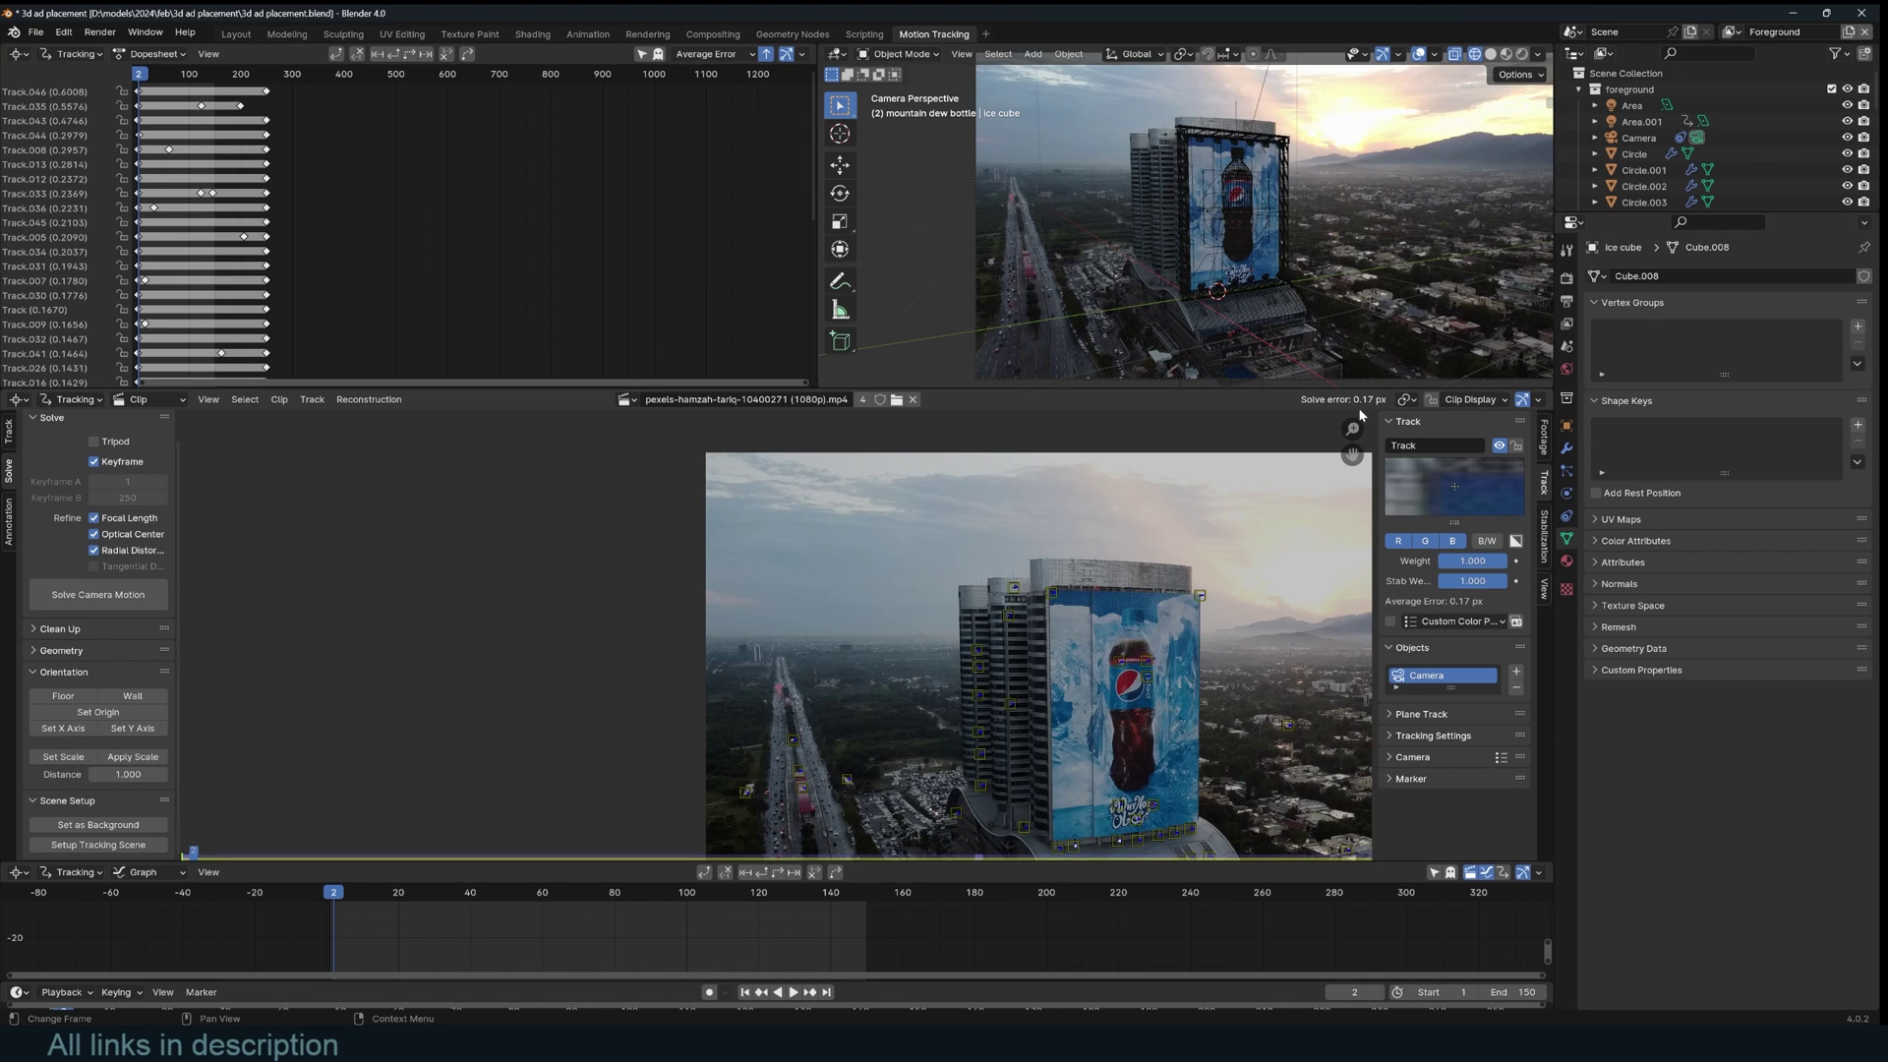
scroll(1135, 793, "down", 2)
middle_click_drag(1135, 792, 1088, 711)
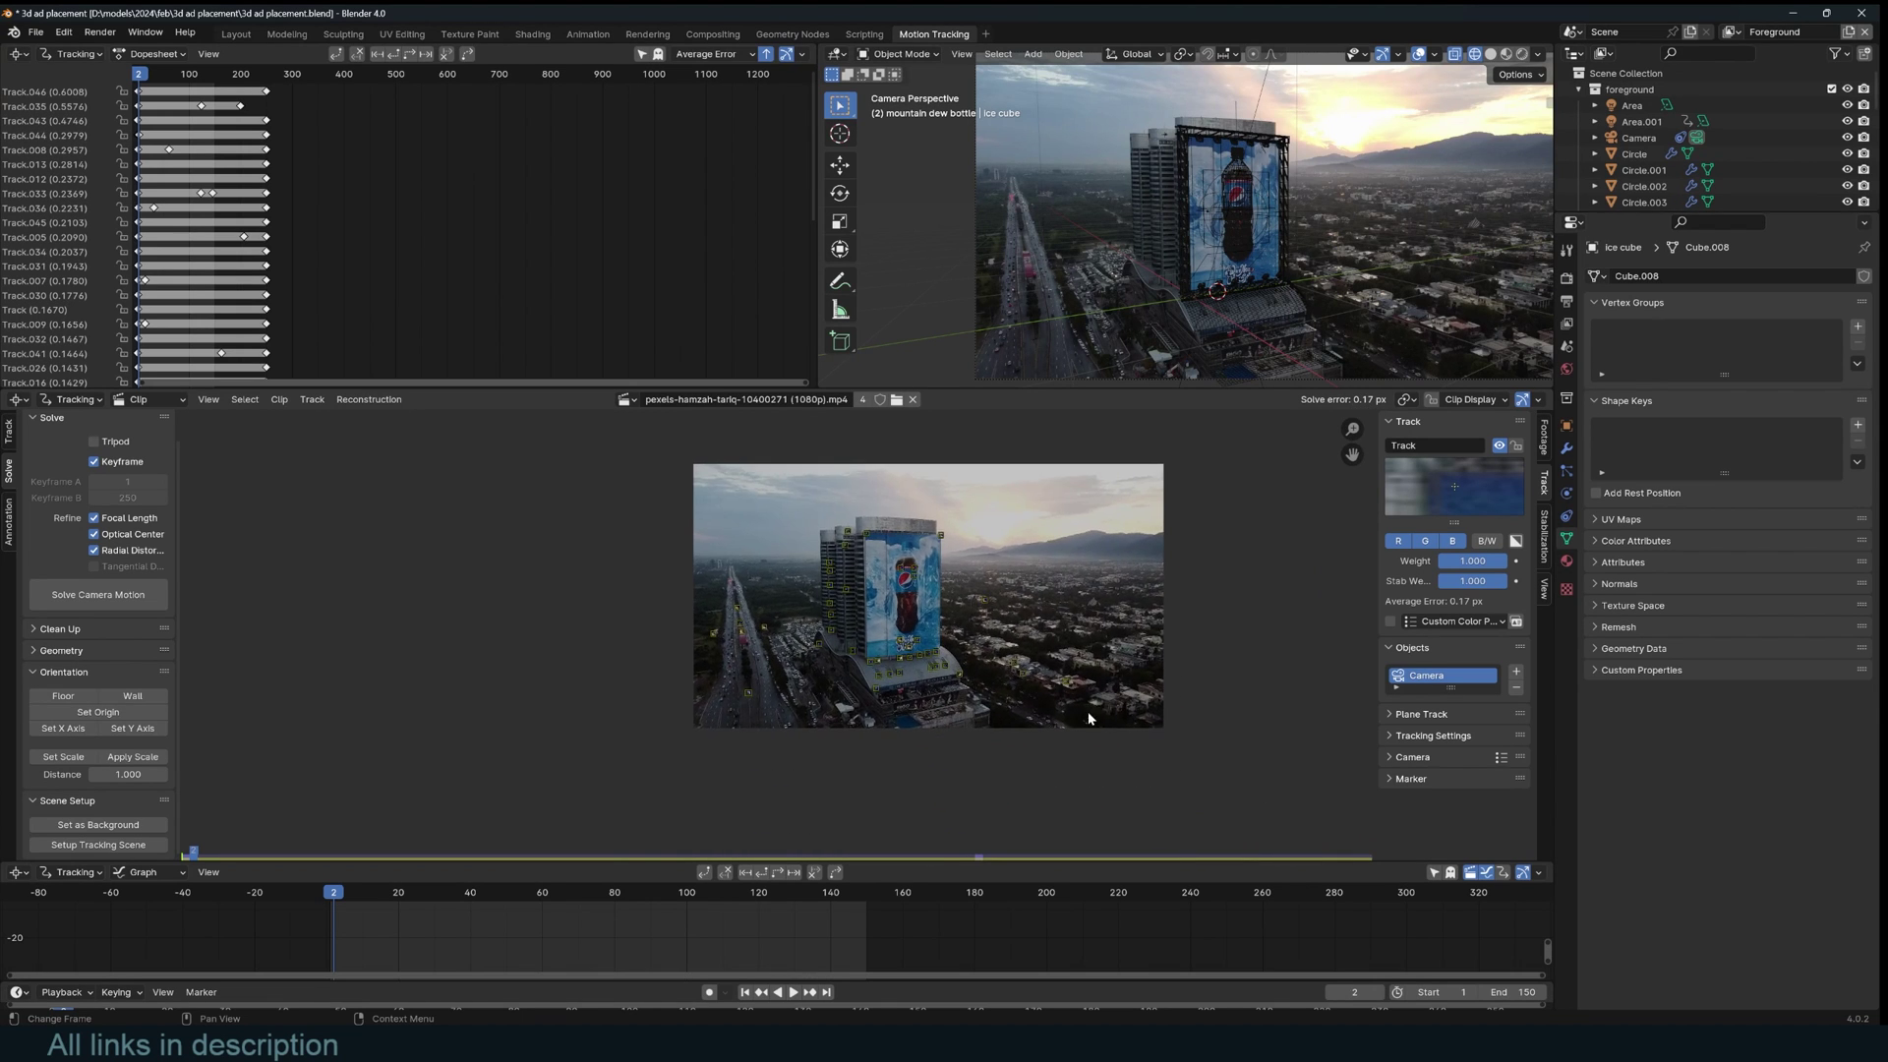
- Add a tracking marker on the middle window column of the tower beside the billboard
scroll(1088, 711, "up", 8)
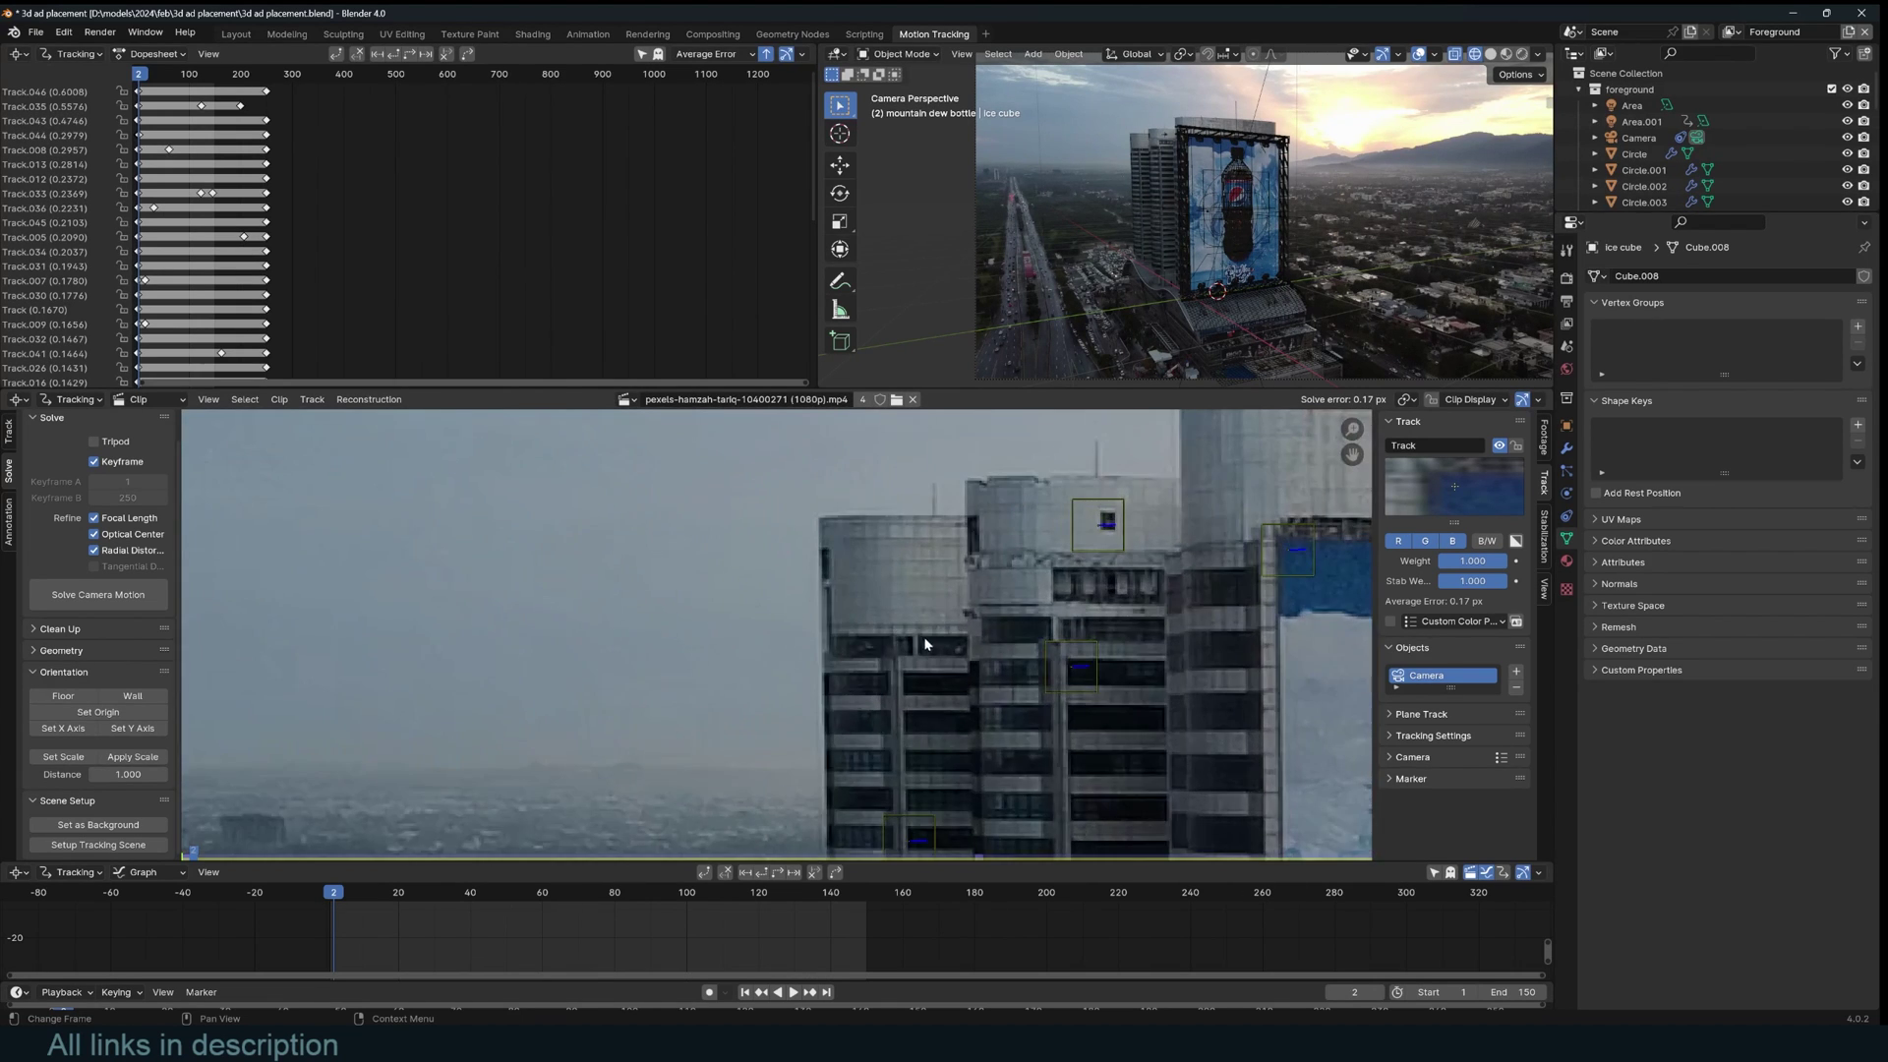
scroll(1019, 701, "down", 2)
middle_click_drag(1019, 701, 898, 459)
scroll(925, 599, "up", 1)
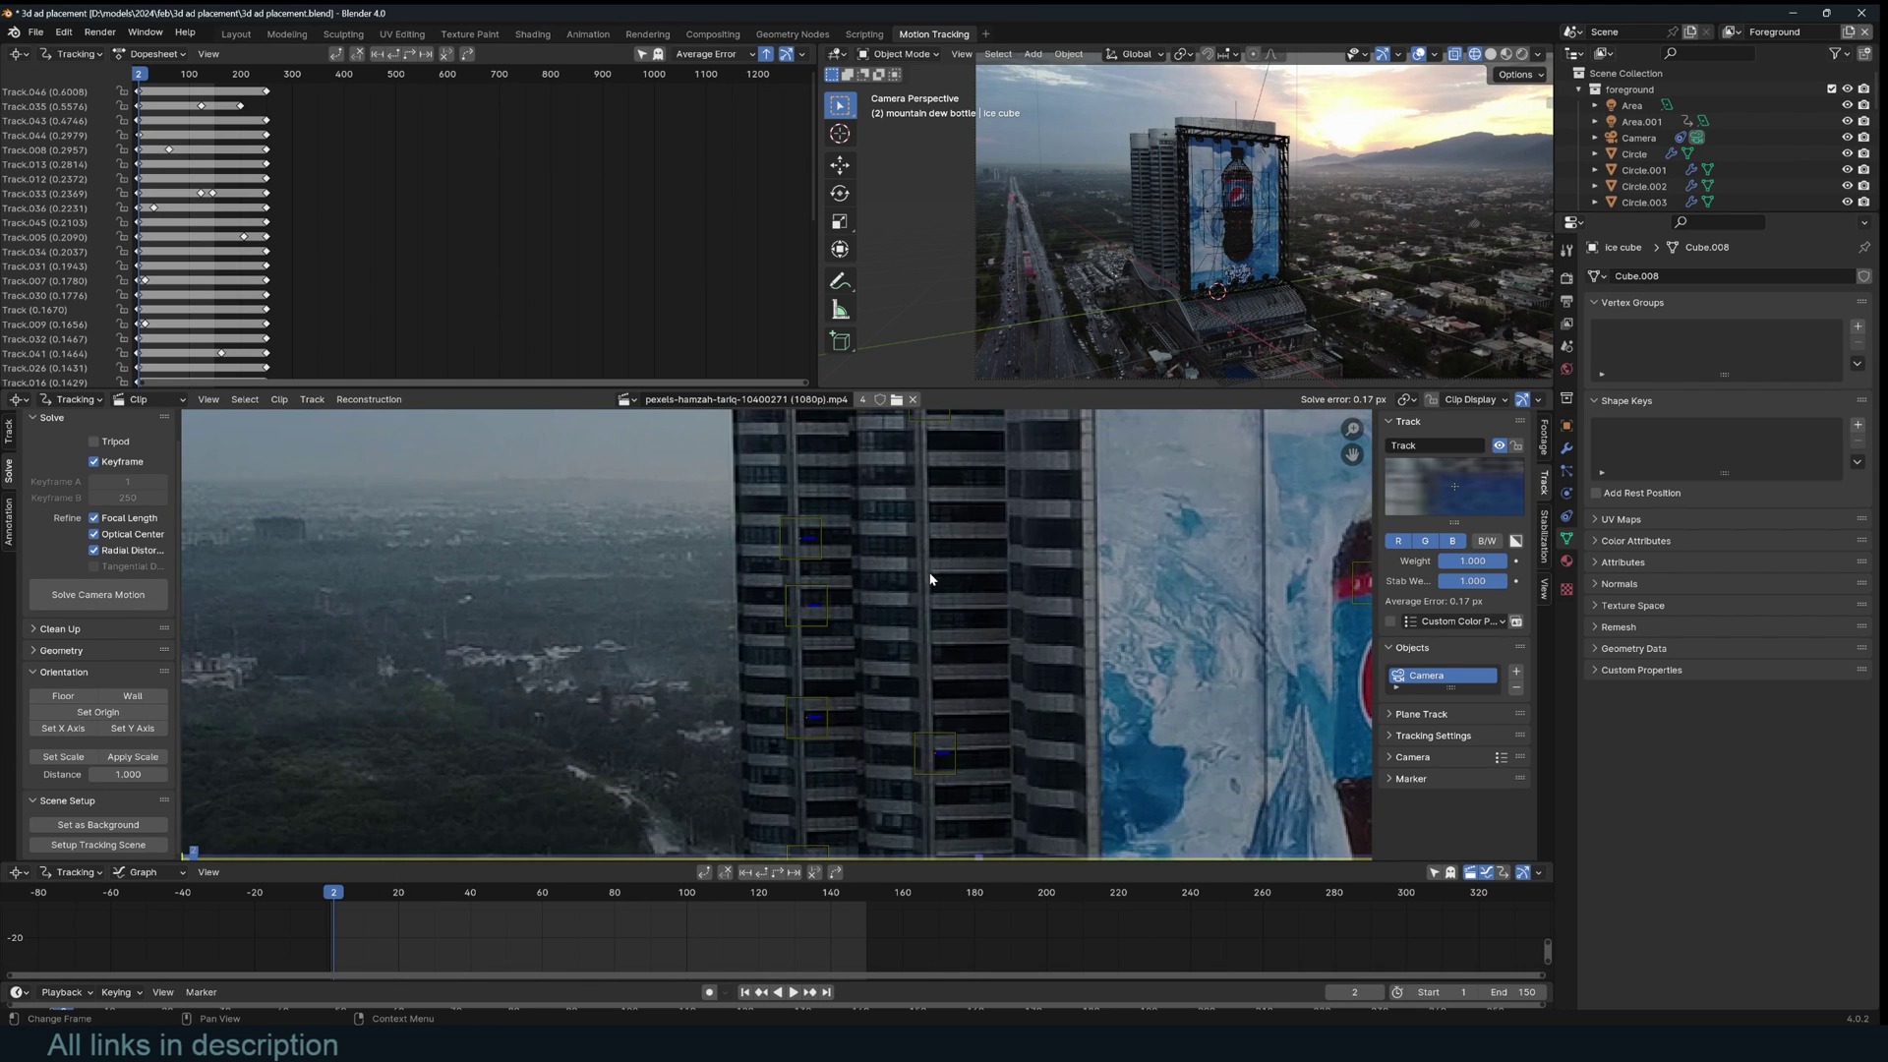
left_click(930, 577, "ctrl")
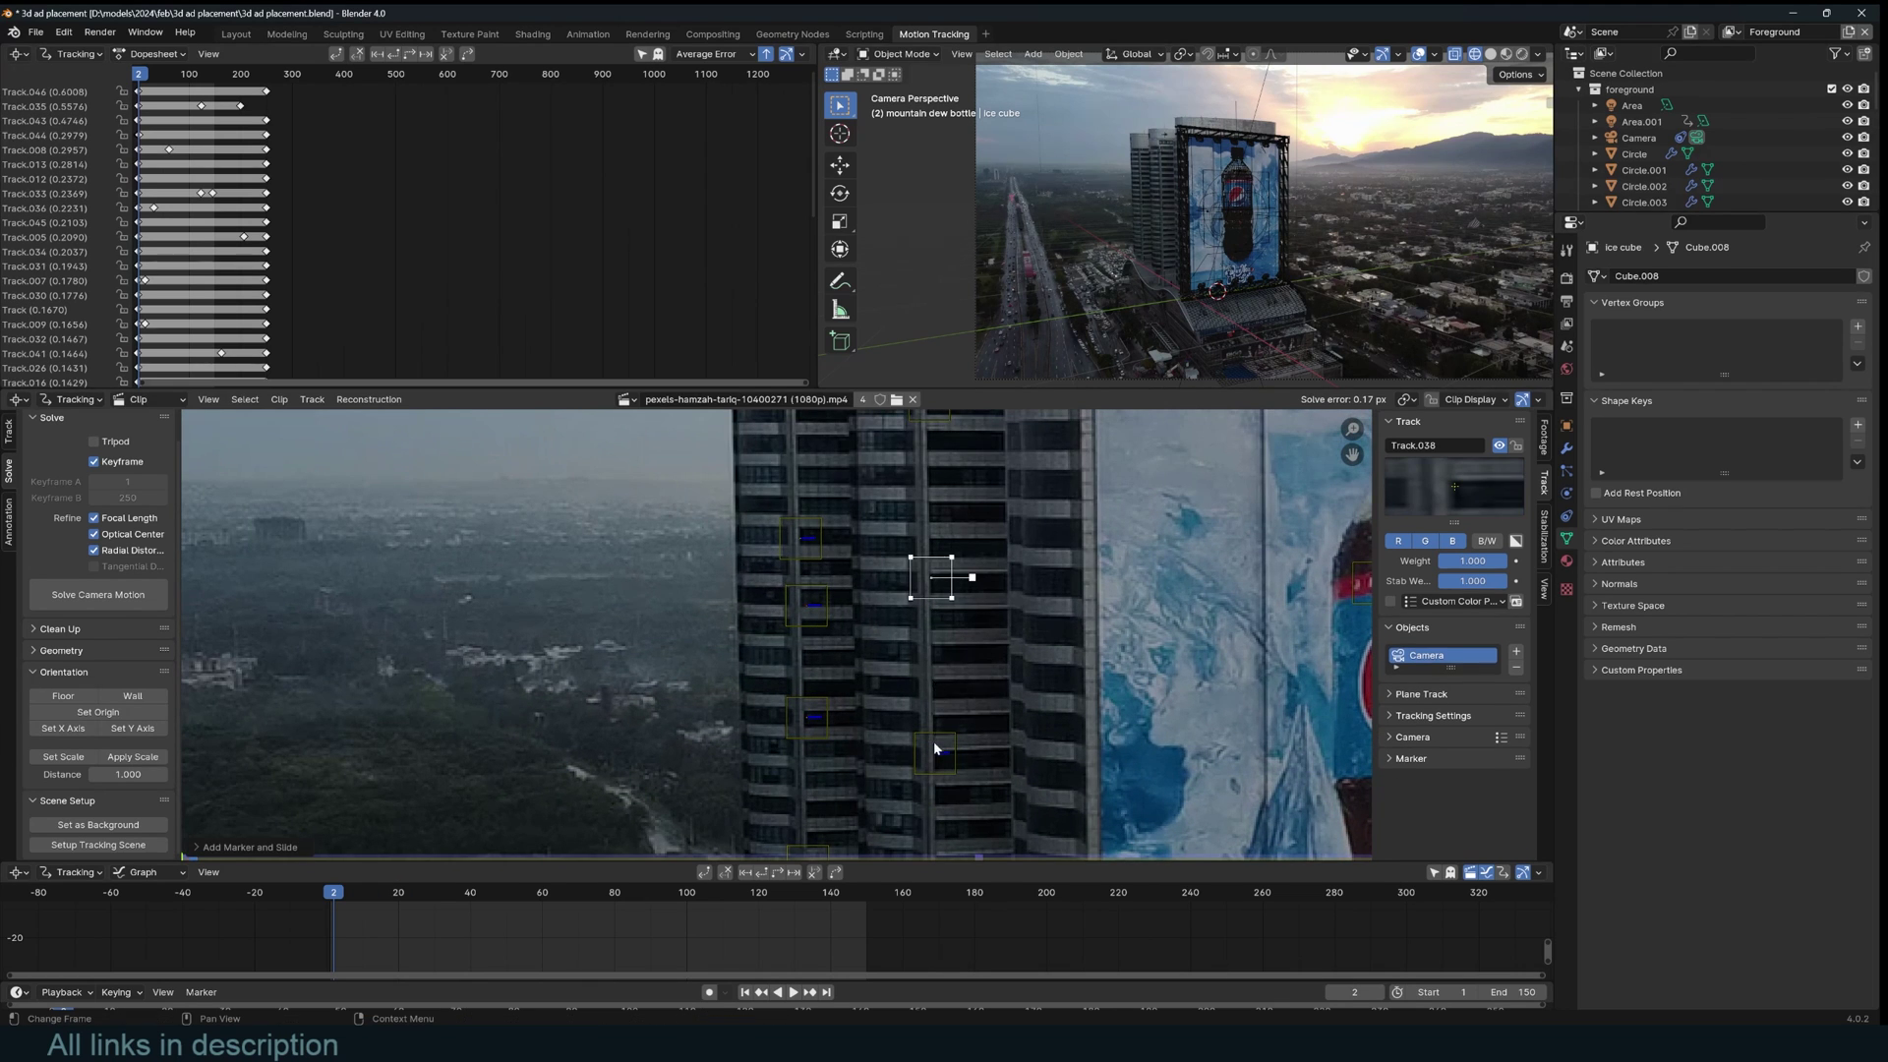
scroll(934, 754, "down", 2)
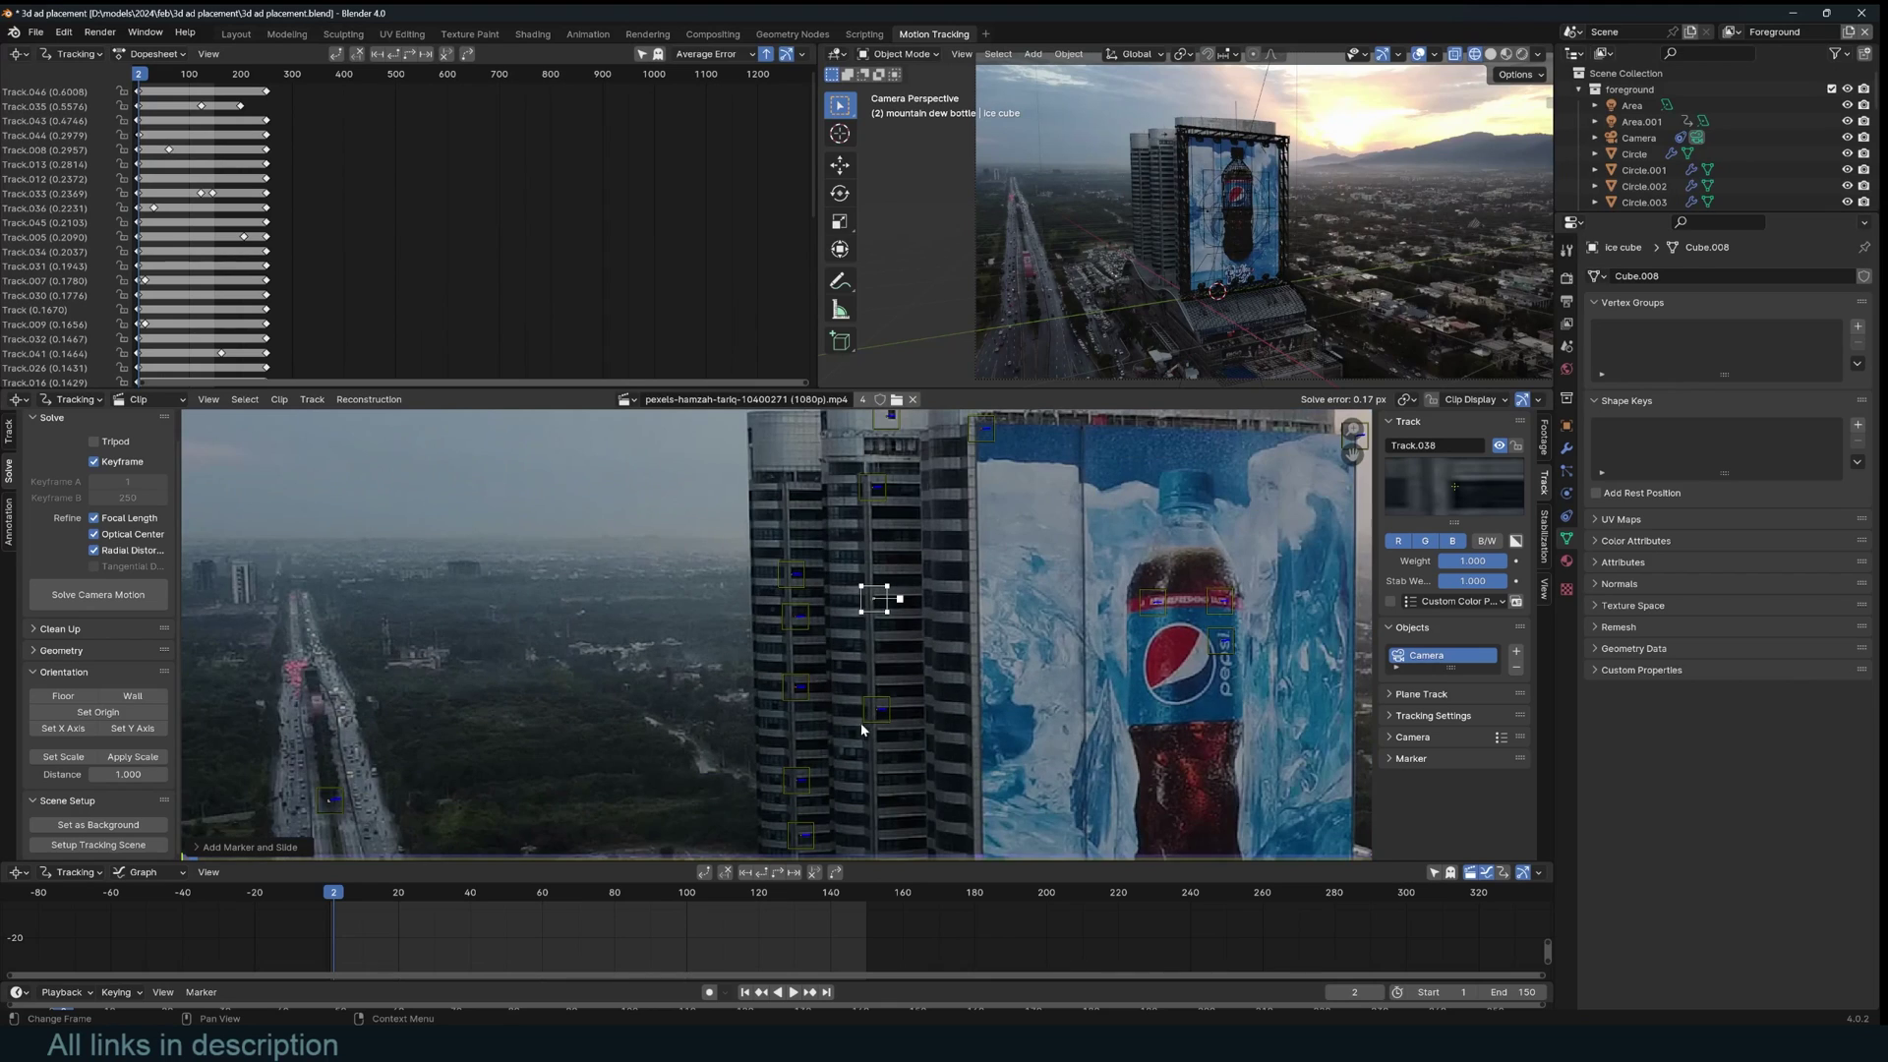
scroll(851, 641, "up", 2)
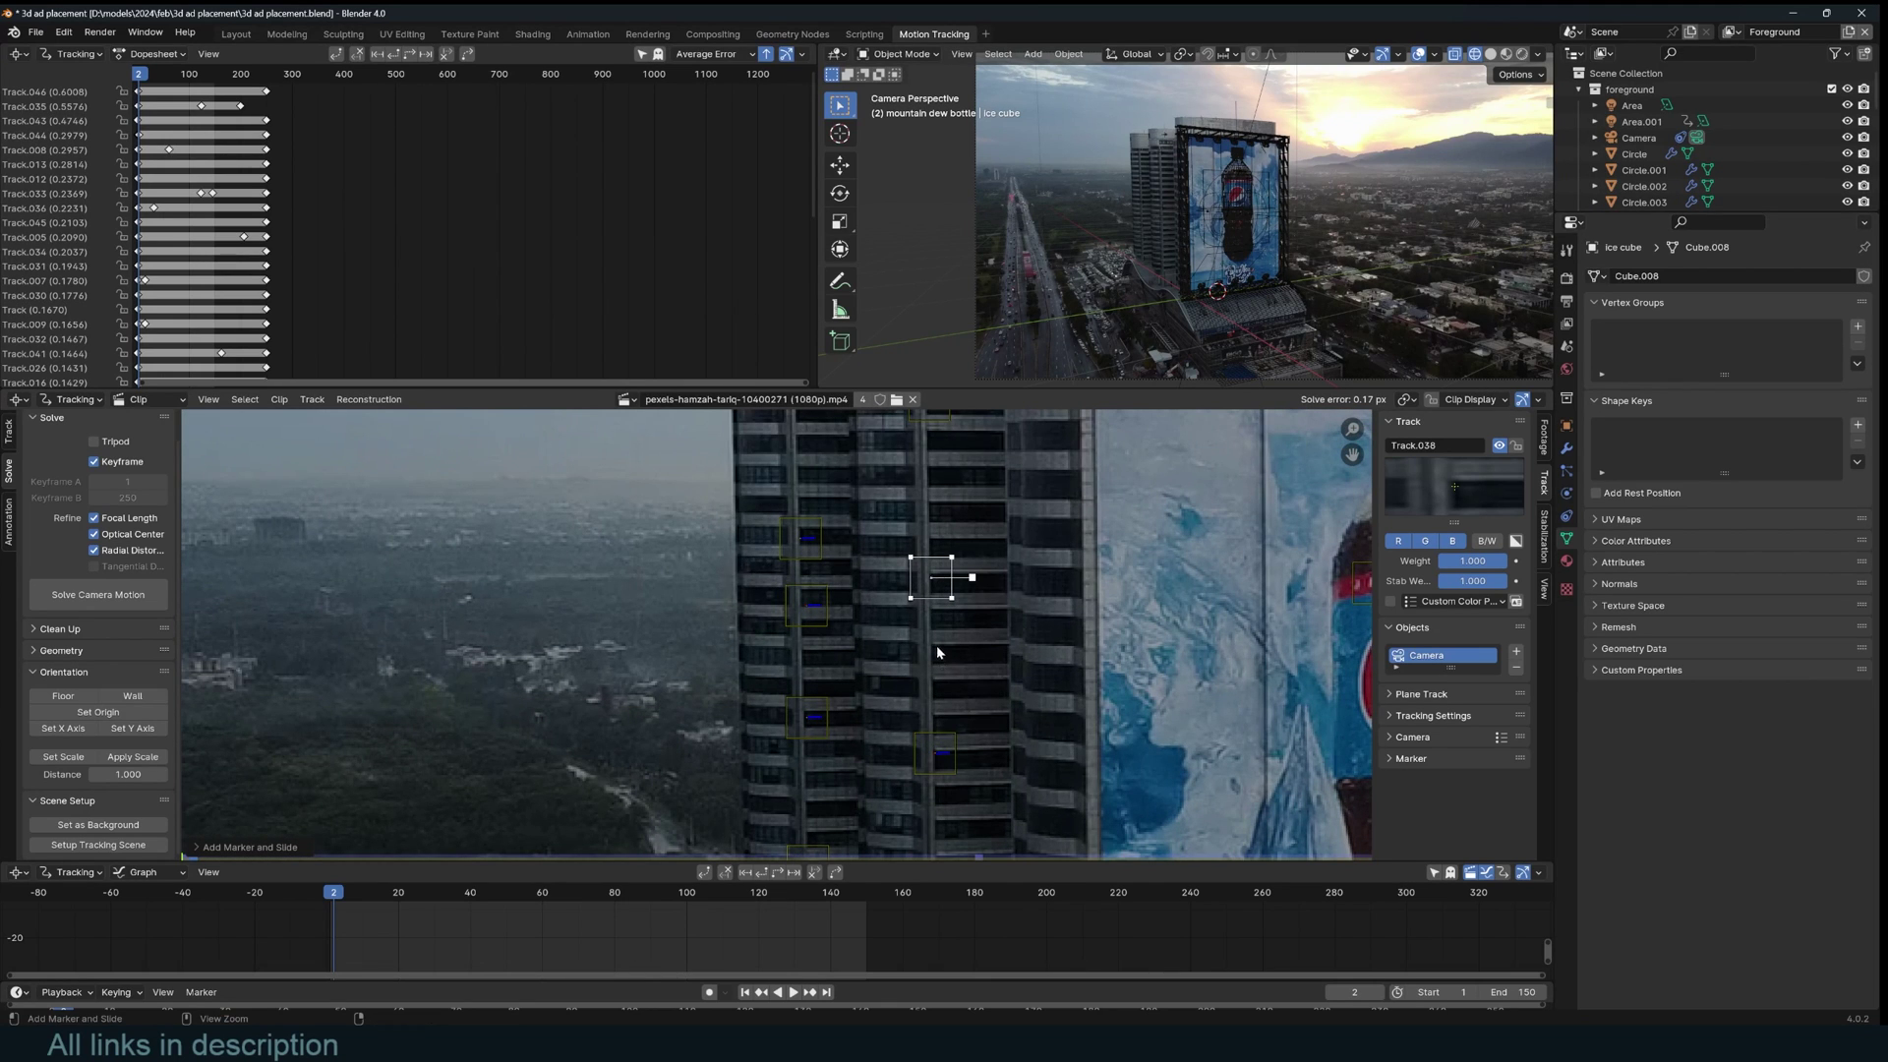
- Add a second marker just below the first, then select both and track them forward through the clip
left_click(936, 645, "ctrl")
left_click(948, 582, "shift")
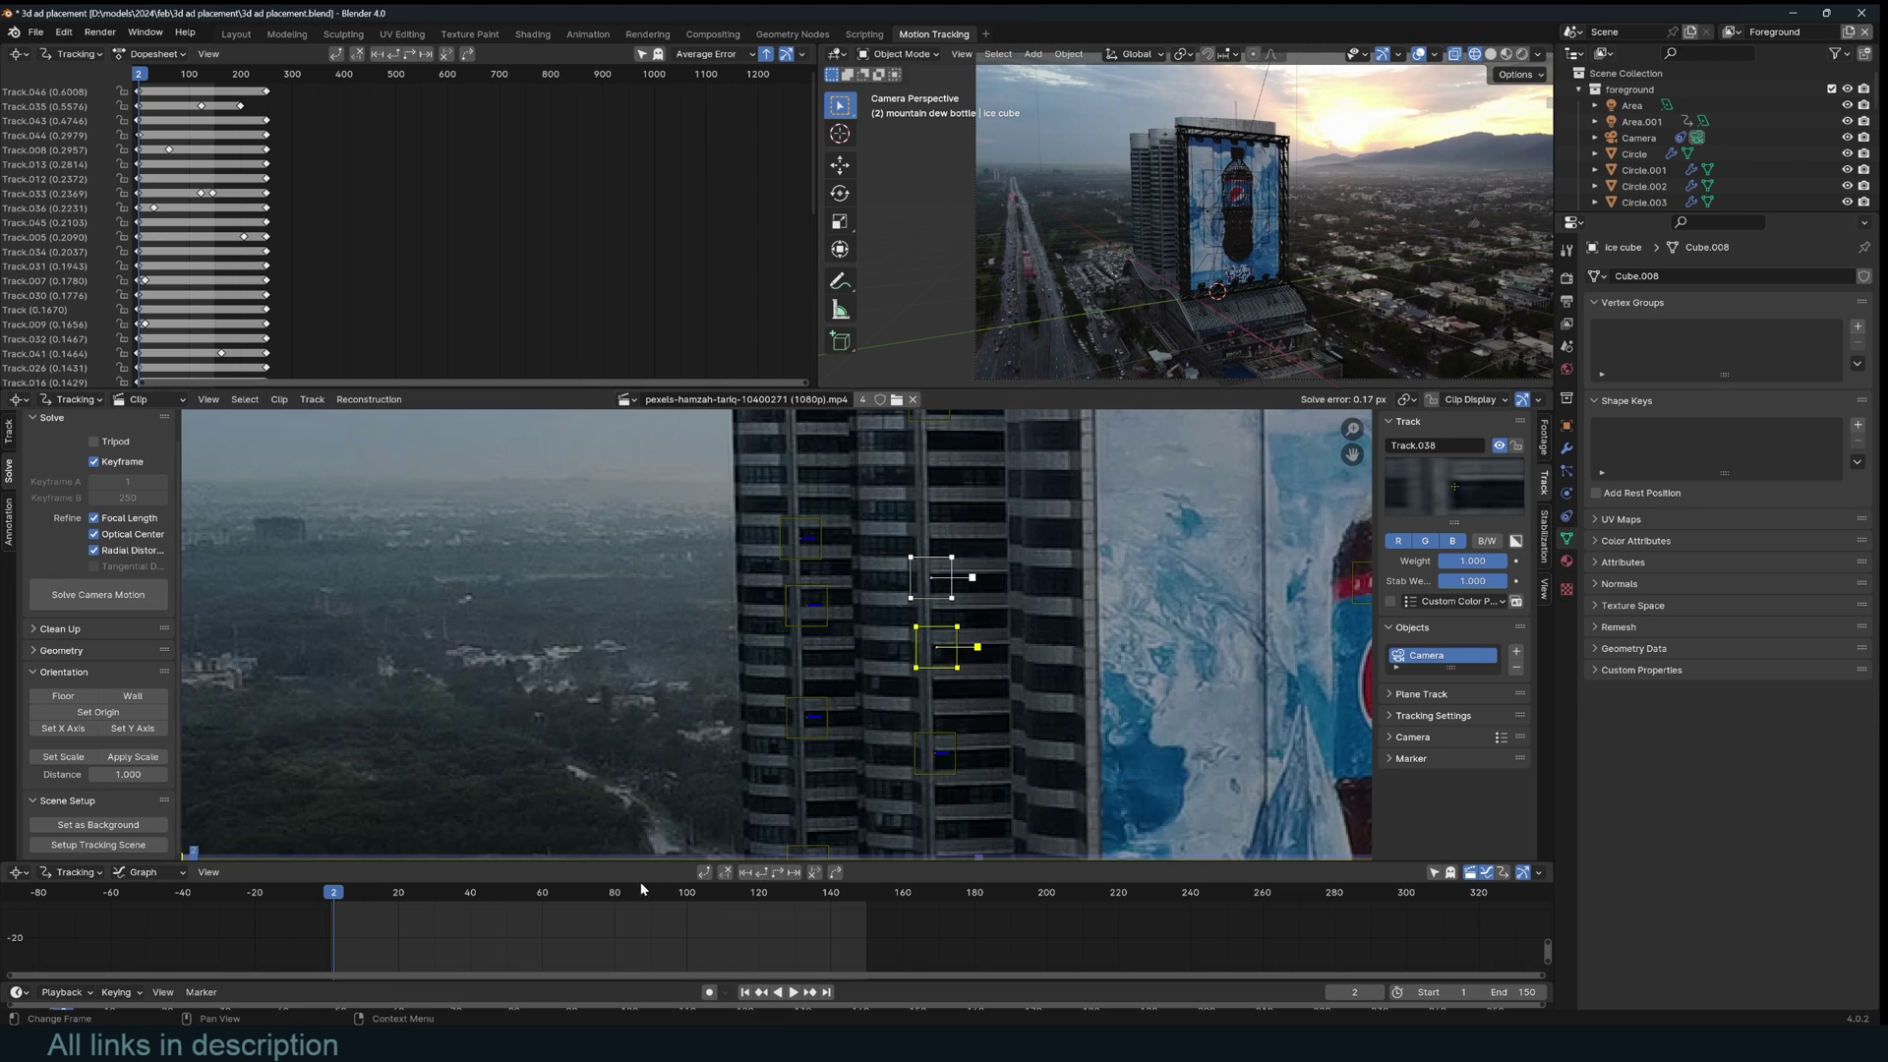
left_click(782, 873)
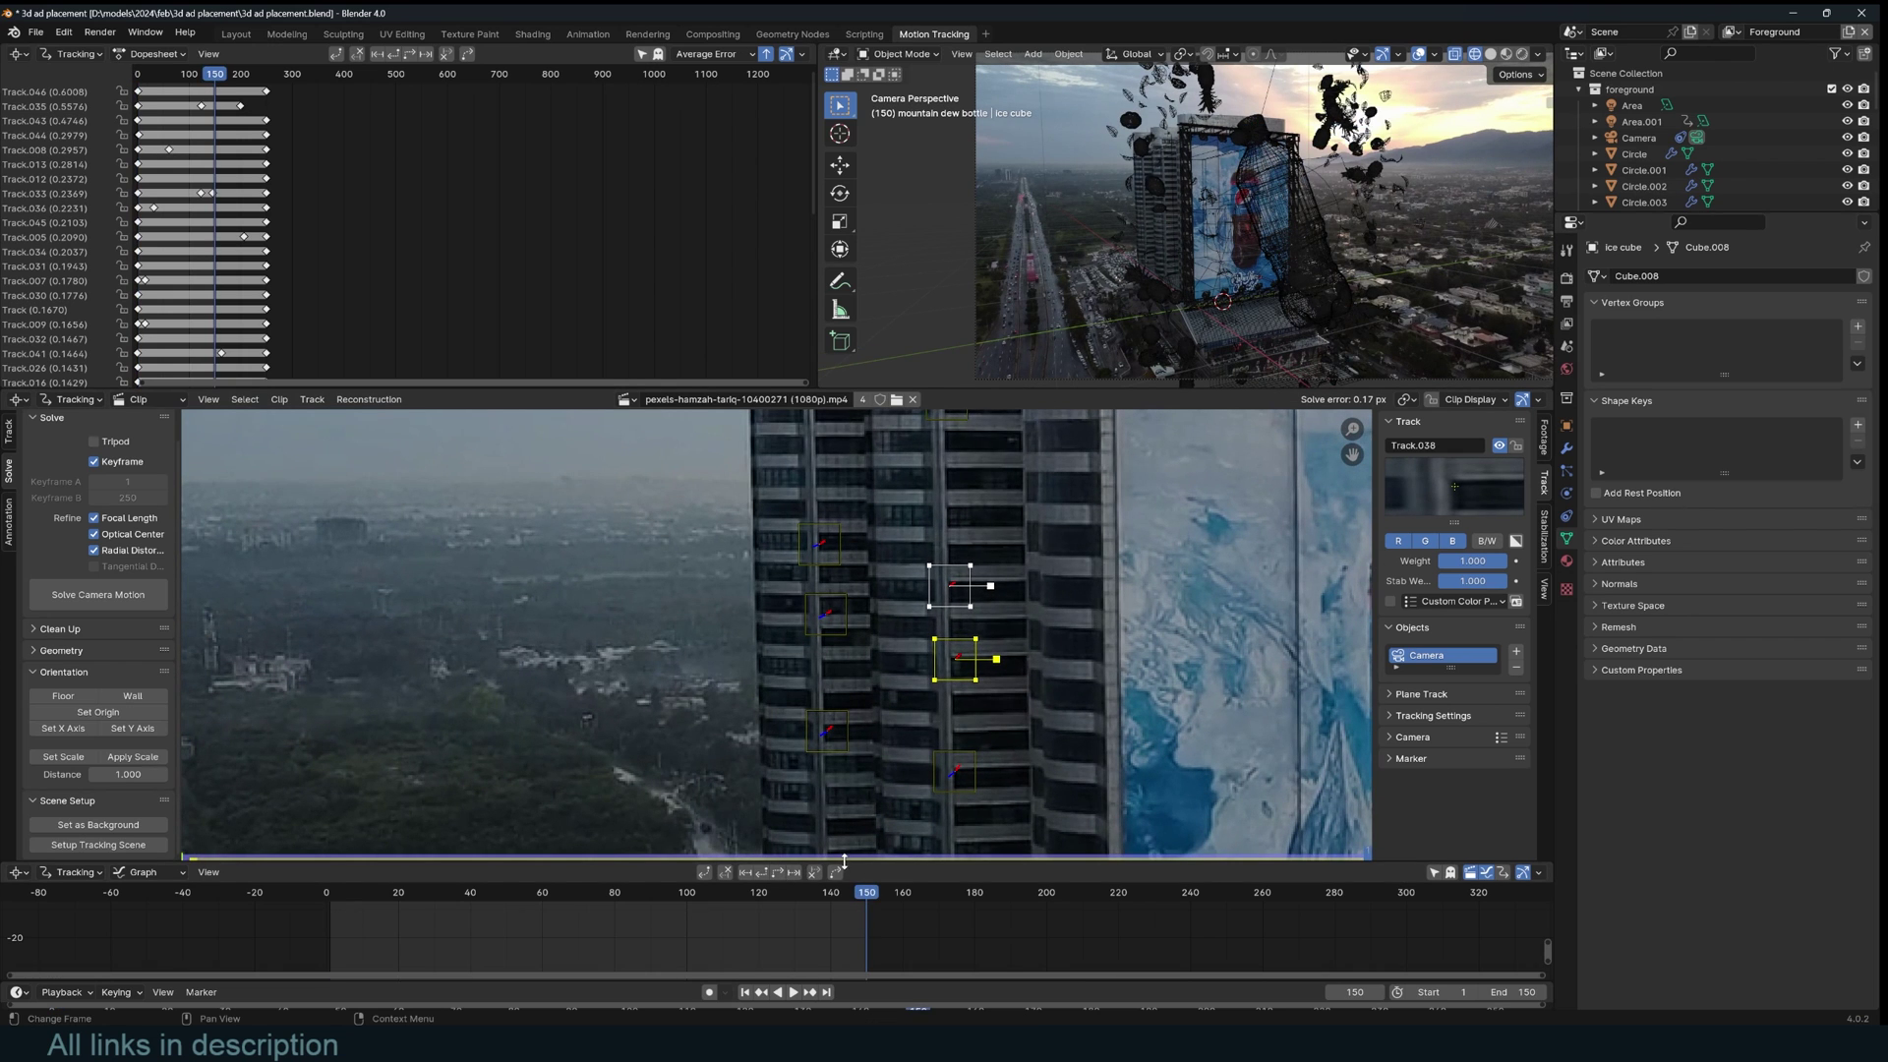
- Enlarge the tracking graph area and fit all the track curves in view
left_click_drag(856, 861, 567, 796)
key("Home")
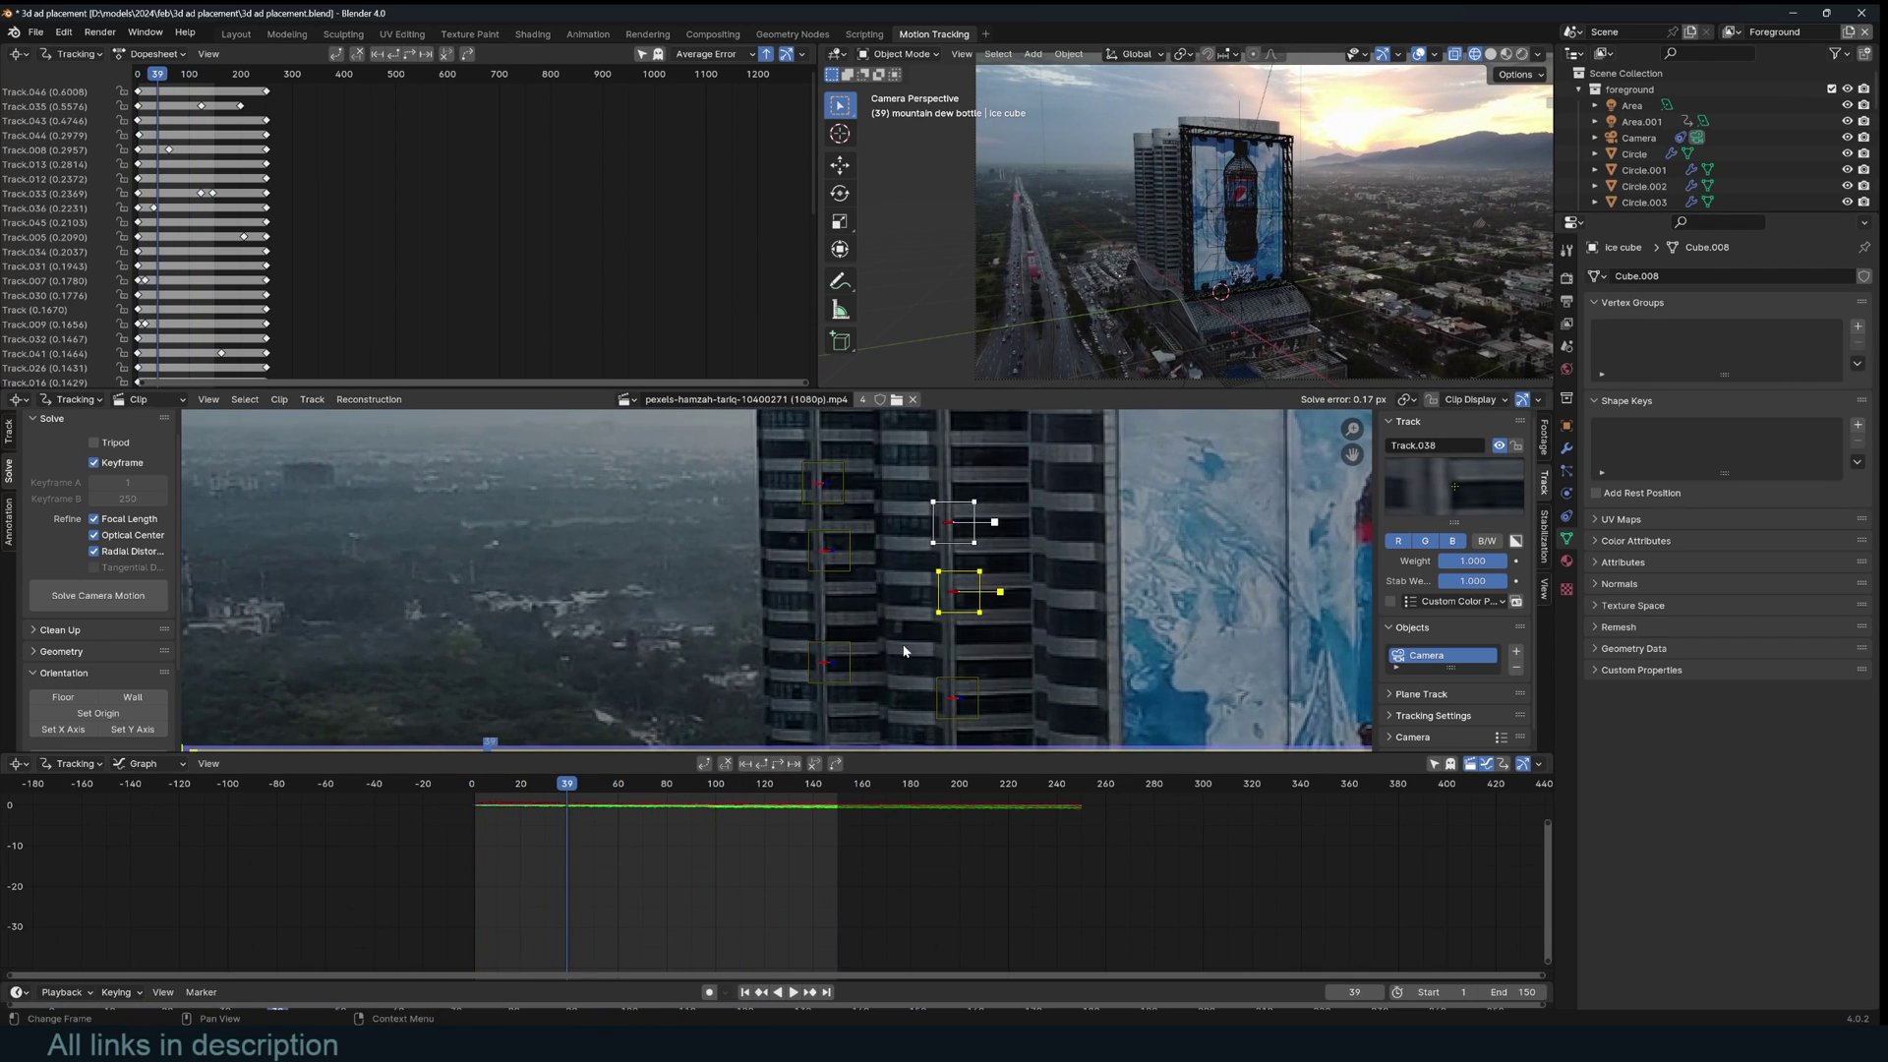
scroll(903, 650, "down", 5)
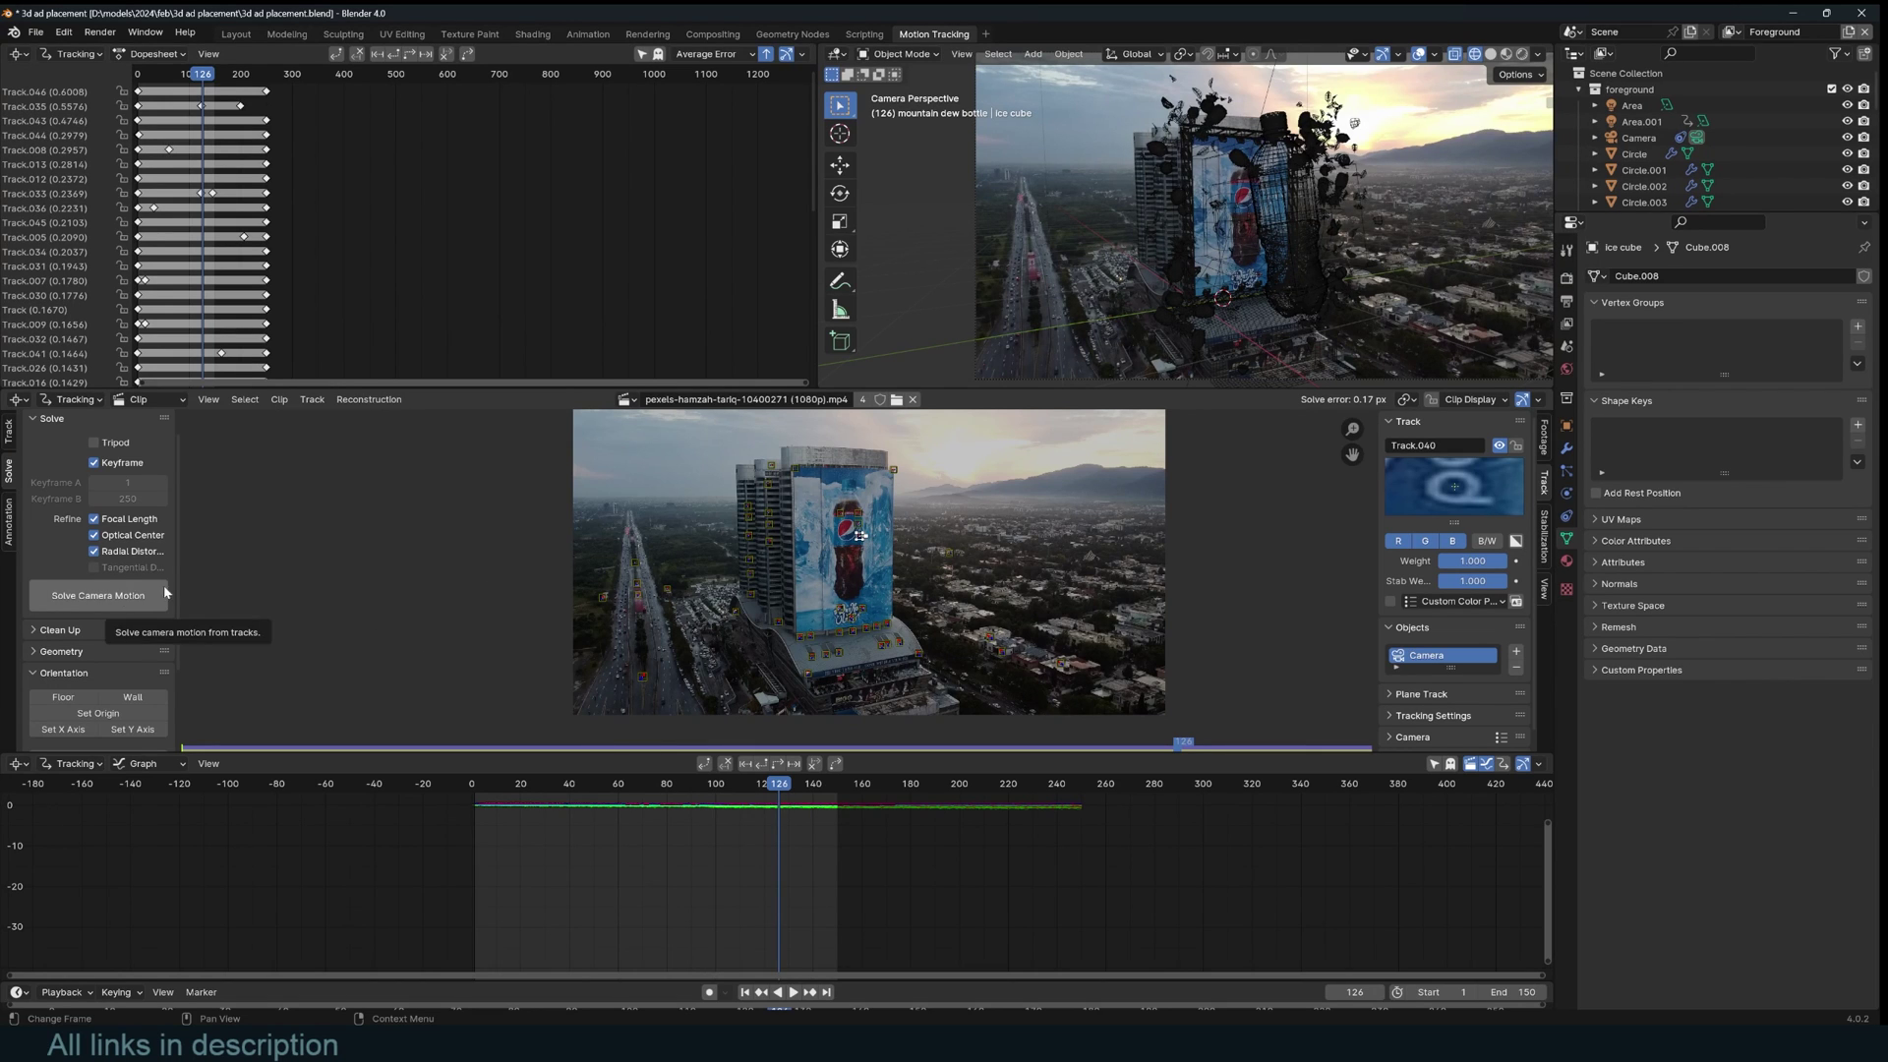
- Solve the camera motion from the tracks and check the solve error and markers on the footage
left_click(122, 593)
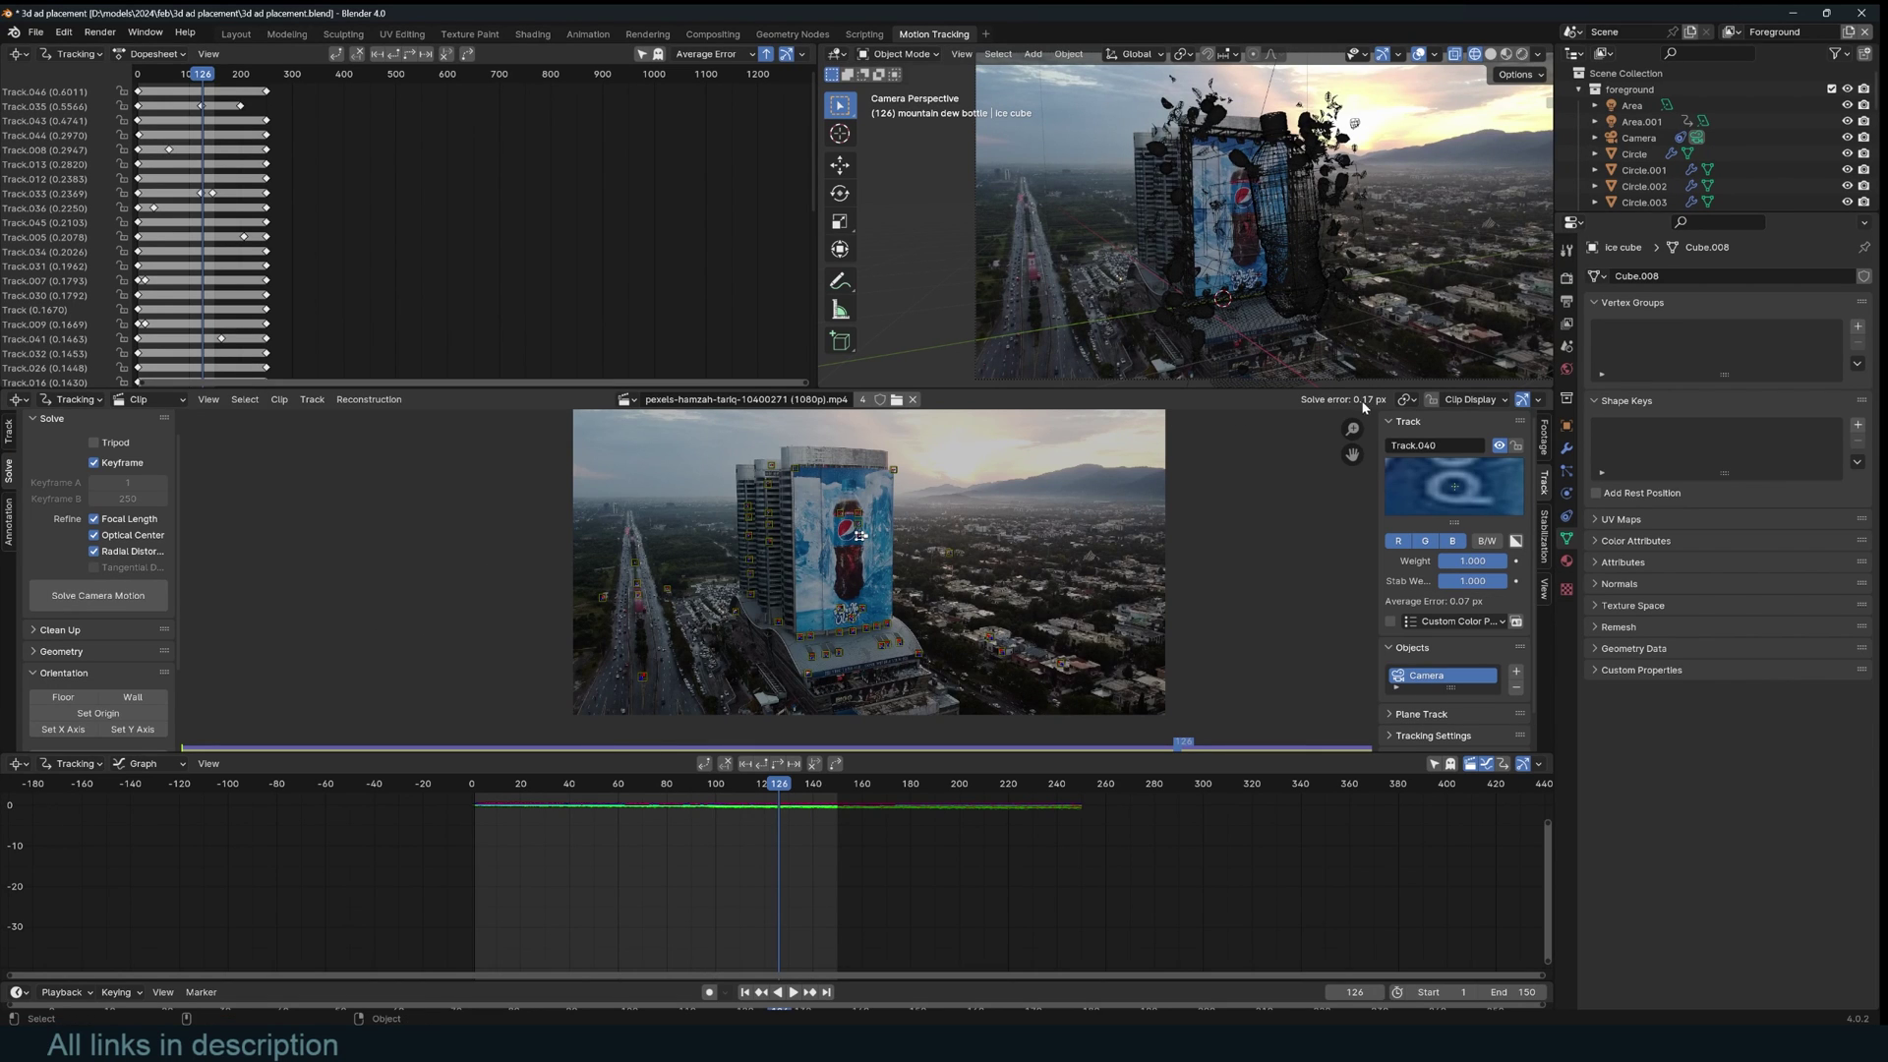
scroll(860, 553, "up", 3)
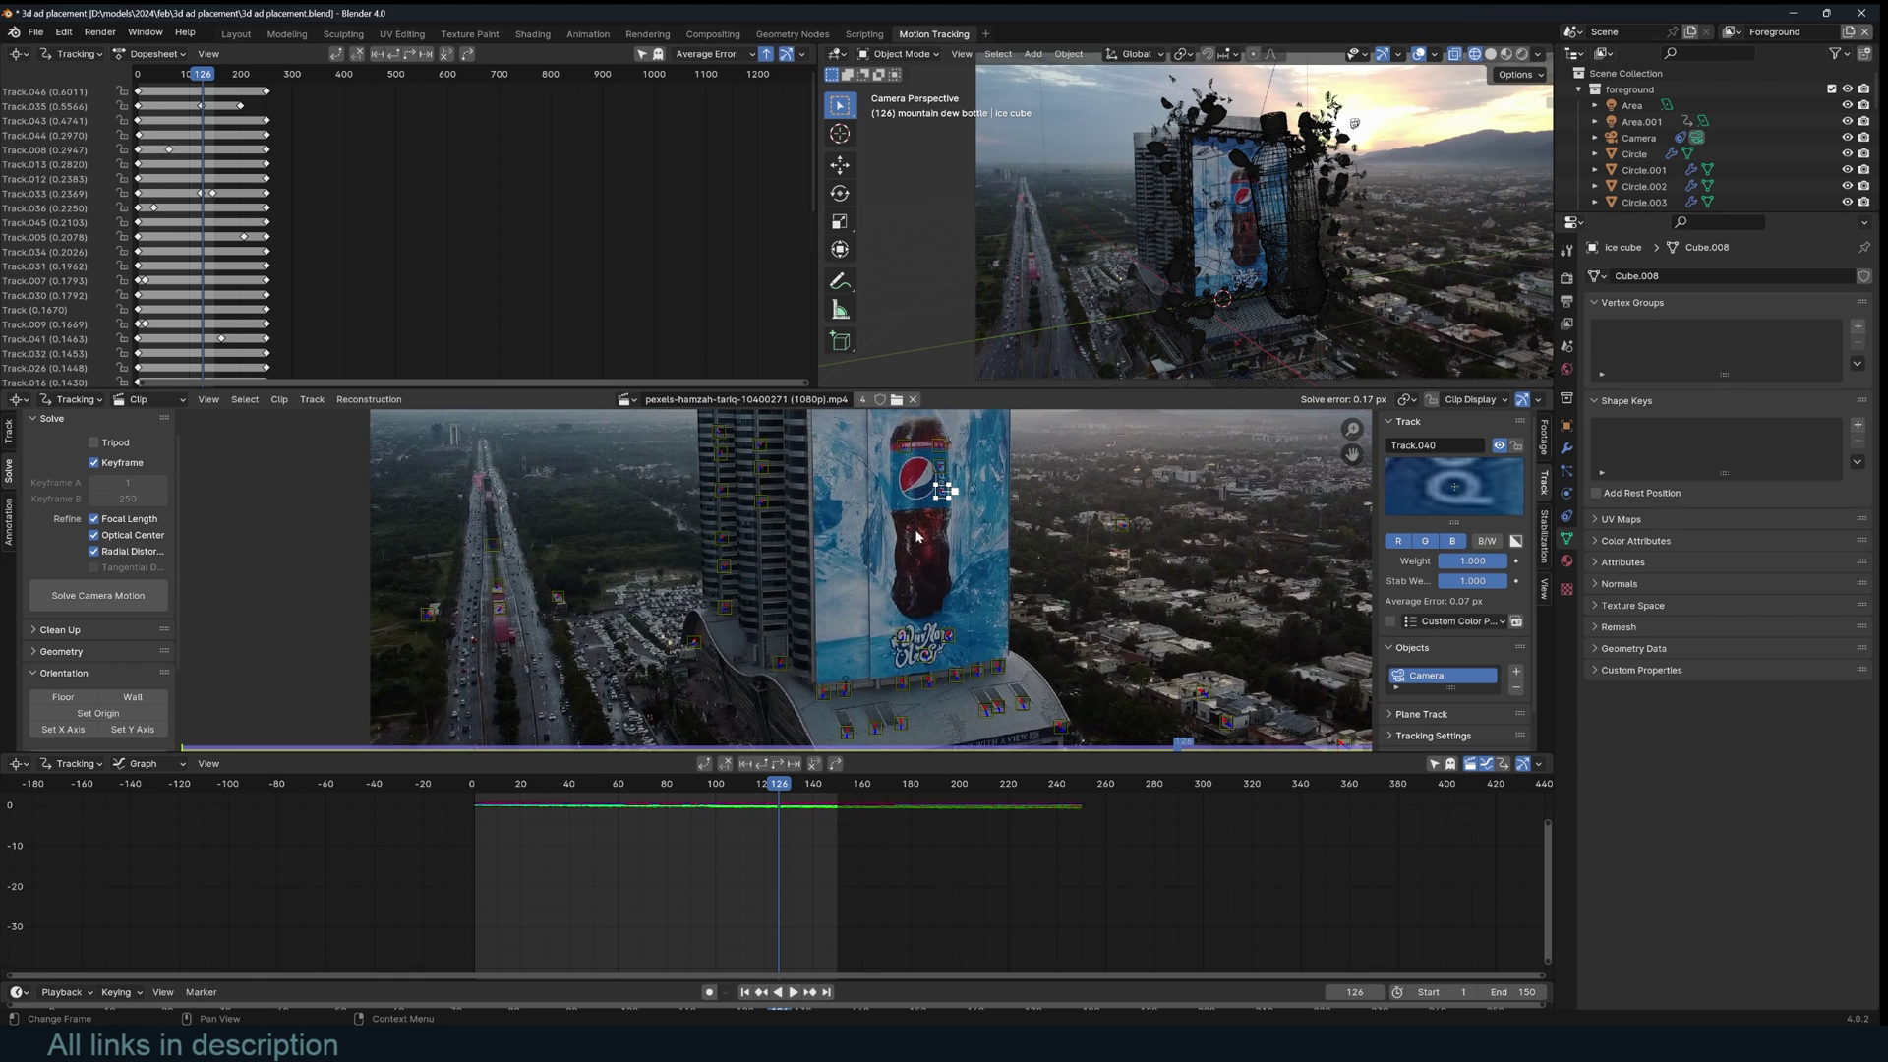
scroll(776, 703, "up", 2)
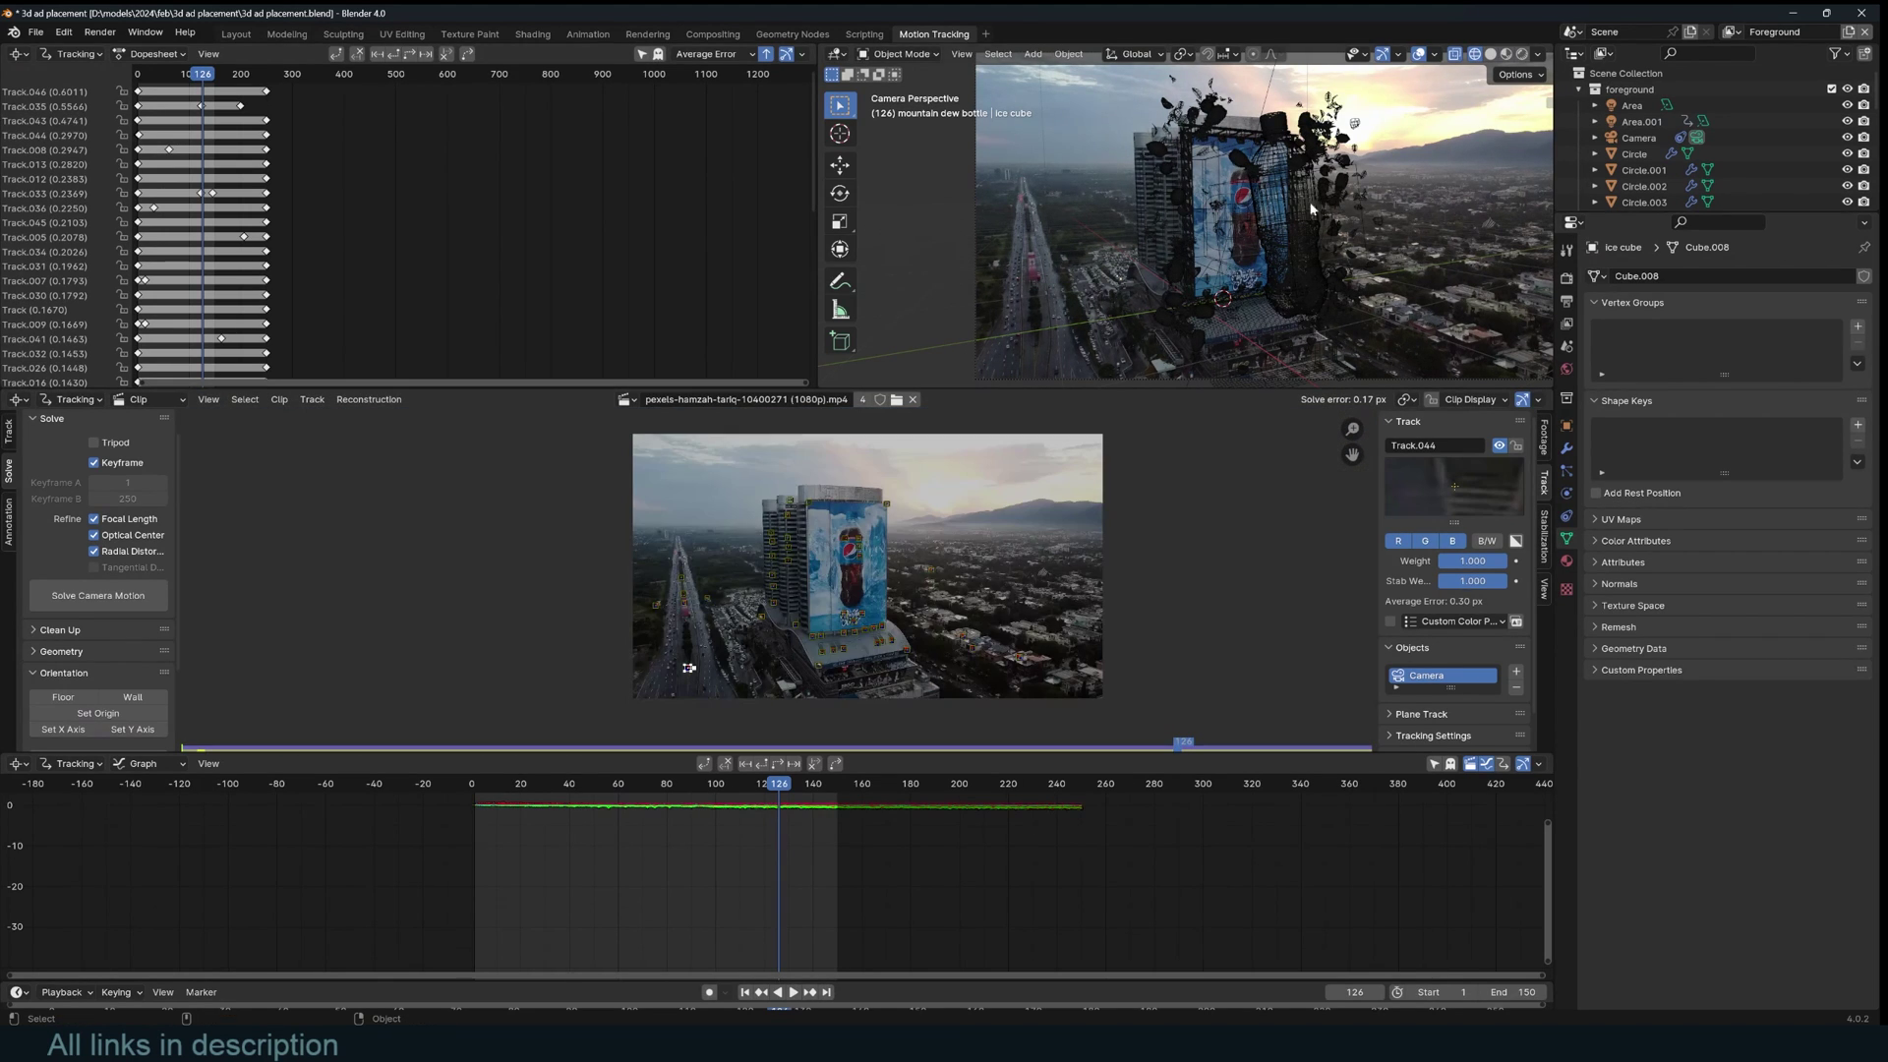
- Select all tracking markers and convert the 3D markers to a mesh
scroll(1083, 379, "up", 1)
scroll(899, 544, "up", 3)
key("a")
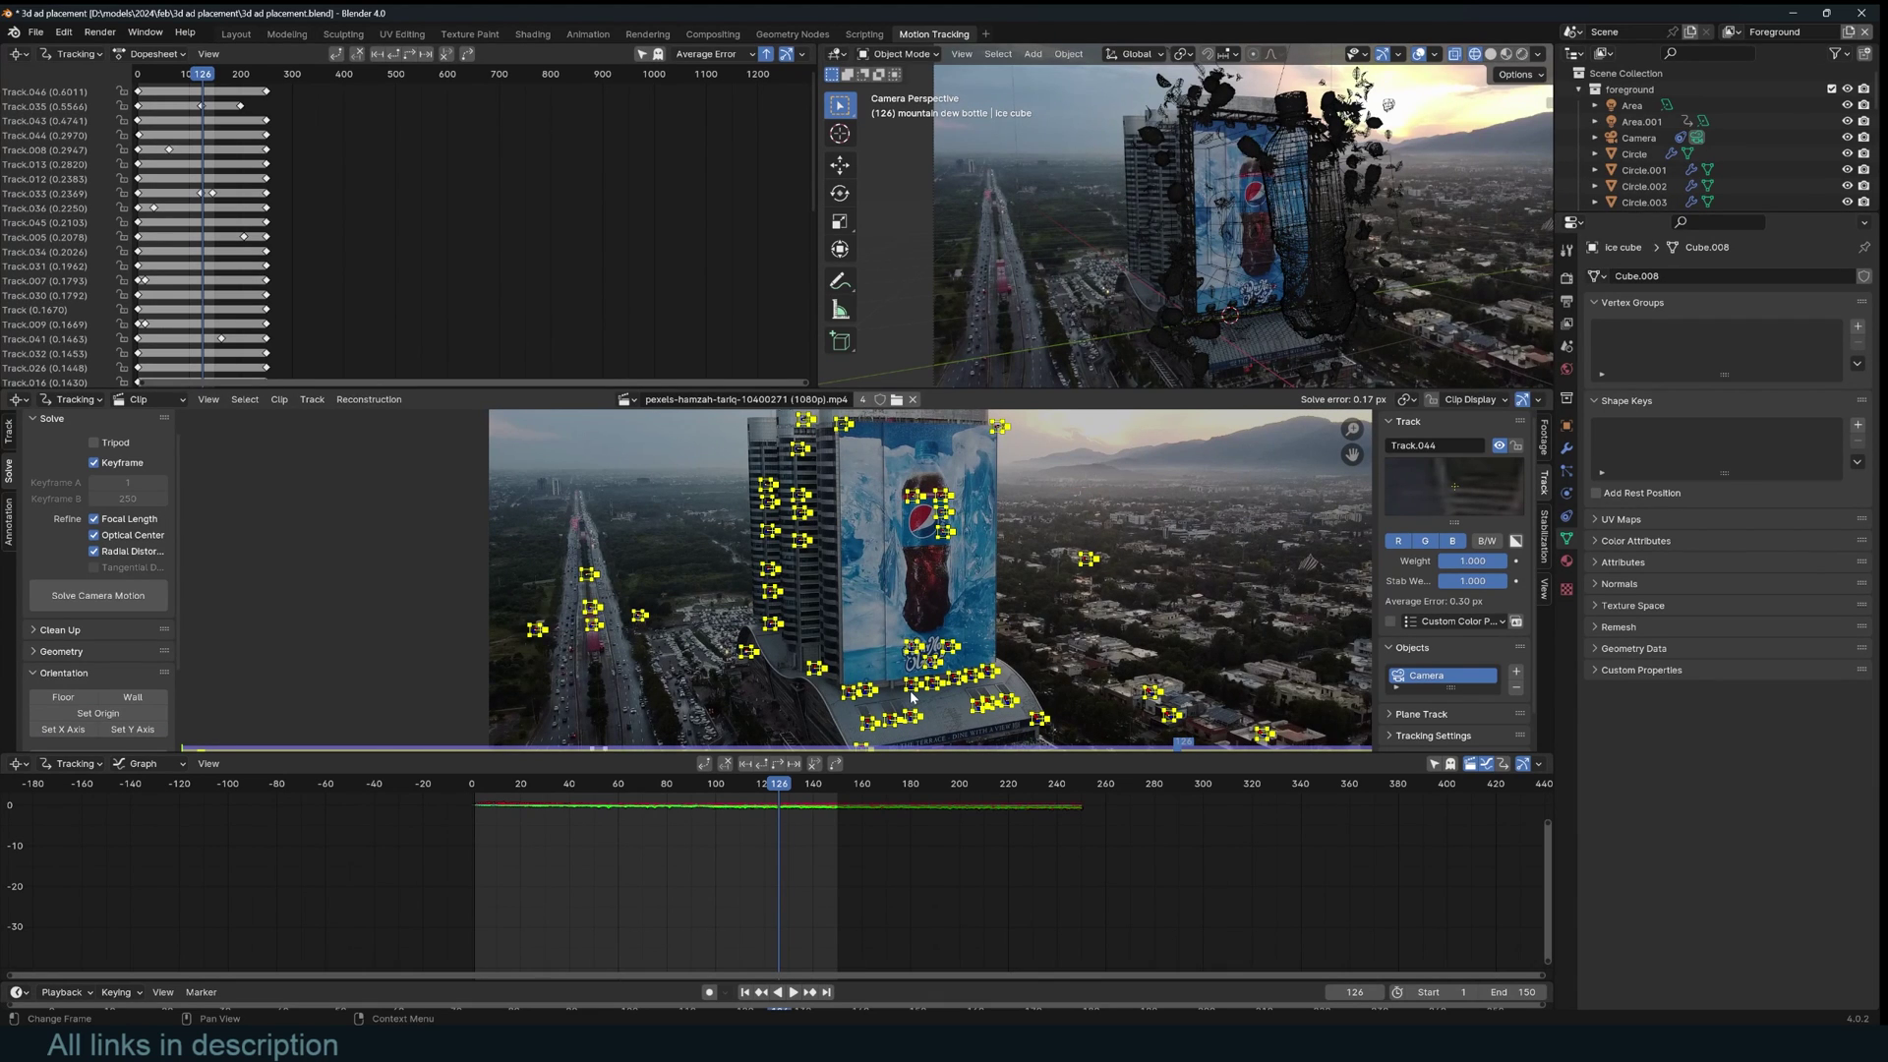
left_click(370, 399)
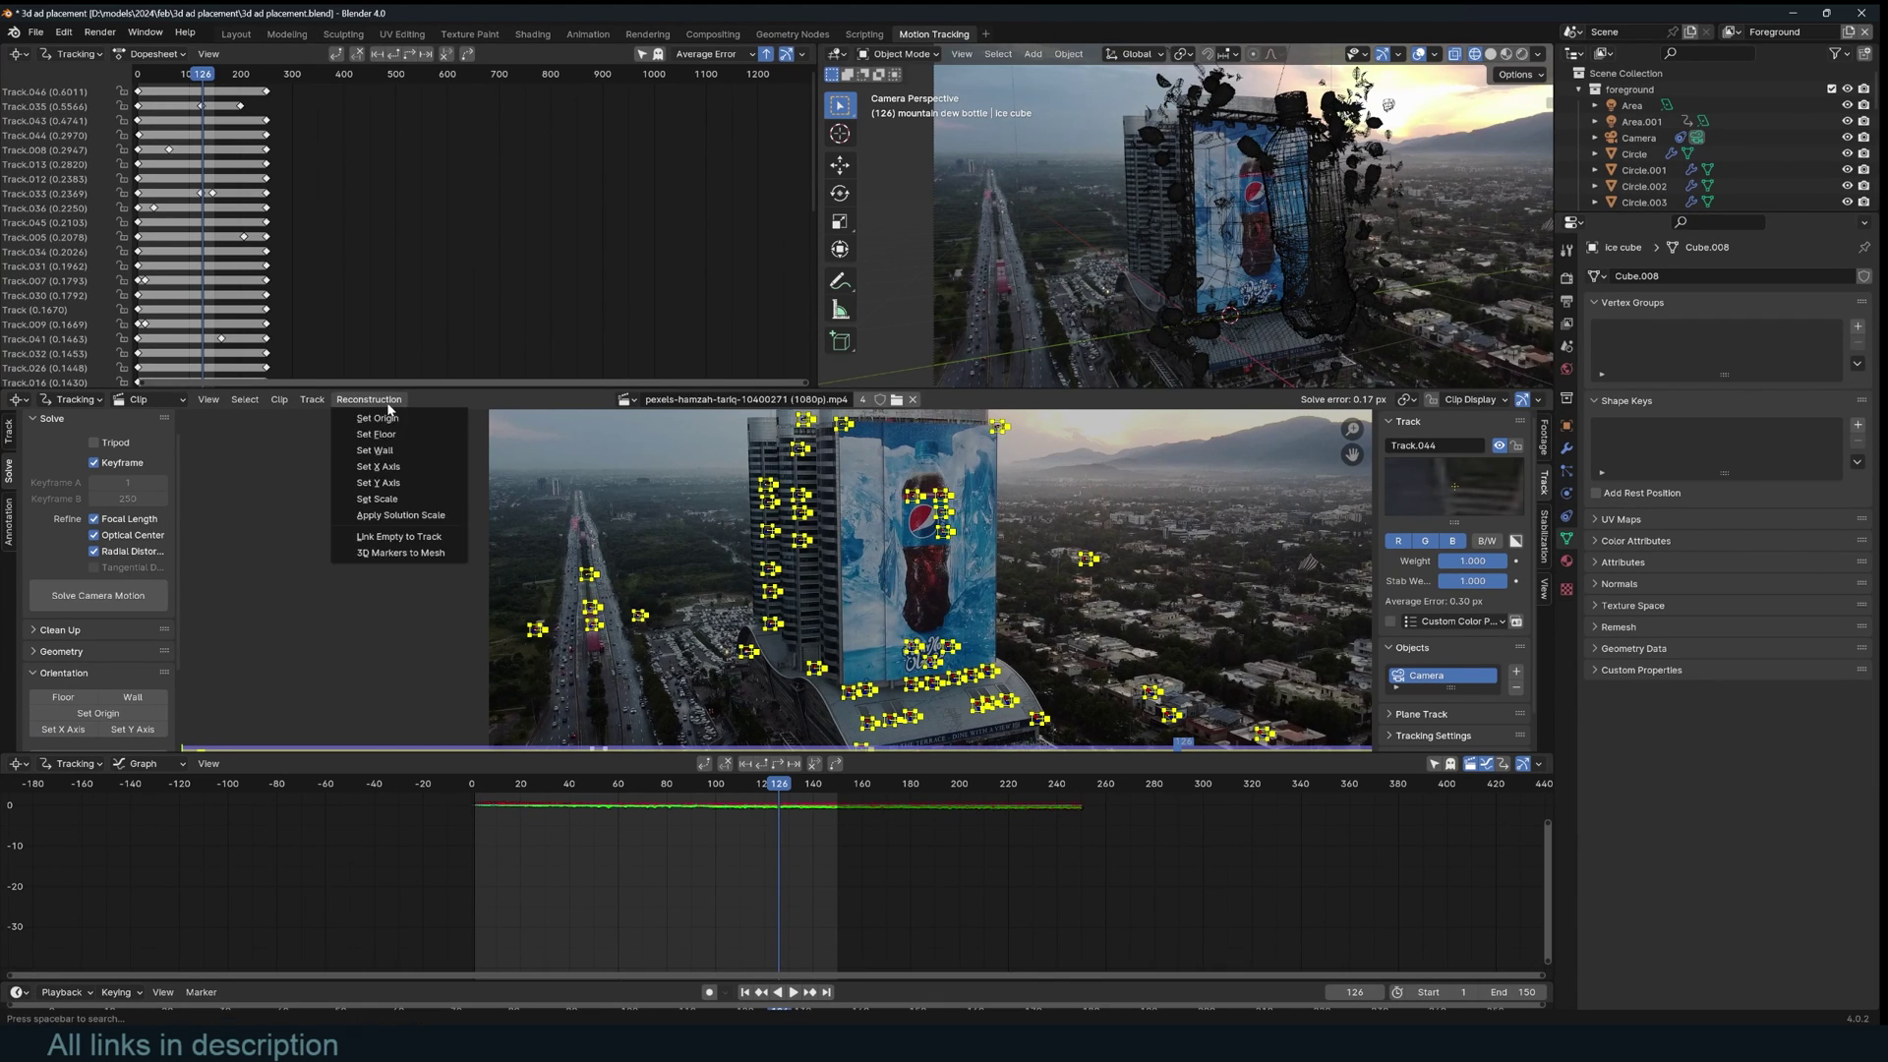
left_click(413, 557)
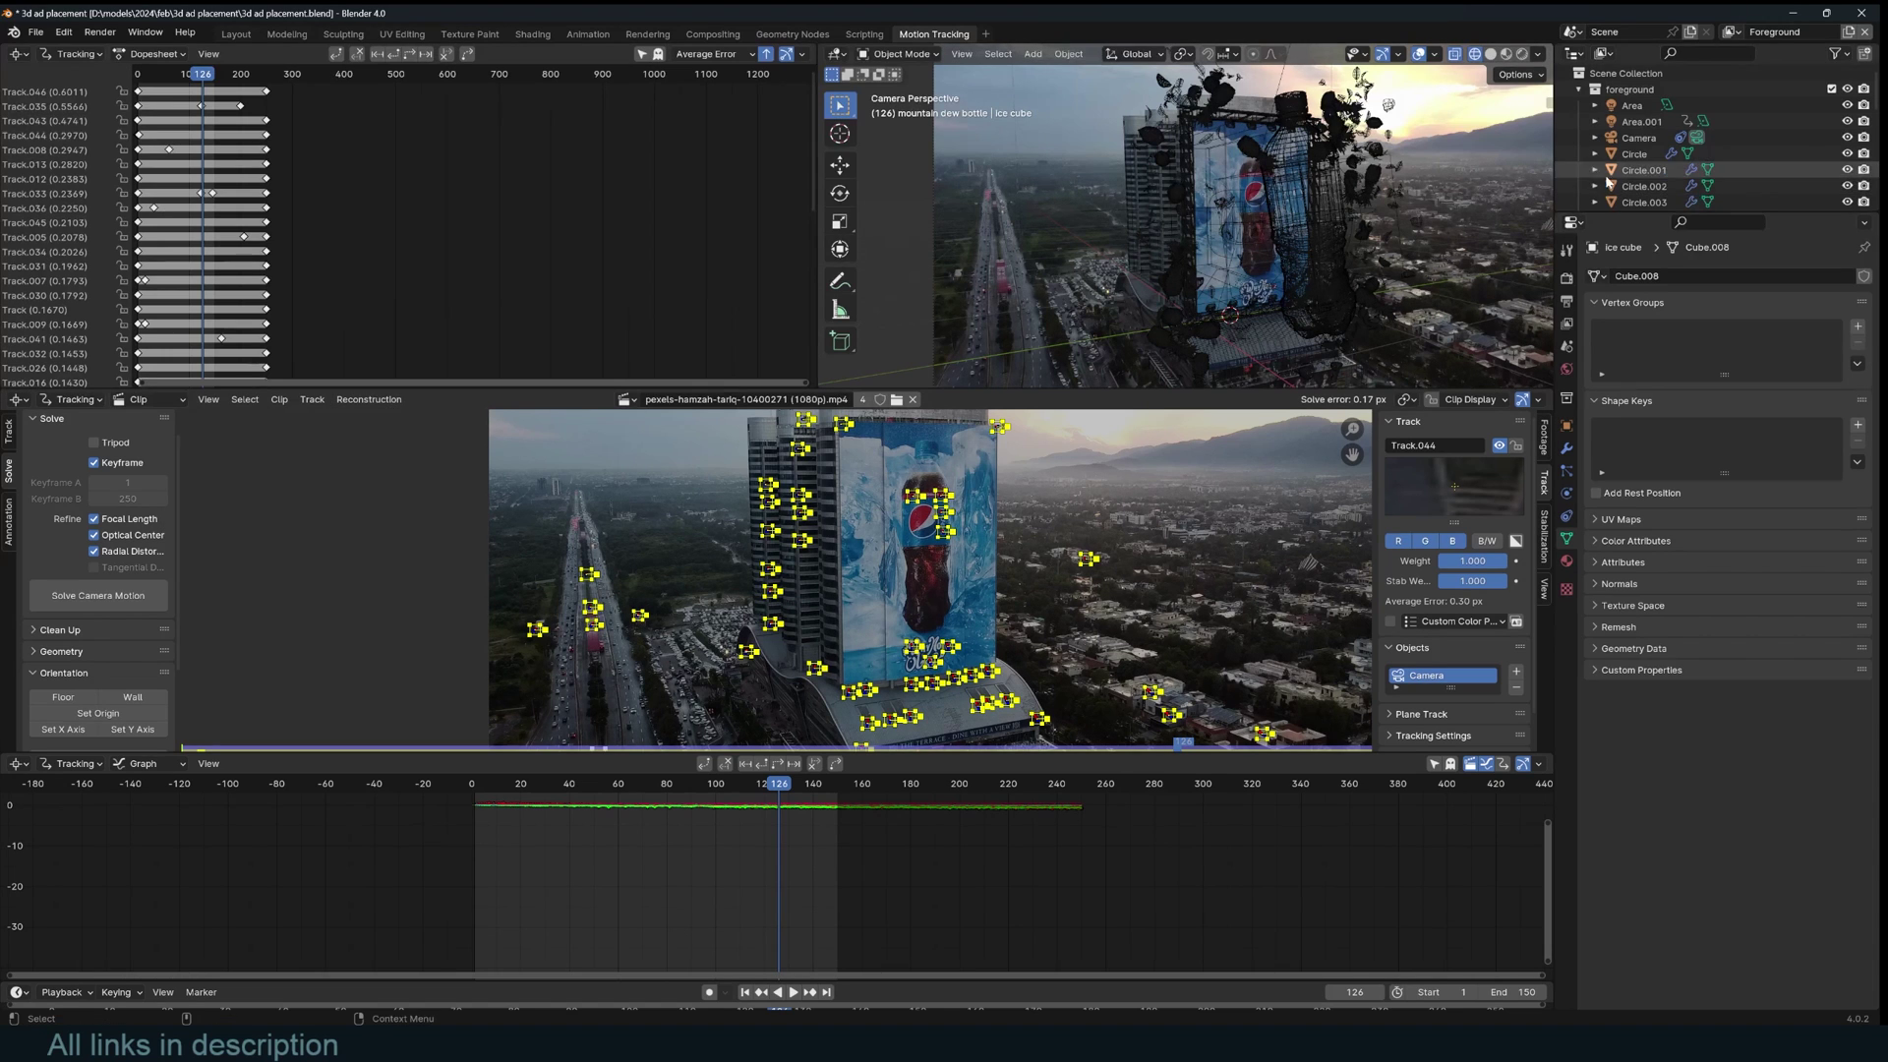
- Find the tracking-point mesh in the mountain dew bottle collection and select it
scroll(1644, 165, "down", 6)
left_click(1652, 164)
scroll(1731, 177, "down", 3)
scroll(1711, 157, "up", 2)
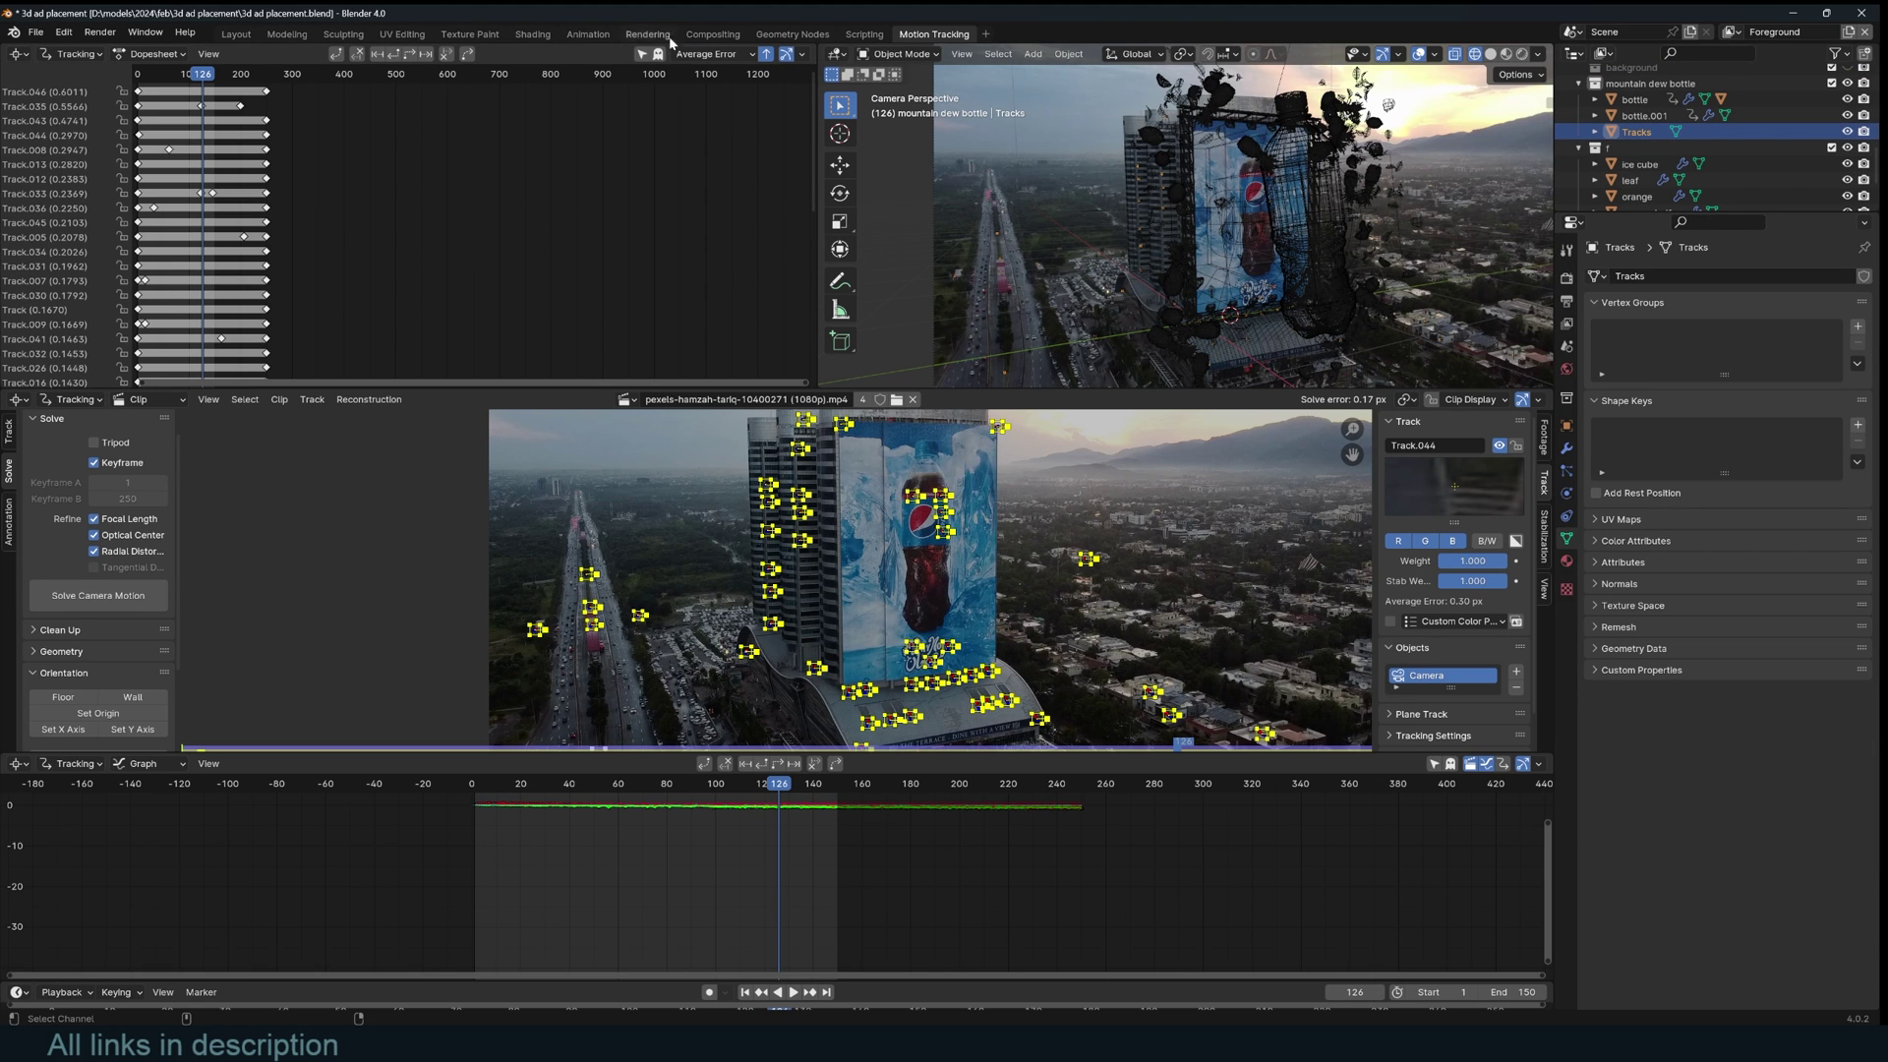
- Inspect the selected Tracks mesh in the Layout workspace using the front orthographic view and wireframe shading
left_click(236, 34)
mouse_move(1043, 276)
middle_mouse_down()
mouse_move(853, 277)
mouse_move(769, 236)
middle_mouse_up()
key("KP_1")
key("shift+z")
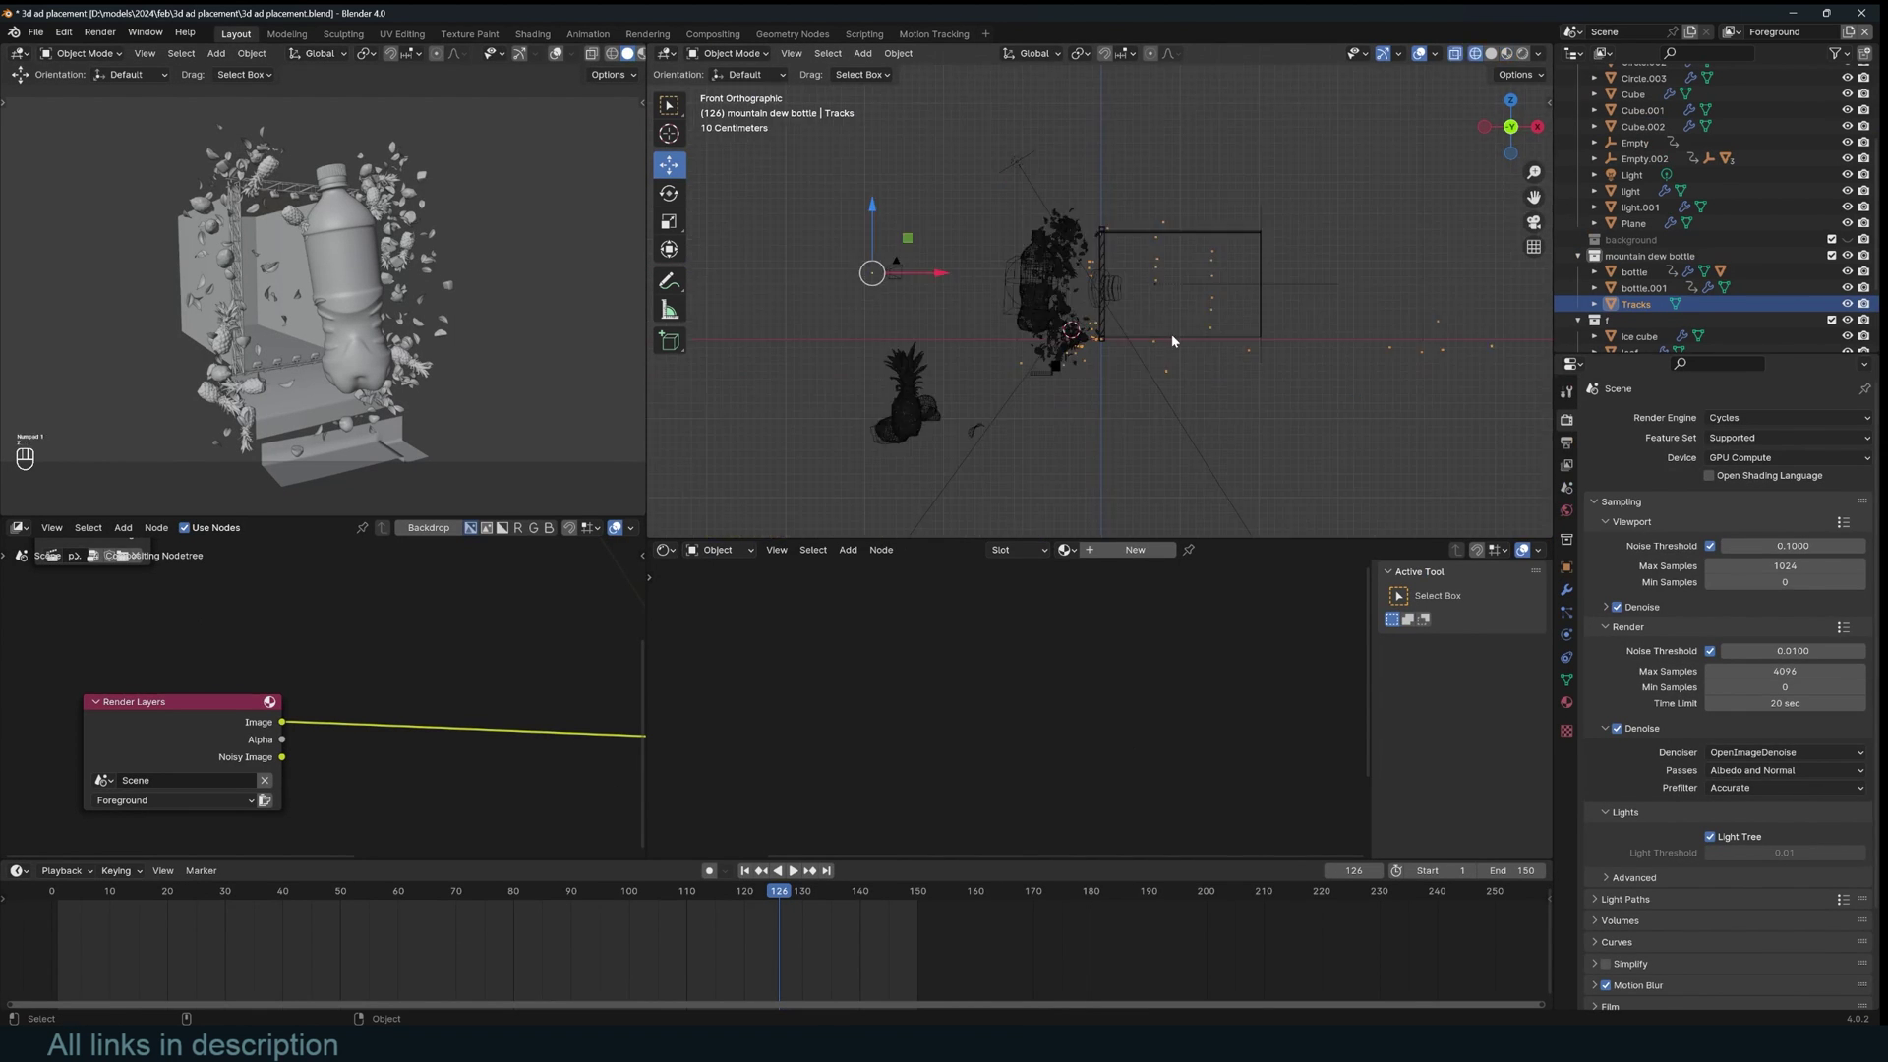
- Switch to the Motion Tracking workspace and try rotating the Tracks mesh in the right orthographic view
left_click(934, 34)
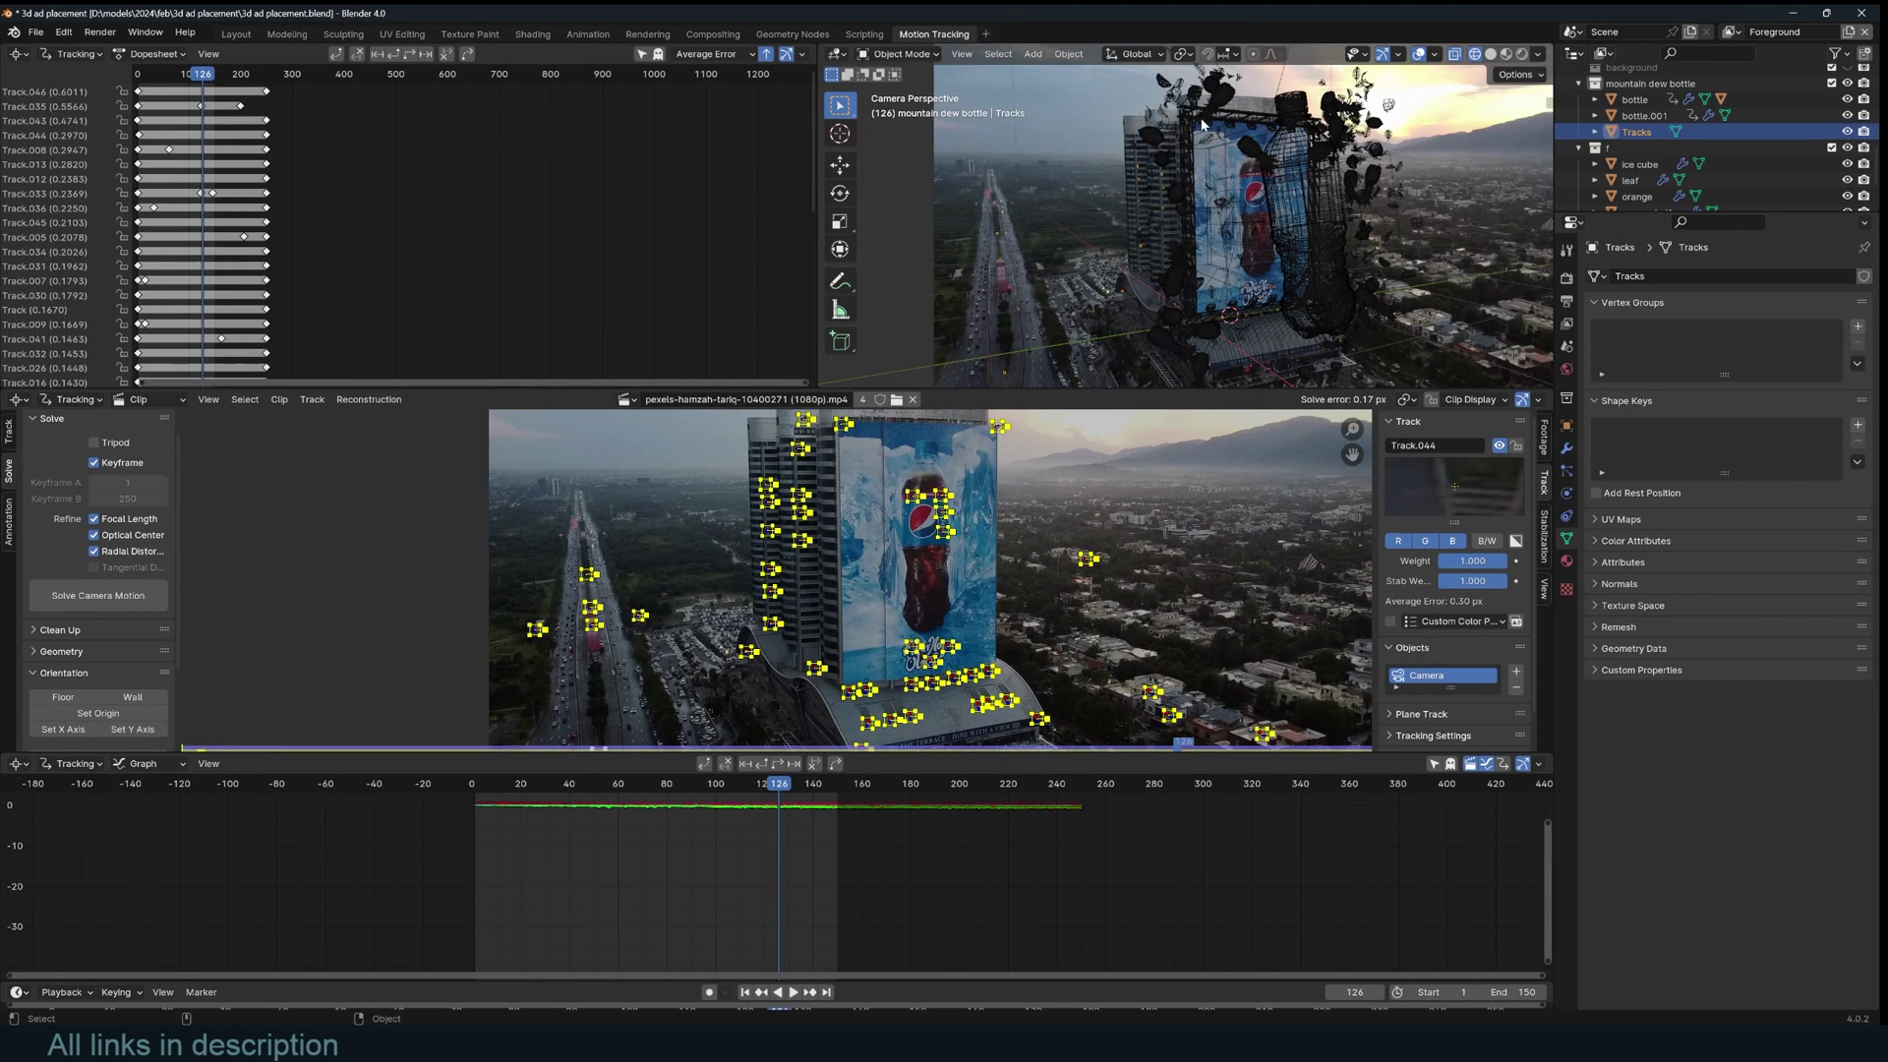
key("KP_3")
key("r")
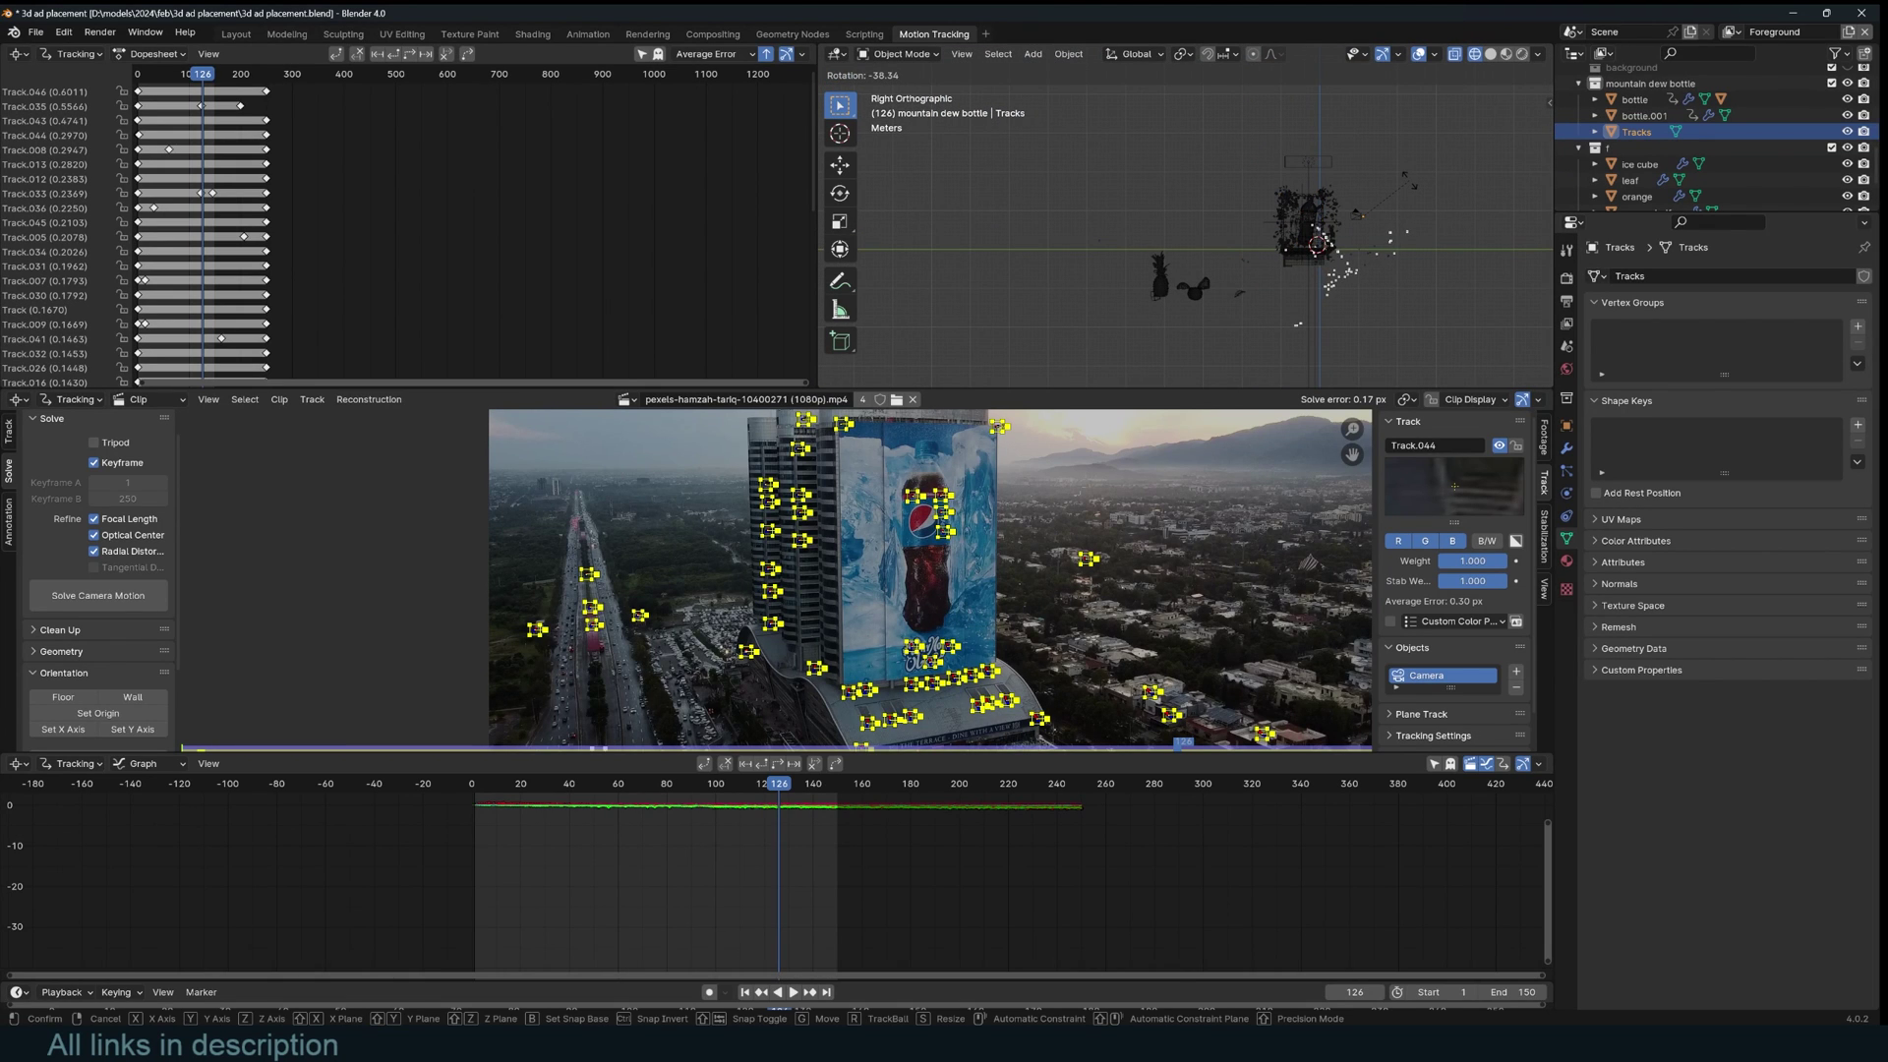
right_click(1394, 282)
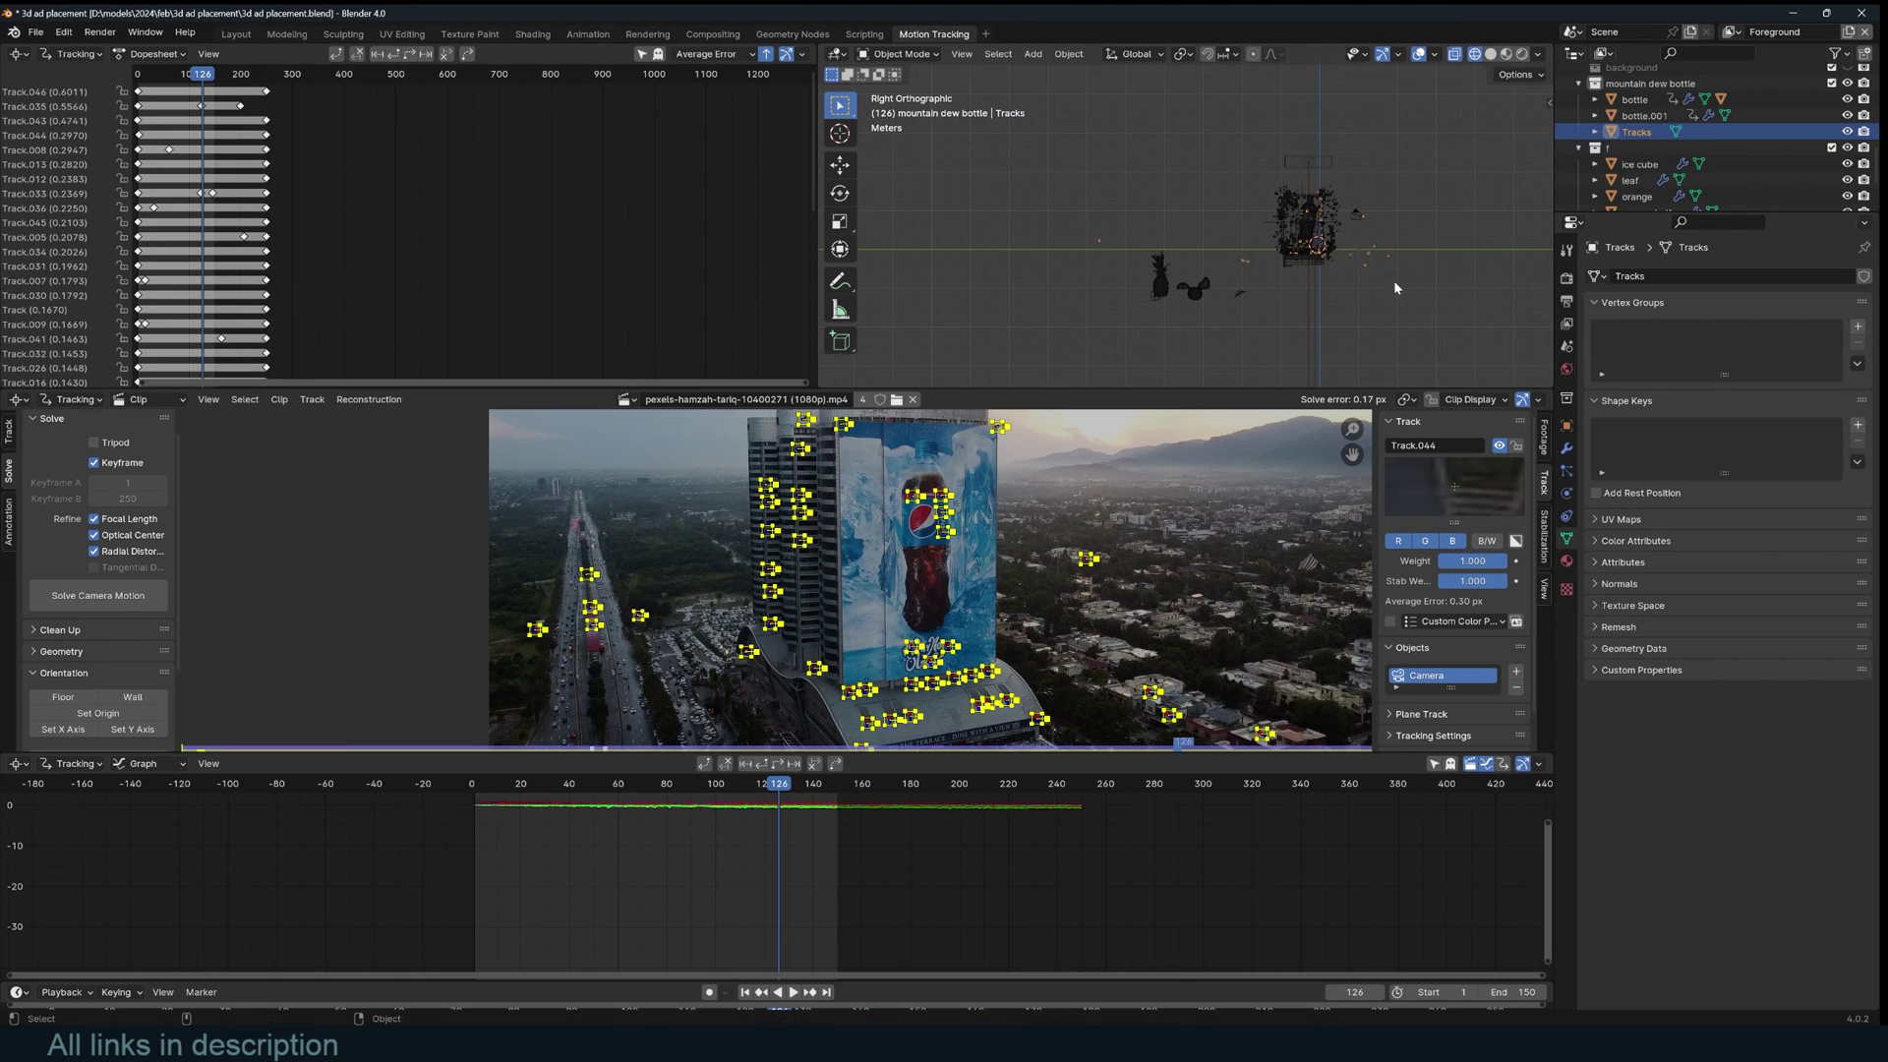
- Try to rotate the solved camera with its track points in a perspective view of the scene
middle_click_drag(1394, 282, 1344, 258)
left_click(1345, 262)
key("r")
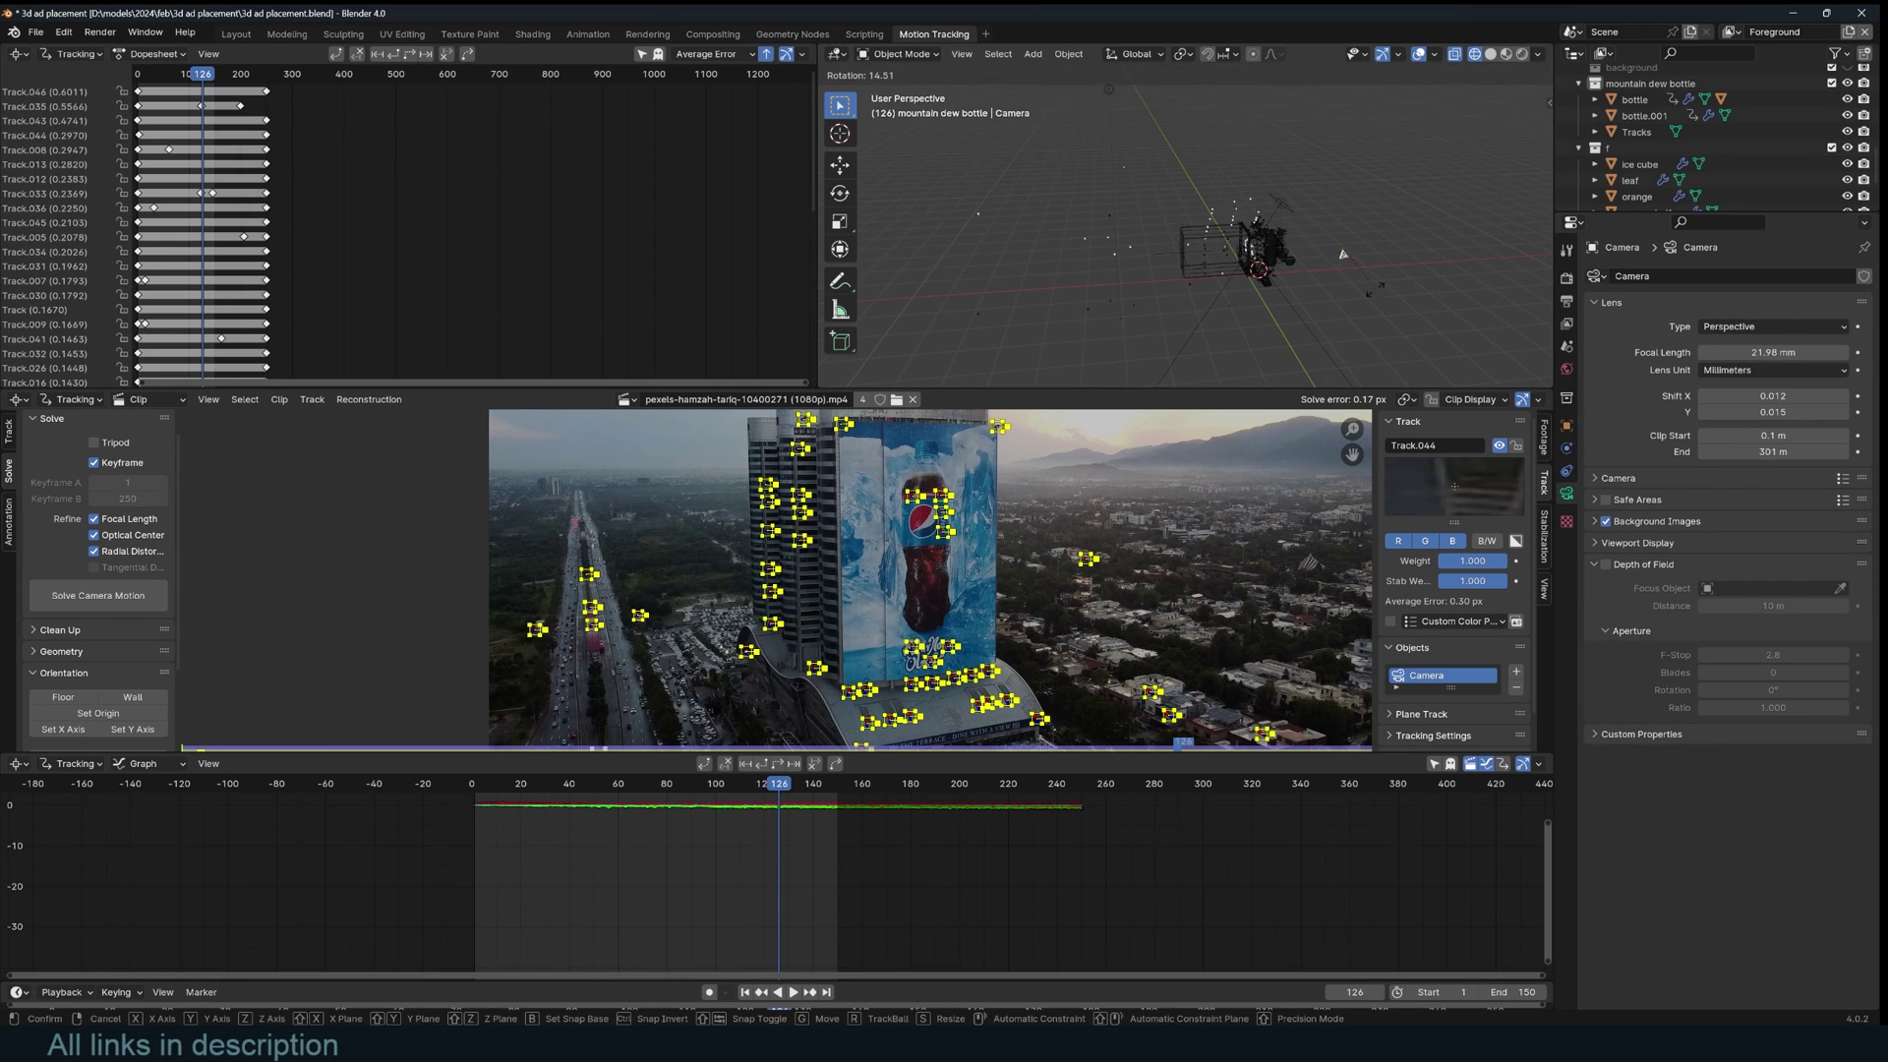
right_click(1354, 293)
- Examine the alignment of the camera and its track points with the vertical axis in the front orthographic view
key("KP_3")
key("KP_1")
scroll(1096, 180, "up", 3)
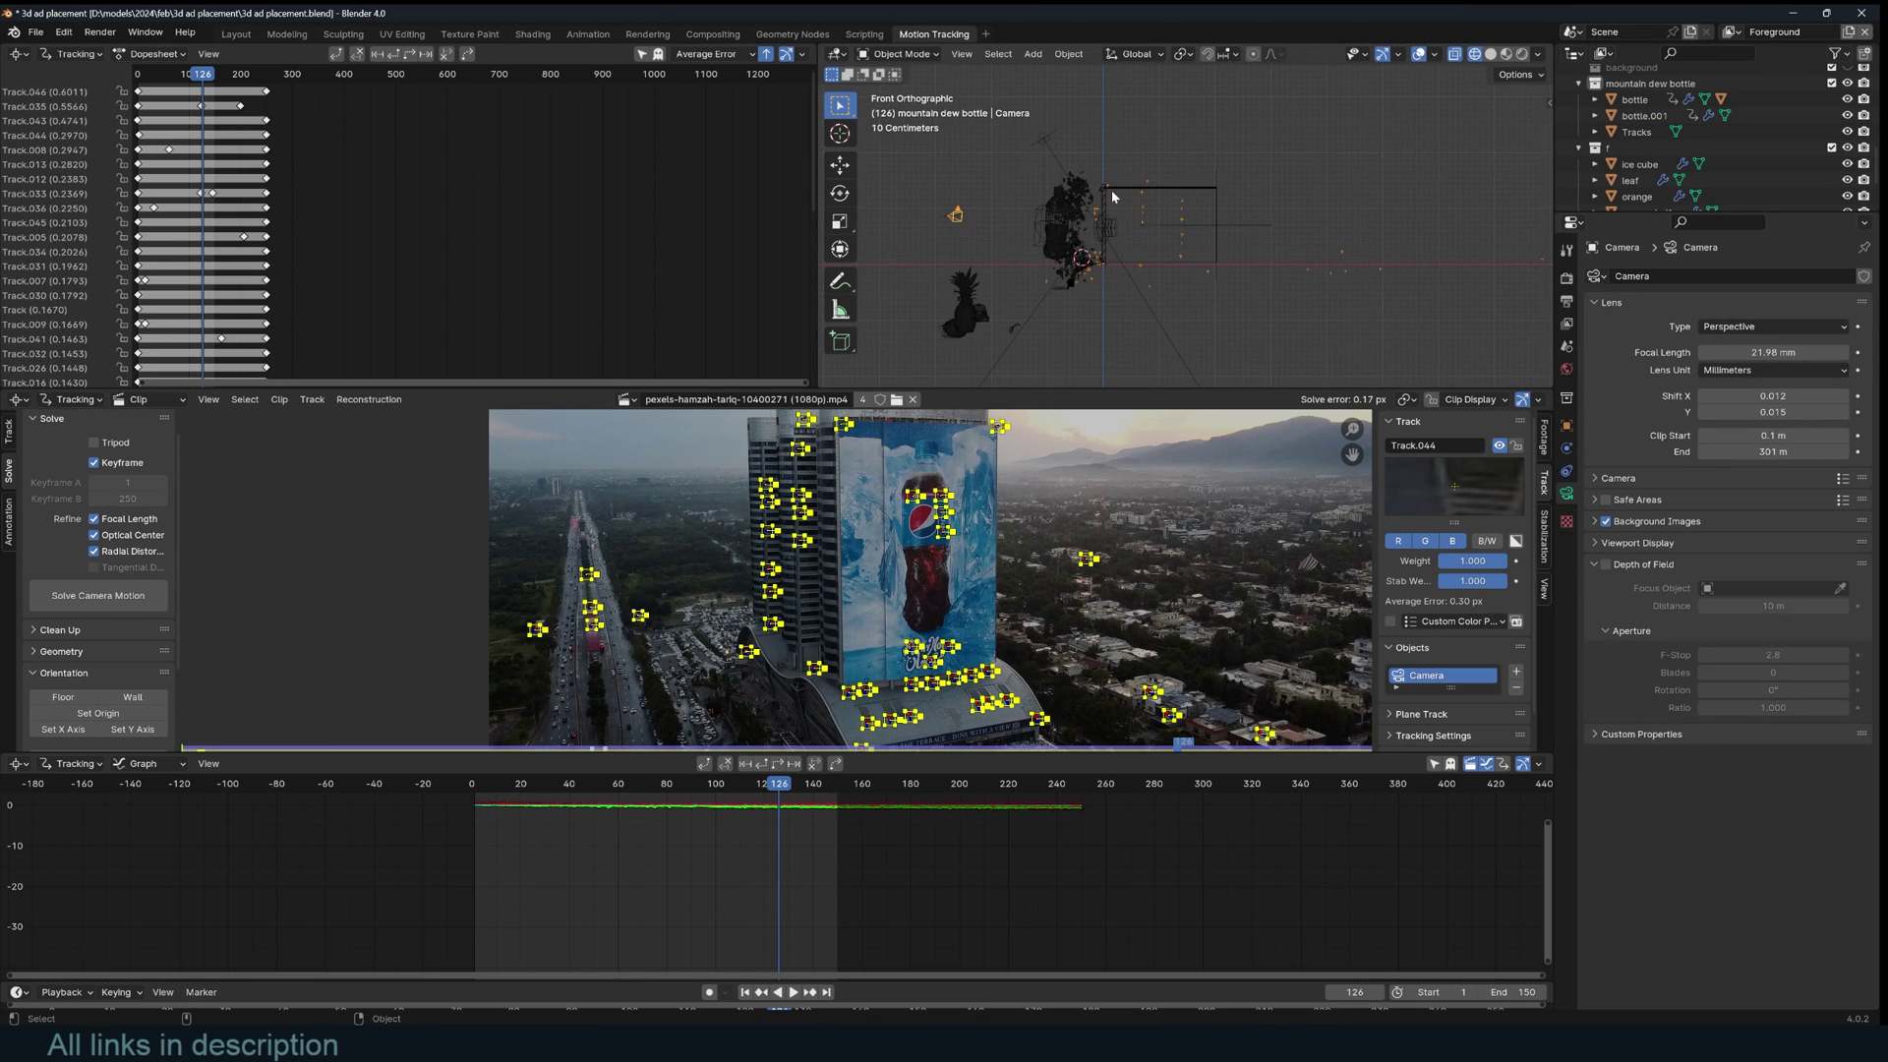
scroll(1112, 193, "up", 4)
middle_click_drag(1042, 192, 1223, 202, "shift")
scroll(896, 506, "down", 1)
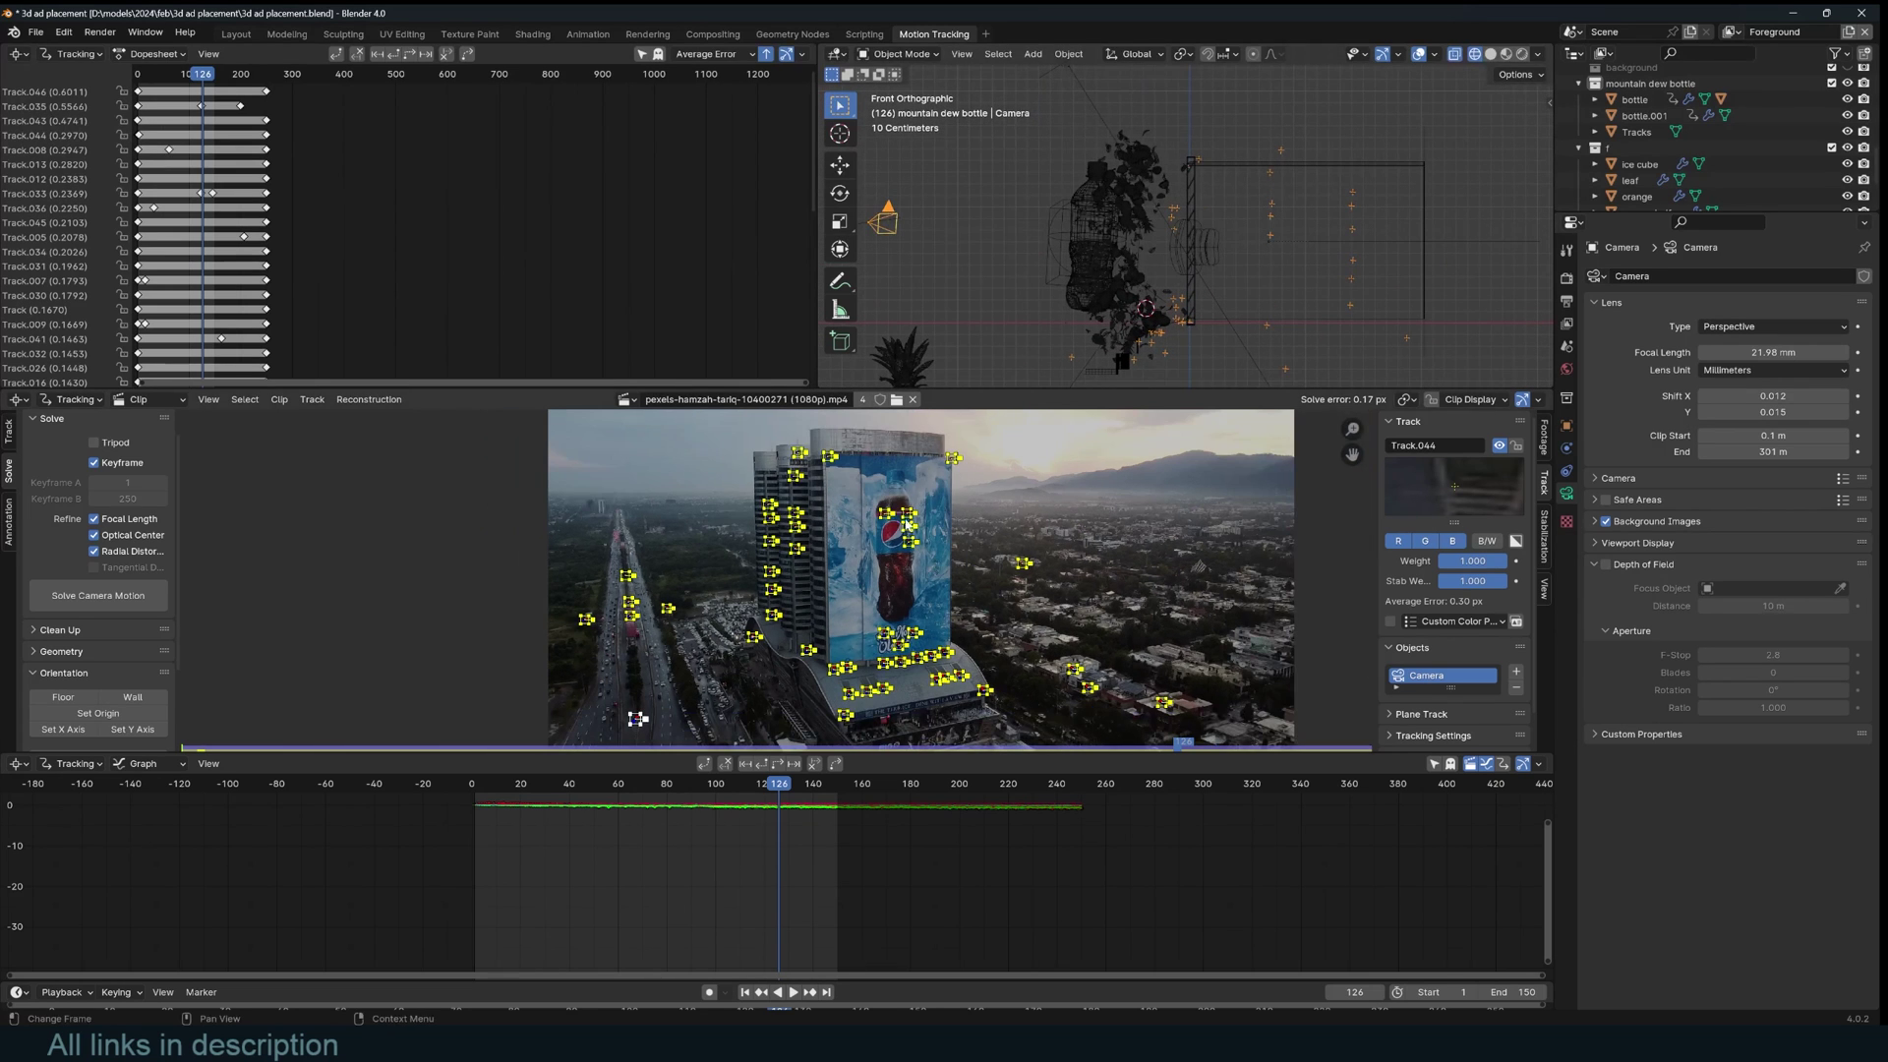
- Check the tracking markers at the billboard's corners and try a slight rotation of the camera in front view
left_click(829, 457)
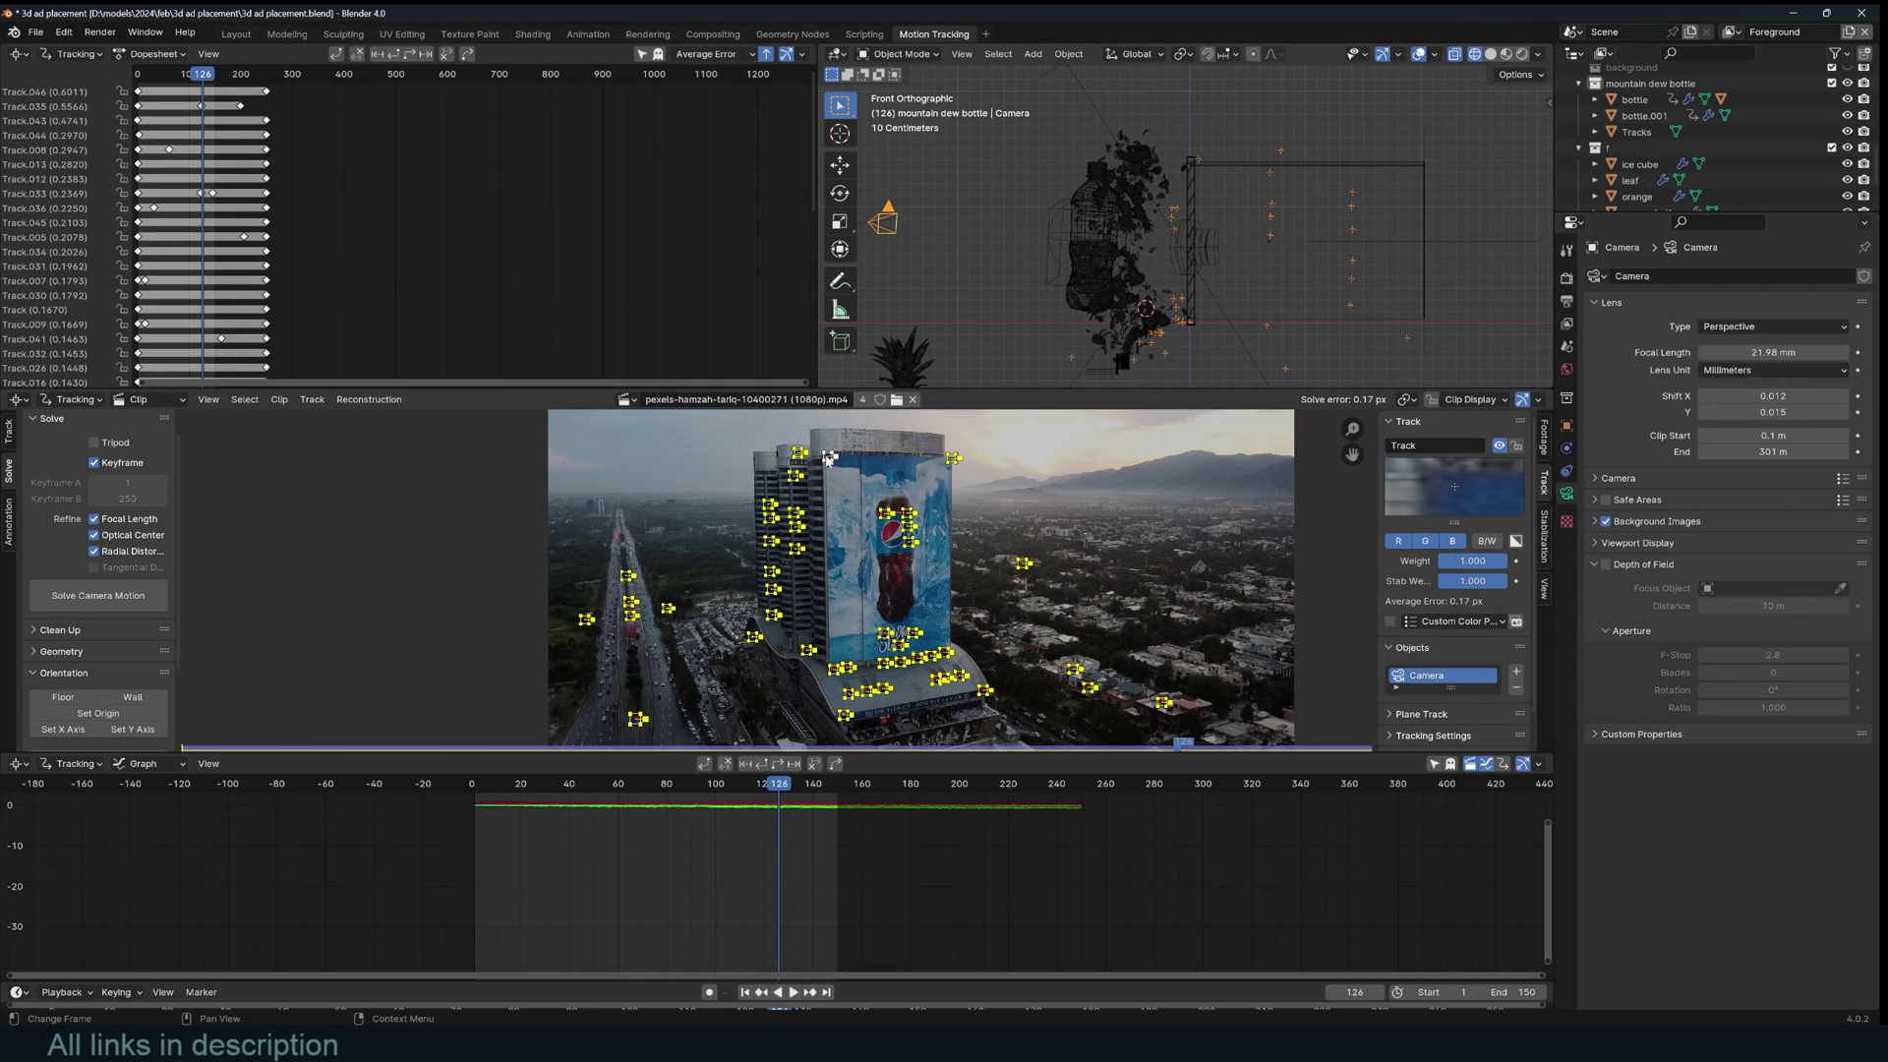
left_click(955, 460)
left_click(834, 671)
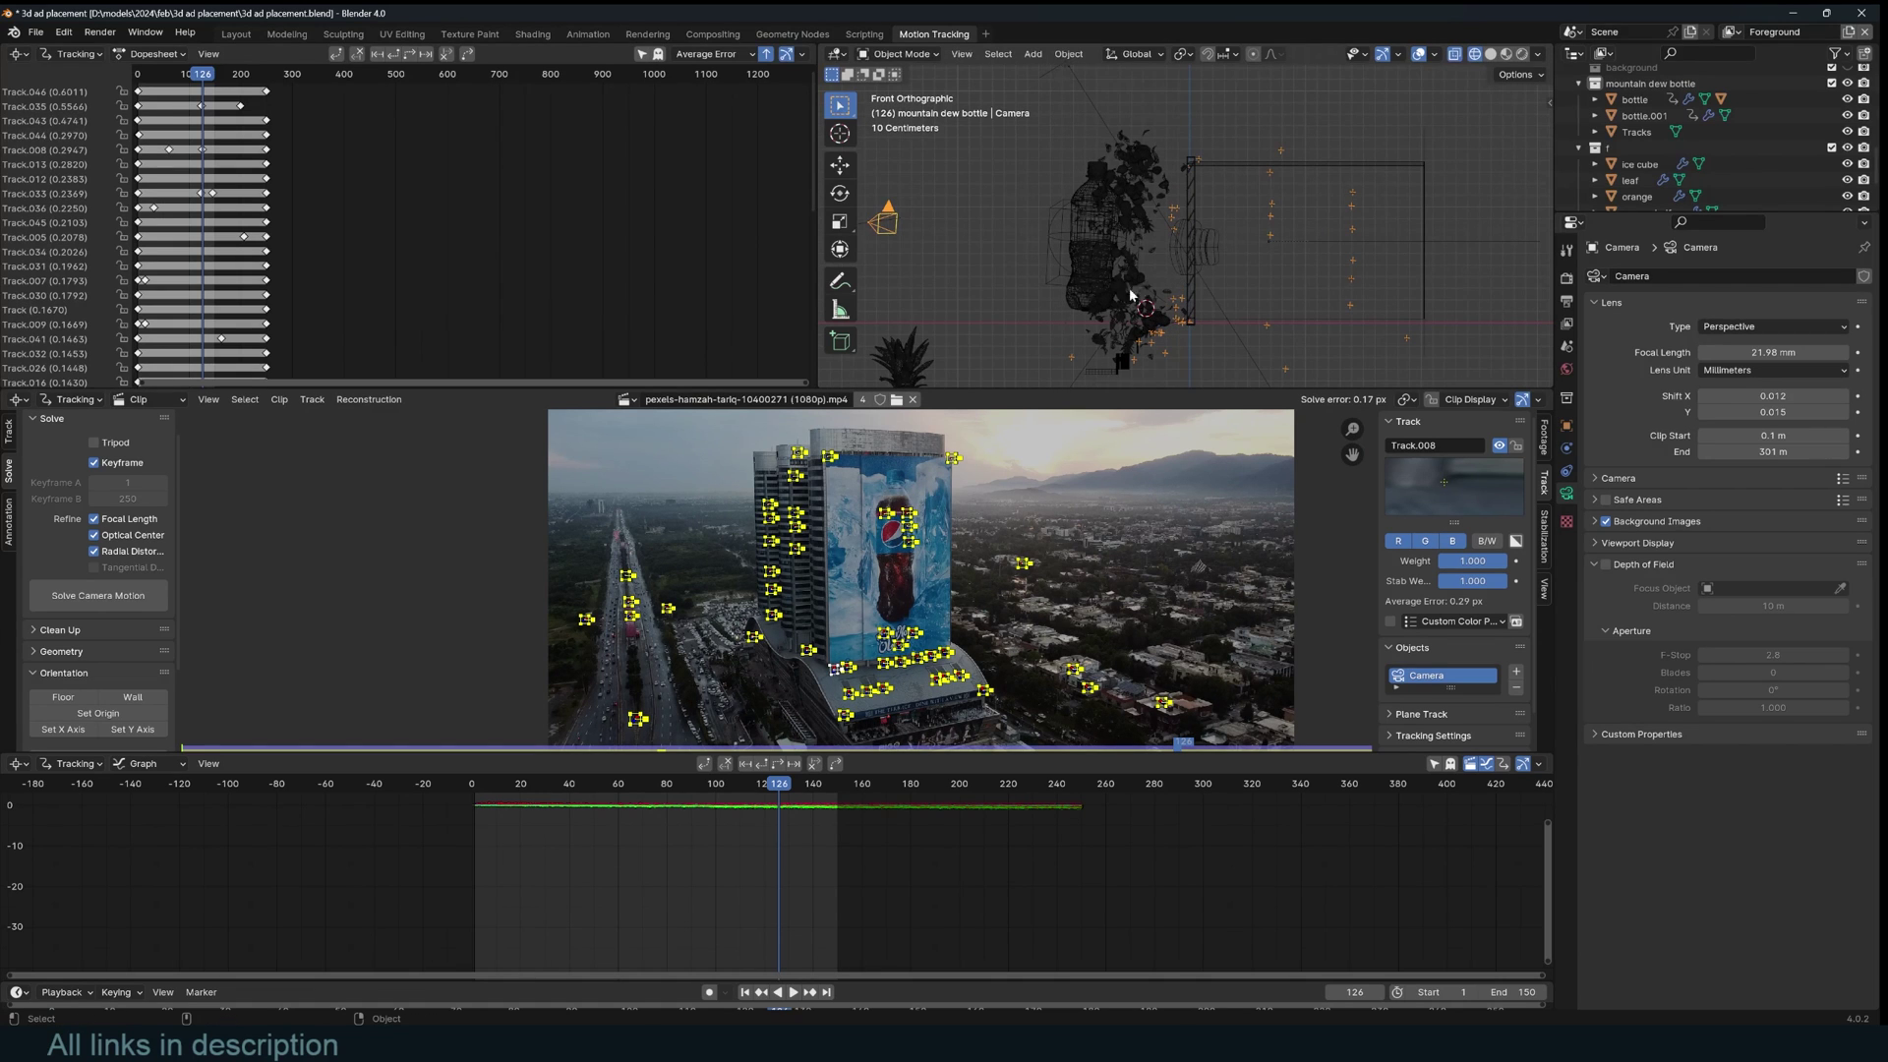
left_click(895, 249)
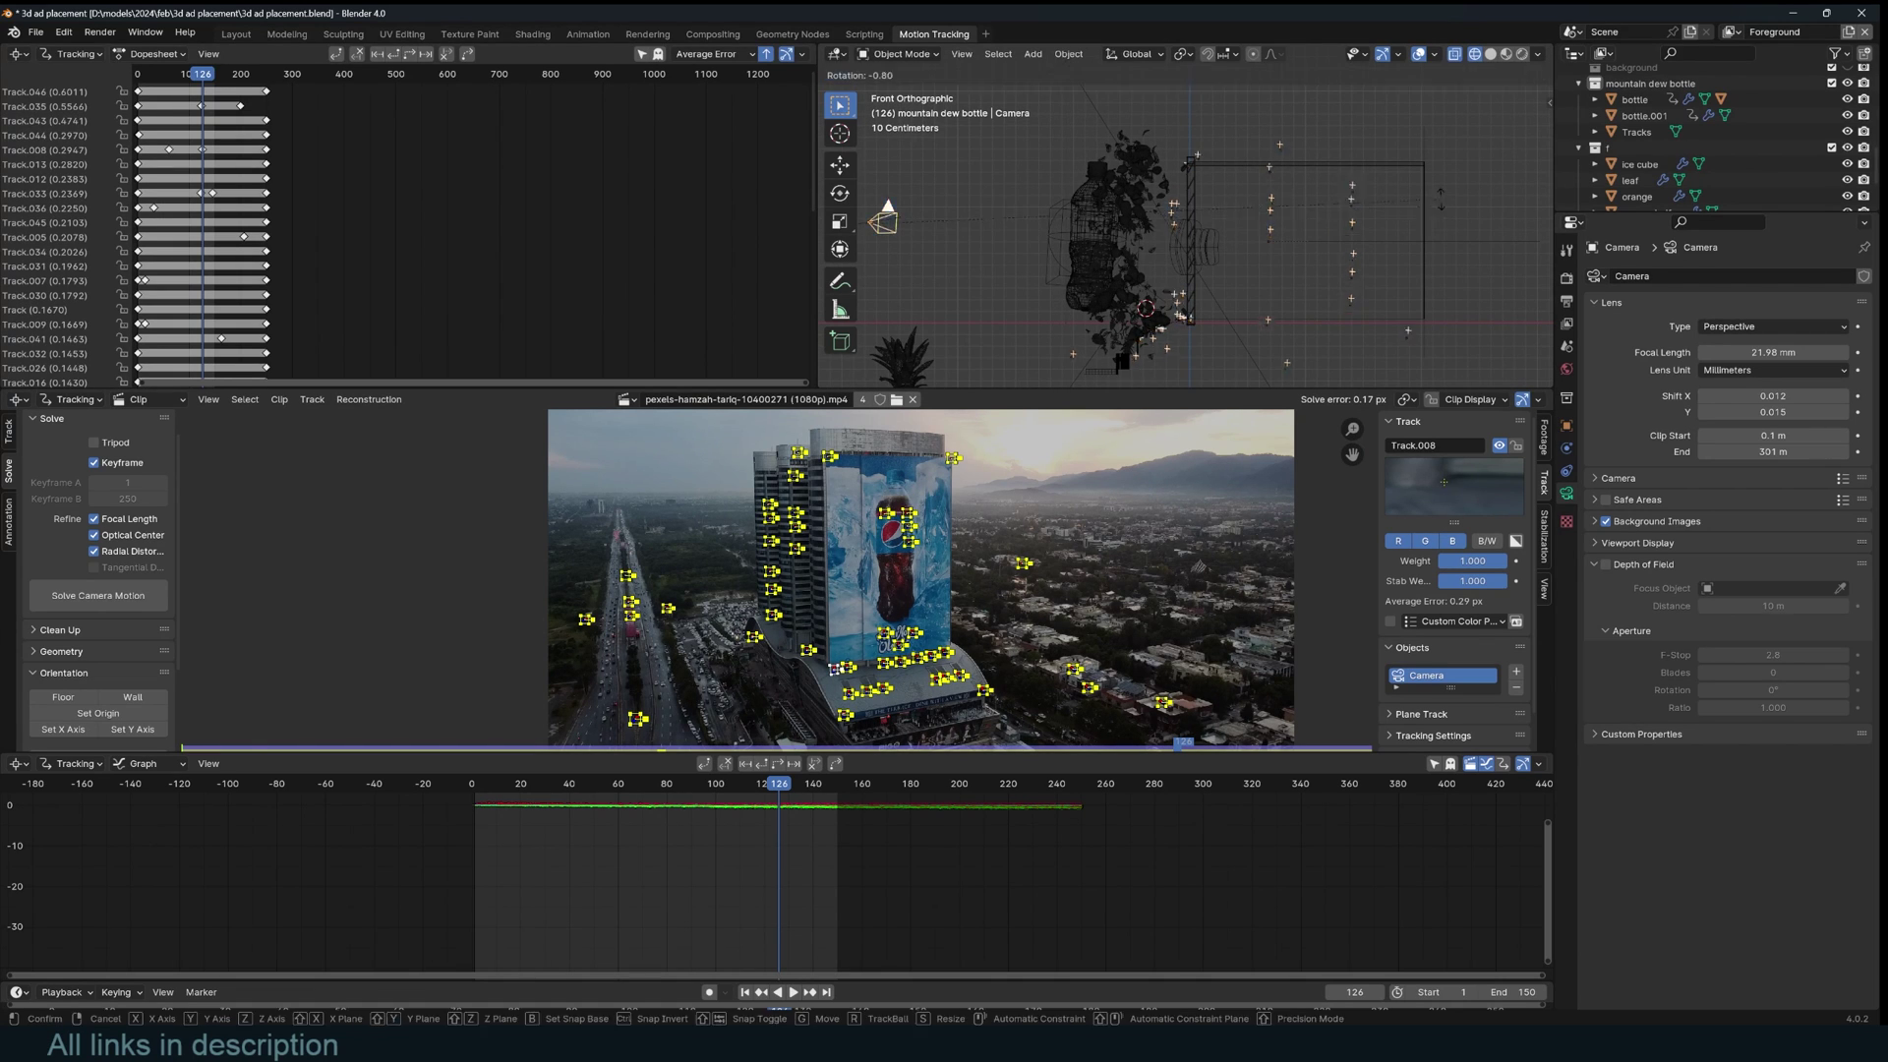
- Add a cube in camera view, scale it to about 0.29 and move it in front of the billboard
key("KP_0")
key("KP_3")
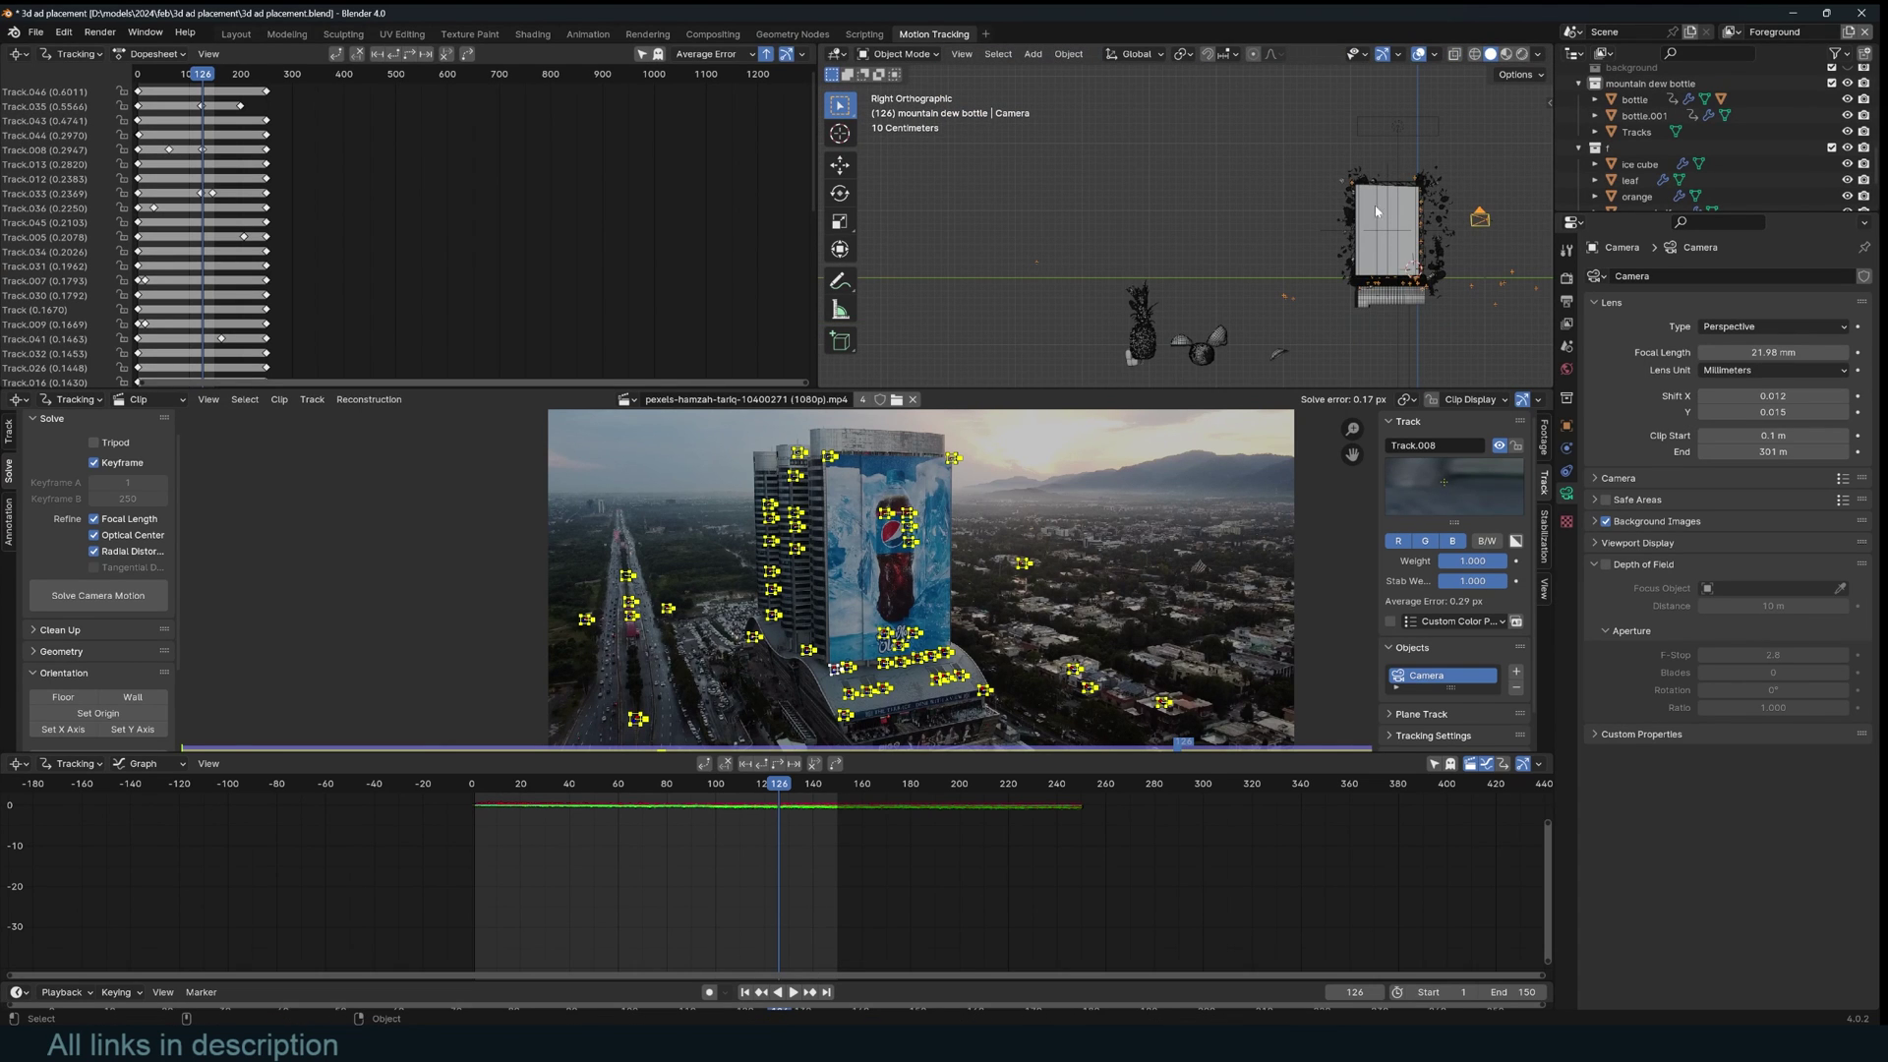
key("KP_0")
key("s")
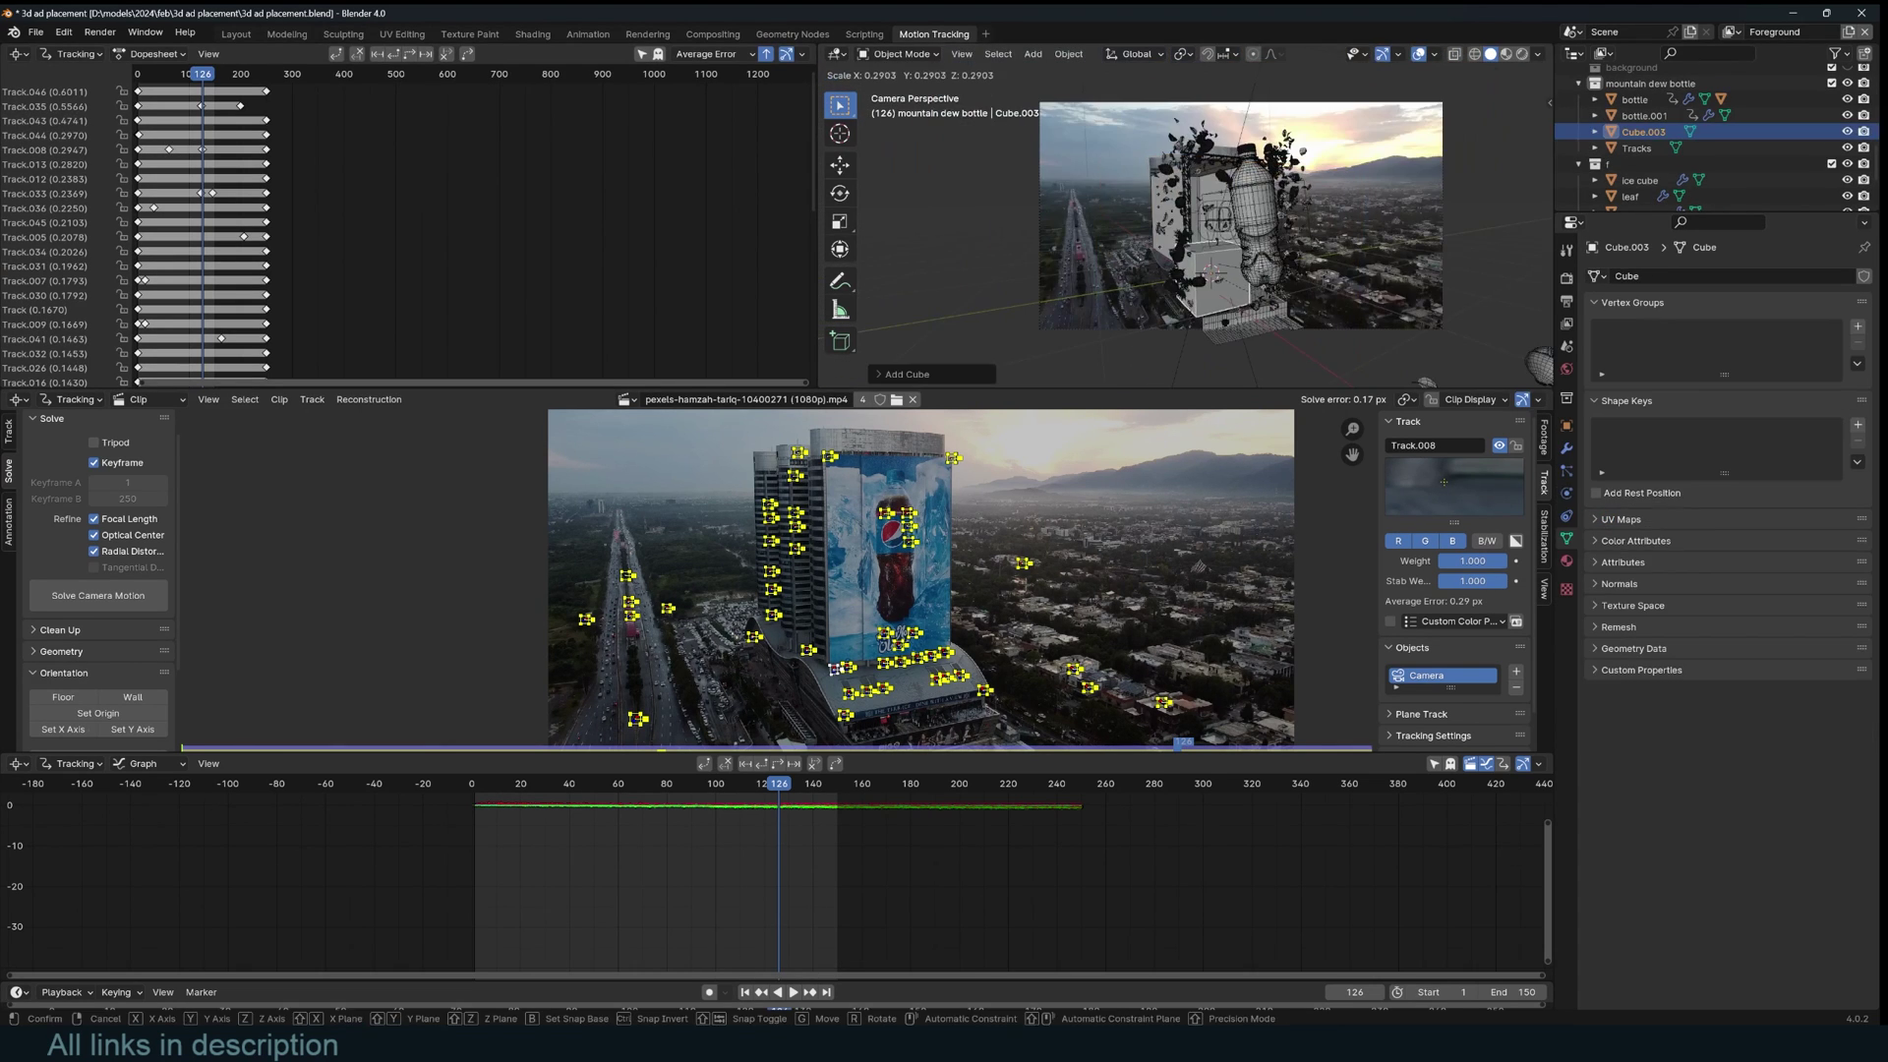
left_click(1278, 306)
key("g")
left_click(1292, 236)
scroll(1188, 287, "up", 3)
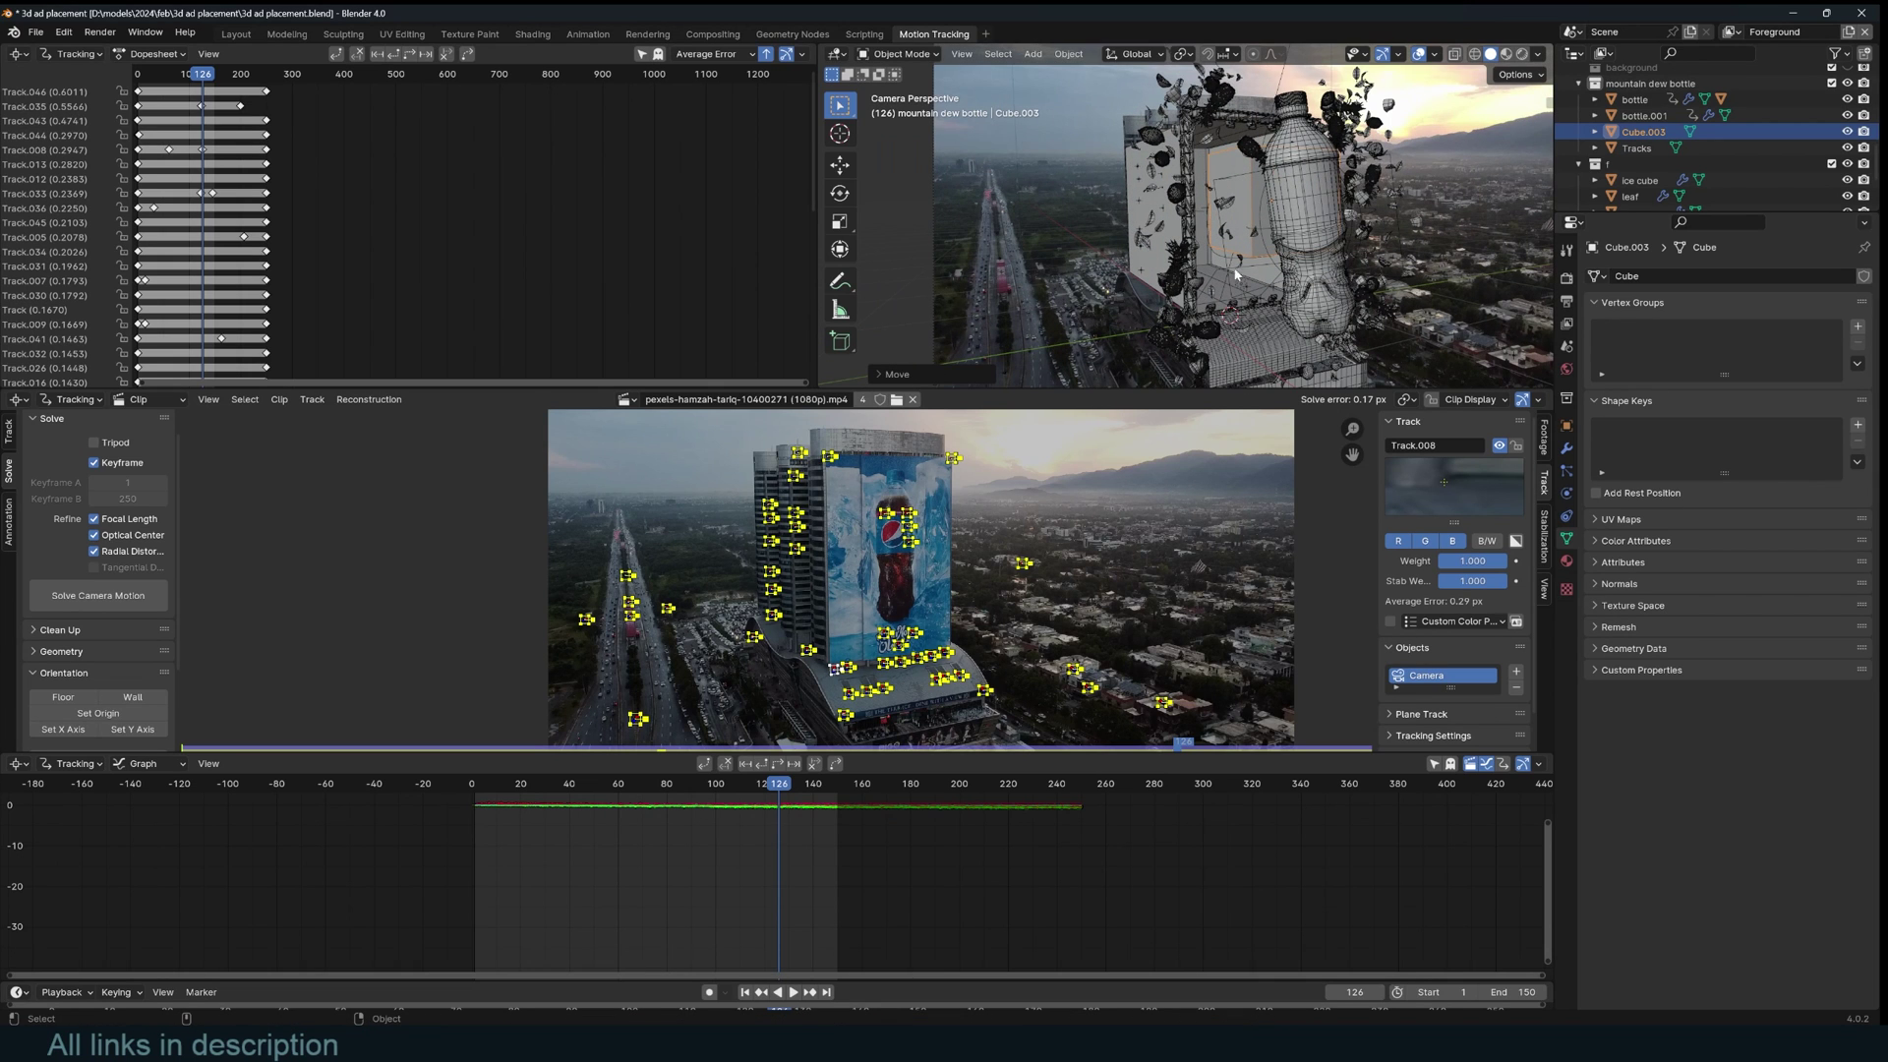
- Hide the scattered particle plane and the building model that cover the billboard in camera view
key("shift+z")
scroll(1117, 281, "up", 1)
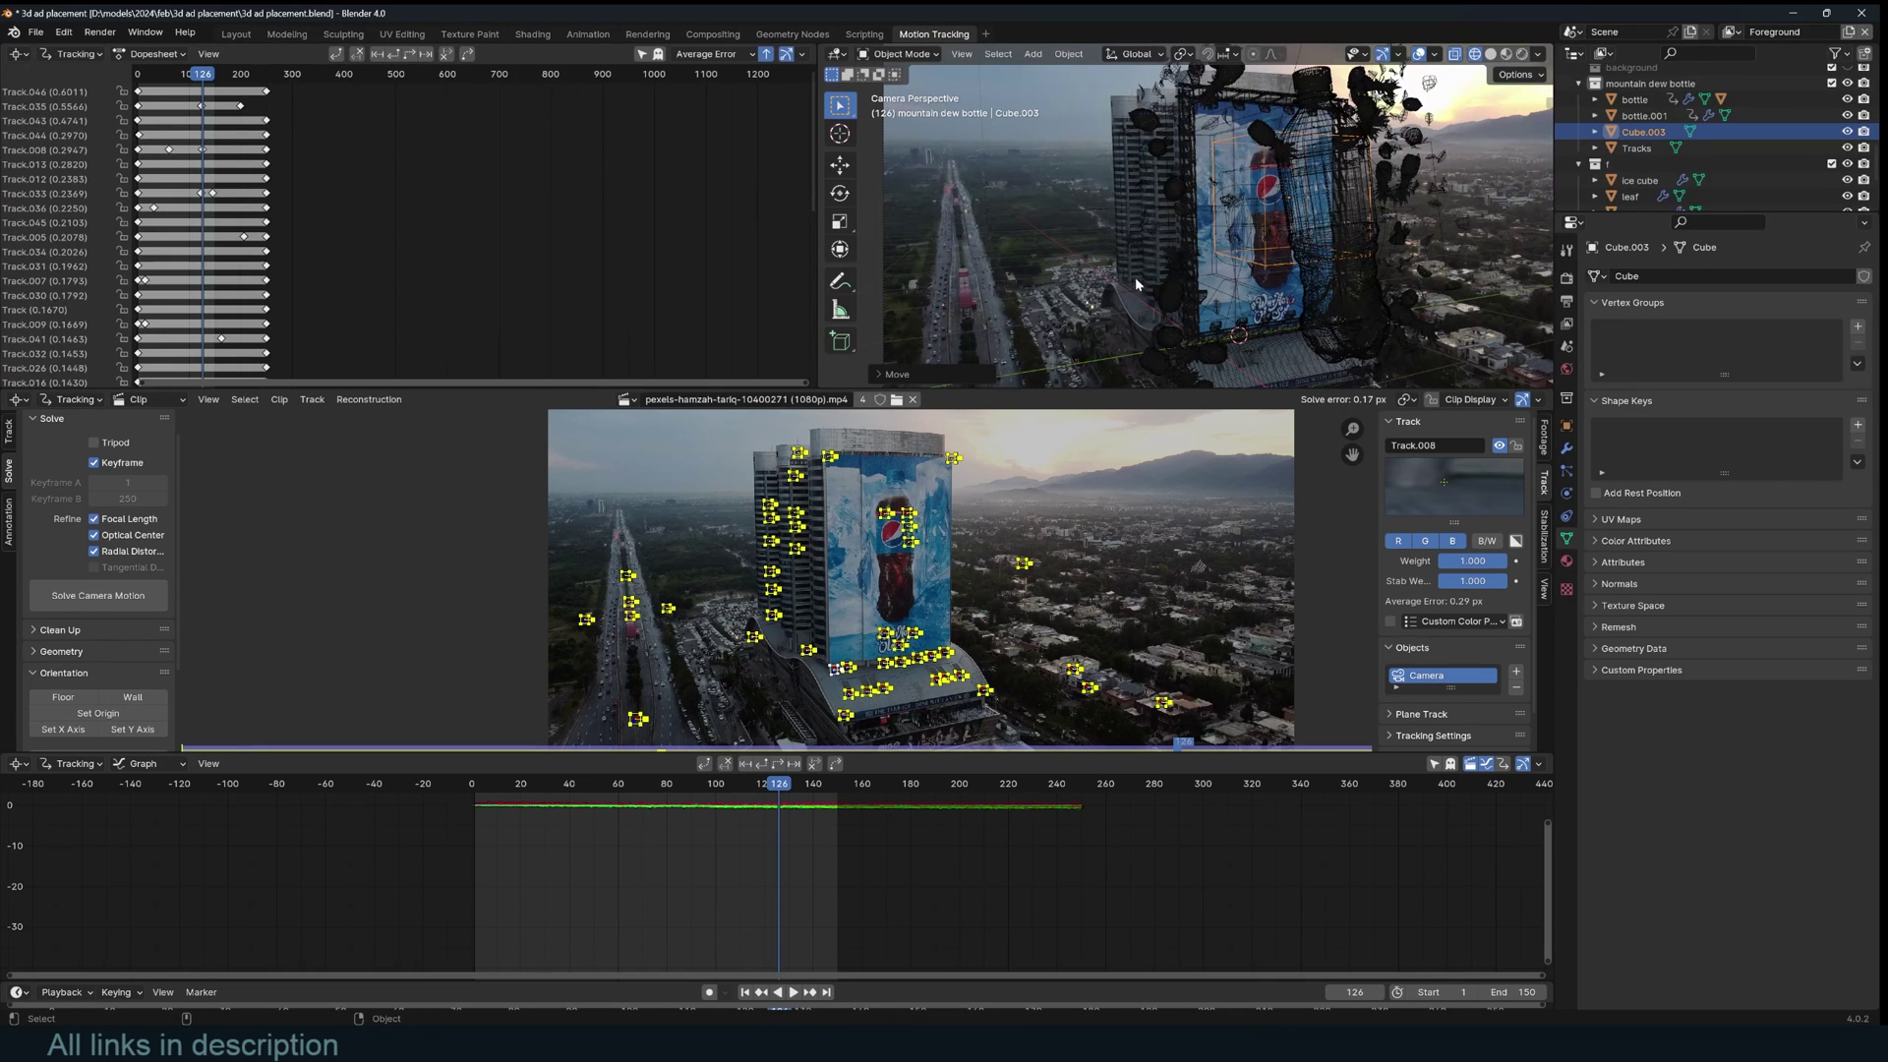
key("shift+z")
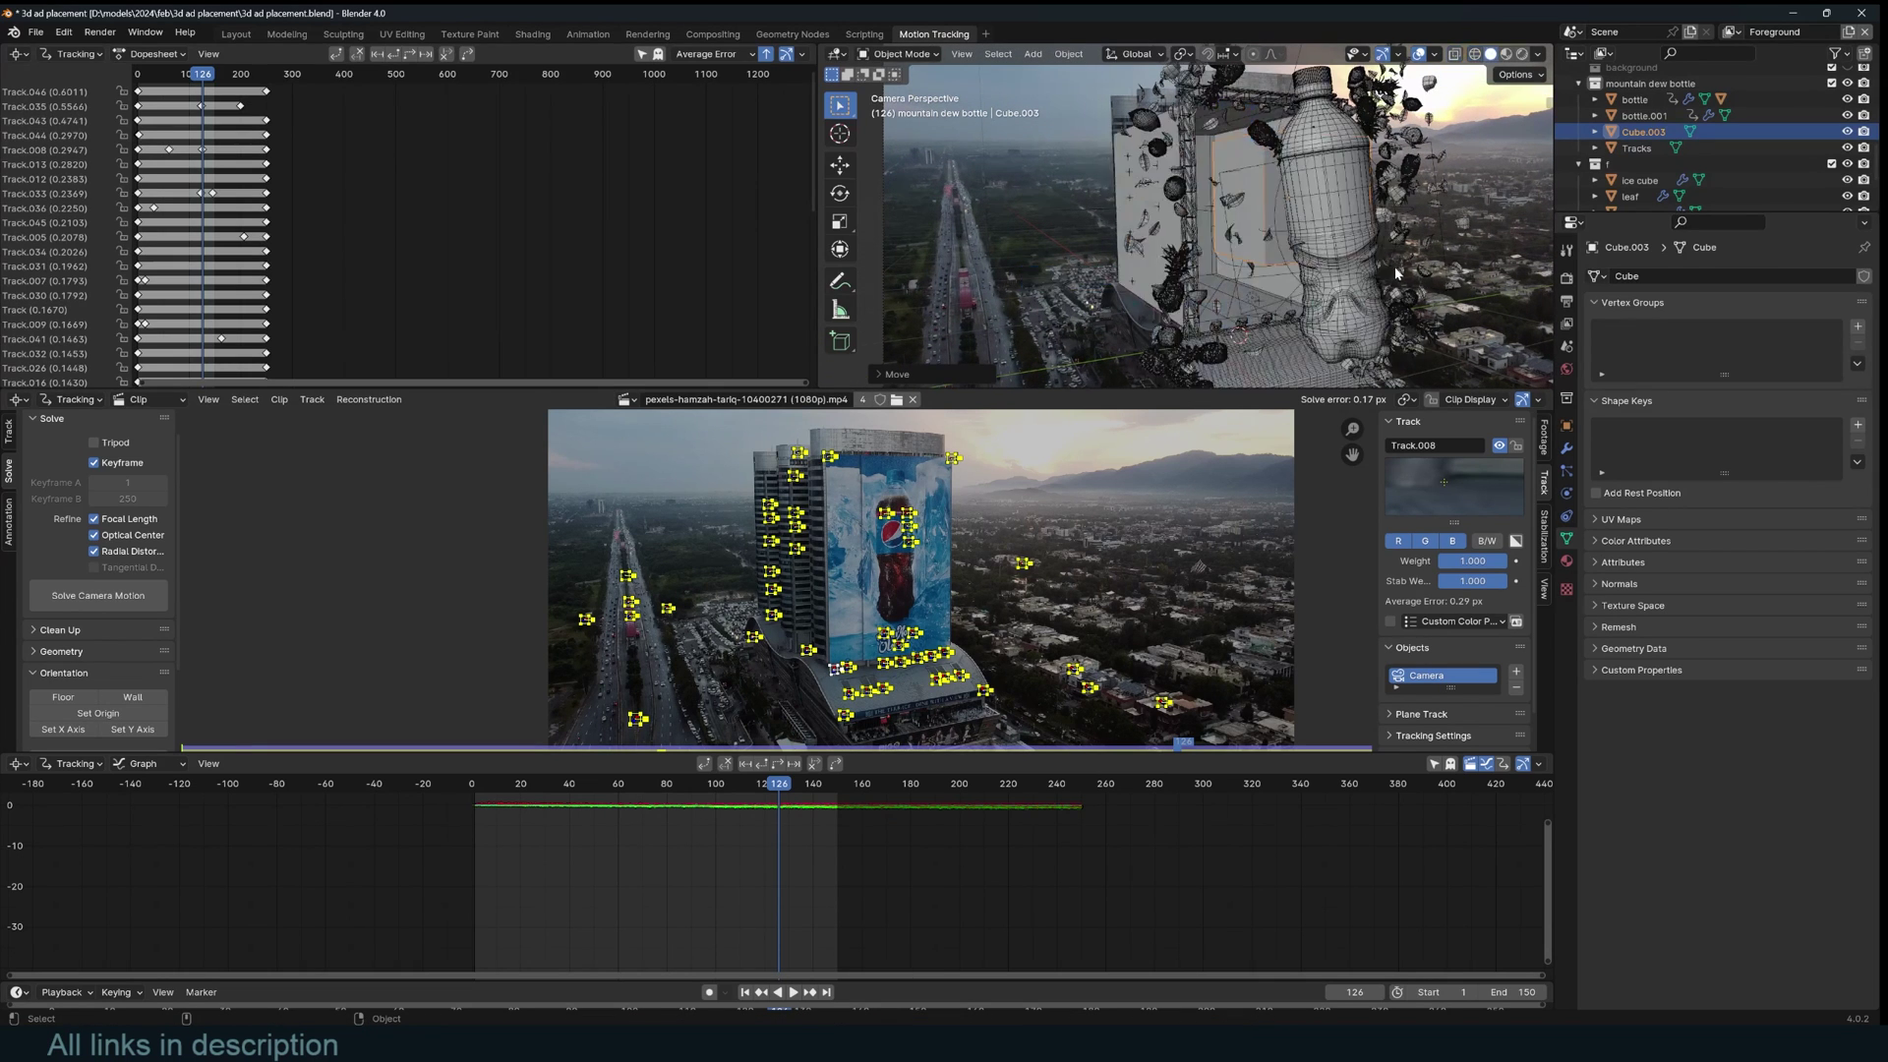
scroll(1396, 279, "down", 2)
left_click(1167, 197)
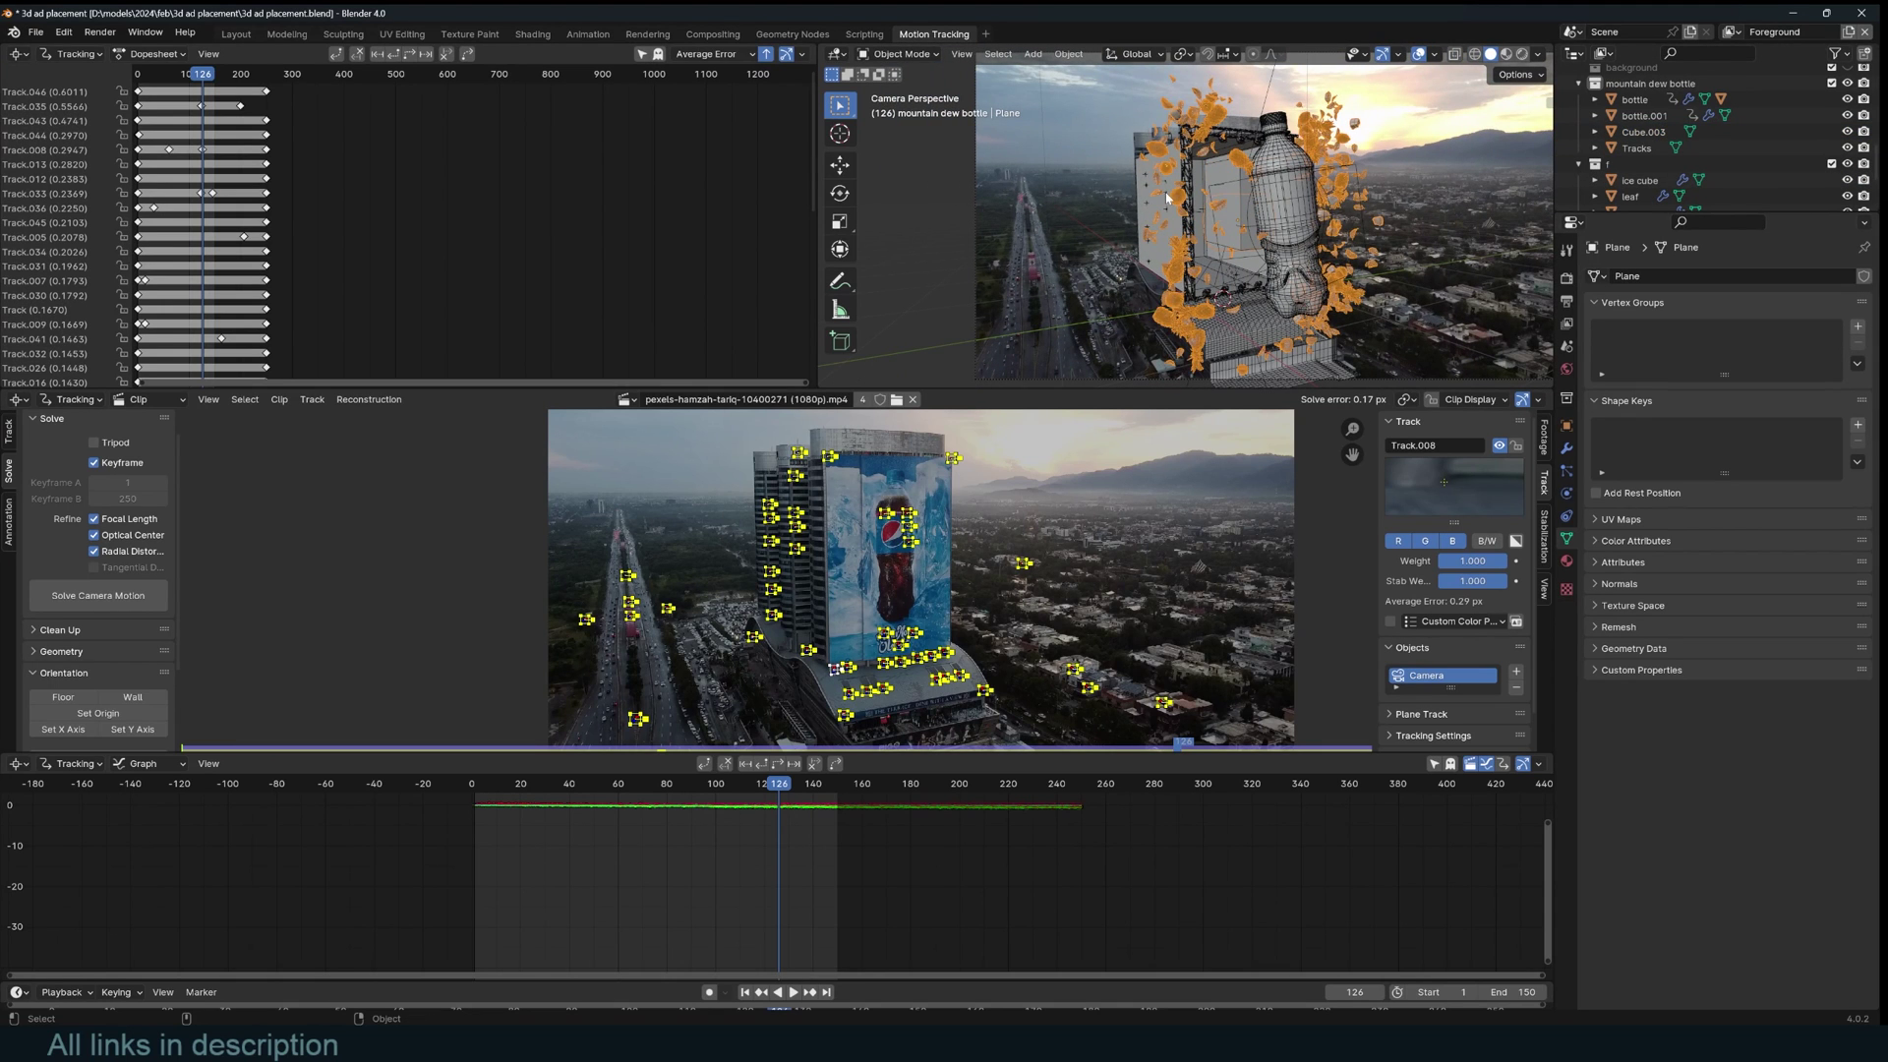
key("shift+z")
left_click(1188, 189)
scroll(1190, 186, "up", 2)
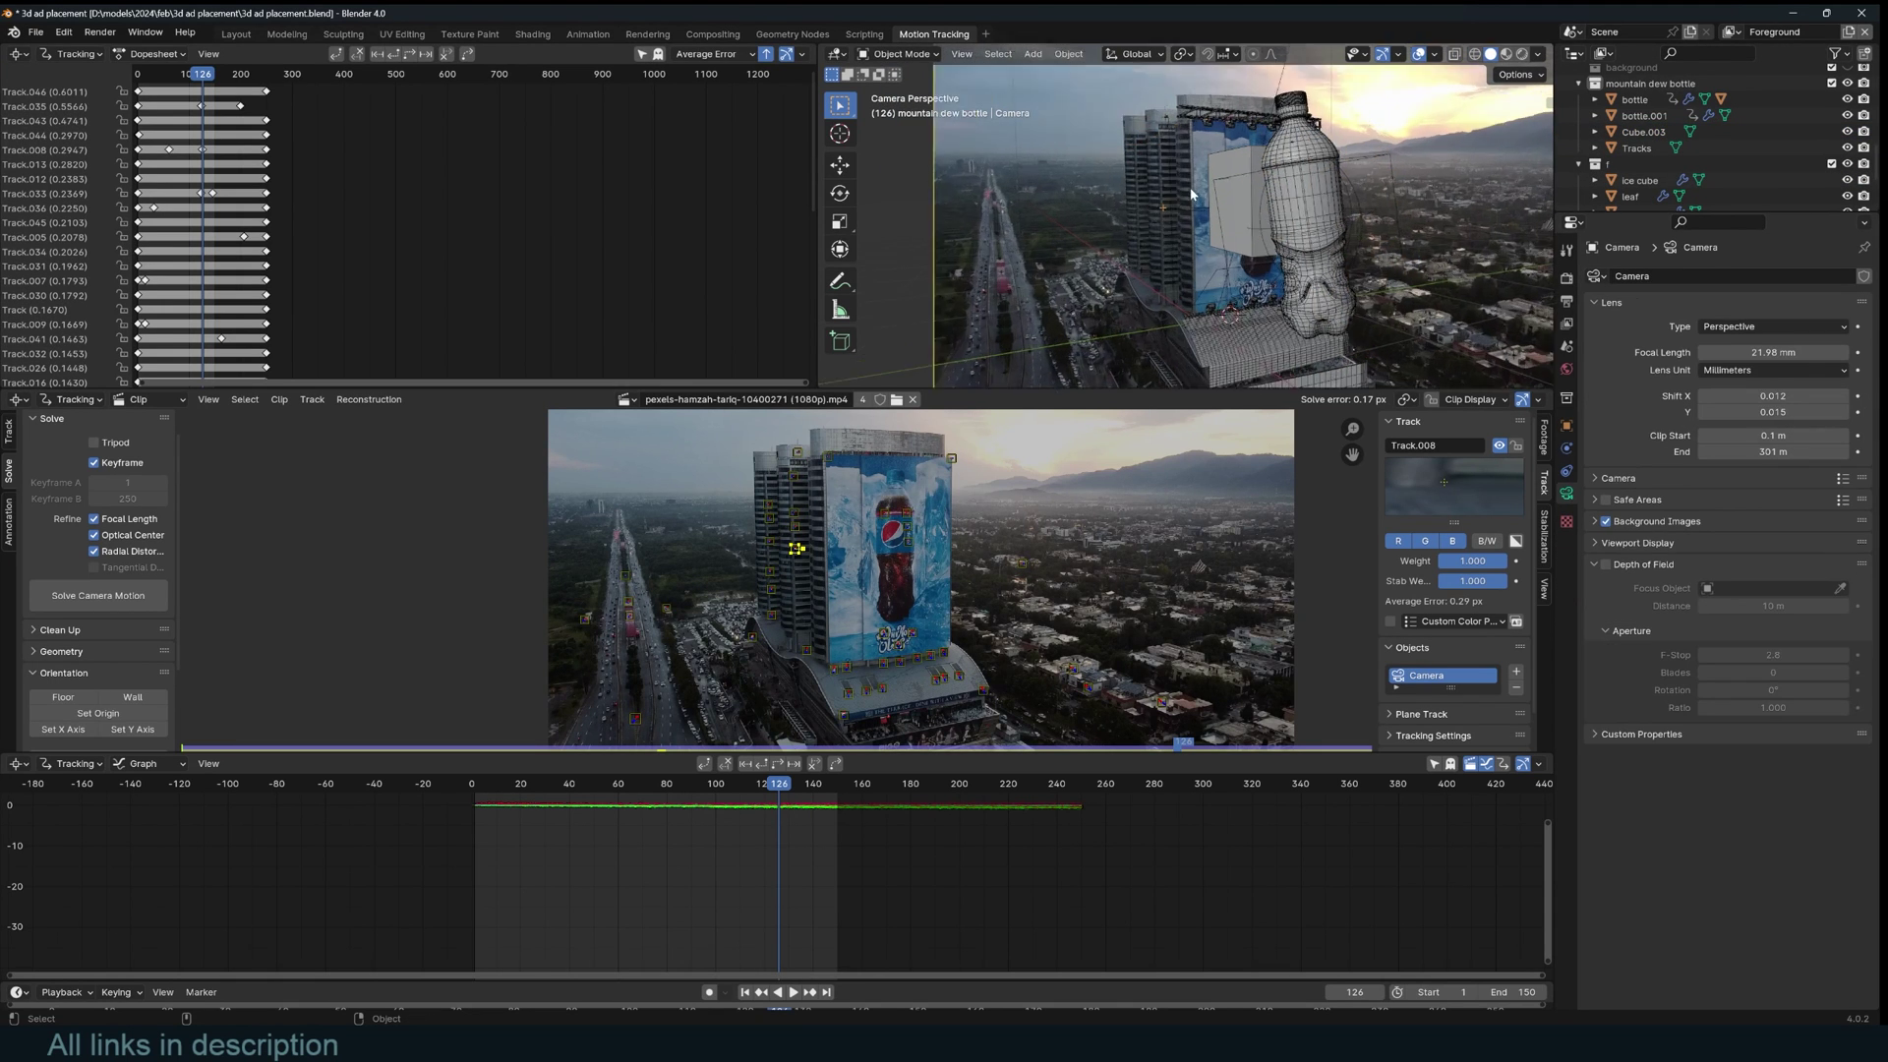
- Hide the base mesh and the row of spotlights at the foot of the billboard
scroll(1190, 188, "up", 3)
scroll(1111, 236, "down", 3)
middle_click_drag(1173, 348, 1156, 277, "shift")
scroll(1158, 285, "up", 2)
left_click(1184, 320)
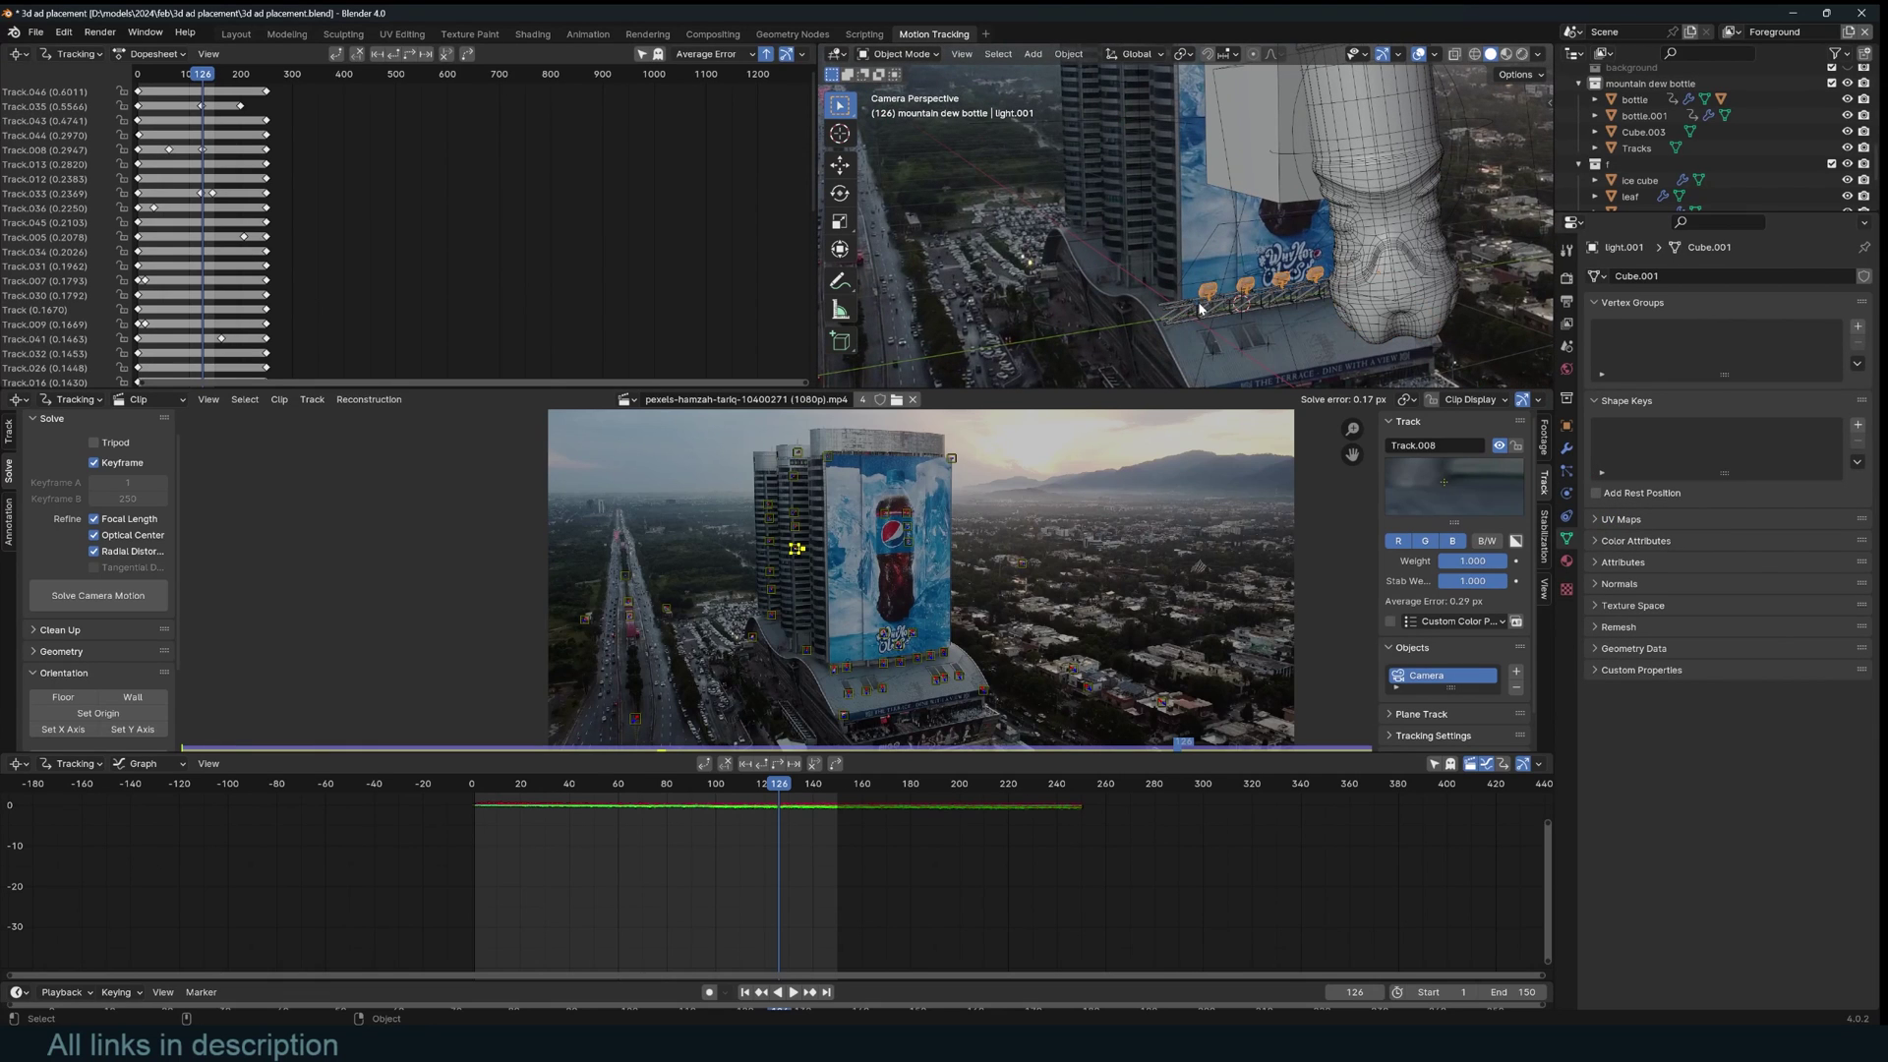
- Snap the 3D cursor to the track point at the billboard's lower-left corner and snap the cube to the cursor
left_click(1184, 320)
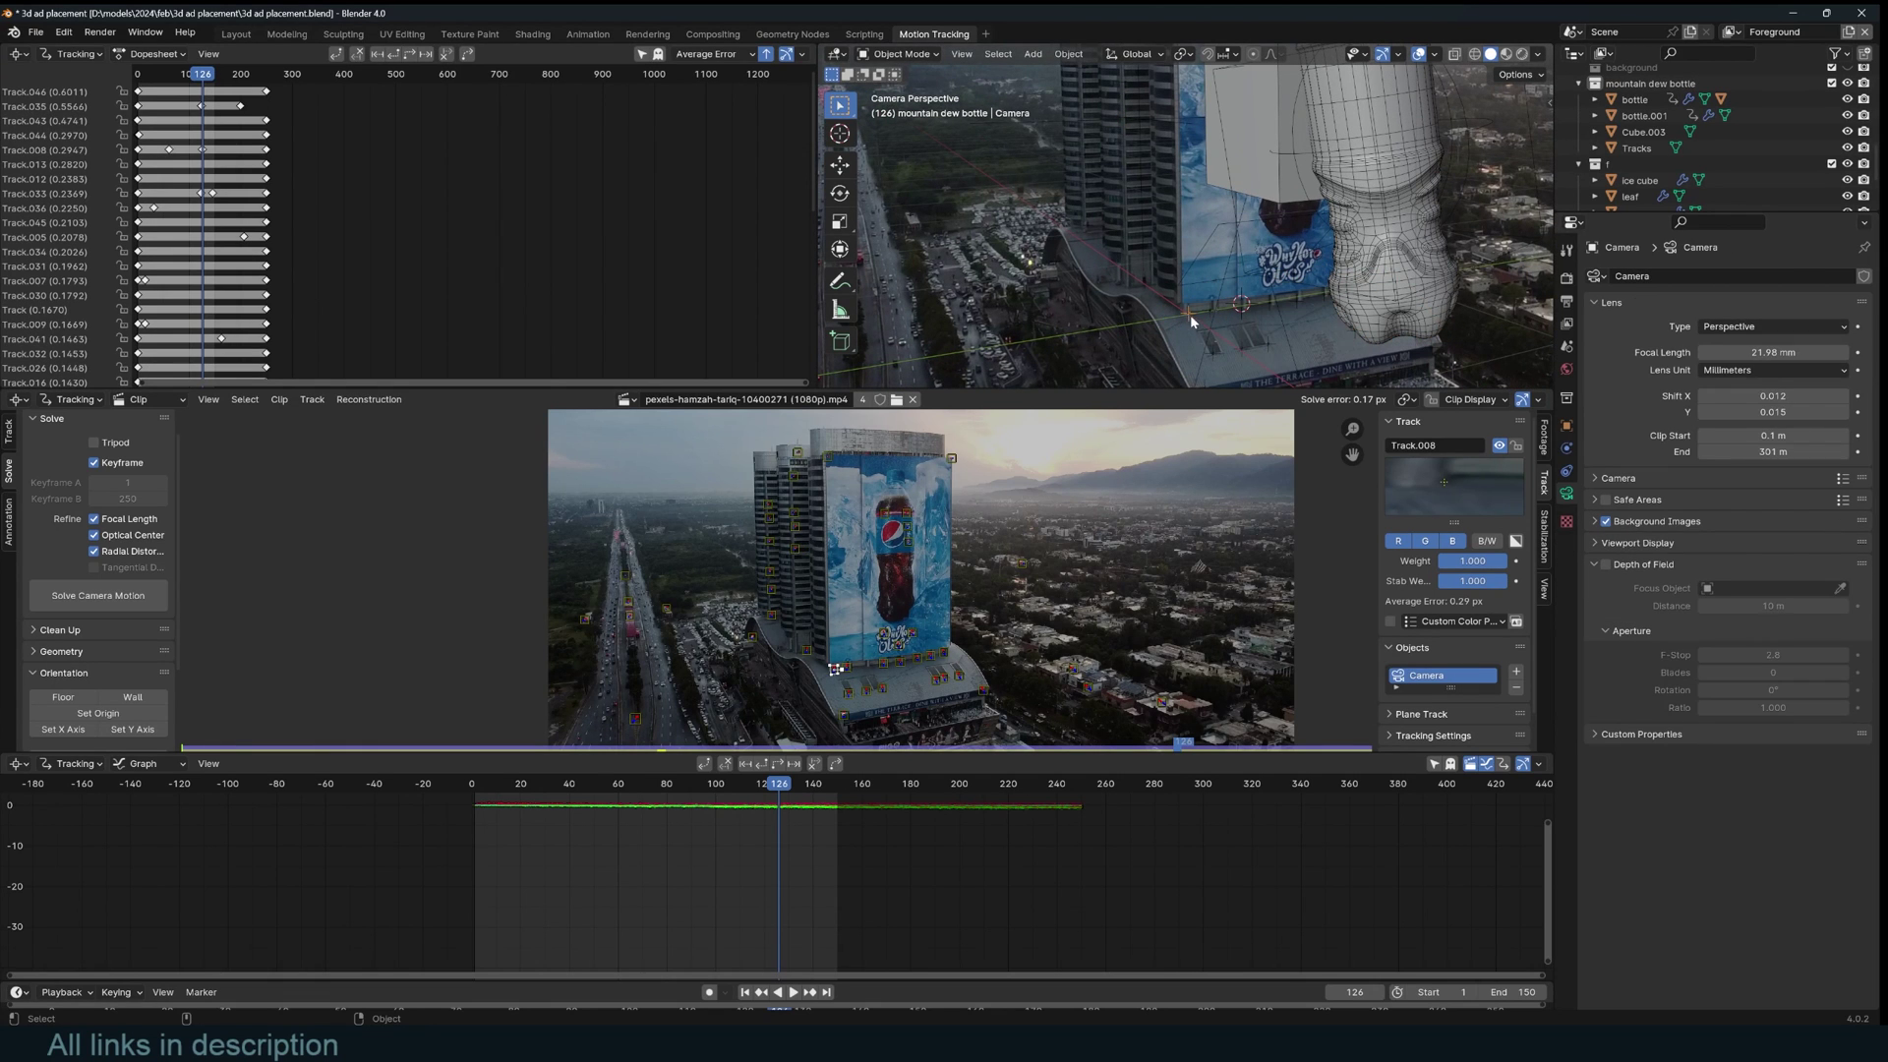
scroll(1191, 312, "down", 2)
key("shift+s")
left_click(1204, 362)
scroll(1197, 281, "down", 1)
scroll(1196, 297, "up", 3)
left_click(1255, 199)
scroll(1217, 321, "down", 2)
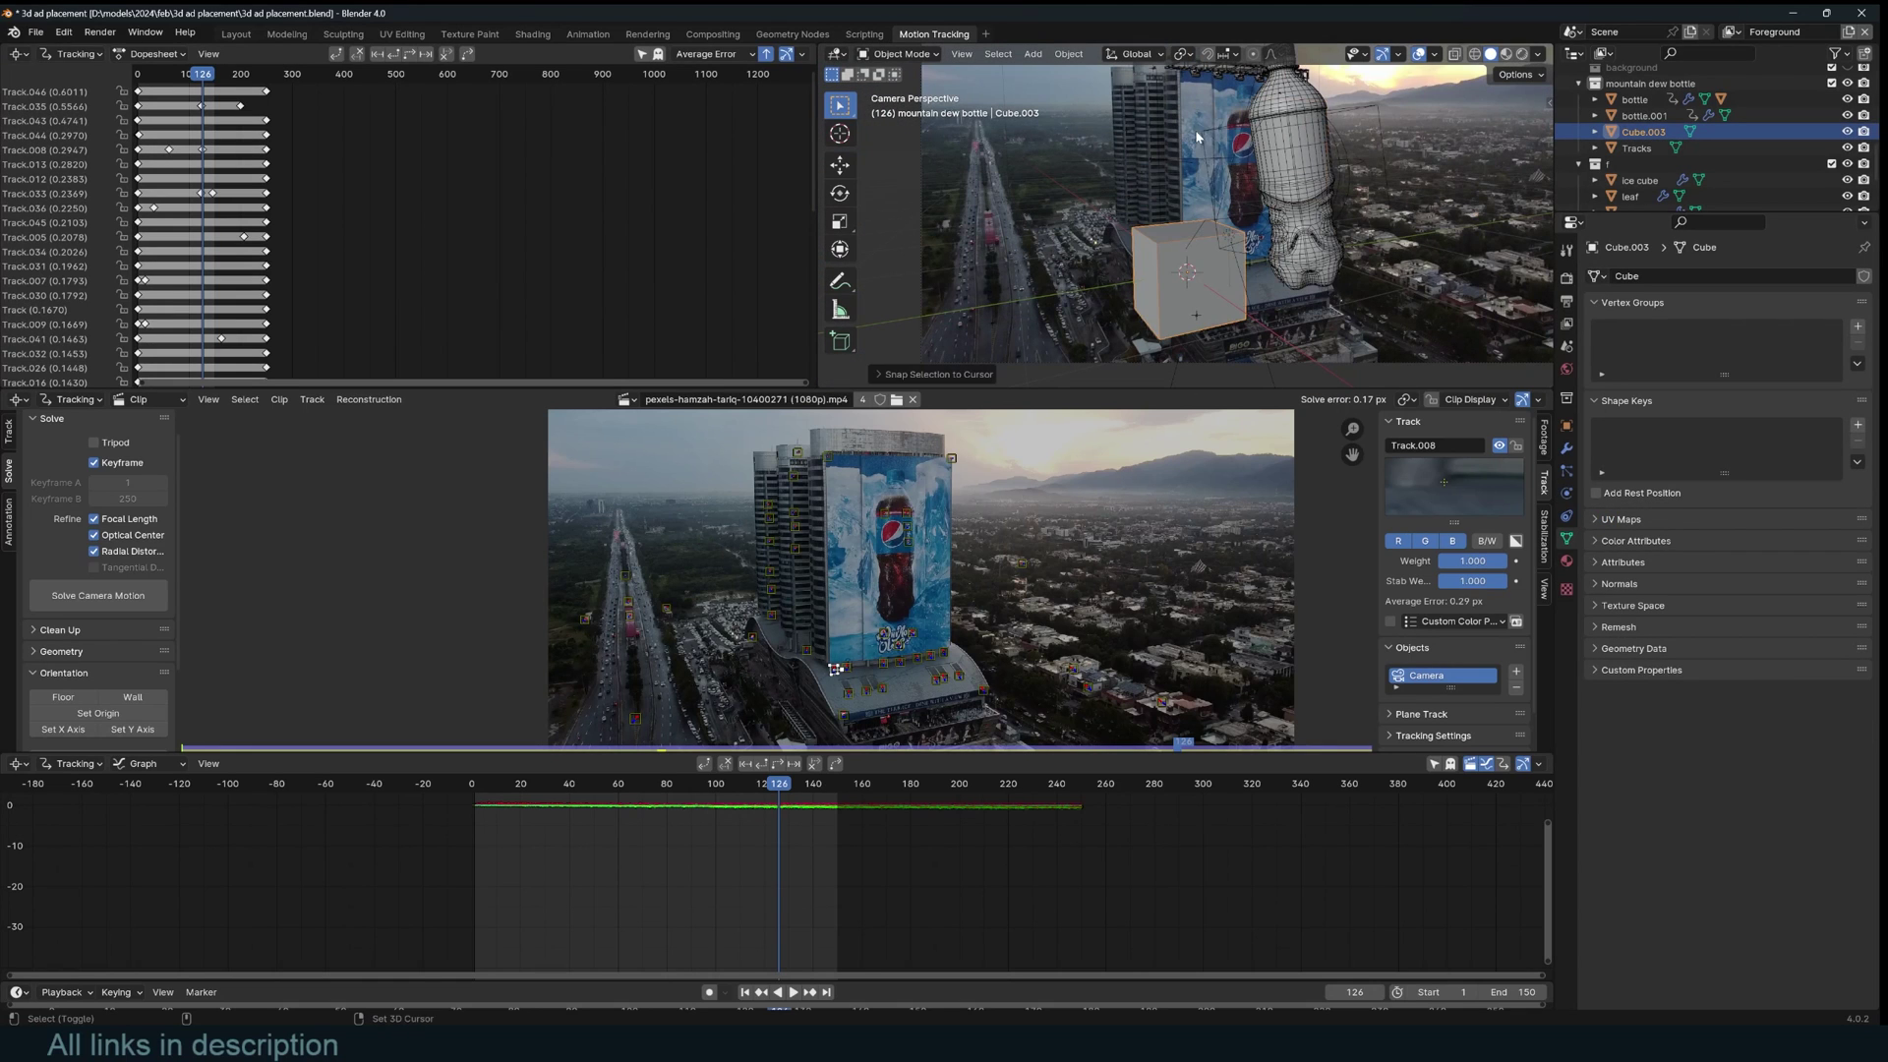
scroll(1201, 246, "up", 2)
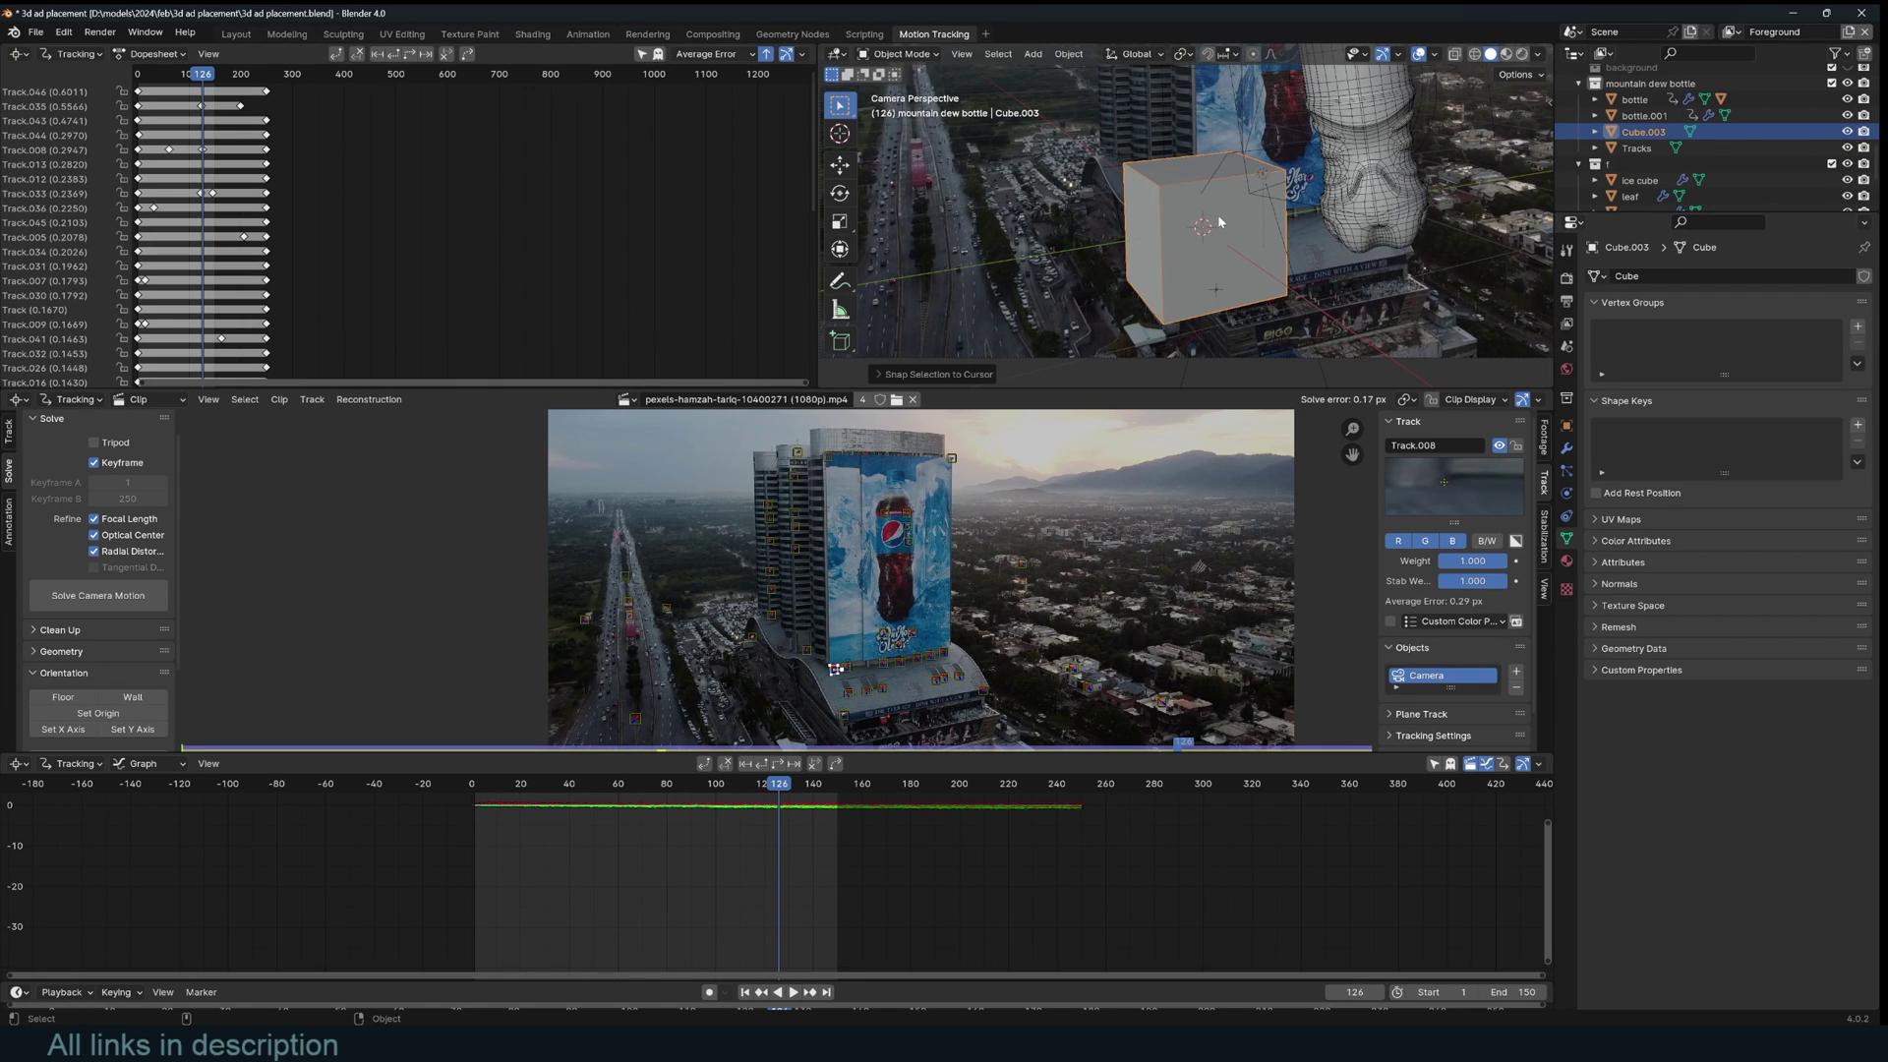
- Place the 3D cursor on the cube's bottom corner and set the cube's origin to the 3D cursor
key("ctrl+z")
key("ctrl+z")
key("ctrl+z")
key("ctrl+z")
key("ctrl+z")
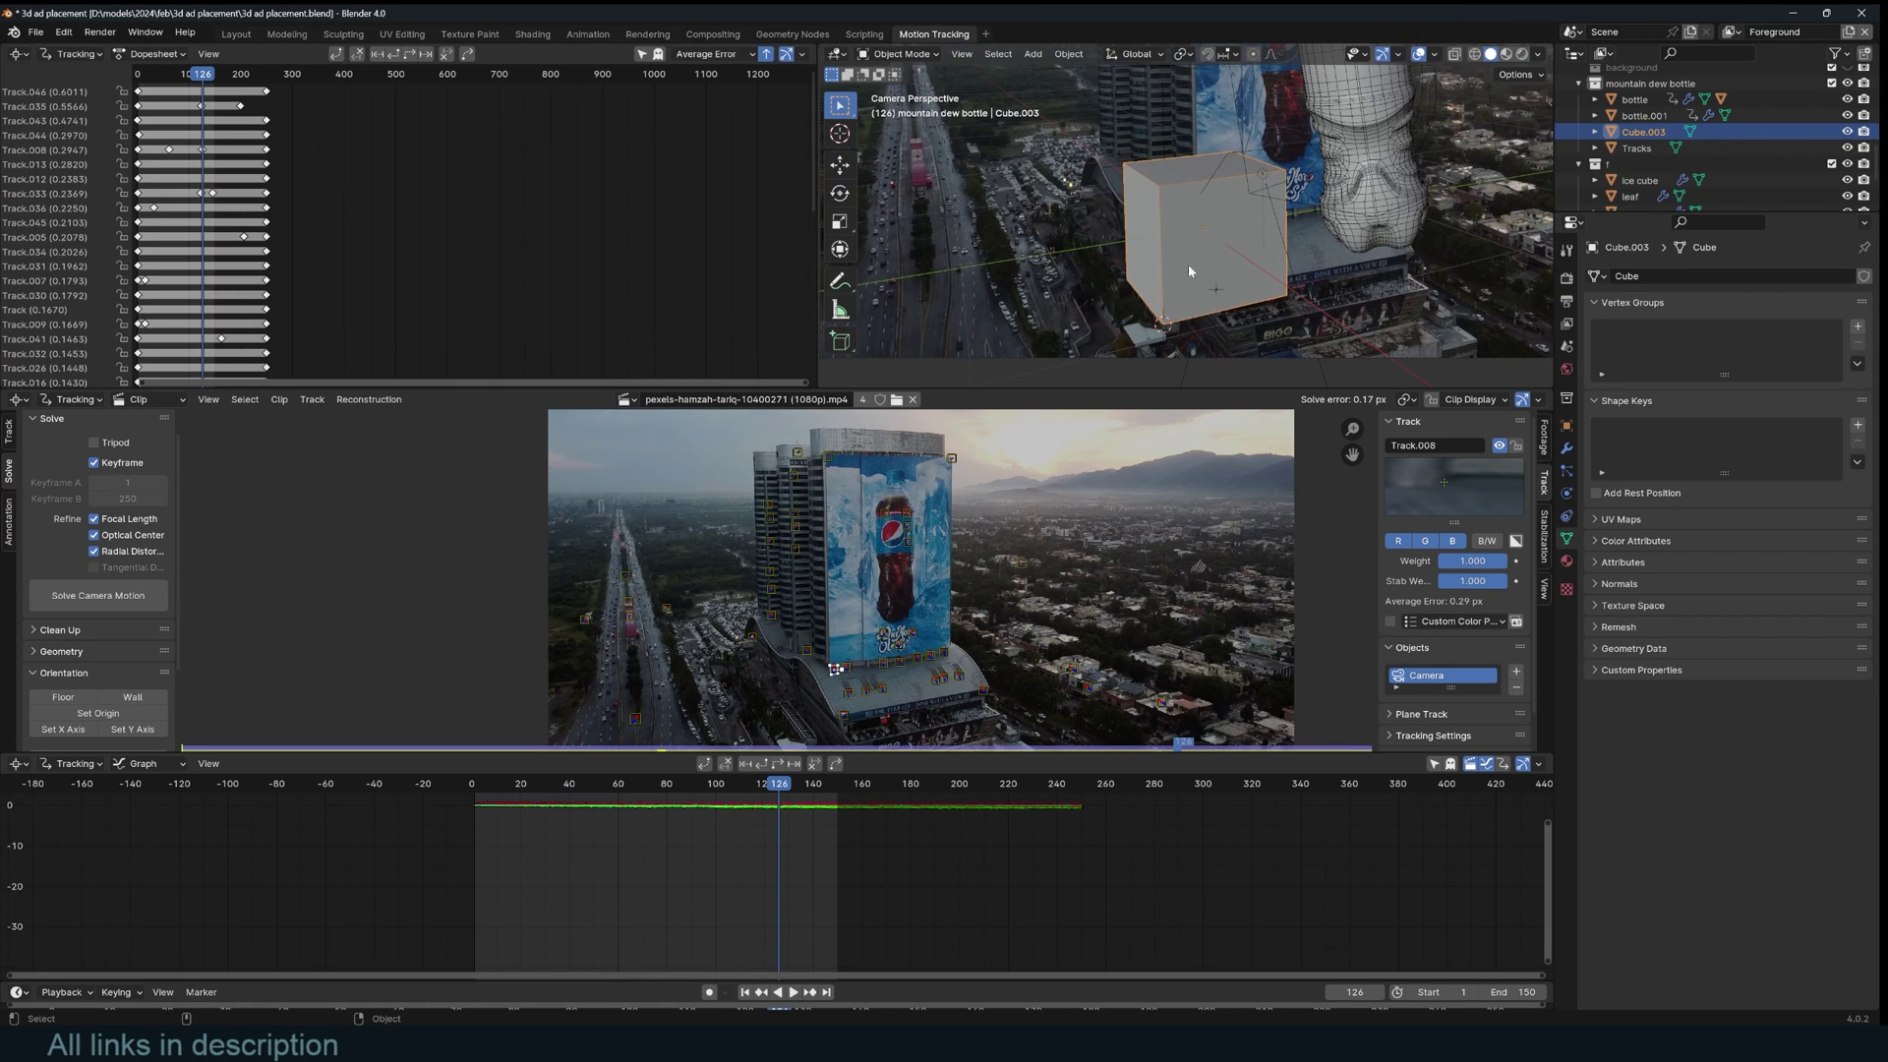
right_click(1164, 323)
mouse_move(1130, 382)
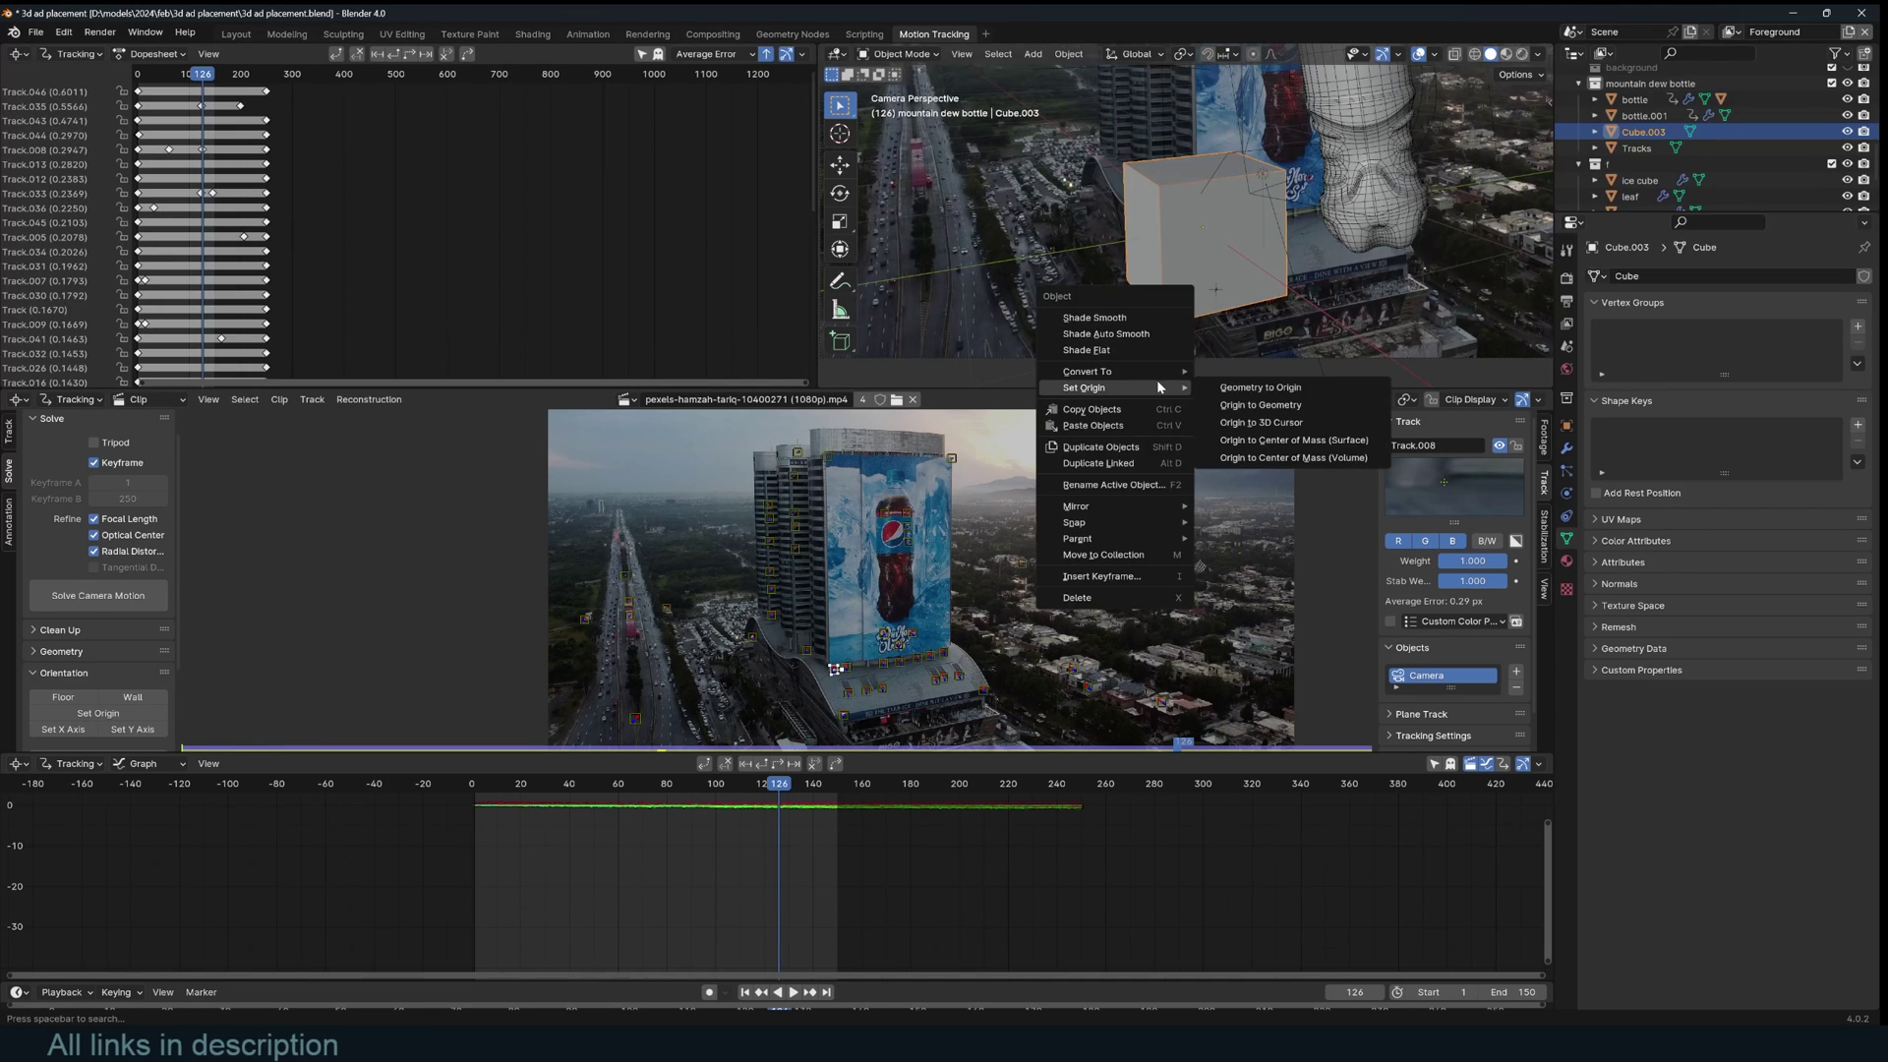
left_click(1279, 424)
- Try a trackball rotation of the cube about its corner origin and move the cube away from the billboard
key("r")
key("r")
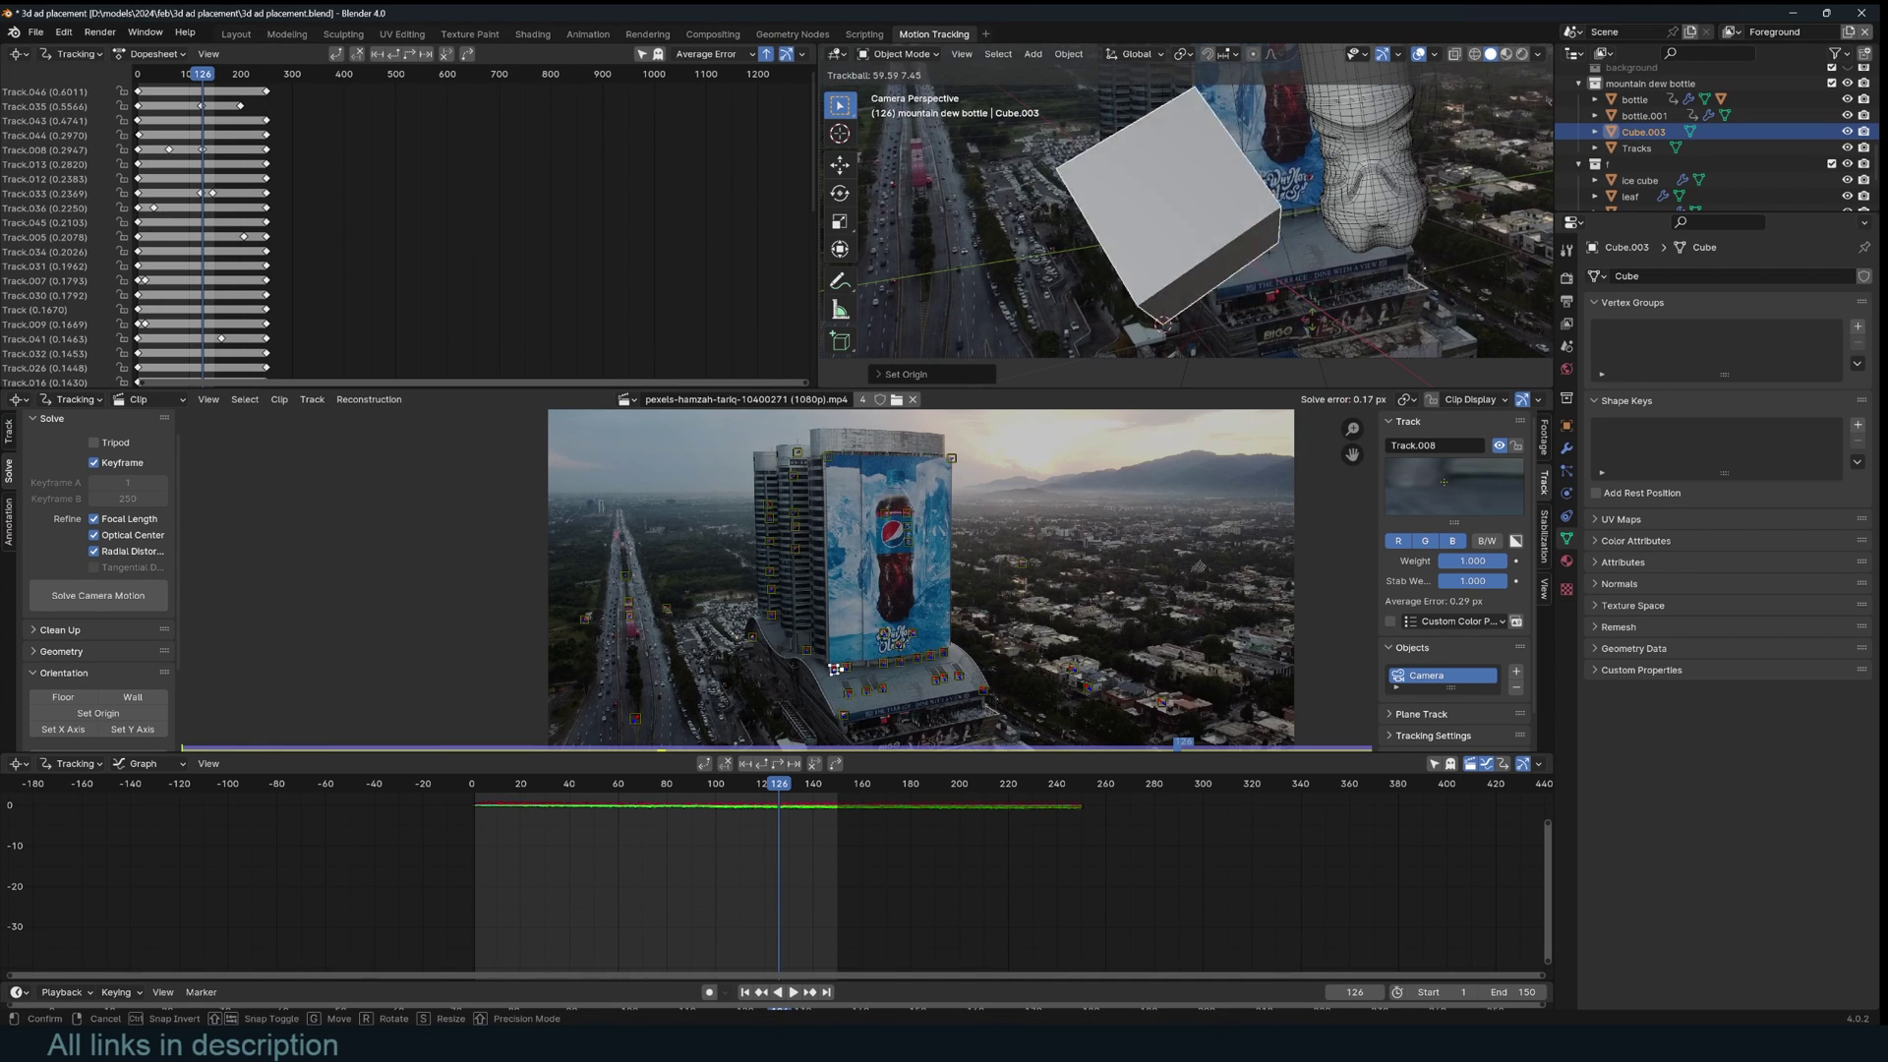
key("g")
left_click(1041, 278)
- Snap the 3D cursor to the billboard's lower-left track point again and snap the cube's corner origin onto it
left_click(1204, 234)
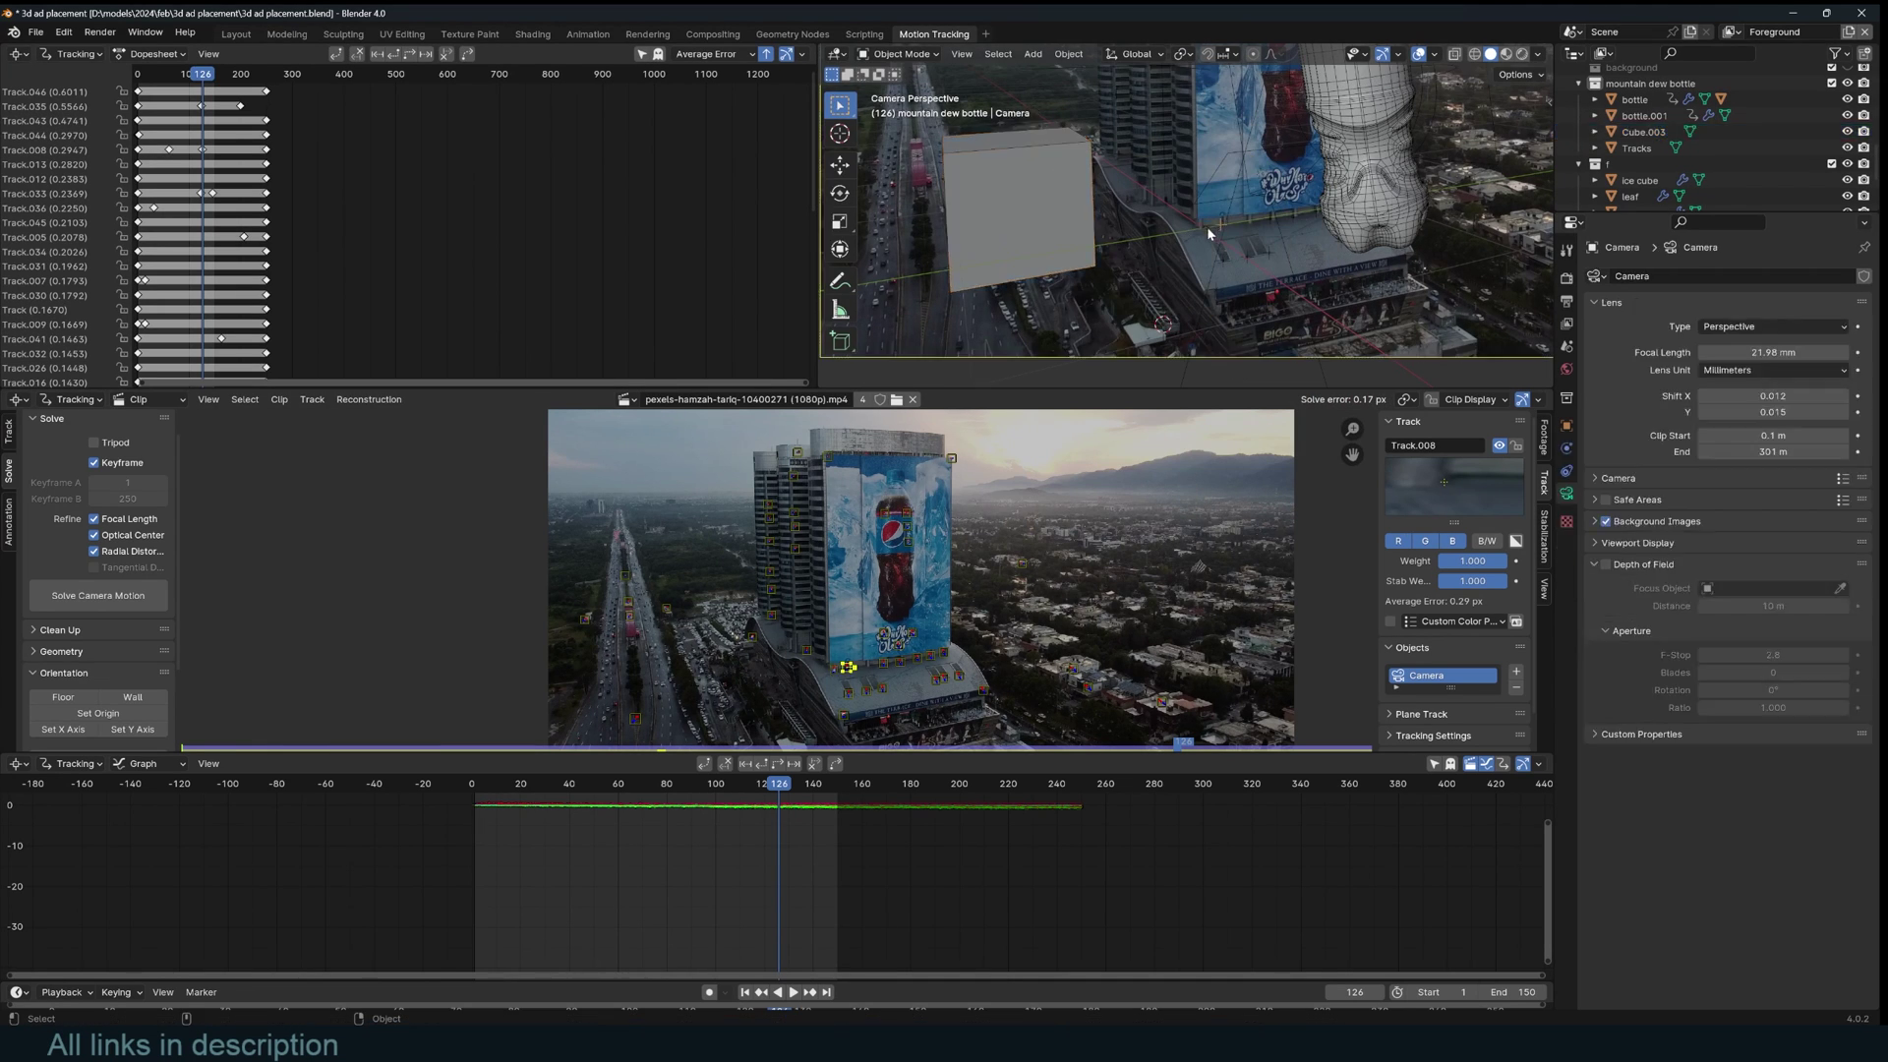
left_click(1203, 234)
right_click(1203, 232, "shift")
left_click(1017, 259, "shift")
key("shift+s")
left_click(1020, 118)
scroll(1245, 147, "down", 2)
- Edit the cube mesh, moving its top and side faces to match the billboard building's height and depth
key("Tab")
scroll(1226, 216, "down", 3)
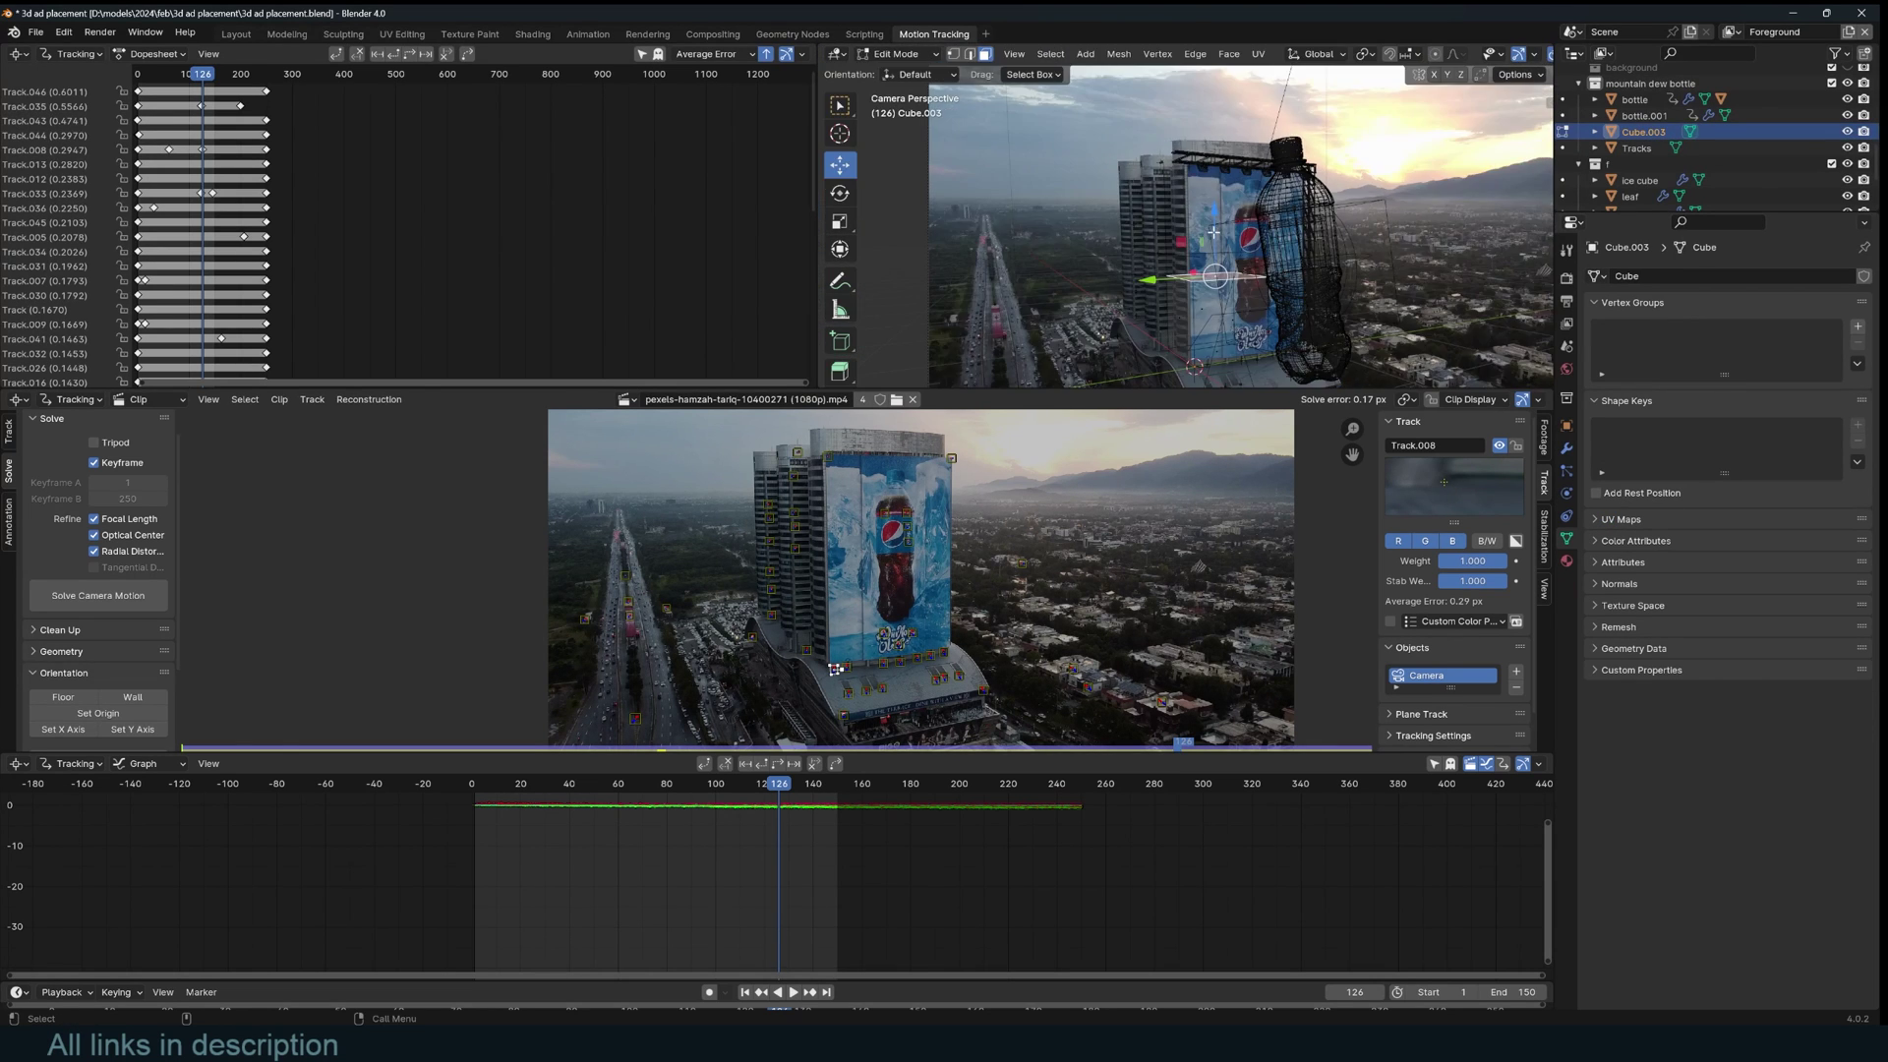
left_click_drag(1213, 231, 1248, 101)
left_click(1200, 284)
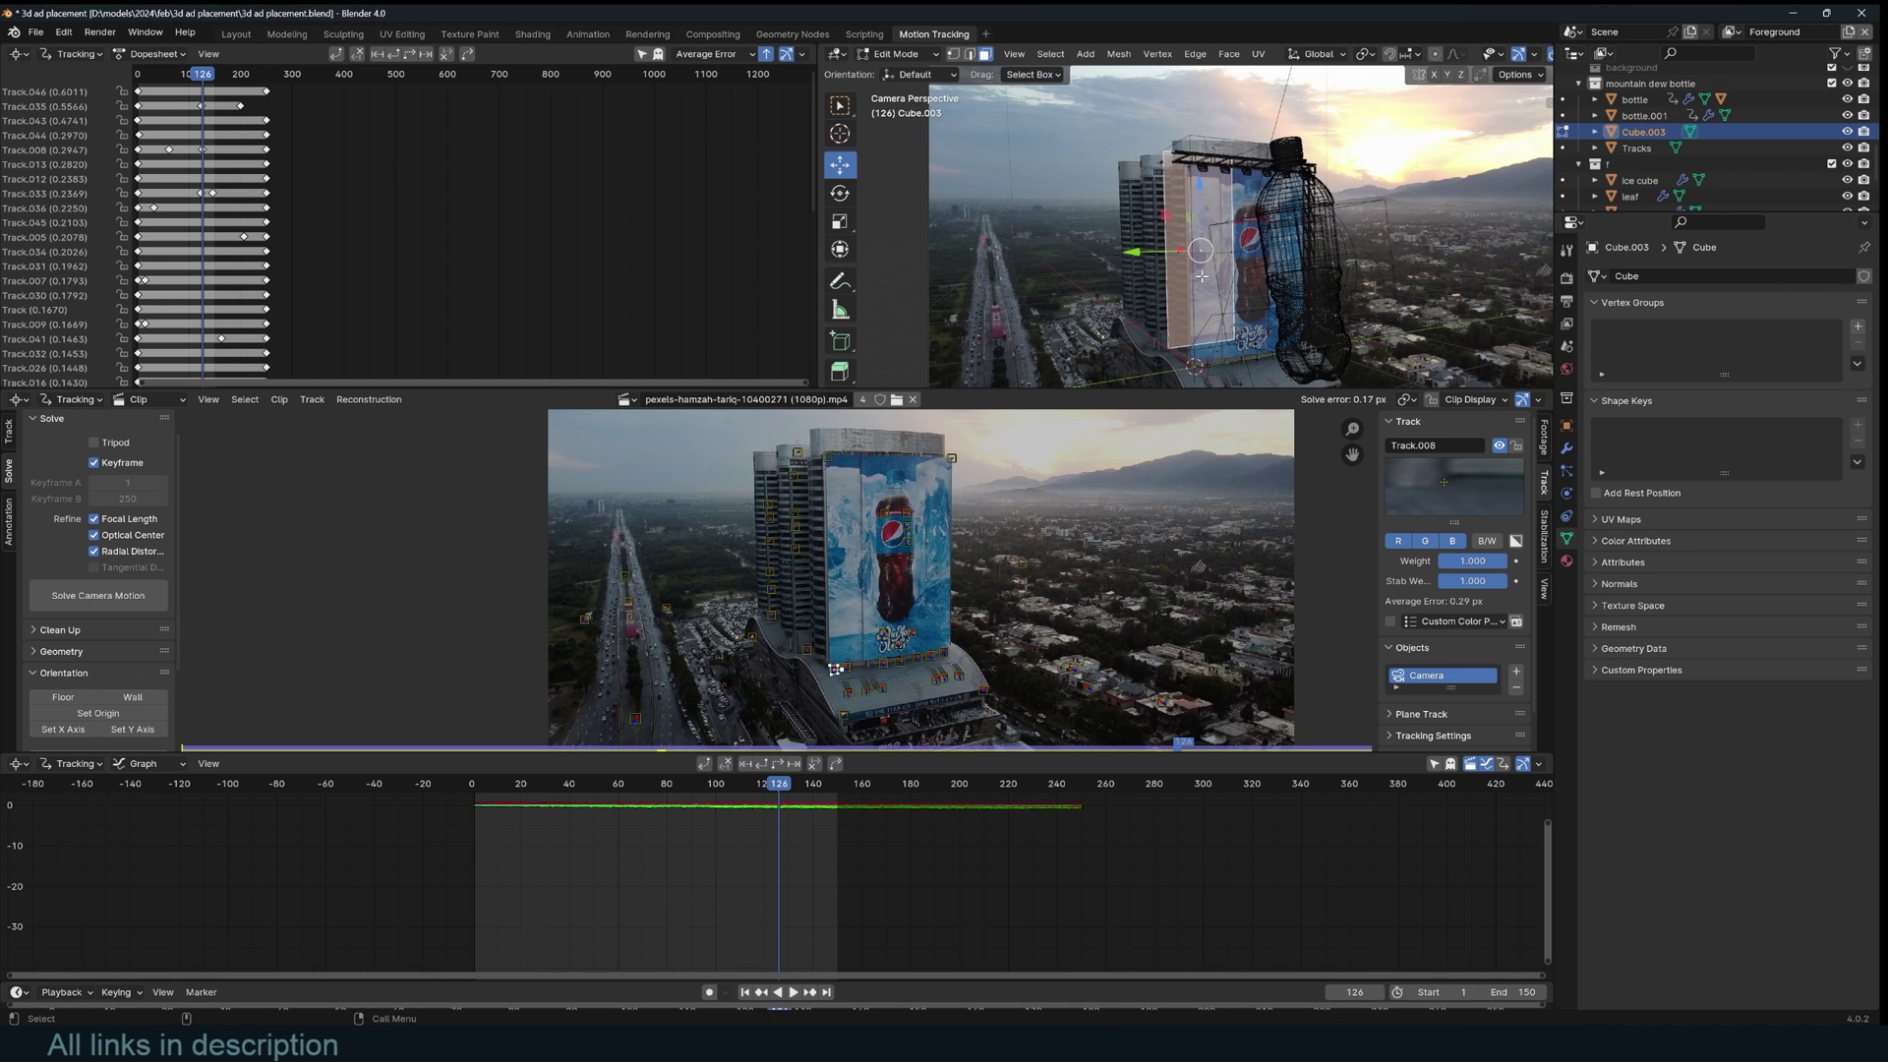
left_click_drag(1177, 257, 1160, 271)
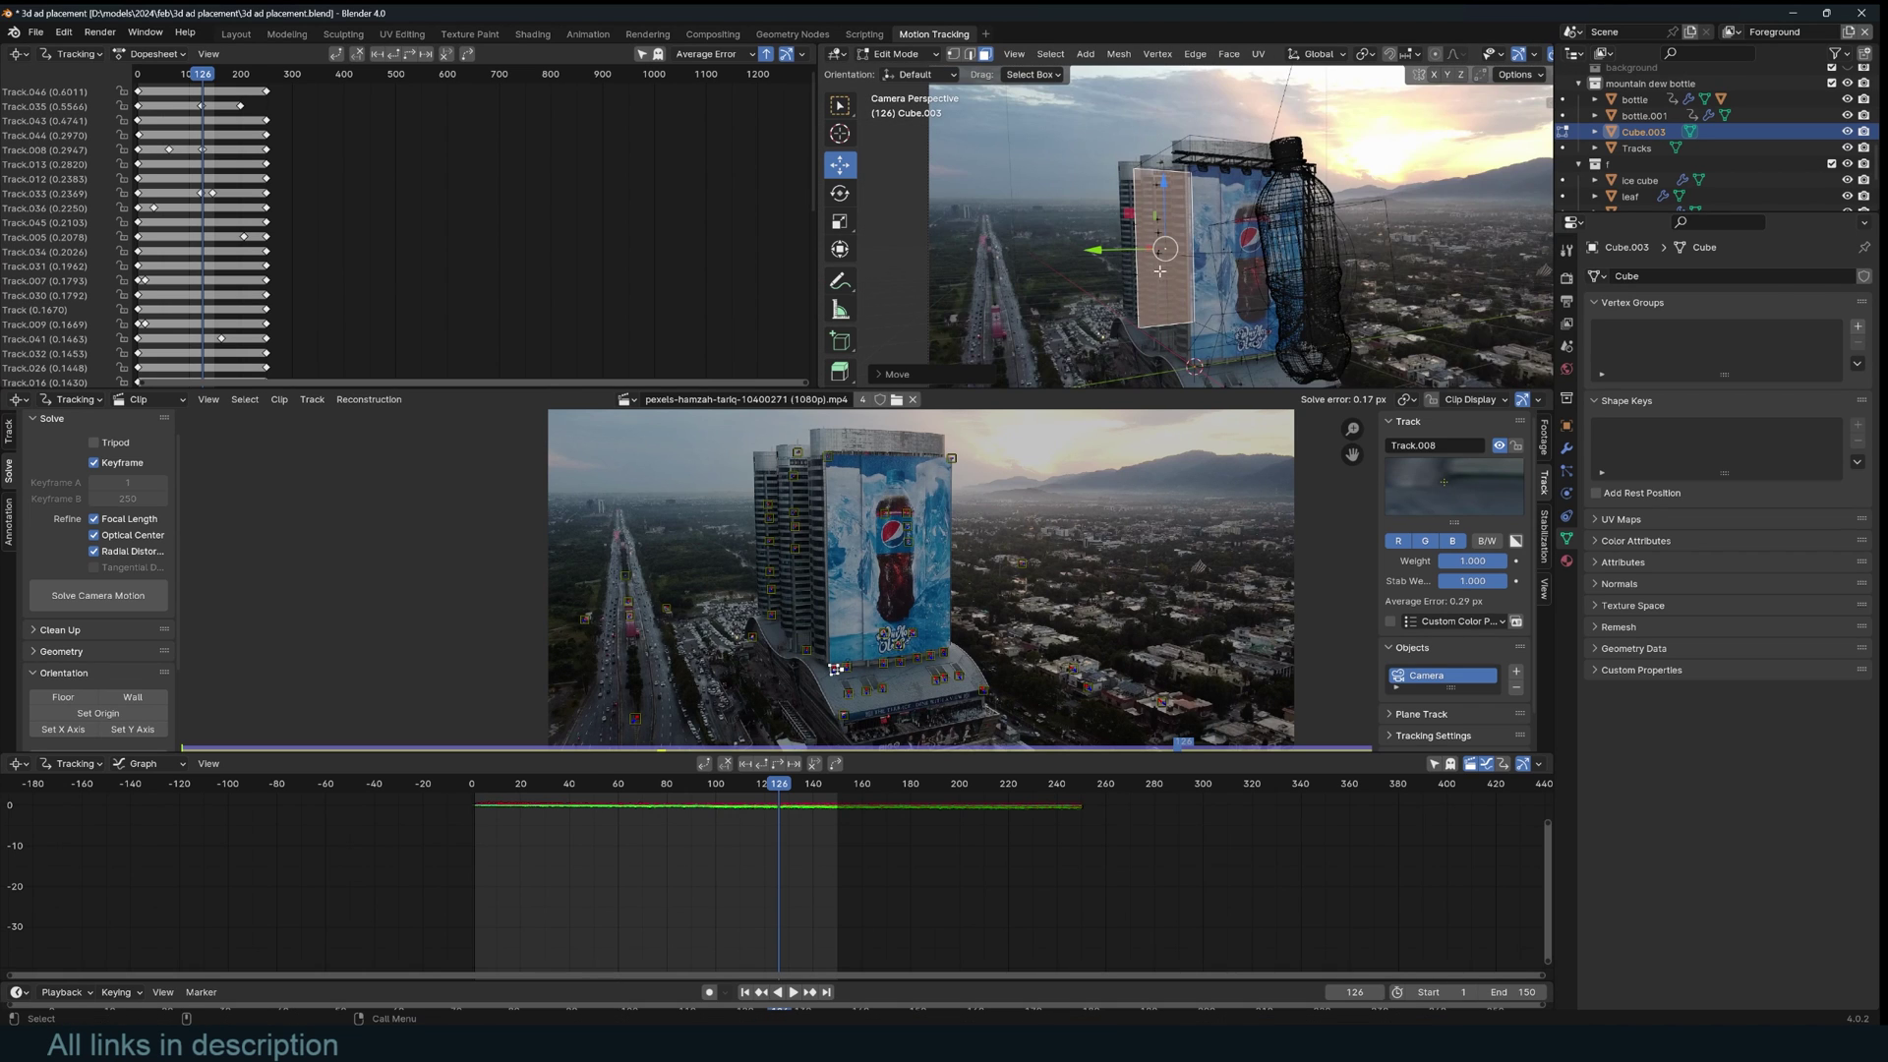
left_click(1210, 276)
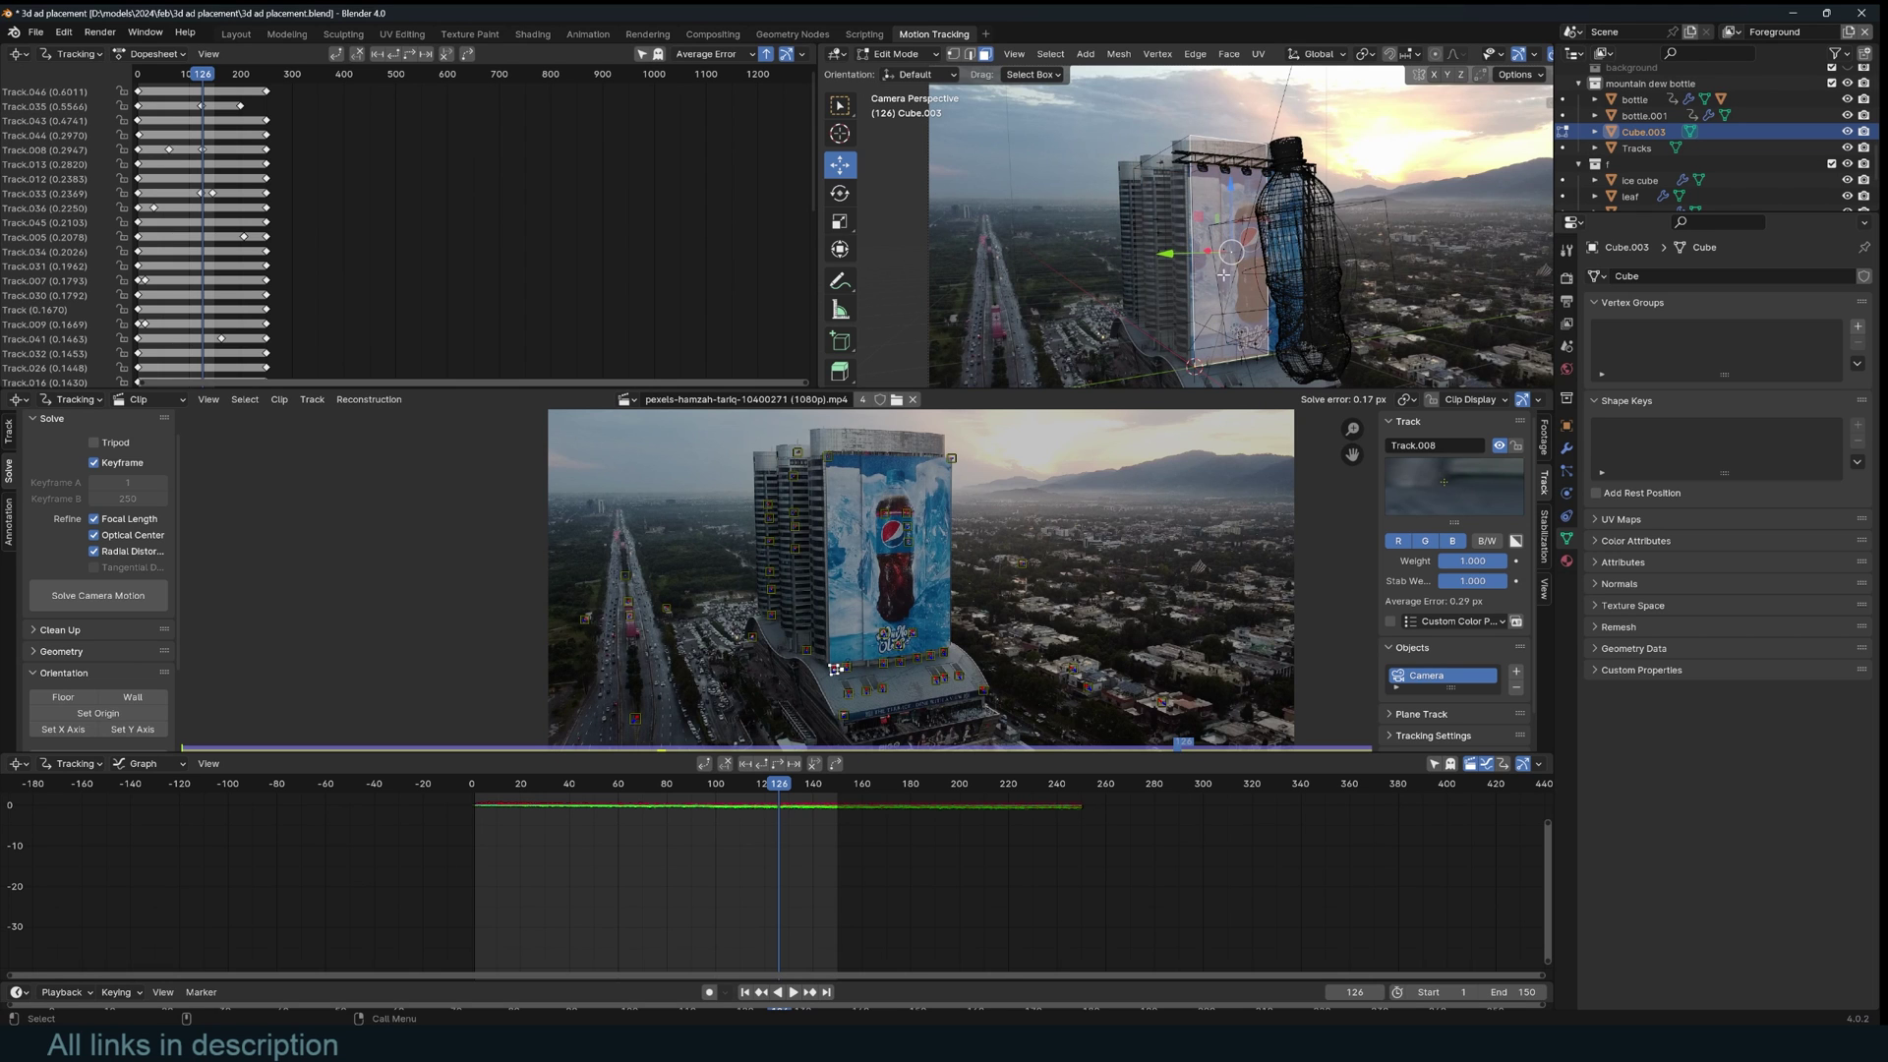
key("Tab")
- Play the shot in camera view to check the cube against the building, and review the tracking Scene Setup options
key("space")
scroll(1161, 221, "down", 2)
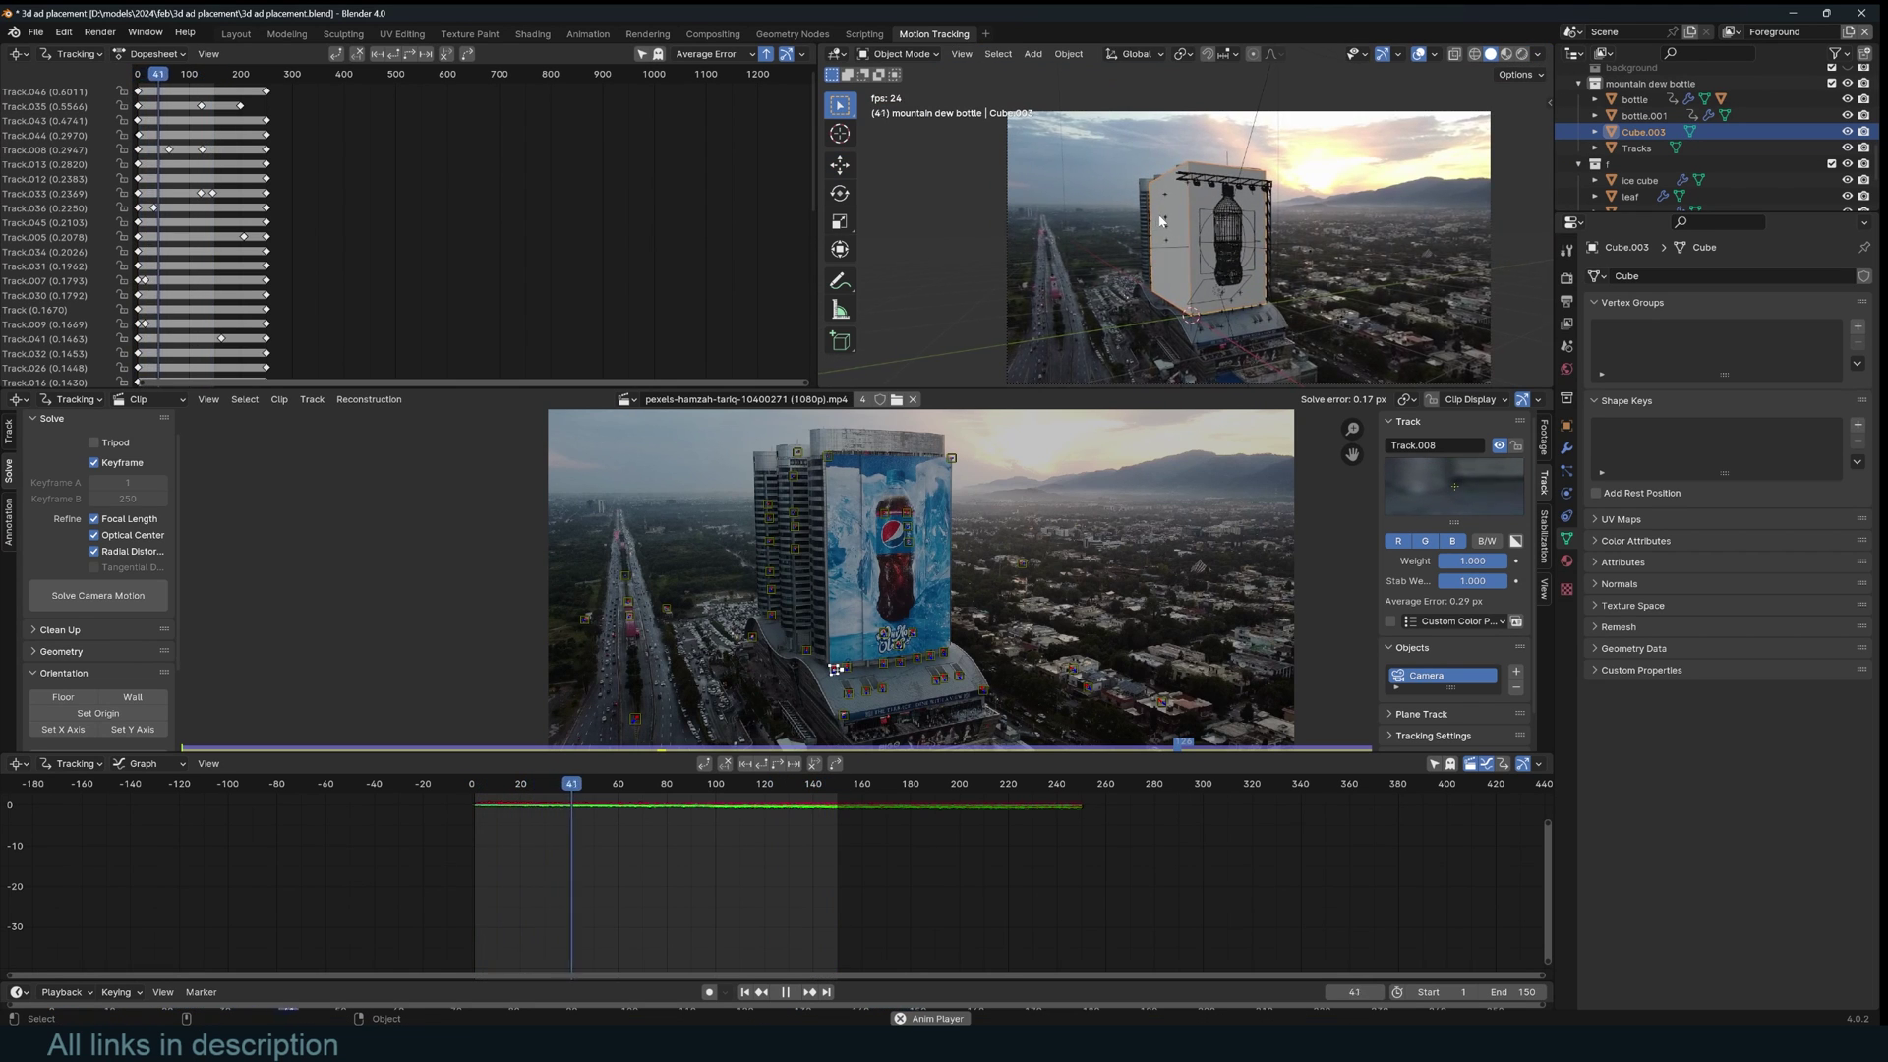
key("Escape")
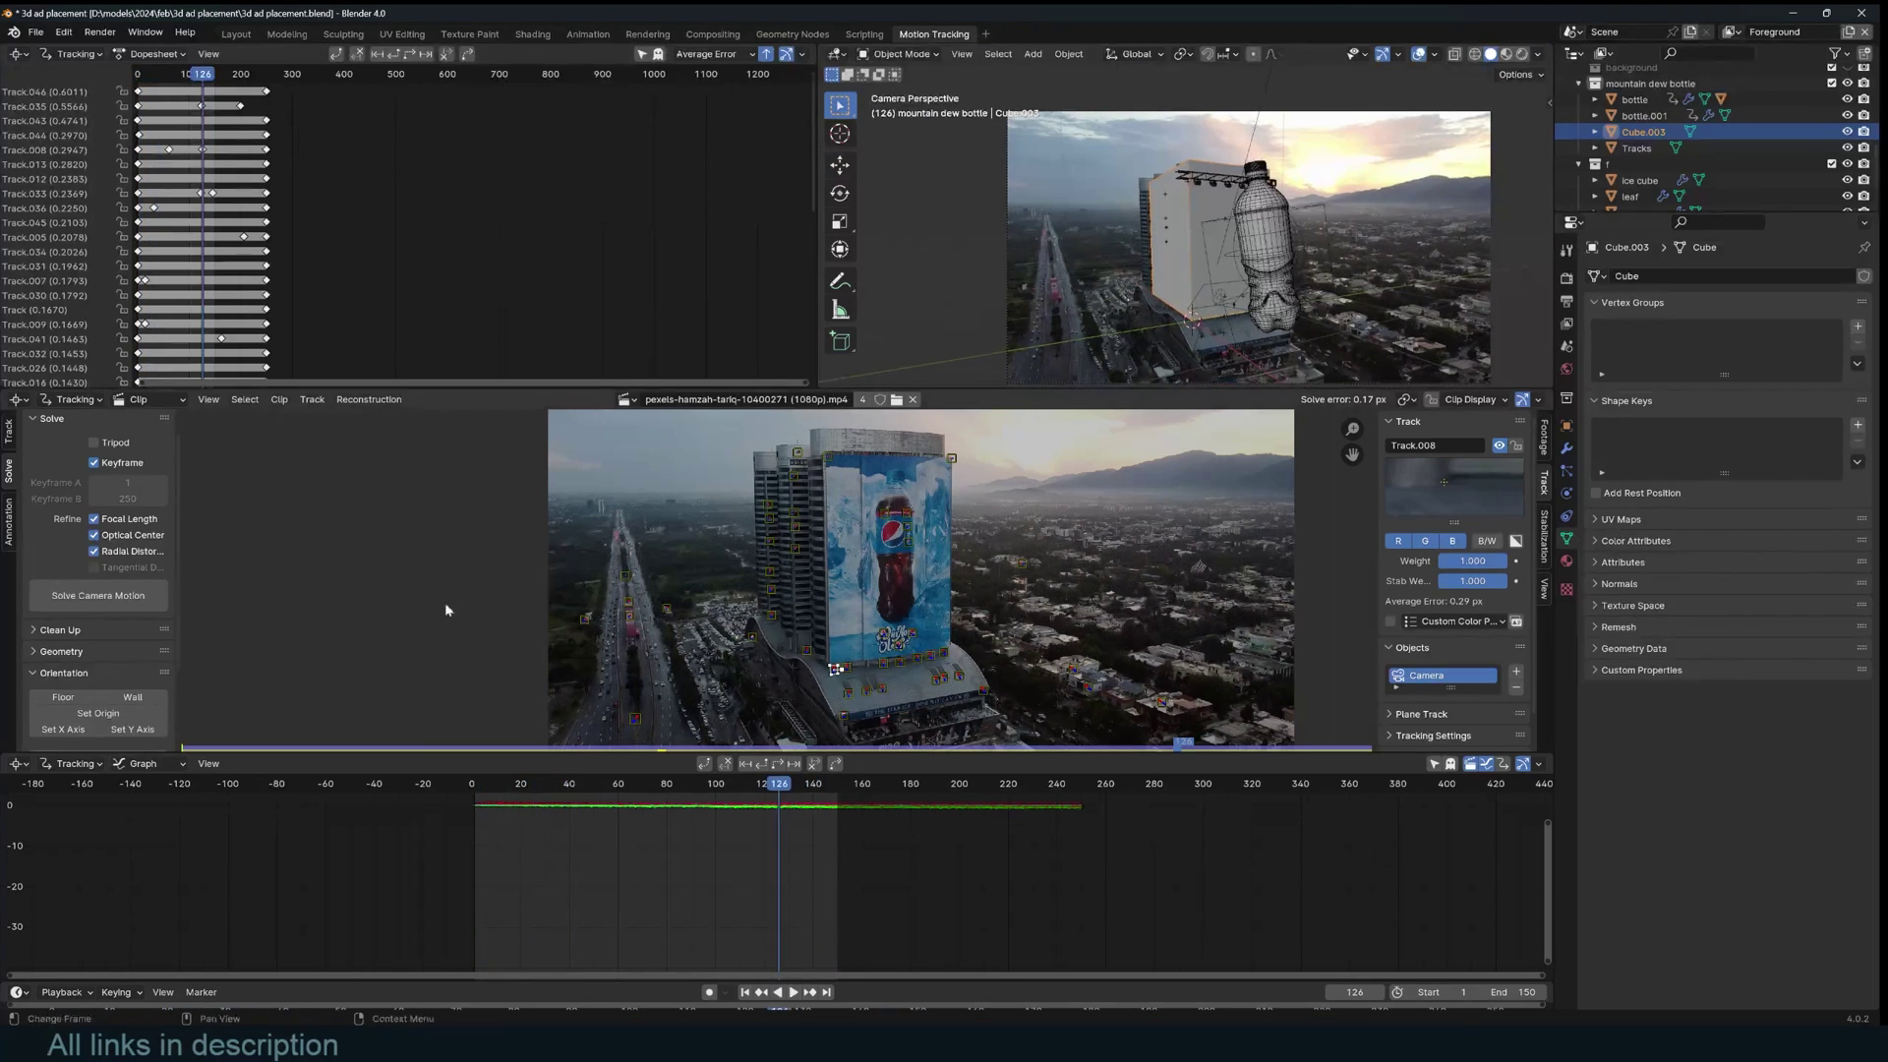
scroll(405, 610, "down", 1)
scroll(113, 677, "down", 3)
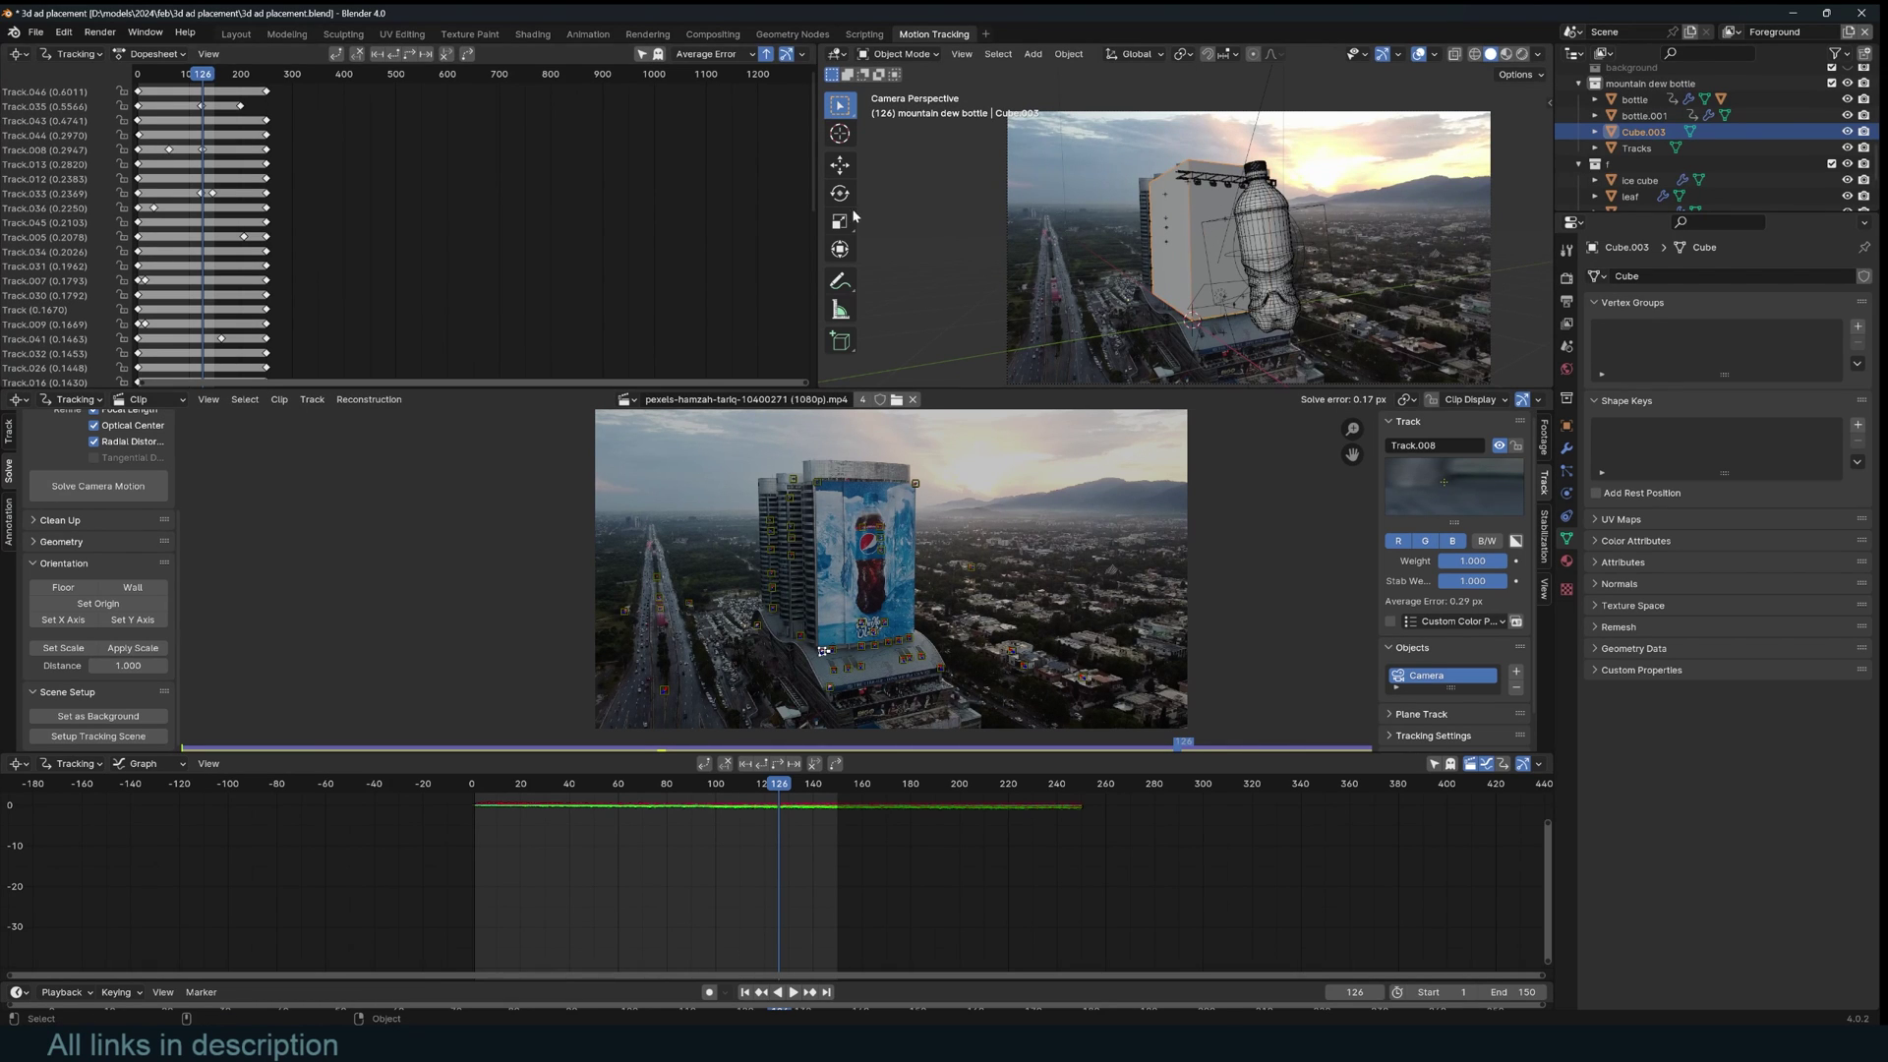
- Open the Compositing workspace and examine the node tree combining the movie clip with the render layers
left_click(733, 38)
scroll(546, 356, "down", 9)
left_click_drag(258, 172, 1072, 546)
left_click(681, 364)
scroll(680, 364, "down", 4)
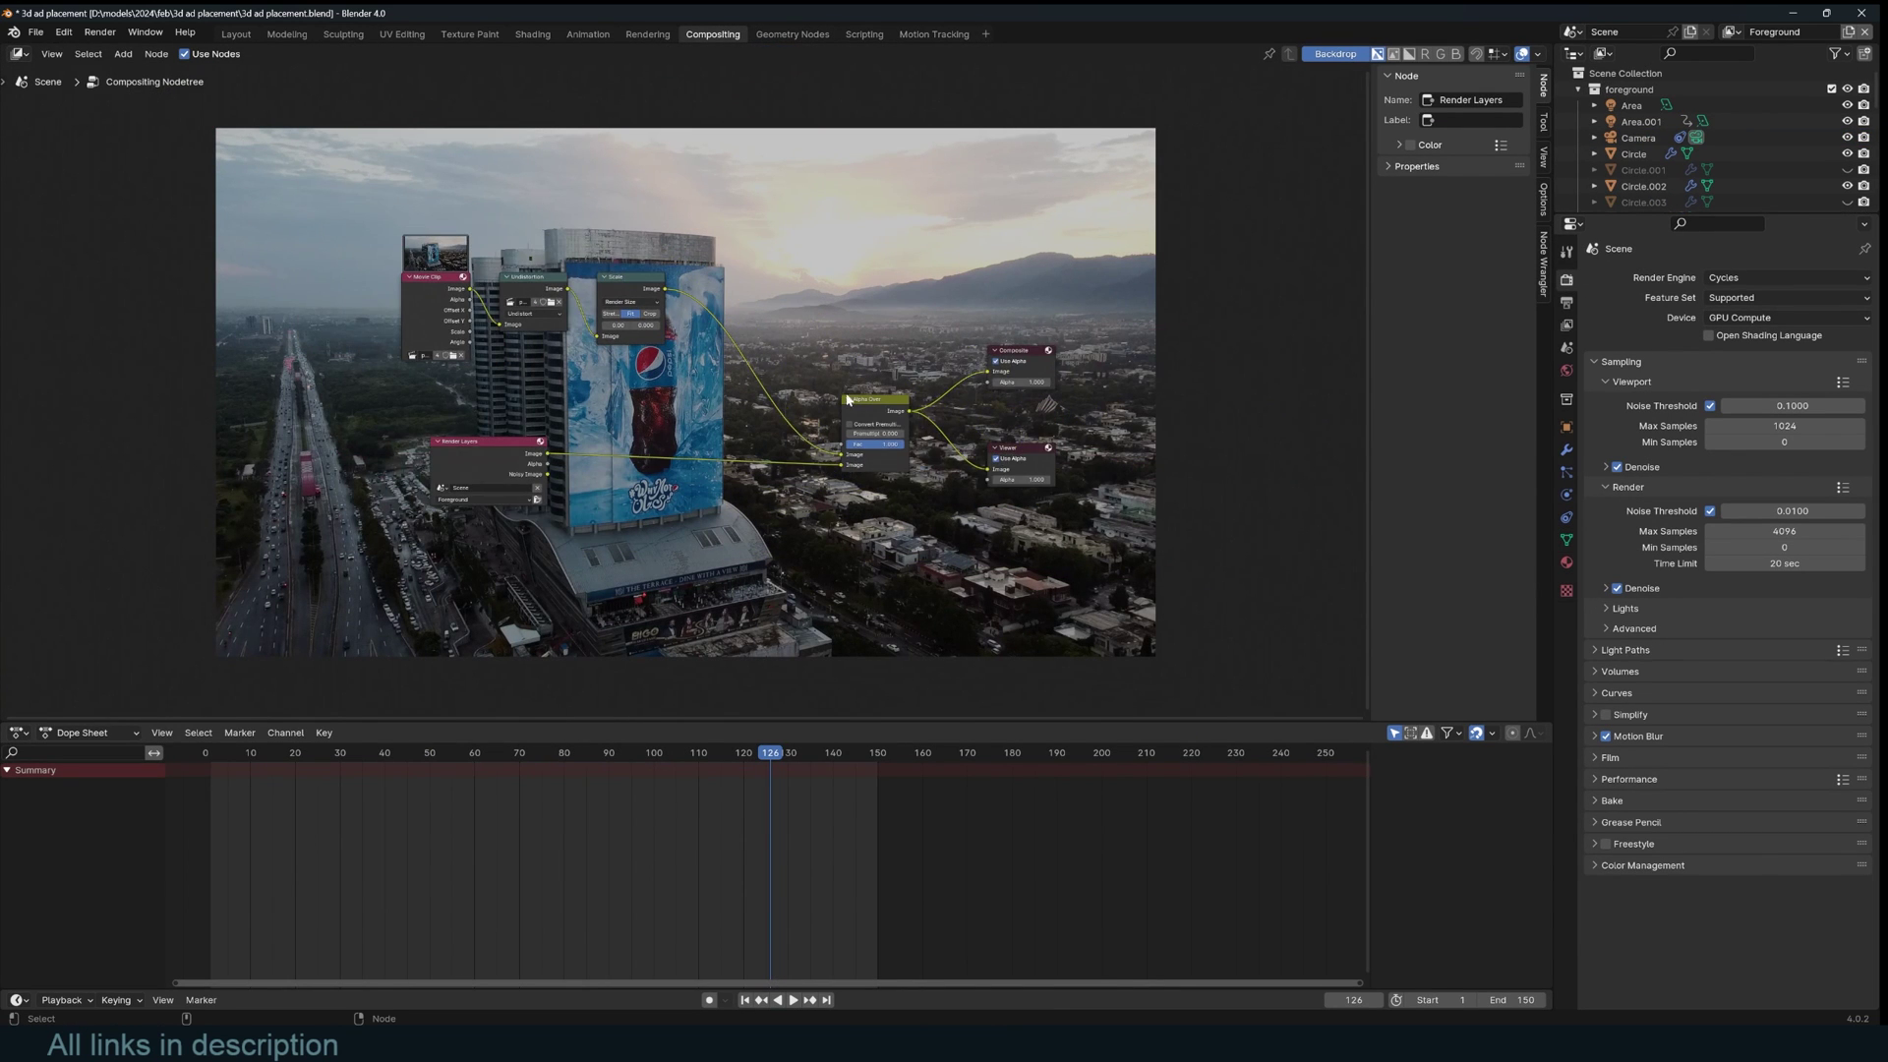
scroll(865, 383, "up", 3)
middle_click_drag(861, 394, 891, 362)
- Duplicate the Render Layers node, set the copy to the Background layer and combine both layers with a second Alpha Over node
key("shift+d")
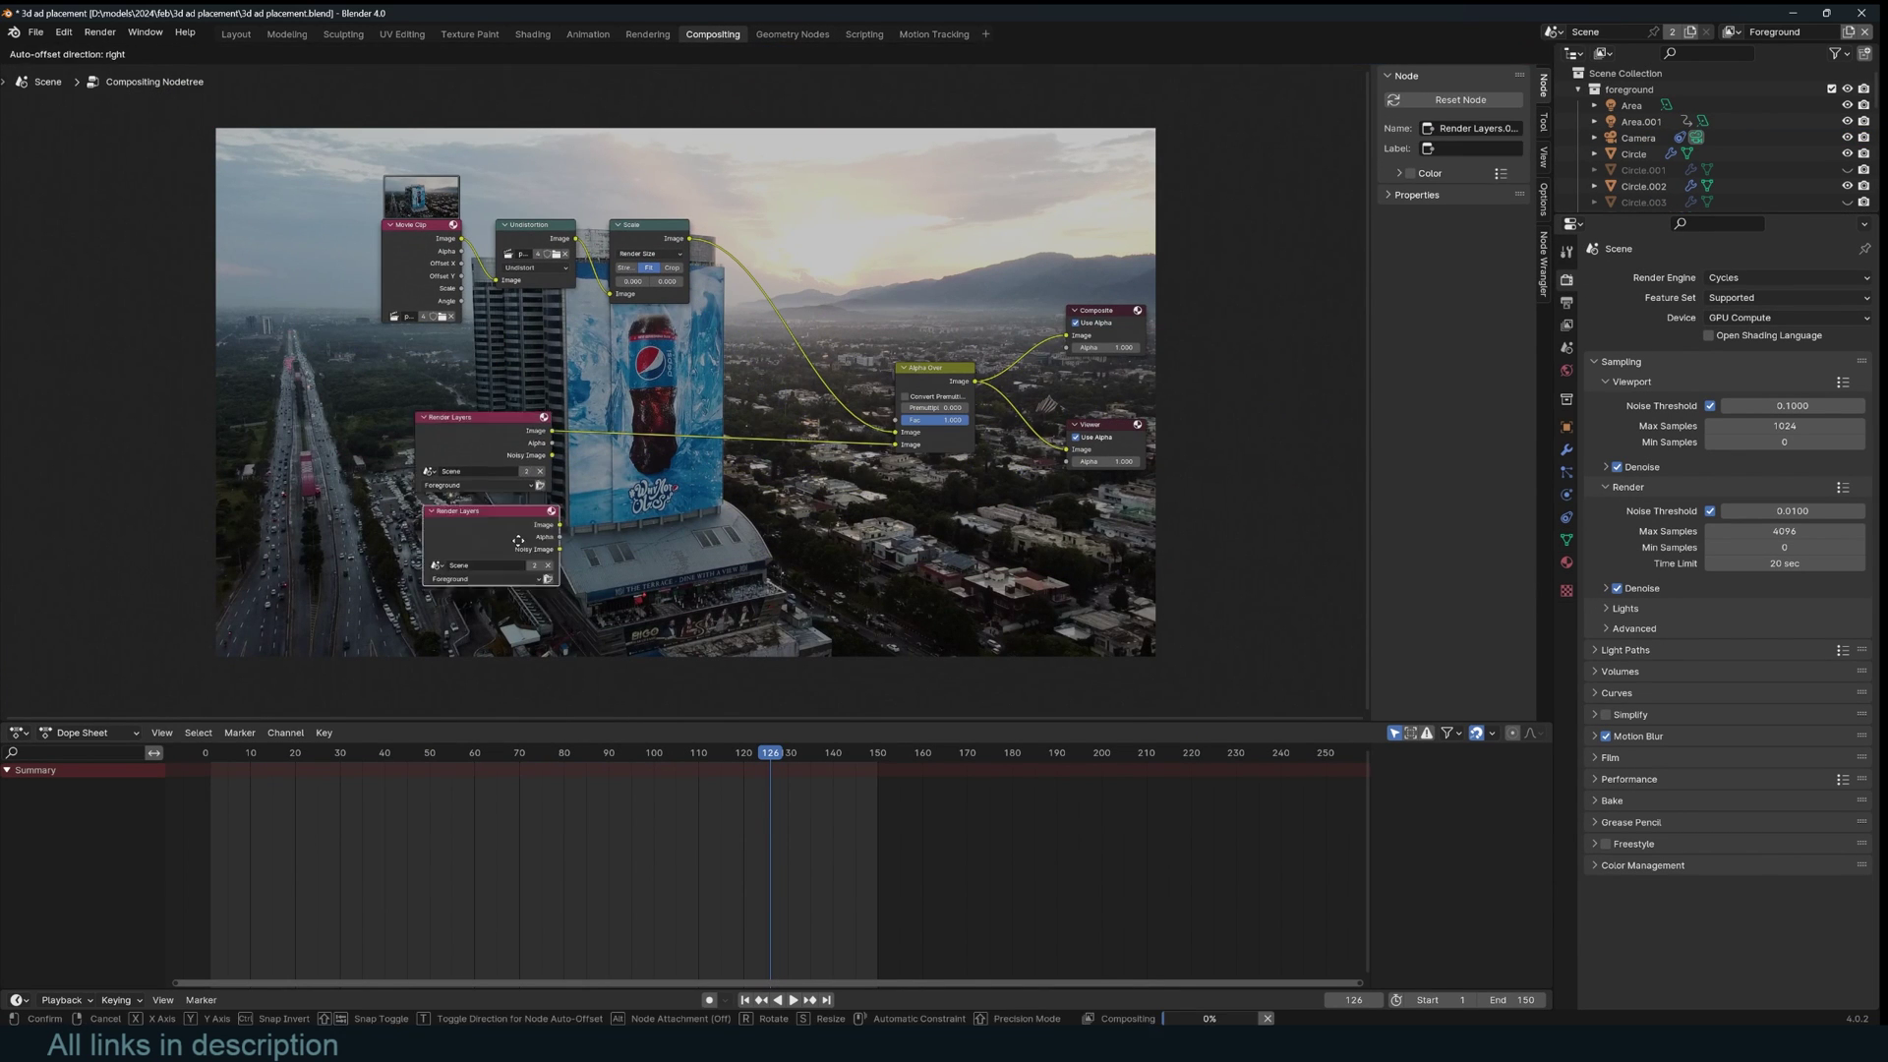
left_click(502, 588)
left_click(503, 588)
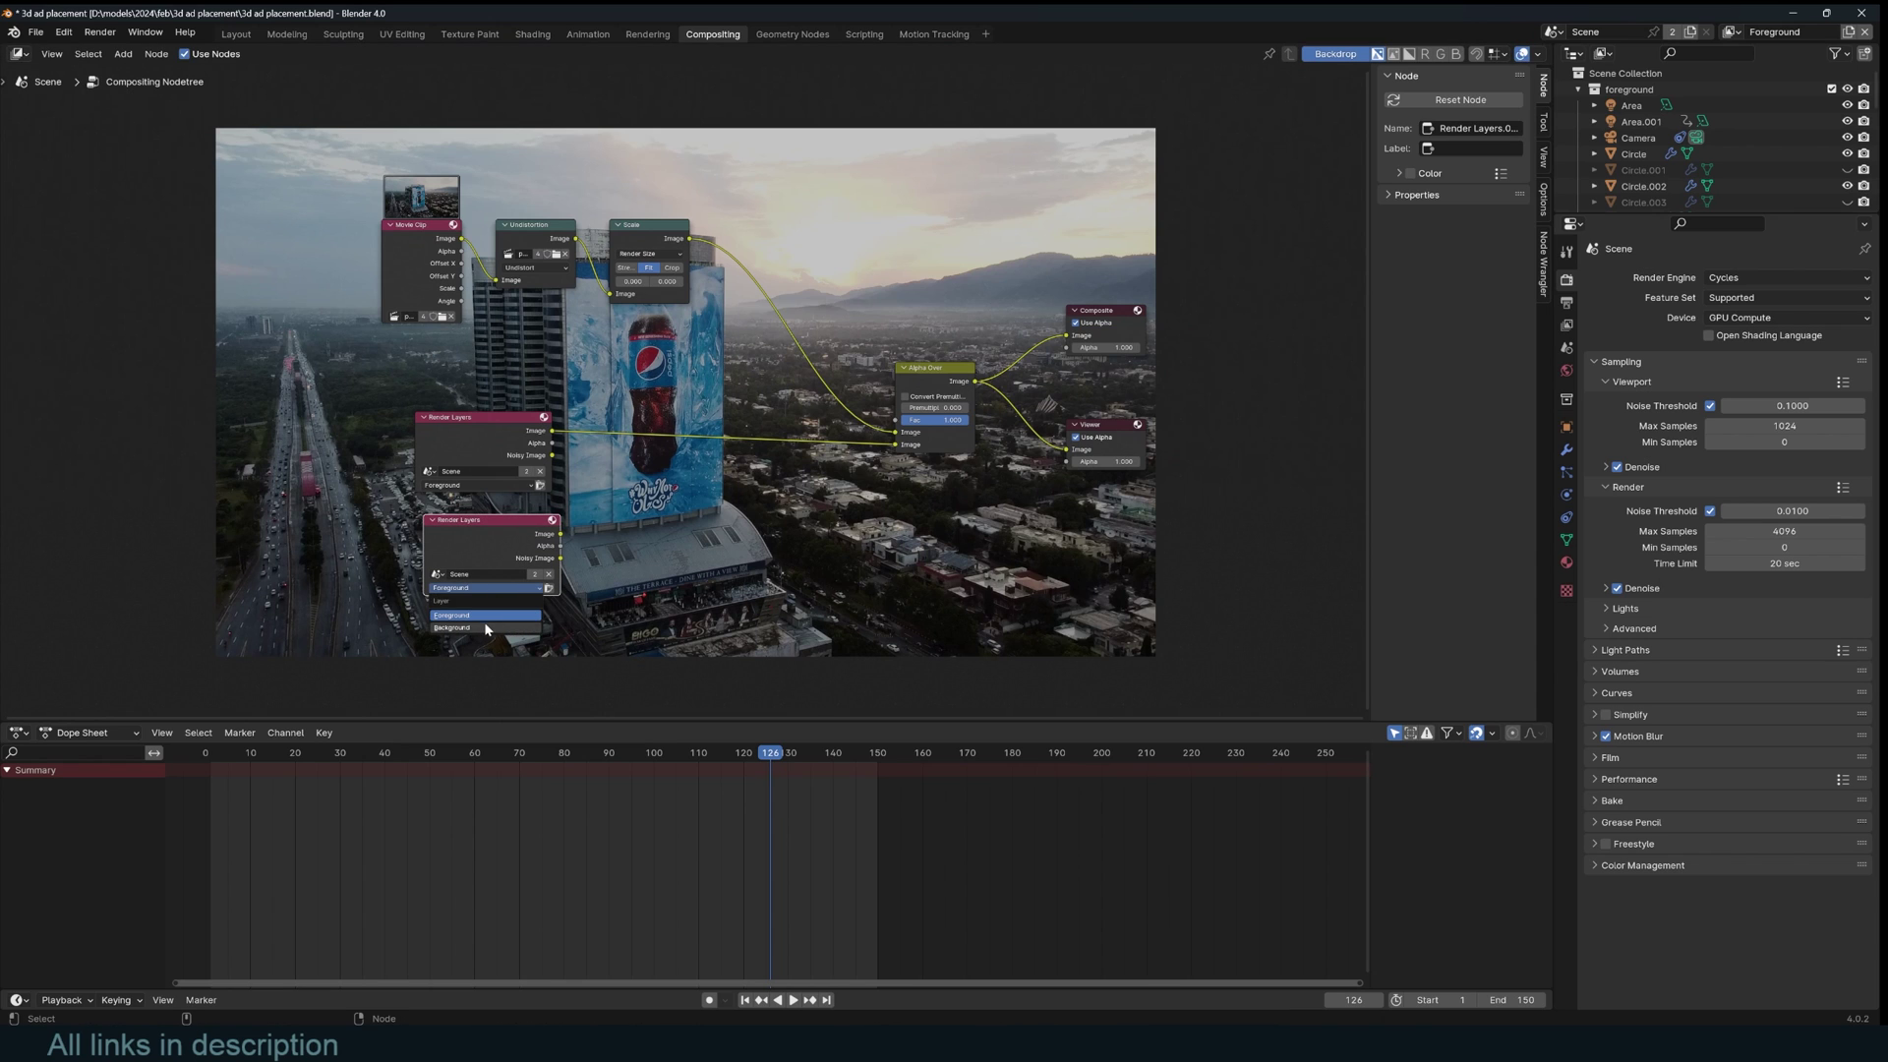
left_click(484, 622)
left_click(962, 372)
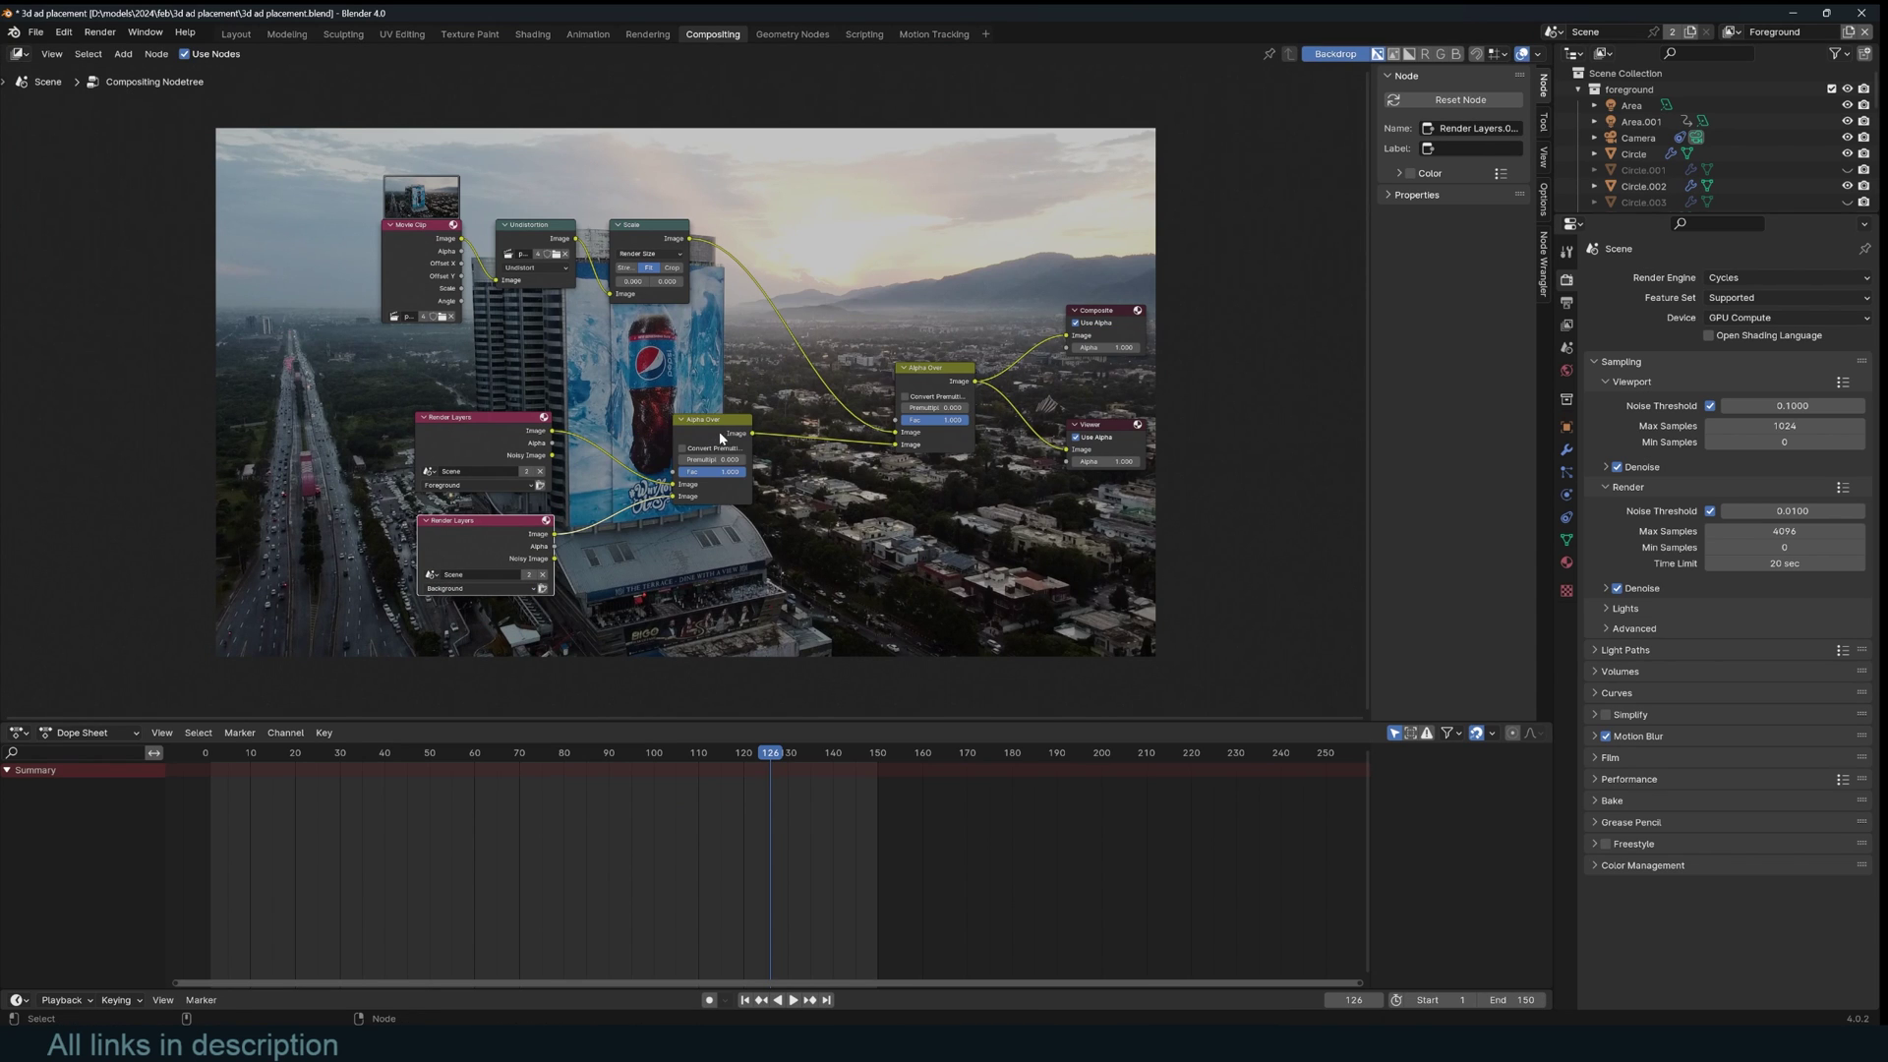
- Inspect the Background layer's compositing nodes and view layer settings, and render frame 126 to check the composite
left_click(723, 437)
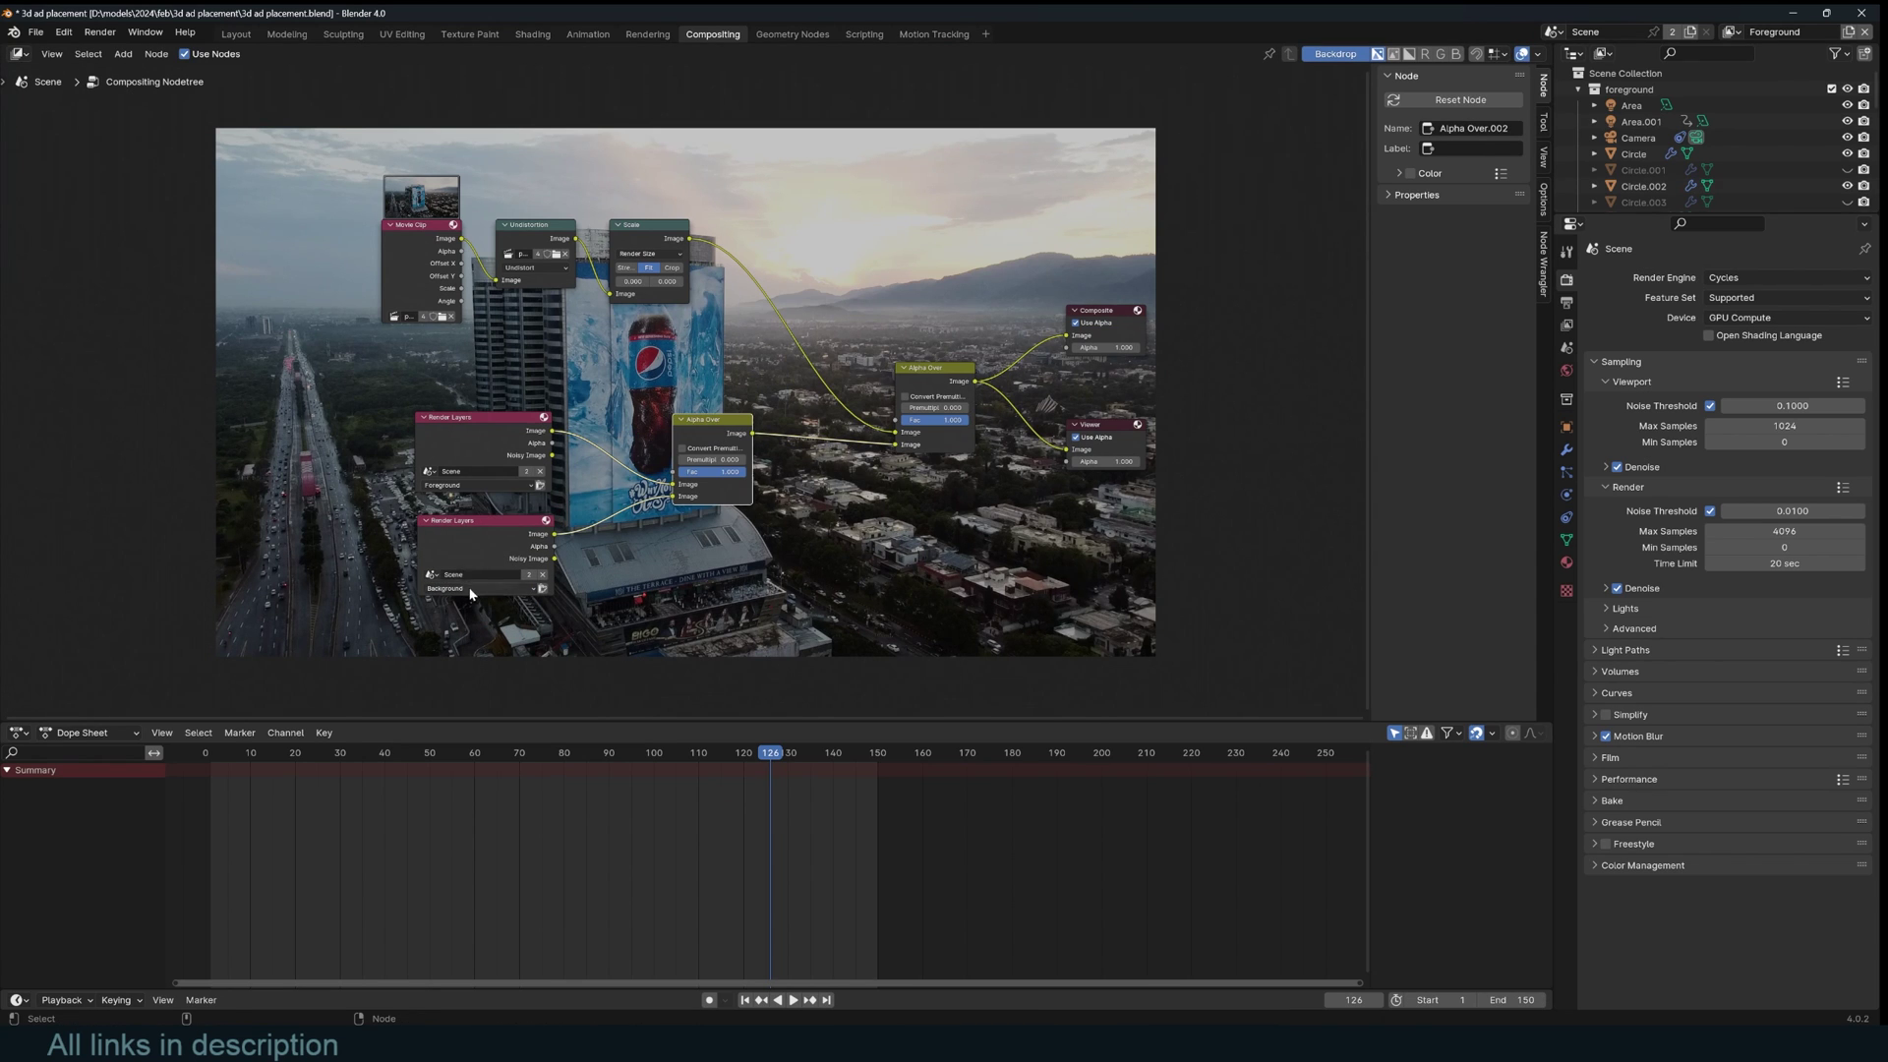
left_click(494, 553)
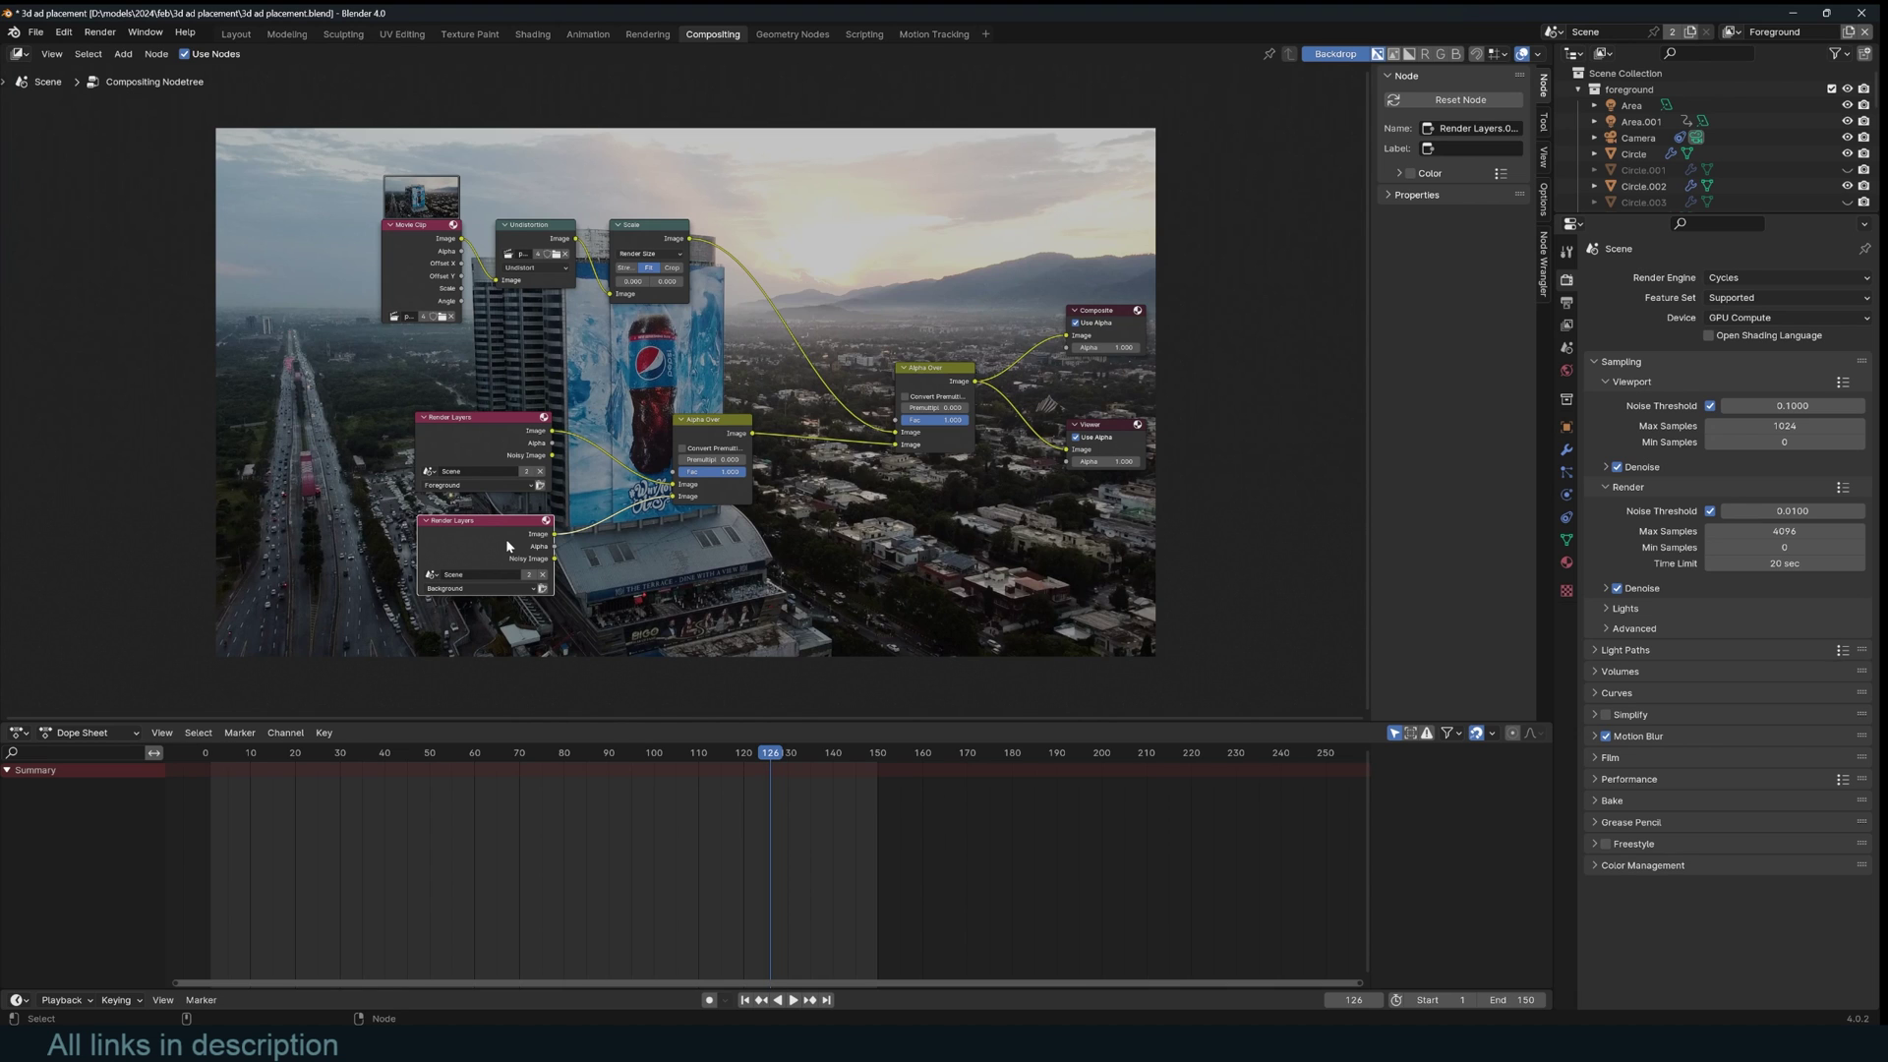
scroll(507, 546, "down", 1)
left_click(1566, 324)
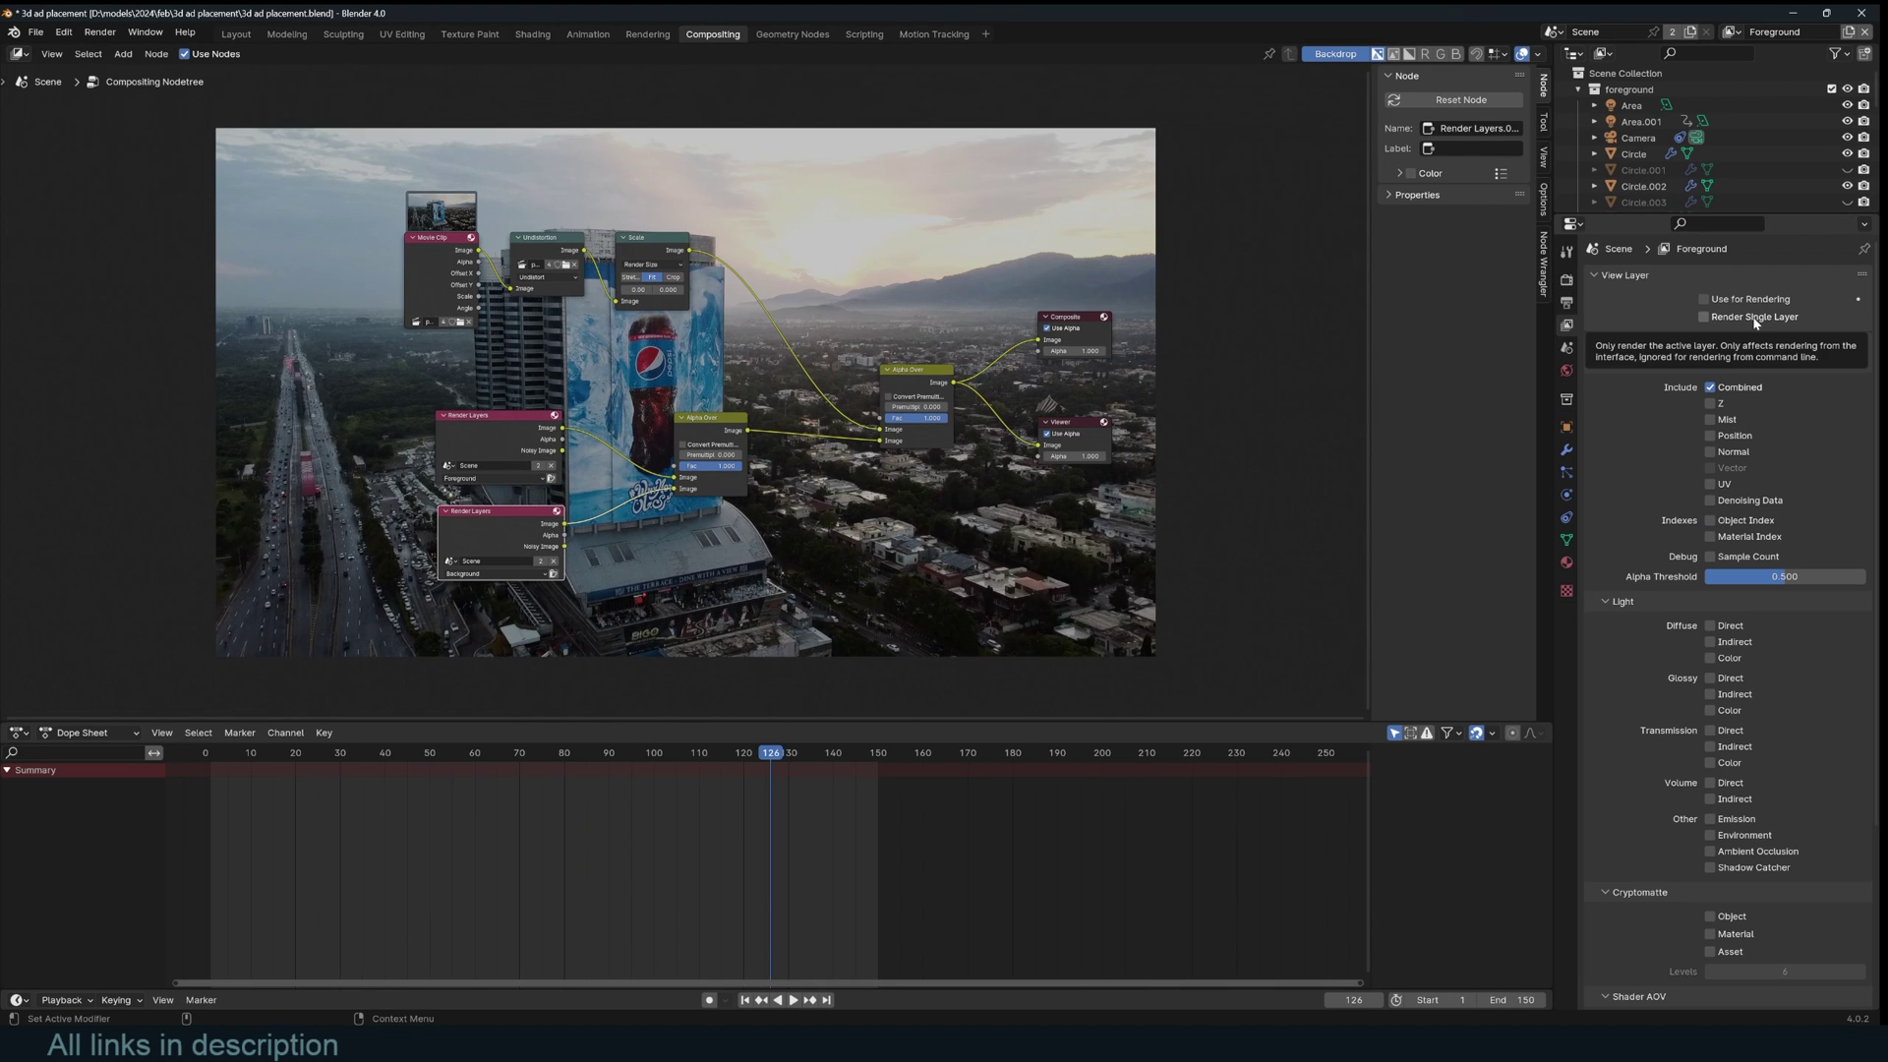
key("F12")
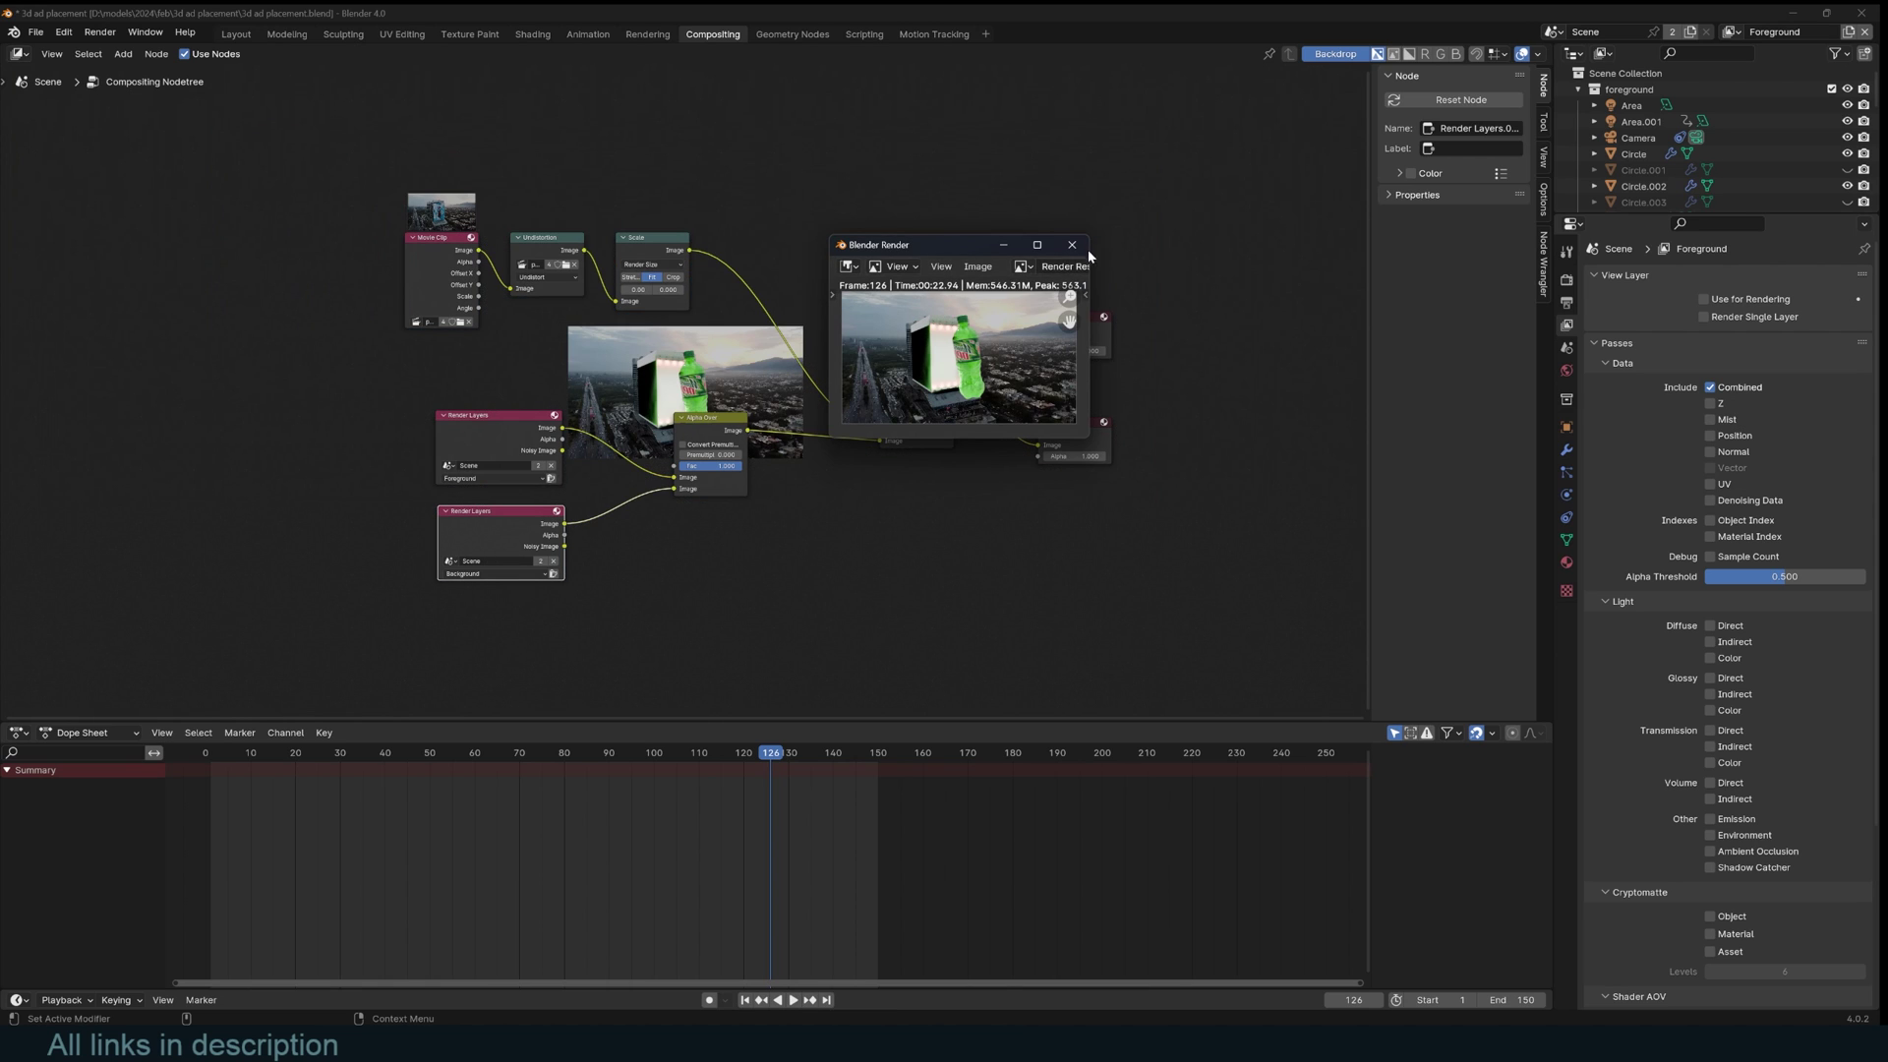
left_click(1085, 246)
- Remove the Alpha Over node joining the two layers while keeping its link, and delete the Background Render Layers node
left_click(682, 445)
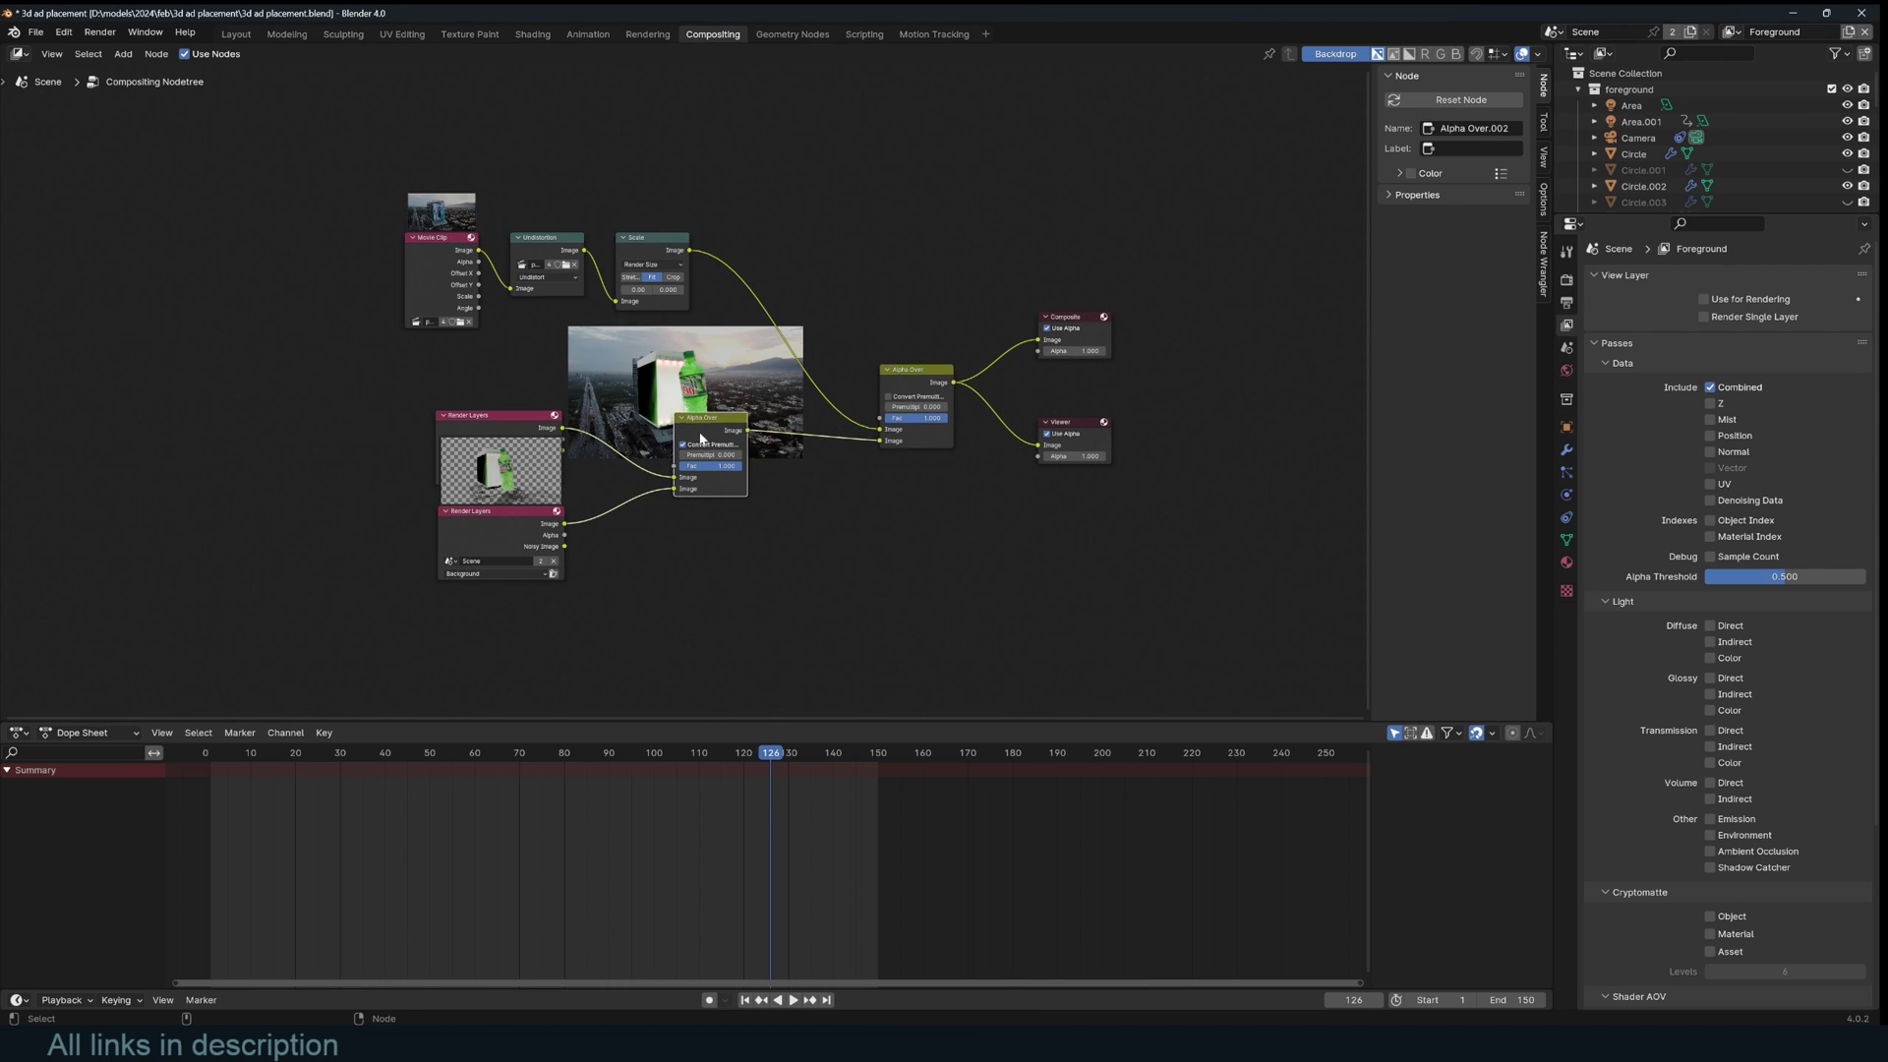
key("ctrl+x")
left_click(527, 535)
key("x")
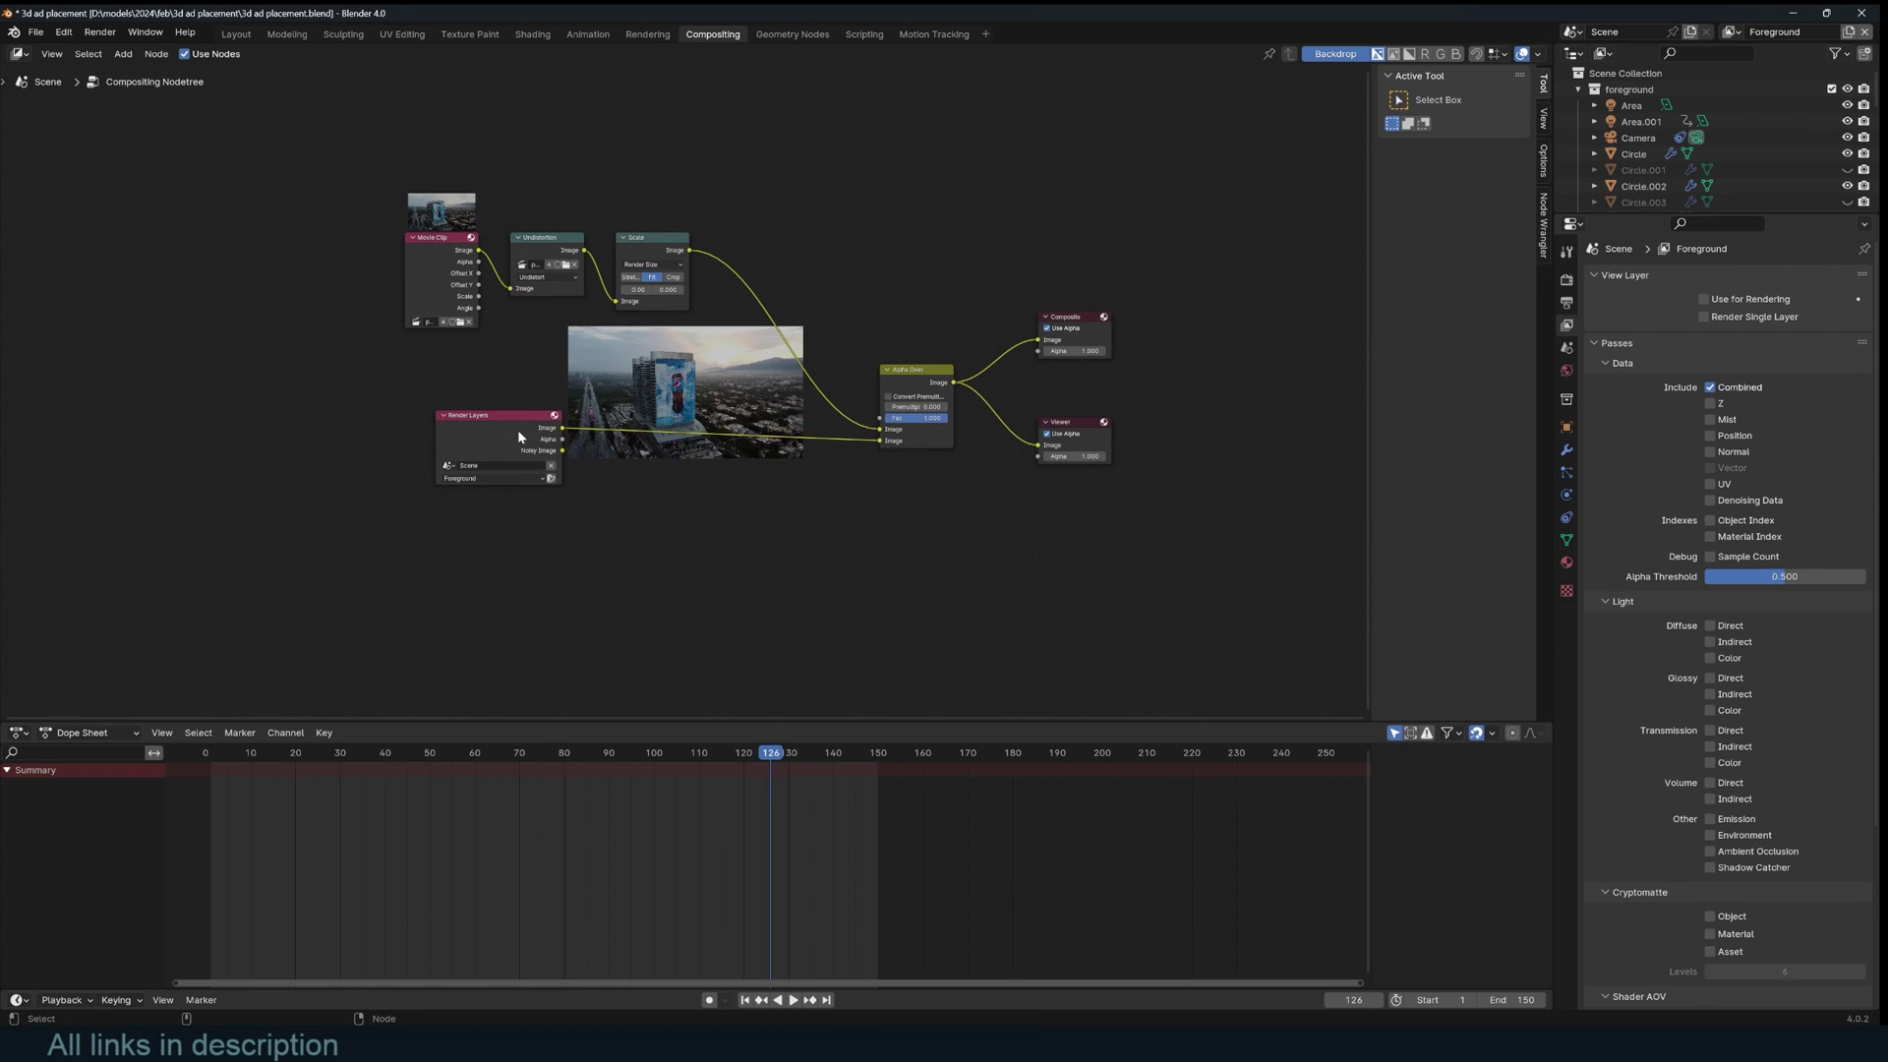
- Reposition the remaining Render Layers and Alpha Over nodes to tidy the compositing tree
left_click_drag(537, 439, 543, 453)
left_click_drag(907, 370, 859, 297)
scroll(839, 278, "up", 1)
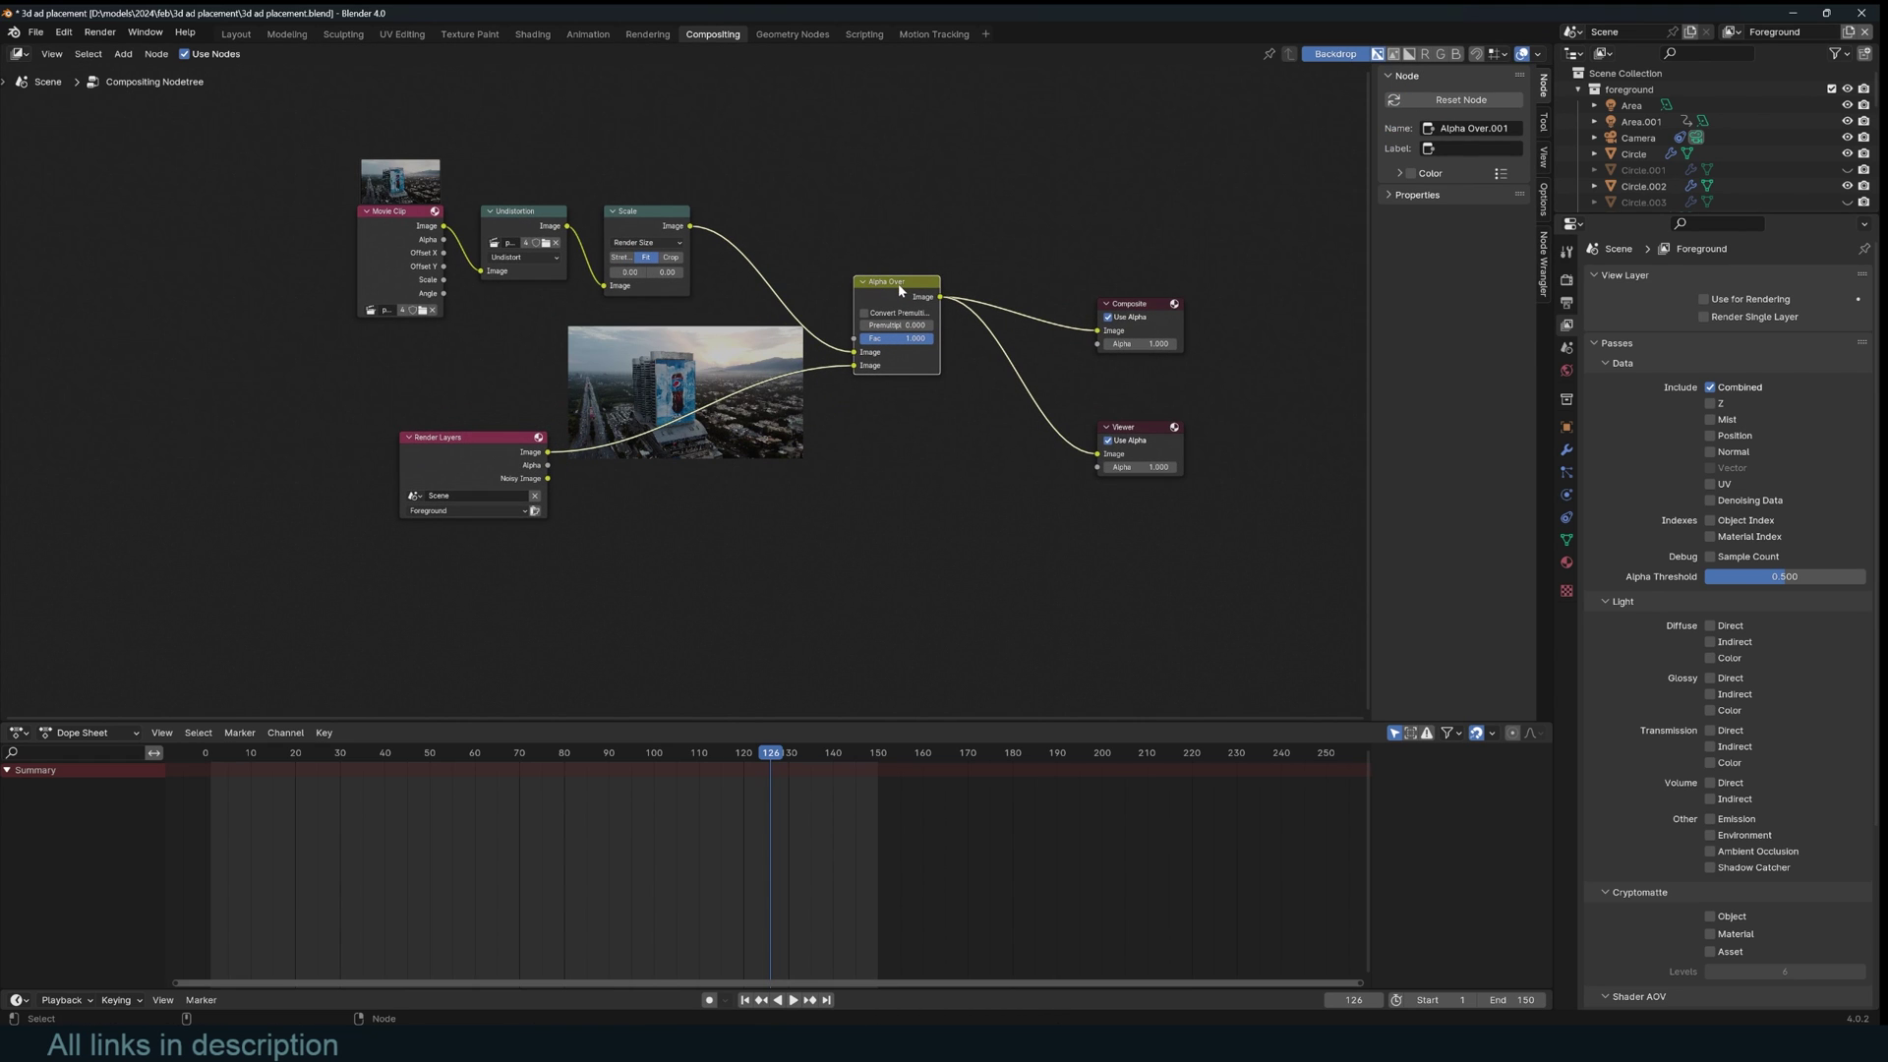
scroll(899, 285, "up", 1)
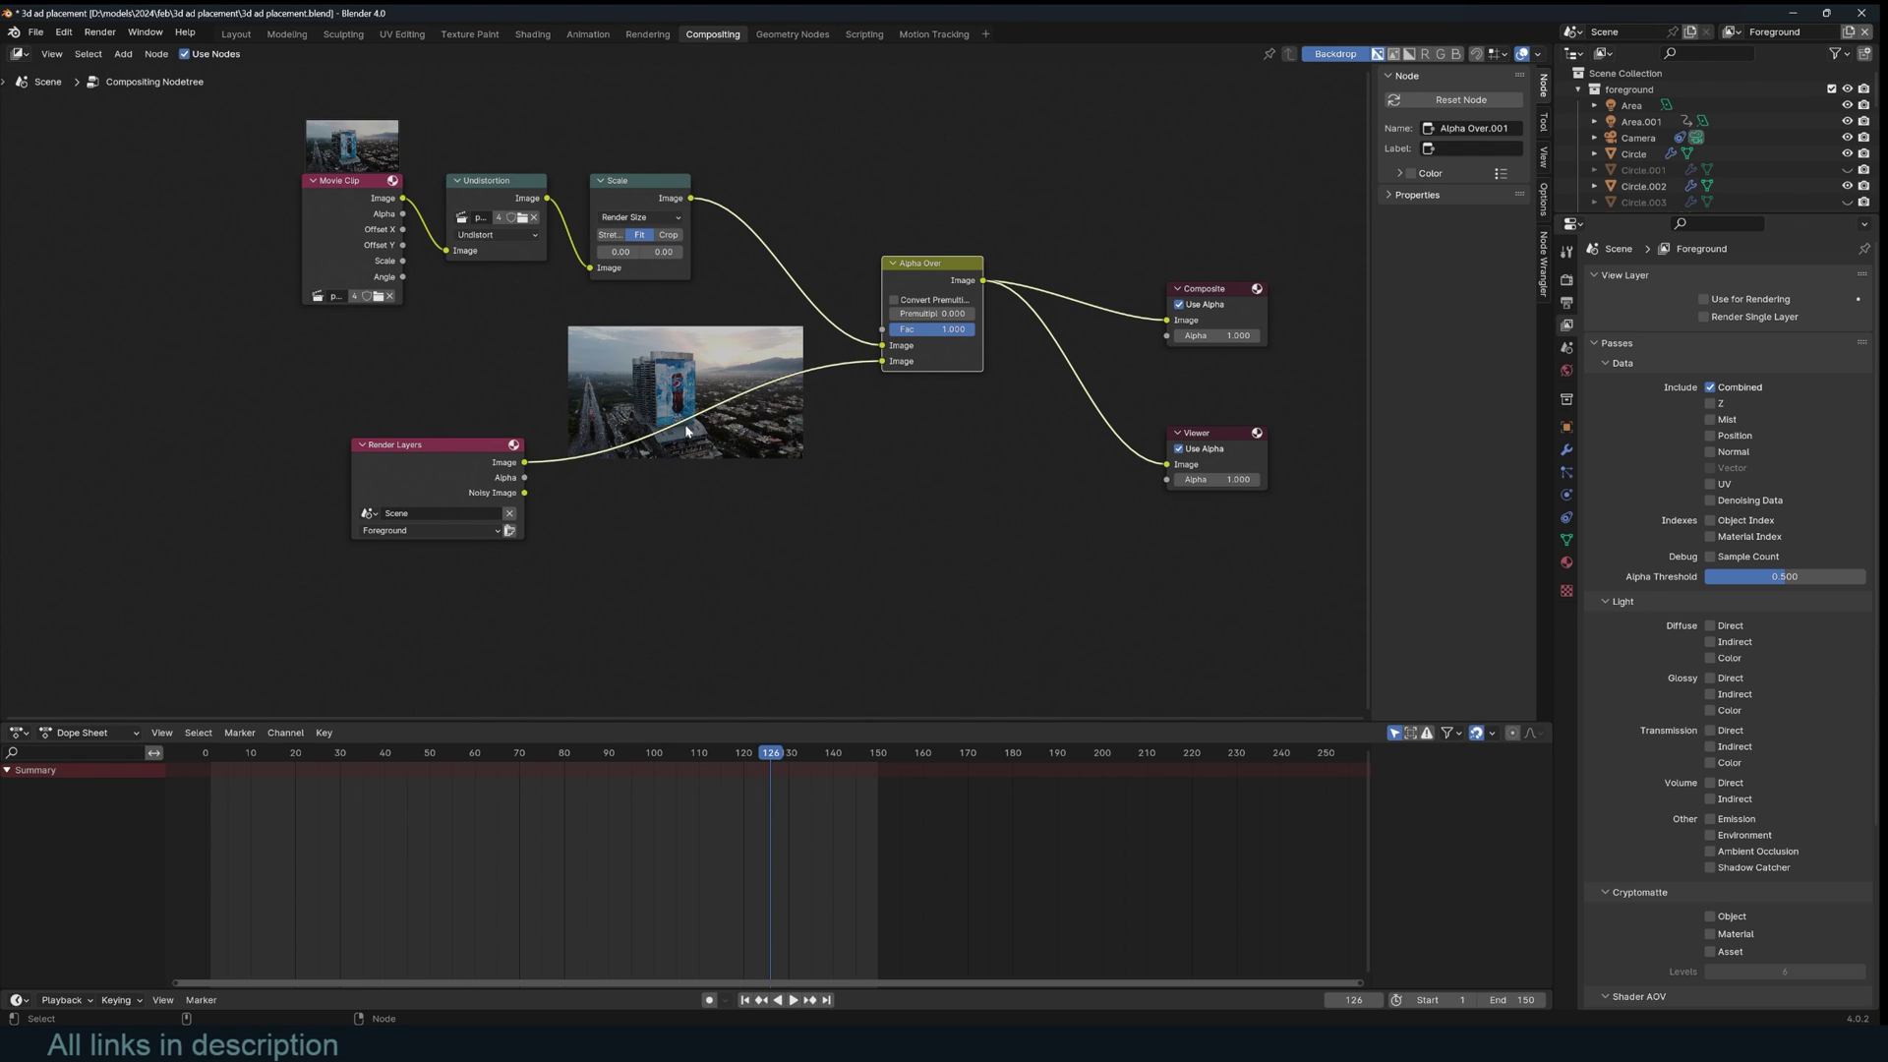
scroll(1106, 443, "down", 1)
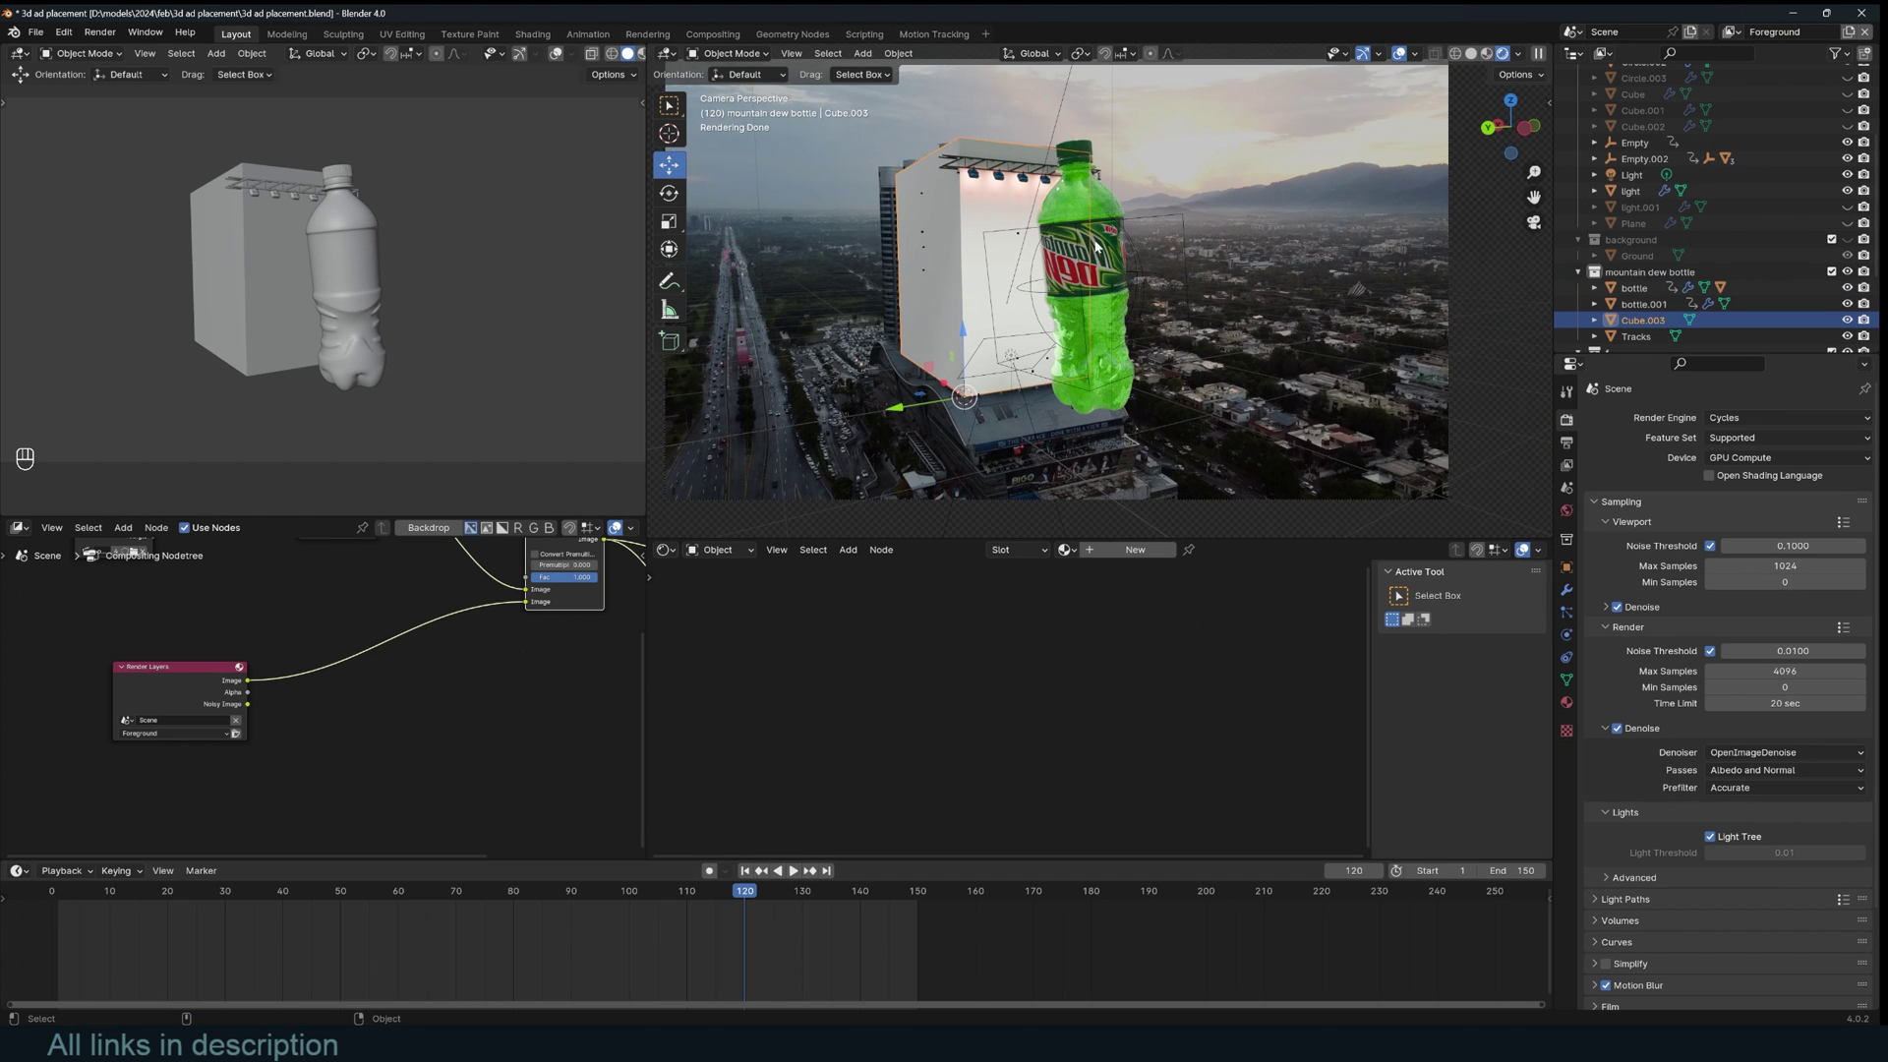
- Delete the billboard-side face of Cube.003 so the box is open toward the bottle
left_click(1096, 245)
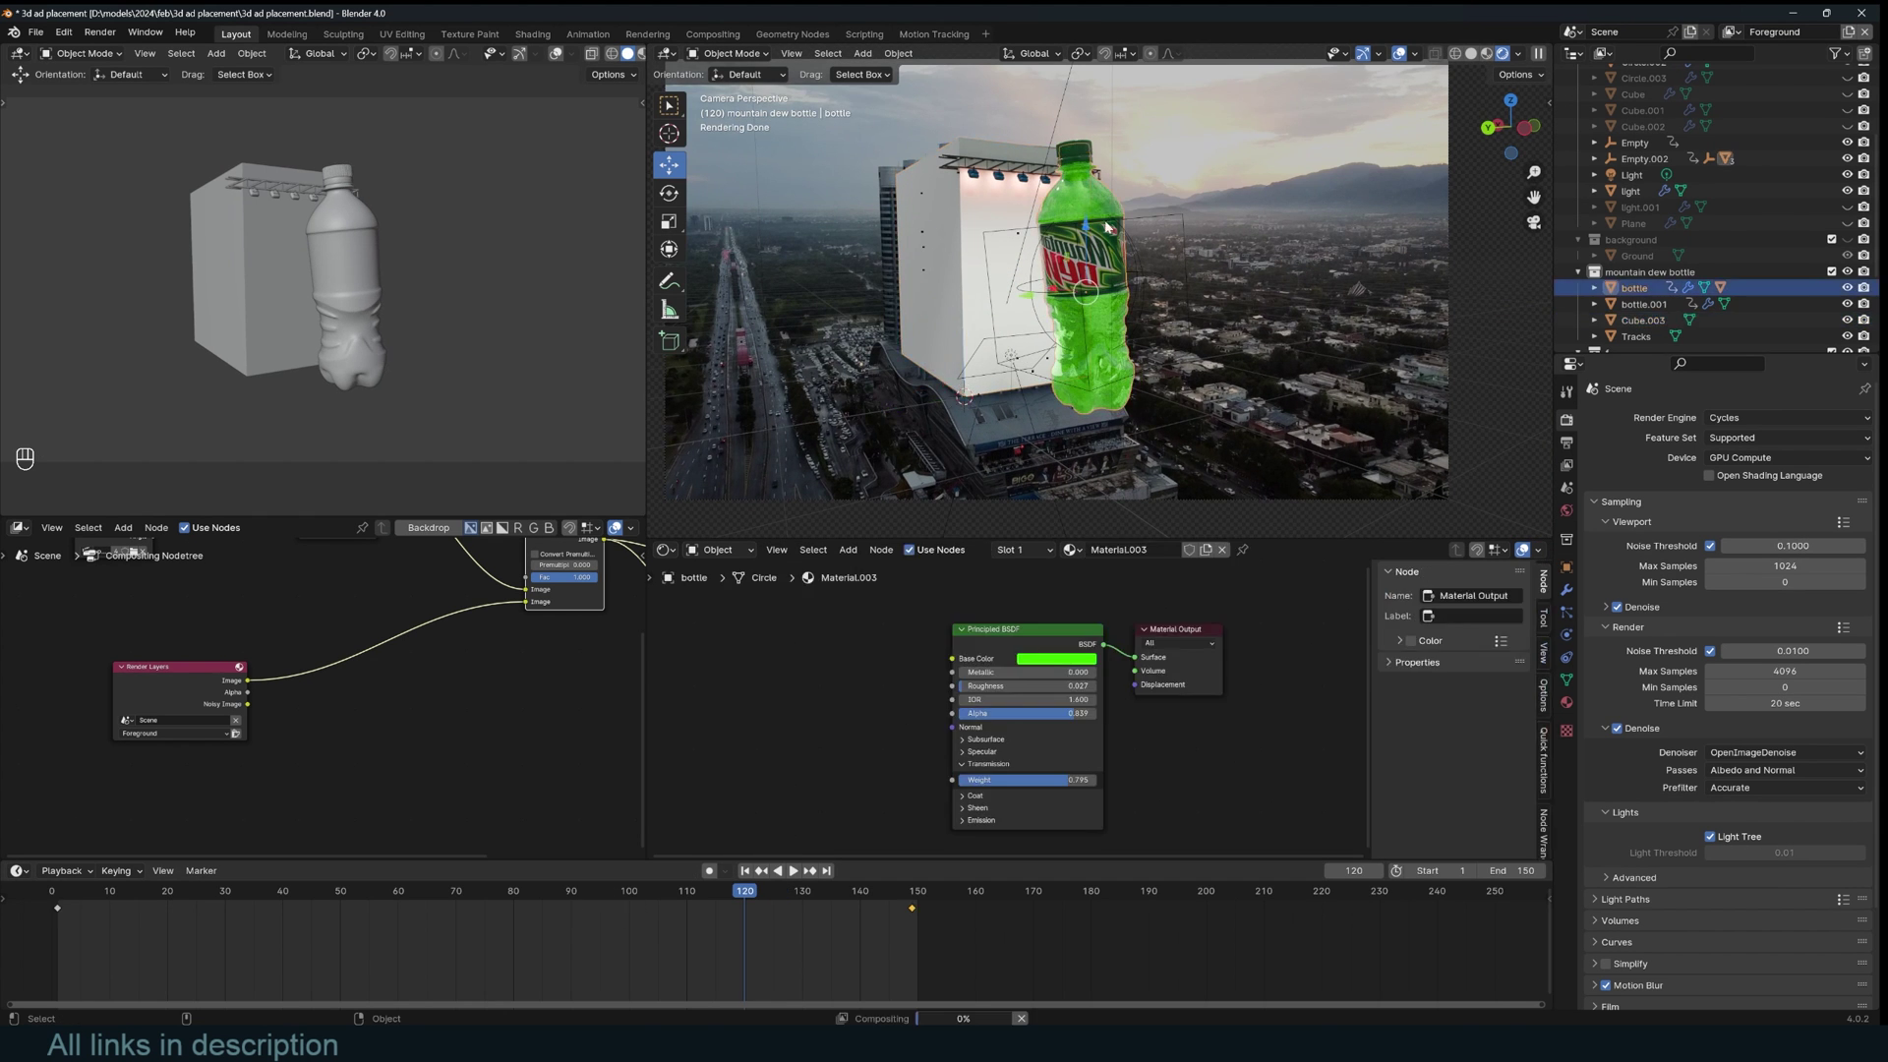
left_click(909, 215)
key("Tab")
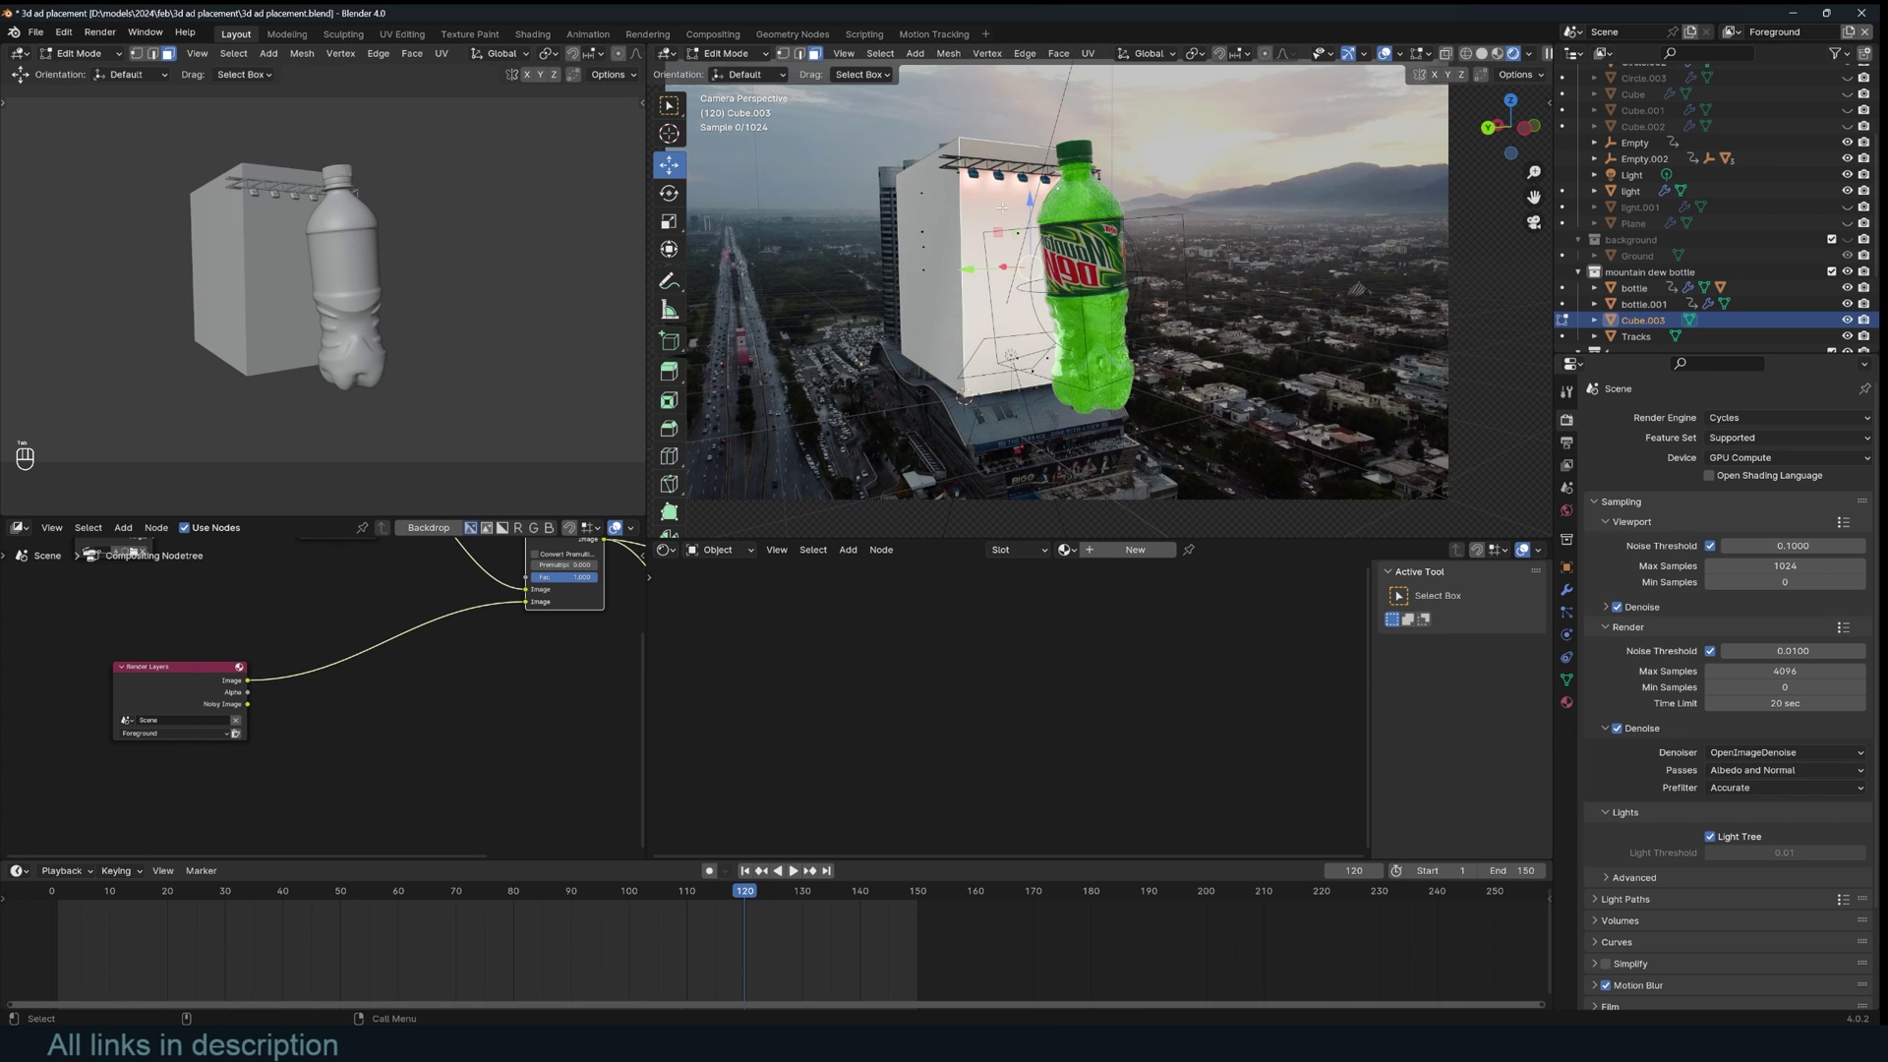
key("x")
left_click(997, 276)
key("Tab")
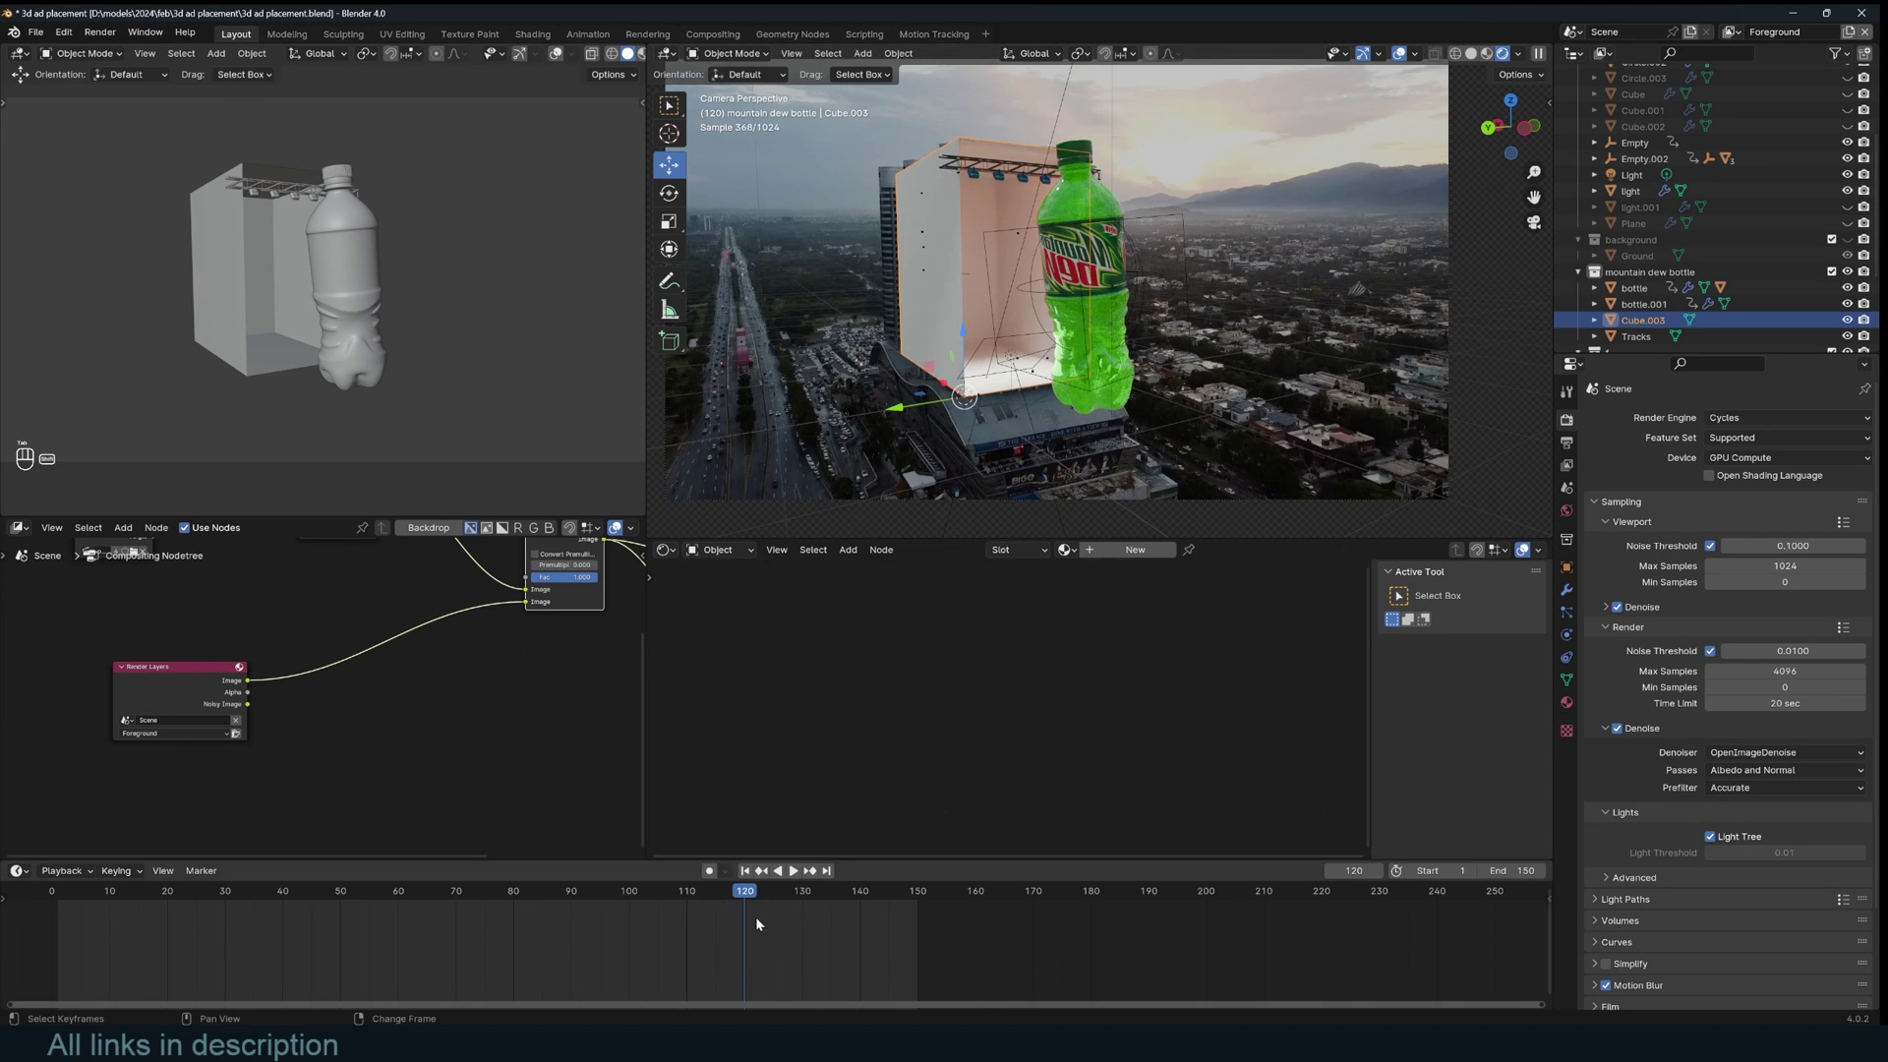
- Go to frame 108 and enable Shadow Catcher in the visibility settings of the open cube, Cube.003
key("space")
left_click_drag(850, 934, 675, 909)
key("space")
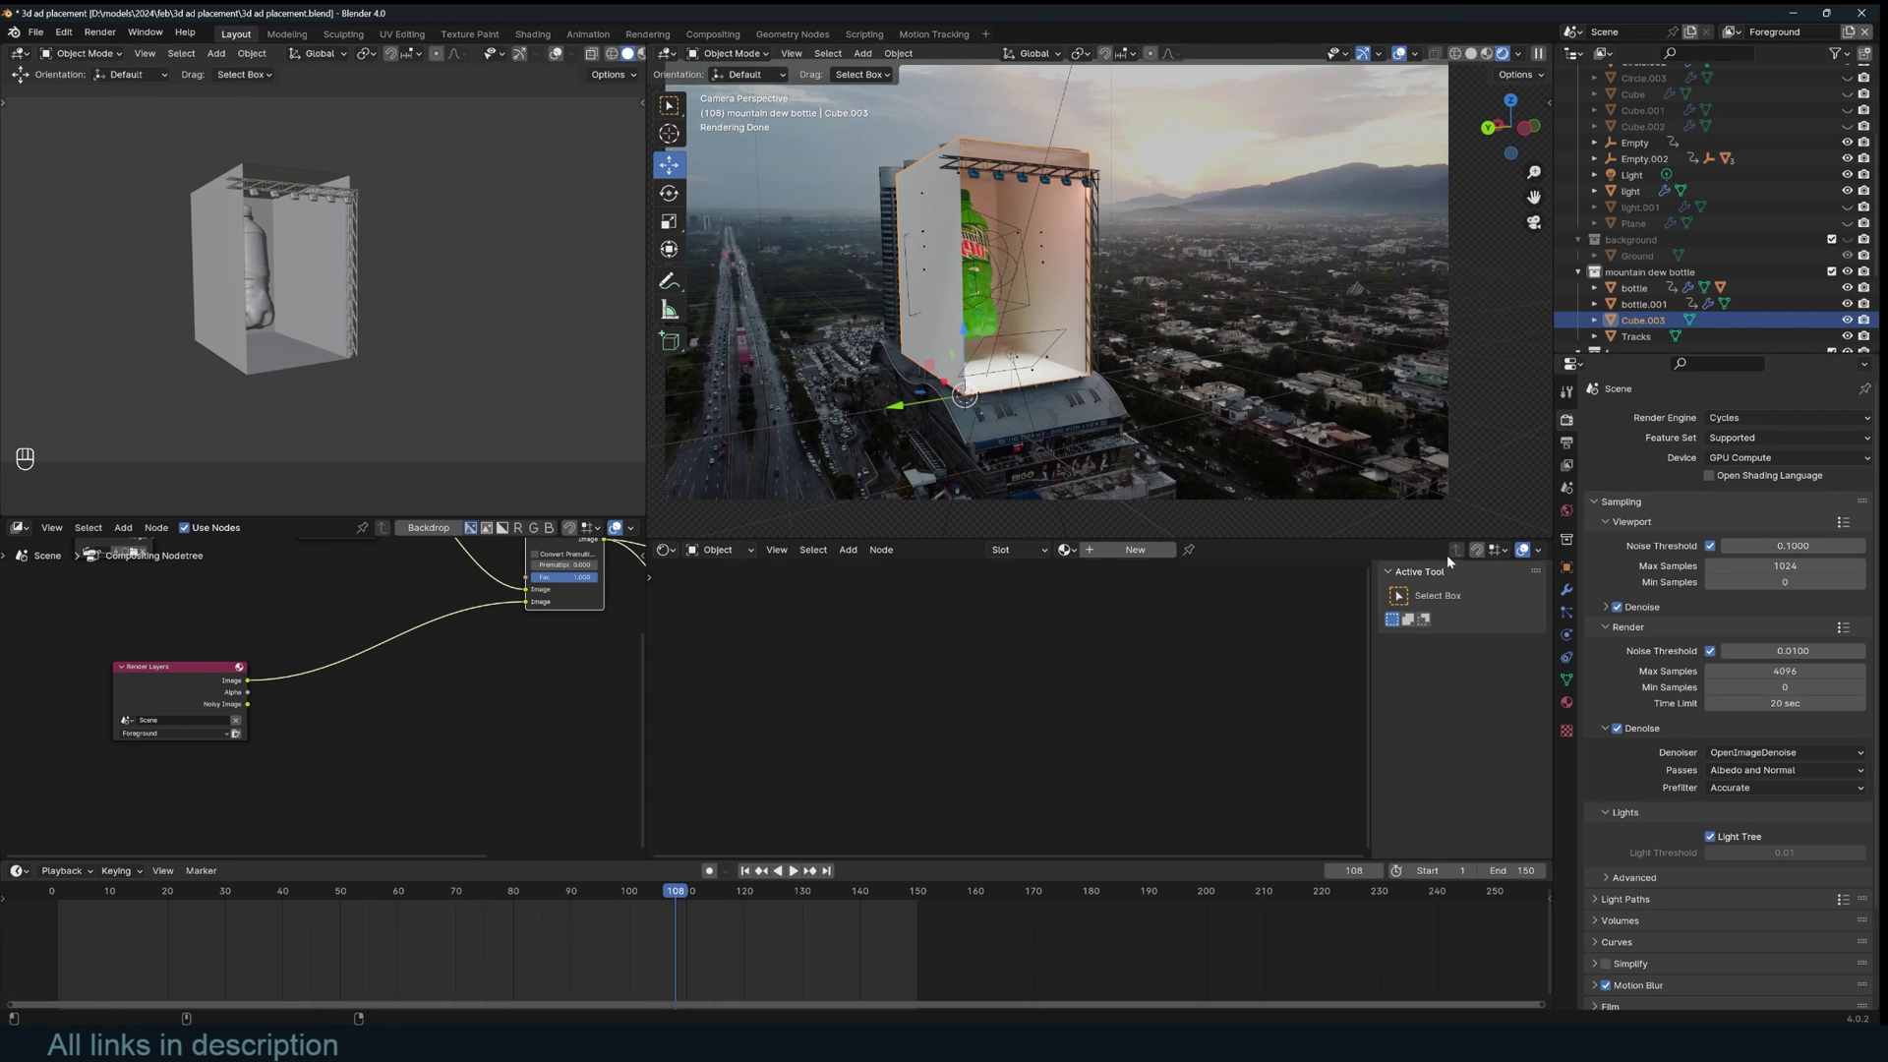
left_click(1566, 569)
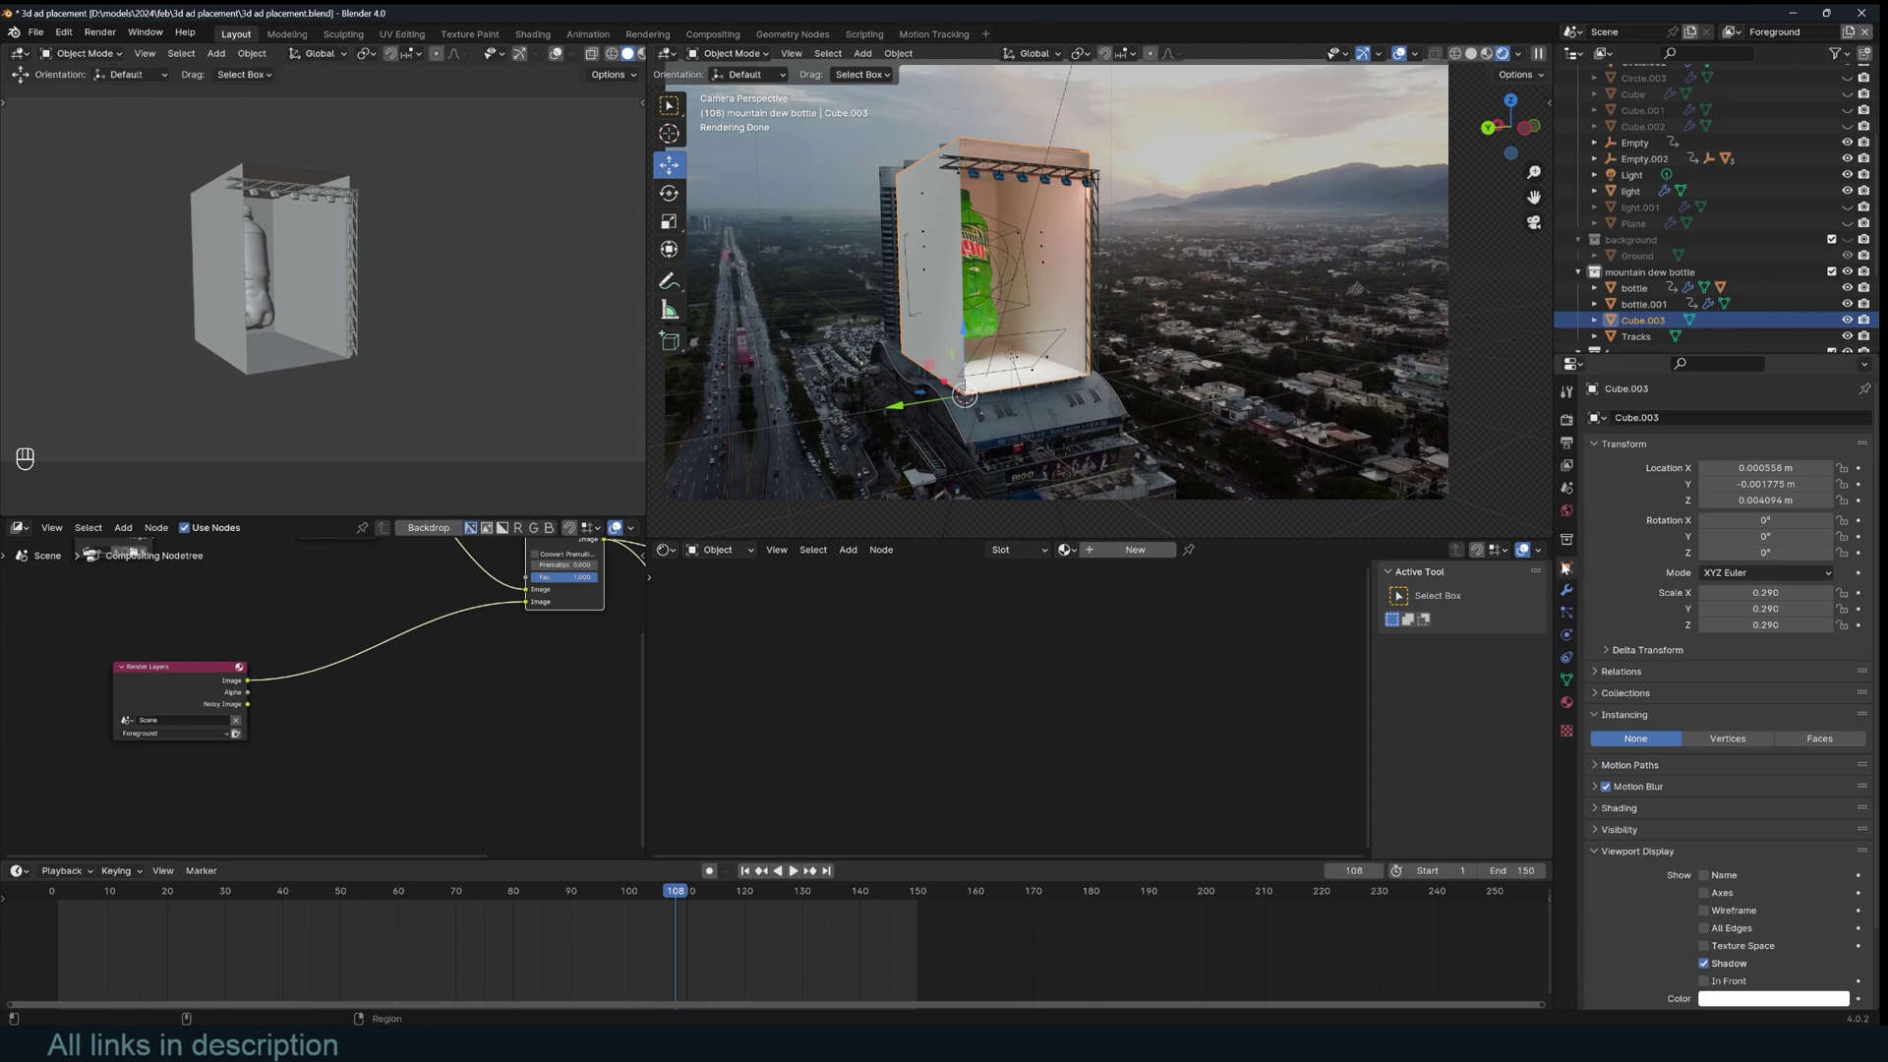
left_click(1620, 829)
scroll(1672, 787, "down", 5)
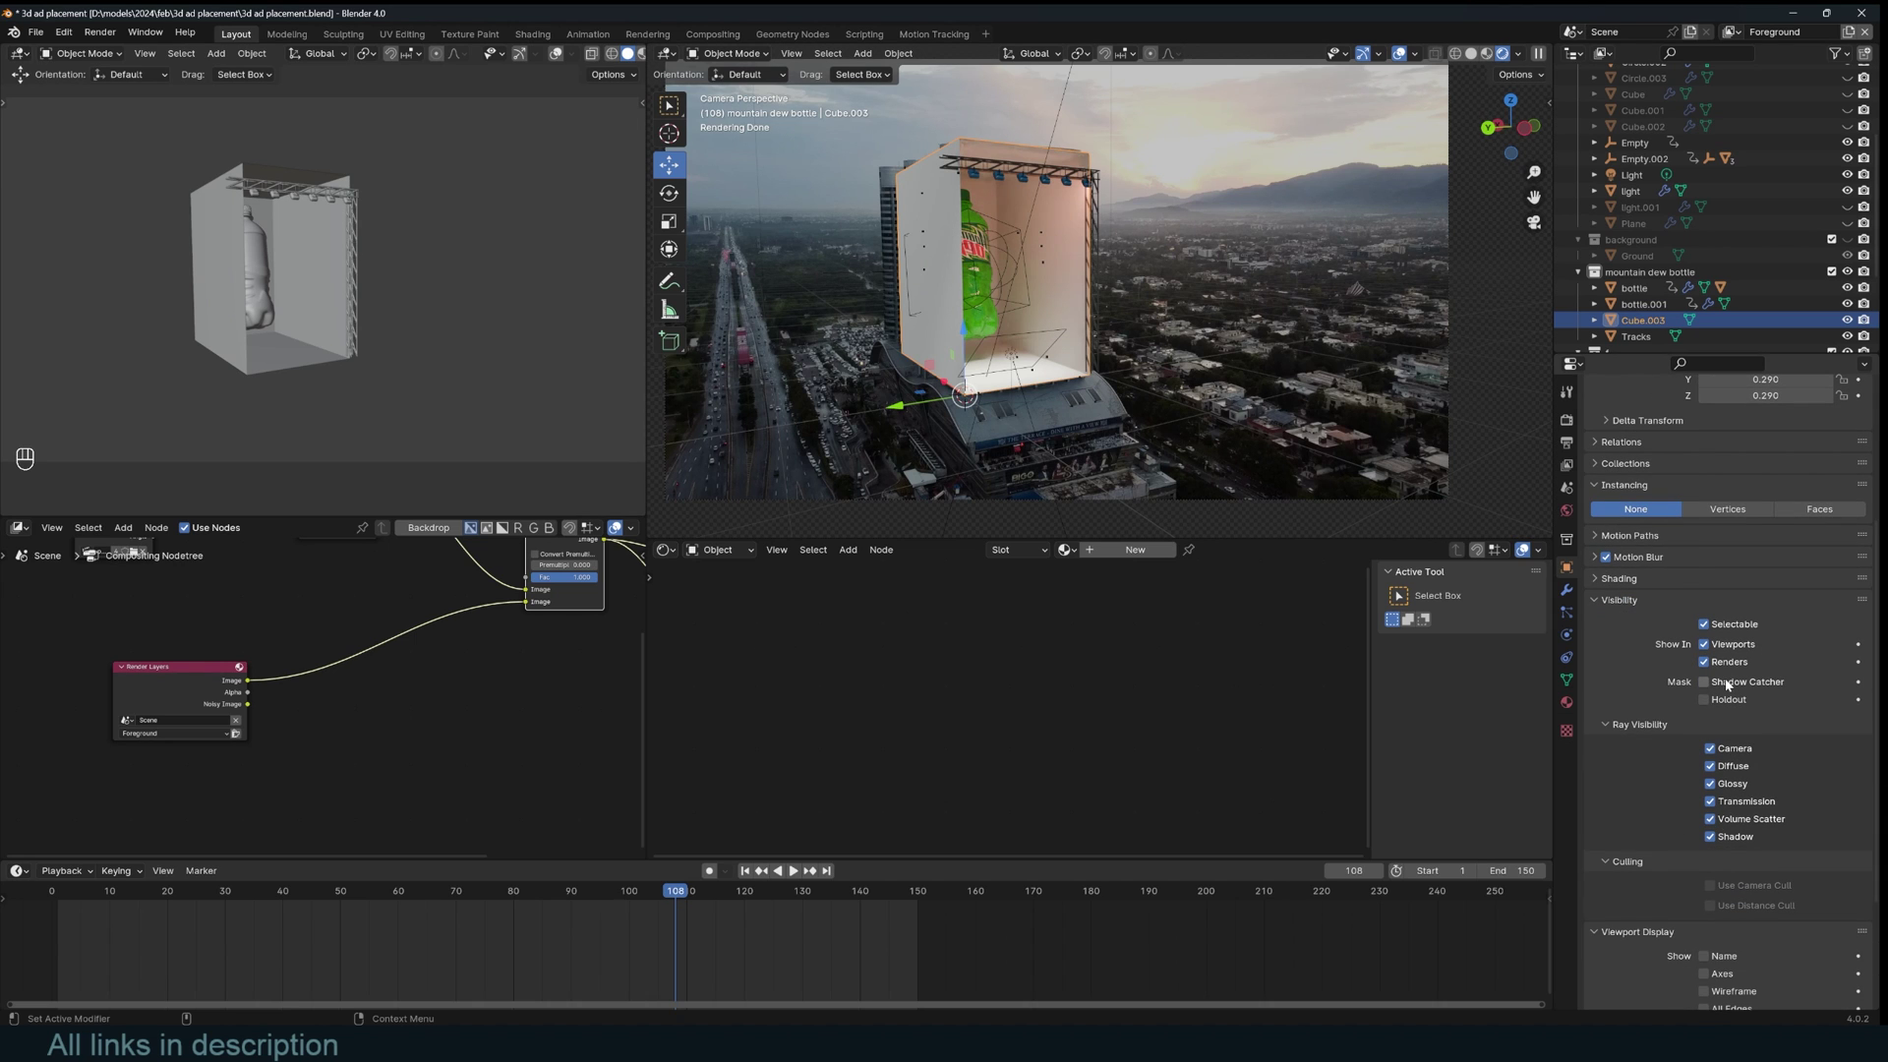
key("Home")
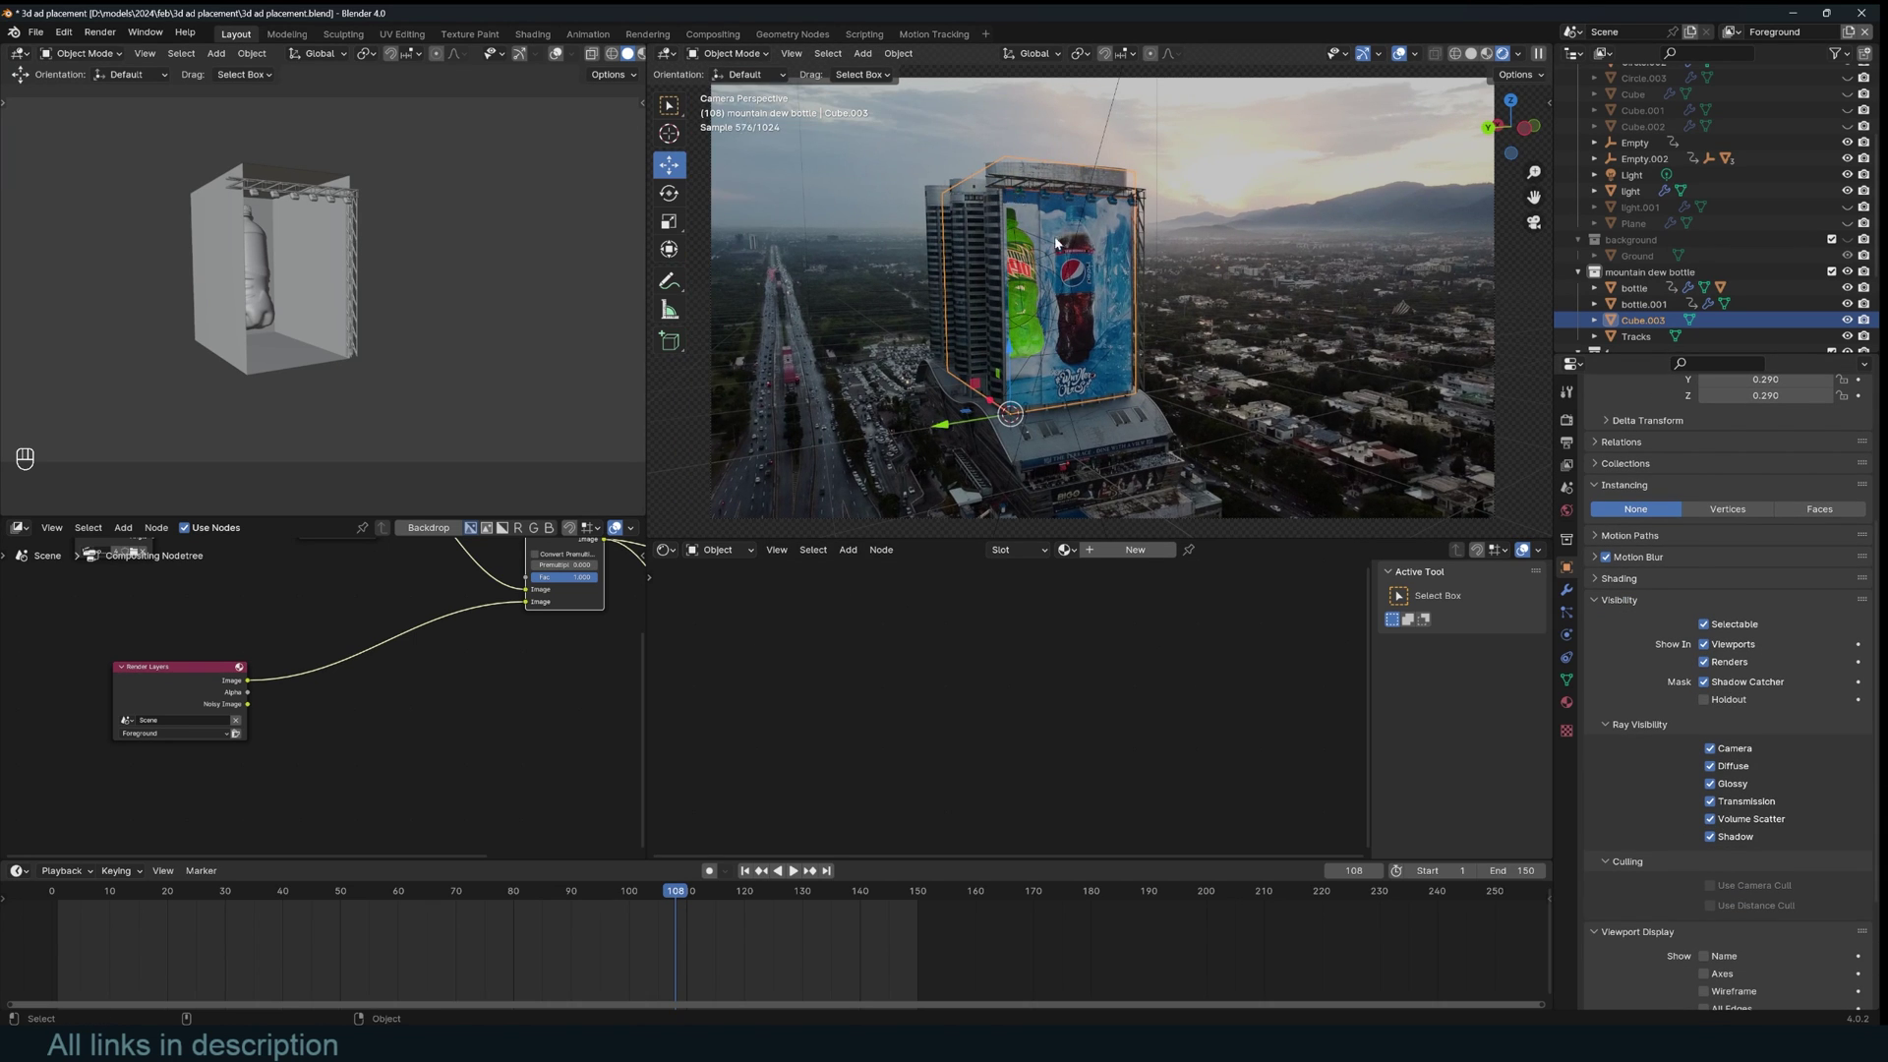
- Scrub the shot around frame 108 to check the shadow catcher cube and bottle against the footage
right_click_drag(642, 969, 693, 956, "shift")
left_click_drag(693, 962, 672, 948)
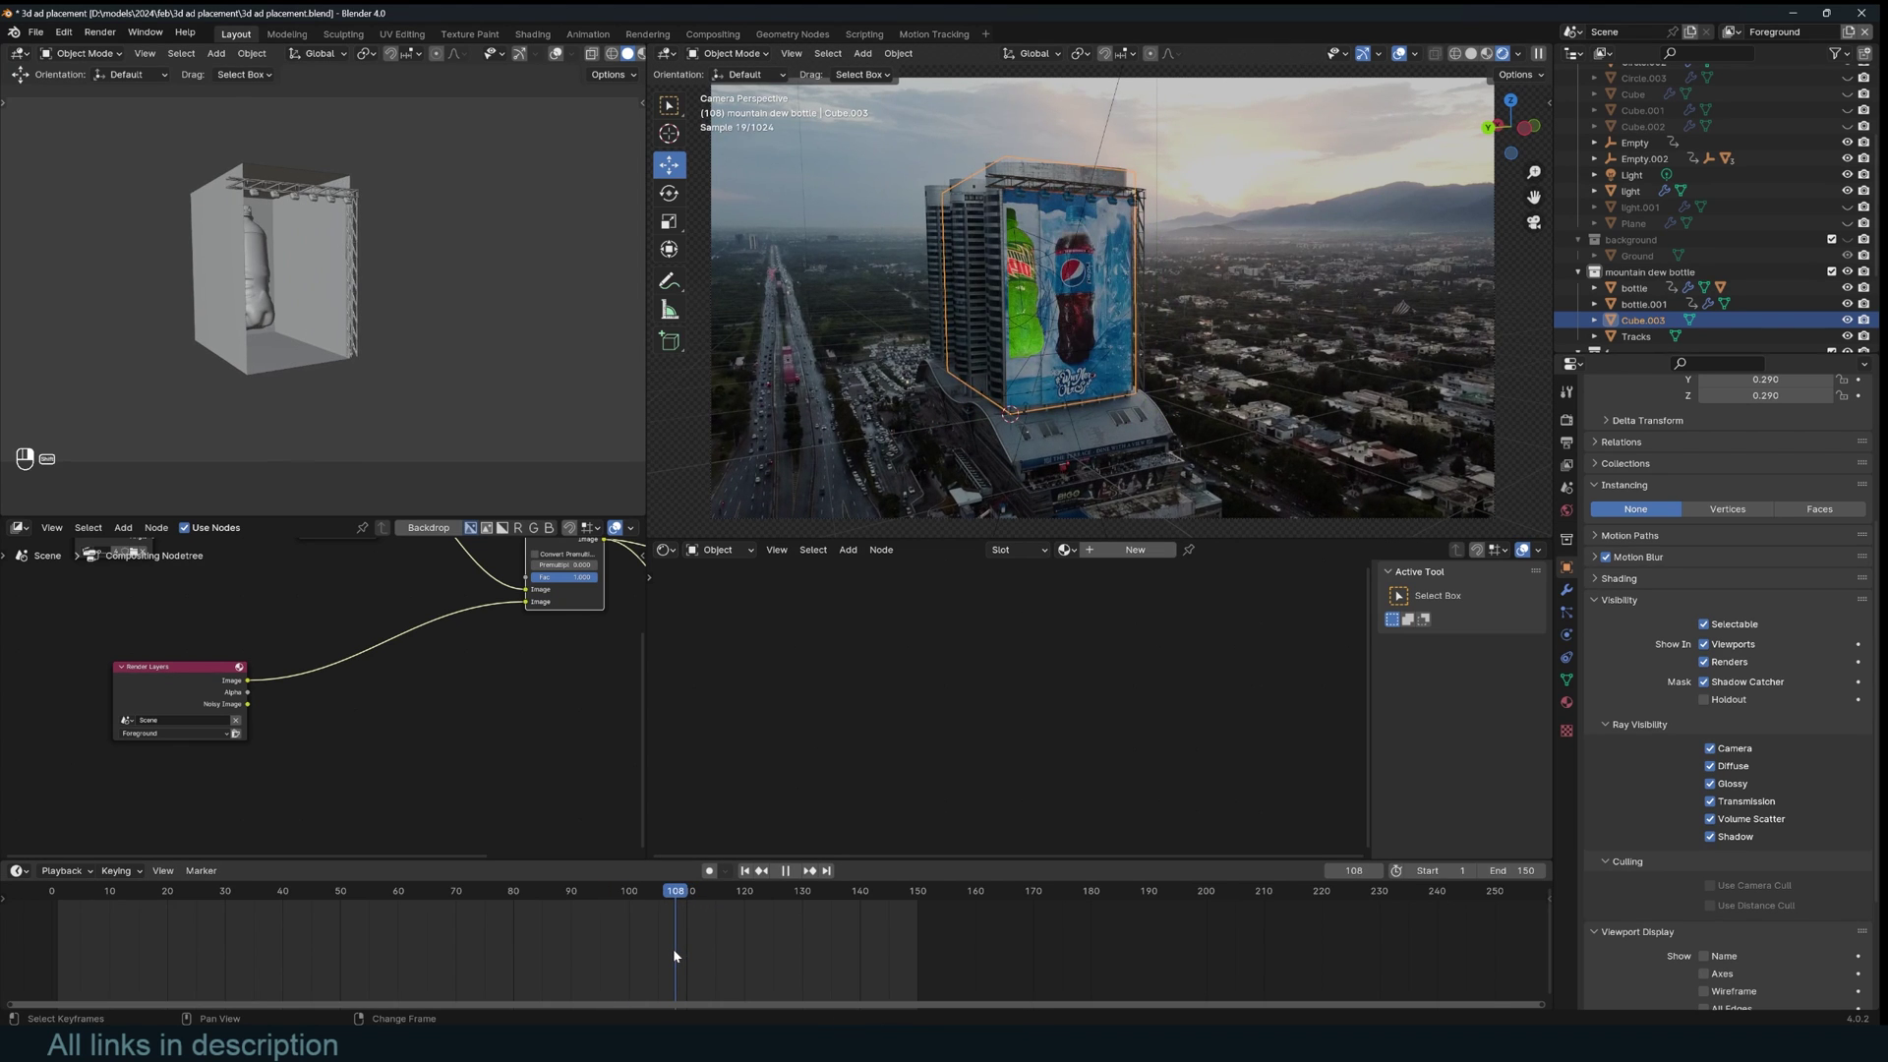
key("space")
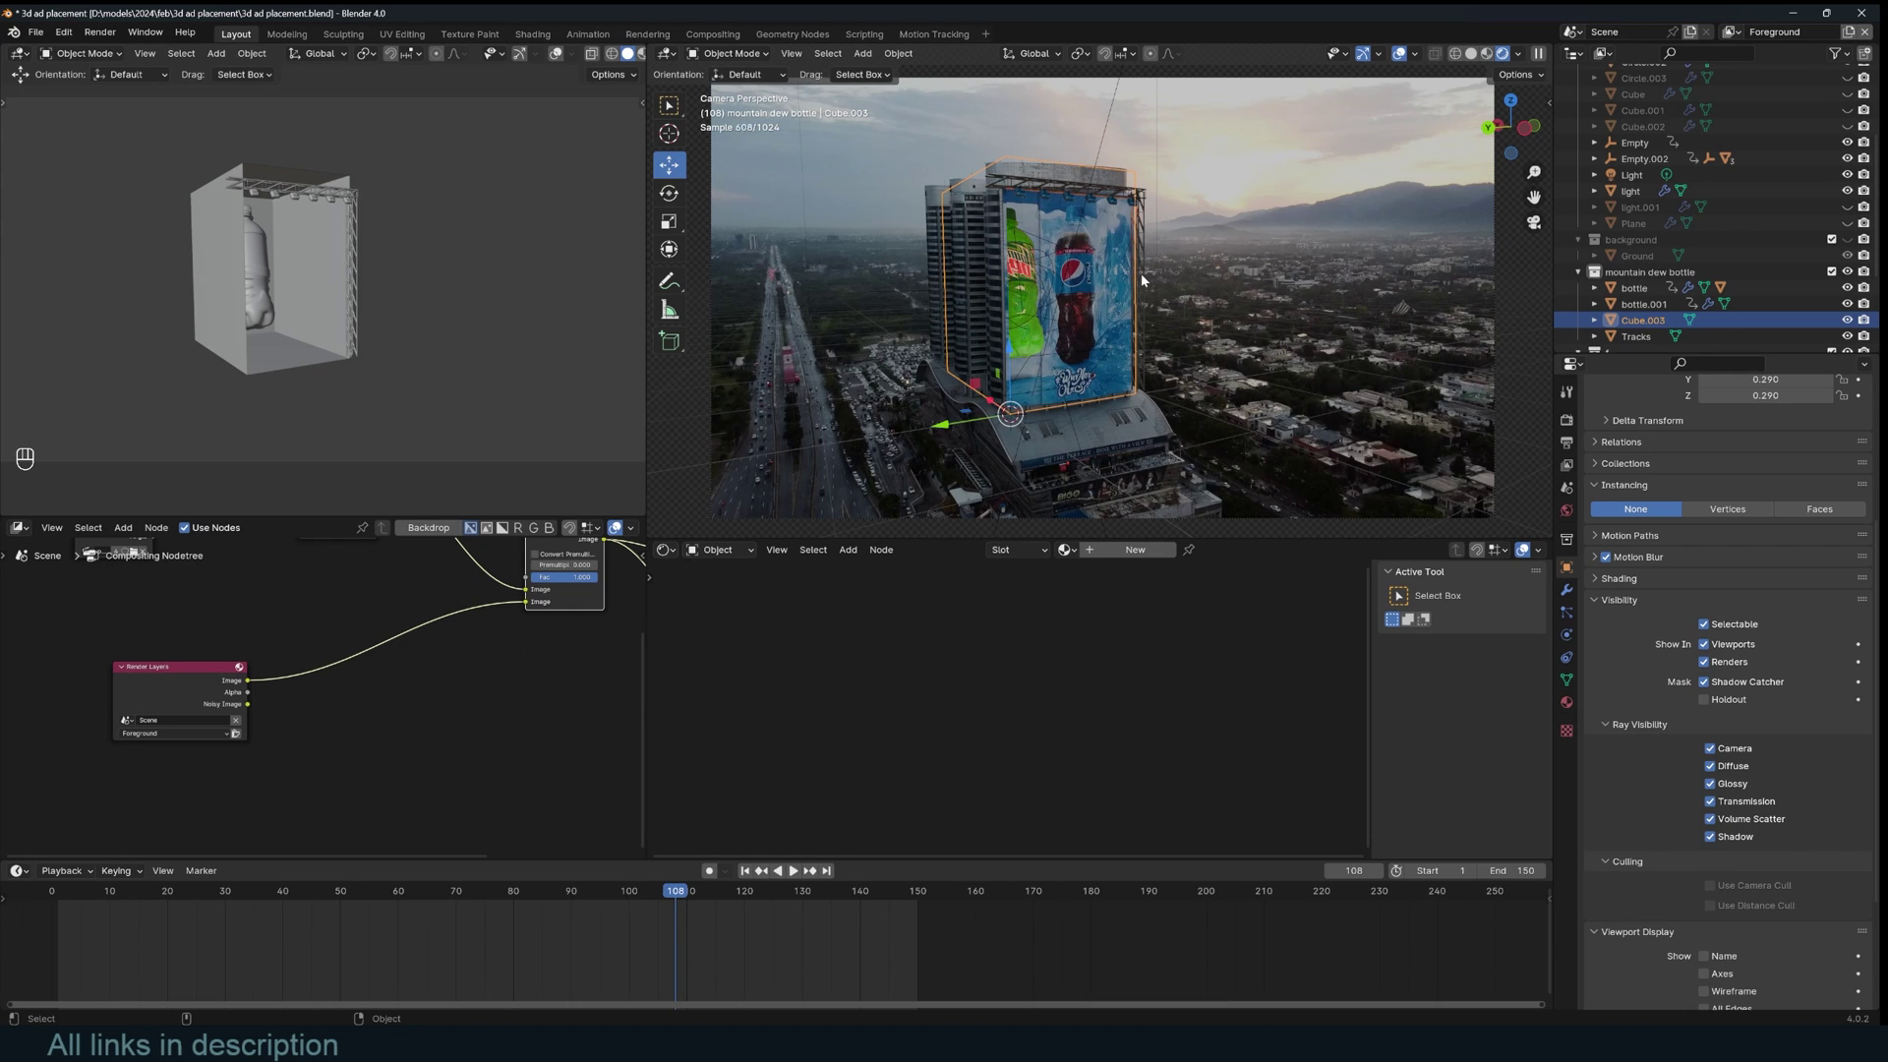
- Duplicate the shadow catcher cube and shrink the copy's mesh inward about 0.04 m with Shrink/Fatten
key("shift")
key("shift+d")
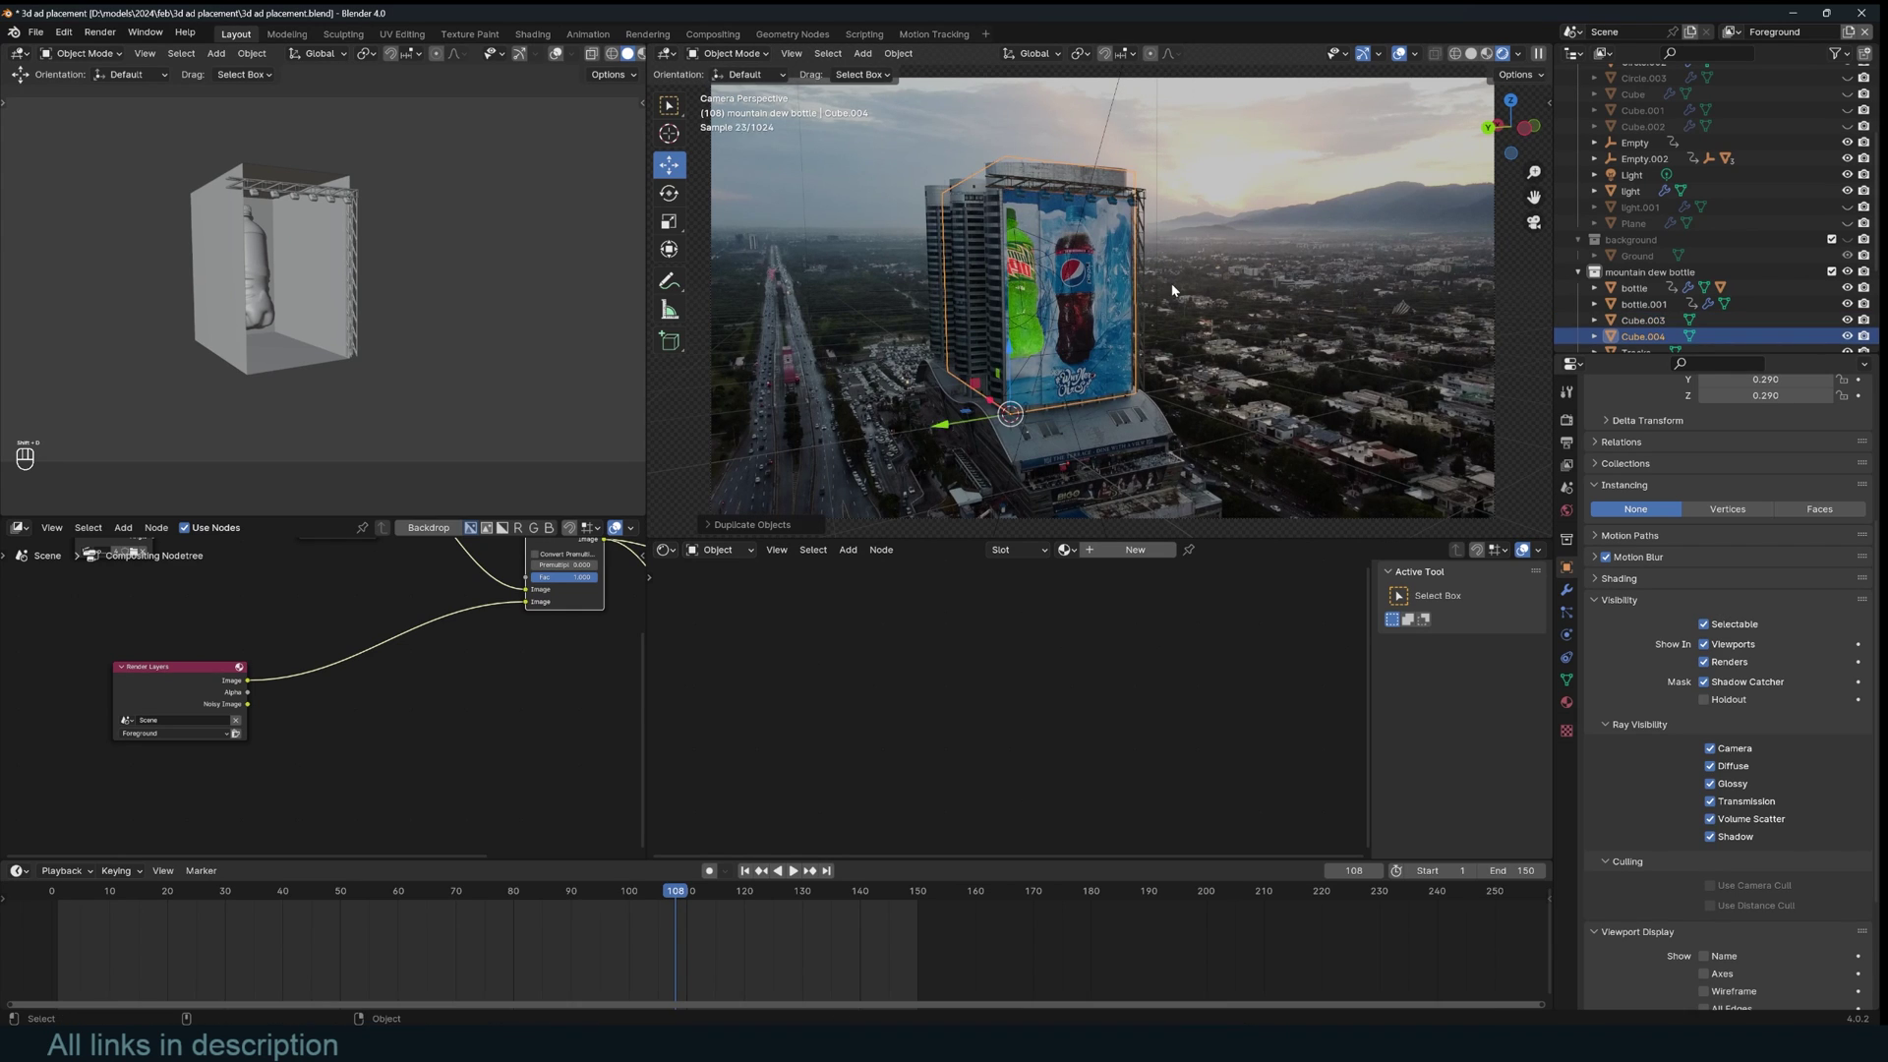
key("Tab")
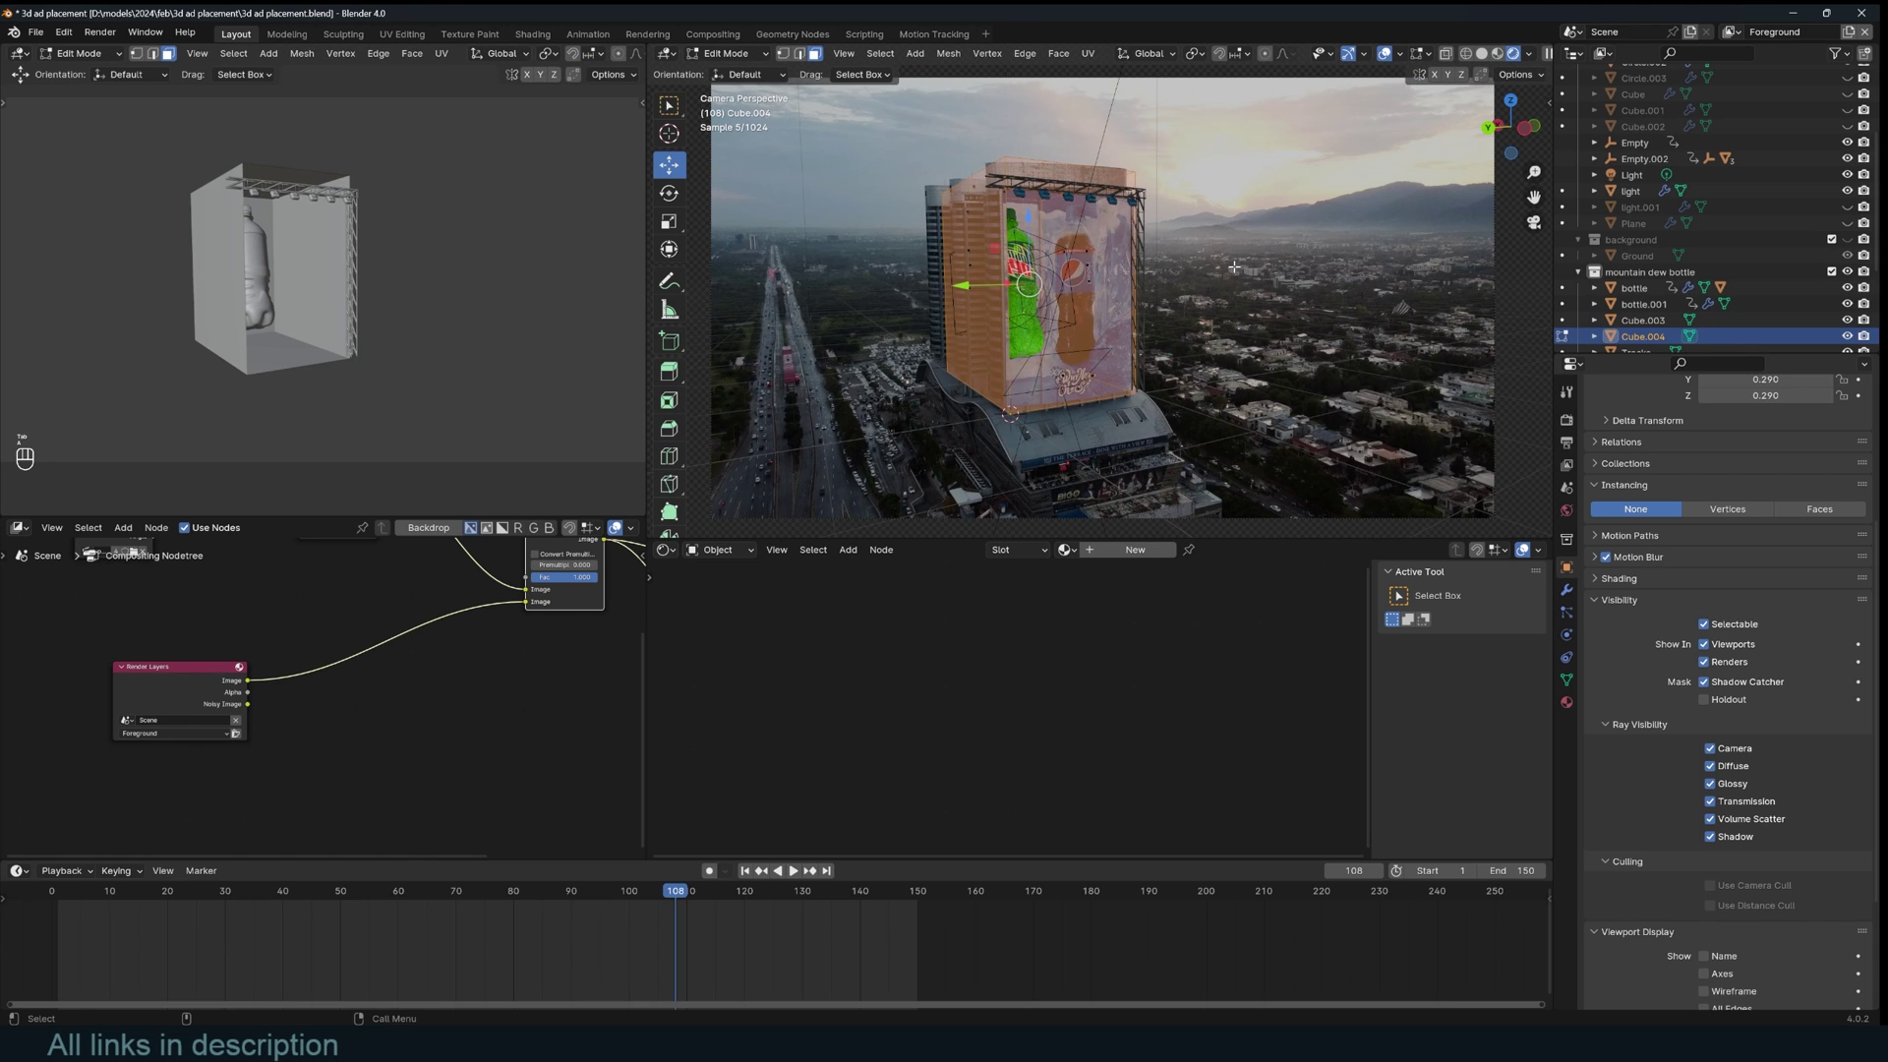
key("alt+s")
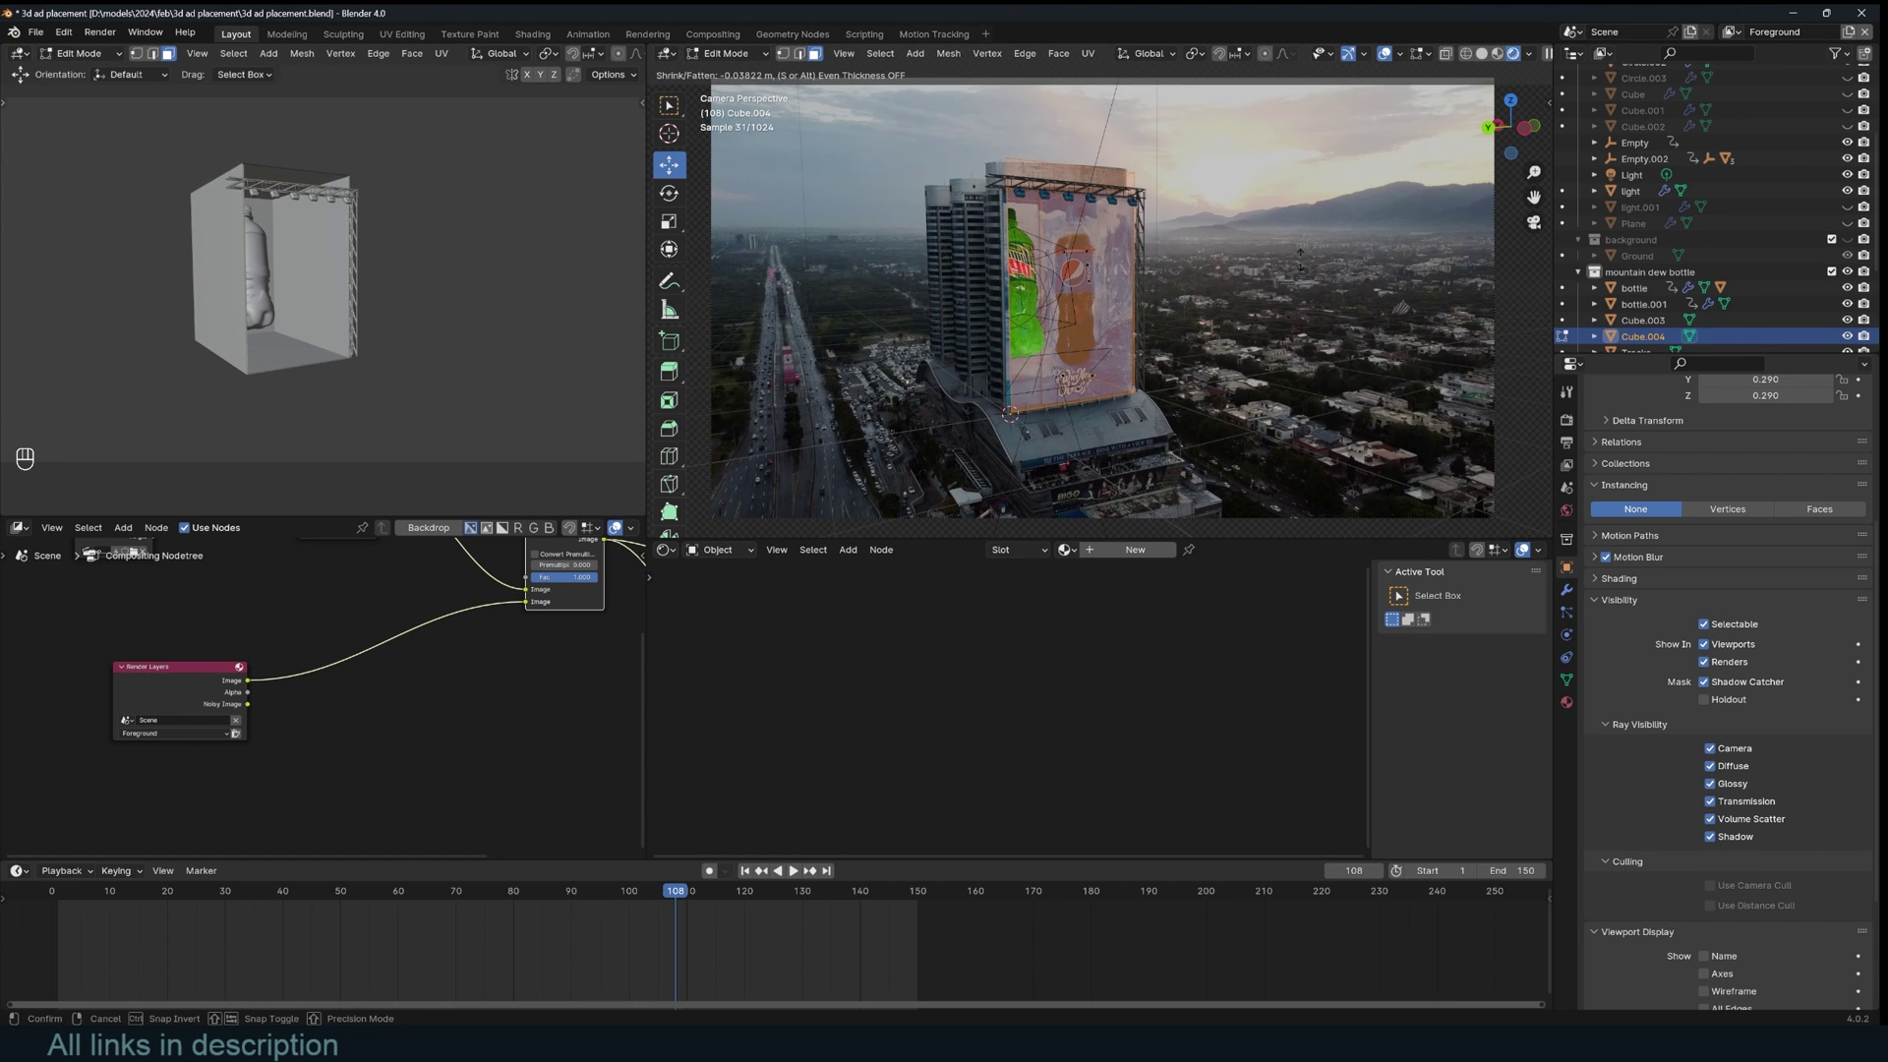
left_click(1300, 259)
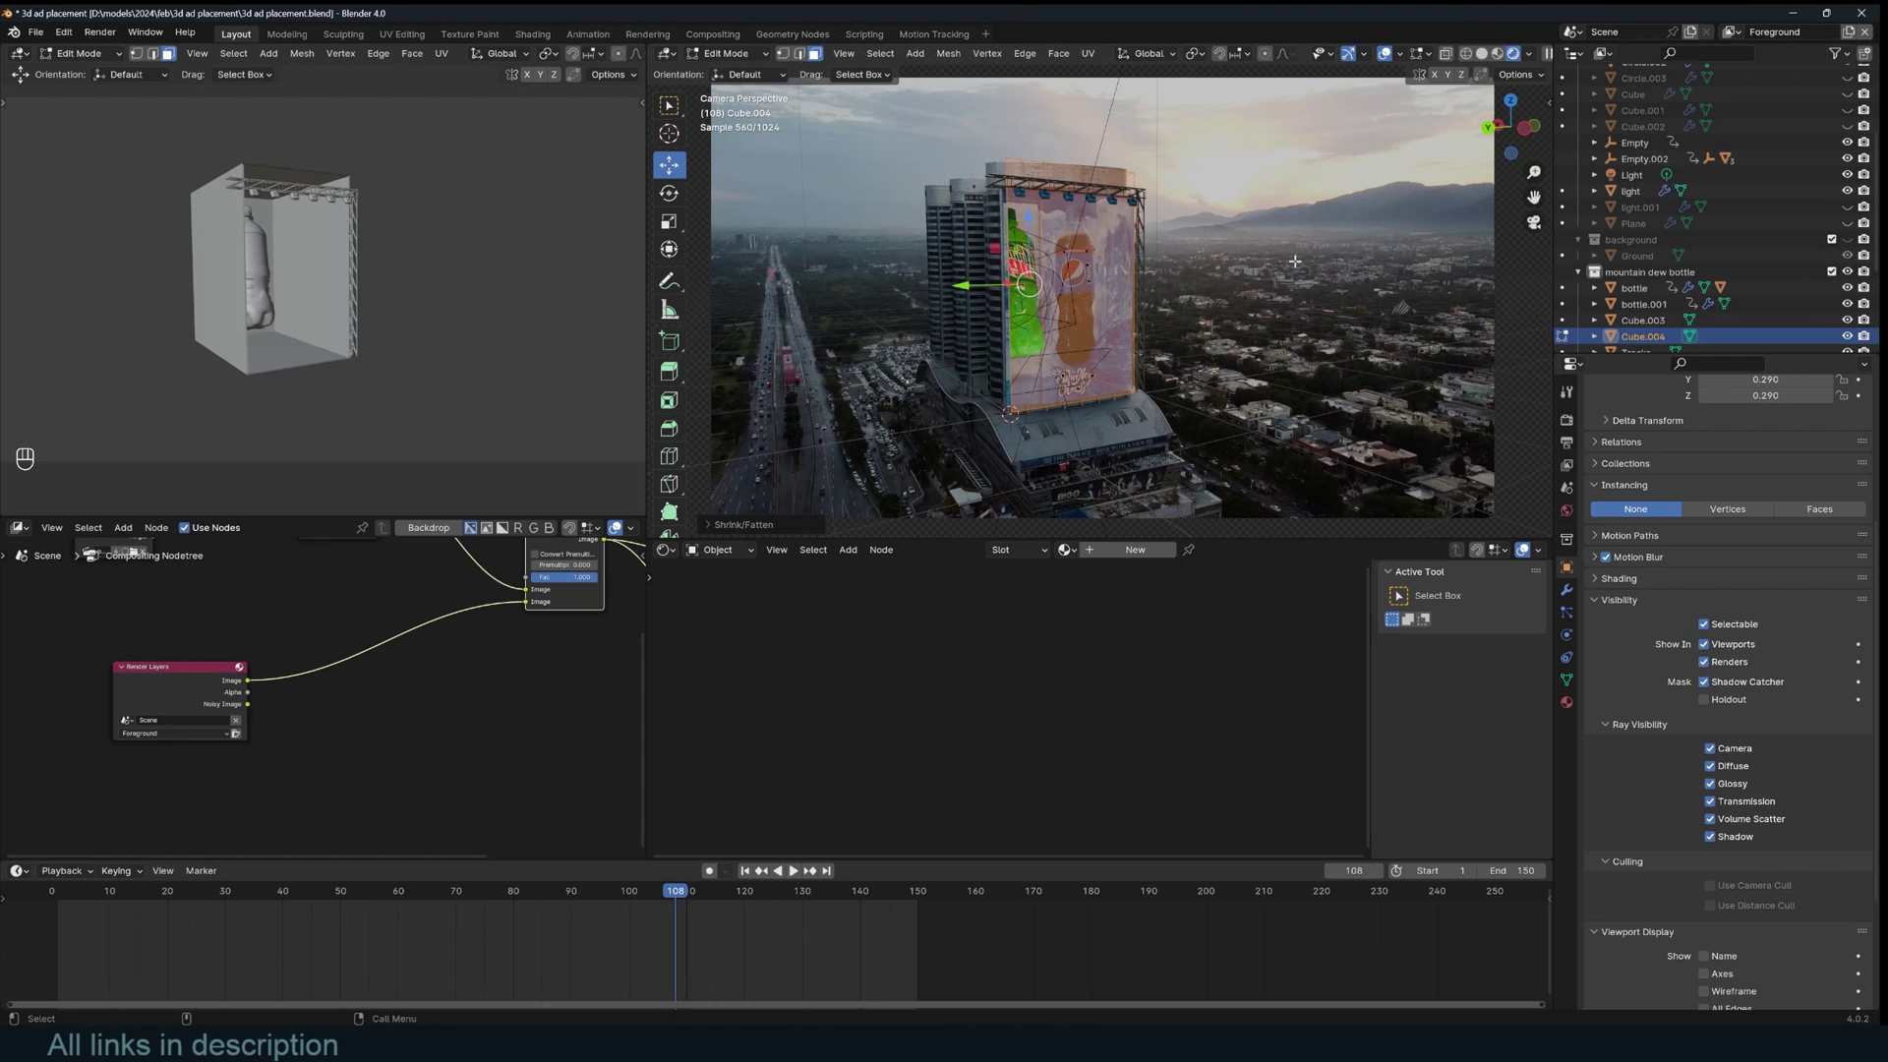
key("Tab")
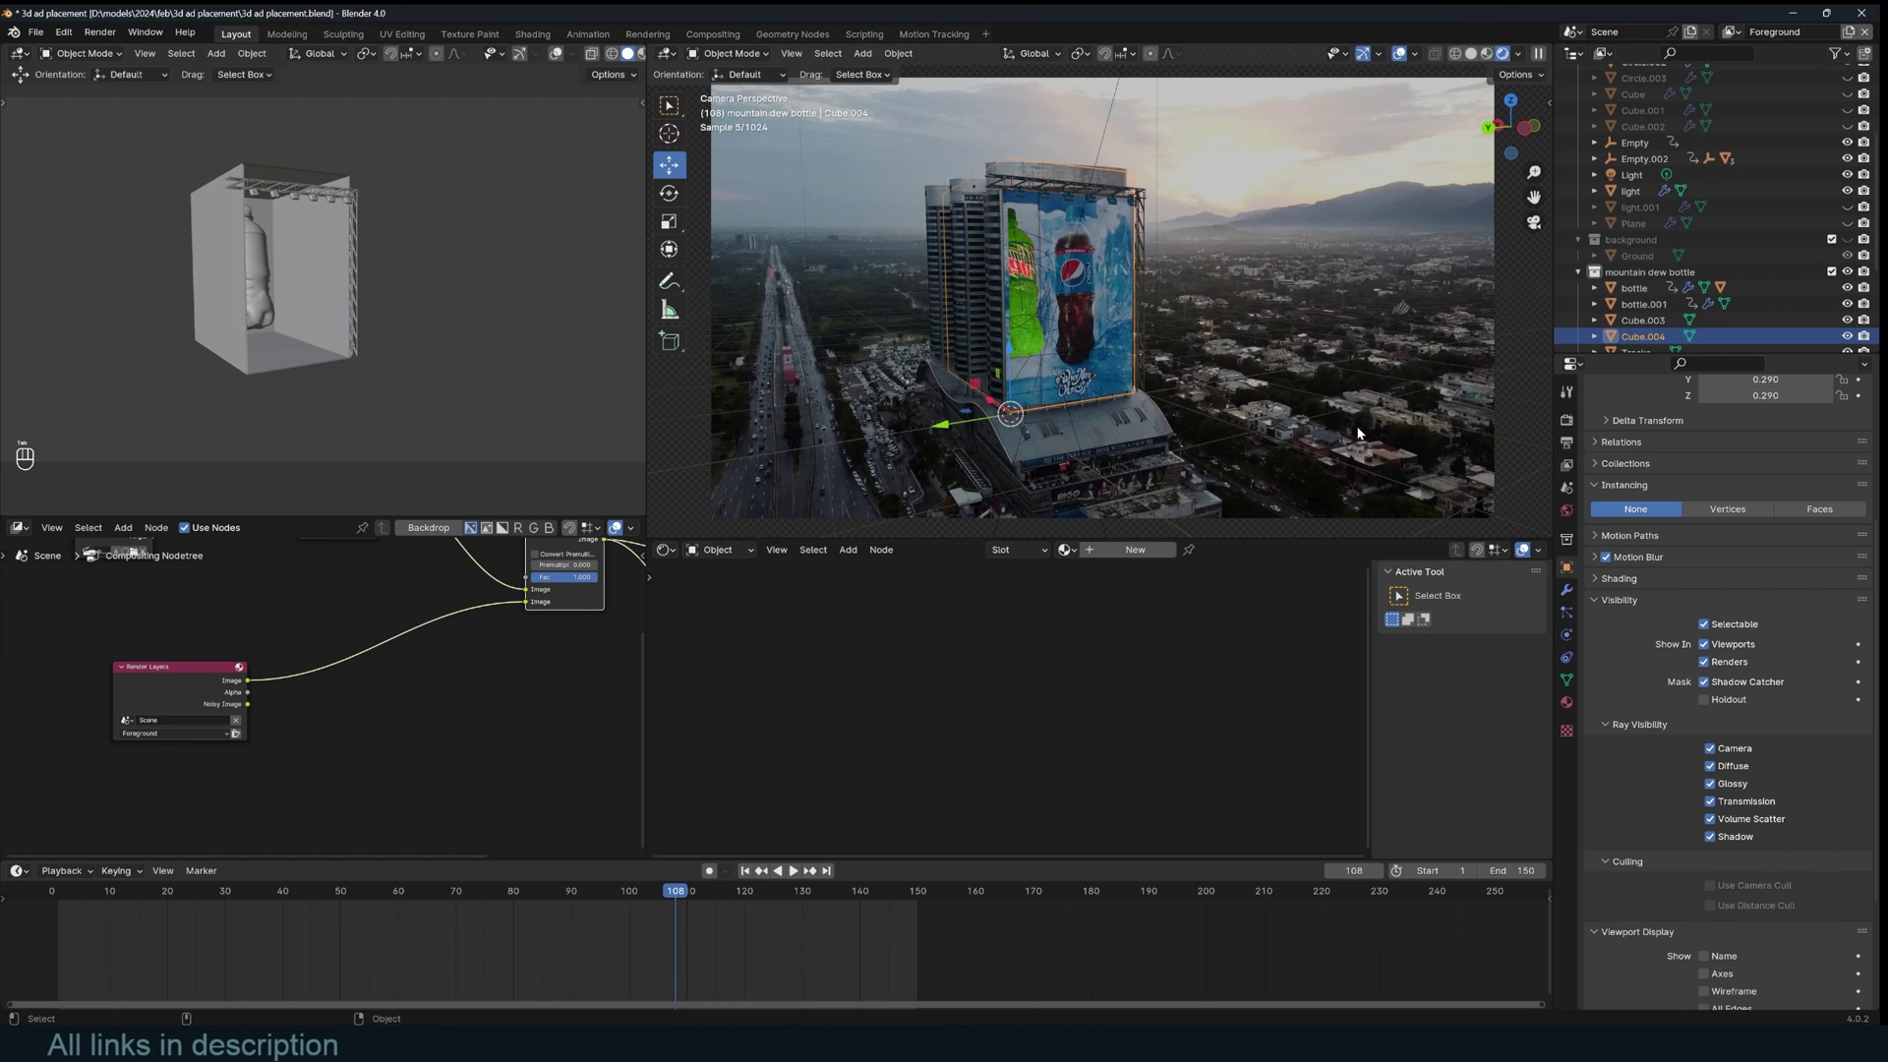
- Turn off Shadow Catcher for the duplicated inner cube and check it through the camera
left_click(1704, 682)
key("alt+a")
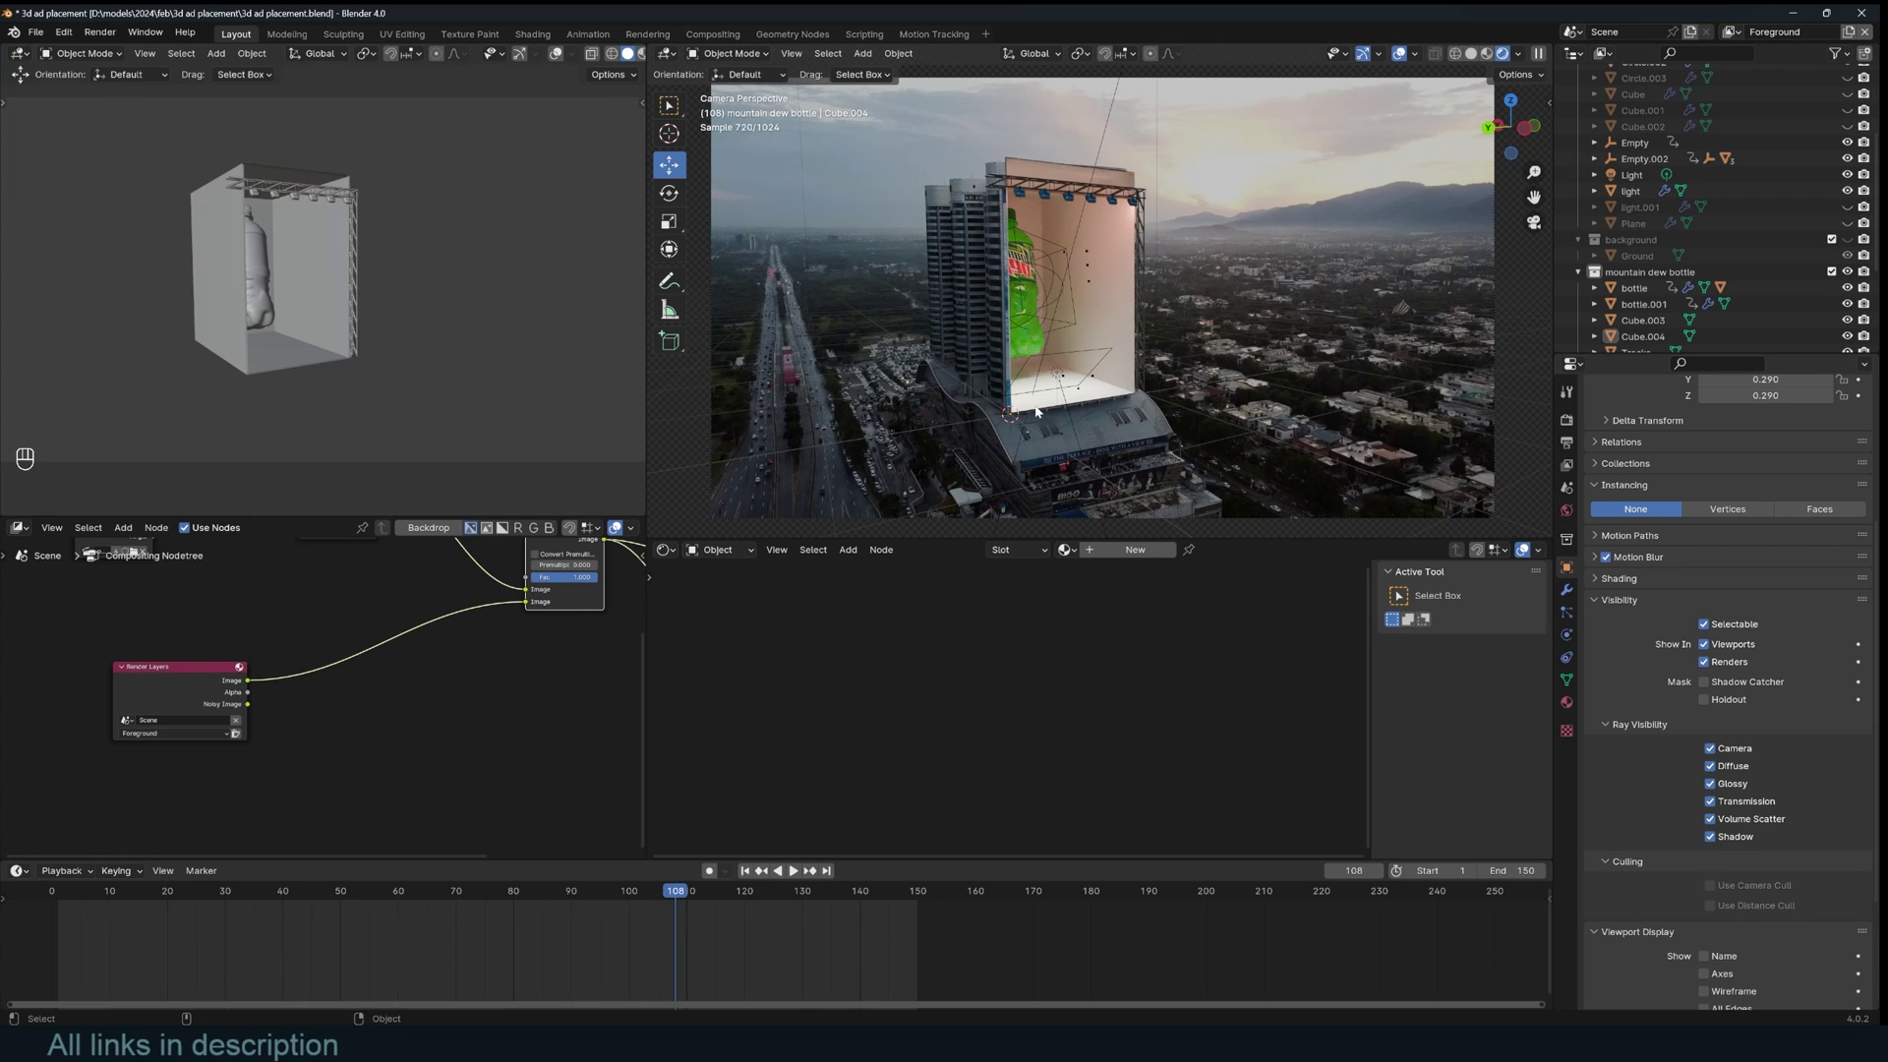
middle_click_drag(1268, 252, 1292, 315)
key("KP_0")
- Give the inner cube a new material with an orange base color
left_click(1112, 255)
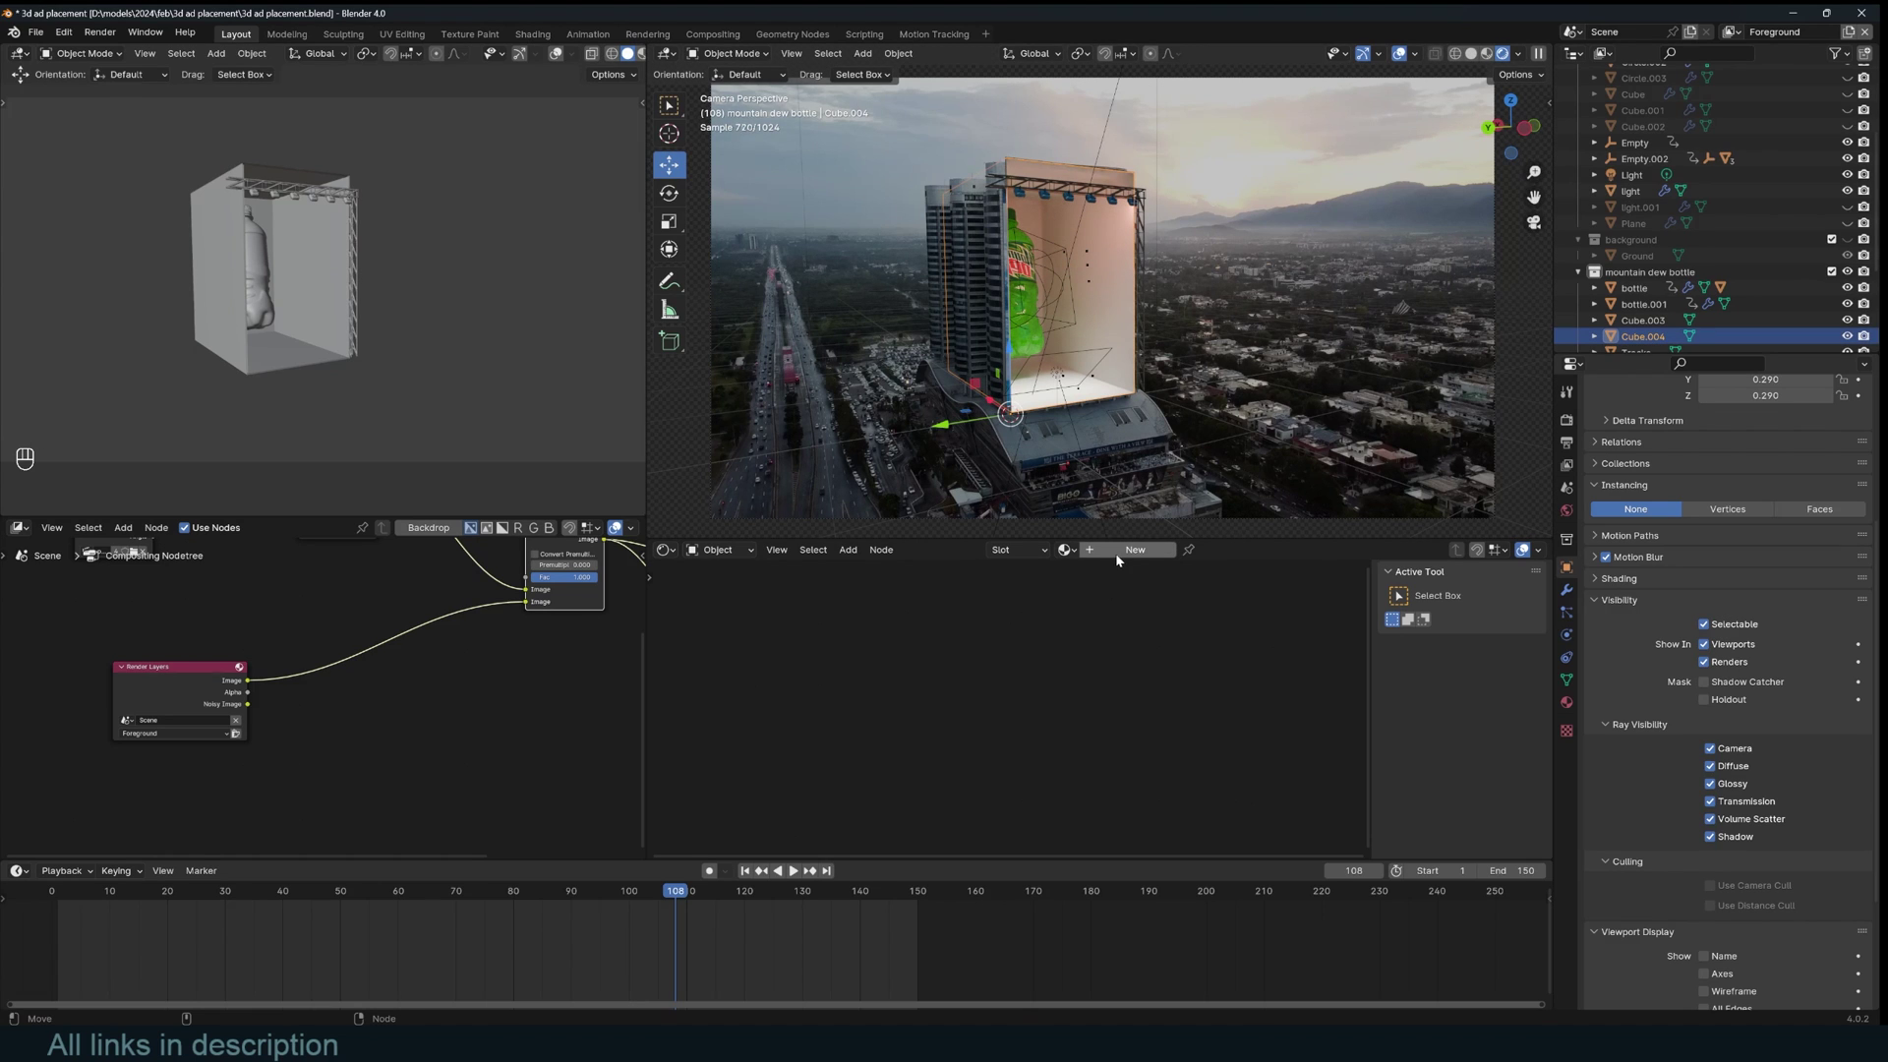
left_click(1118, 559)
left_click(1057, 658)
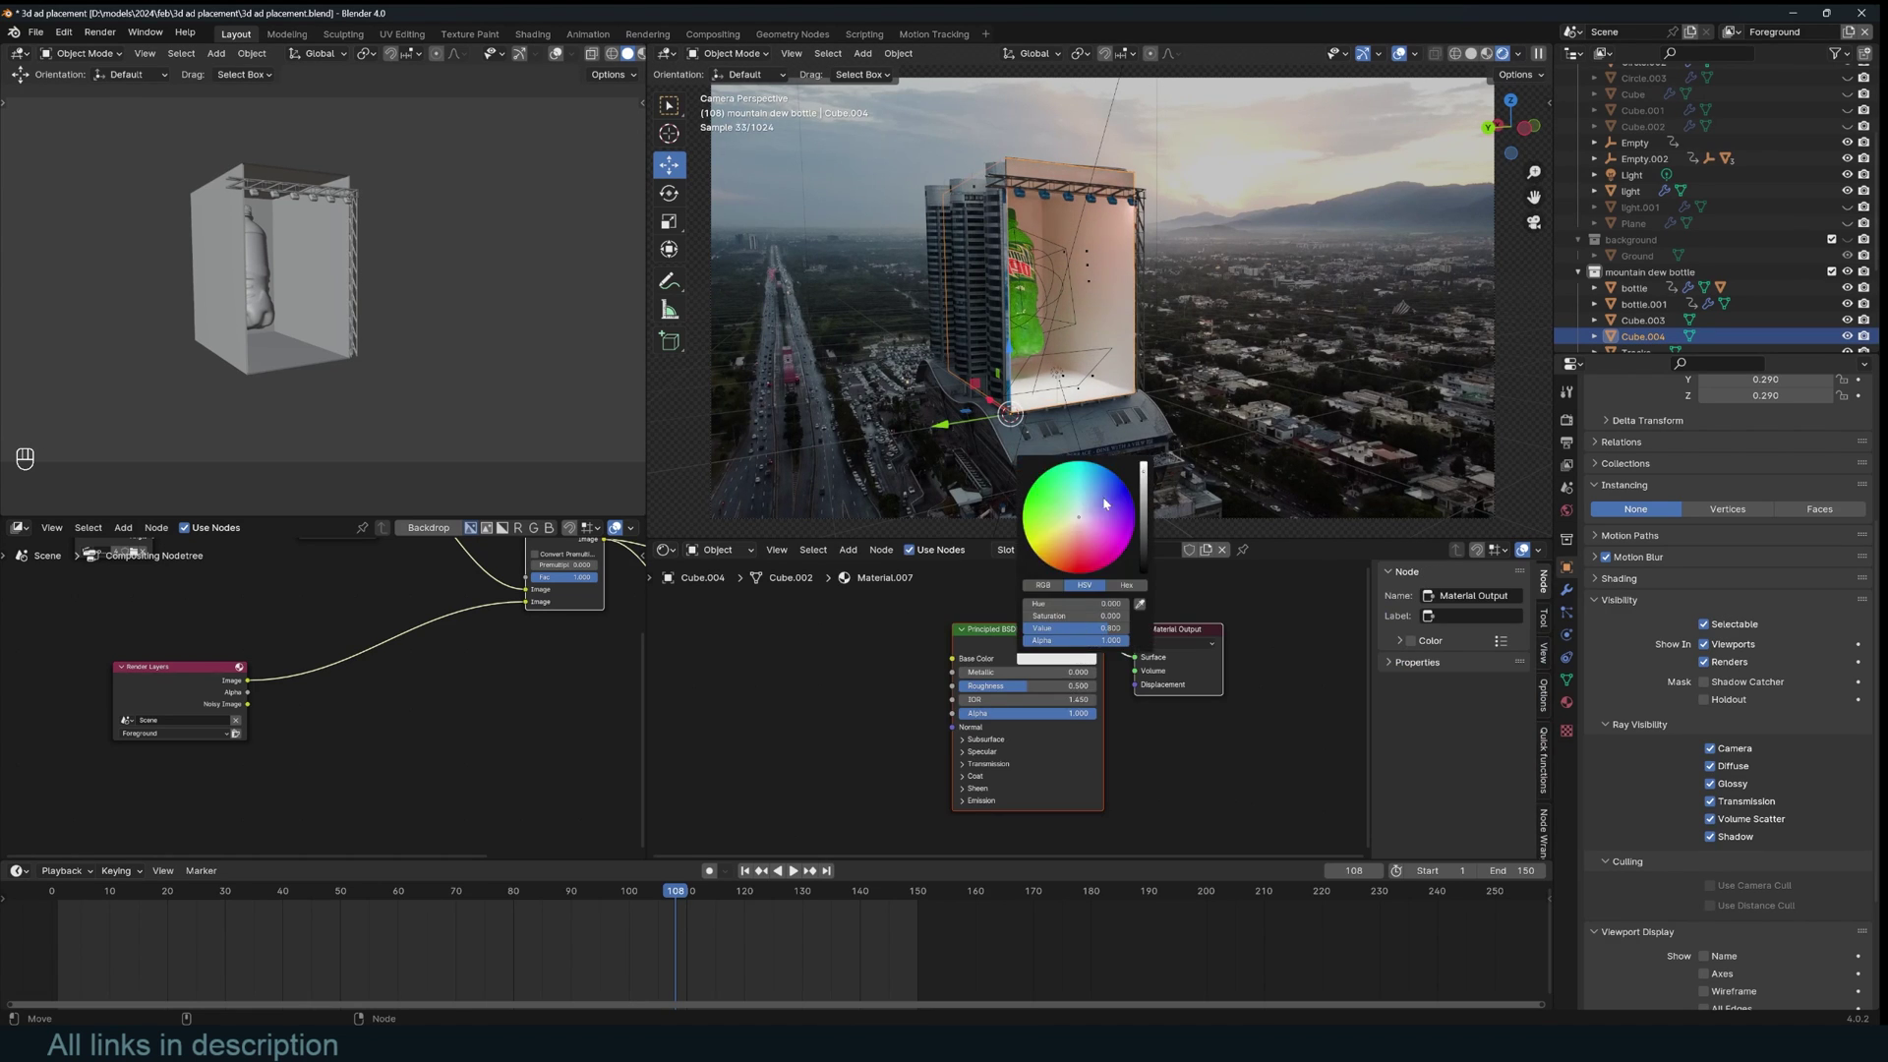
left_click_drag(1104, 503, 1044, 539)
middle_click_drag(838, 691, 934, 670)
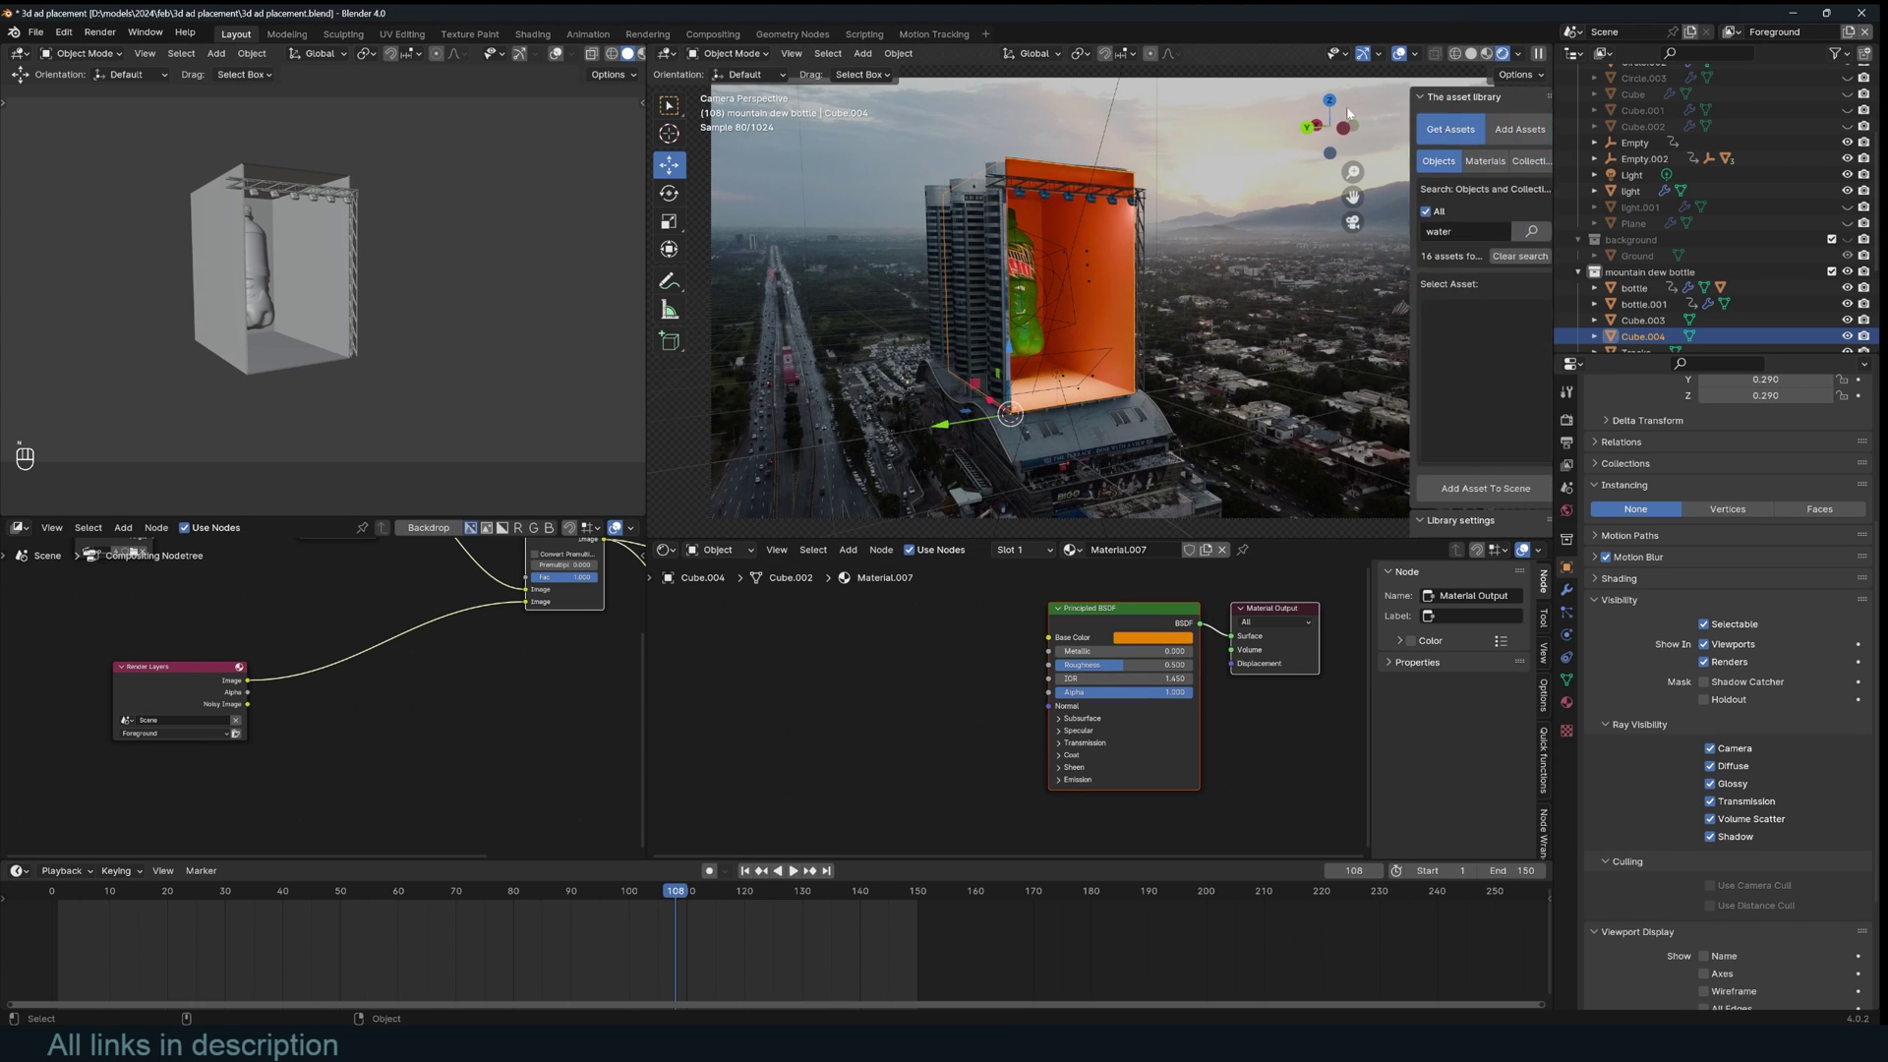
- Search the texture folders for "wood" and connect the wood-series-2 plank image to the inner cube material's Base Color
key("n")
left_click(1543, 499)
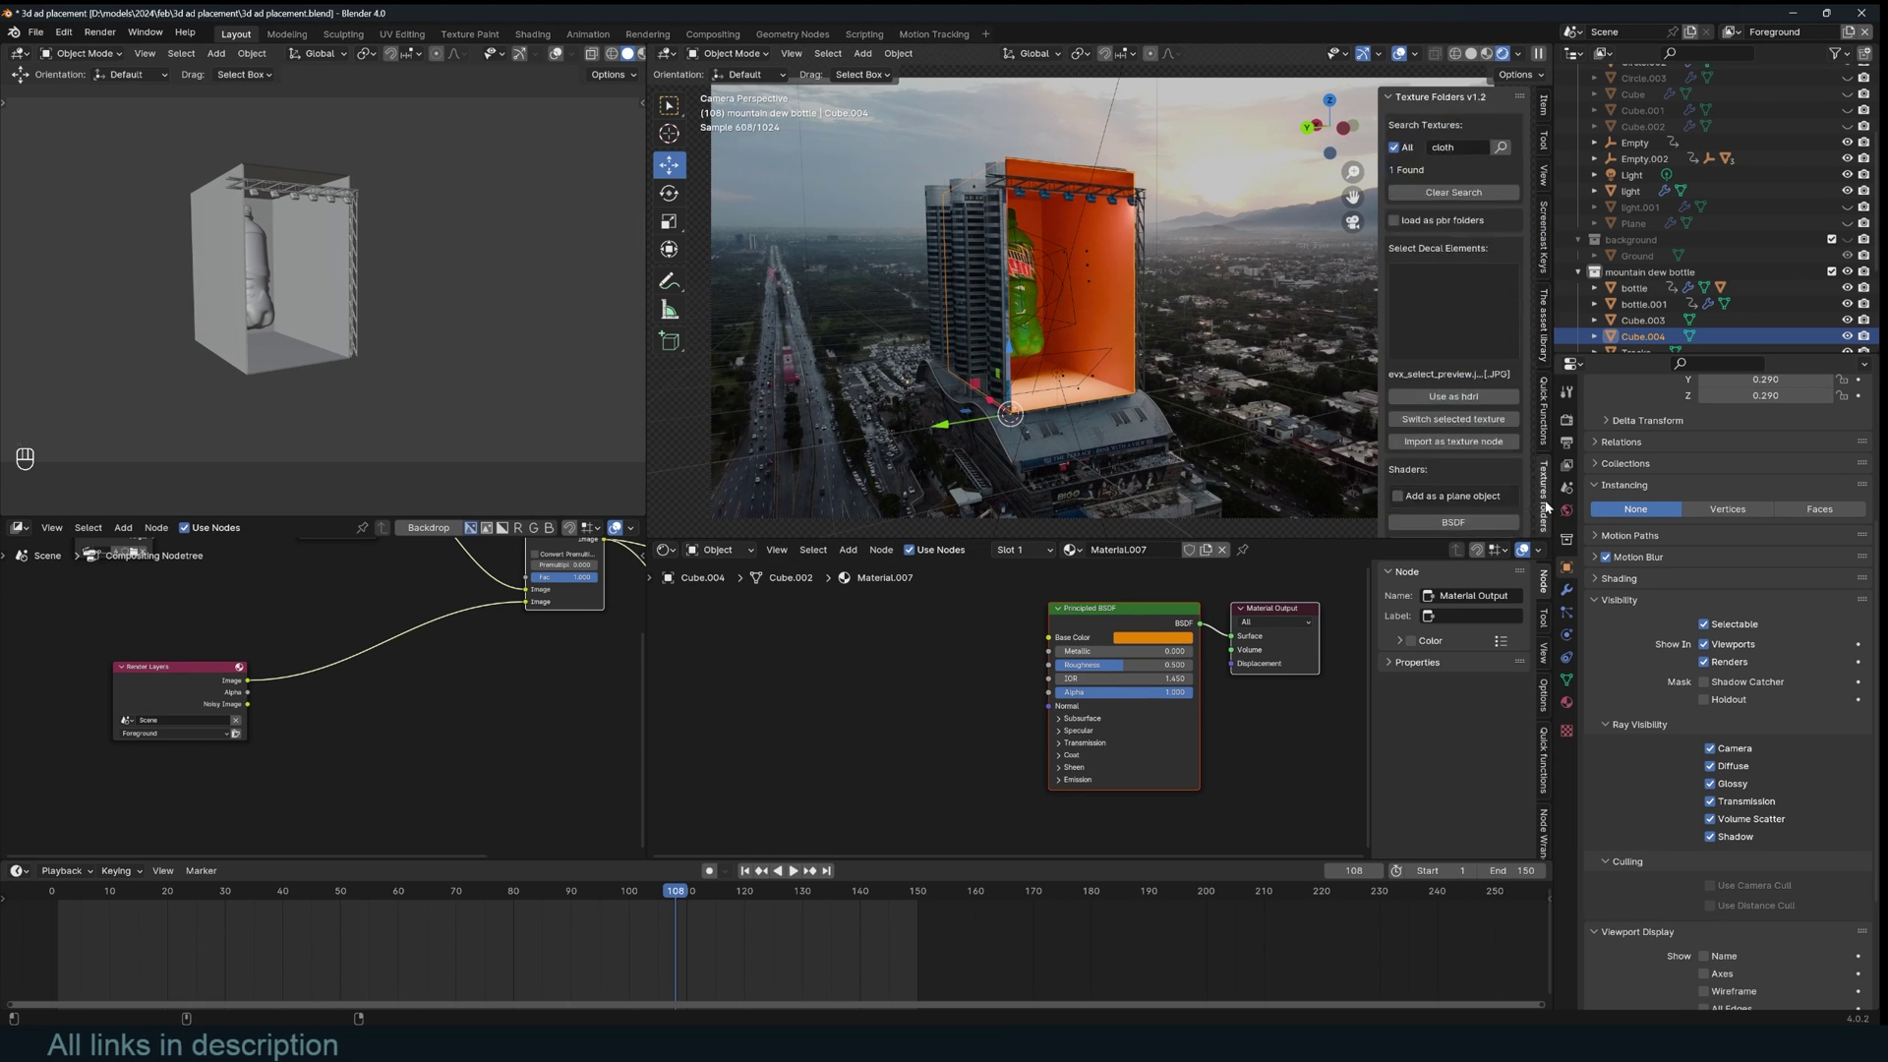
left_click(1452, 154)
type("wood")
key("Return")
left_click(1452, 311)
left_click(1467, 414)
left_click(1453, 419)
scroll(1454, 422, "down", 2)
- Examine the wooden box with viewport overlays off and on, and play the previously rendered animation
left_click(1398, 54)
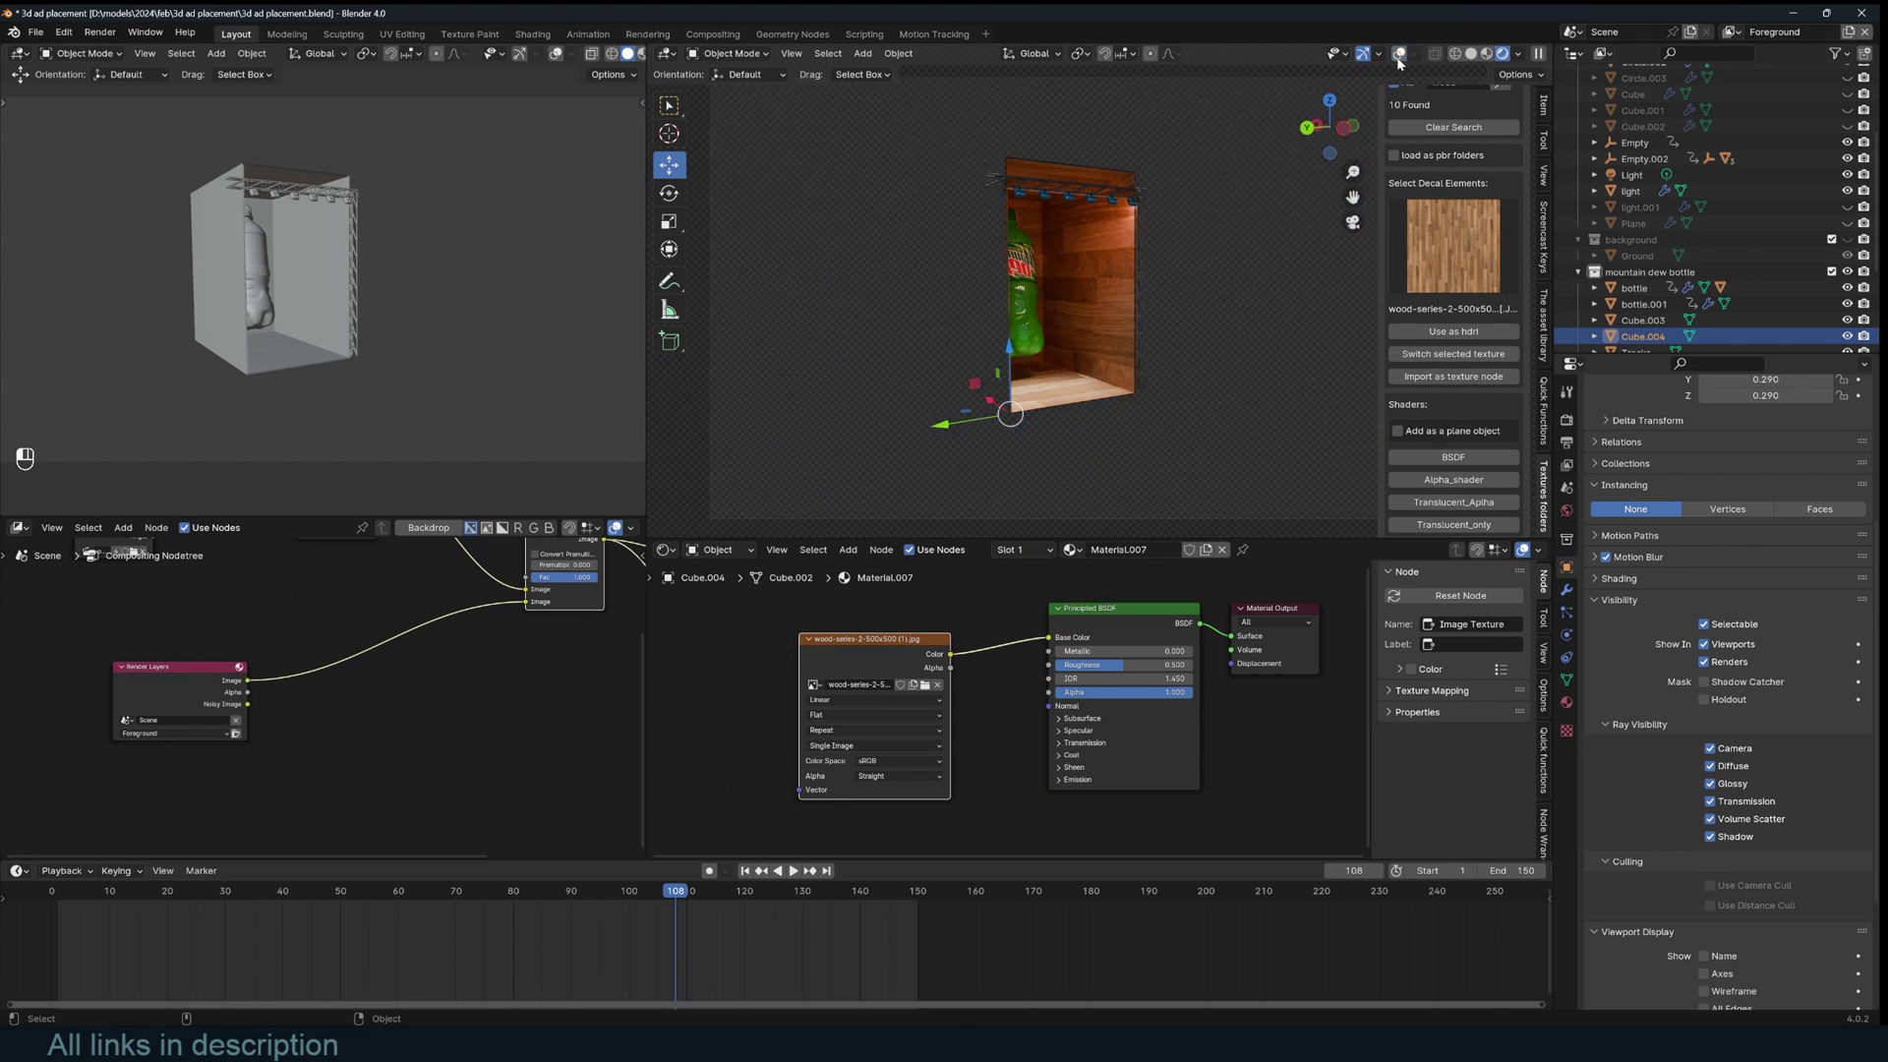
left_click(1398, 56)
left_click(1141, 305)
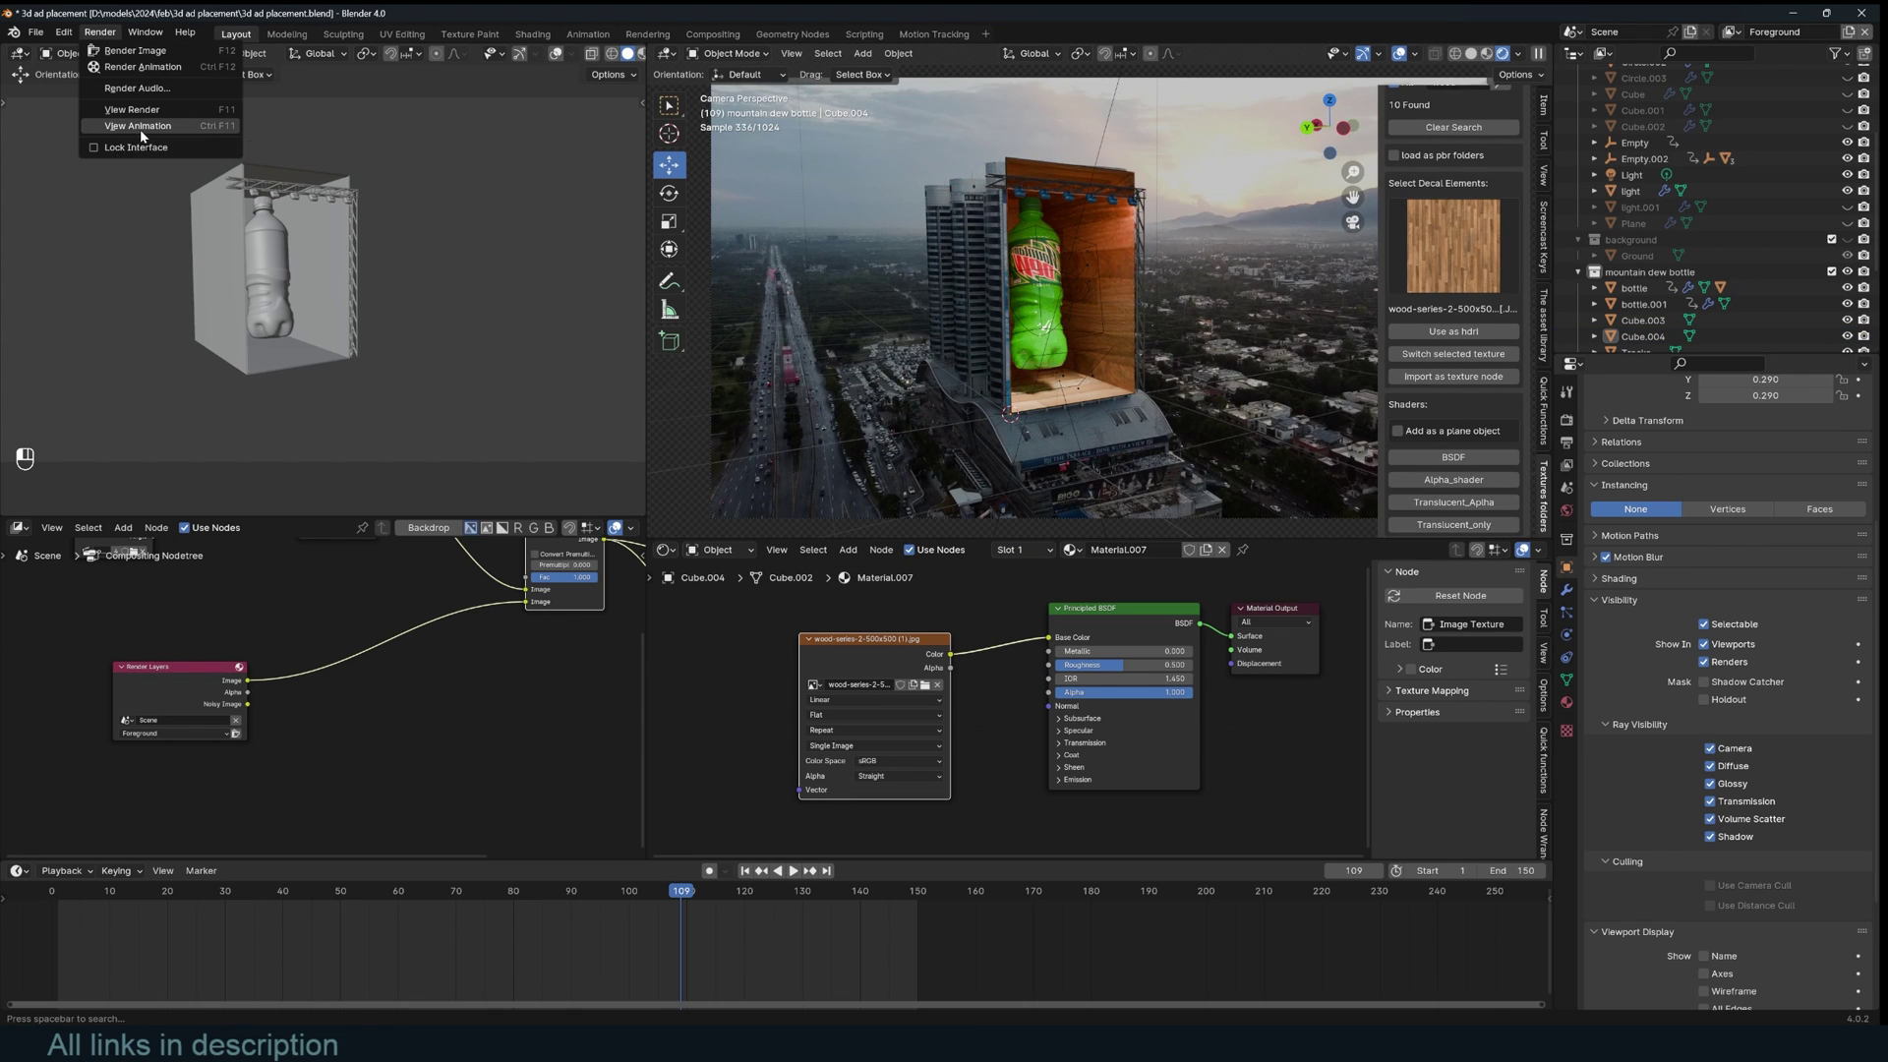
left_click(140, 126)
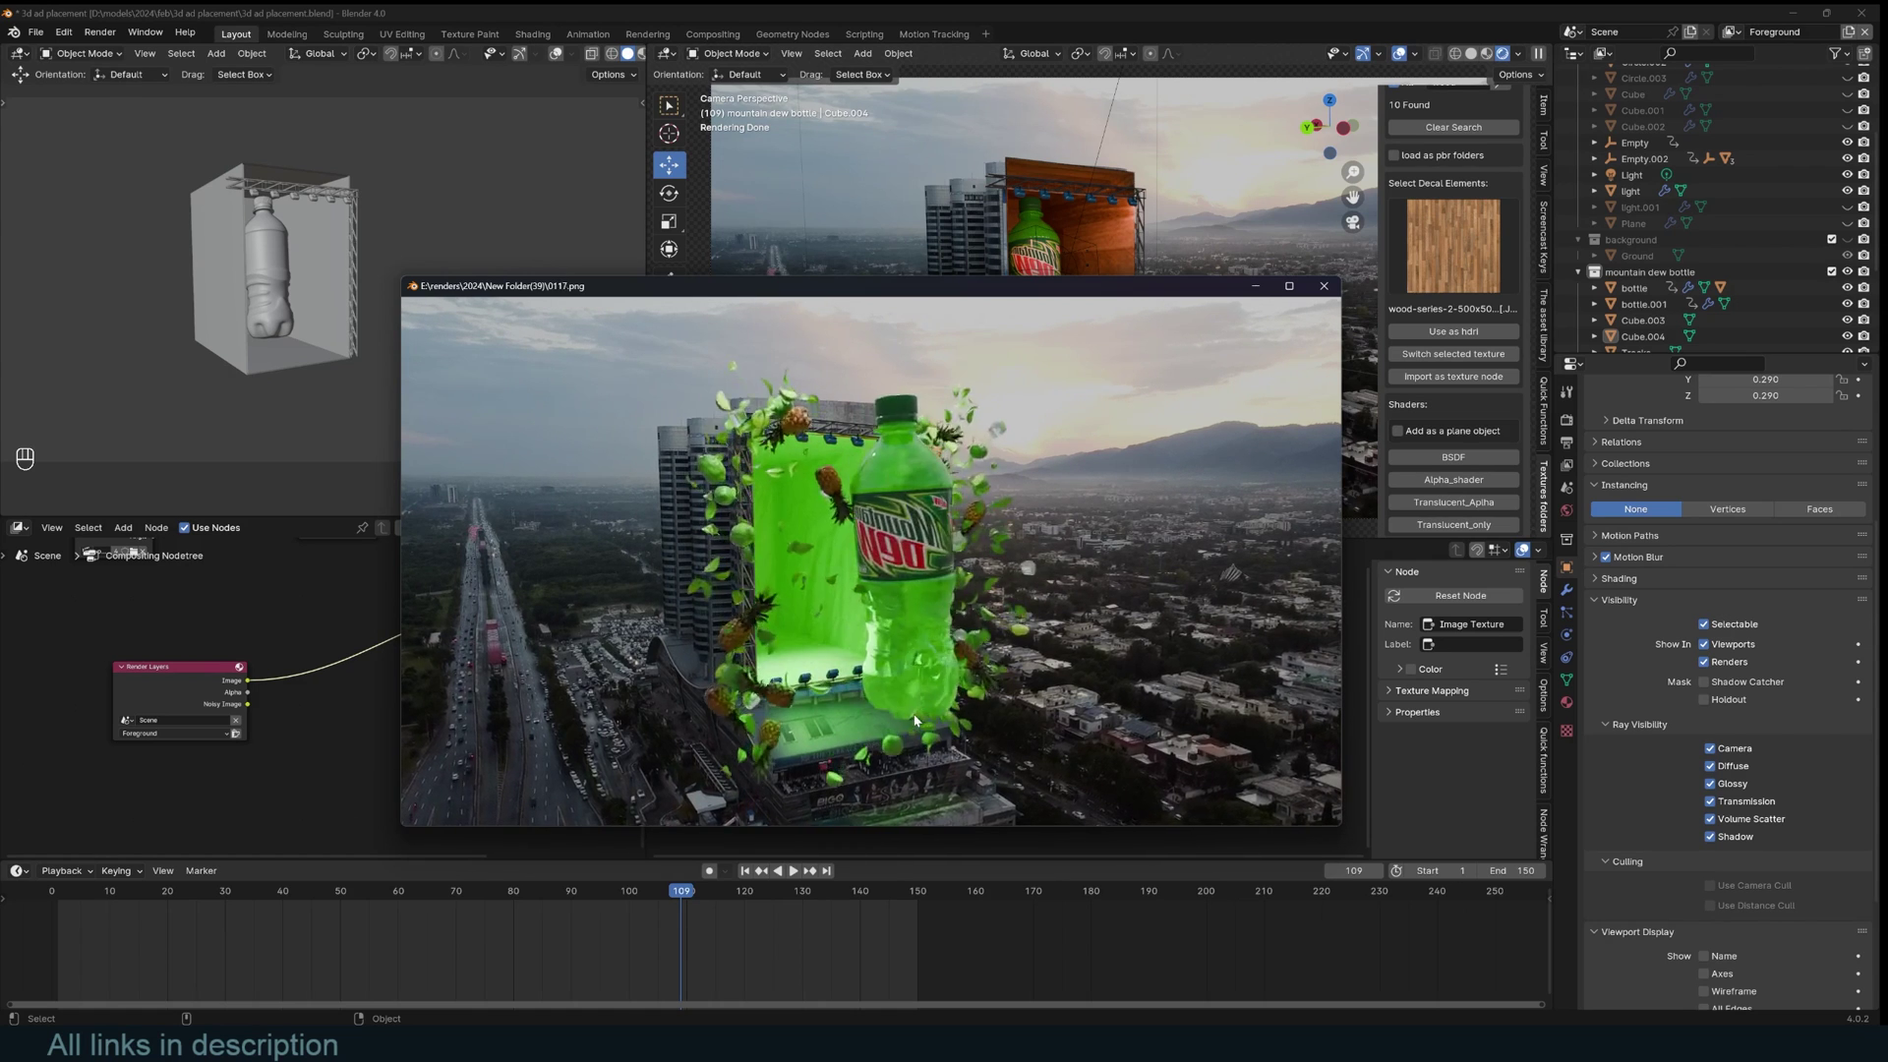
- Unhide all hidden objects of the full billboard building setup
scroll(1048, 359, "up", 3)
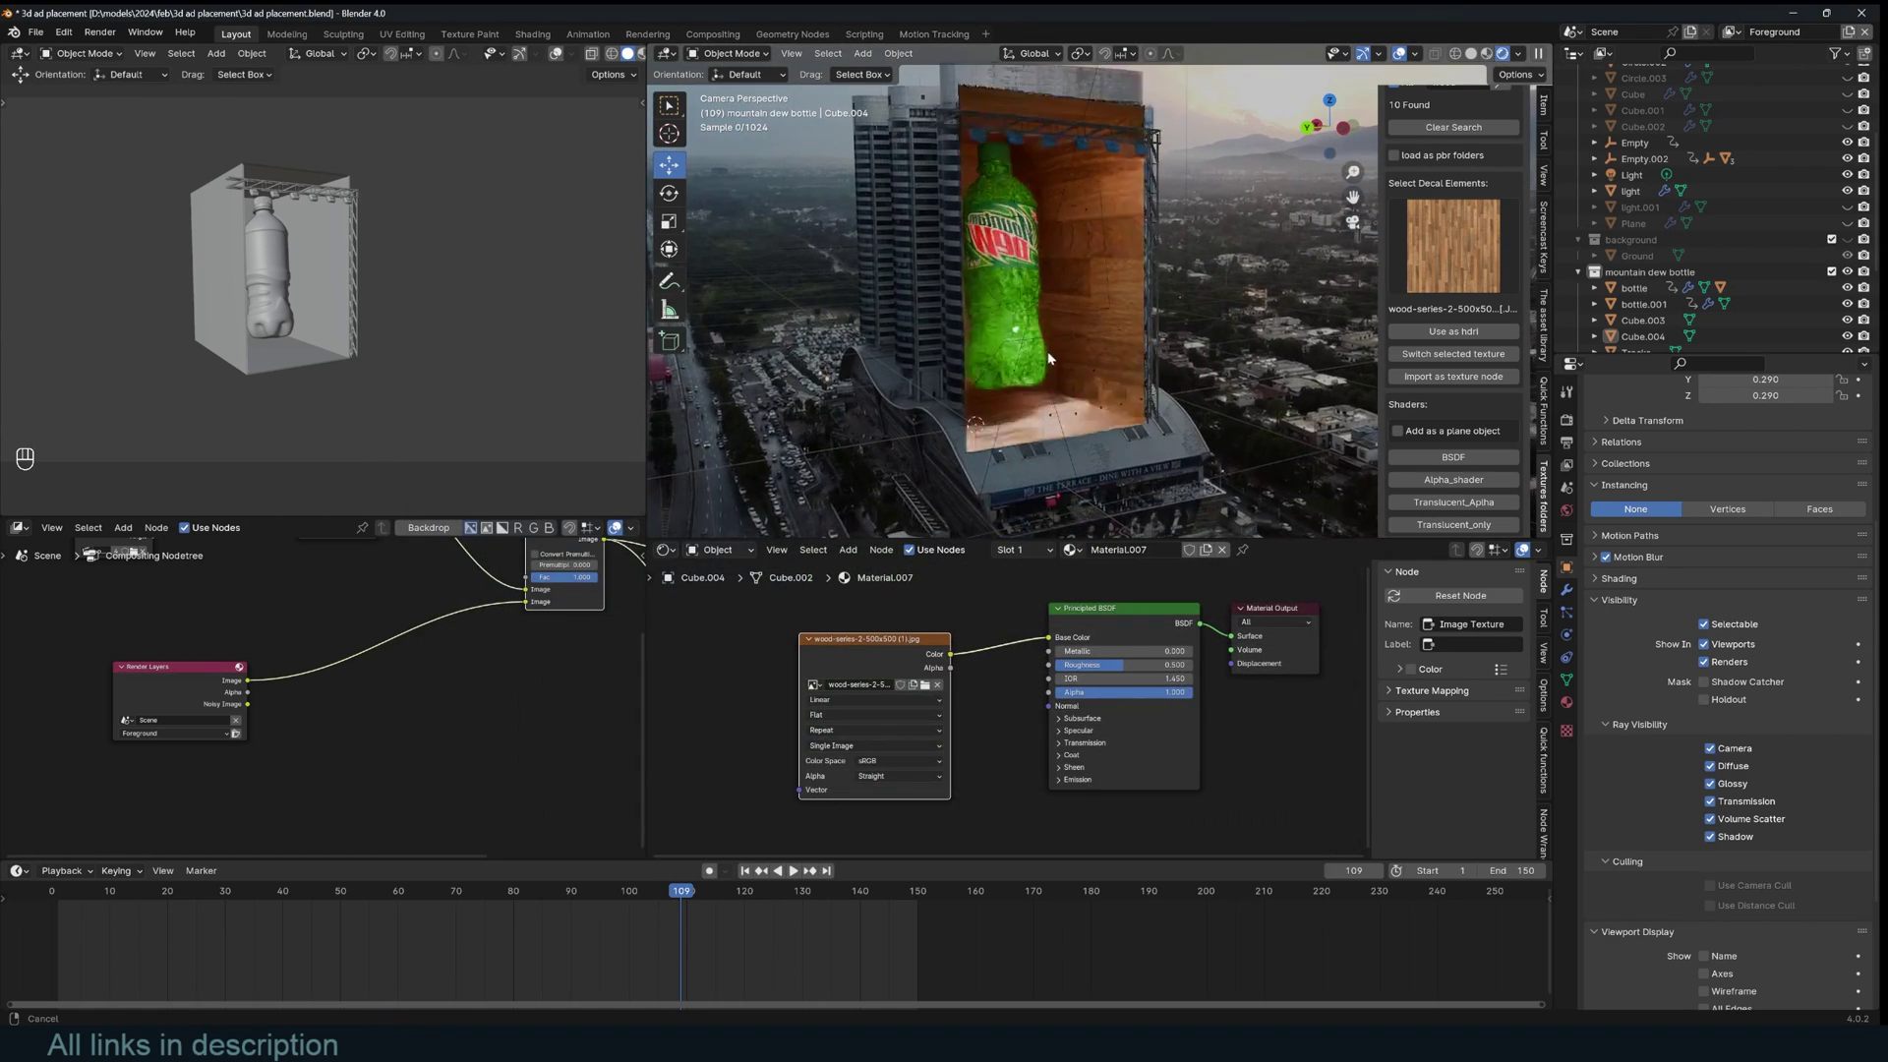
key("alt+a")
key("alt+h")
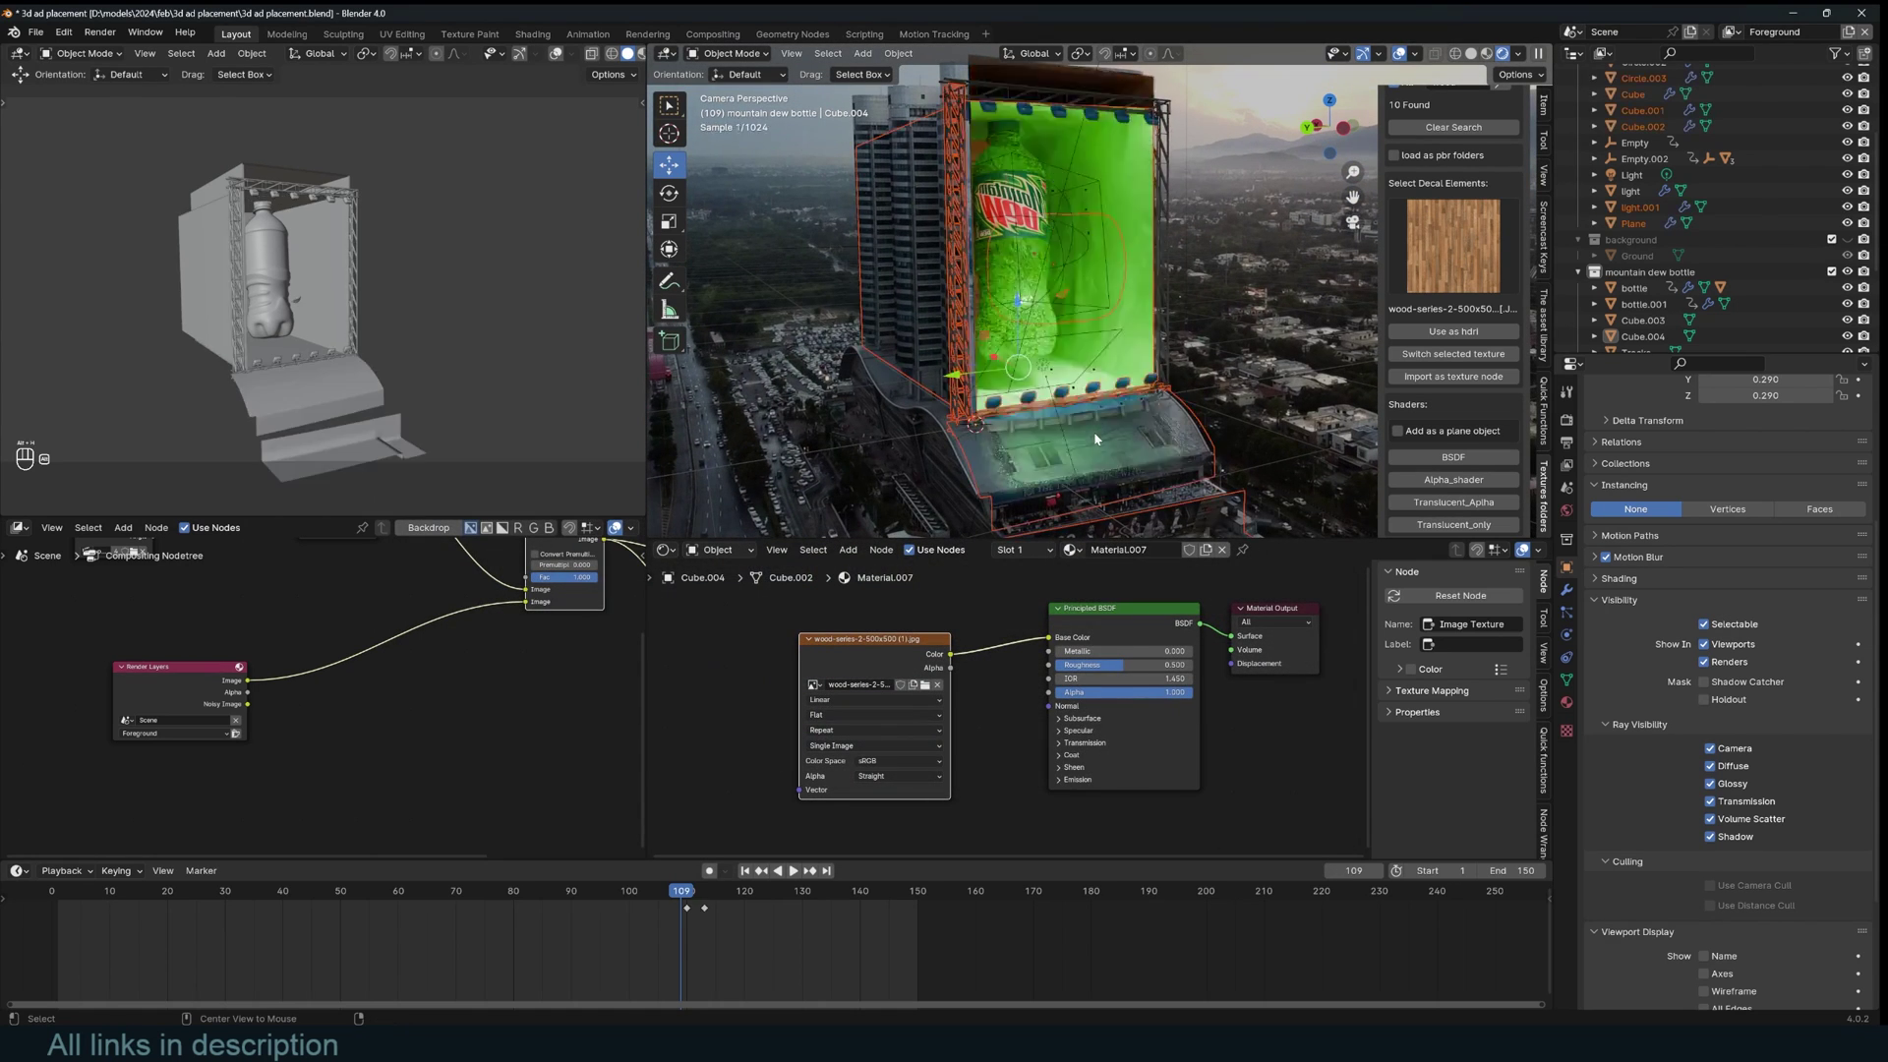
- In the material of the roof mesh below the billboard, set Metallic to 1 and disconnect the Color Ramp from Roughness
scroll(747, 669, "down", 12)
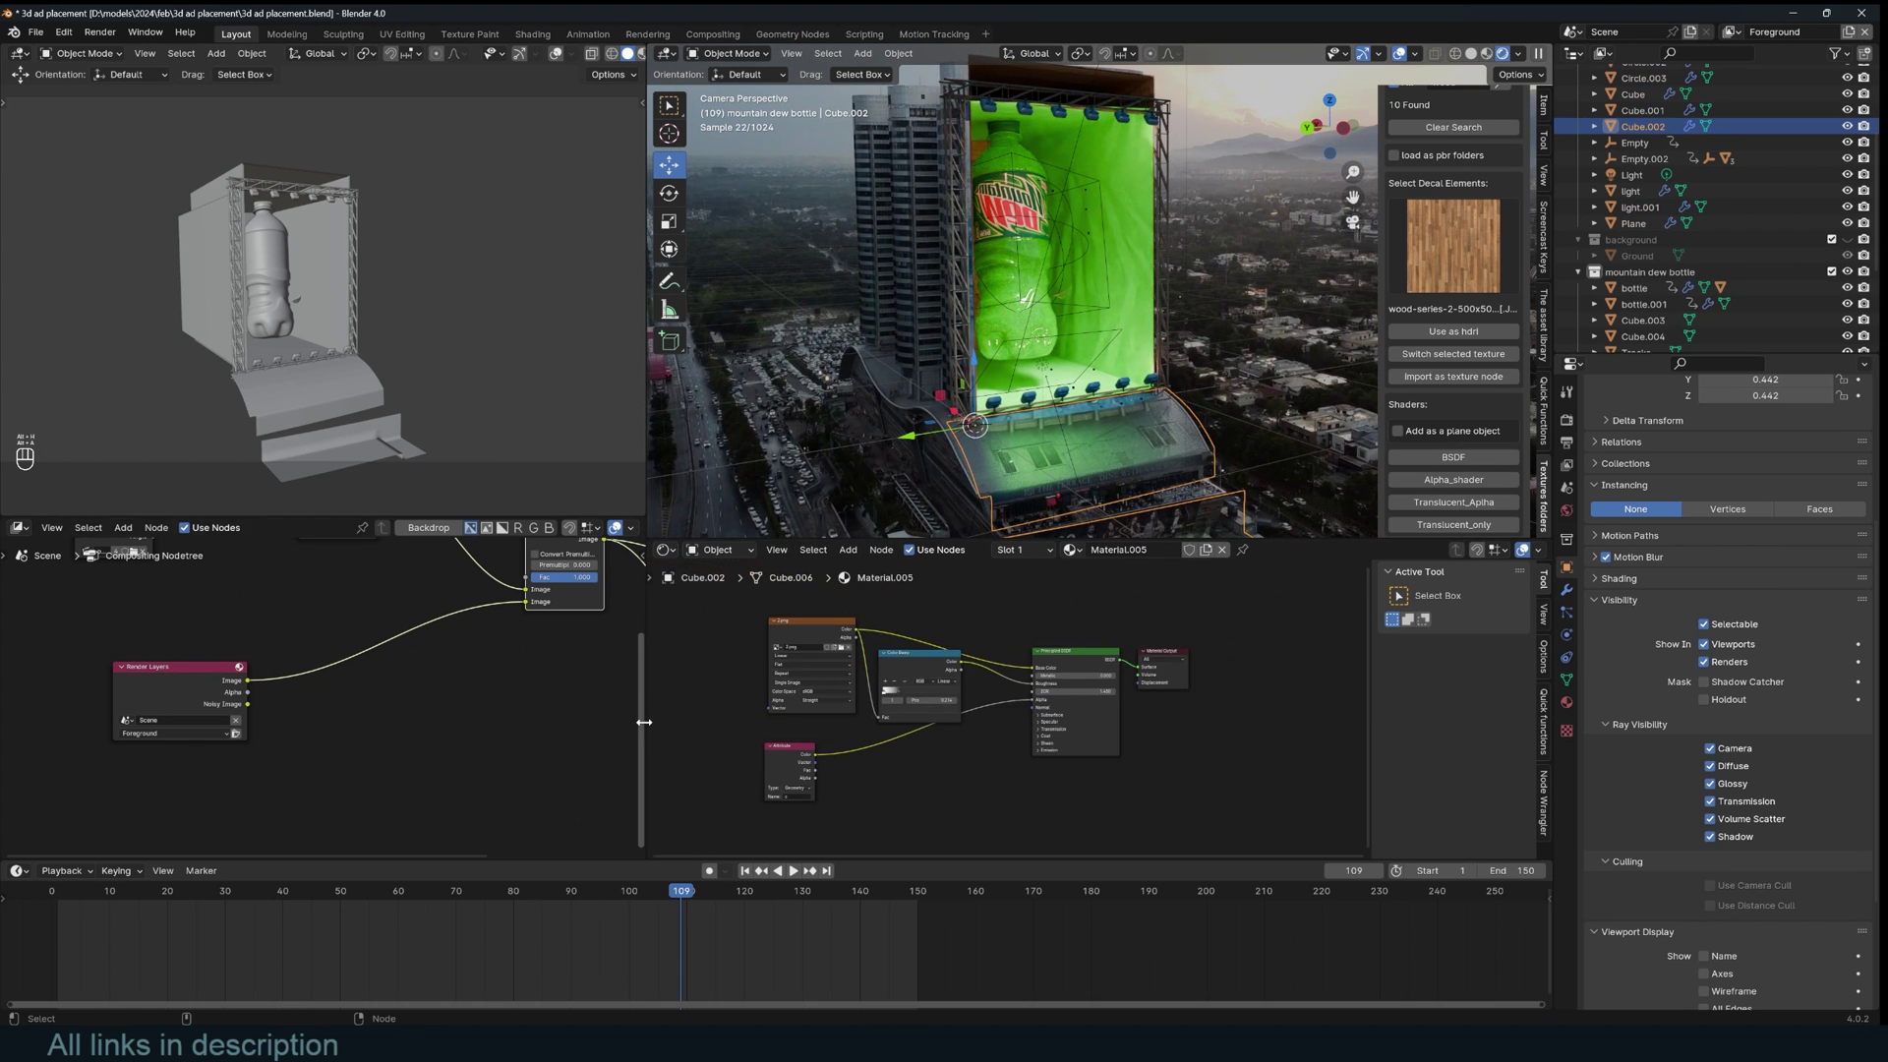
scroll(865, 681, "up", 11)
scroll(1058, 684, "up", 4)
double_click(1088, 638)
type("1")
key("Return")
left_click_drag(1060, 654, 1131, 650)
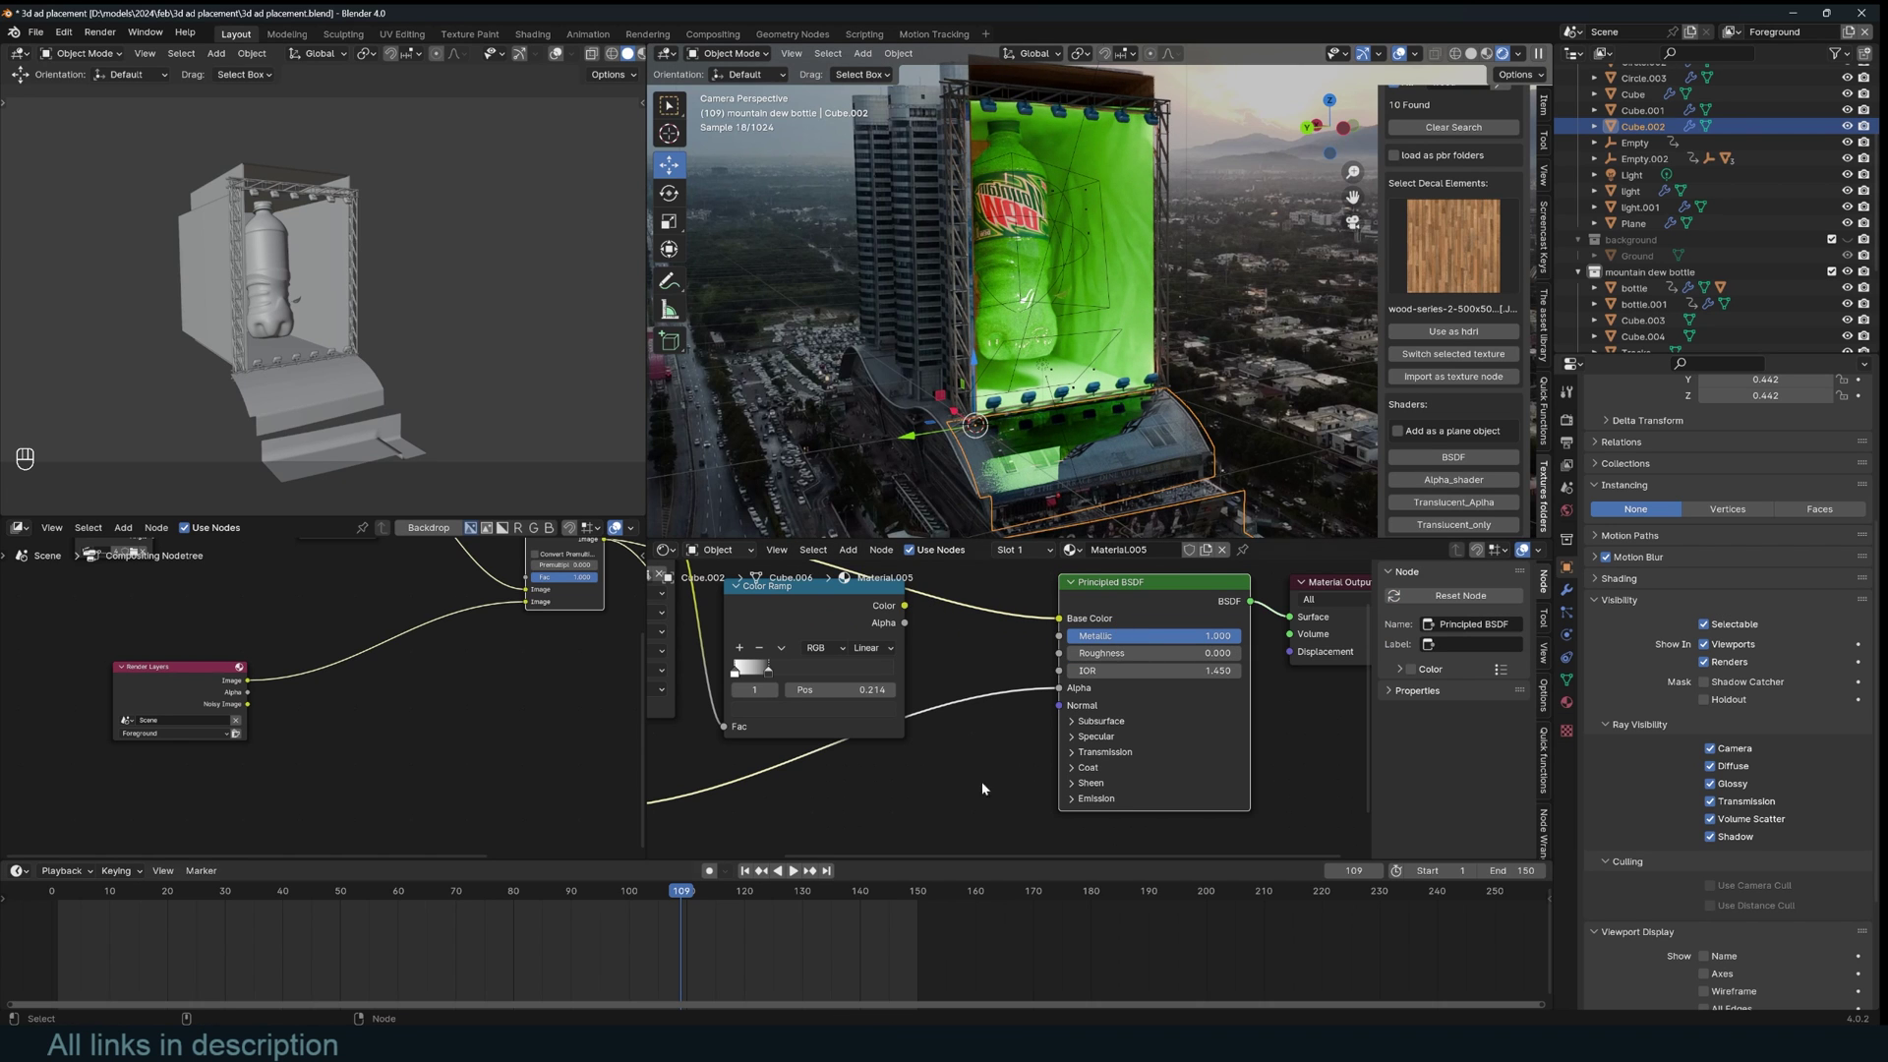
- Preview the animation around frame 112 and set the roof material's Roughness to 0.311, checking its reflection without overlays
key("space")
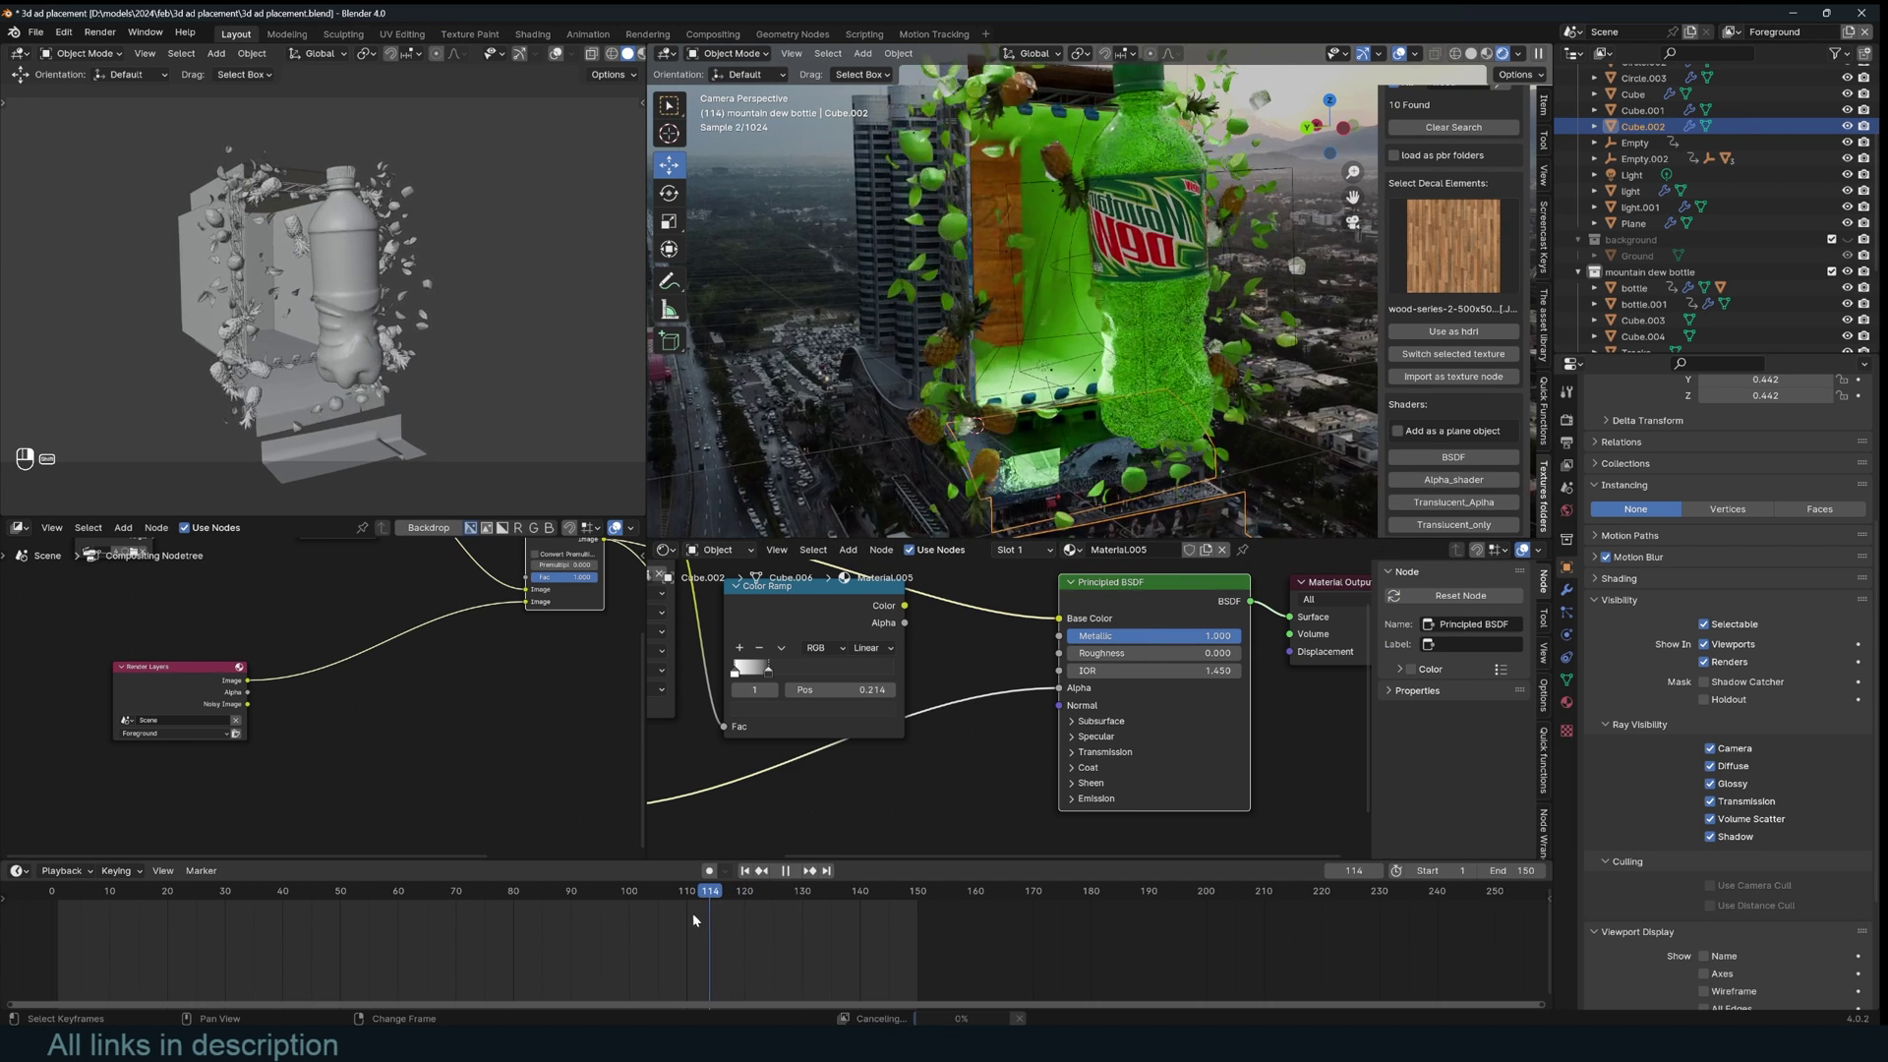
key("Escape")
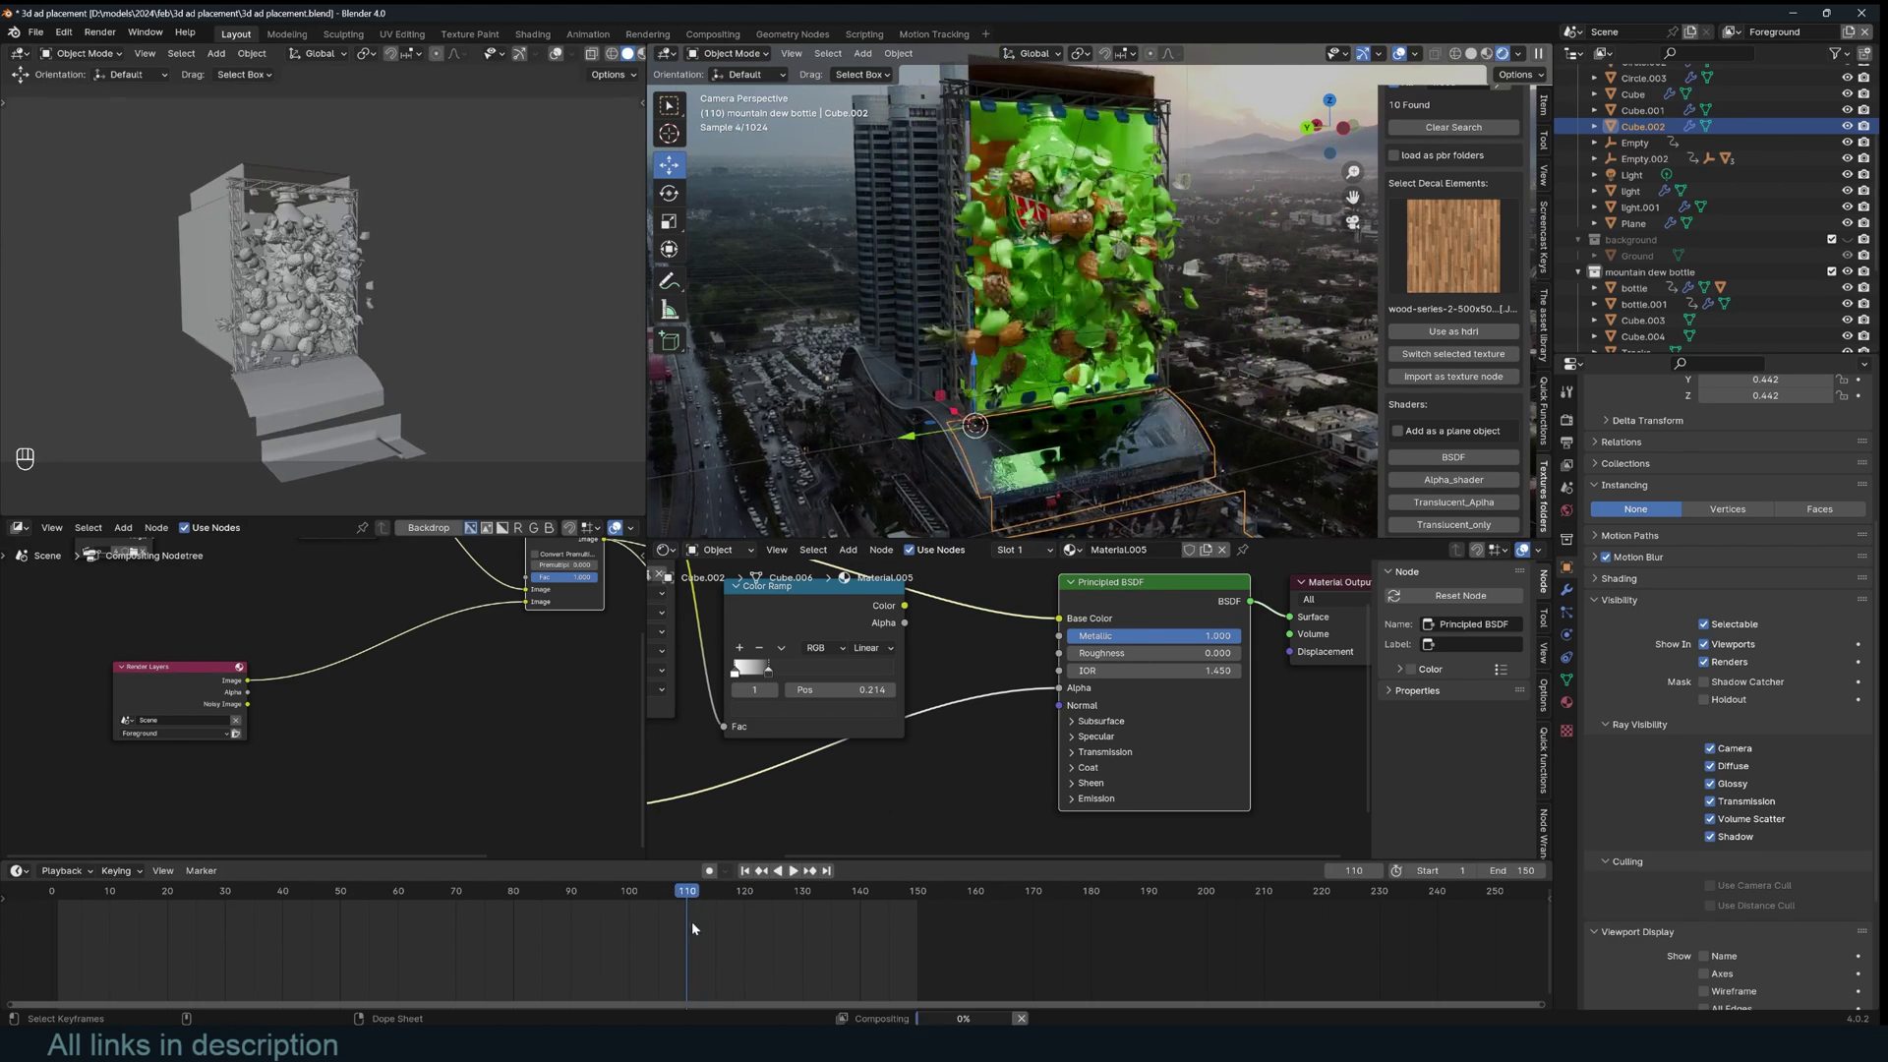
right_click_drag(693, 923, 700, 923, "shift")
left_click_drag(1132, 654, 1186, 654)
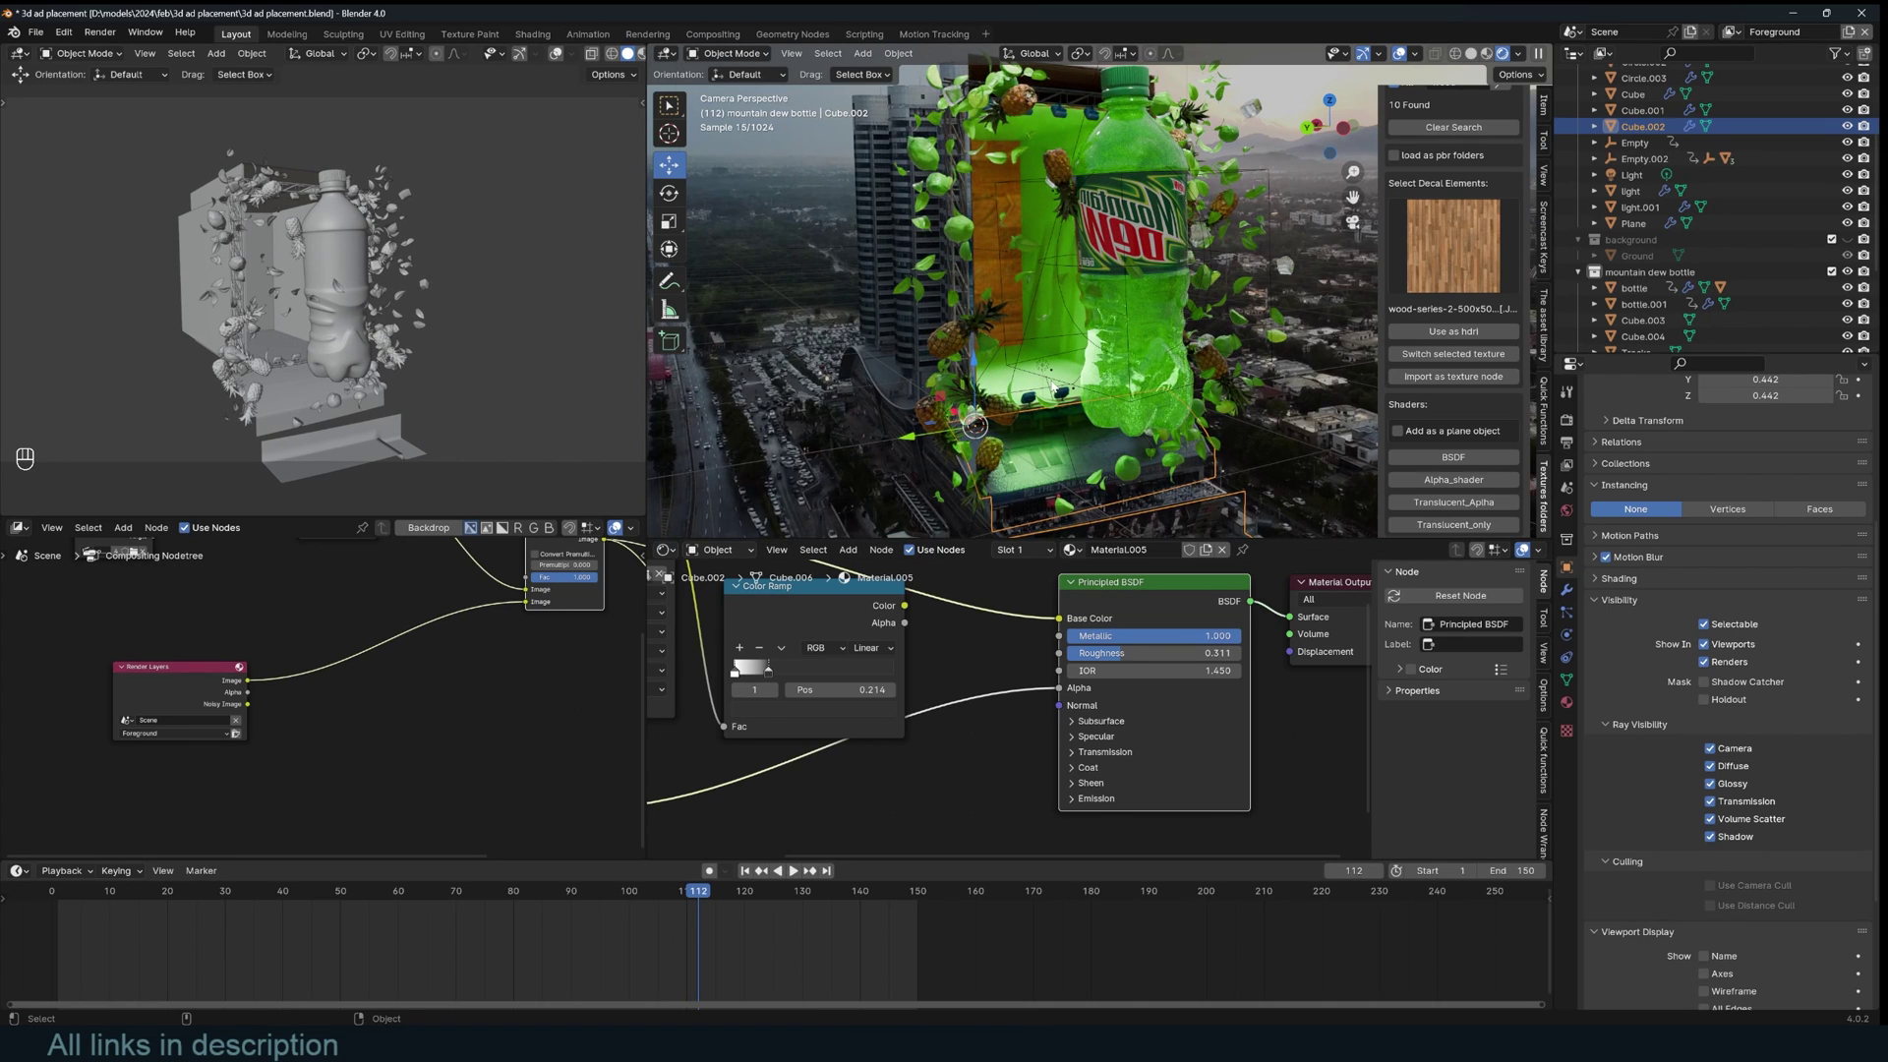
scroll(993, 409, "down", 1)
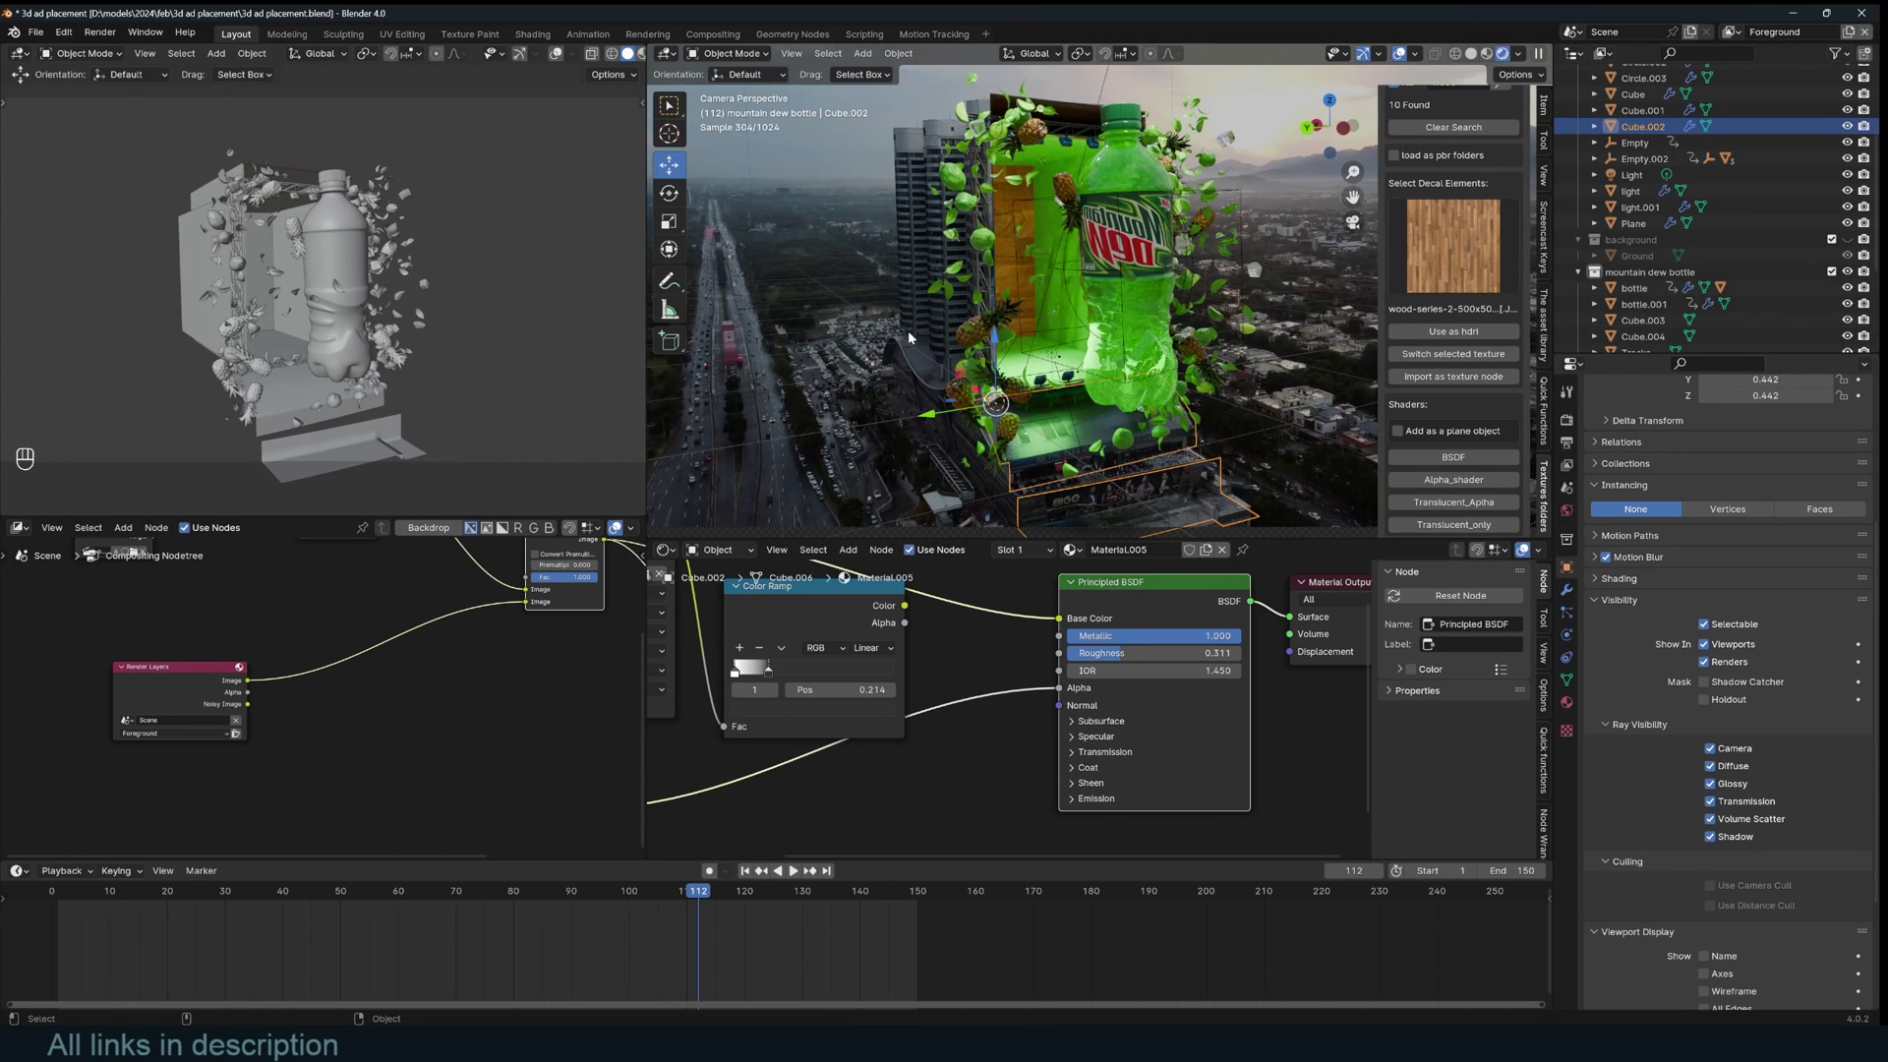
scroll(909, 338, "up", 1)
key("alt+shift+z")
key("alt+shift+z")
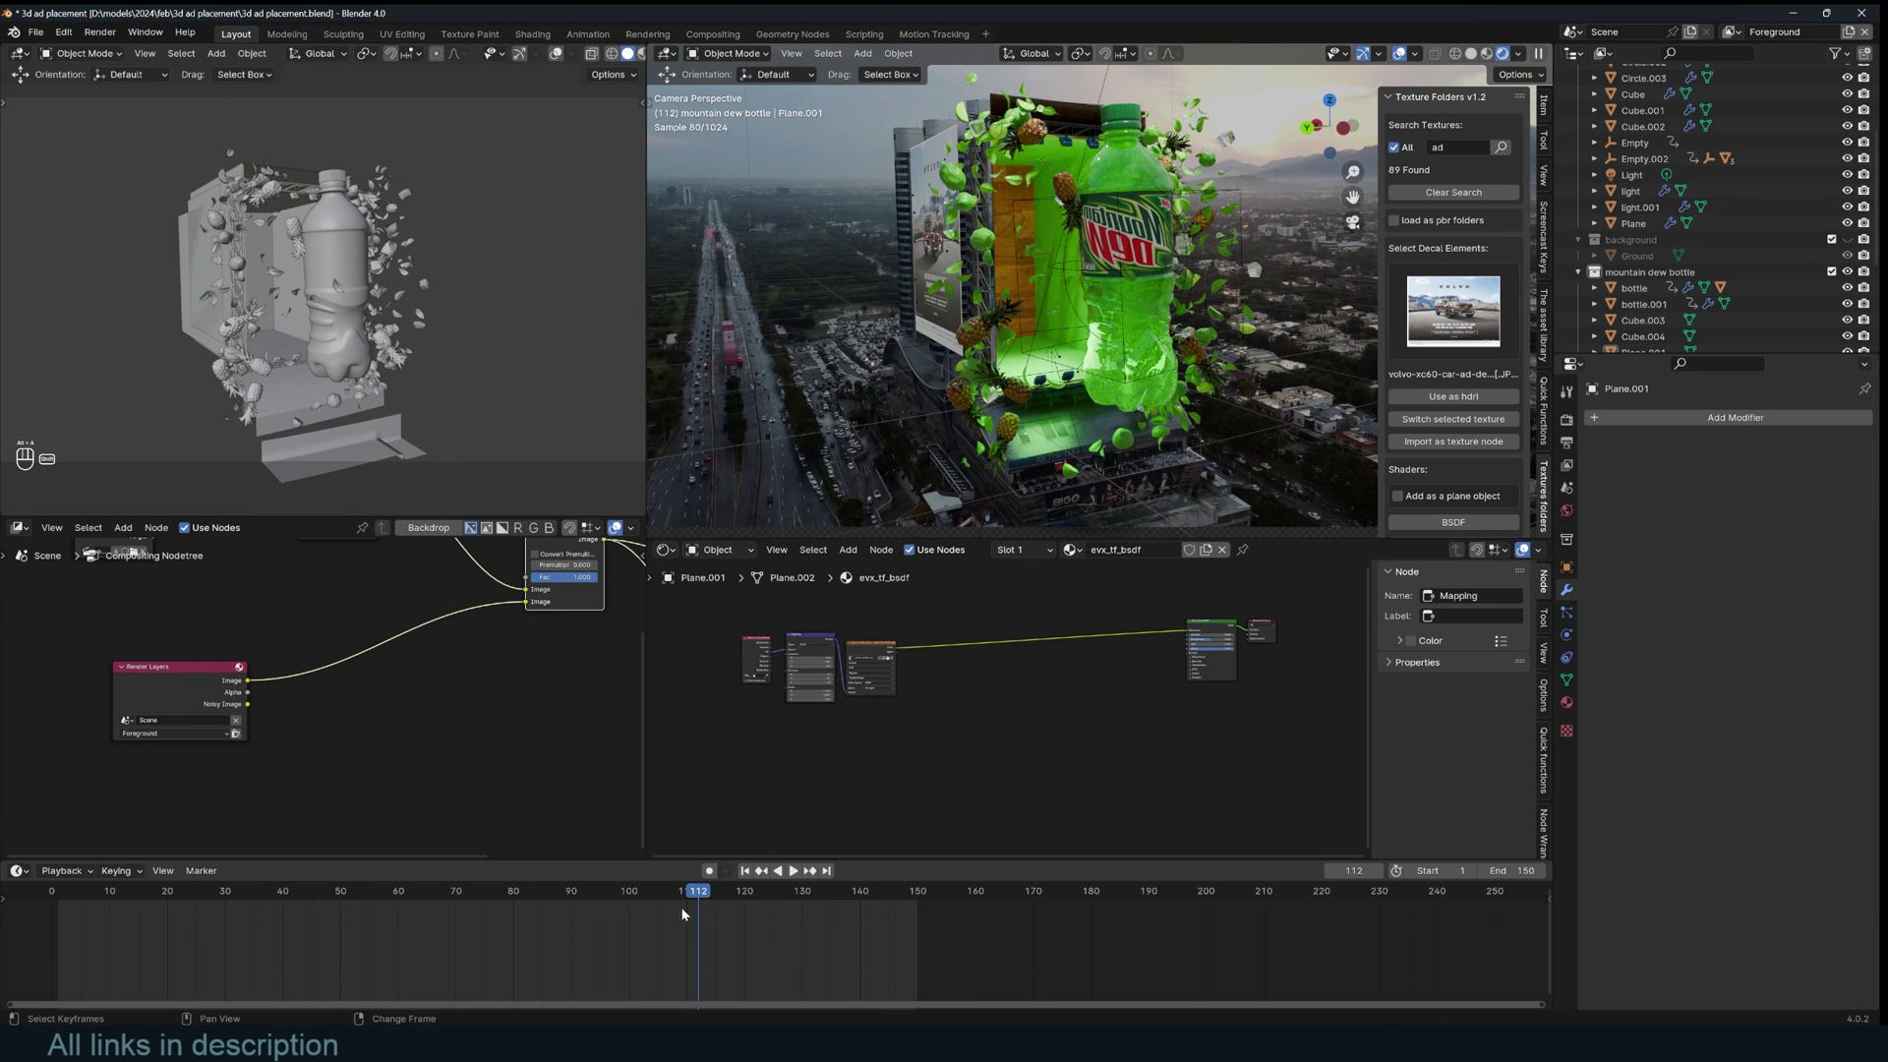
- Scrub the timeline, inspect the motion-tracking markers in the drone clip, and select the marker on the road
mouse_move(683, 915)
left_mouse_down()
mouse_move(511, 901)
mouse_move(680, 901)
left_mouse_up()
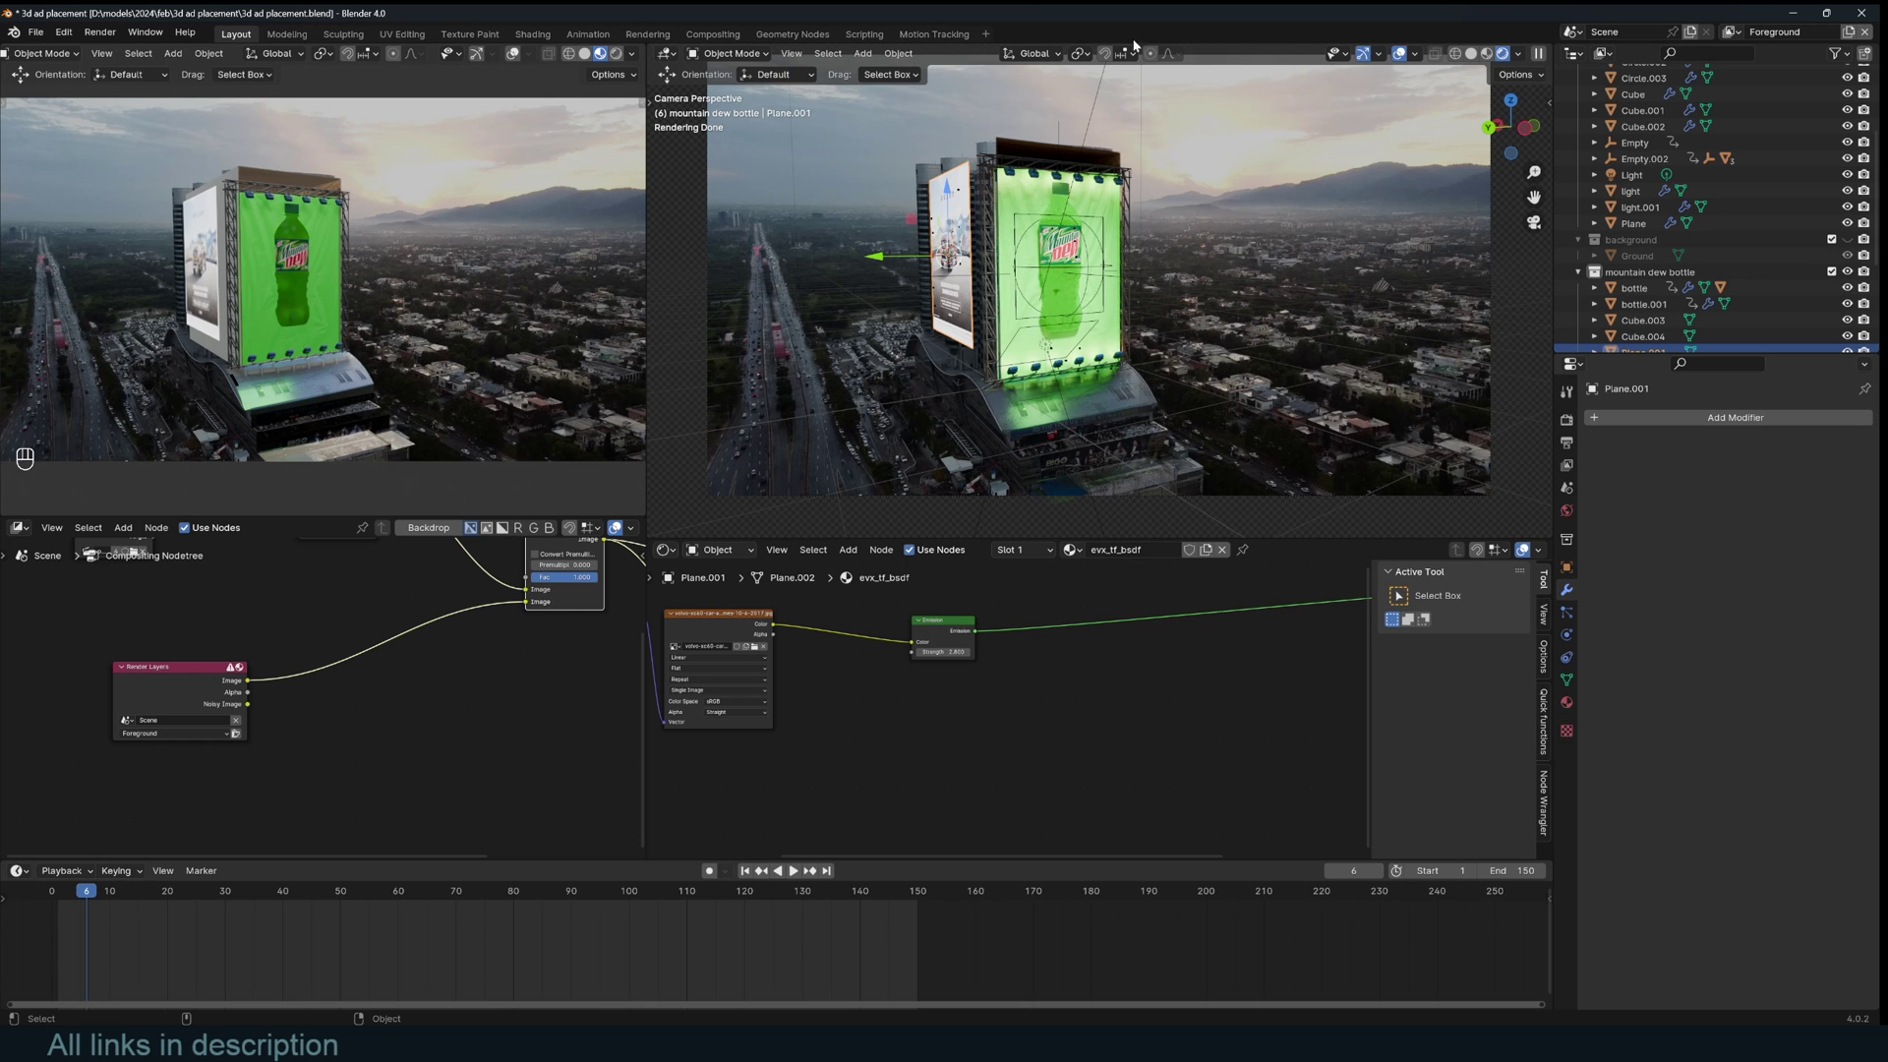
left_click(936, 35)
scroll(1036, 563, "down", 2)
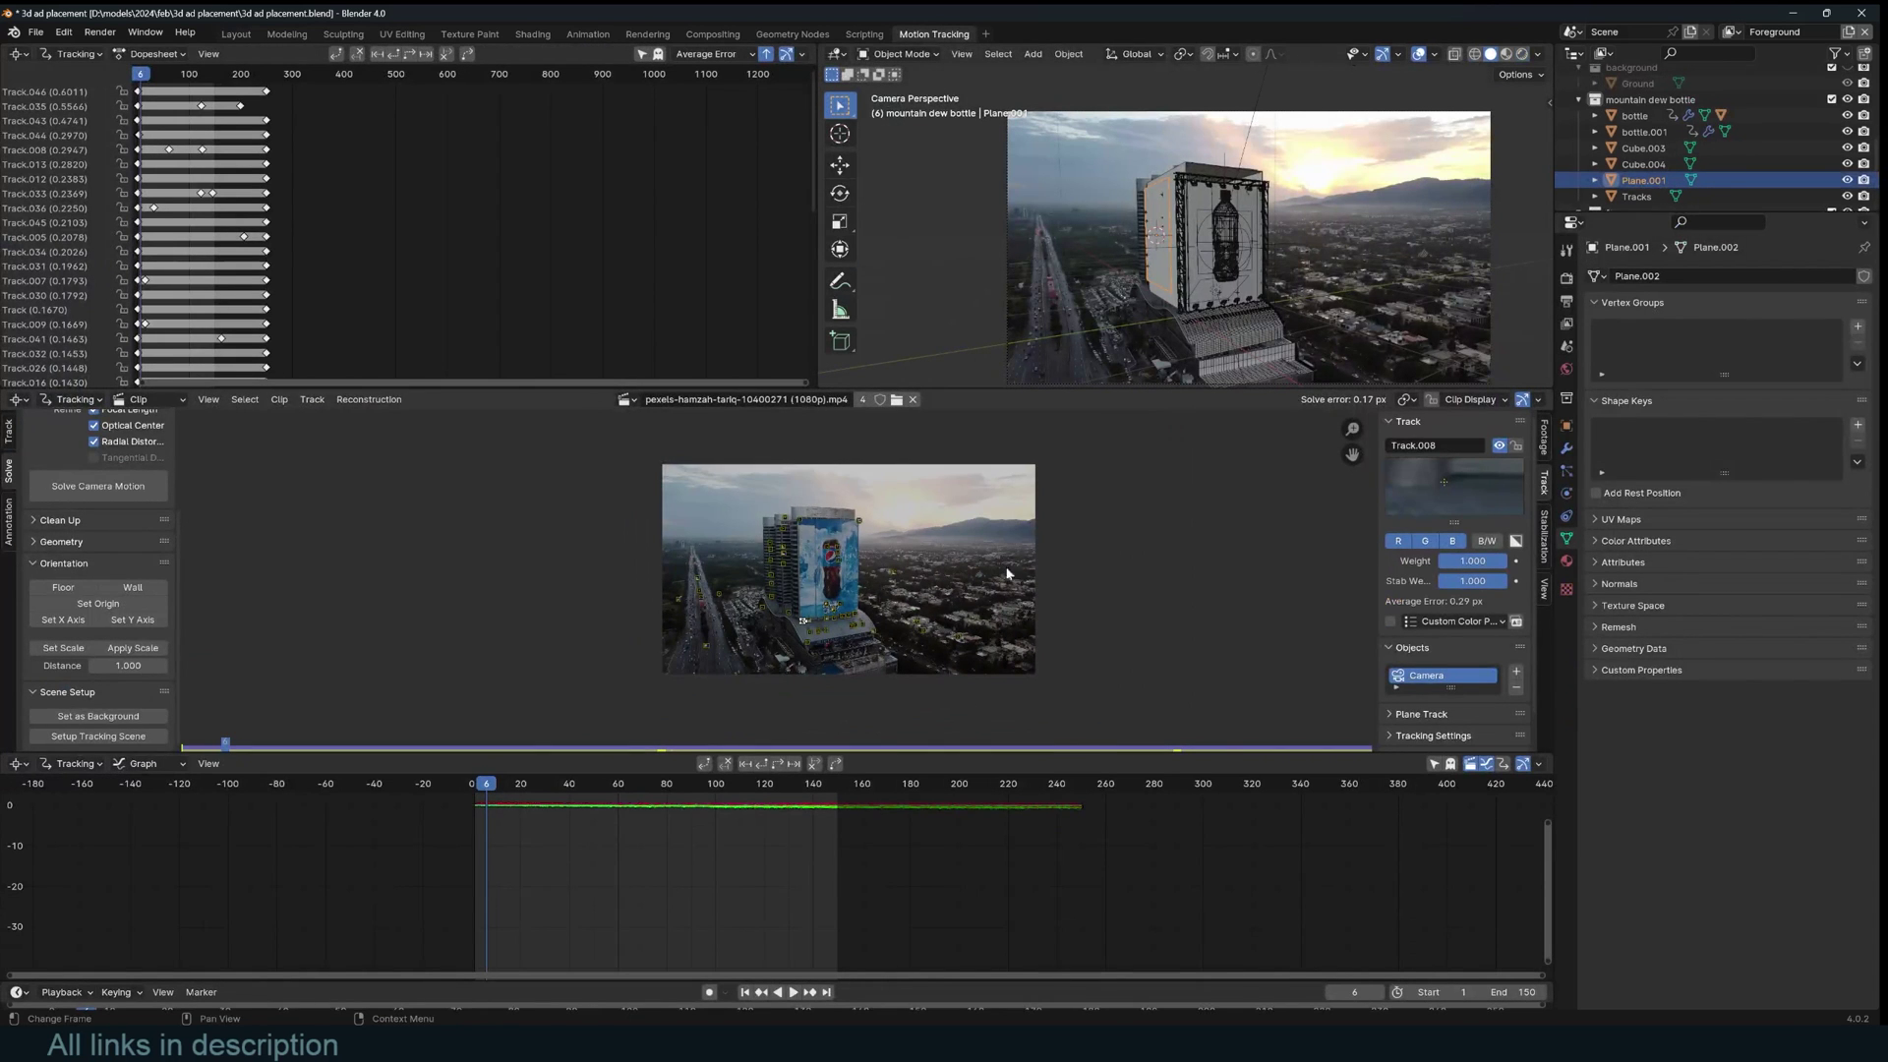
middle_click_drag(904, 557, 990, 514)
scroll(990, 513, "up", 4)
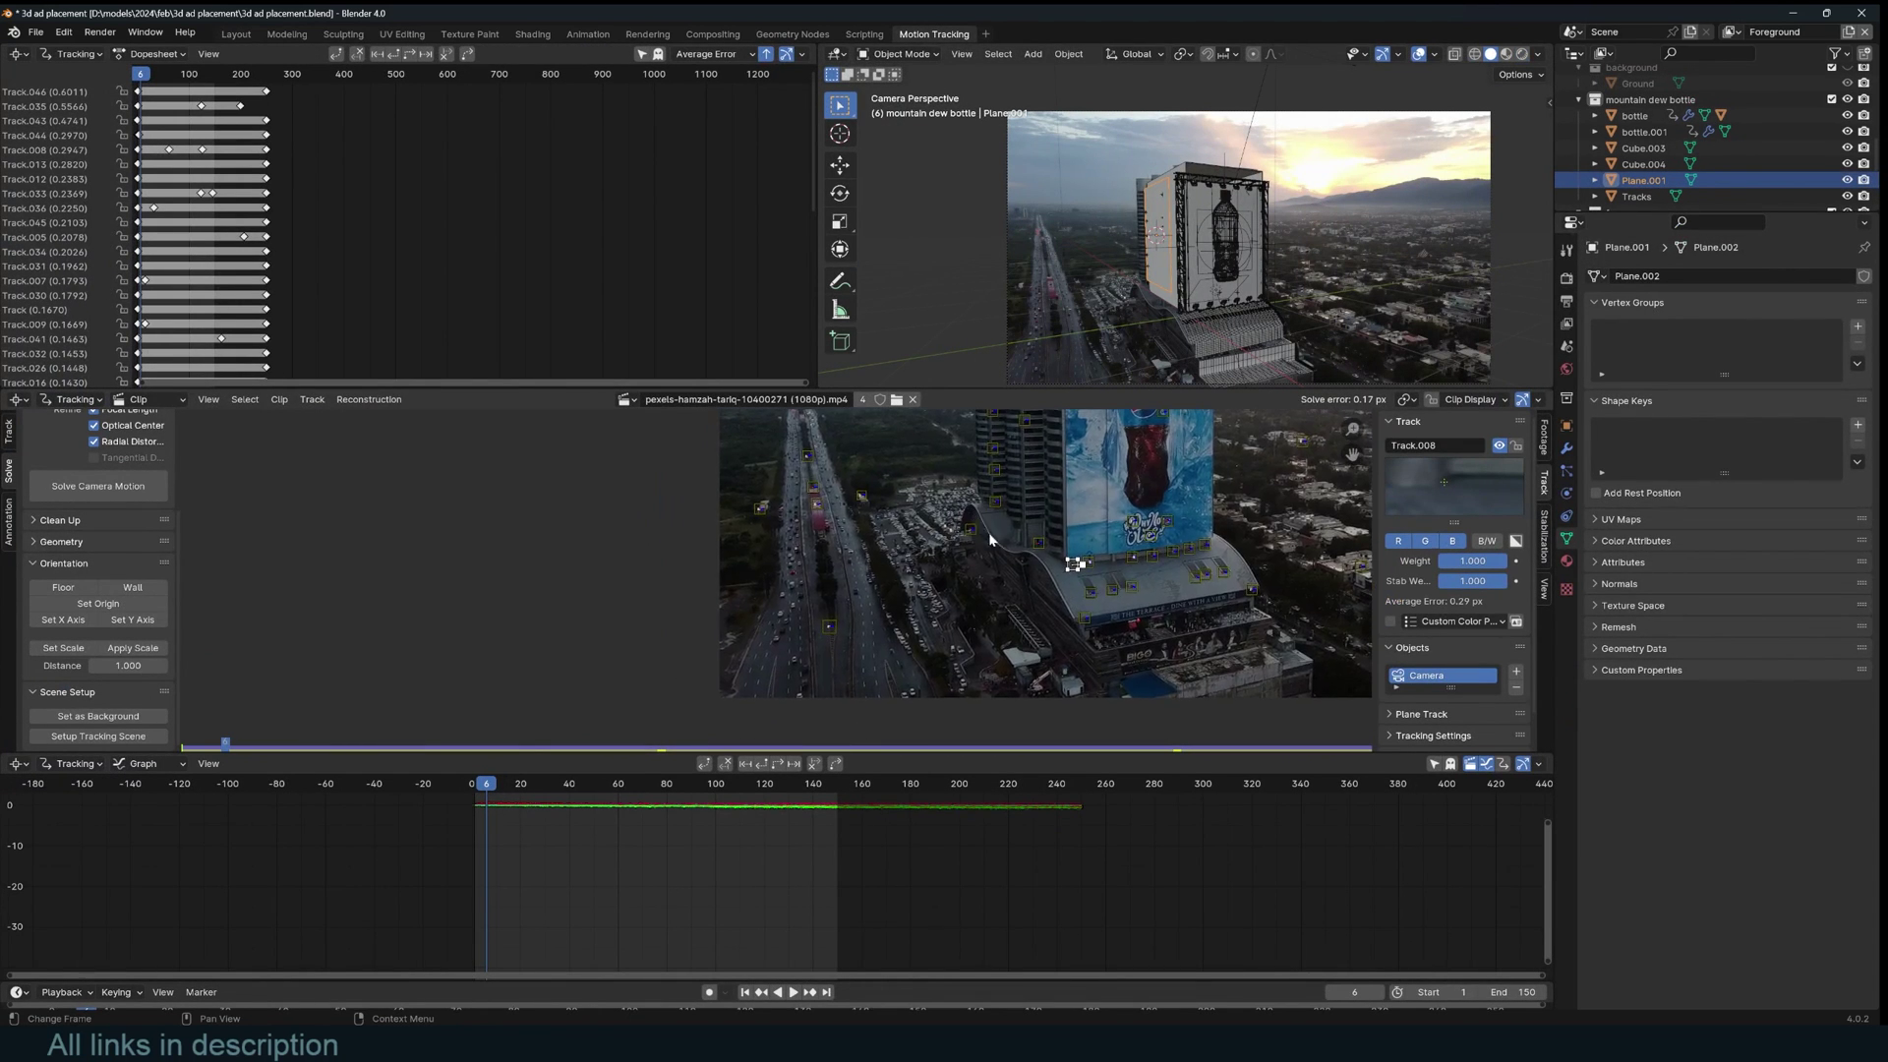
left_click(1191, 520)
left_click(863, 652)
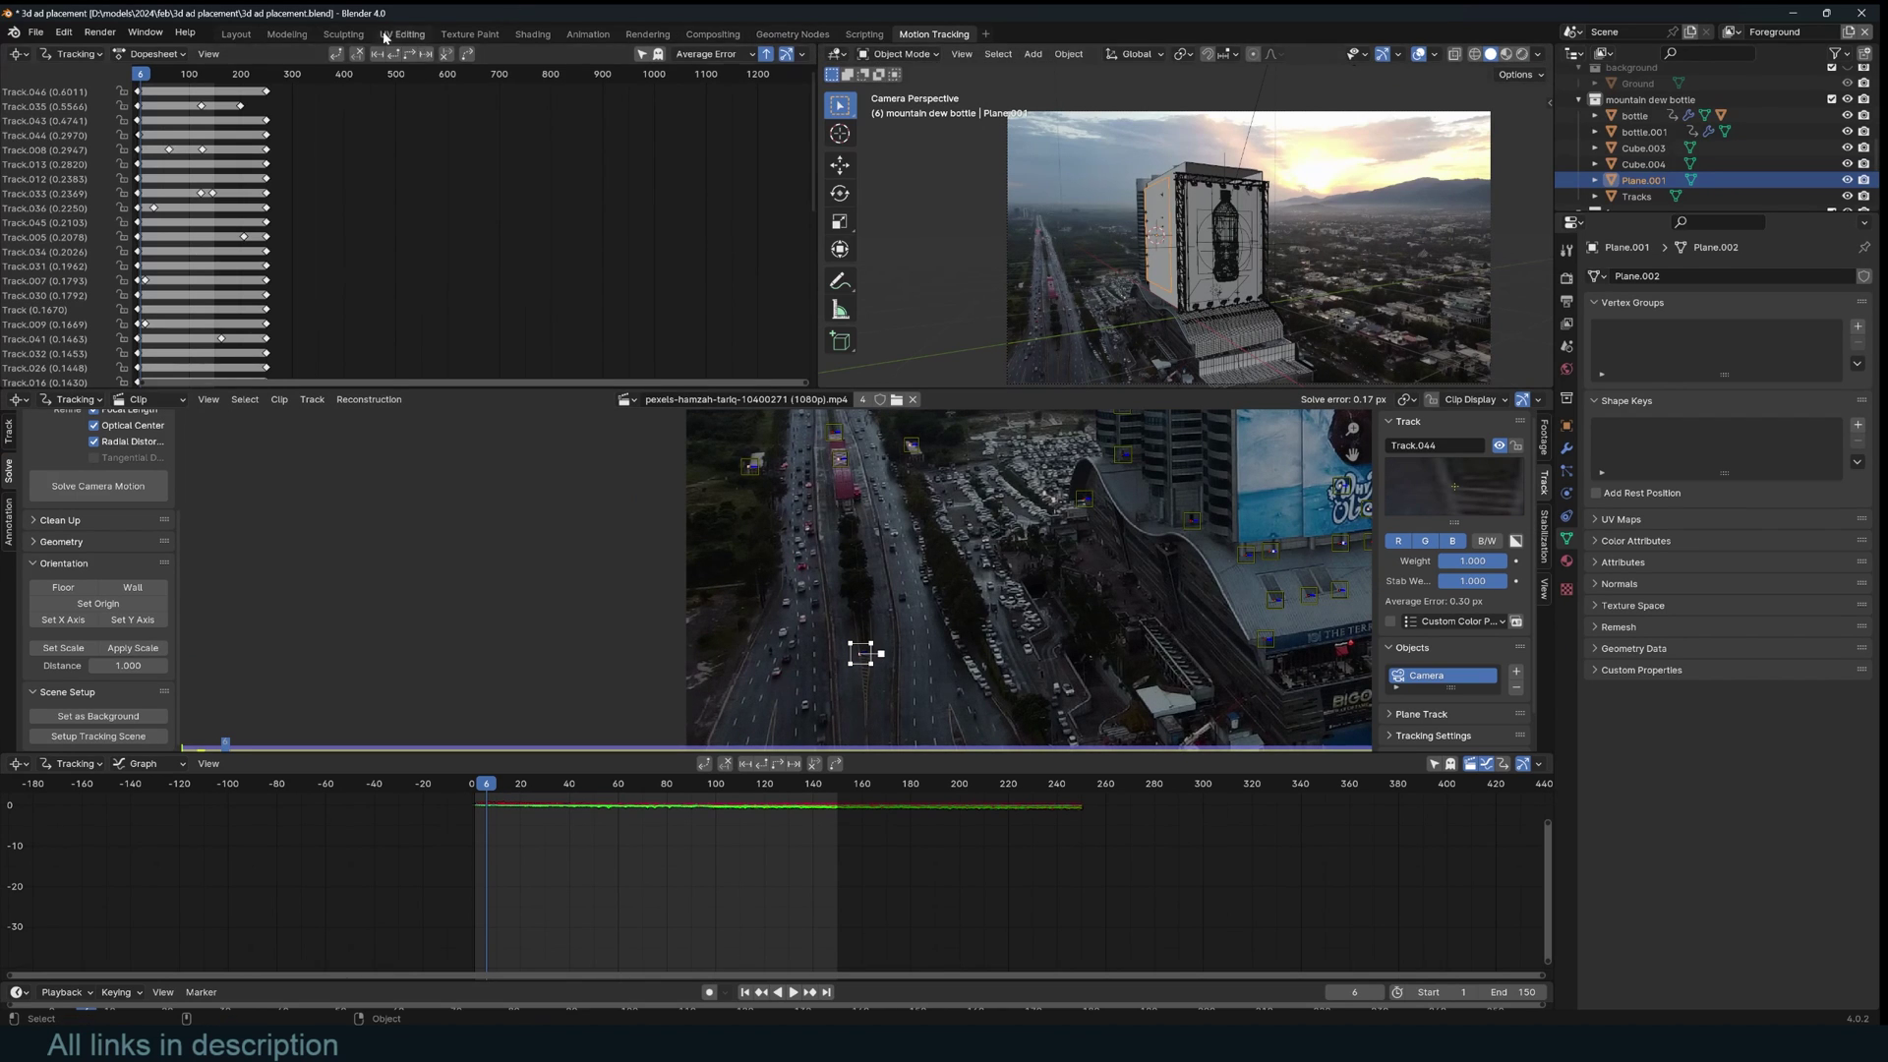
- Select the Tracks object and locate the clip reconstruction command 3D Markers to Mesh
left_click(237, 34)
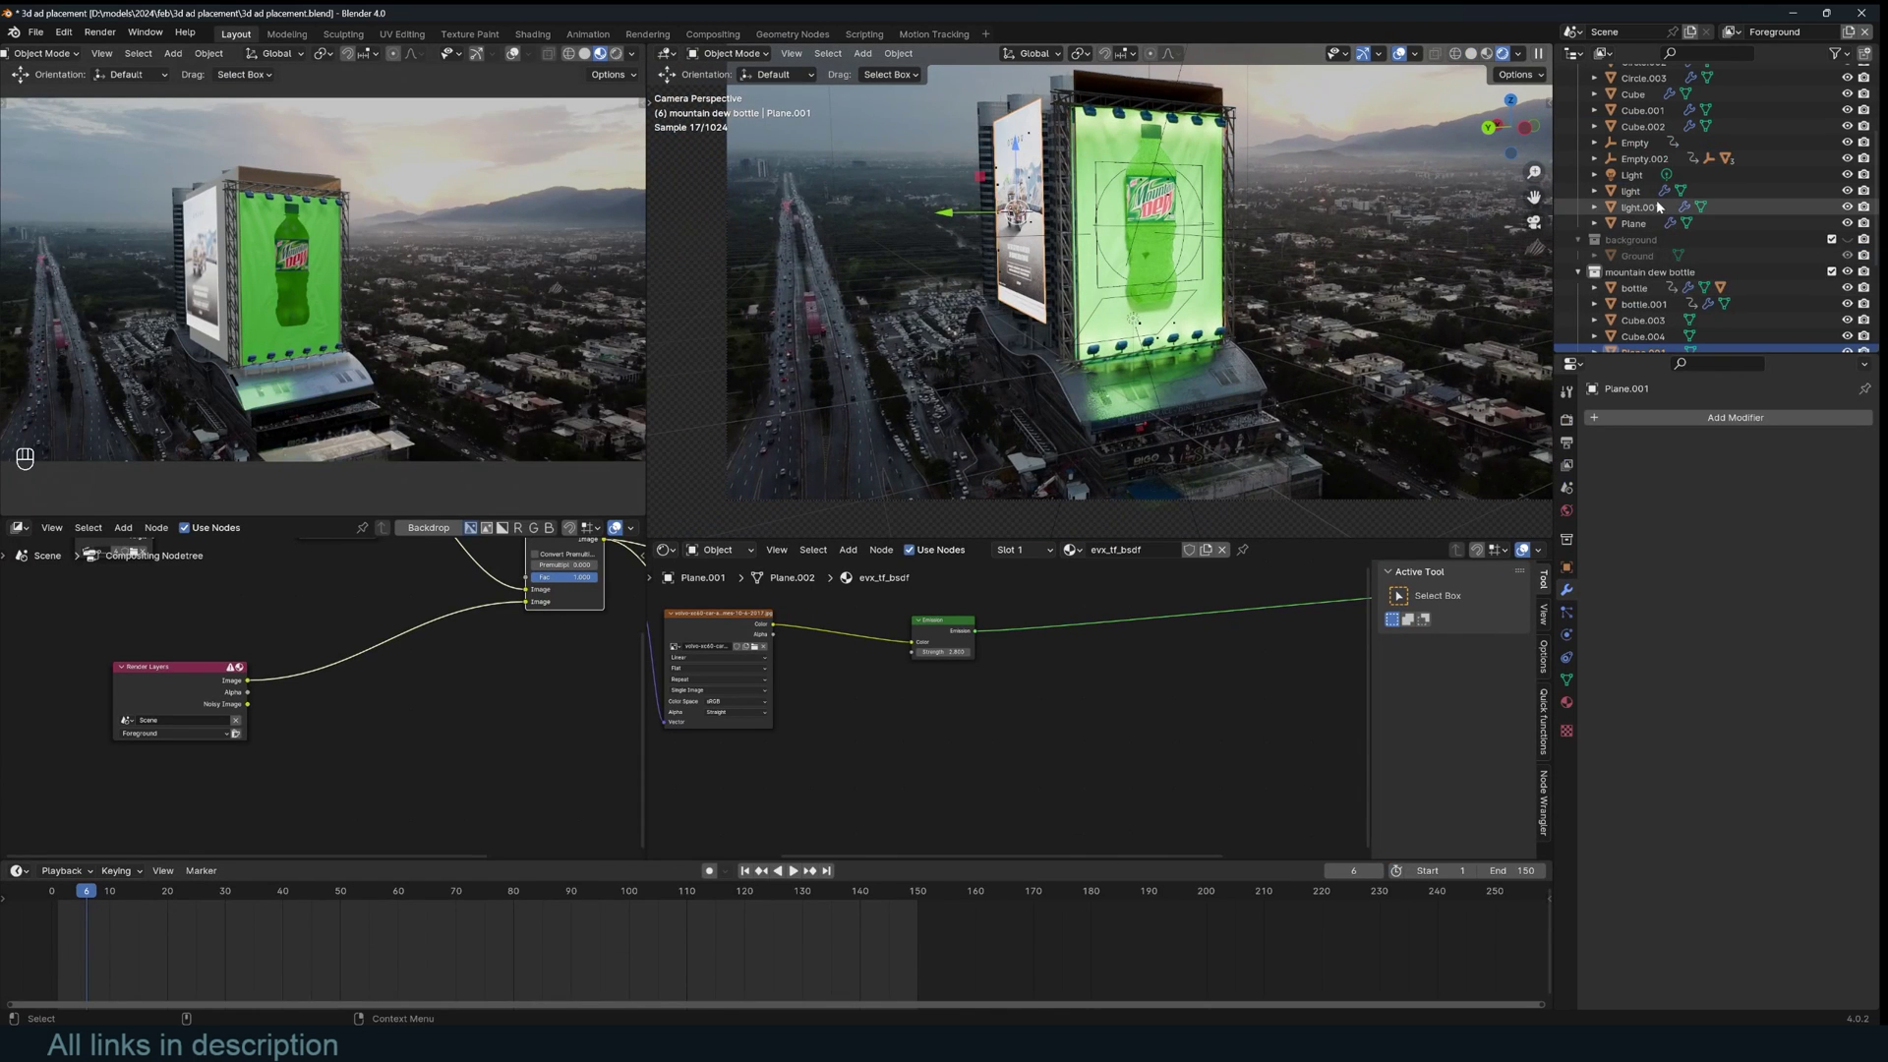
scroll(1652, 305, "up", 5)
scroll(1648, 316, "down", 5)
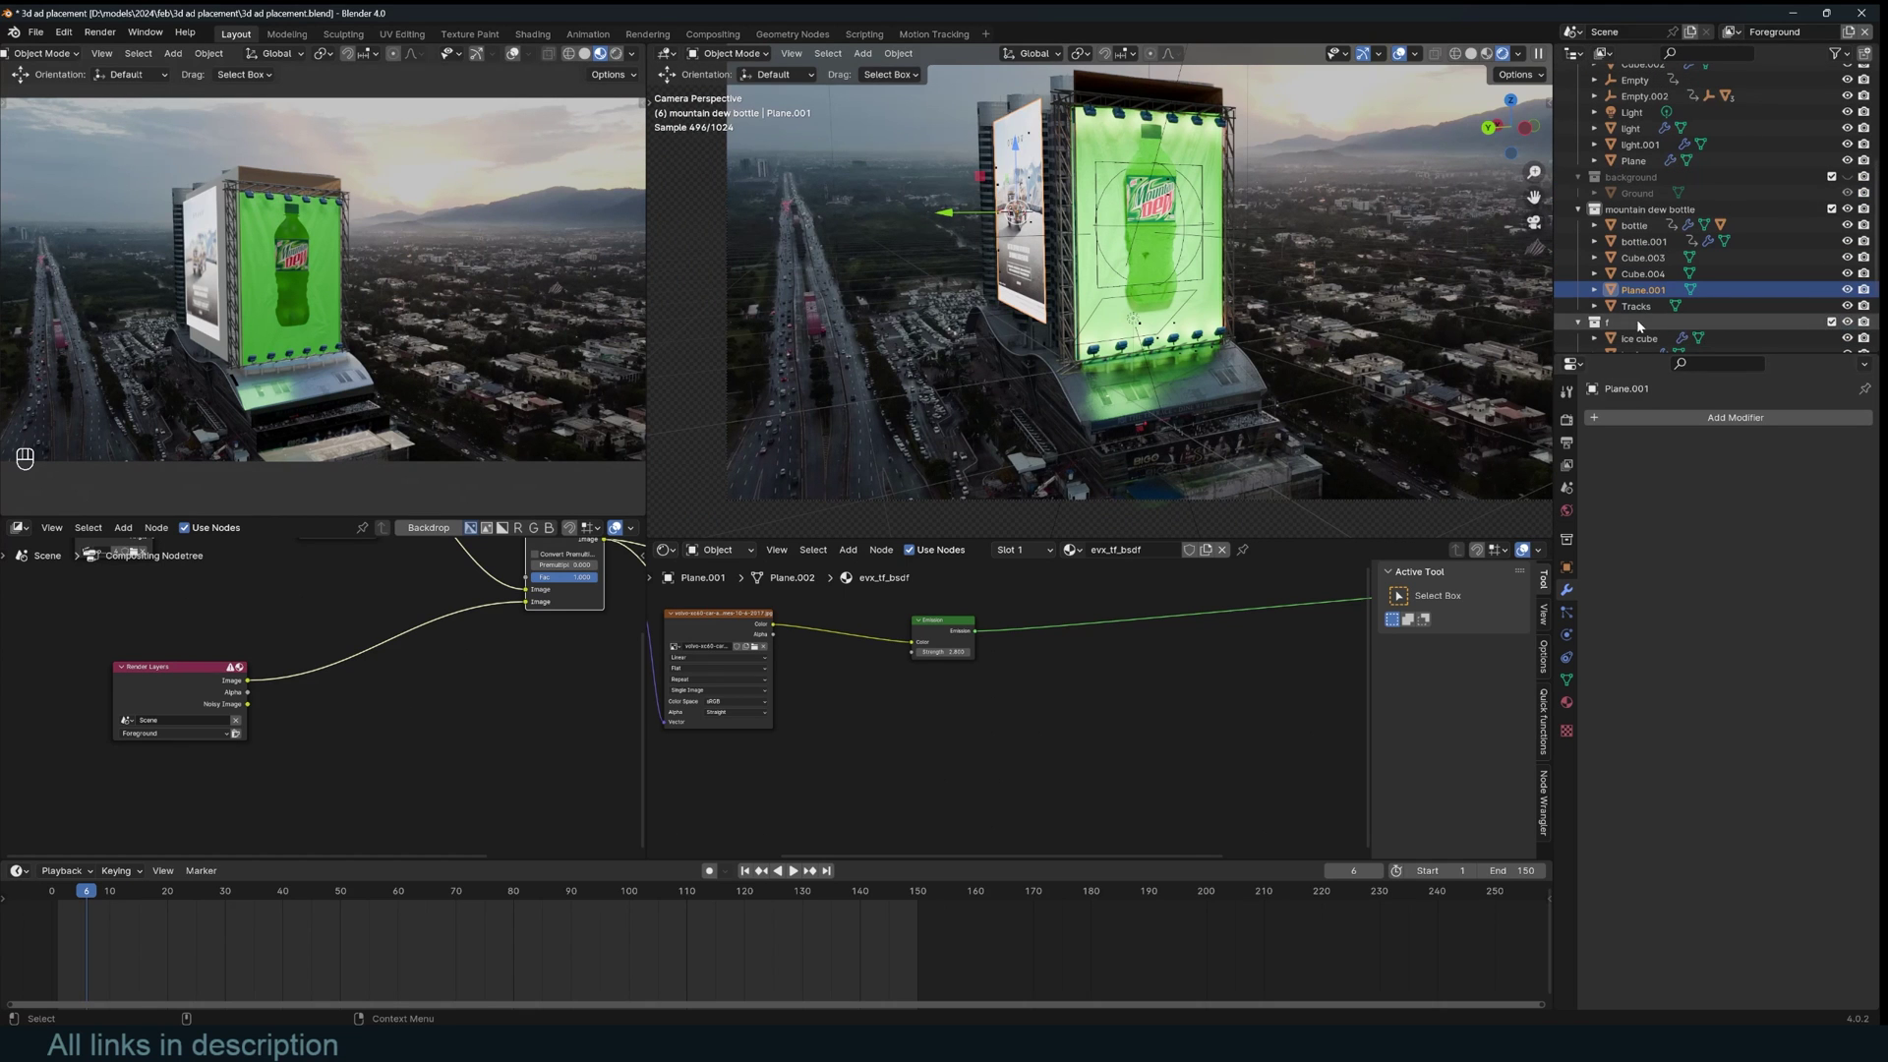
left_click(1636, 306)
left_click(935, 34)
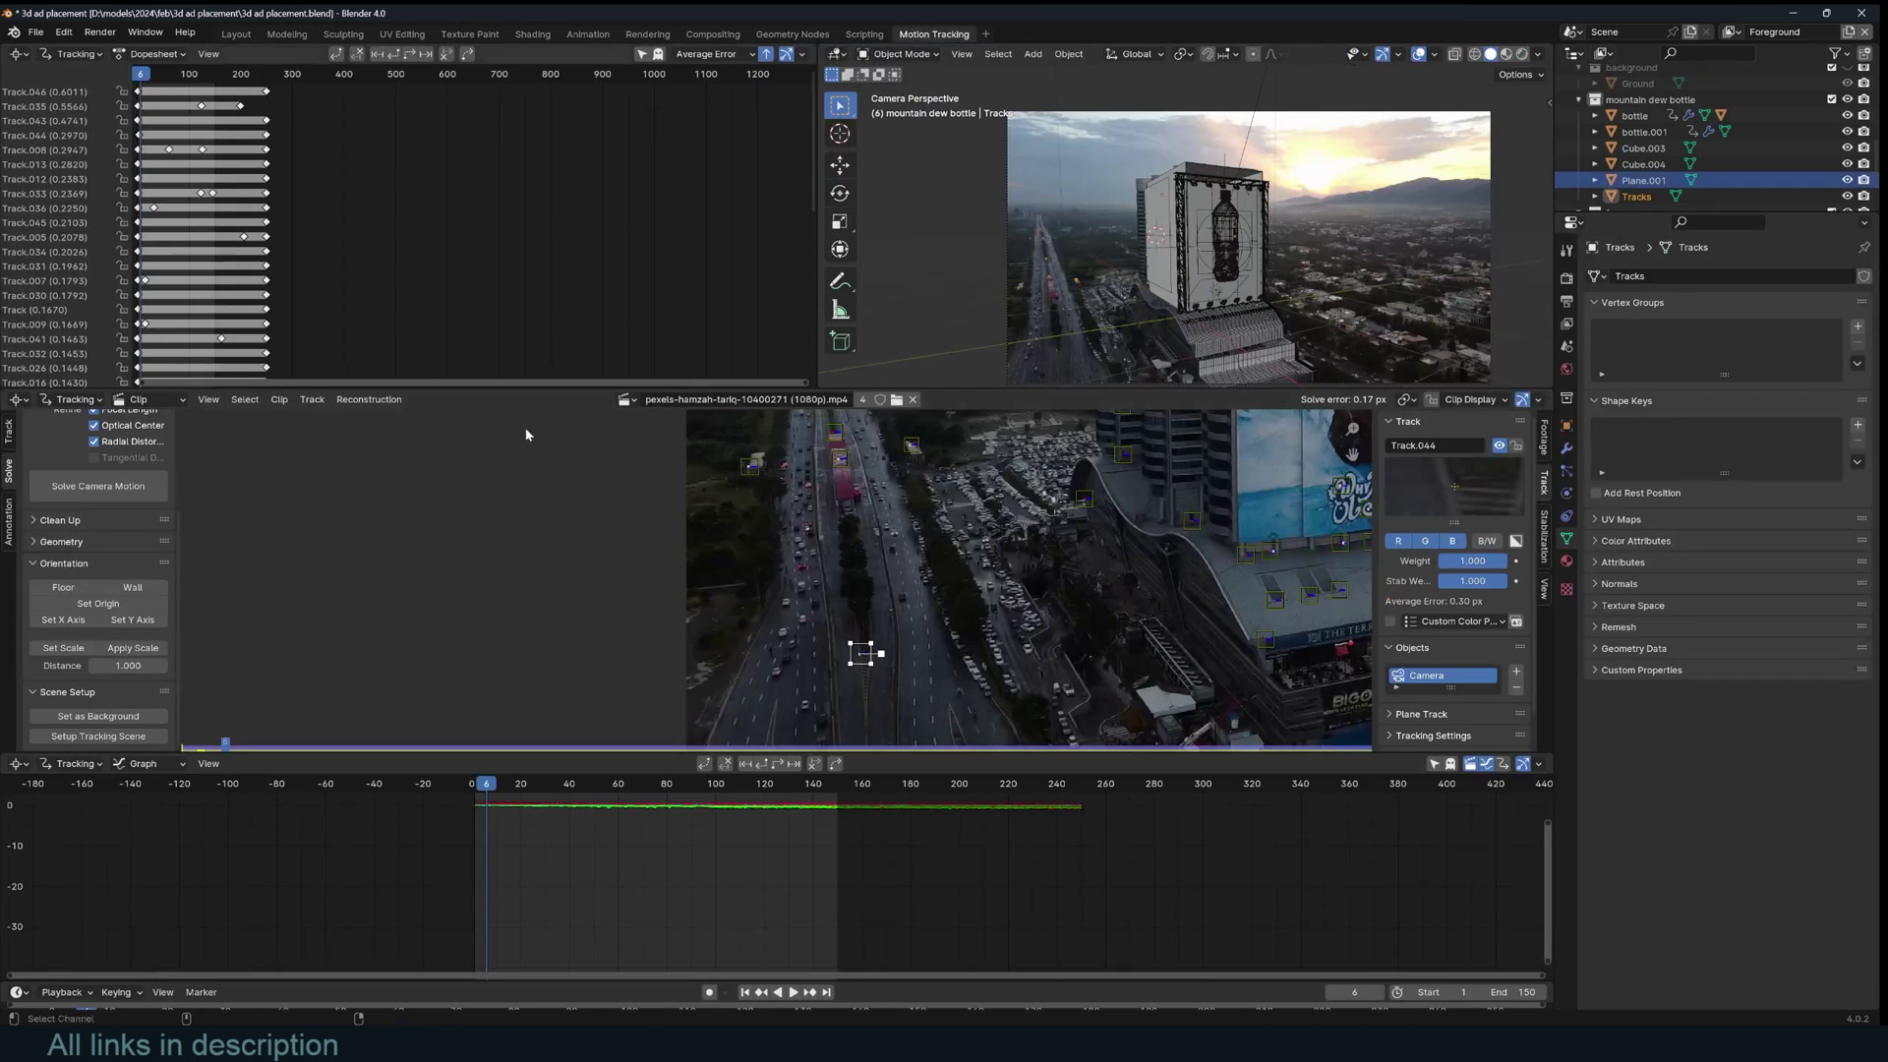
left_click(361, 408)
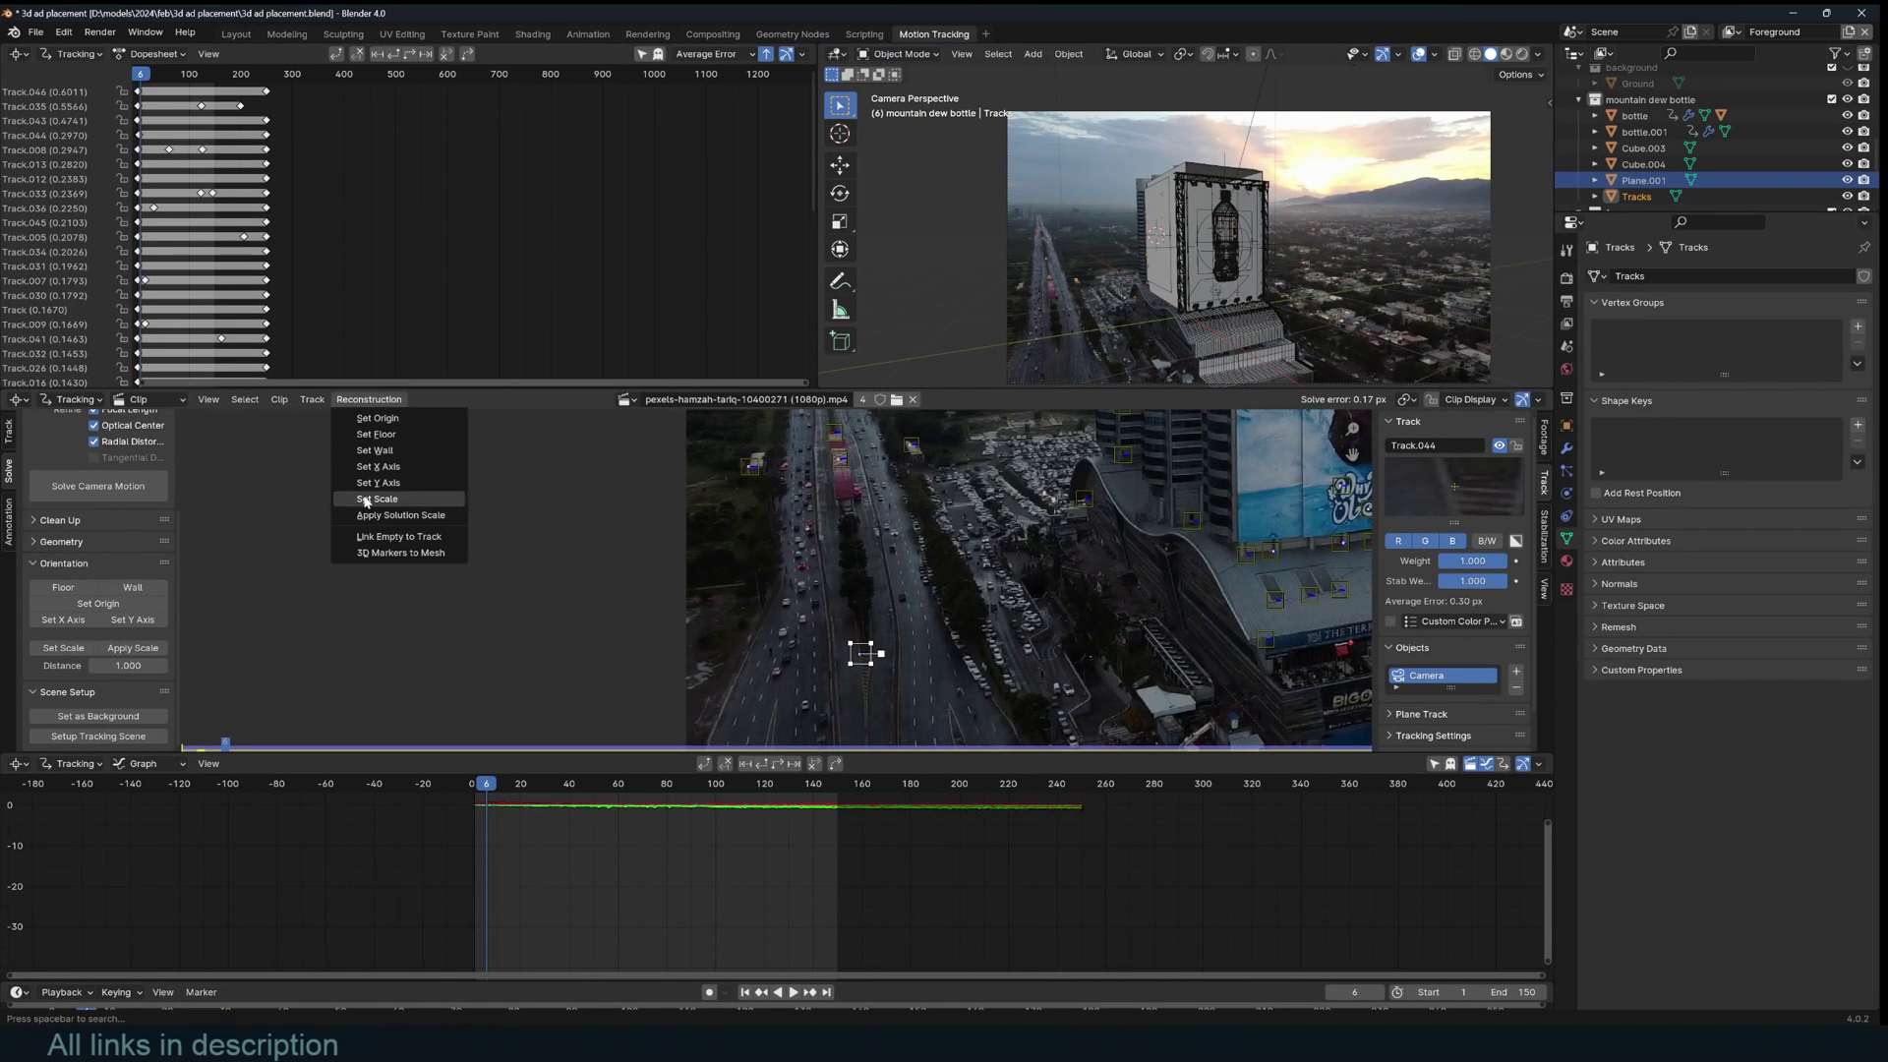
left_click(417, 553)
- In the Tracks mesh, select the vertex on the road and snap the 3D cursor to it
left_click(236, 34)
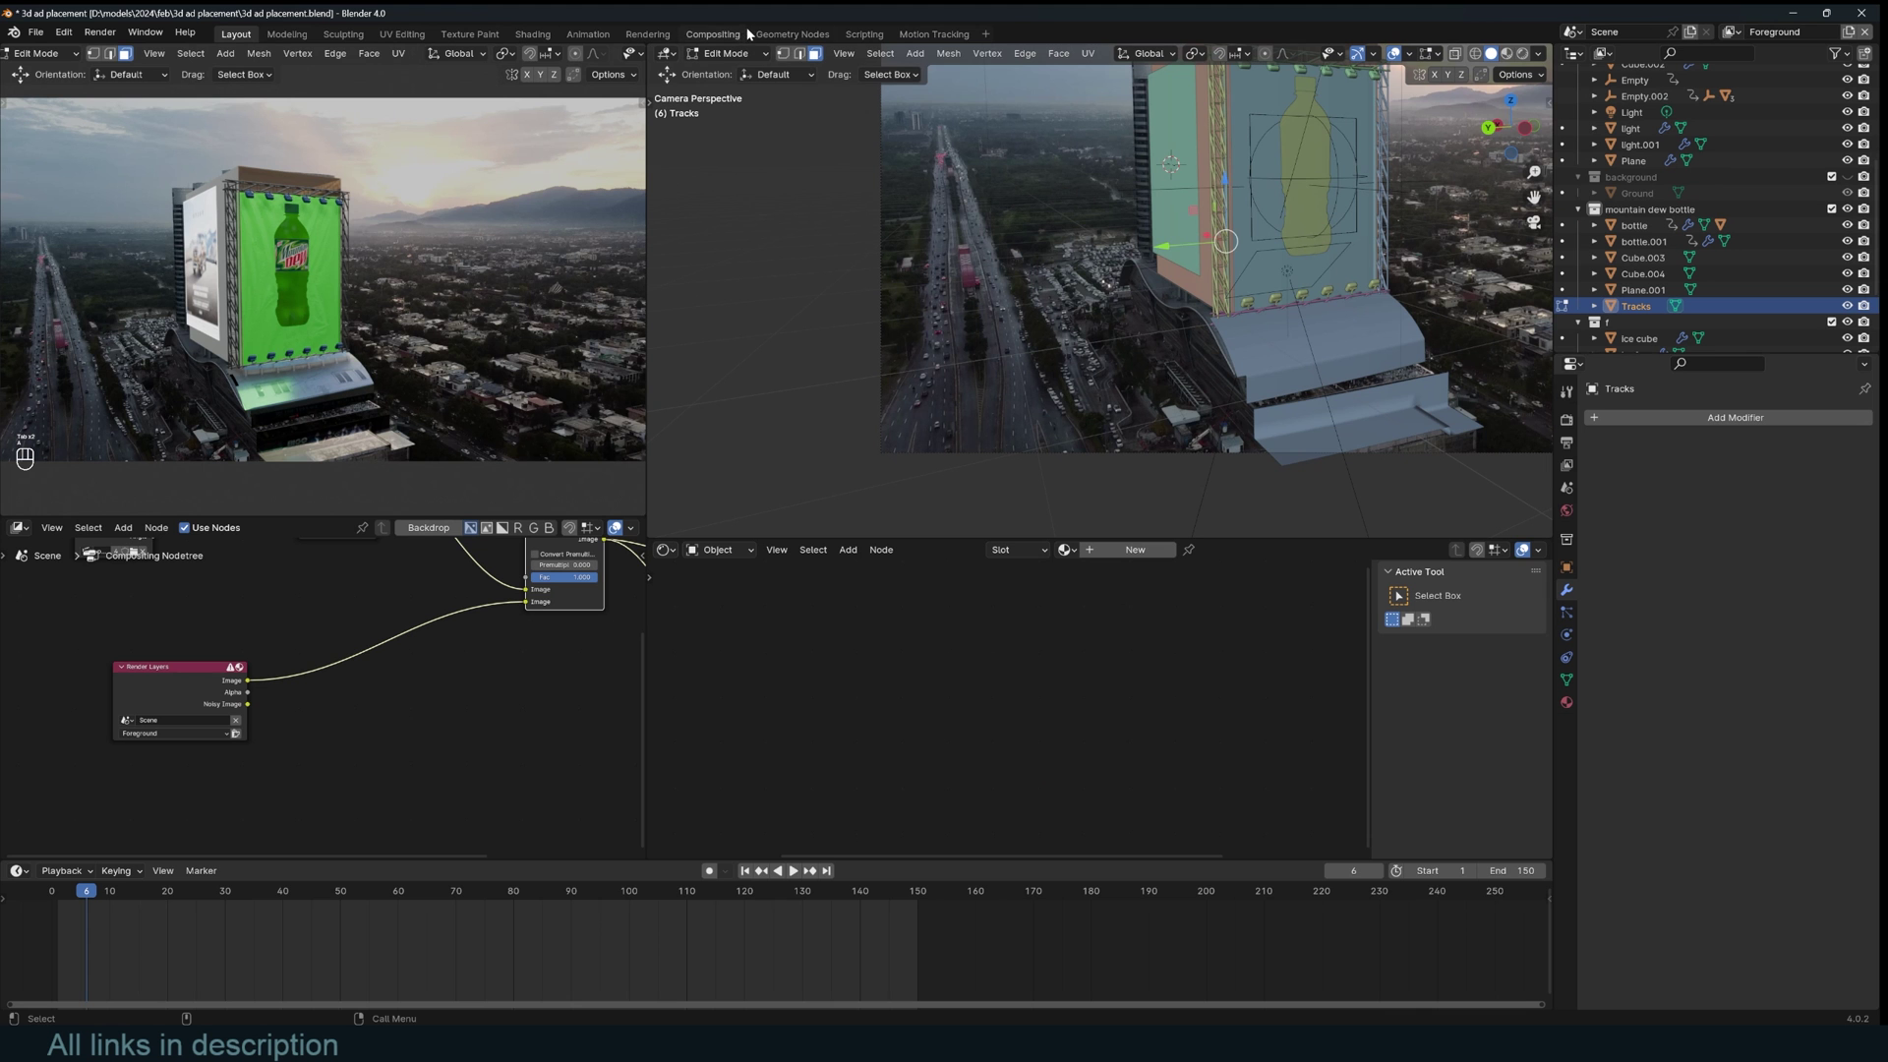
key("Tab")
scroll(1001, 425, "up", 2)
middle_click_drag(926, 424, 1004, 377, "shift")
left_click(1001, 385)
key("shift+s")
left_click(1037, 478)
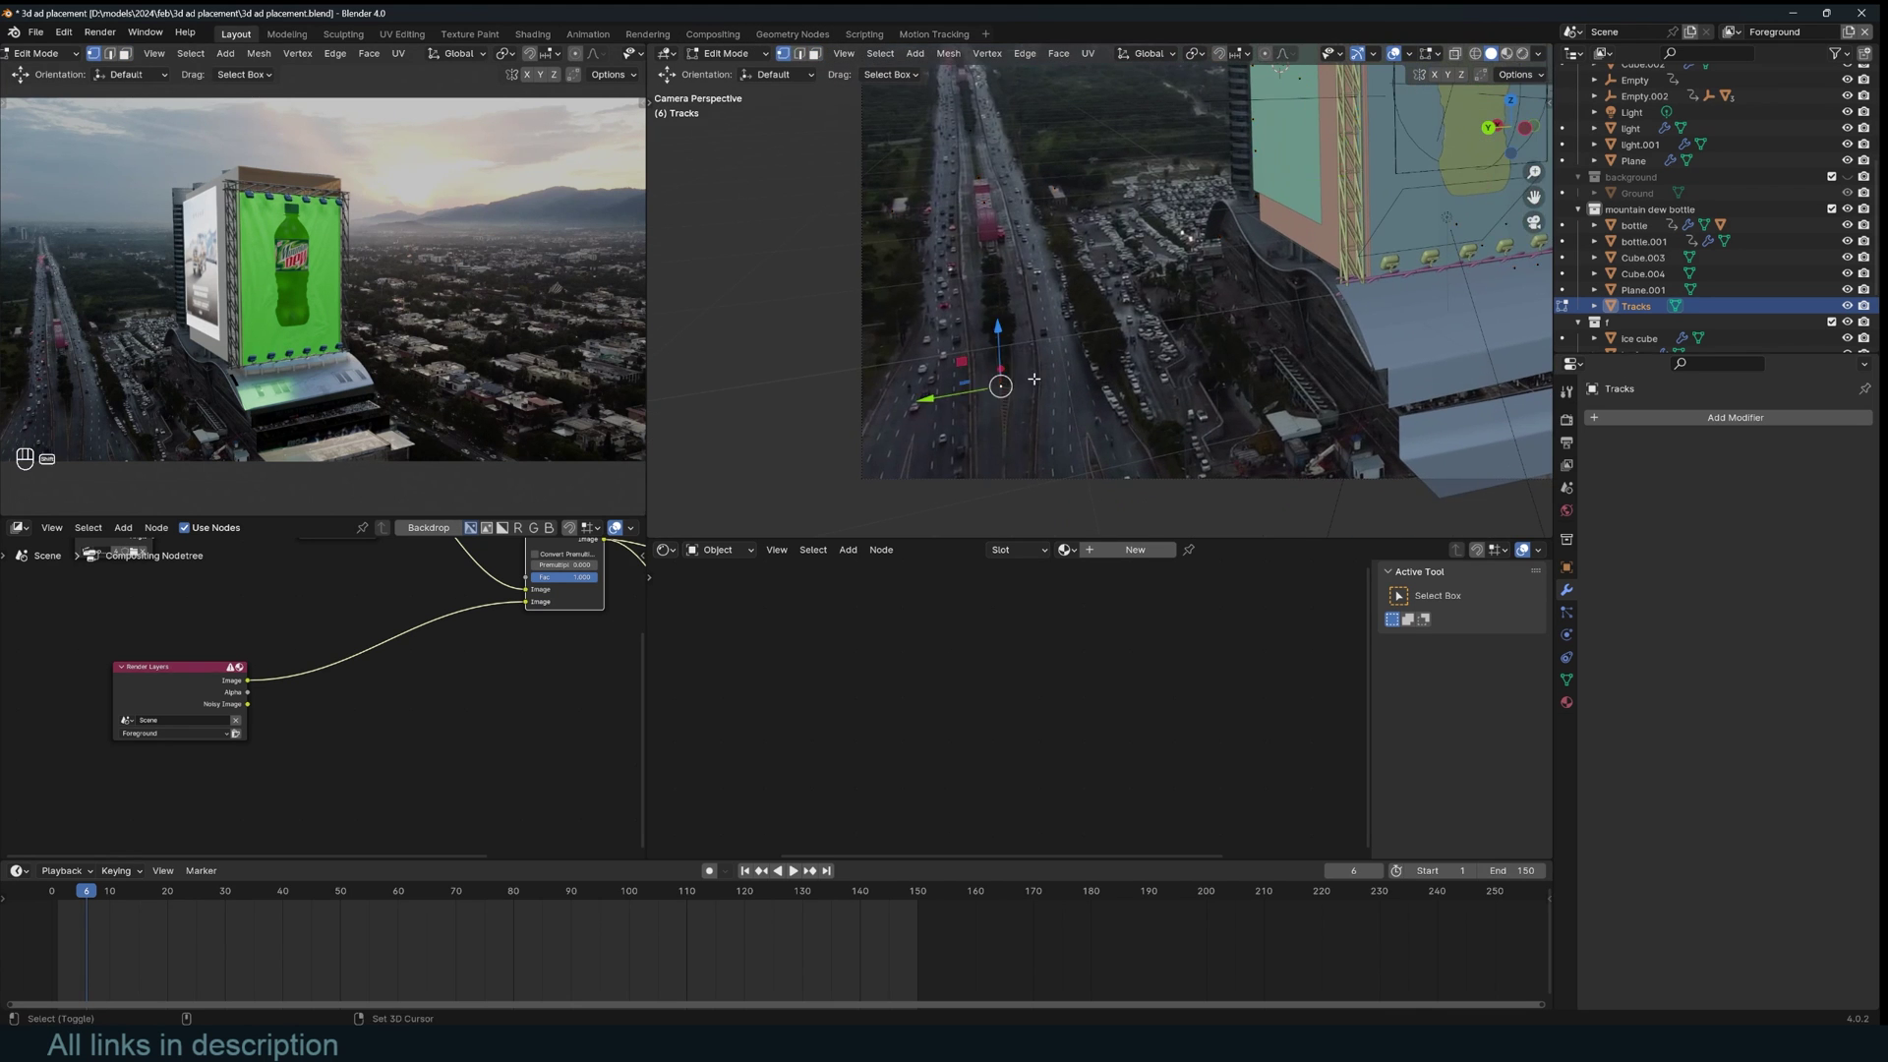
- Add a plane at the 3D cursor and scale it down to span both carriageways of the road
key("Tab")
key("shift+a")
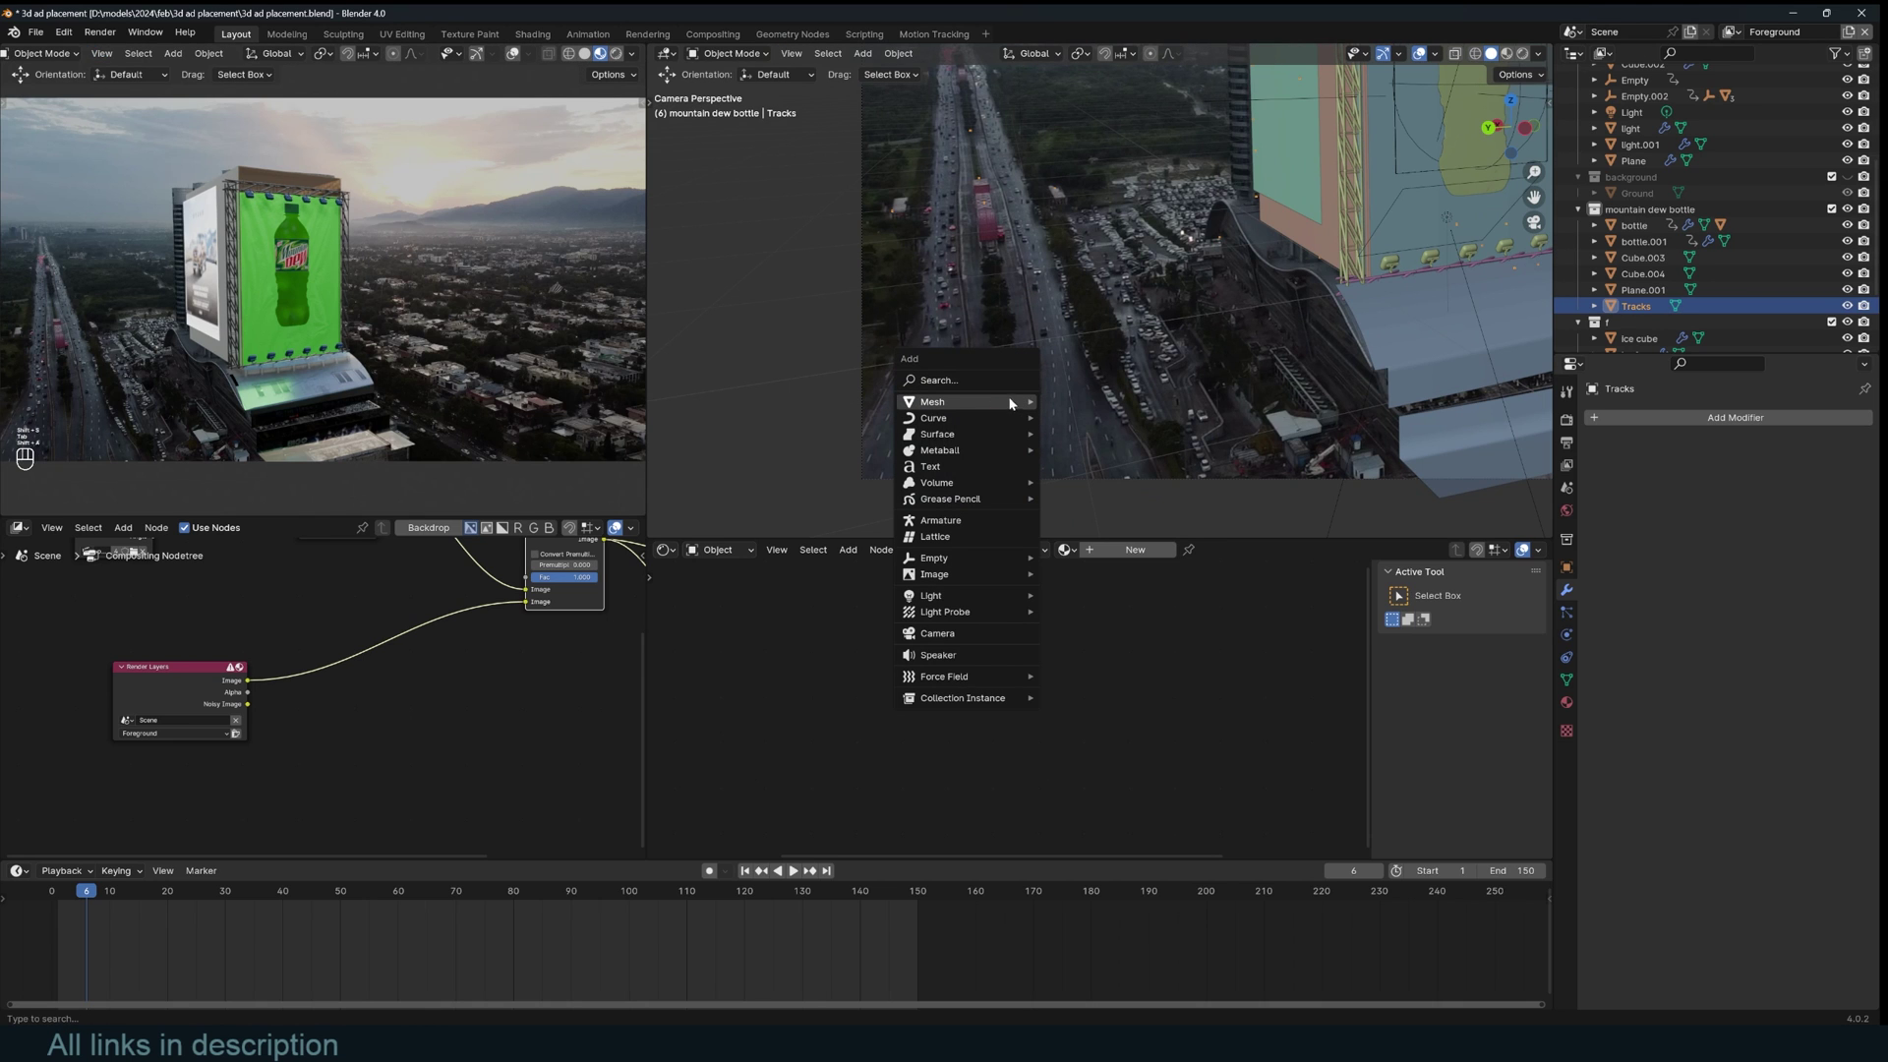
left_click(1073, 401)
key("s")
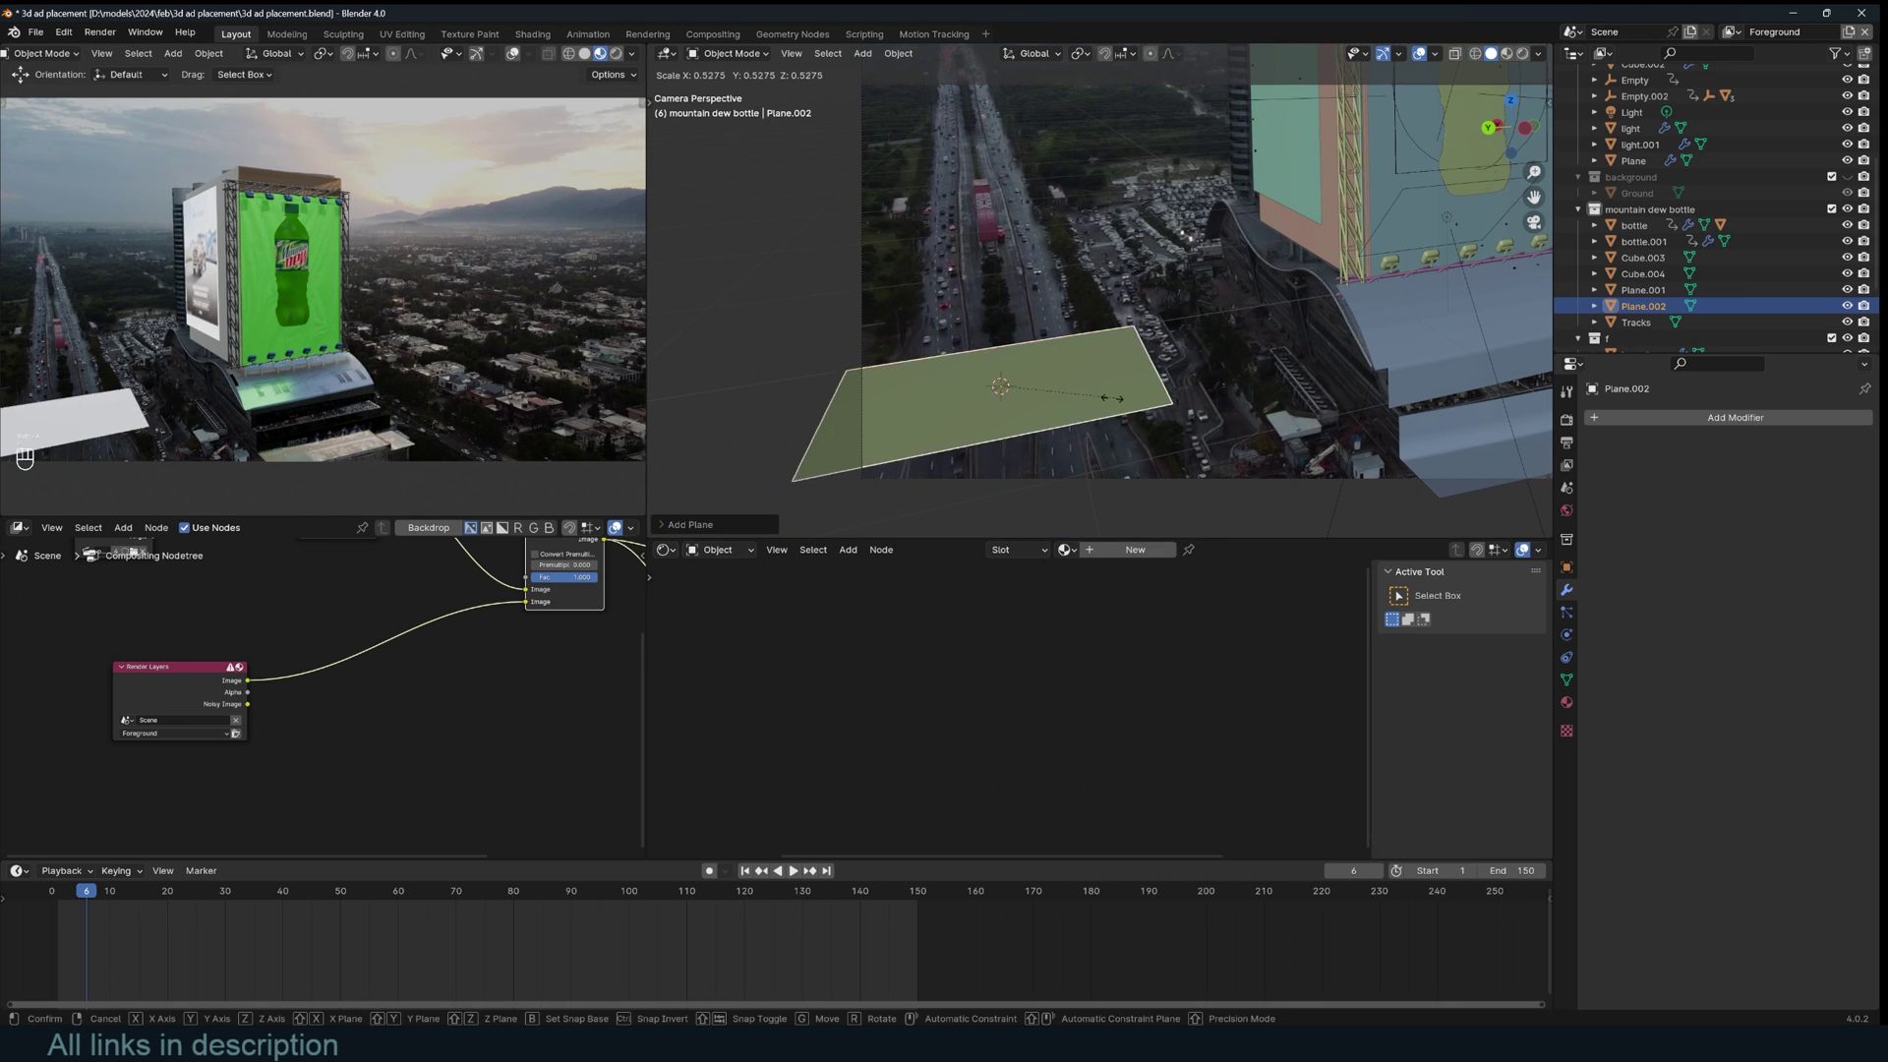
left_click(1059, 410)
scroll(1062, 409, "up", 2)
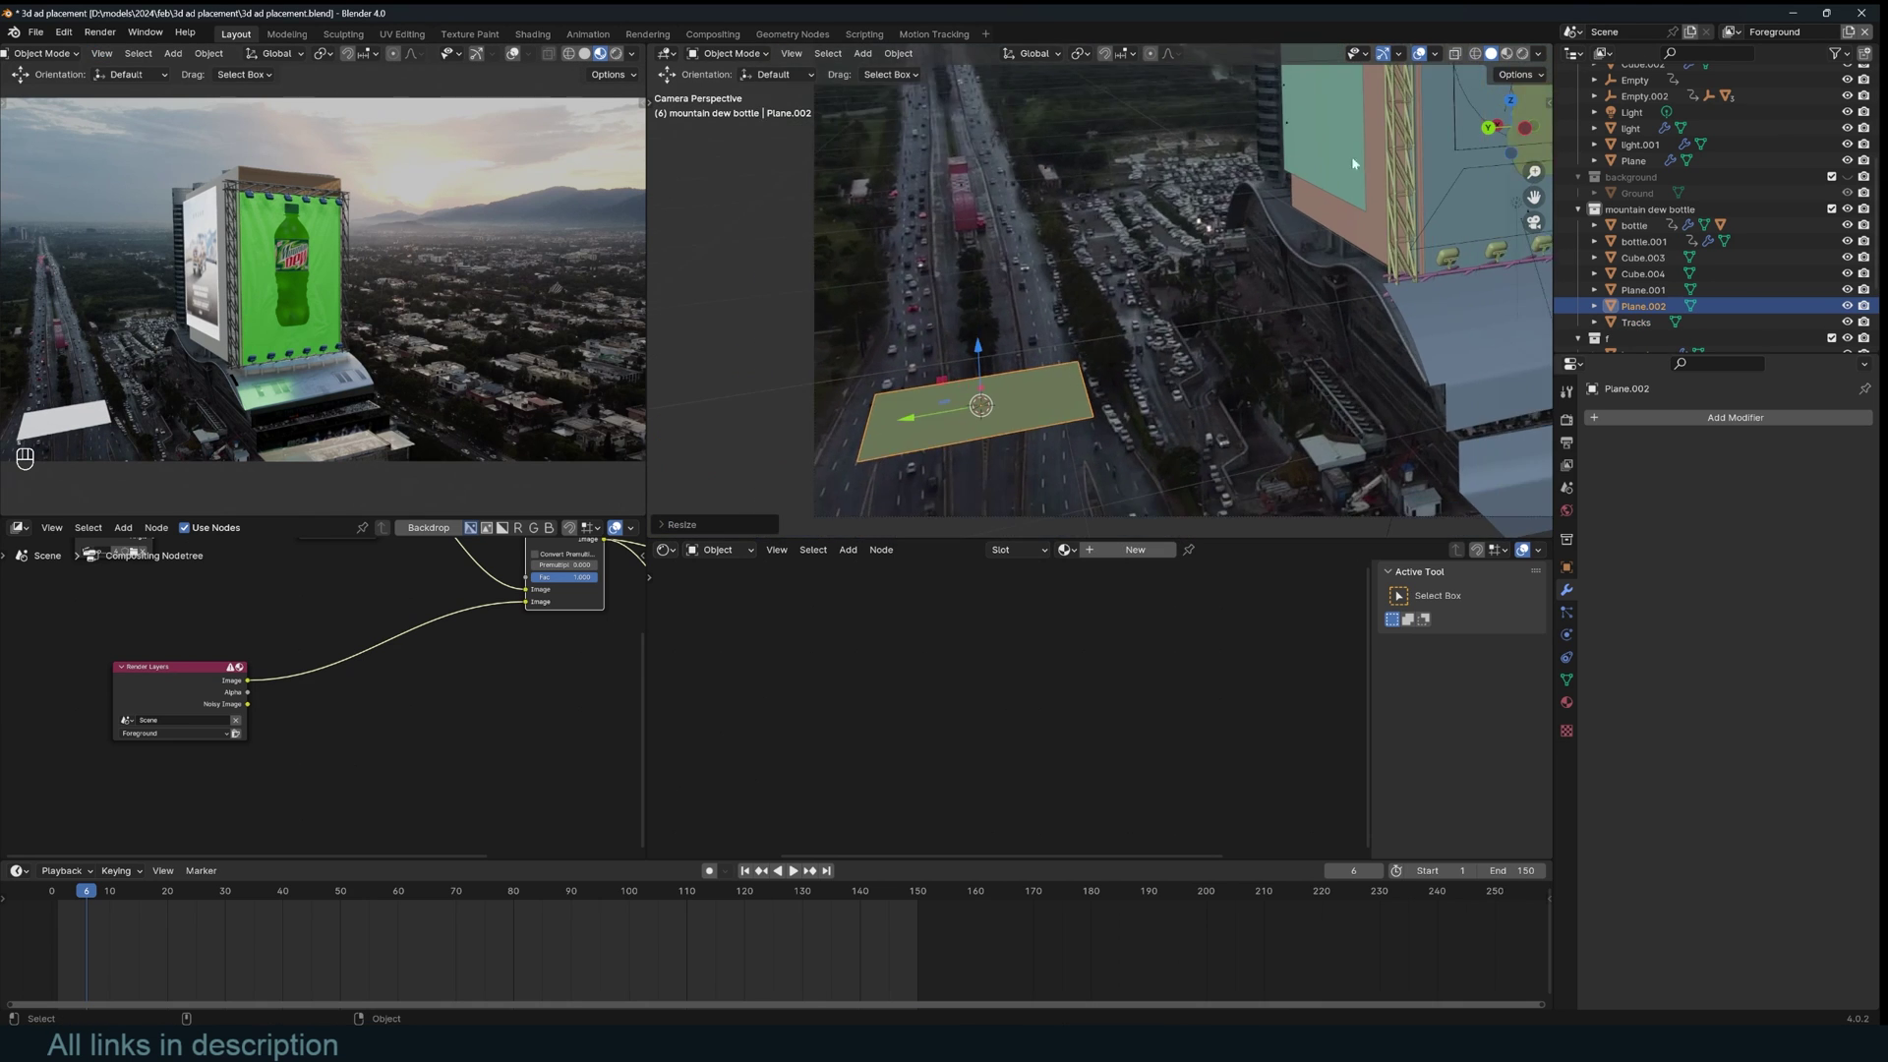
- Cut the road plane with loop cuts along both edges of the median and delete the middle face
key("Tab")
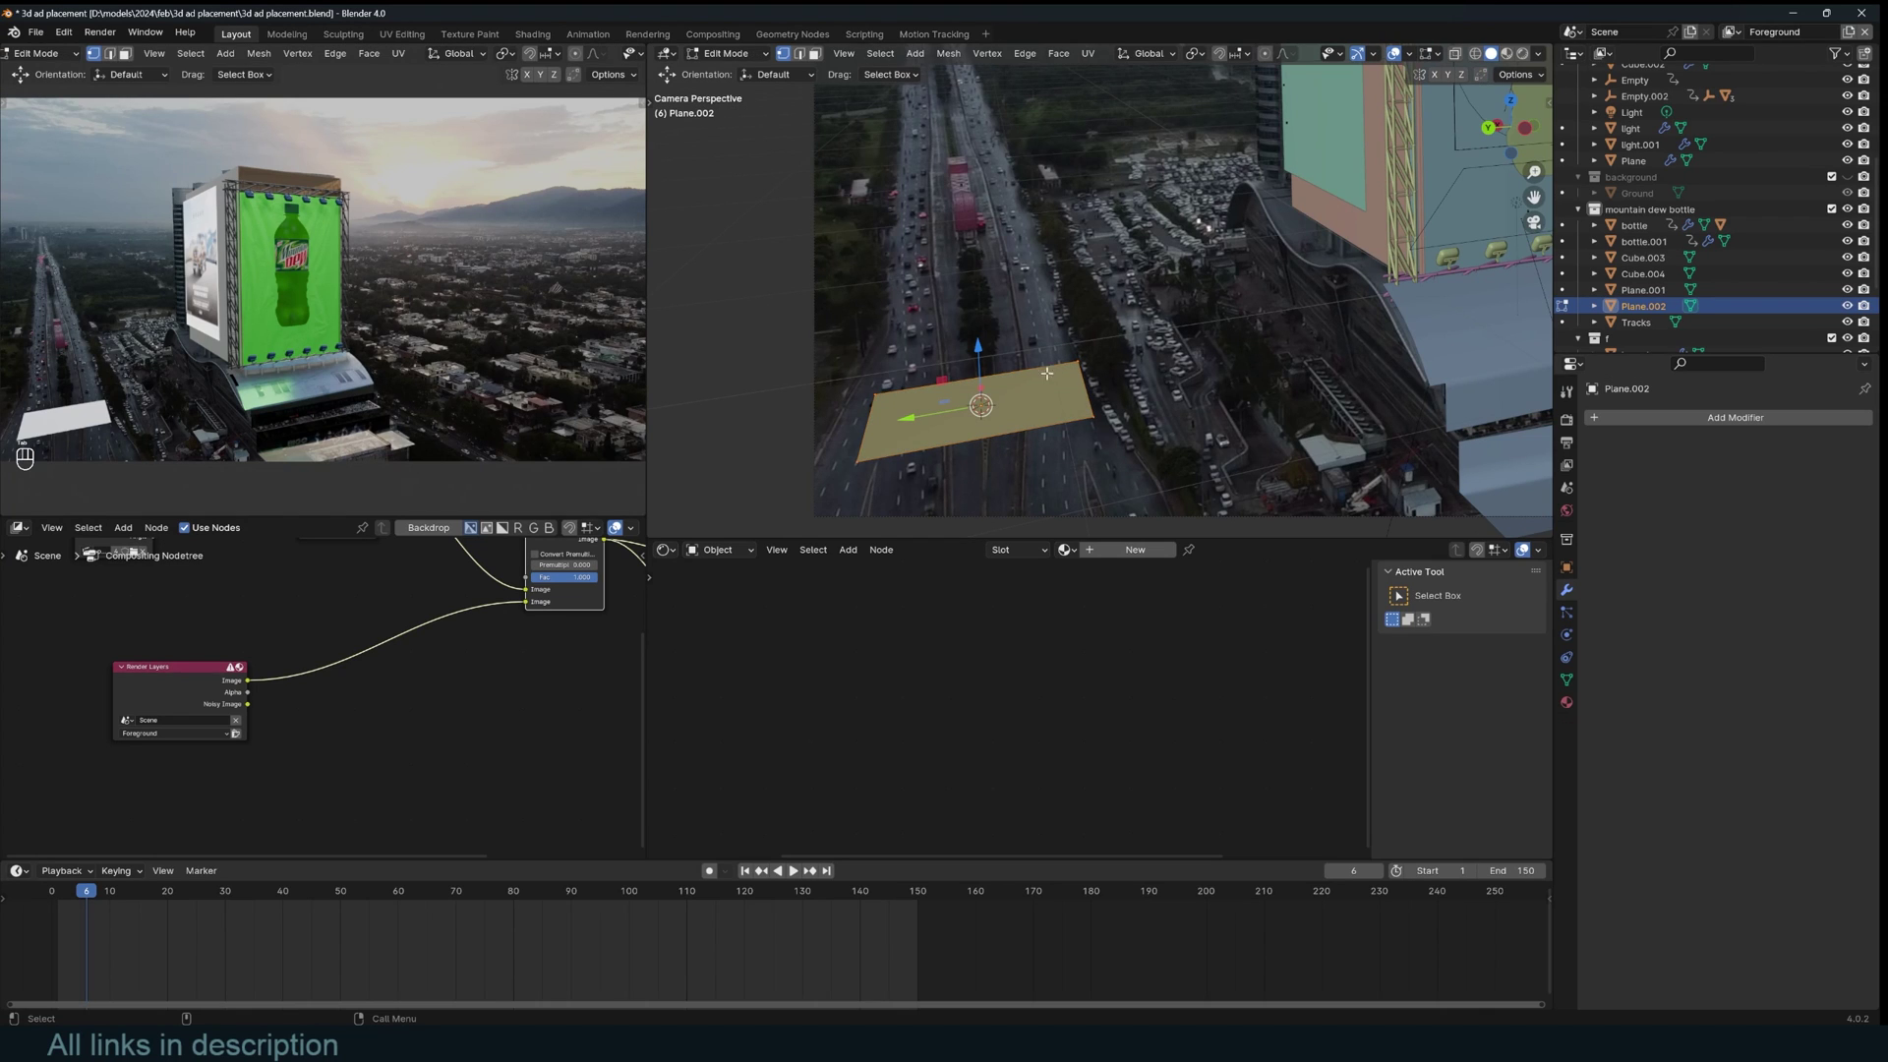
key("ctrl+r")
left_click(1026, 382)
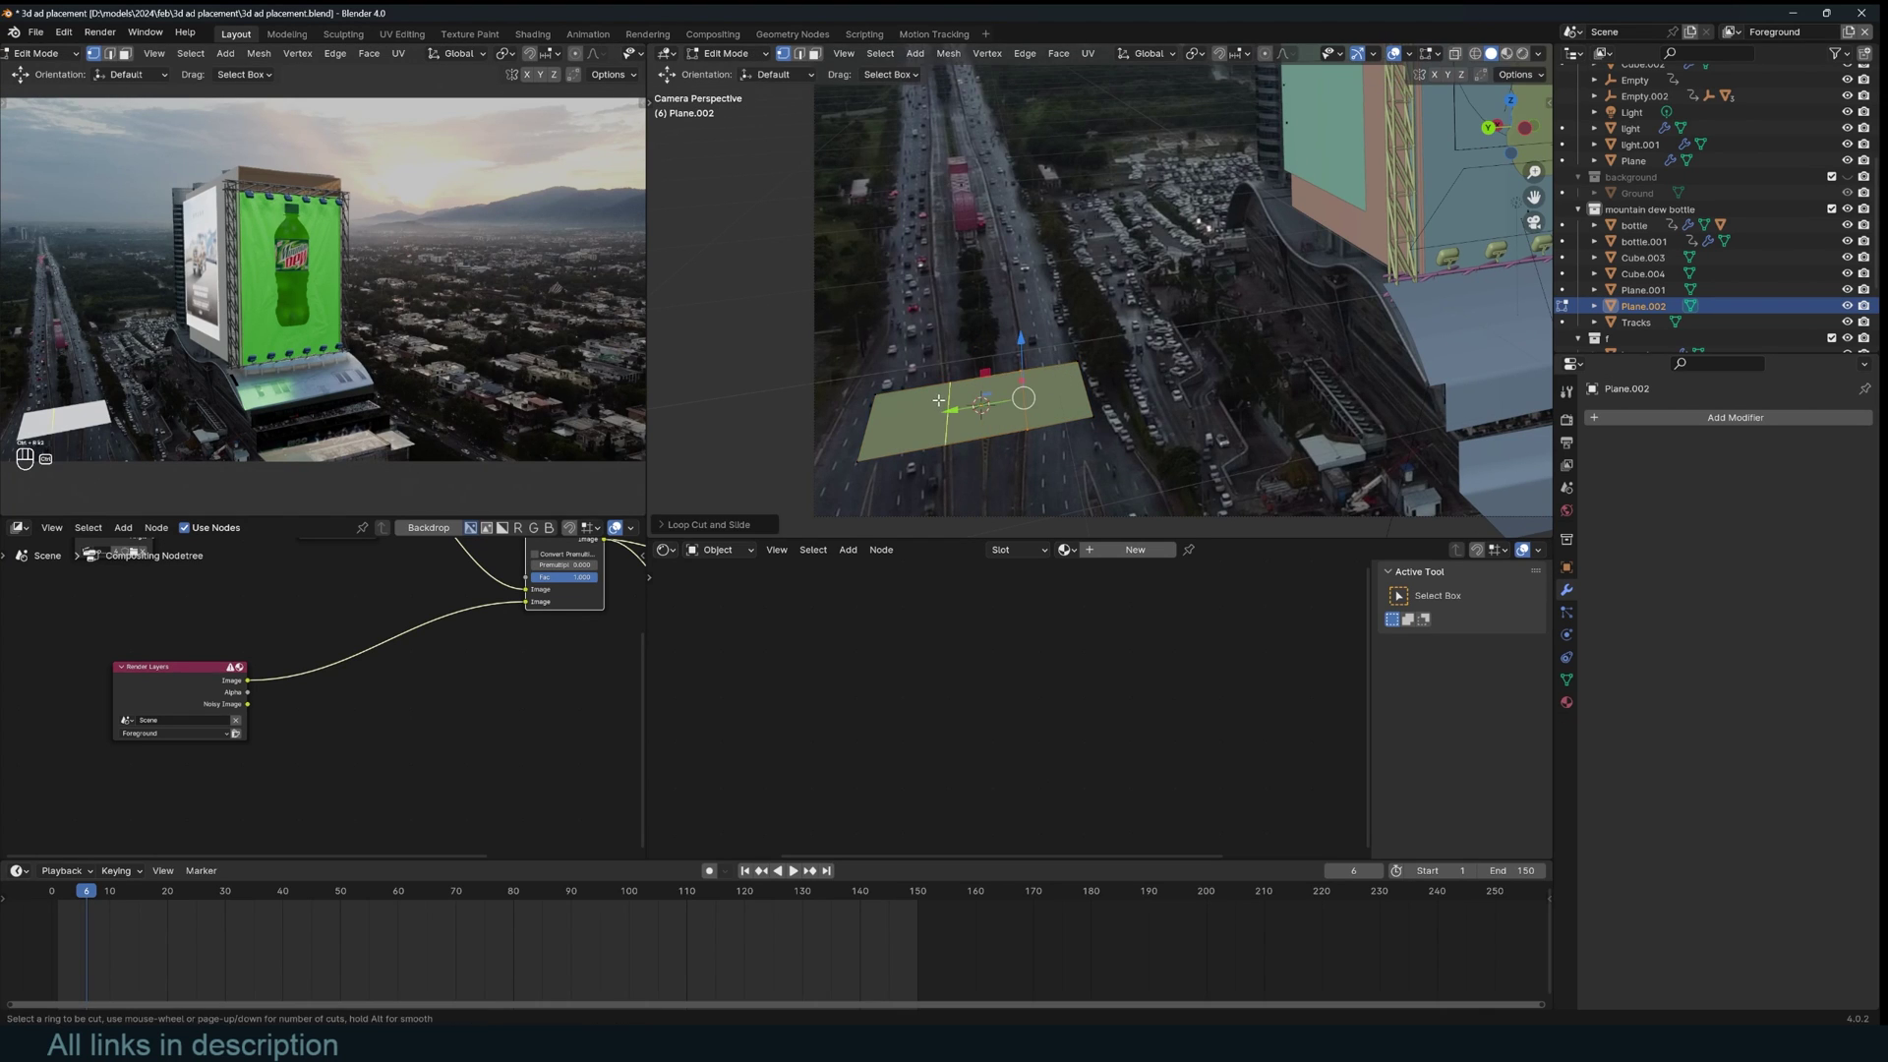
left_click(1062, 382)
left_click(936, 445)
key("3")
left_click(974, 425)
key("x")
left_click(973, 427)
- Extrude the far edges of both road pieces into the distance to form two long strips along the carriageways
key("e")
scroll(993, 256, "down", 3)
scroll(1003, 254, "up", 2)
left_click(1009, 254)
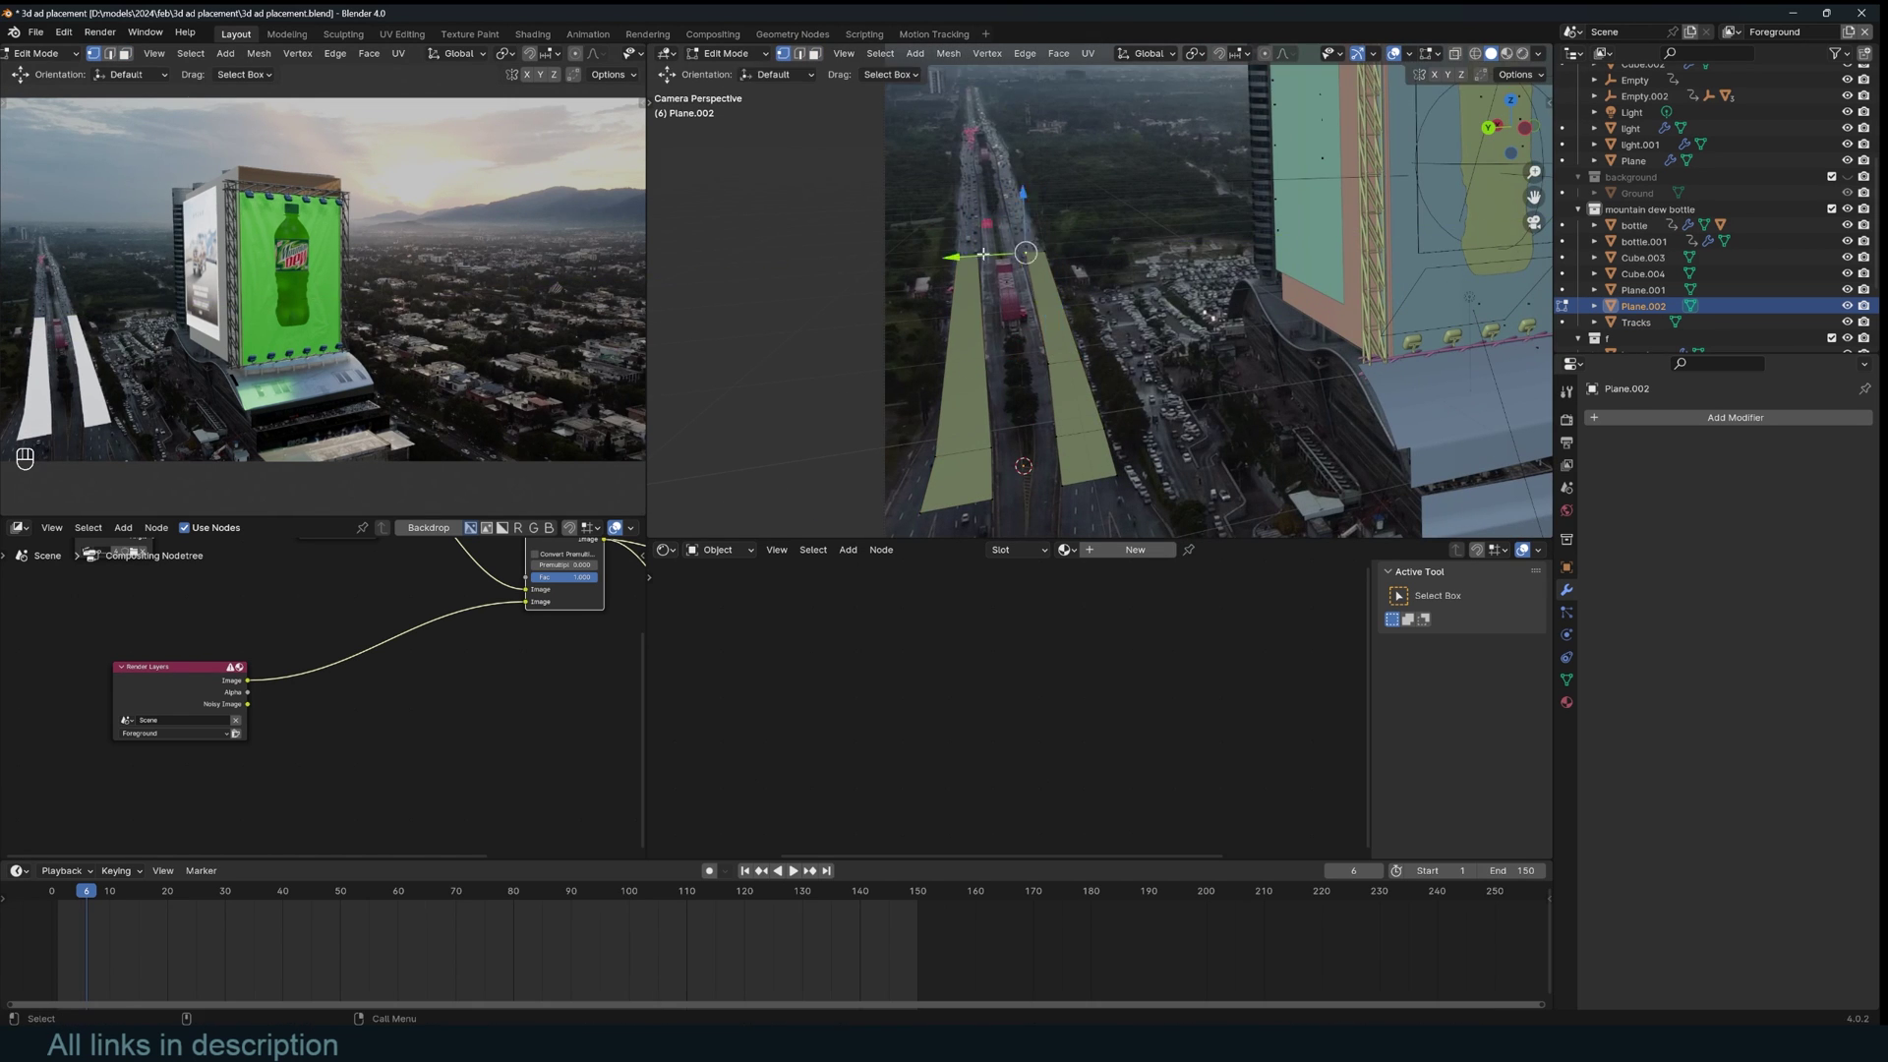
key("Tab")
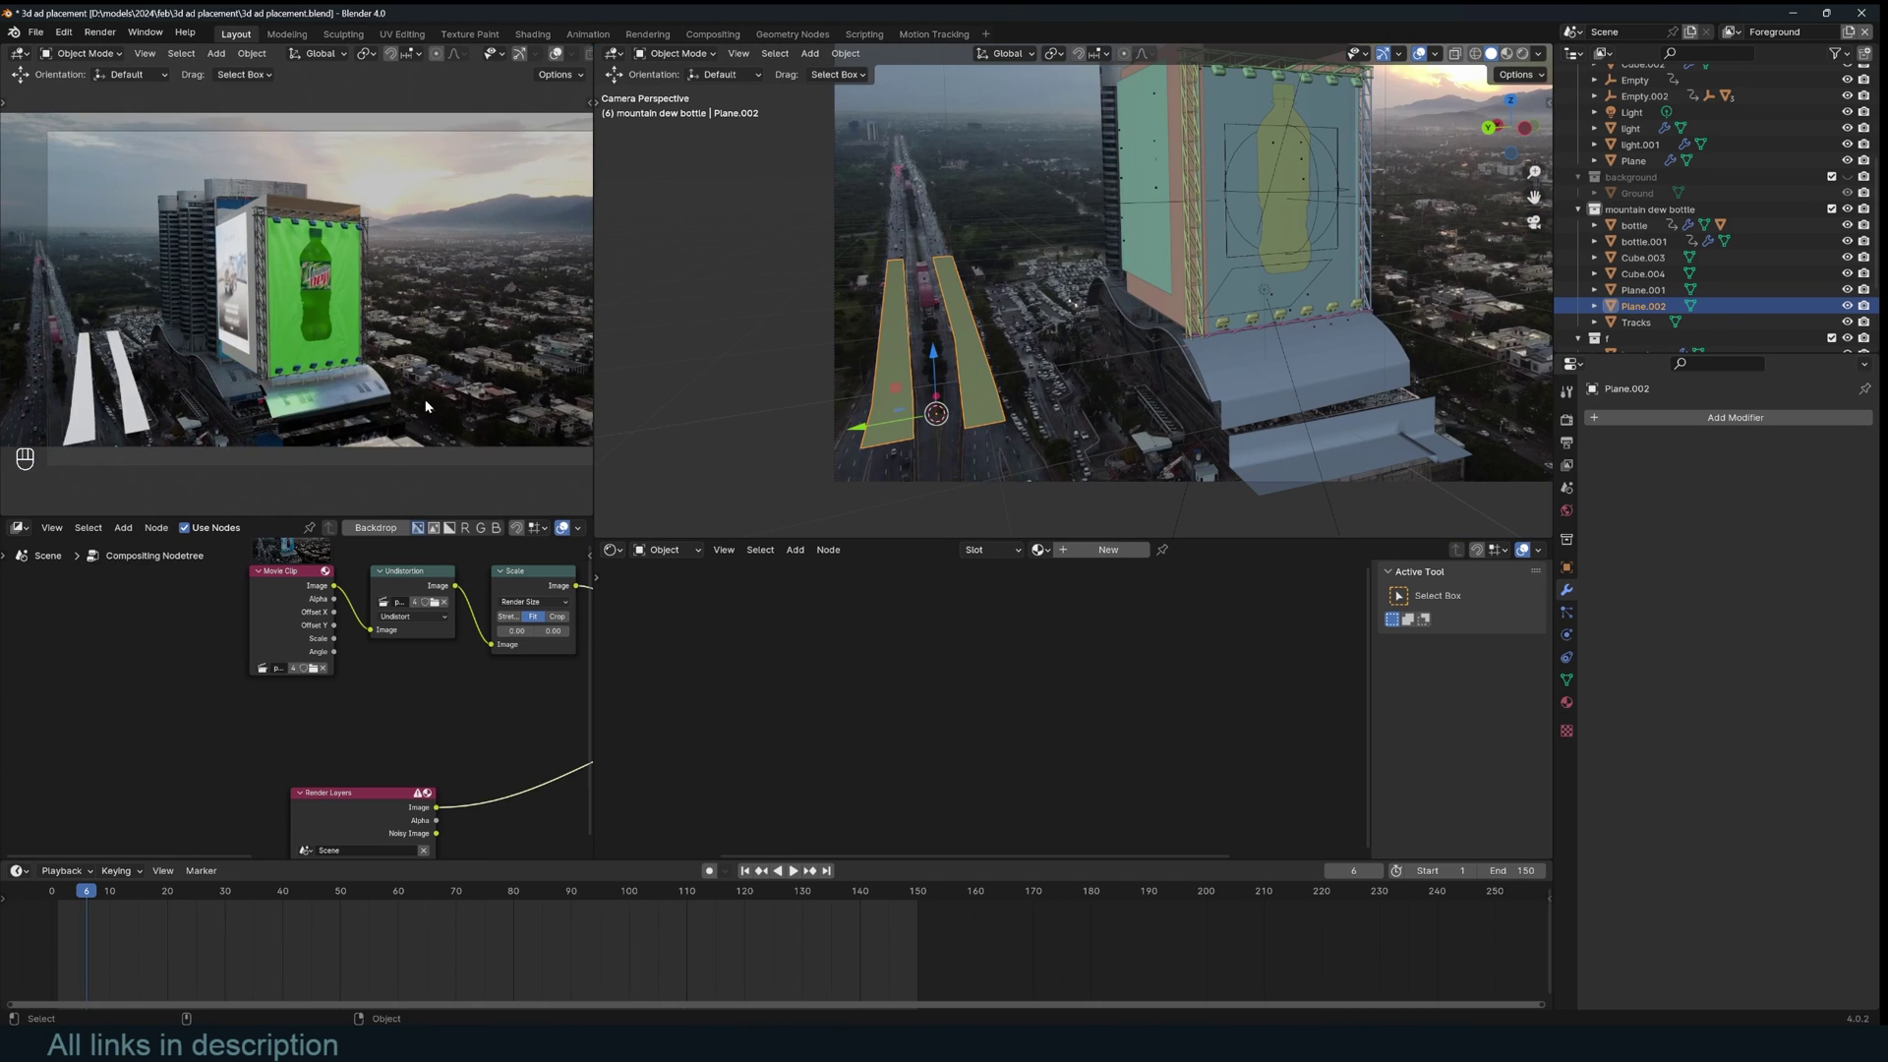
- Try the Stretch method on the compositor's Scale node and return it to Fit
middle_click_drag(403, 403, 422, 356, "shift")
scroll(467, 593, "up", 3)
middle_click_drag(521, 574, 350, 644)
left_click(395, 660)
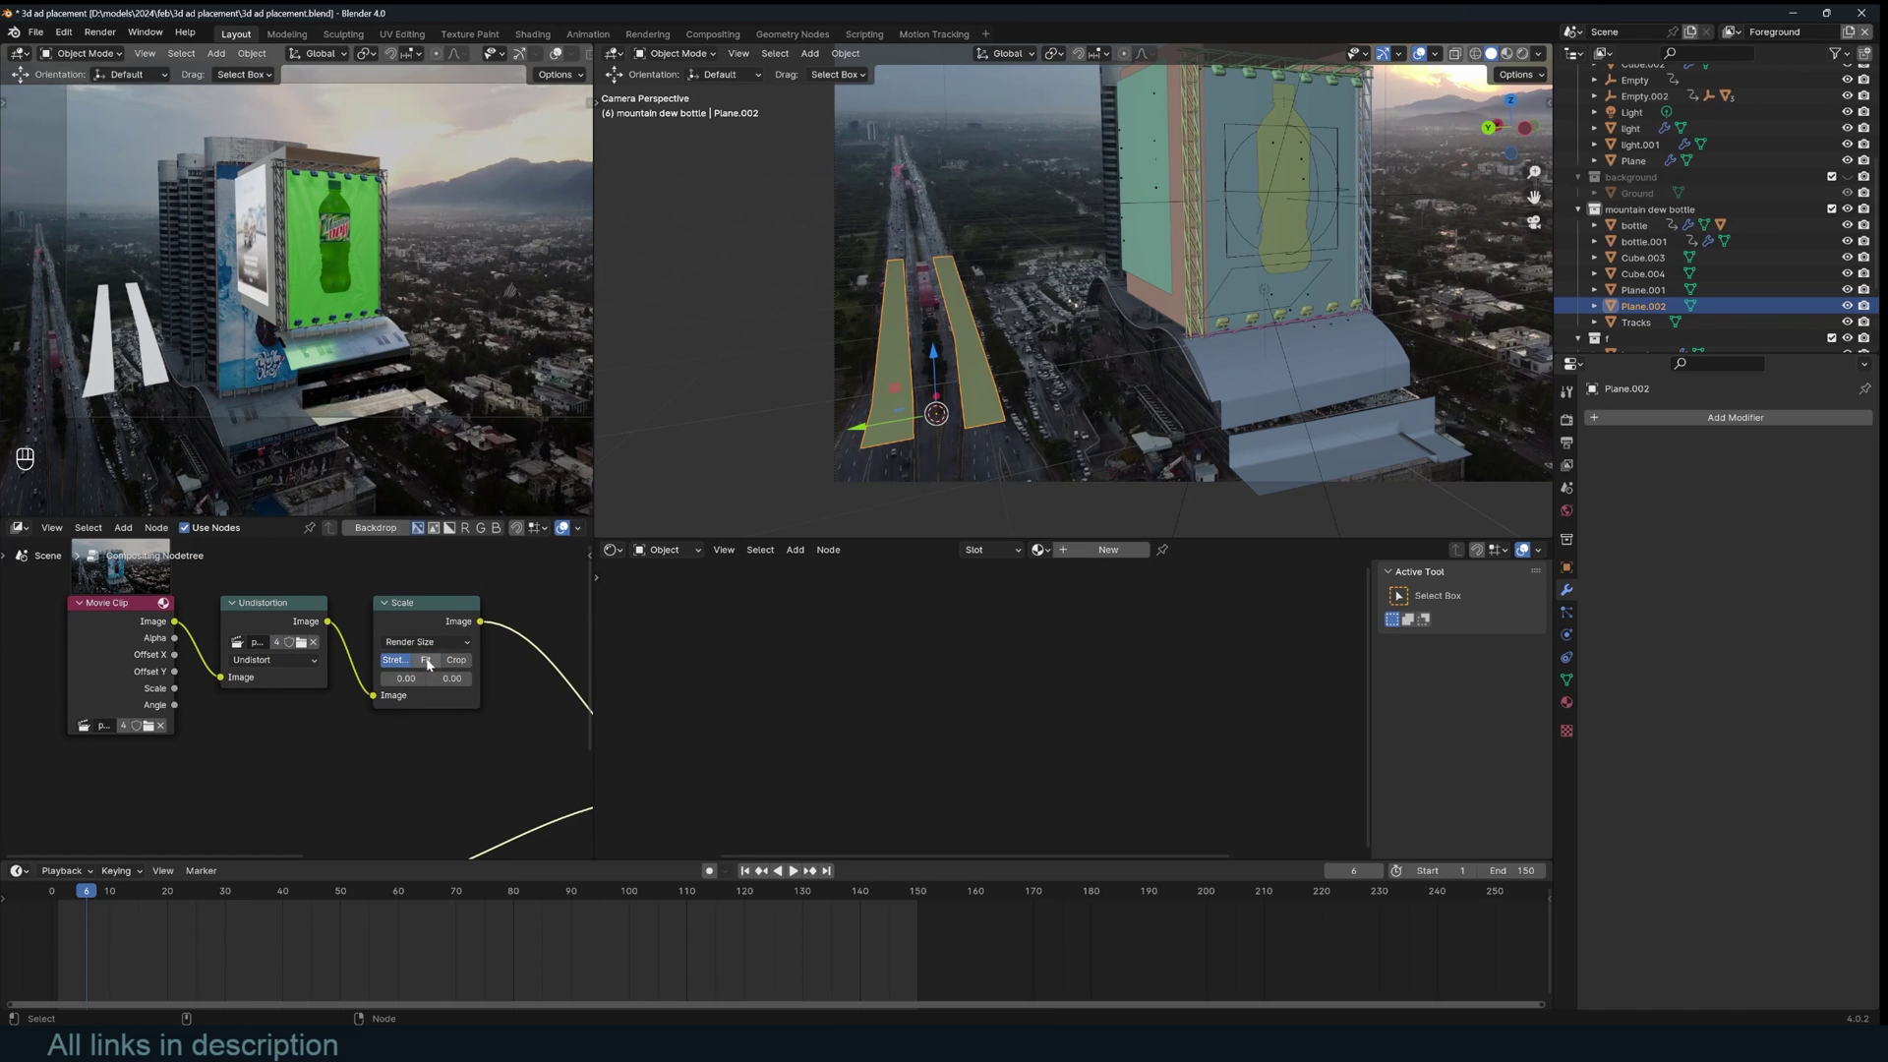
left_click(428, 662)
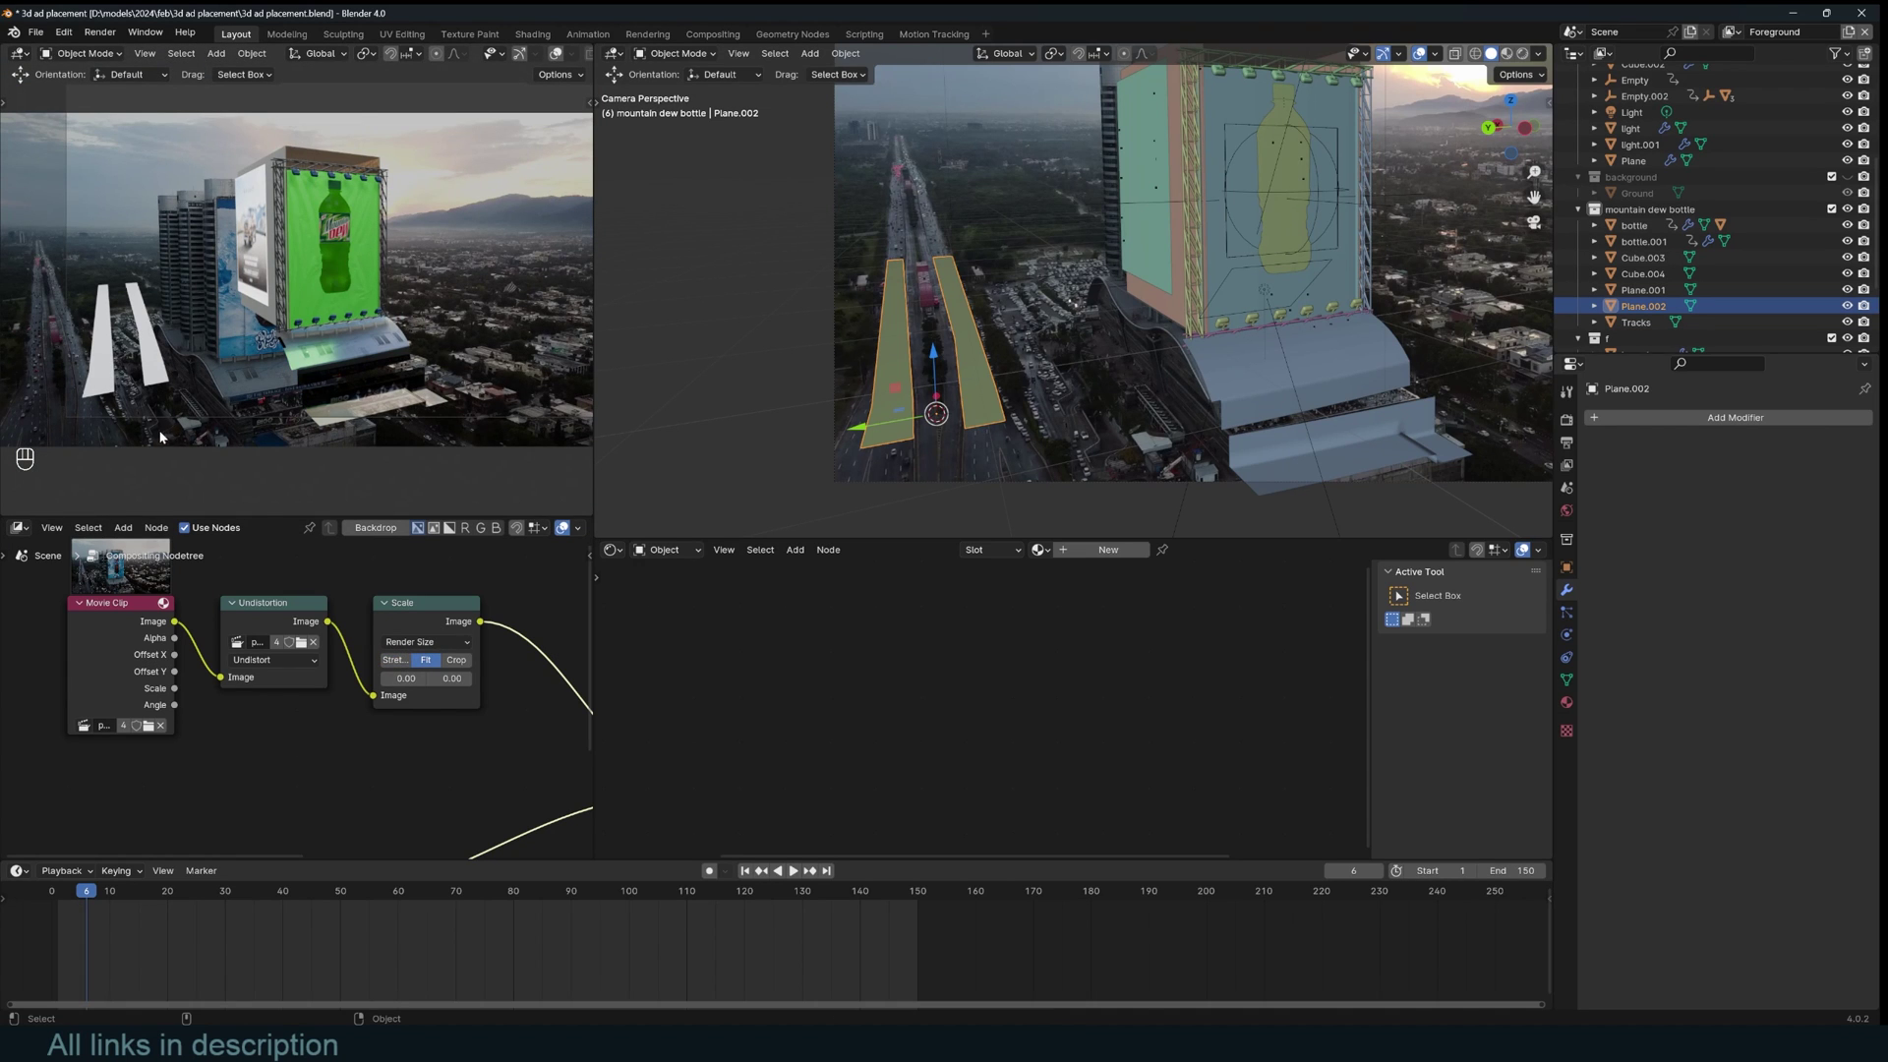
- Play the animation to check how the road strips follow the footage, and inspect them in rendered view
mouse_move(593, 284)
left_mouse_down()
mouse_move(612, 284)
mouse_move(583, 282)
left_mouse_up()
middle_click_drag(370, 296, 300, 323, "shift")
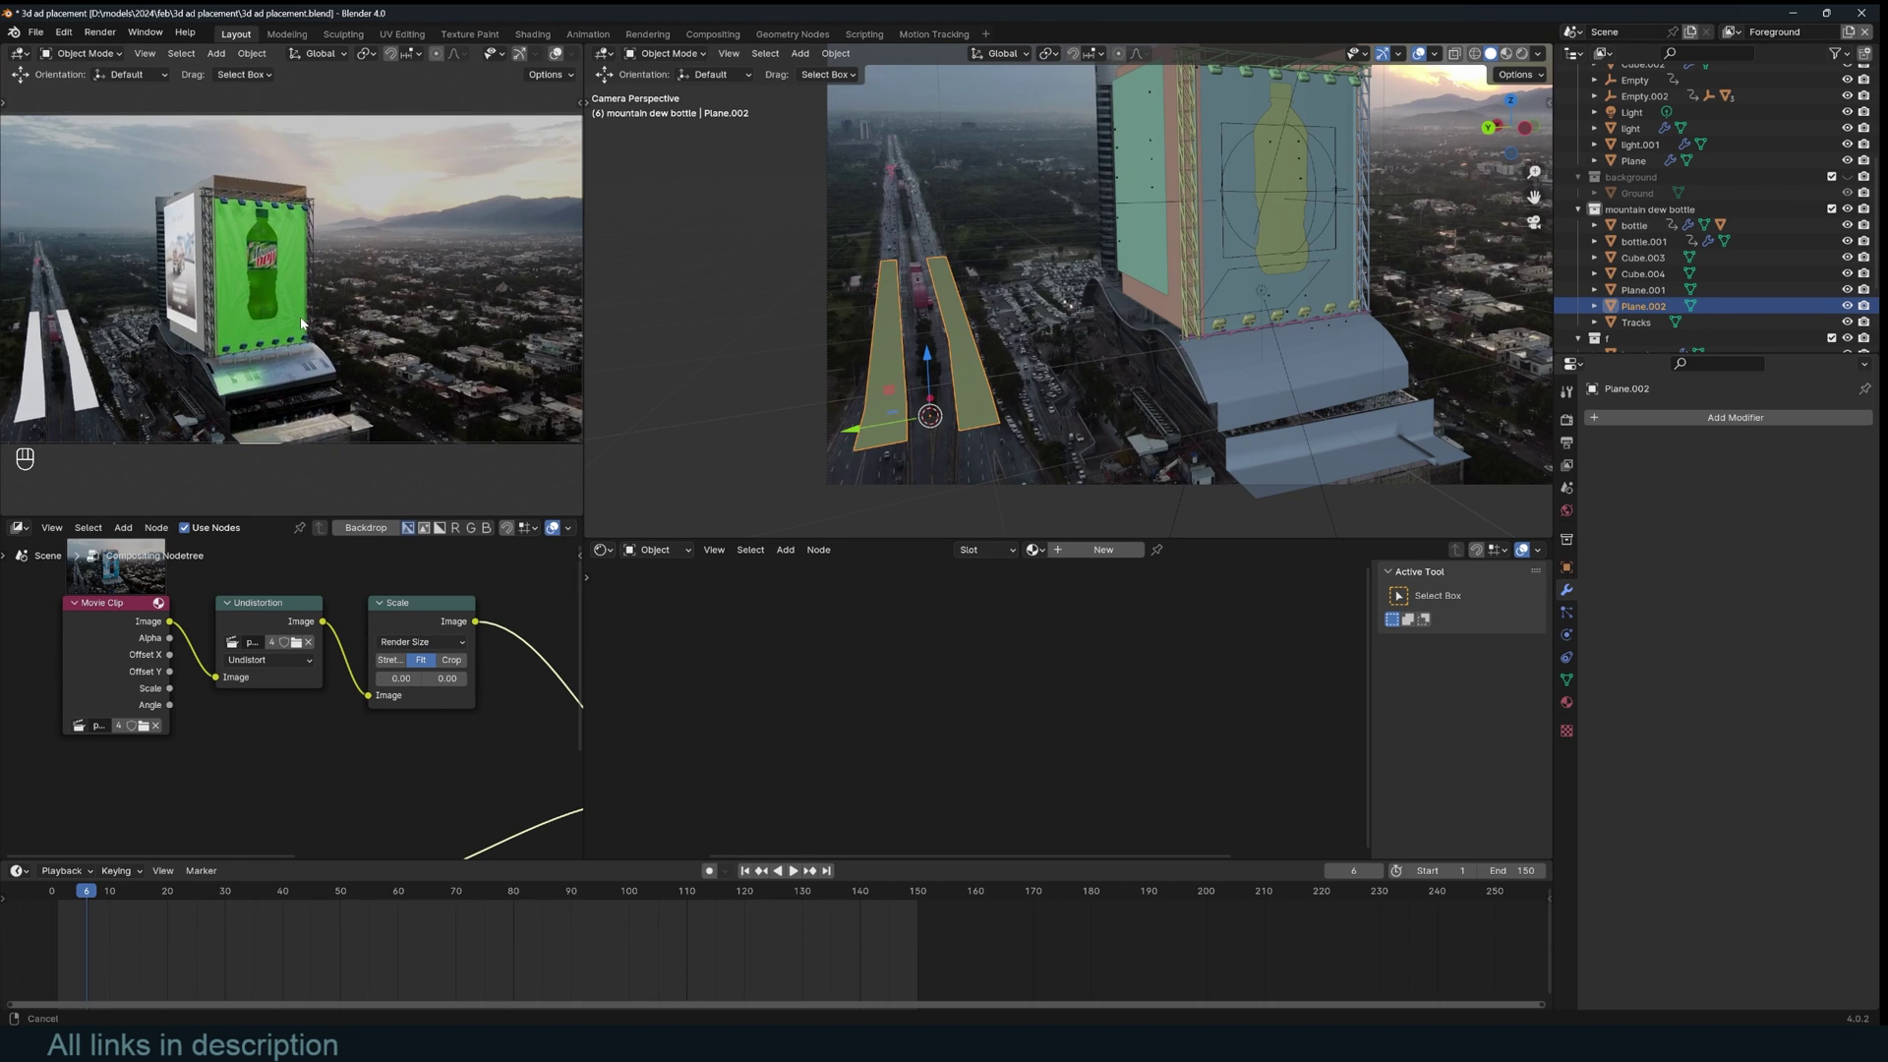
key("space")
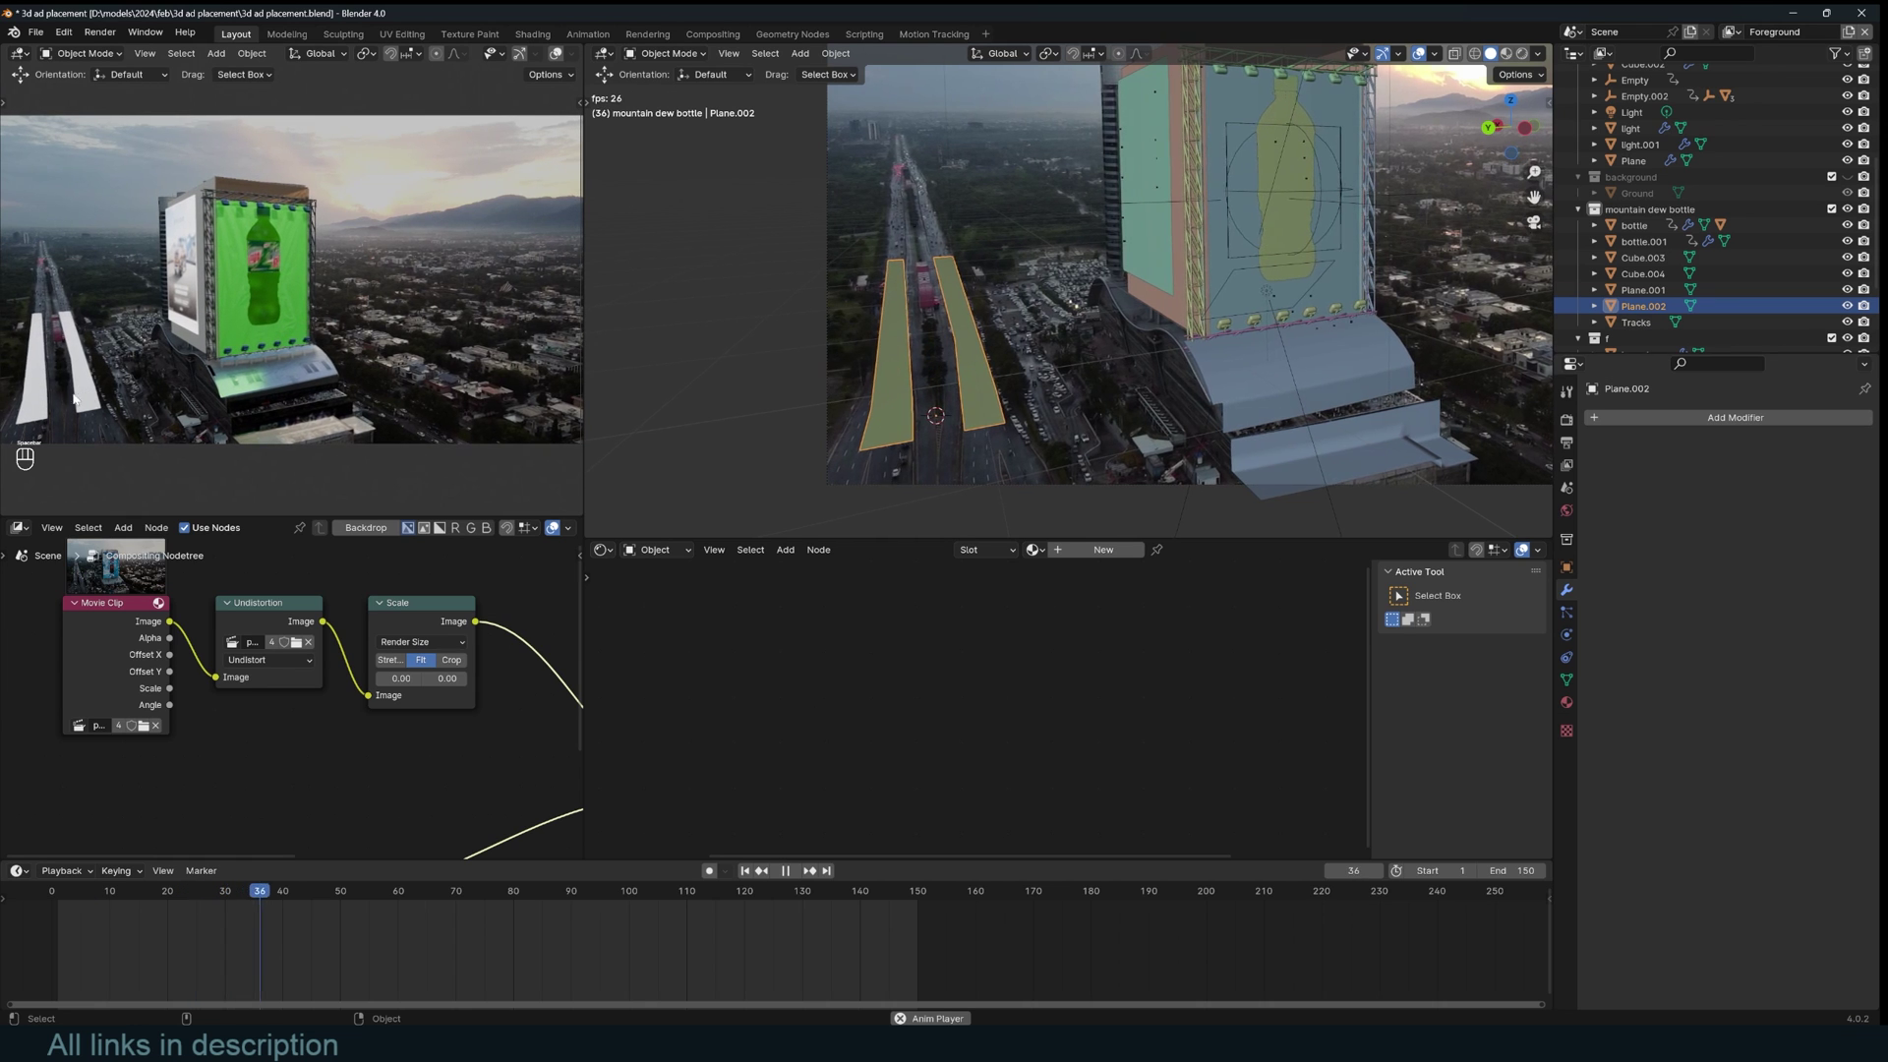
key("Escape")
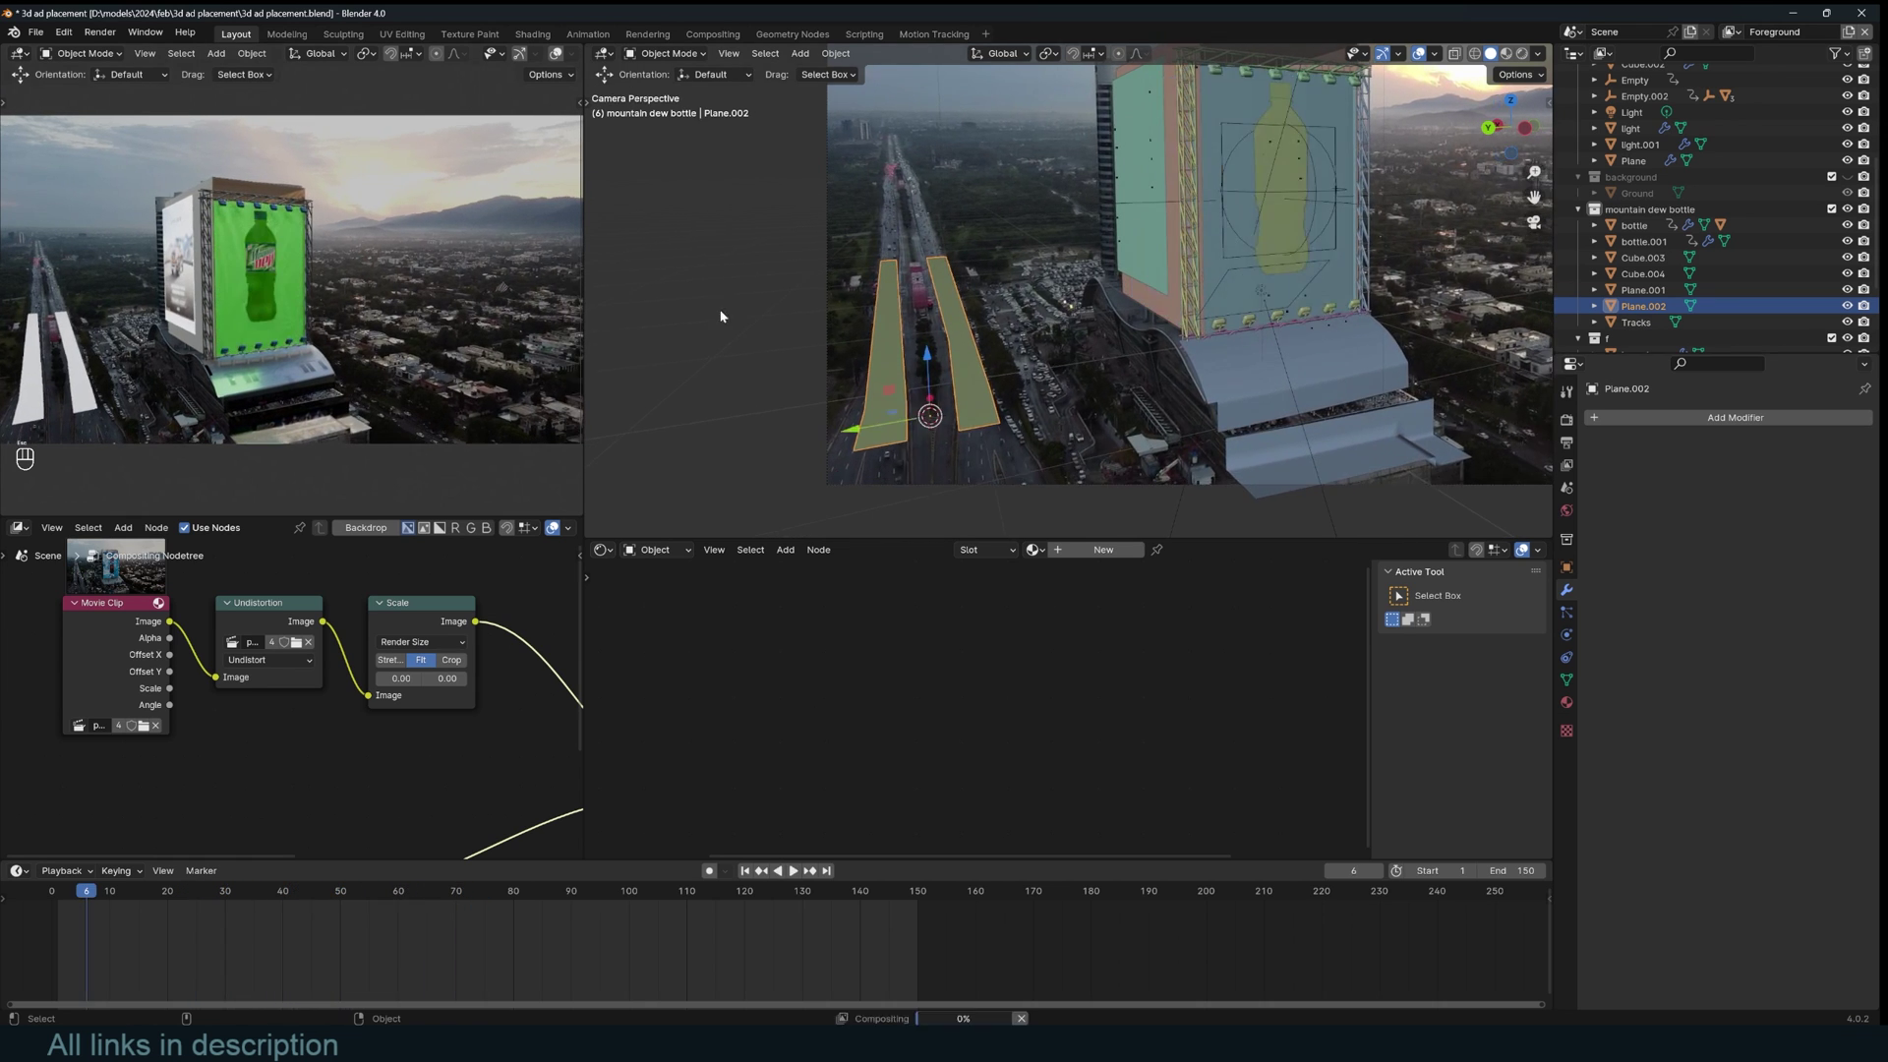
scroll(834, 316, "up", 3)
middle_click_drag(834, 313, 885, 341, "shift")
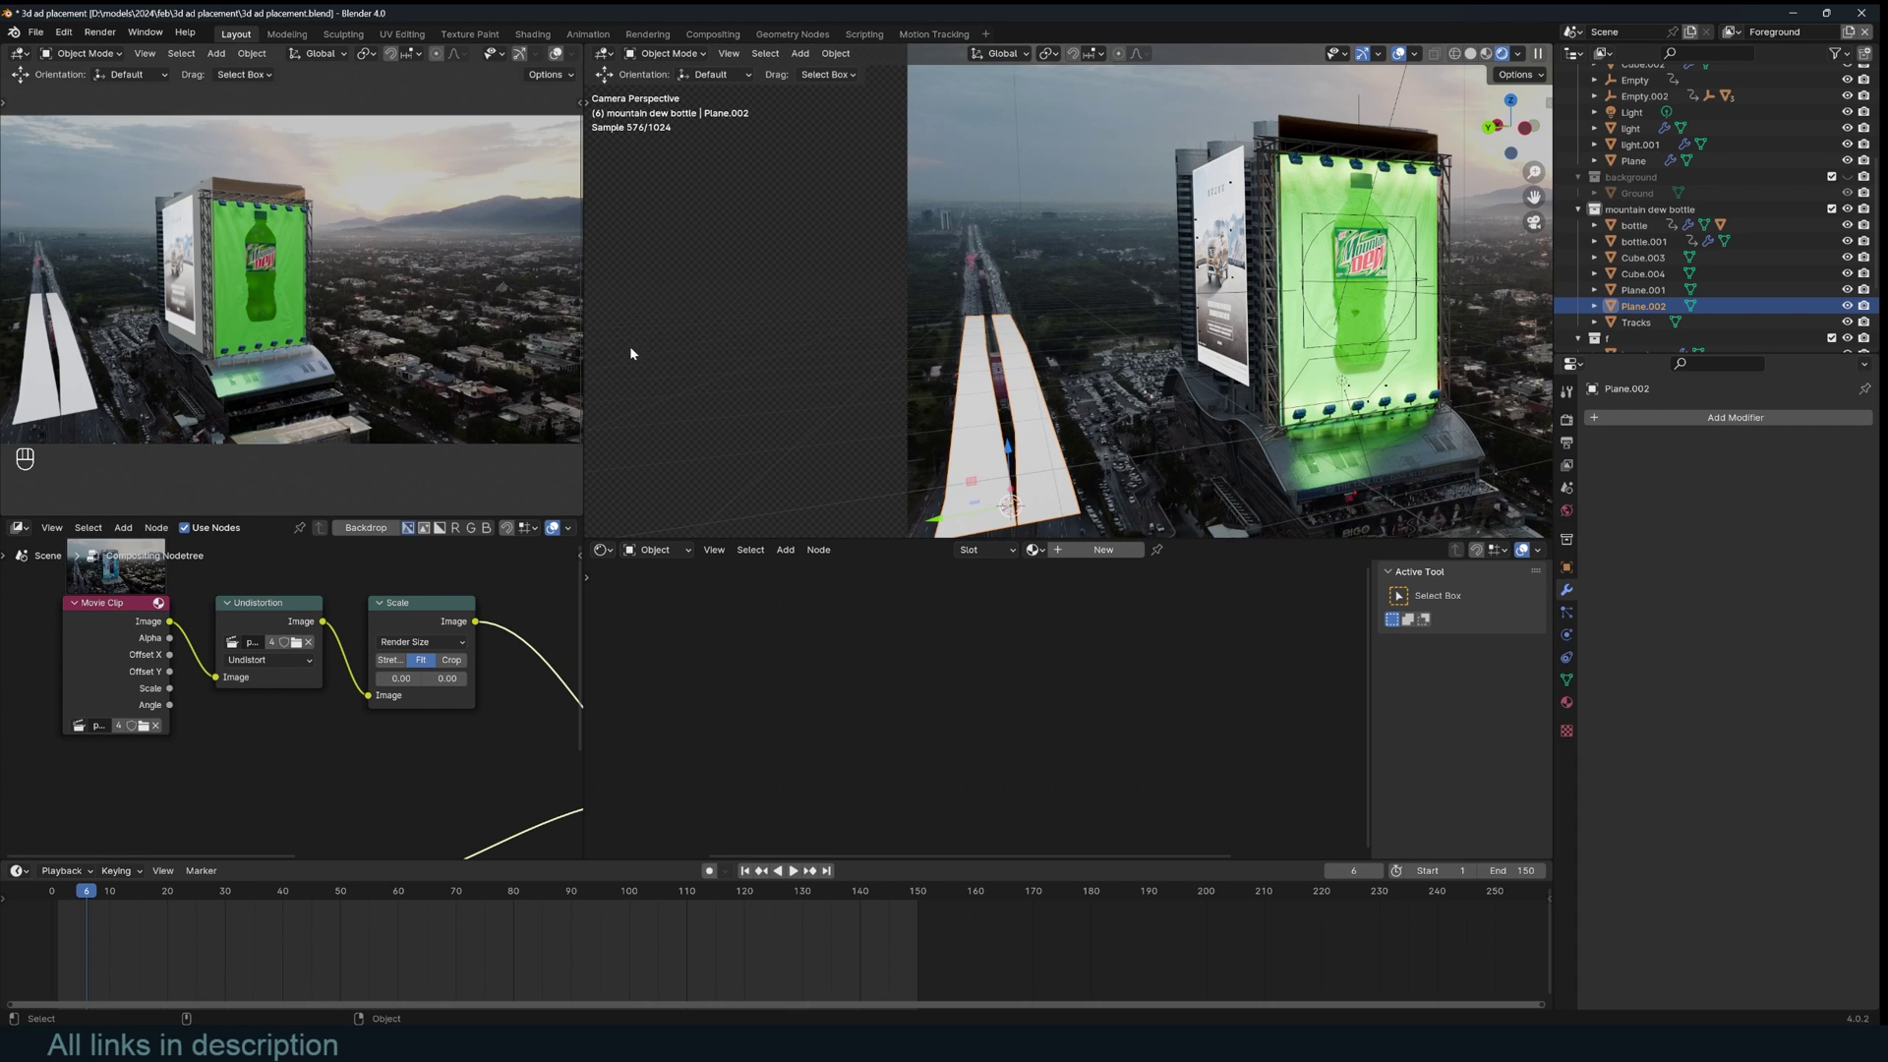
- Connect the compositor's Scale node output to the Viewer to show only the background footage
scroll(329, 649, "down", 8)
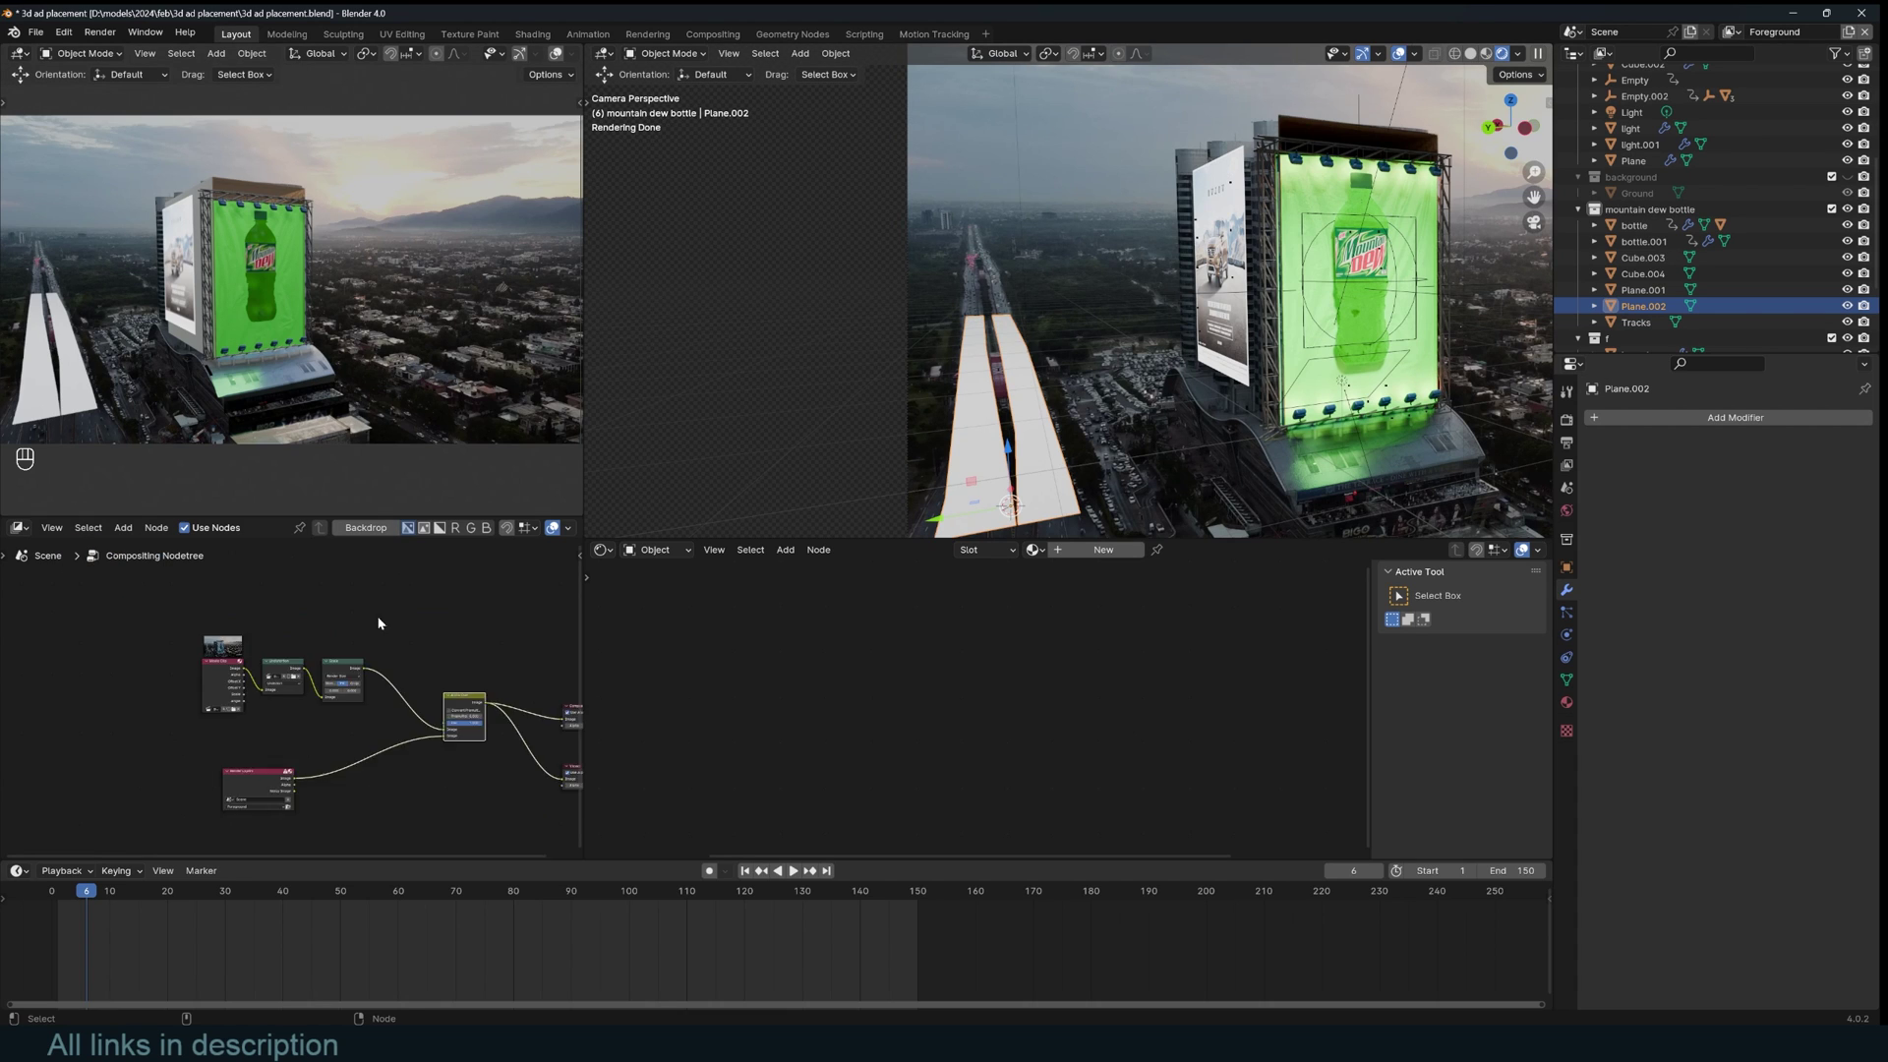
scroll(270, 609, "up", 3)
middle_click_drag(380, 623, 336, 604)
scroll(320, 641, "up", 6)
scroll(319, 640, "down", 6)
scroll(258, 676, "up", 2)
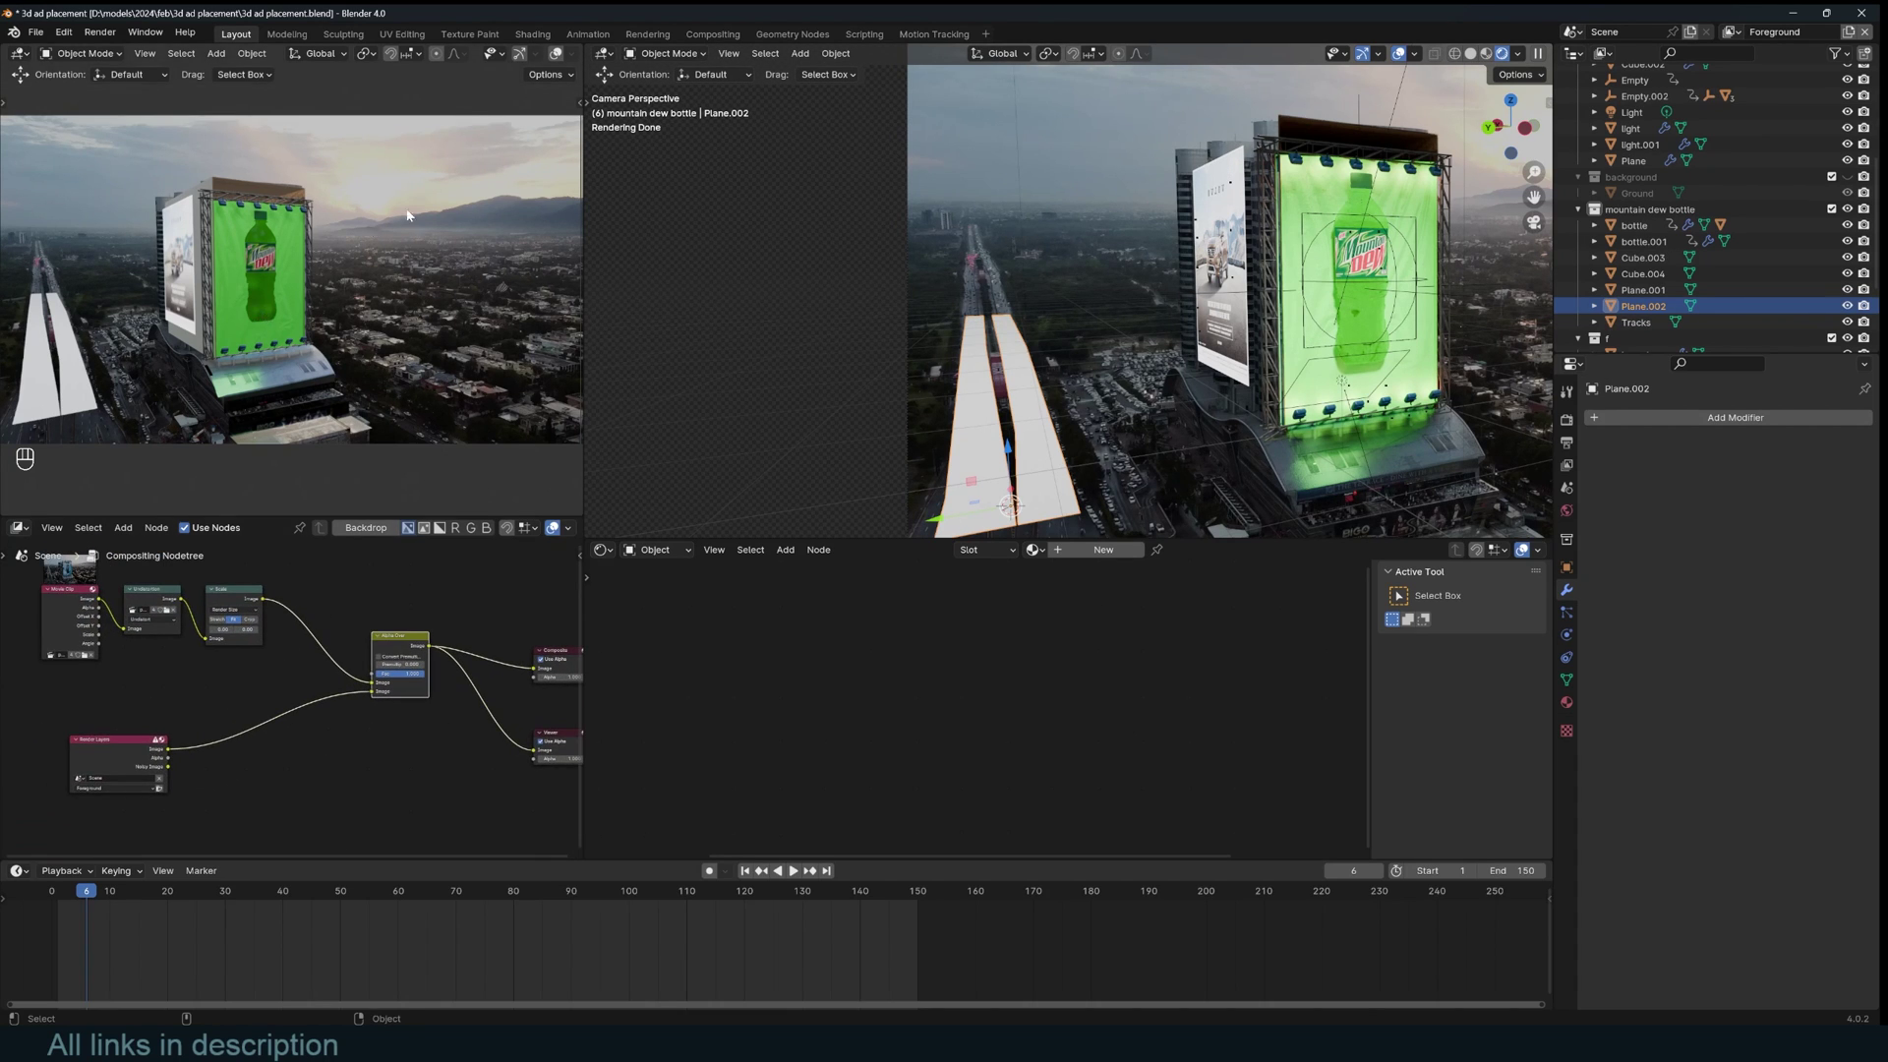
left_click(246, 608, "ctrl+shift")
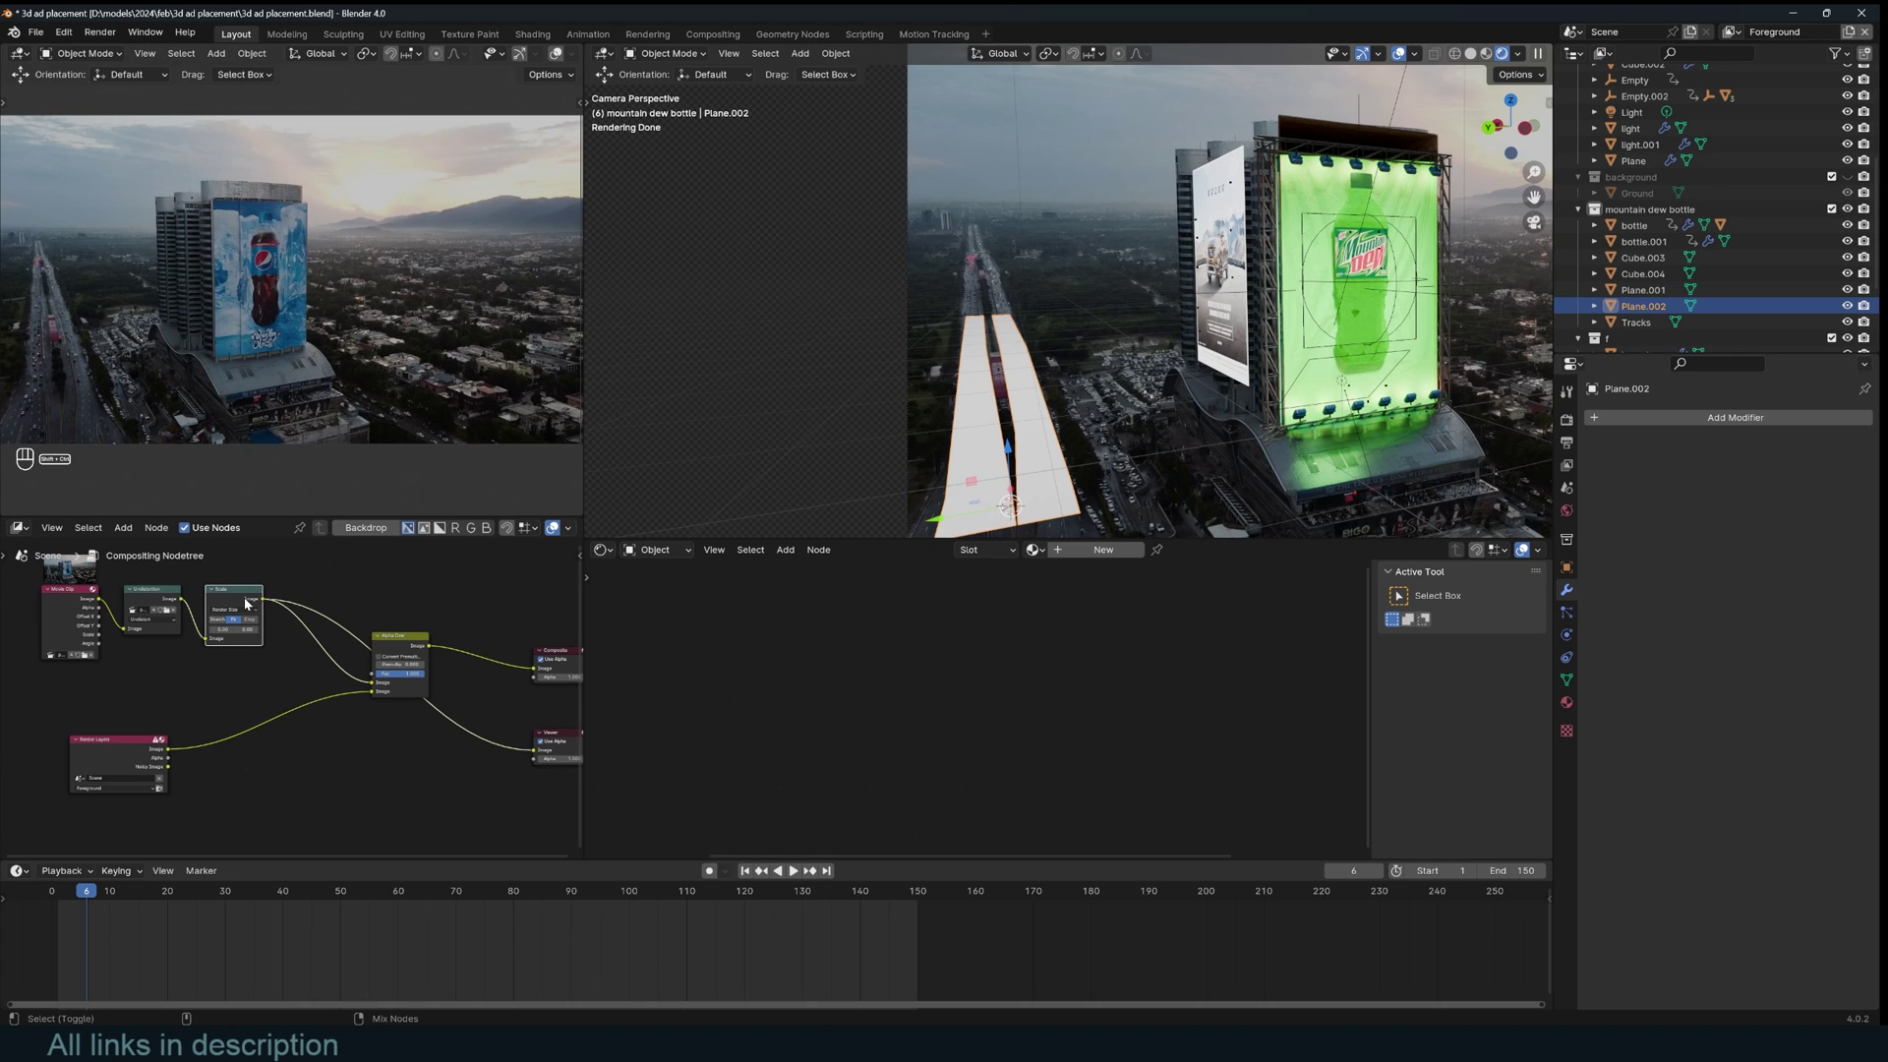
scroll(203, 594, "right", 2, "ctrl")
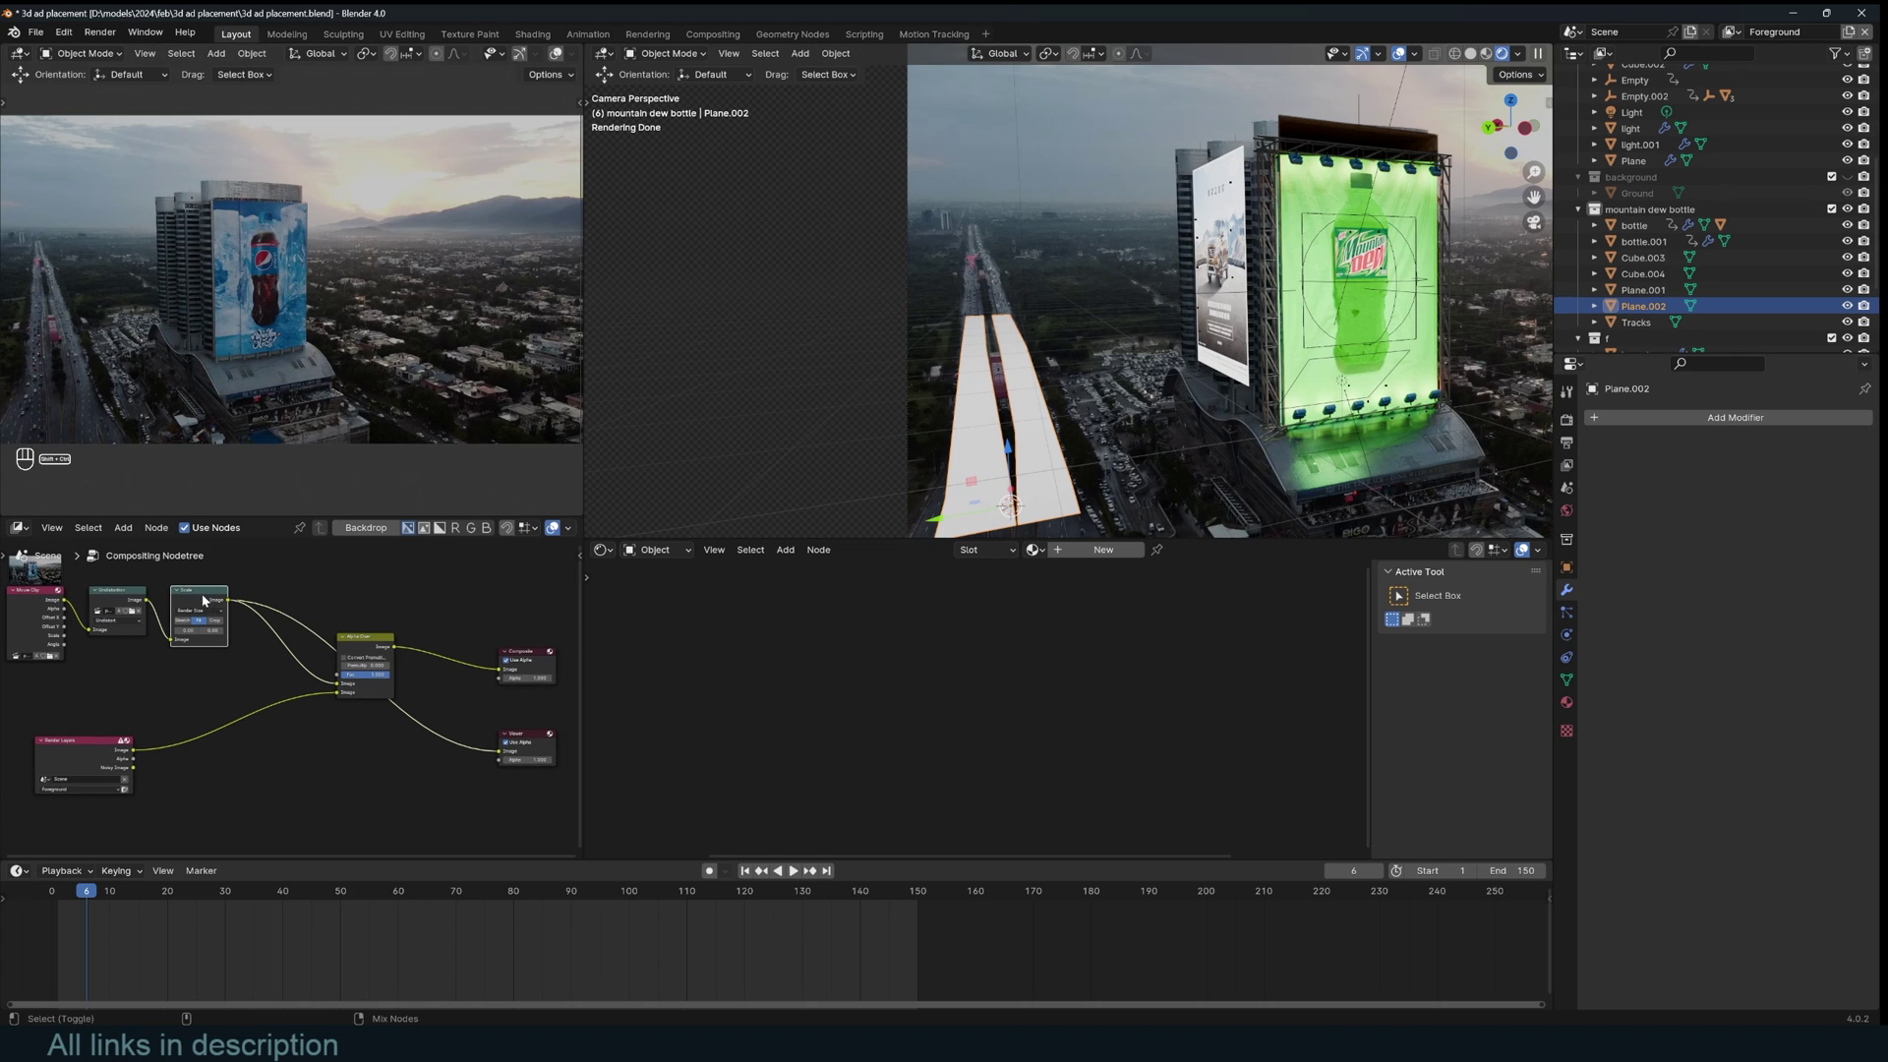
- Make a viewport render image of the background footage and close the render window
left_click(145, 53)
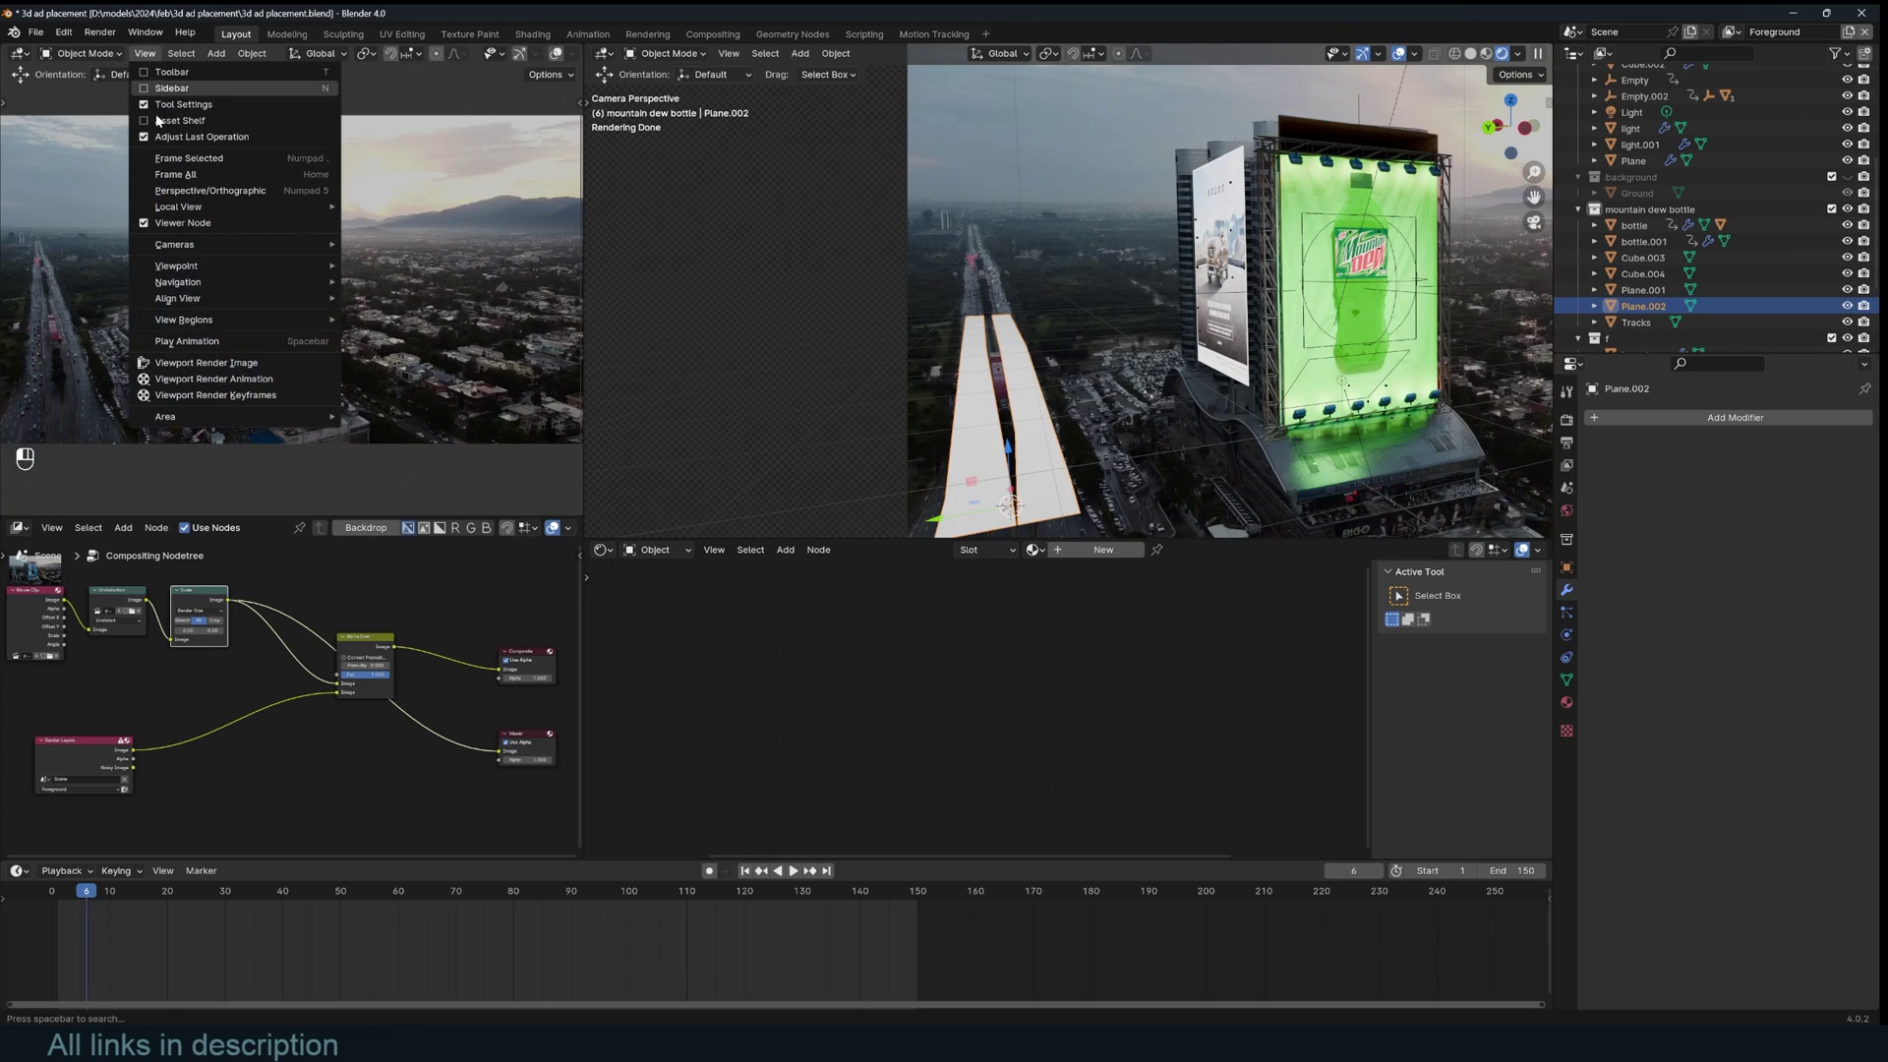
left_click(207, 363)
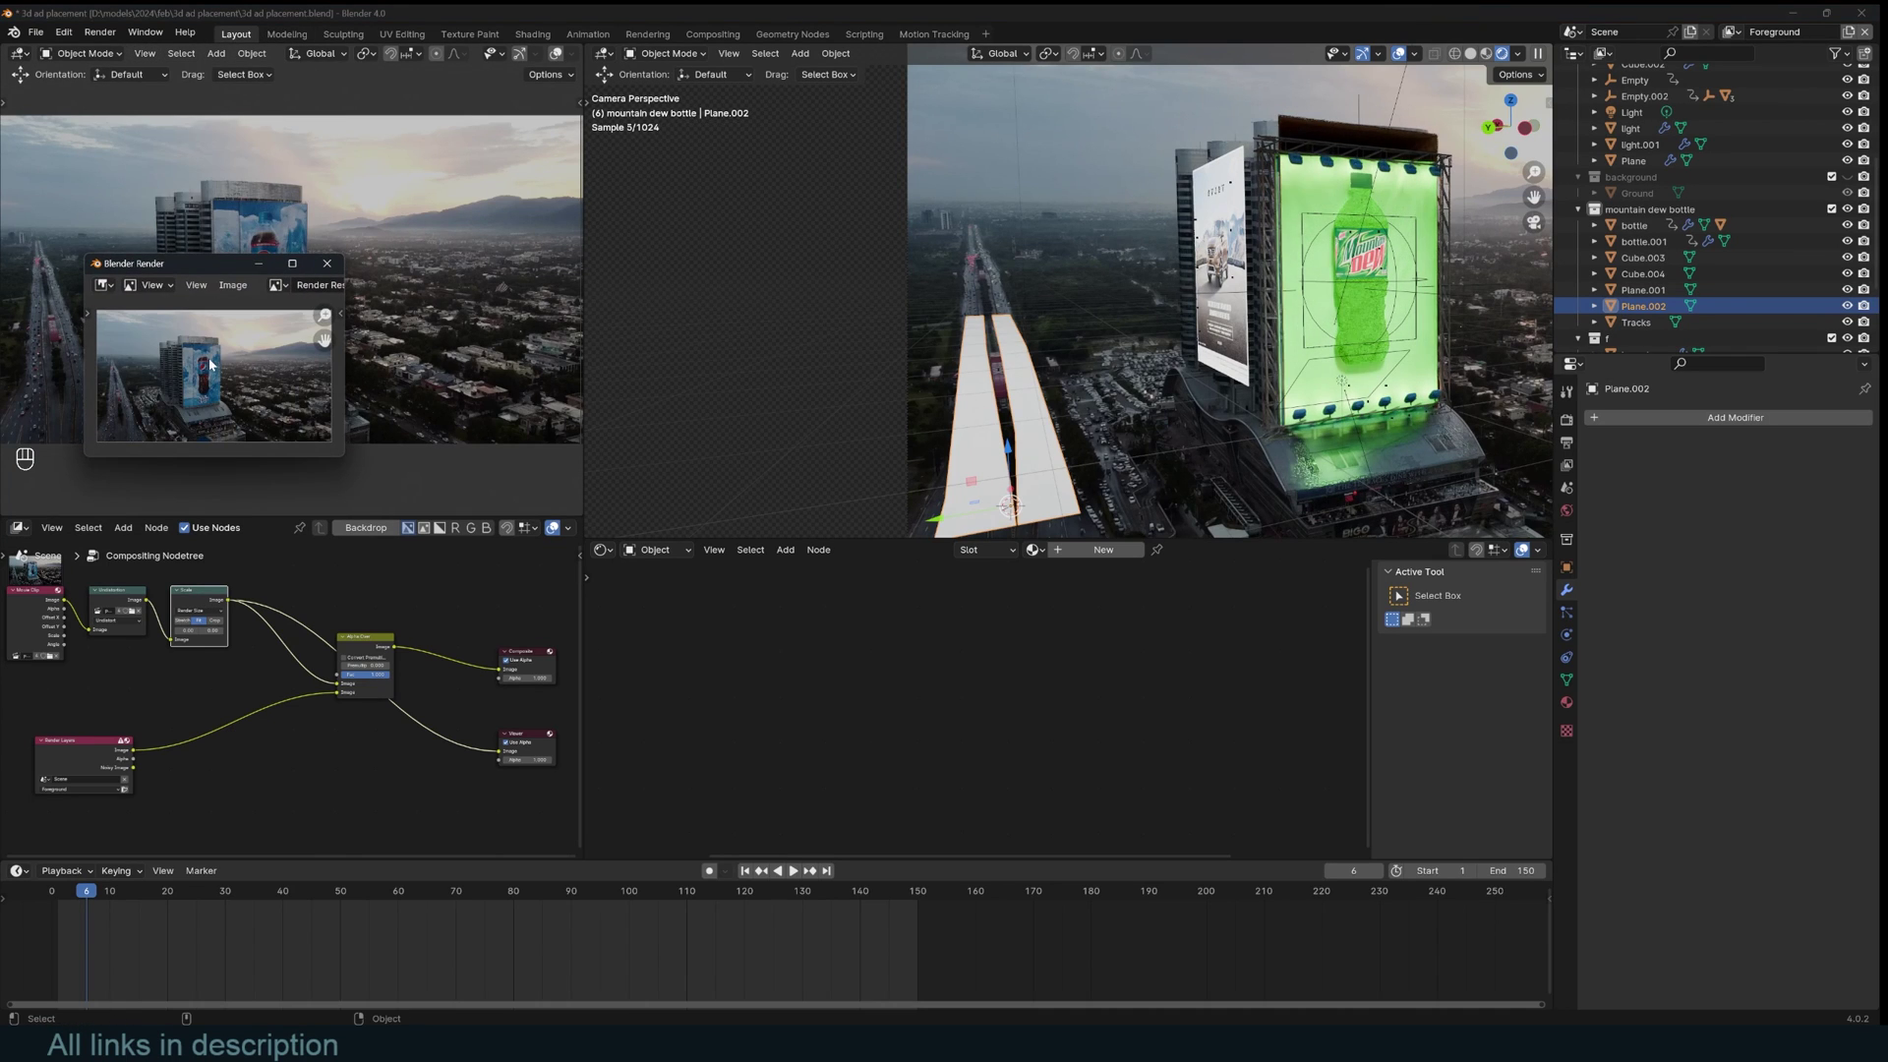
key("Escape")
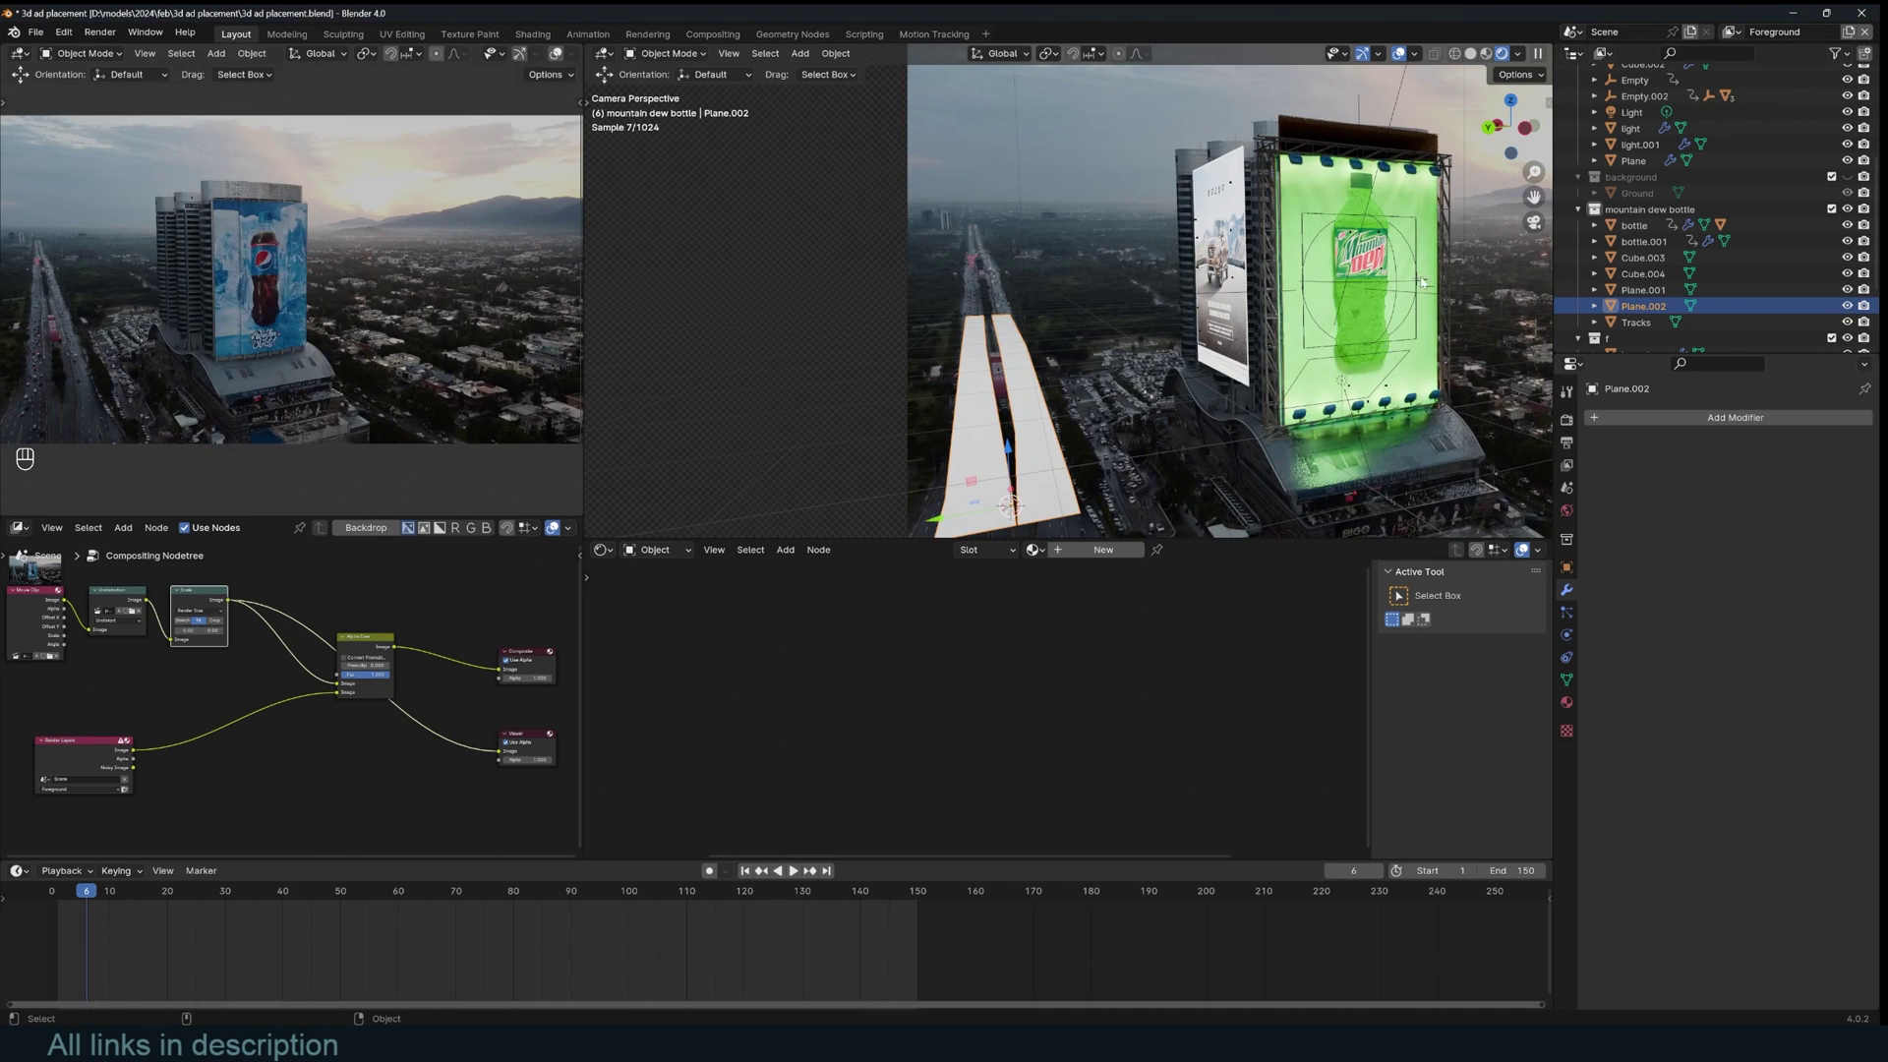
- Set the output resolution percentage to 100% so the footage frame can be rendered at 1920 × 1080
left_click(1538, 53)
left_click(1566, 420)
left_click(1567, 443)
left_click(1784, 471)
type("100")
key("Return")
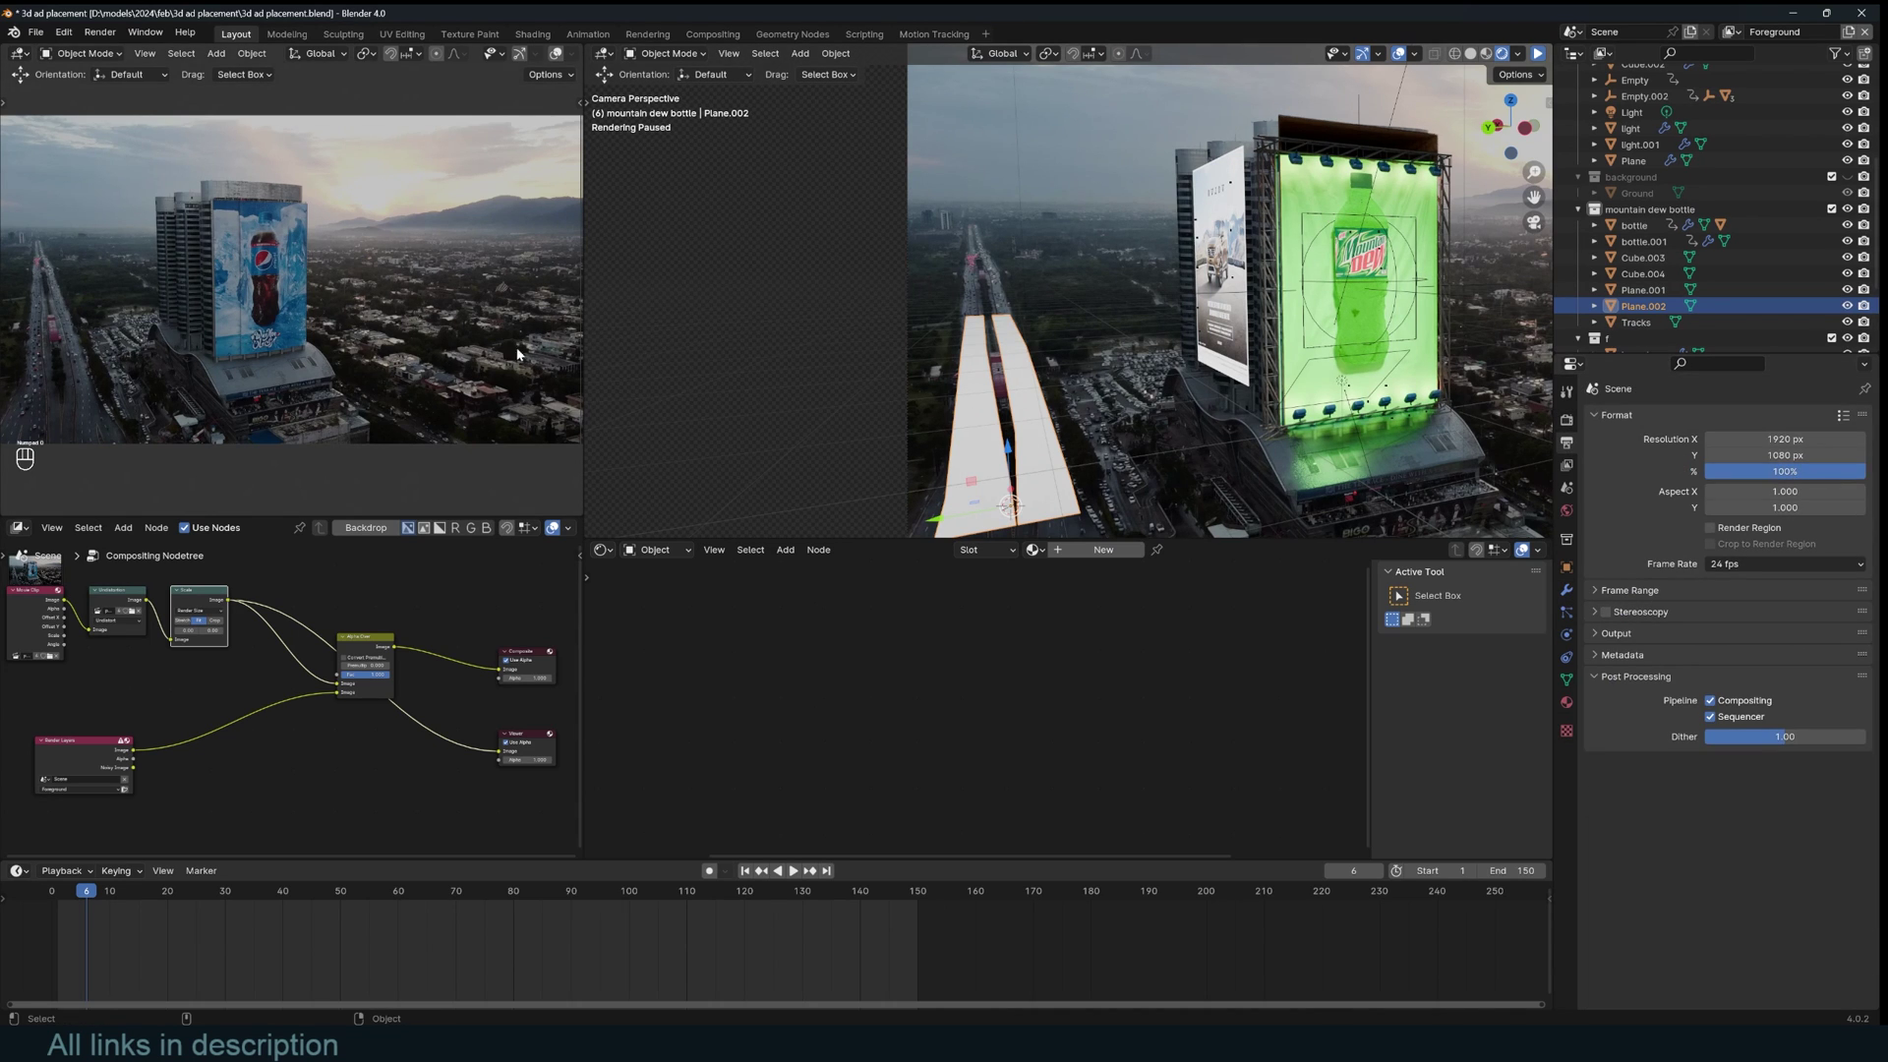
- Make a viewport render image of the background footage, save it in the project folder, and close the render window
left_click(145, 53)
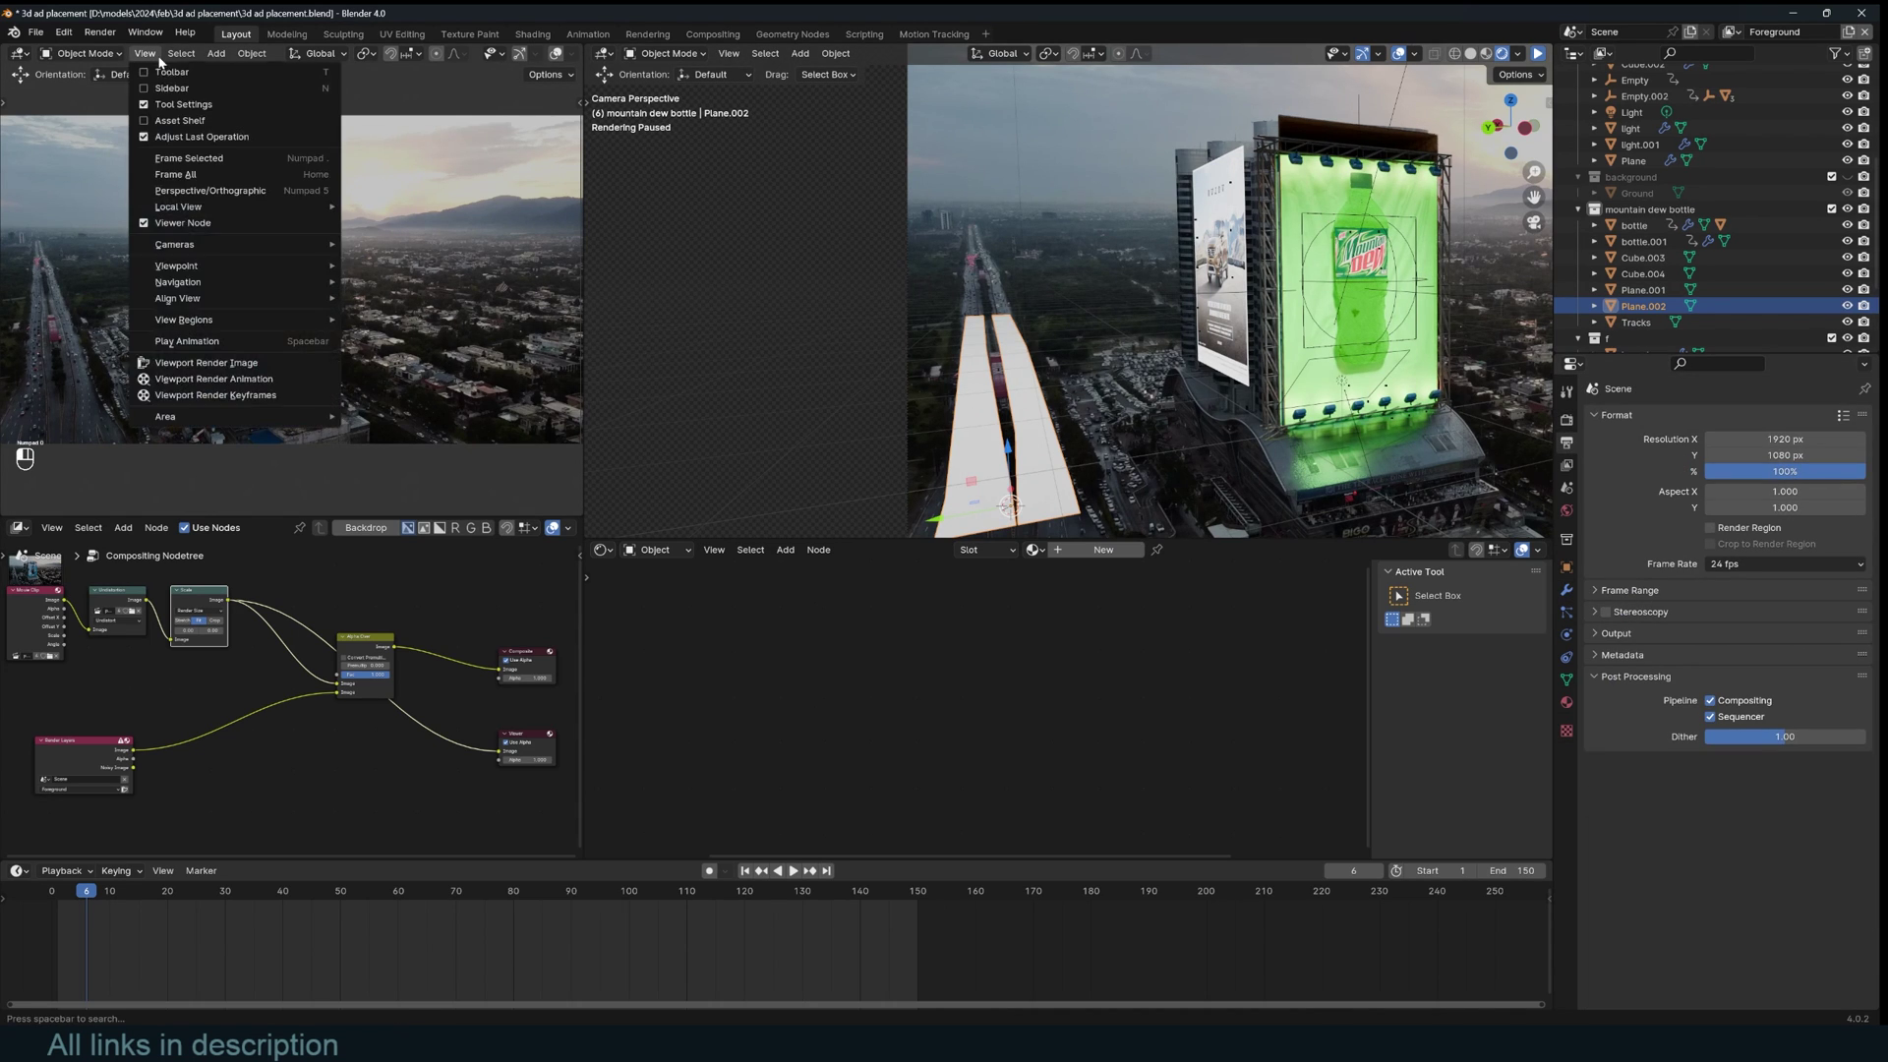
left_click(255, 371)
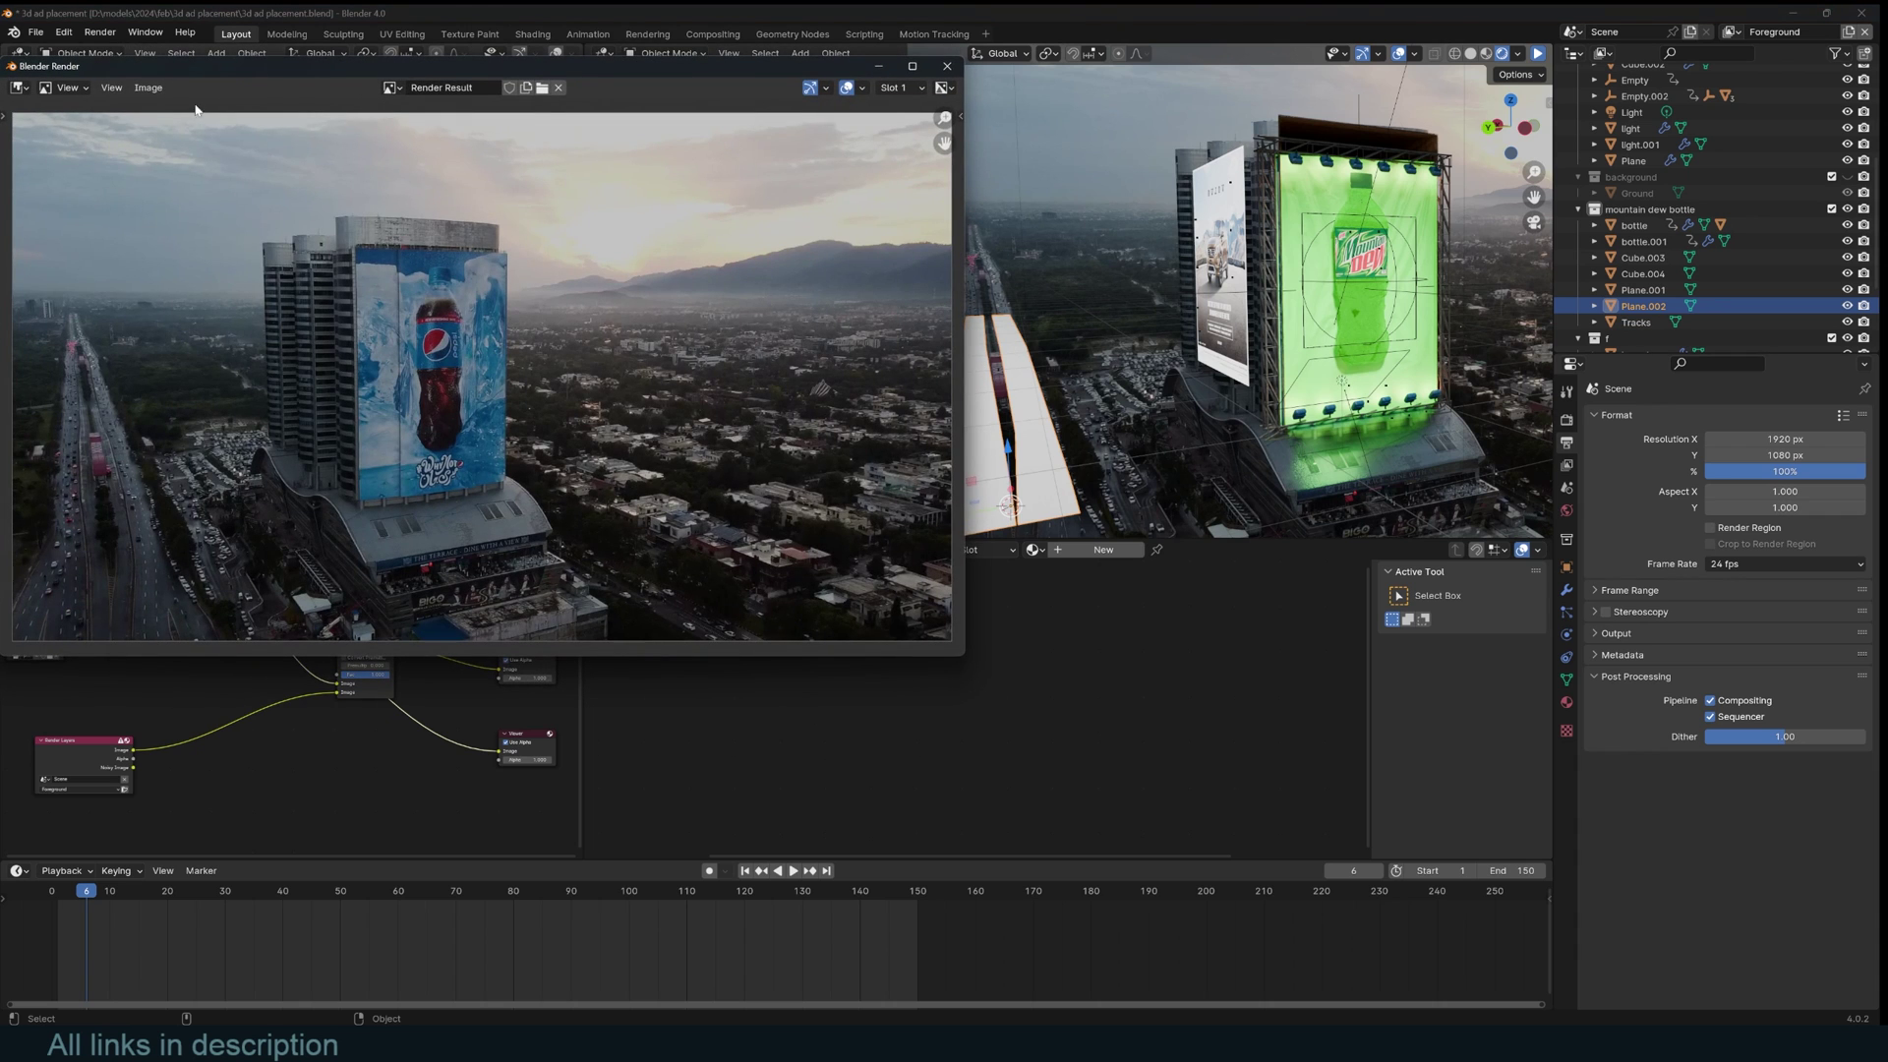
left_click(148, 87)
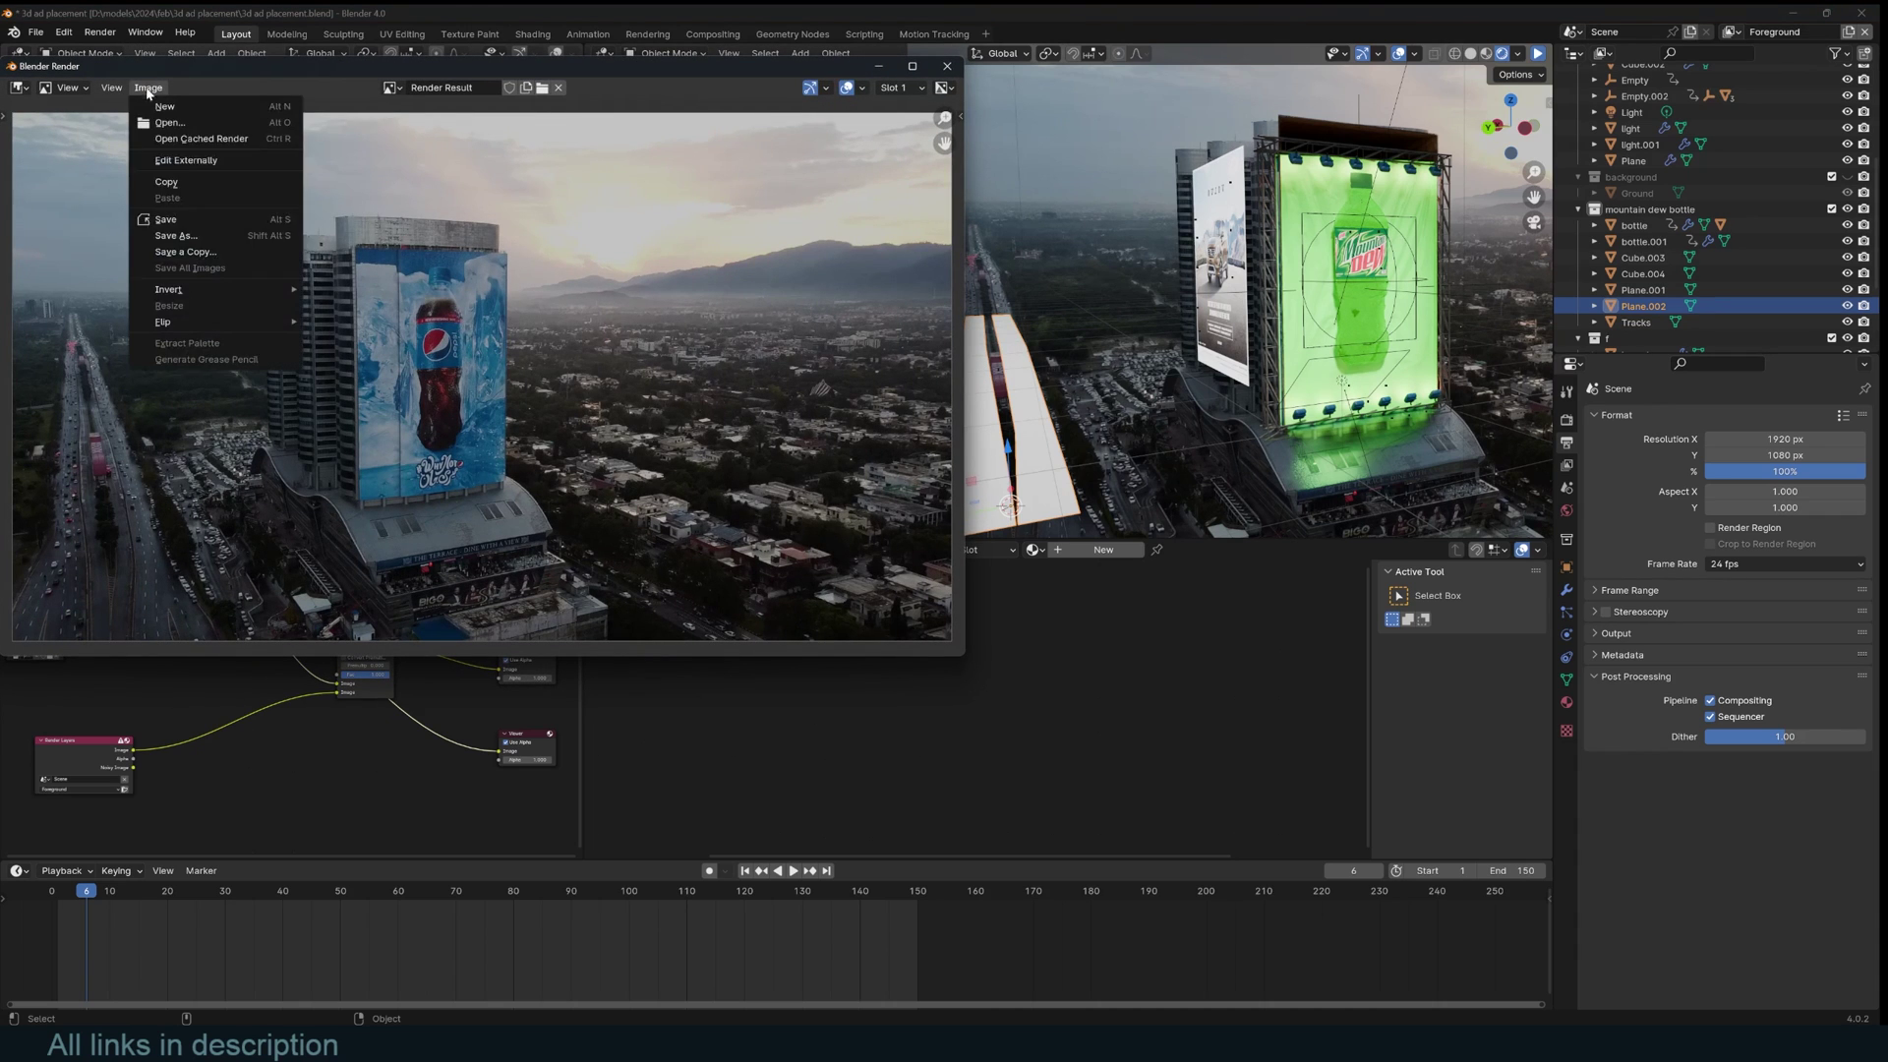
left_click(176, 236)
left_click(398, 569)
type("2")
key("Return")
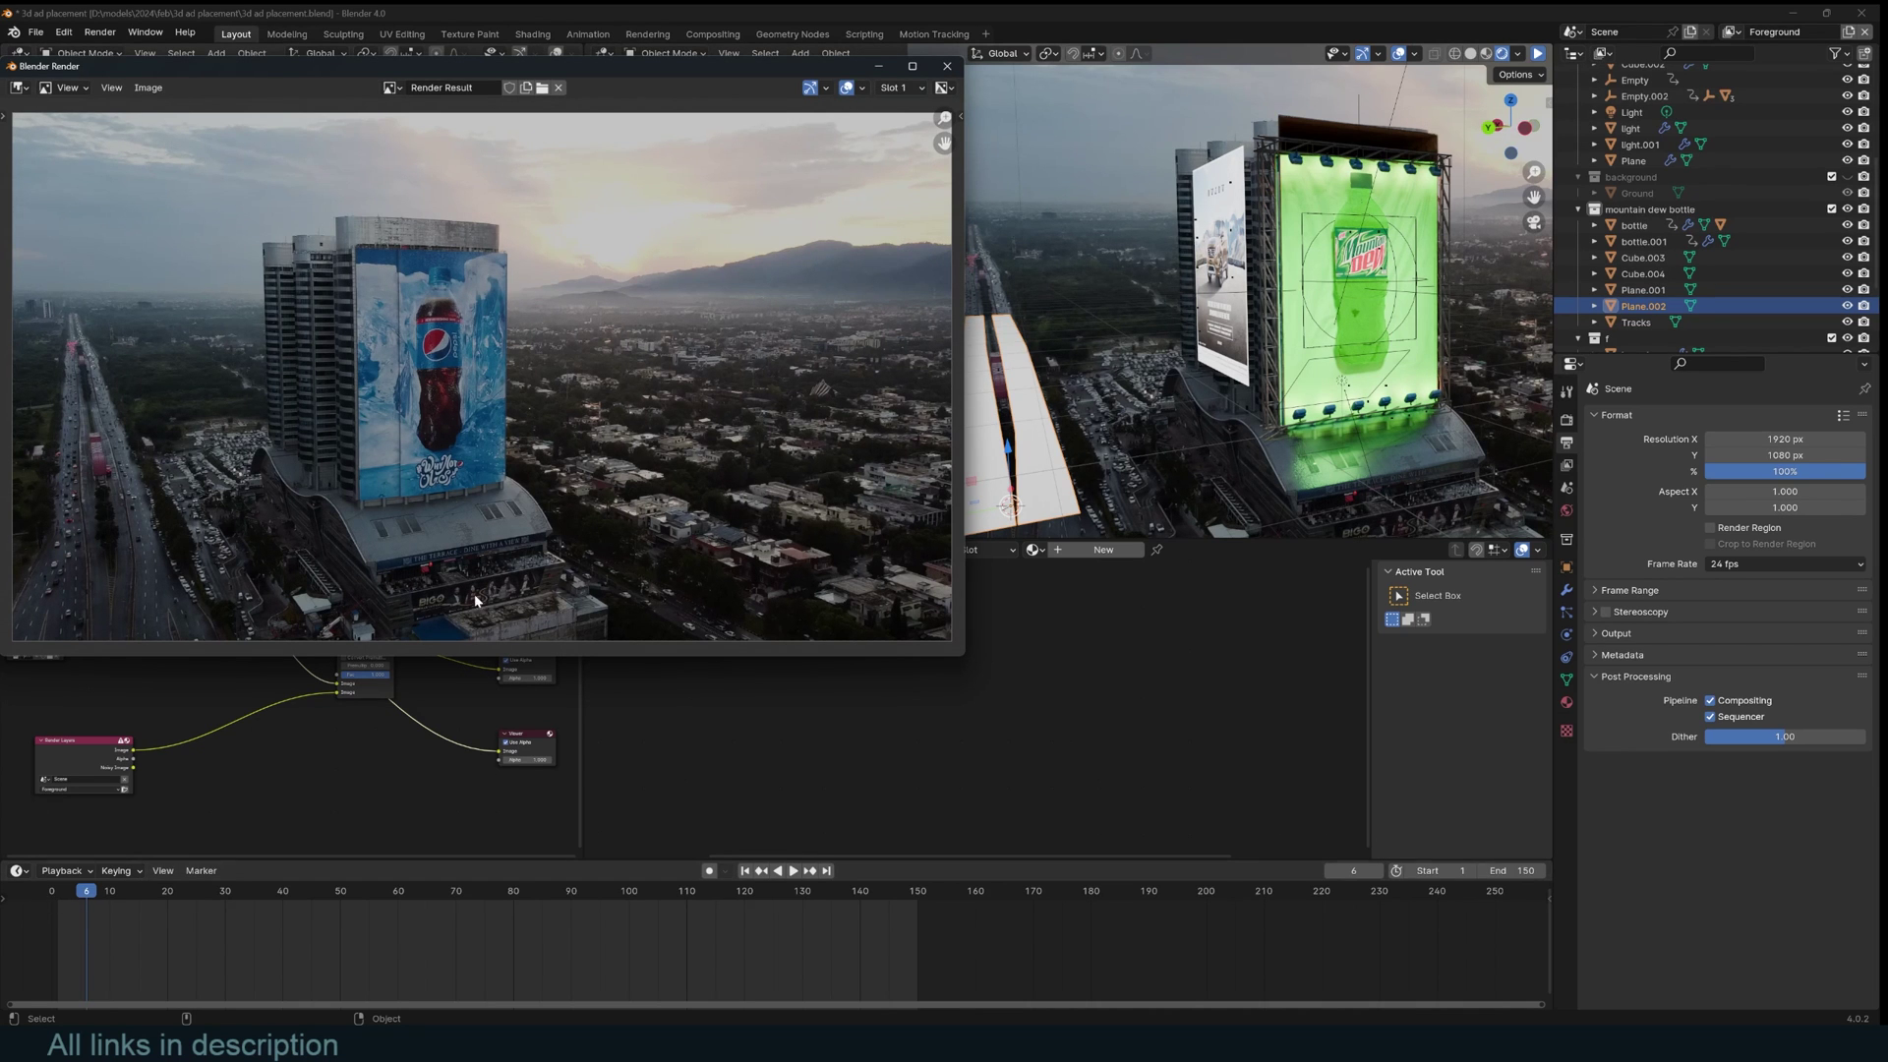
left_click(947, 66)
- Create a new material for the road strips and add an Image Texture node that loads 3.png
left_click(1084, 553)
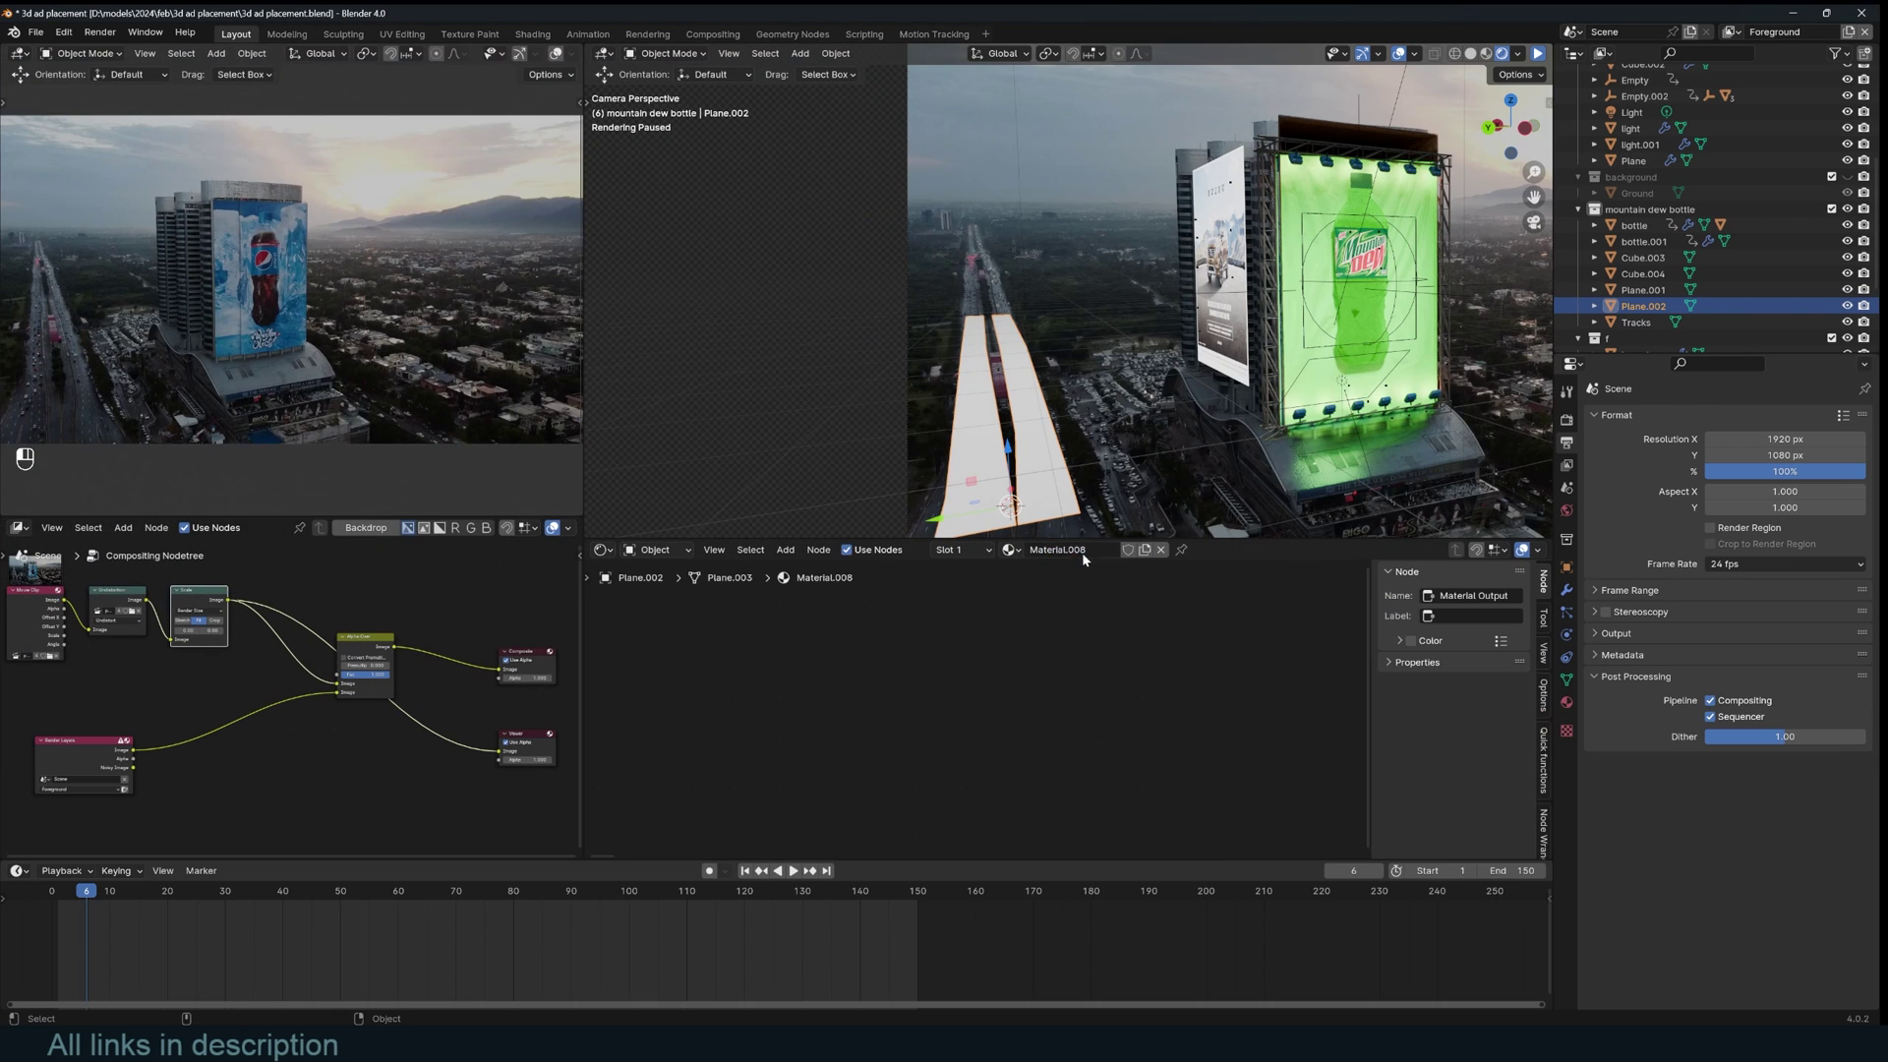
key("shift+a")
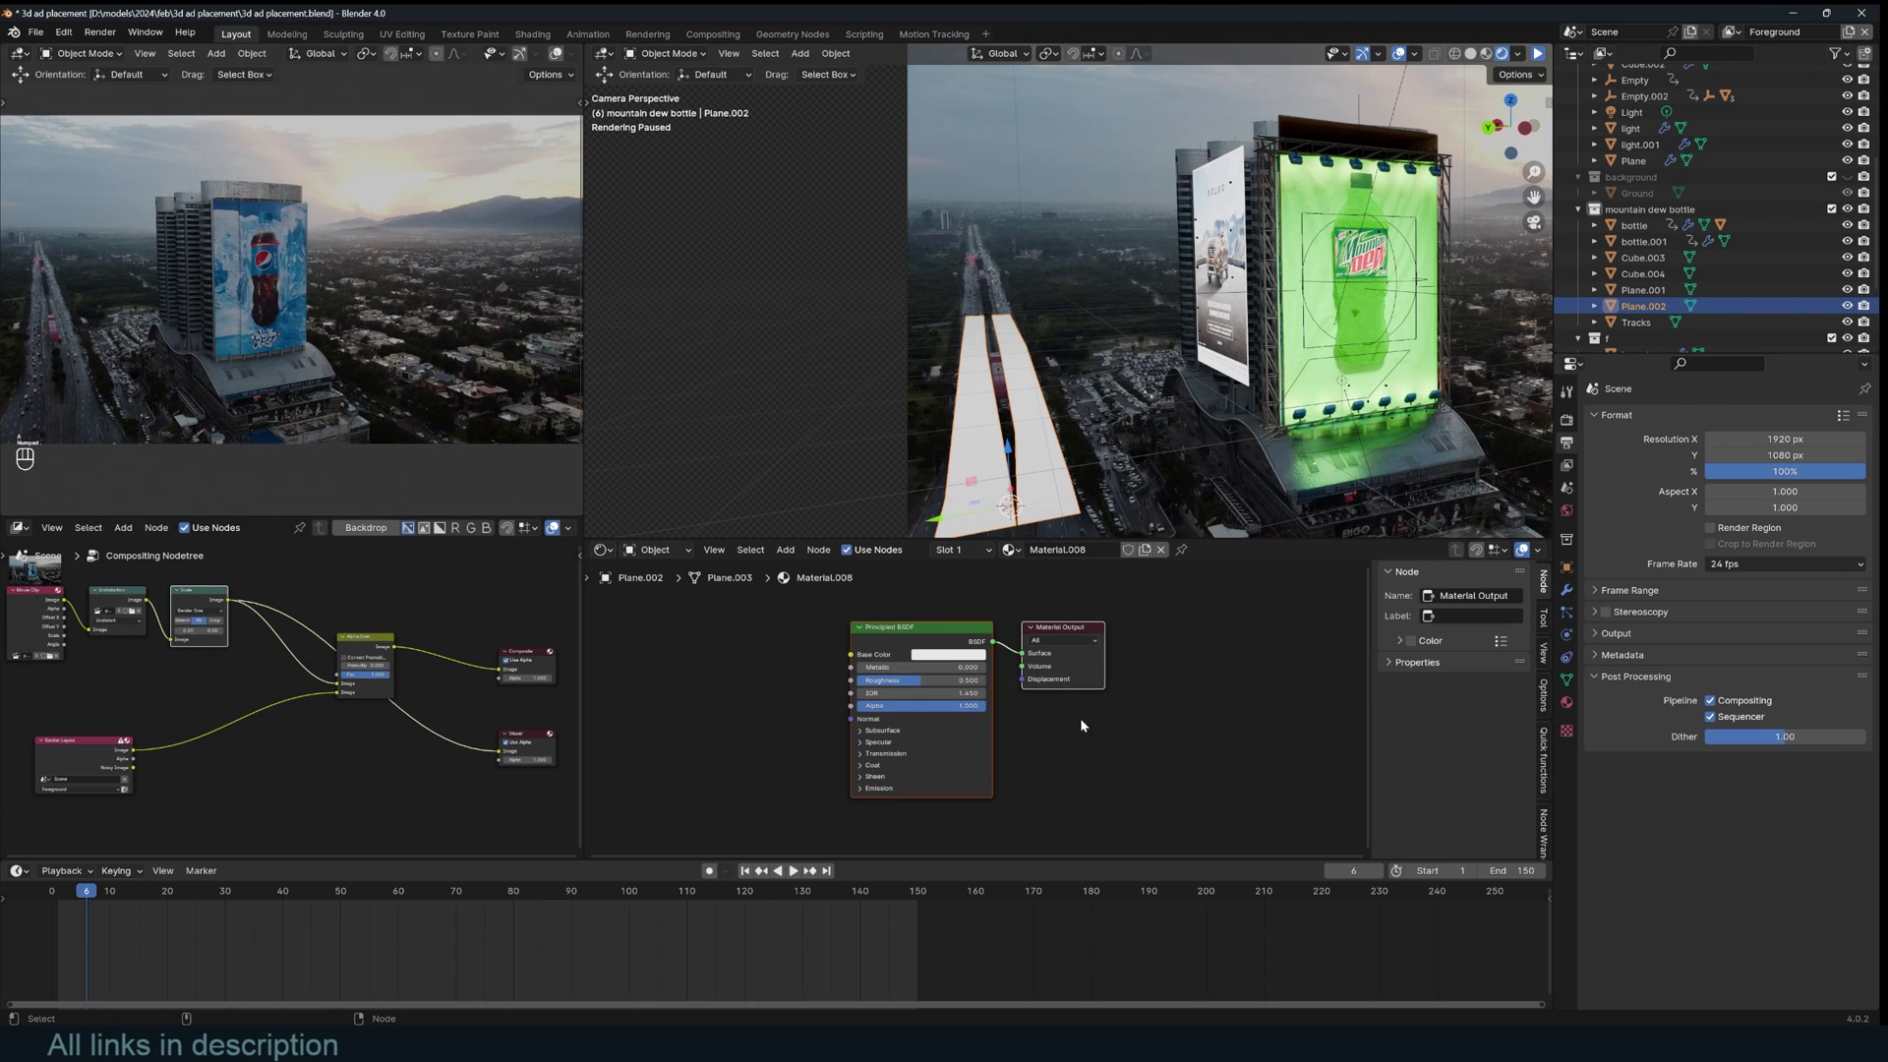
mouse_move(962, 790)
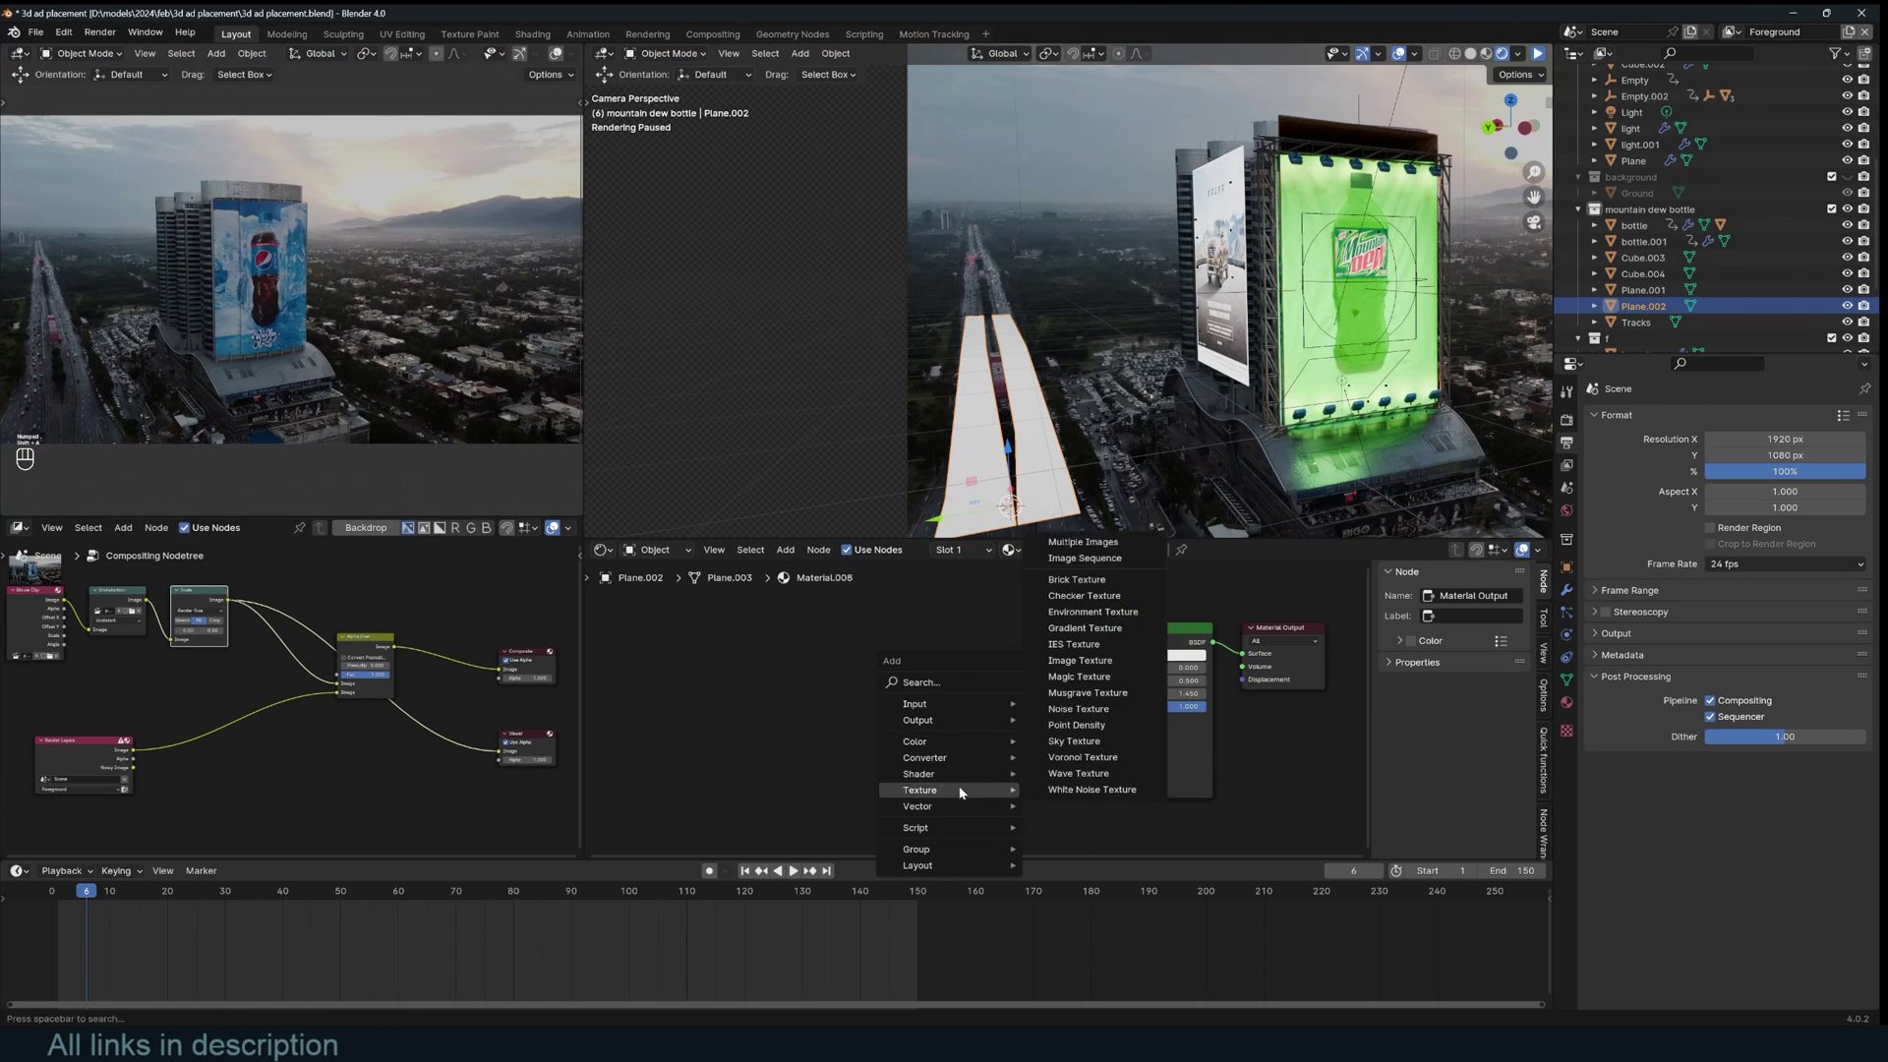
left_click(983, 653)
left_click(851, 651)
left_click(959, 692)
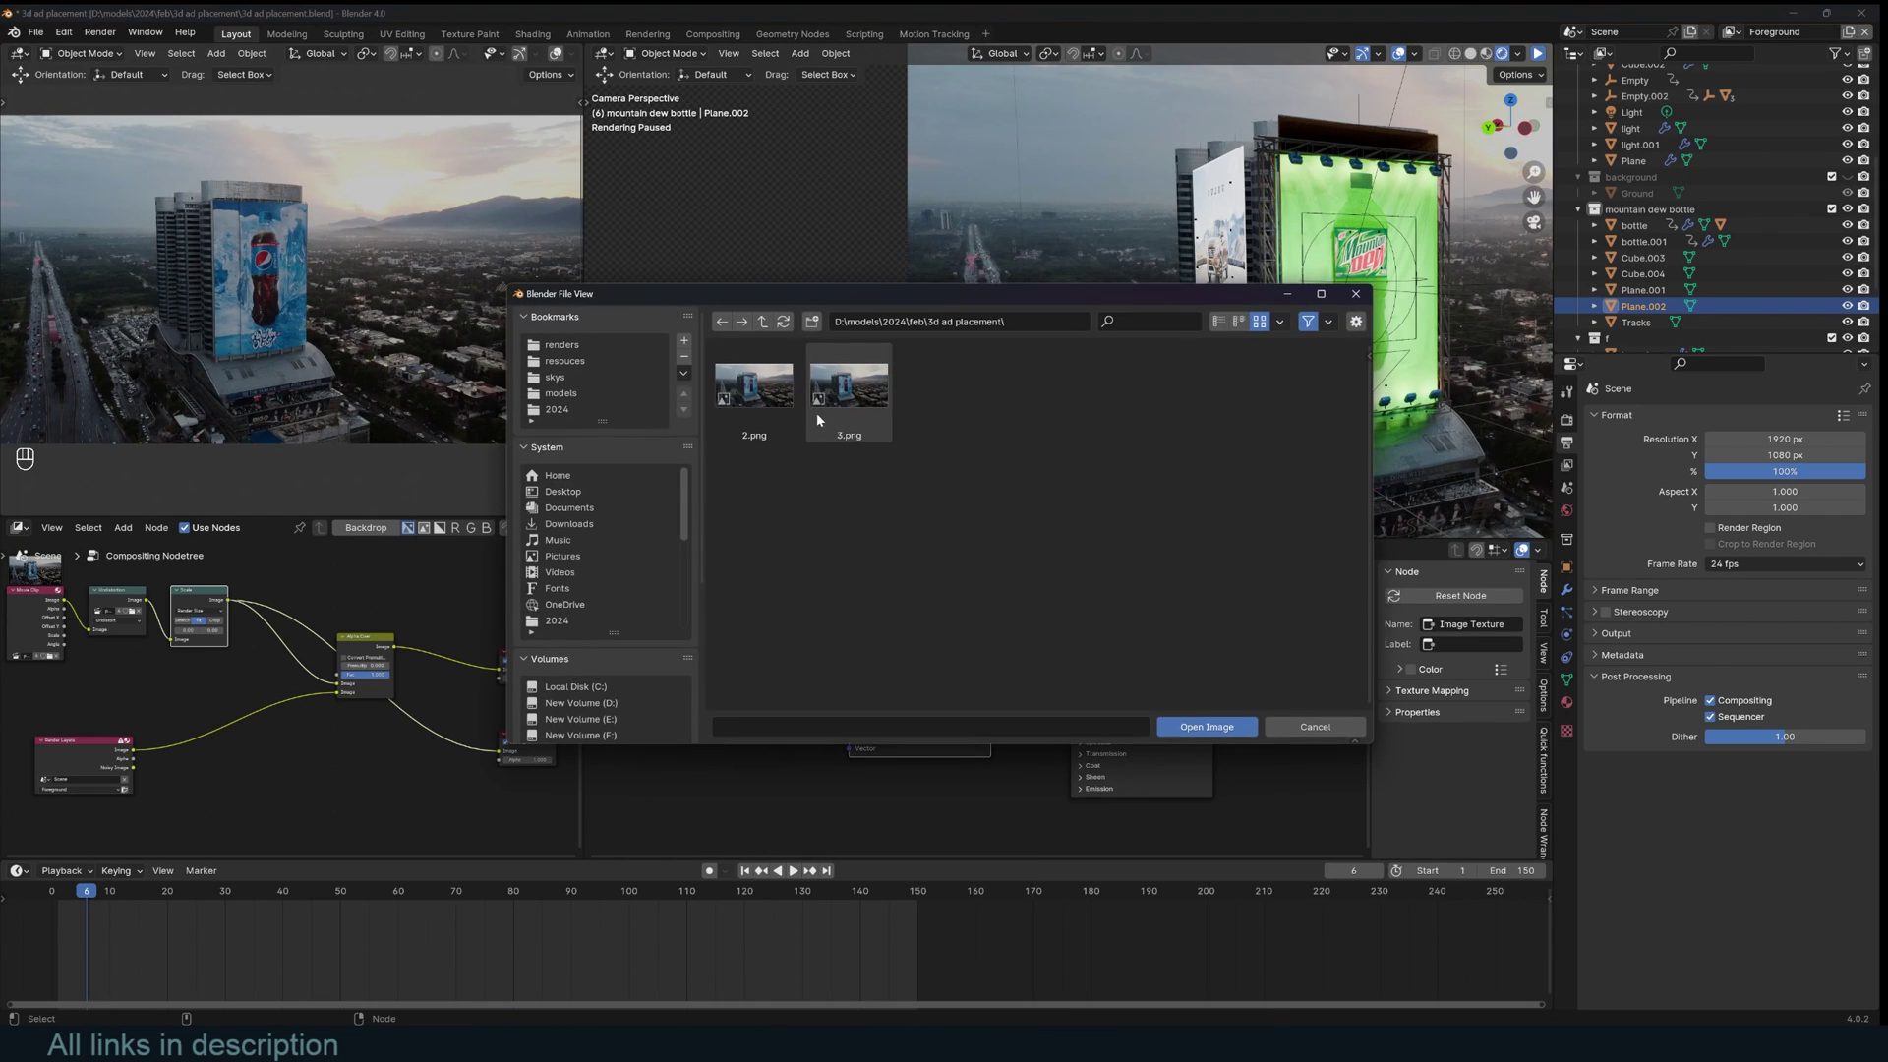
left_click(824, 418)
double_click(824, 418)
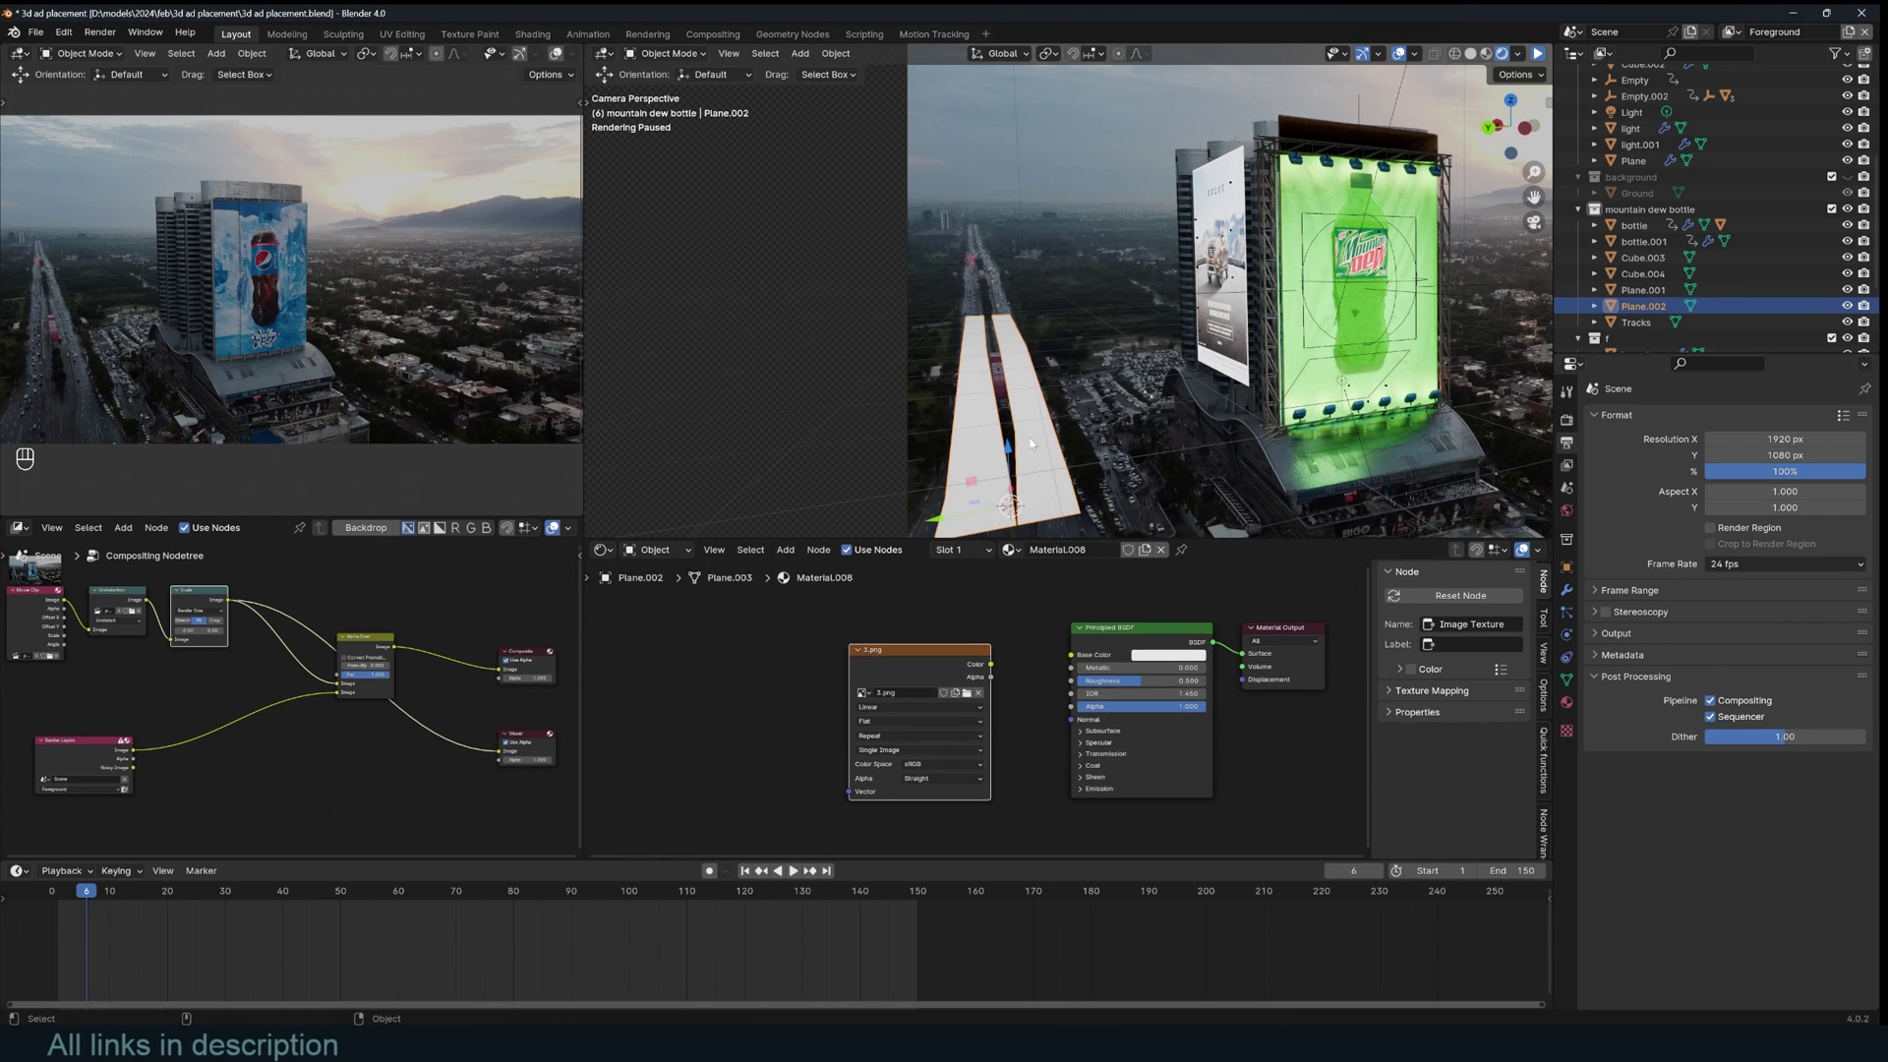
- Unwrap the road strips with Project from View and preview the image texture through the Material Output
key("Tab")
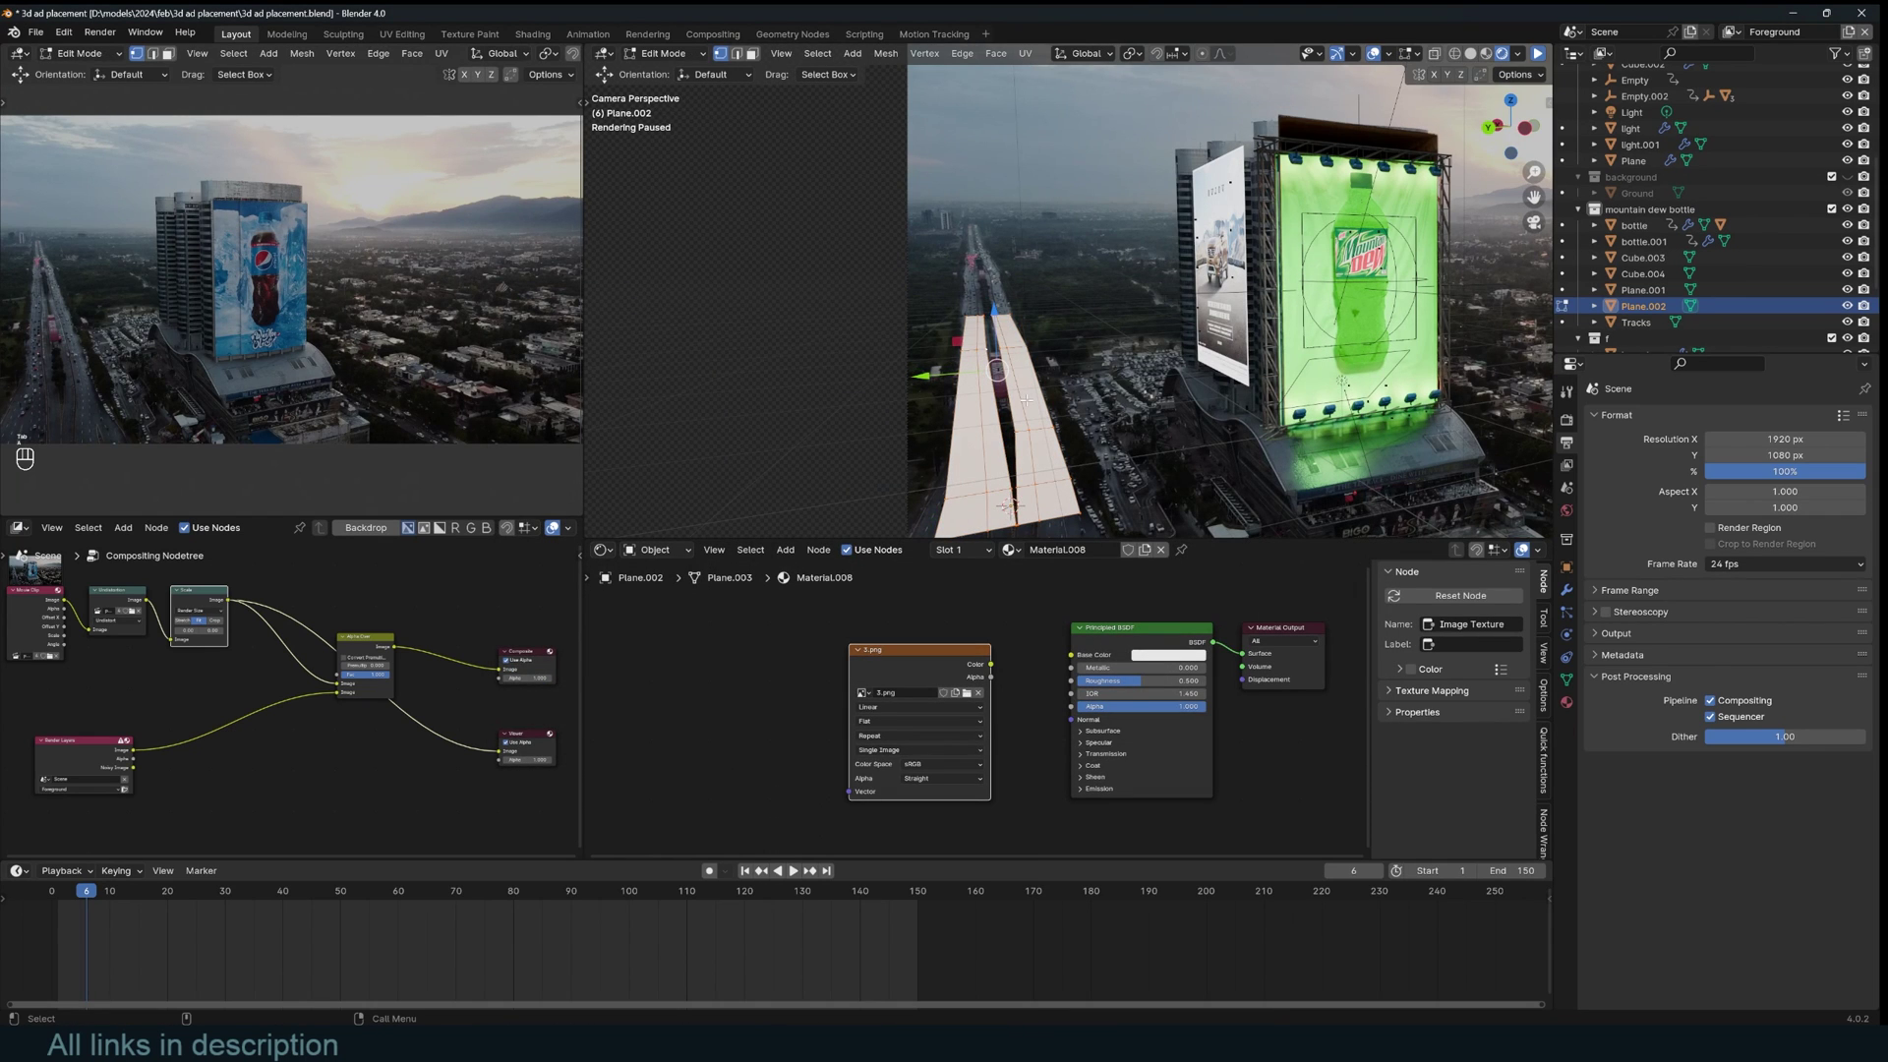
key("u")
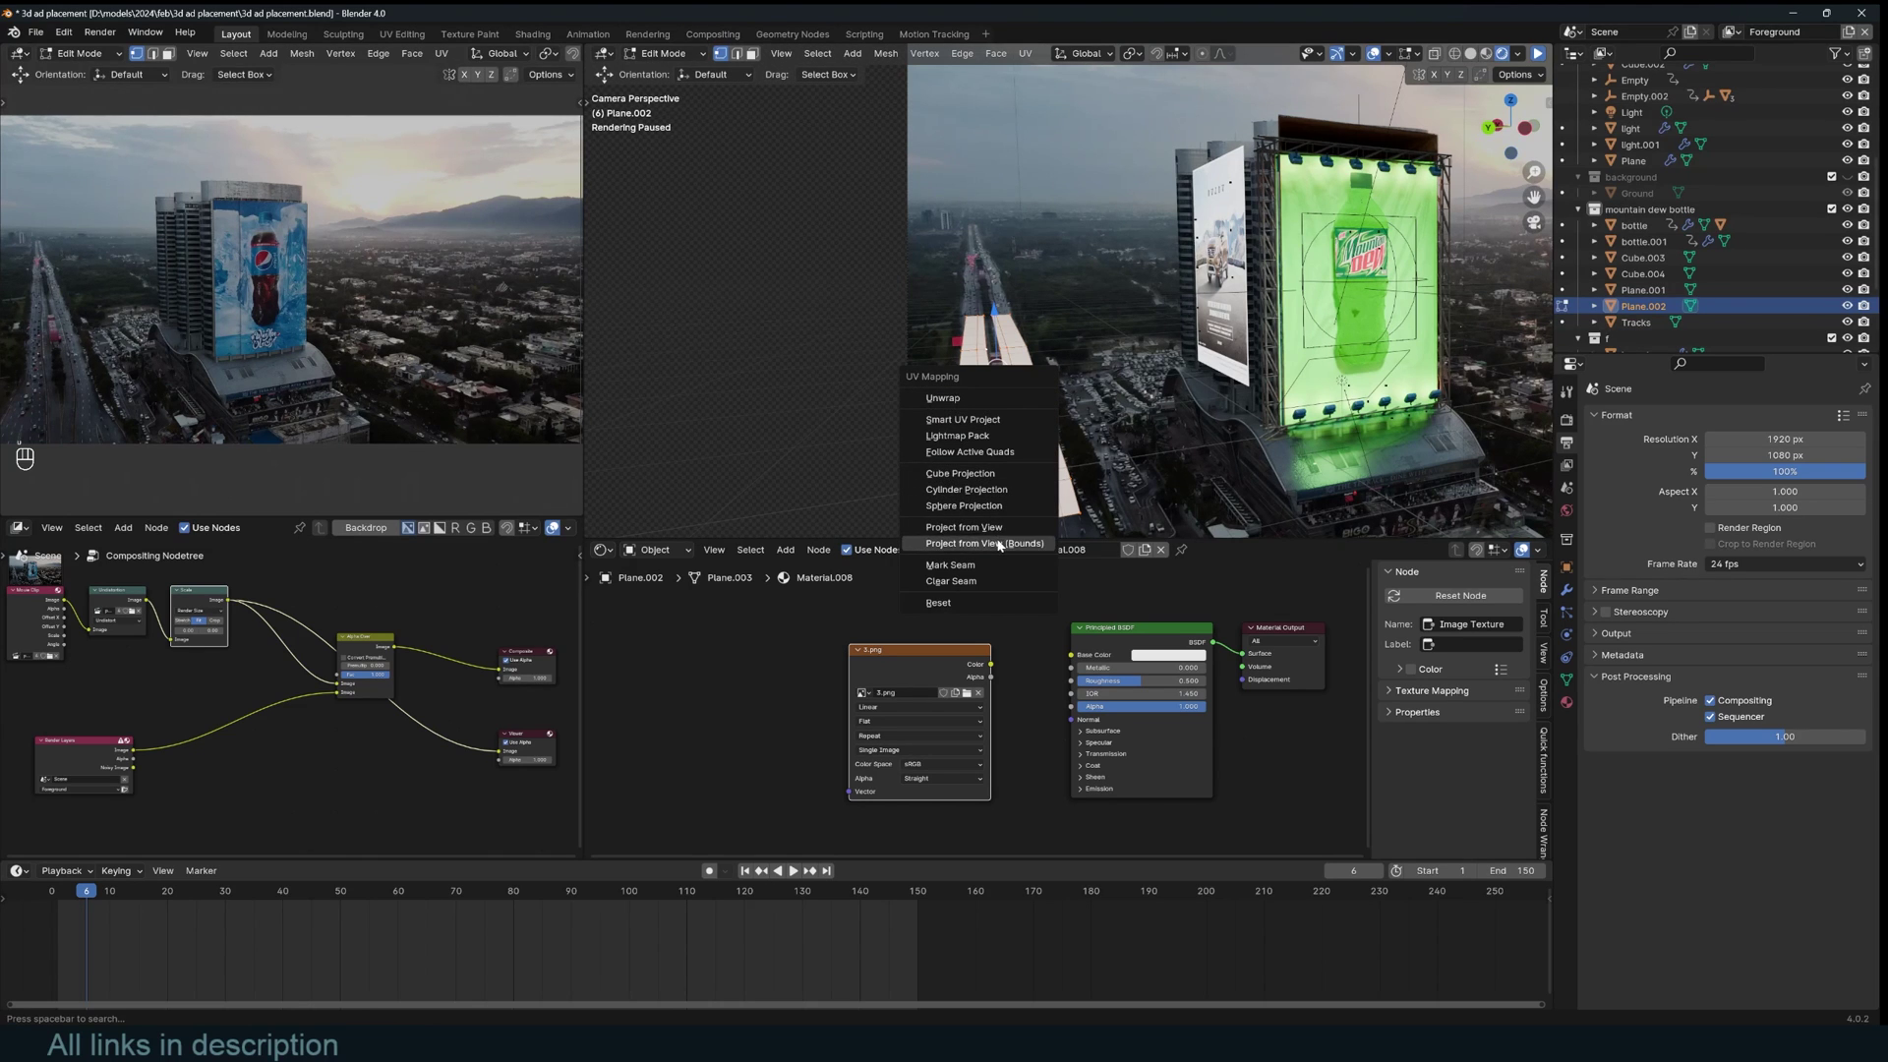
left_click(963, 528)
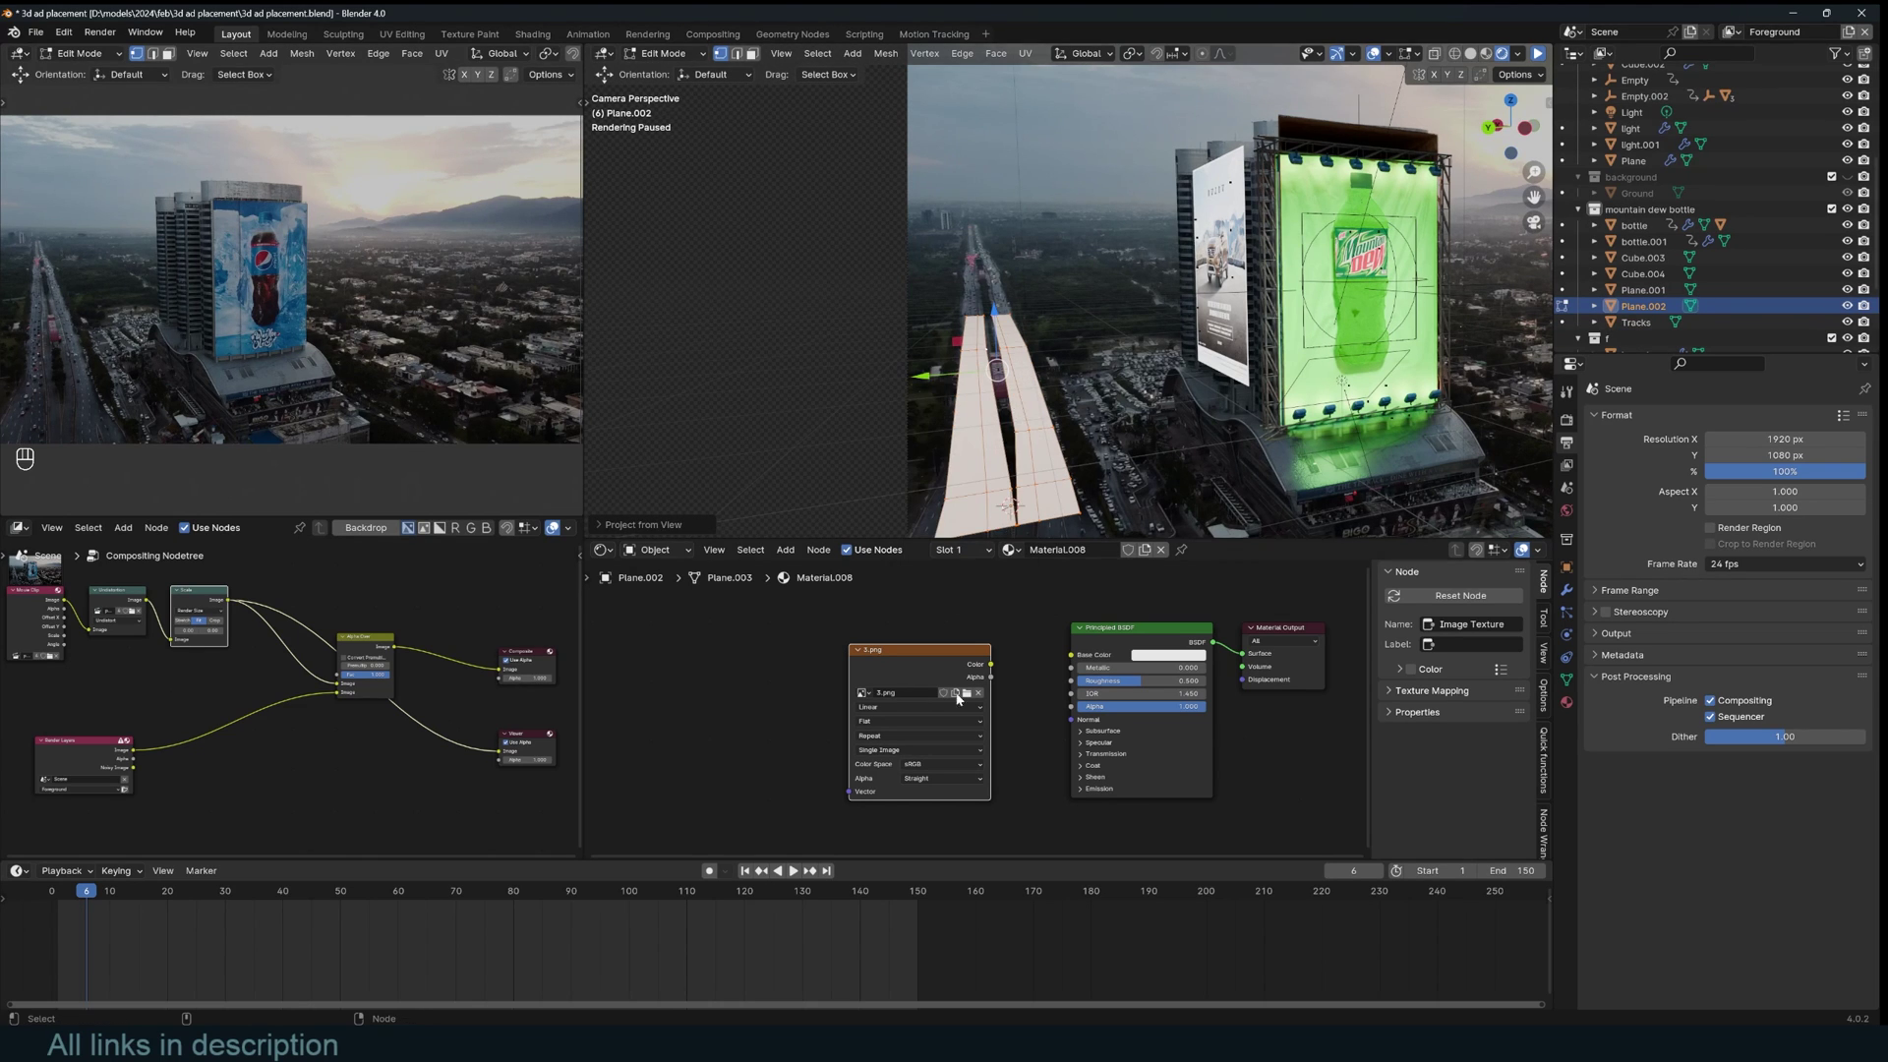
left_click(973, 668, "ctrl+shift")
key("Tab")
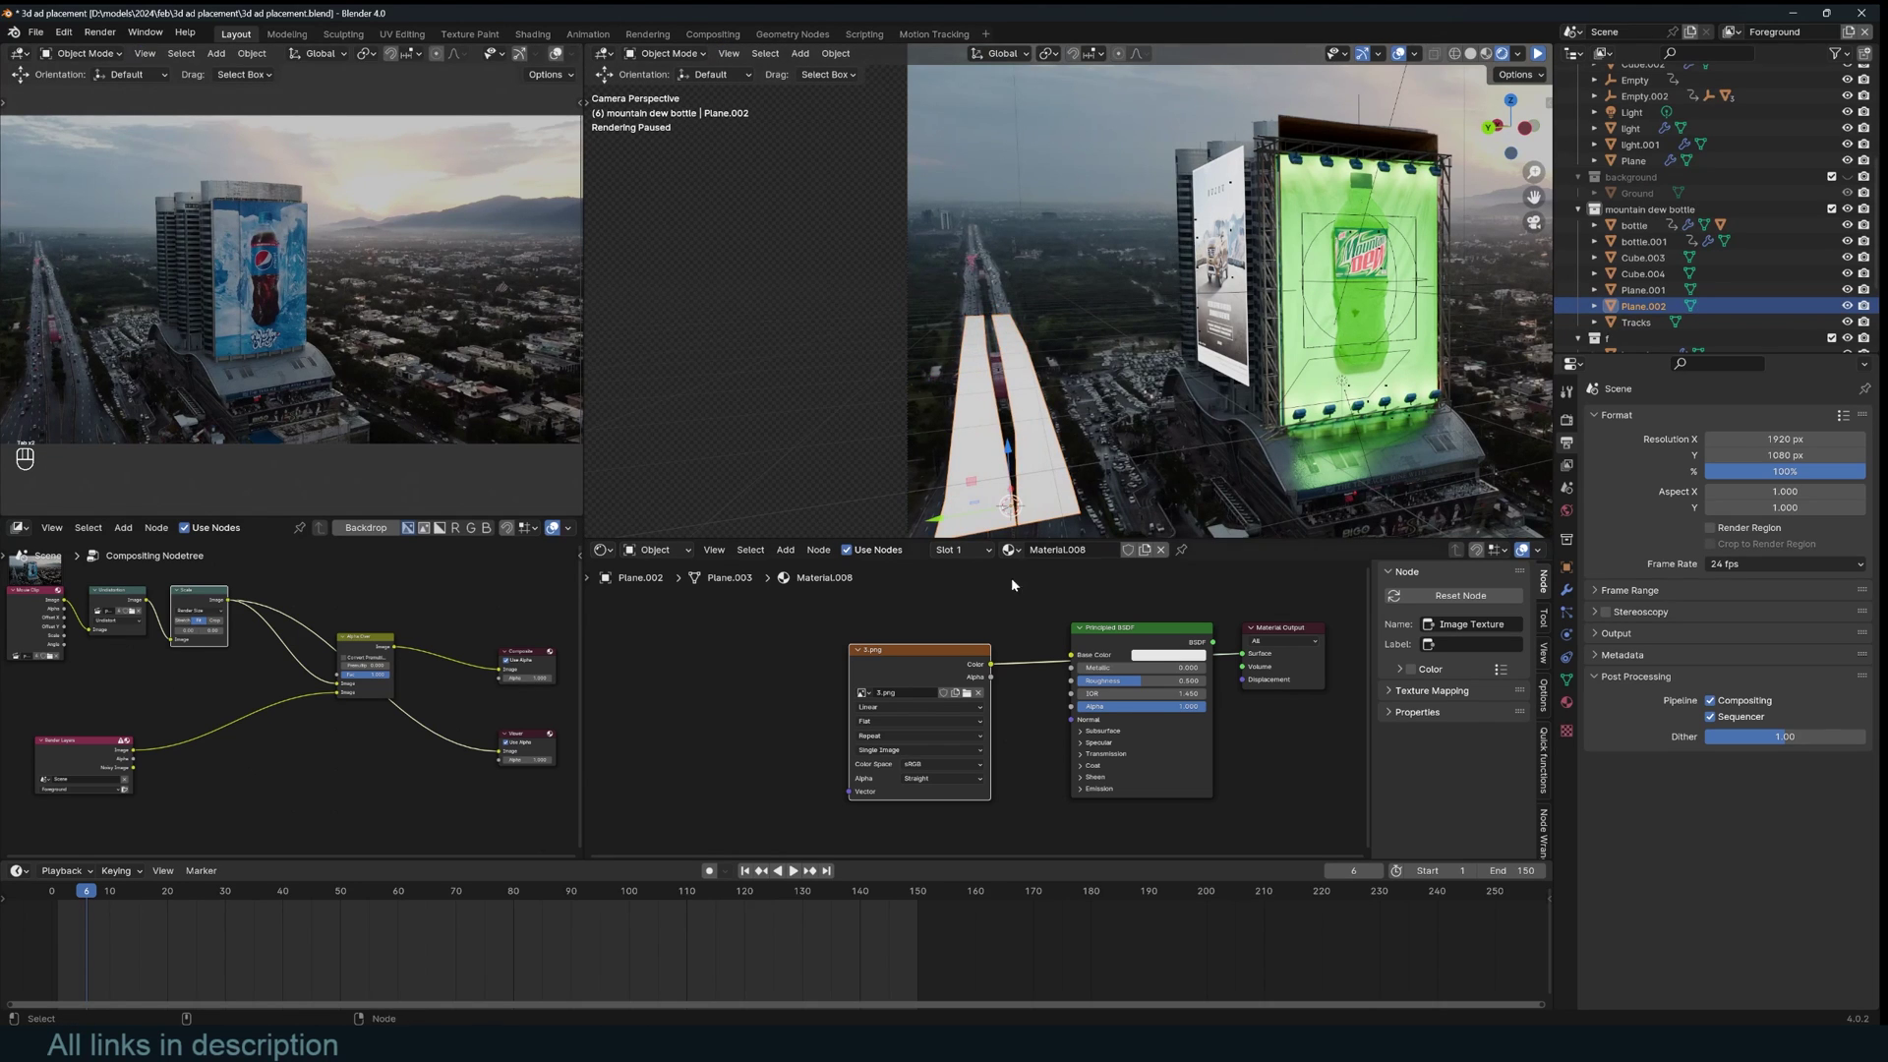
- Examine the projected road texture in material preview and play the animation to check how it follows the footage
scroll(1016, 622, "down", 1)
middle_click_drag(1017, 621, 983, 617)
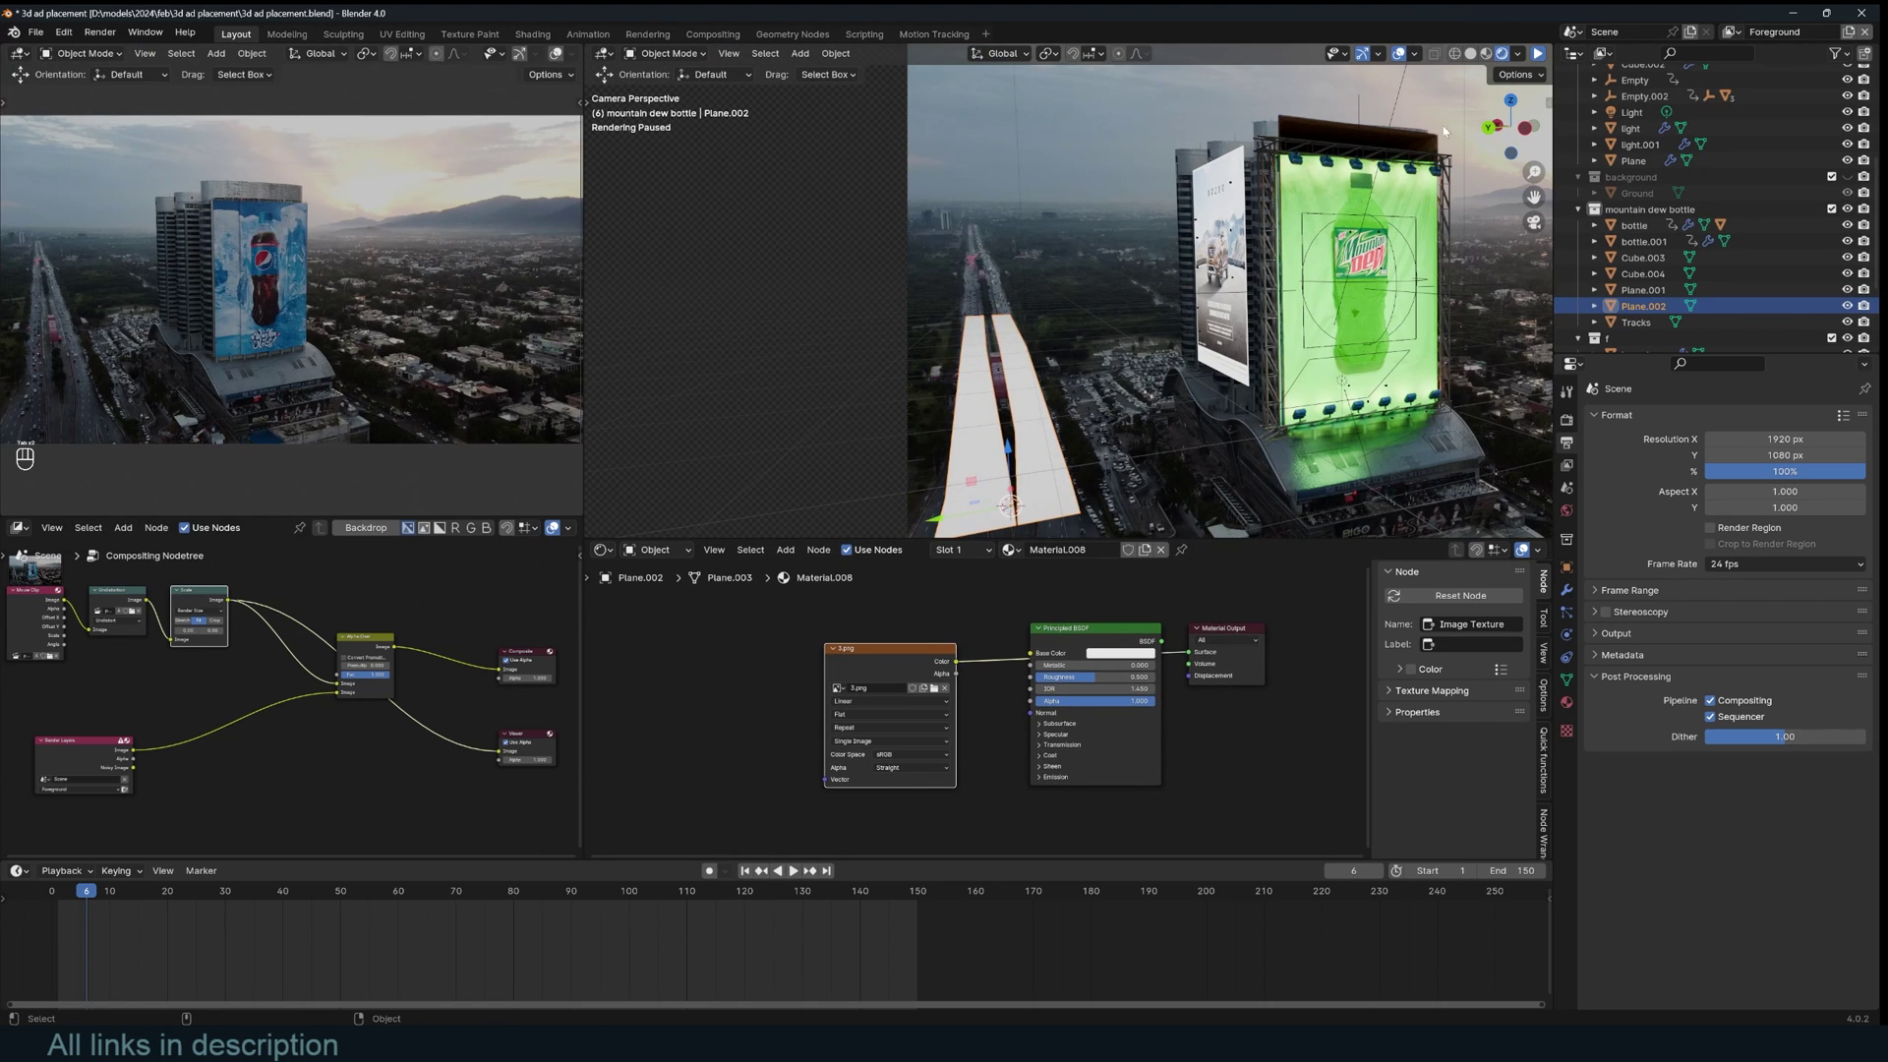
left_click(1486, 56)
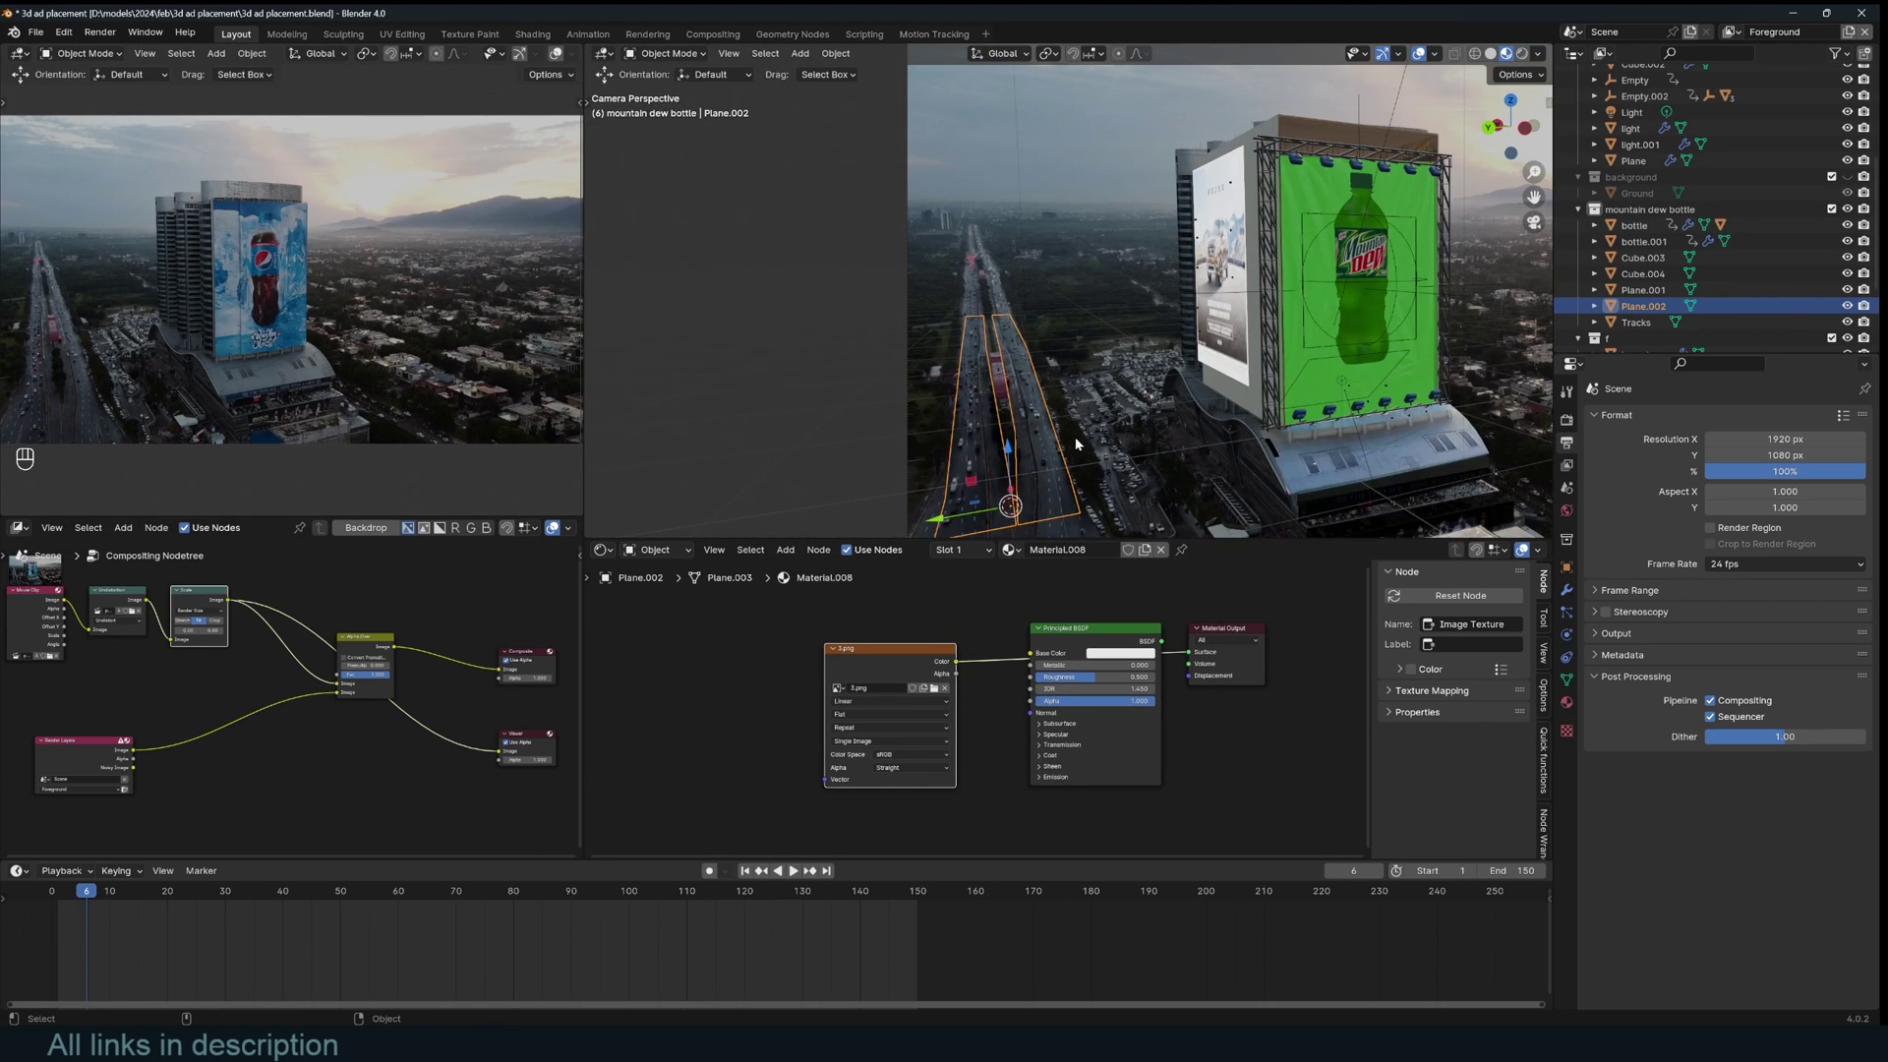
key("g")
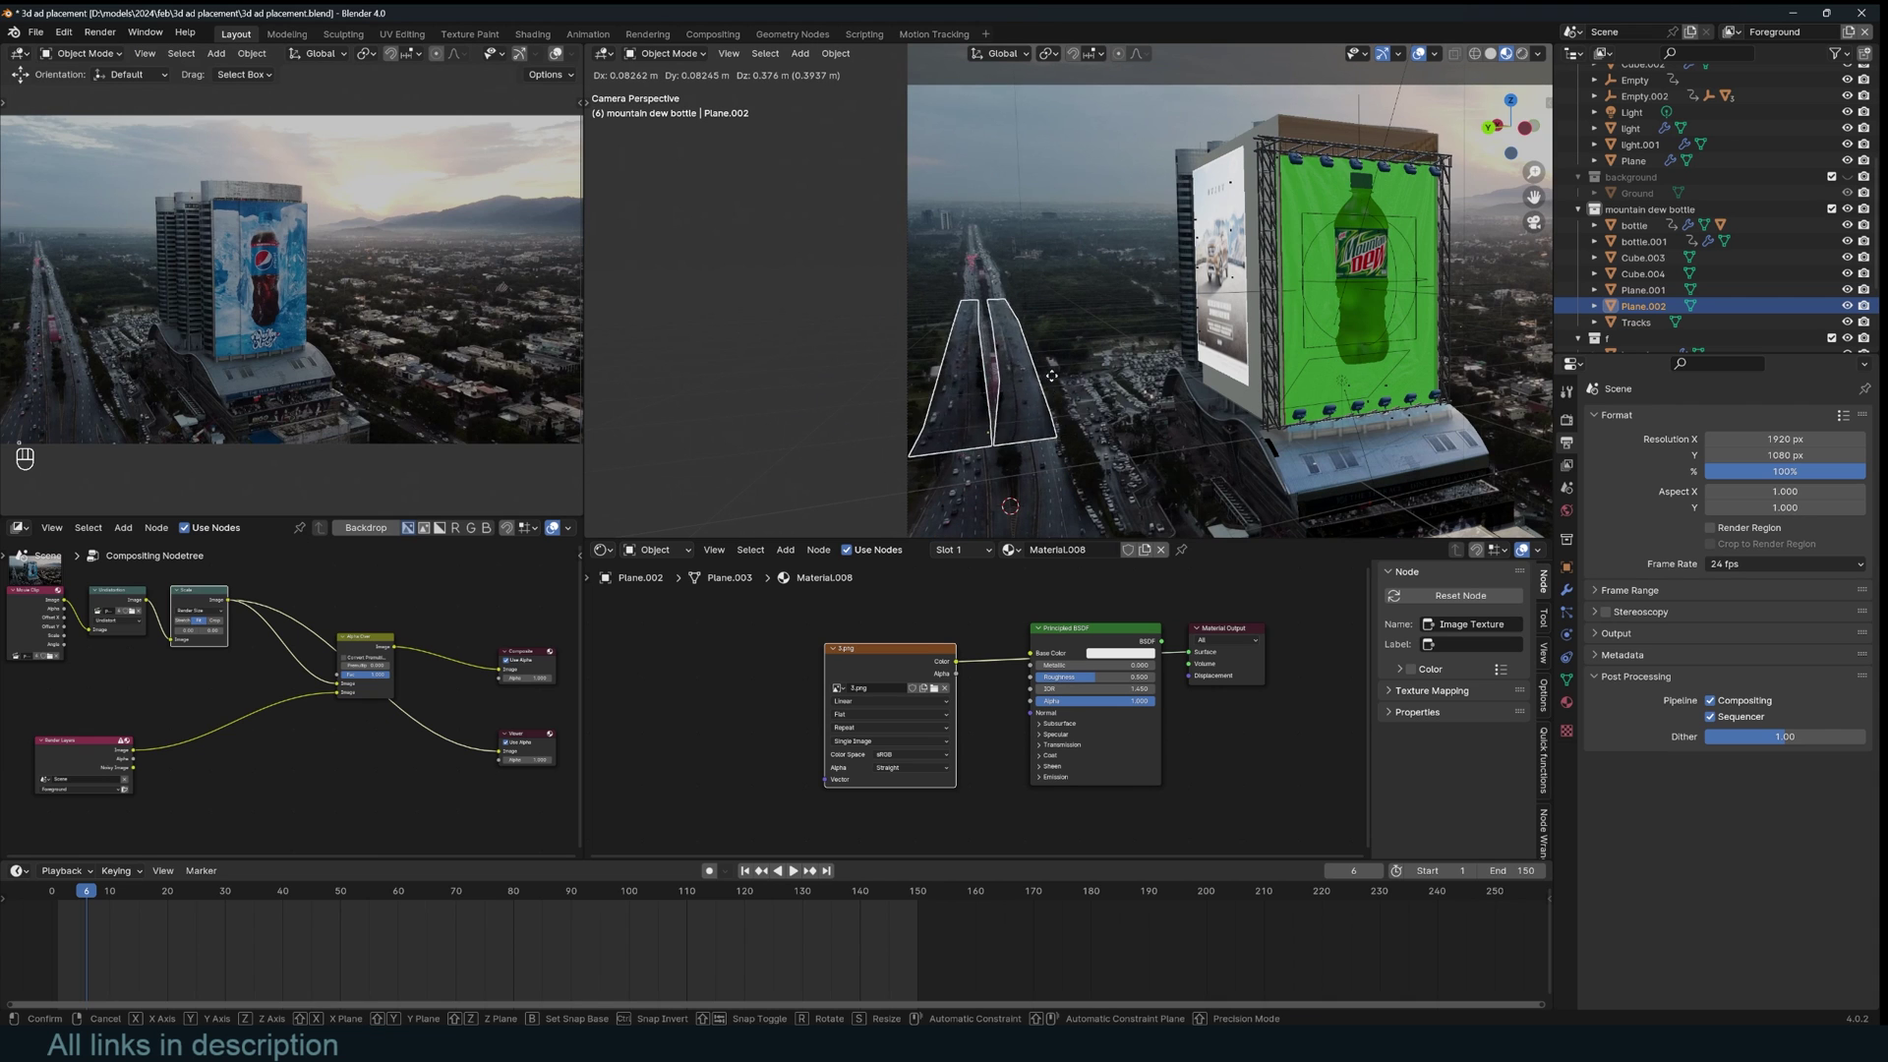
right_click(1056, 391)
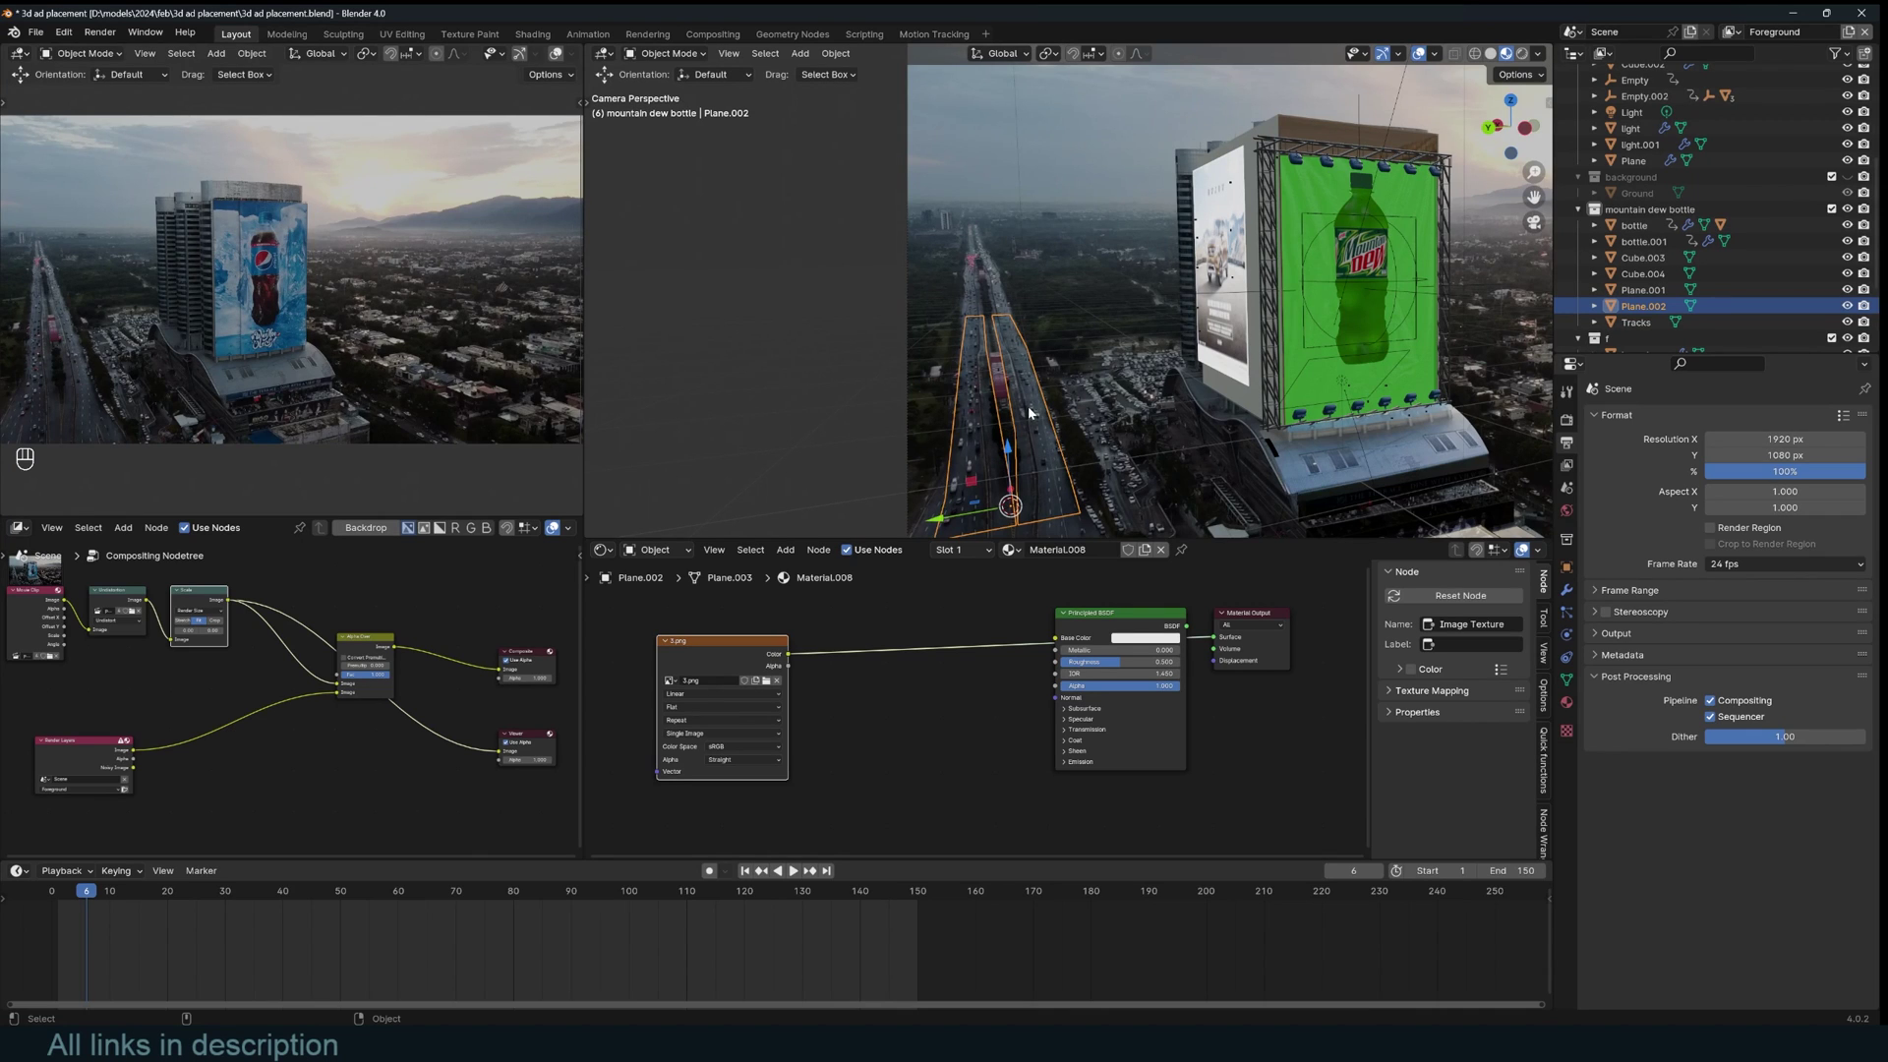
left_click_drag(760, 651, 833, 634)
key("space")
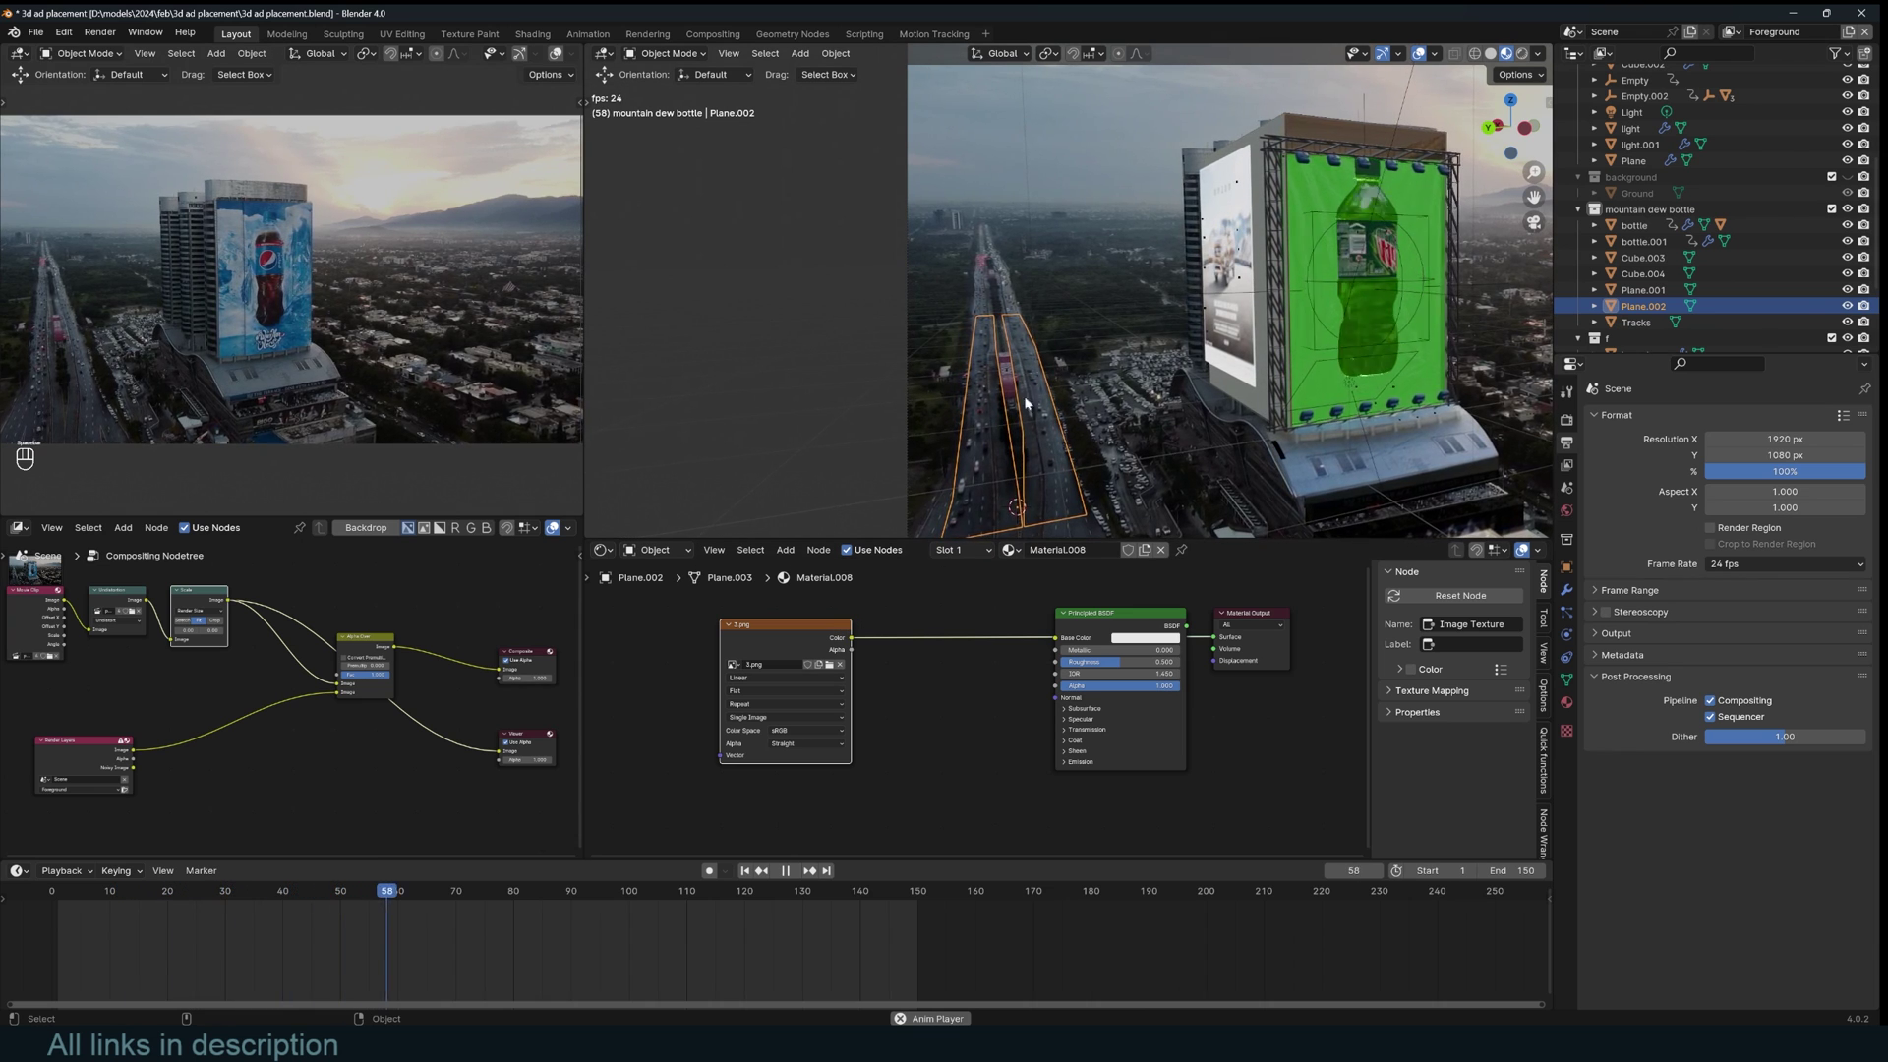
key("Escape")
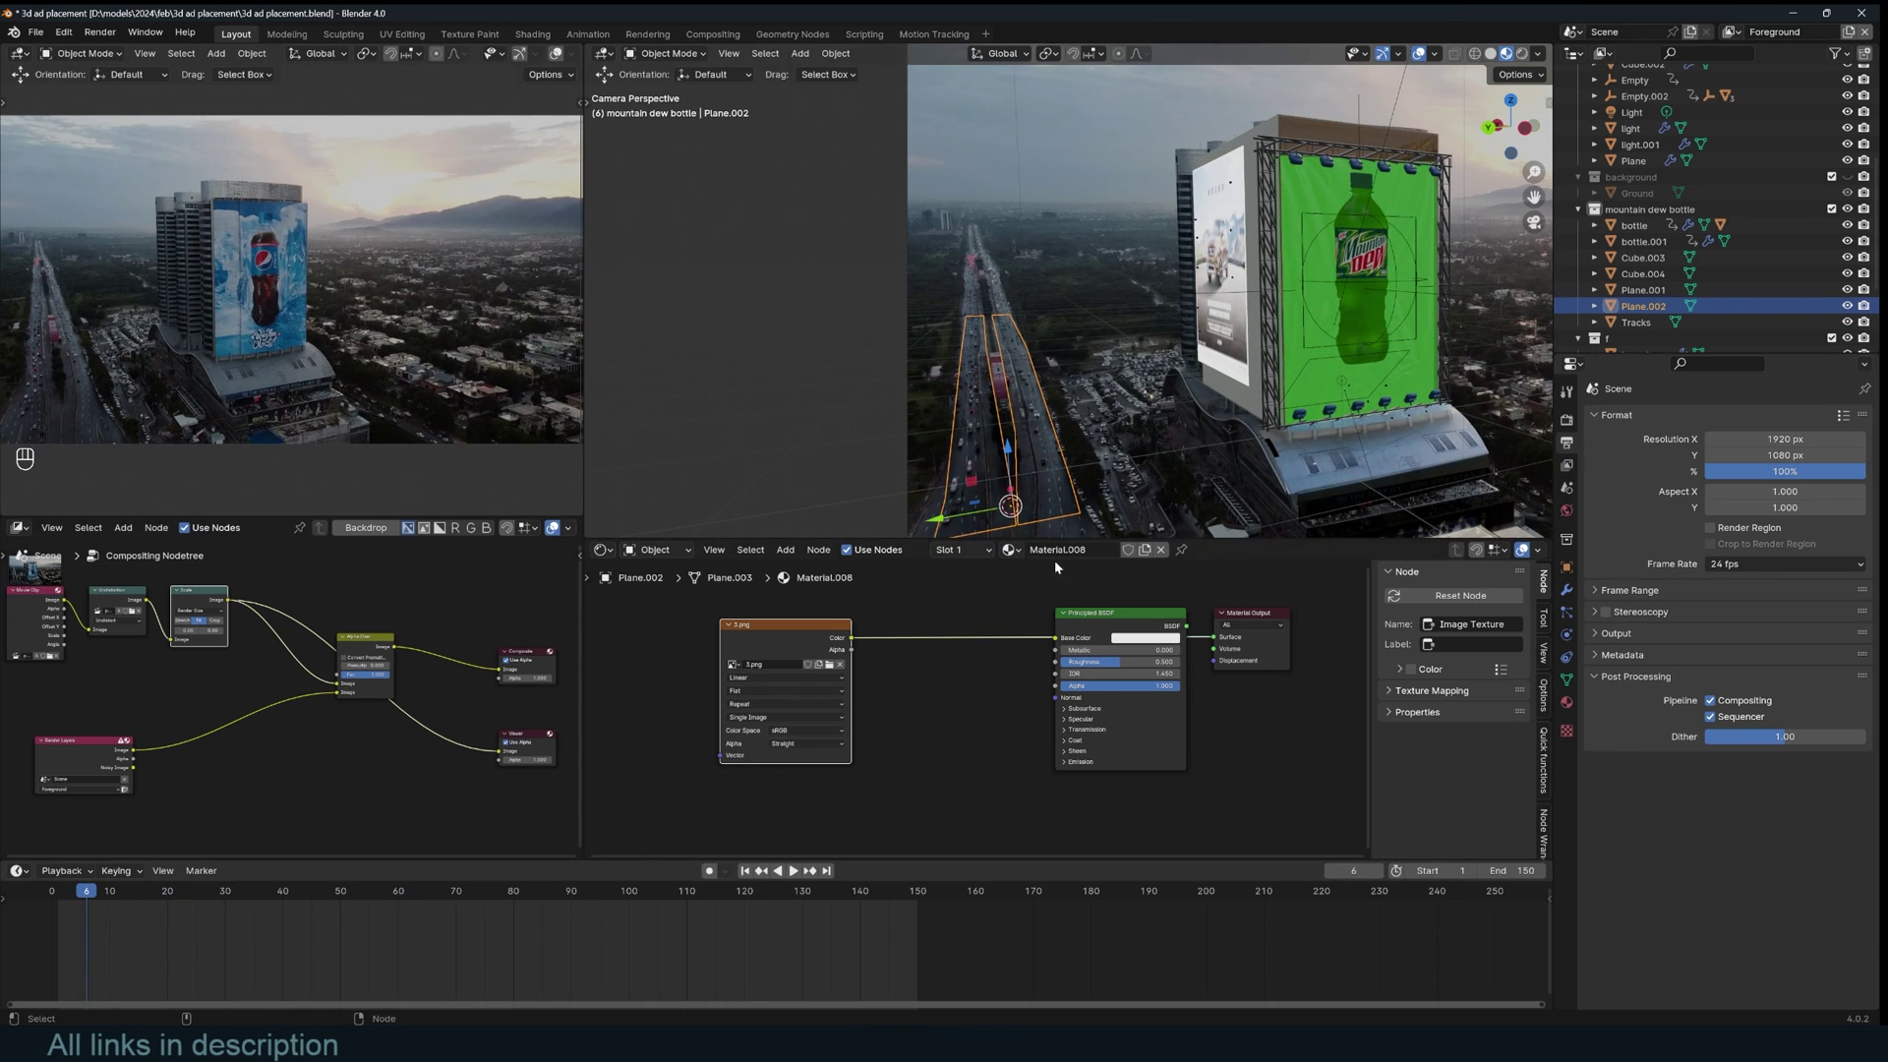
- Return to rendered view, add an area light beside the building, and rotate it about the X axis toward the road
middle_click_drag(1298, 300, 1206, 269, "shift")
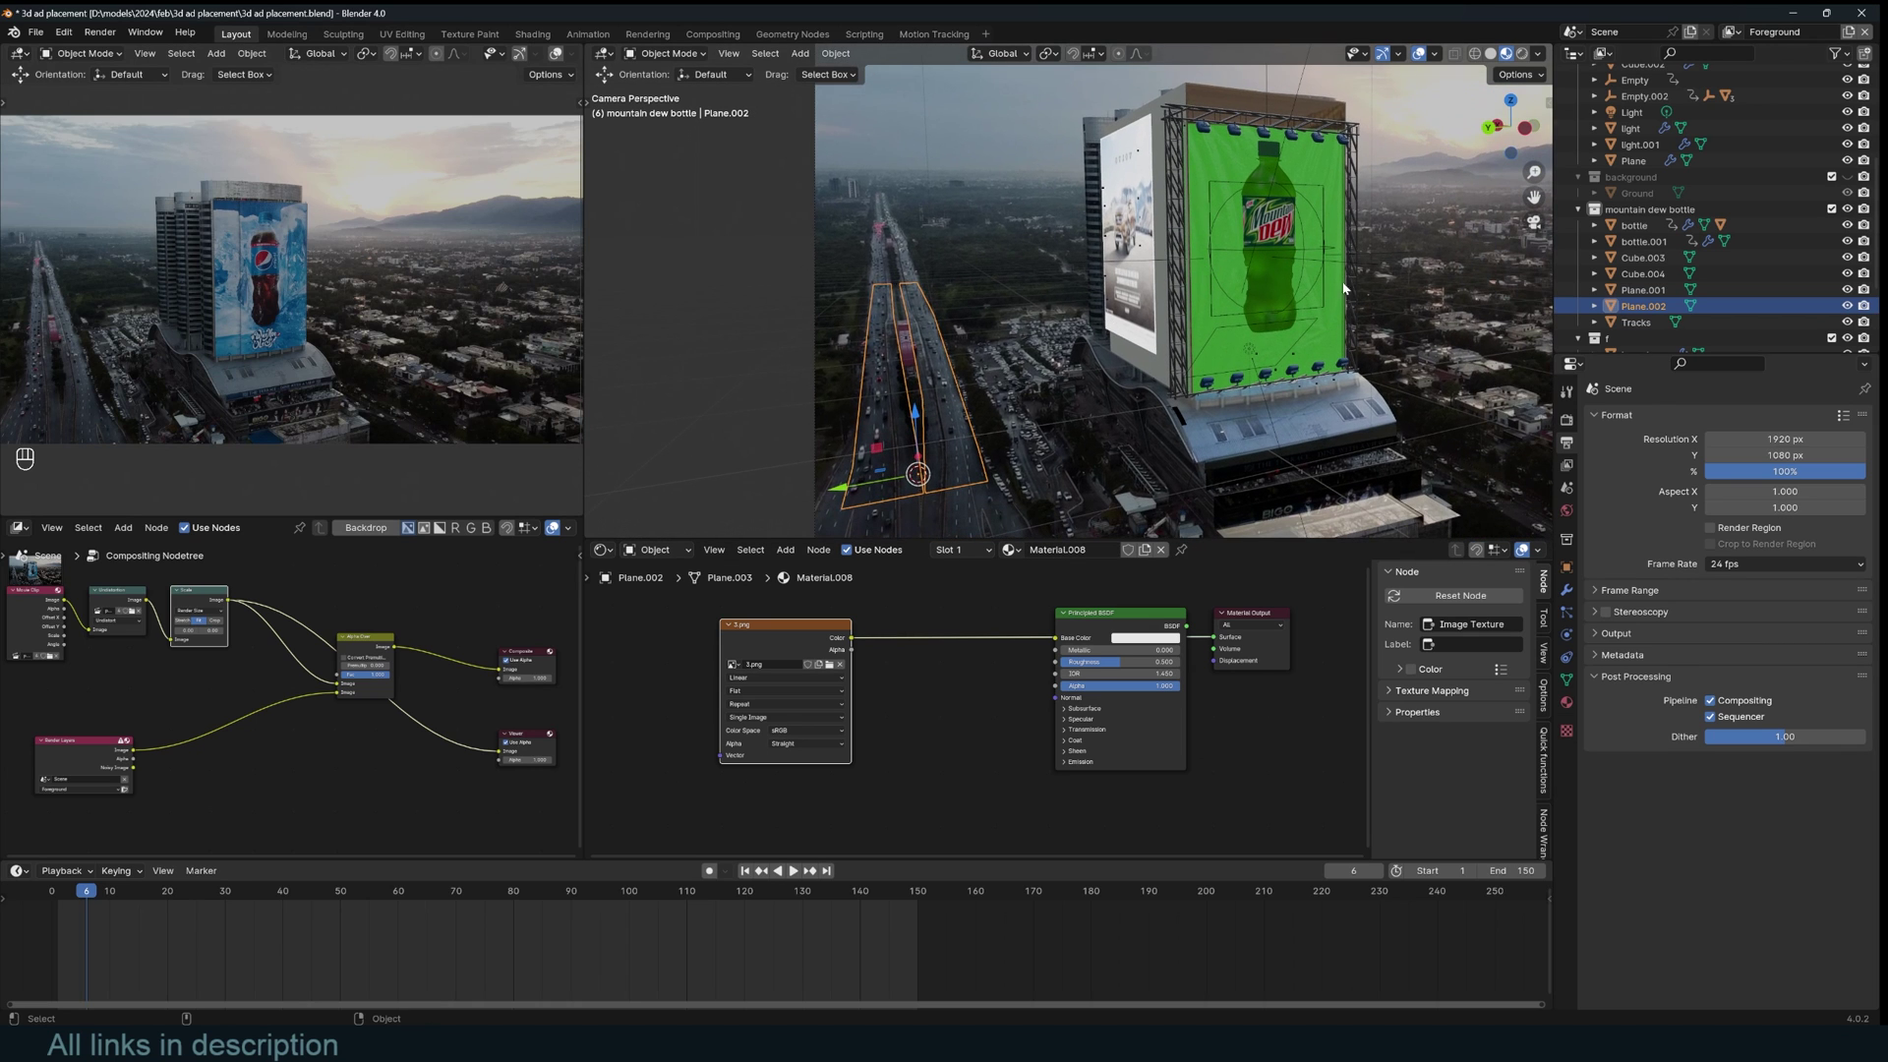
left_click(1522, 54)
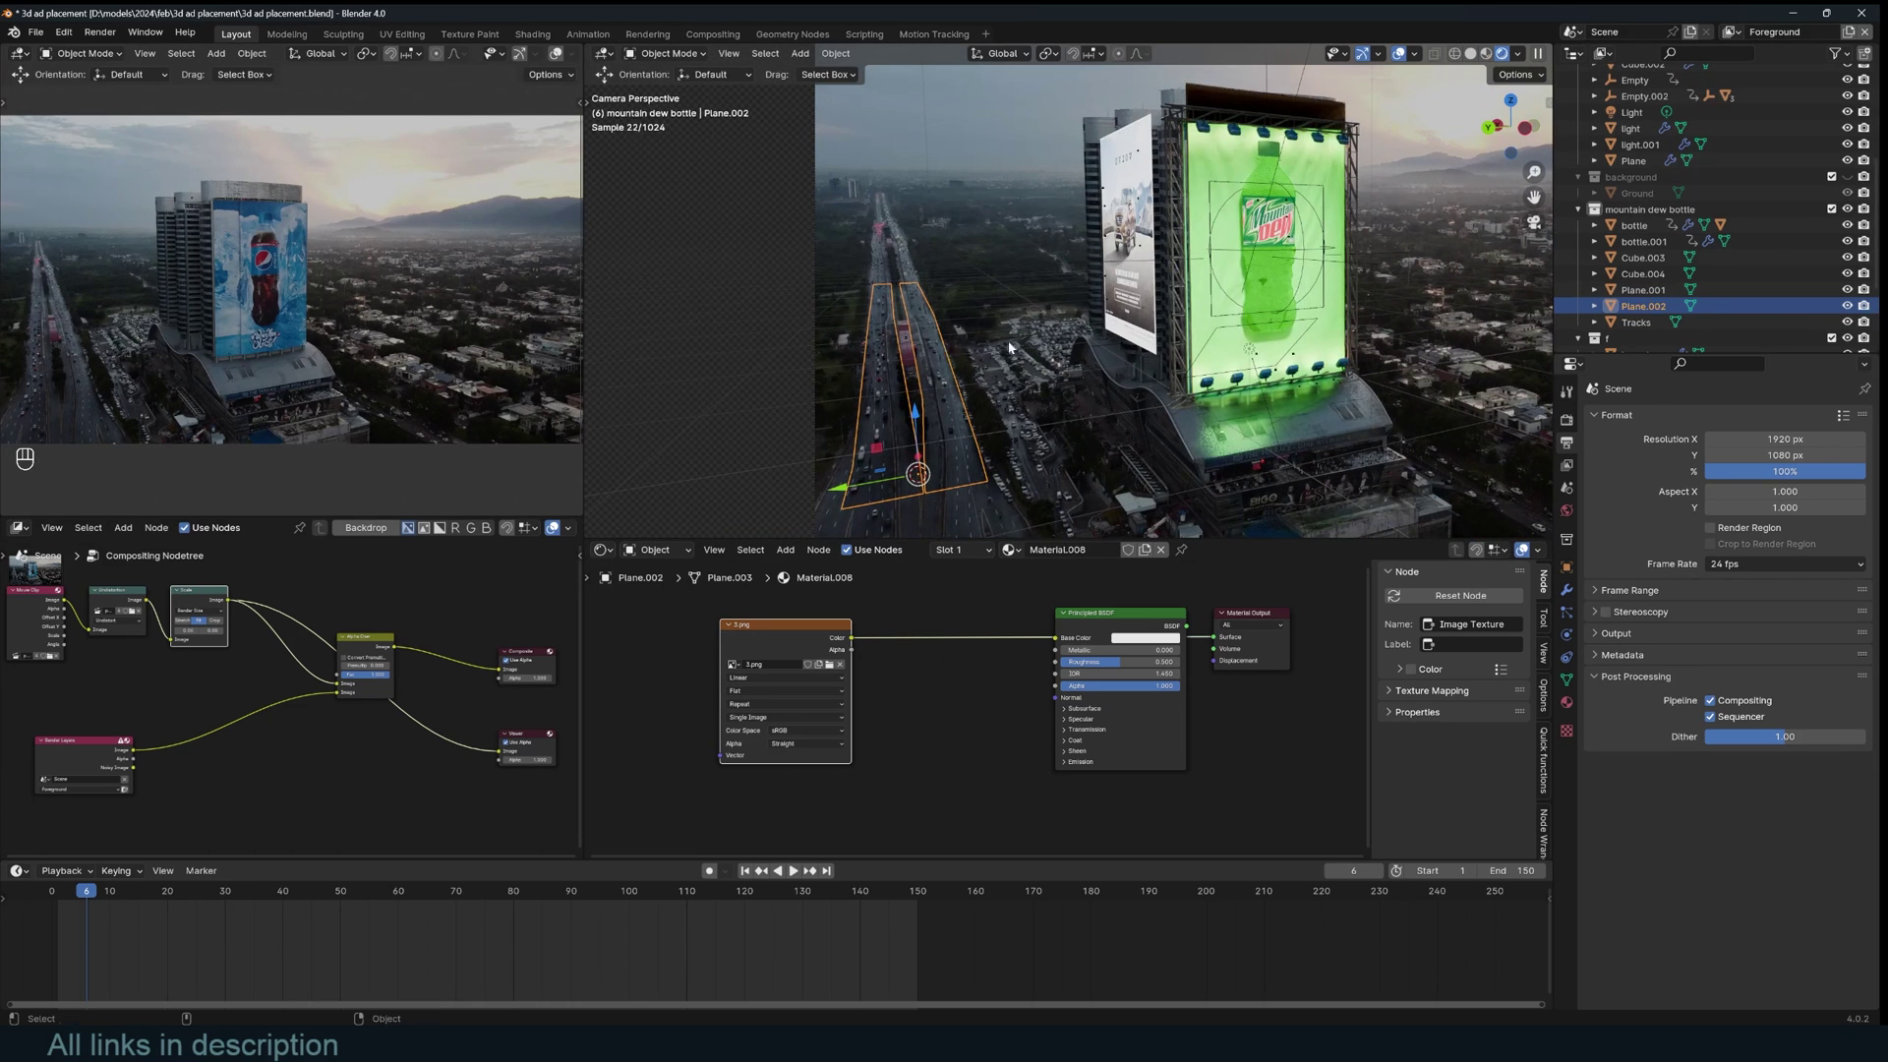
key("shift+a")
key("shift+a")
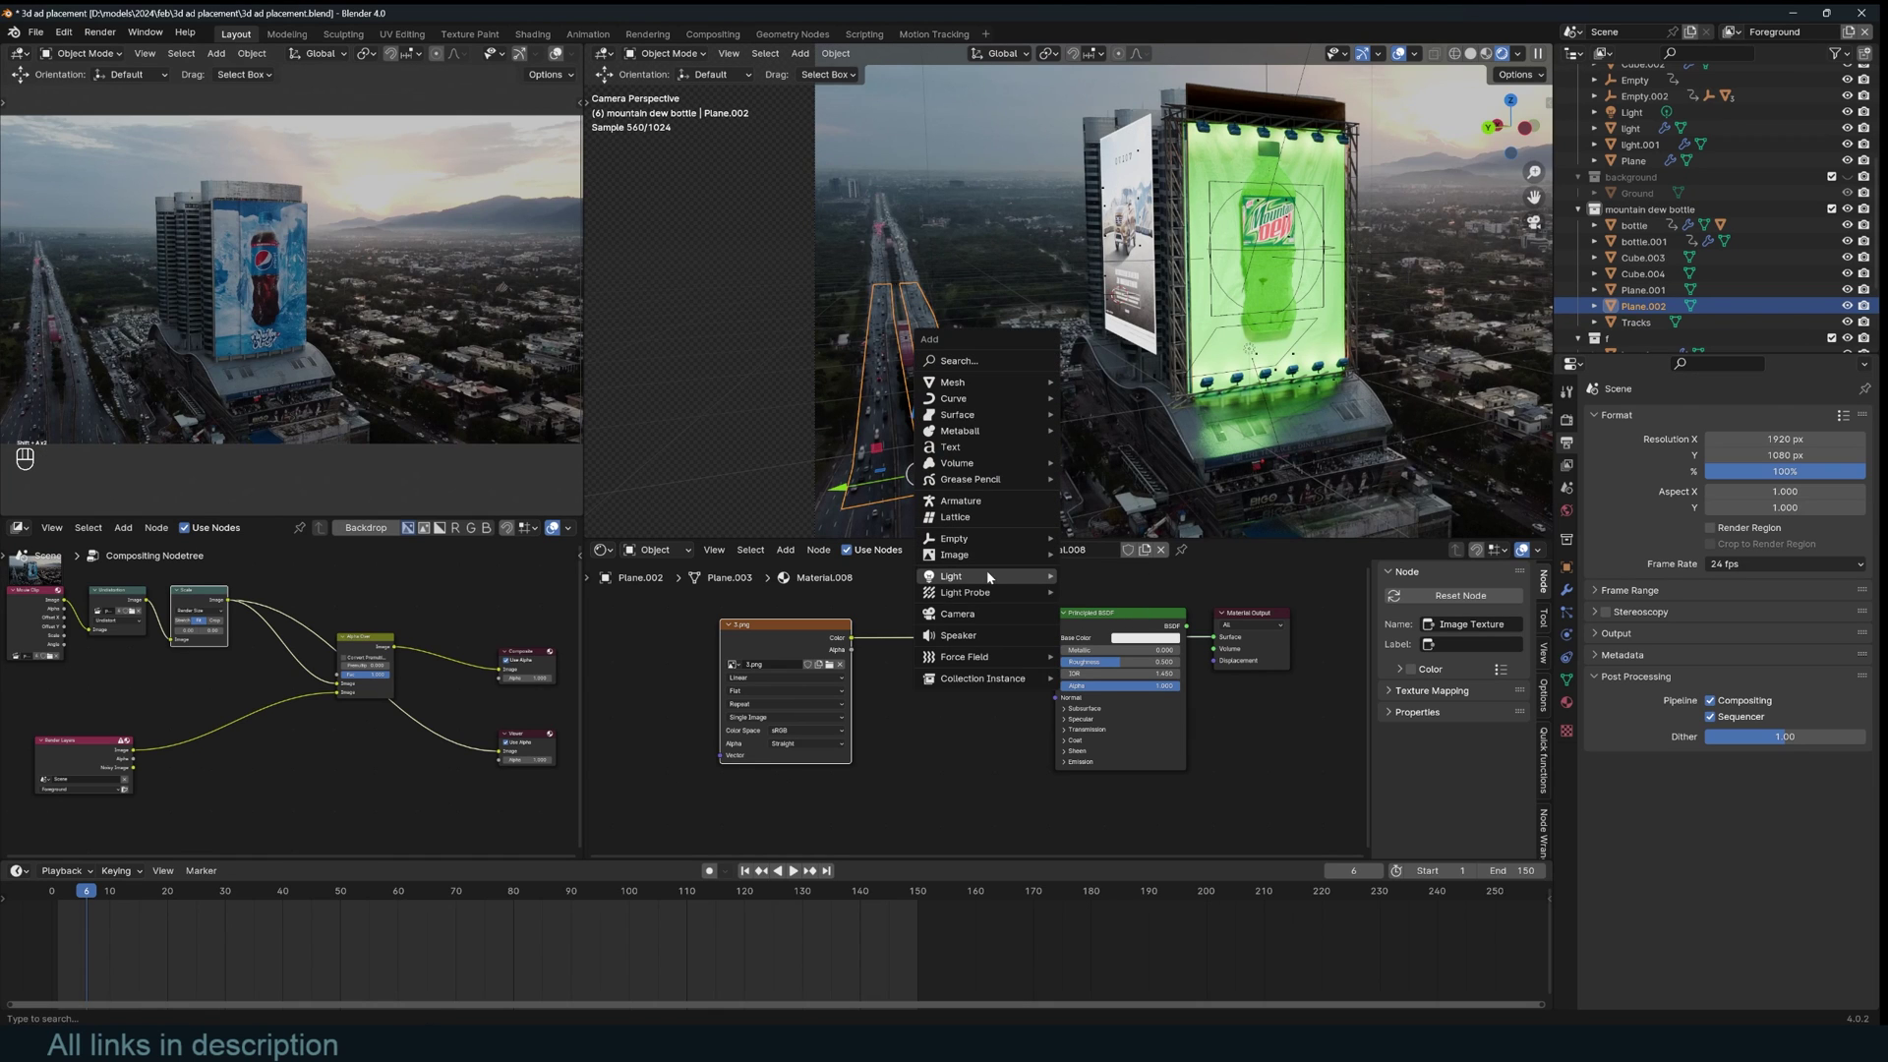
mouse_move(987, 575)
left_click(1096, 628)
key("r")
key("x")
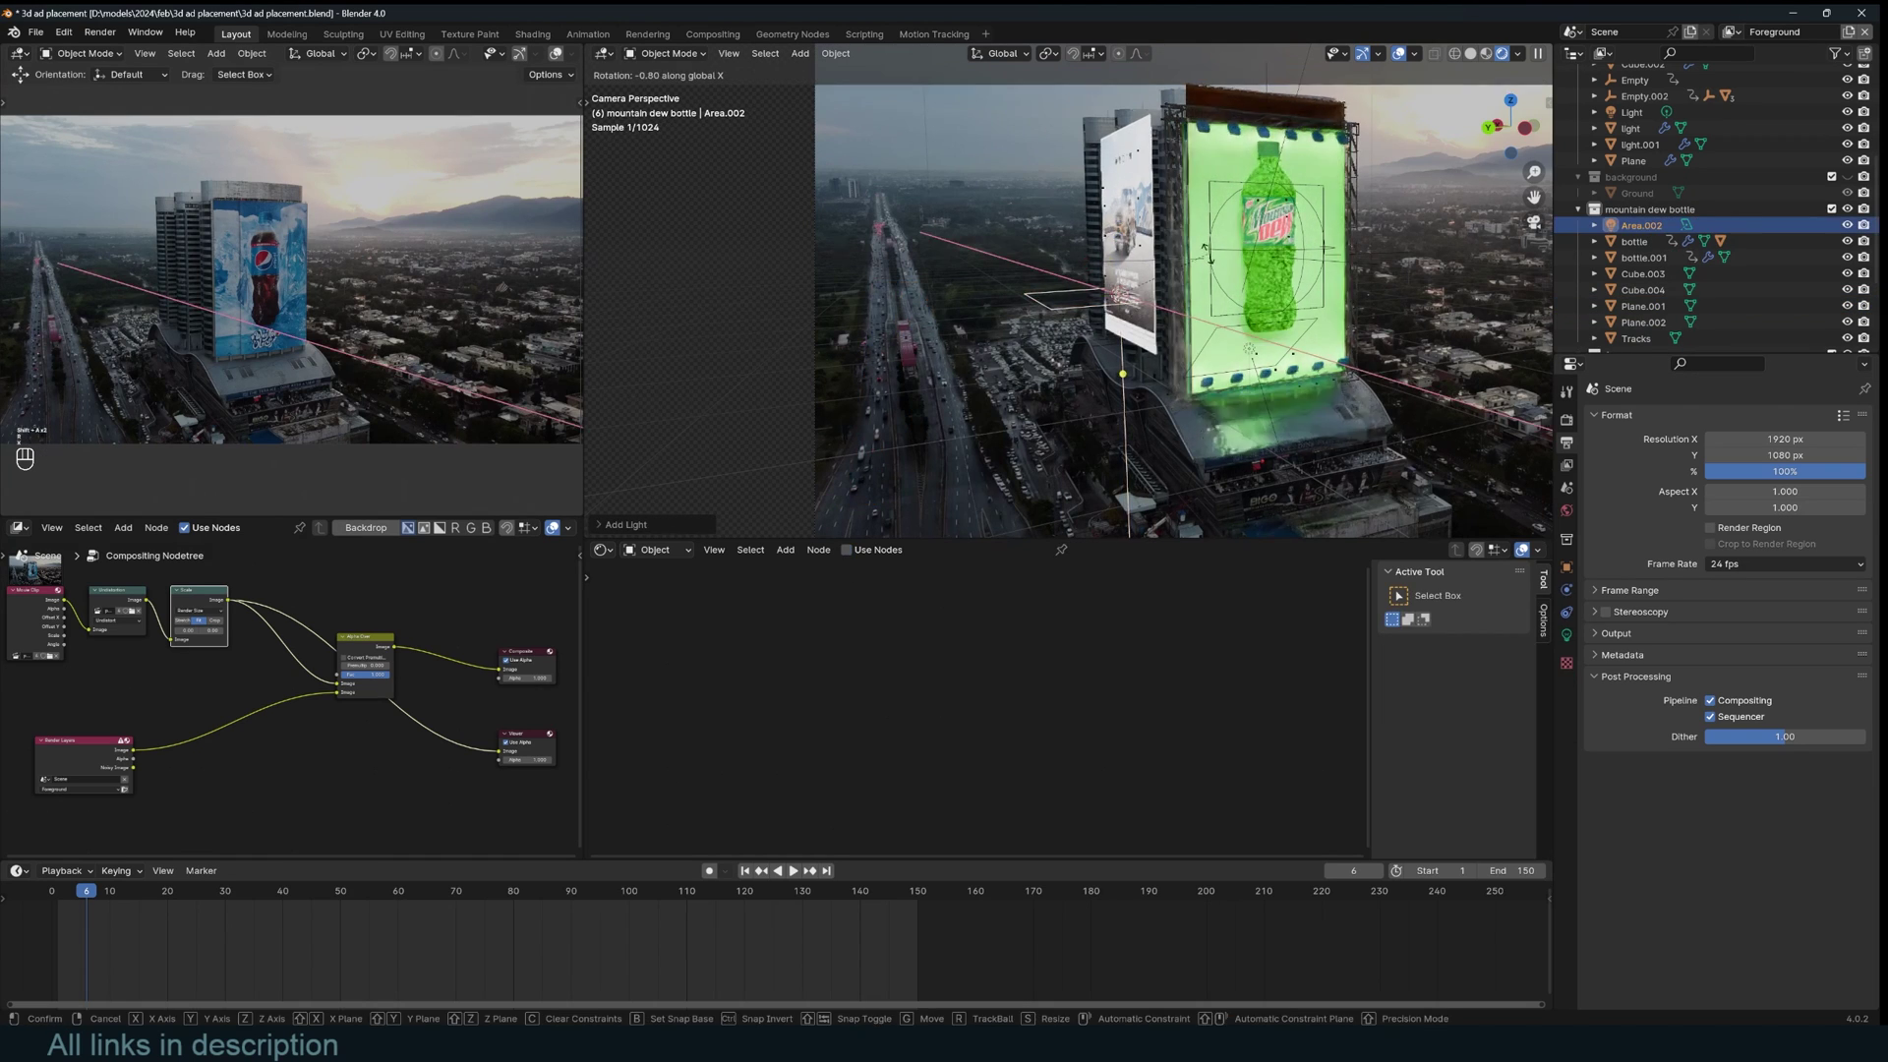
key("g")
left_click(951, 457)
- Connect the road image's Color to the Principled BSDF's Base Color and link the shader to the Material Output
left_click(954, 460)
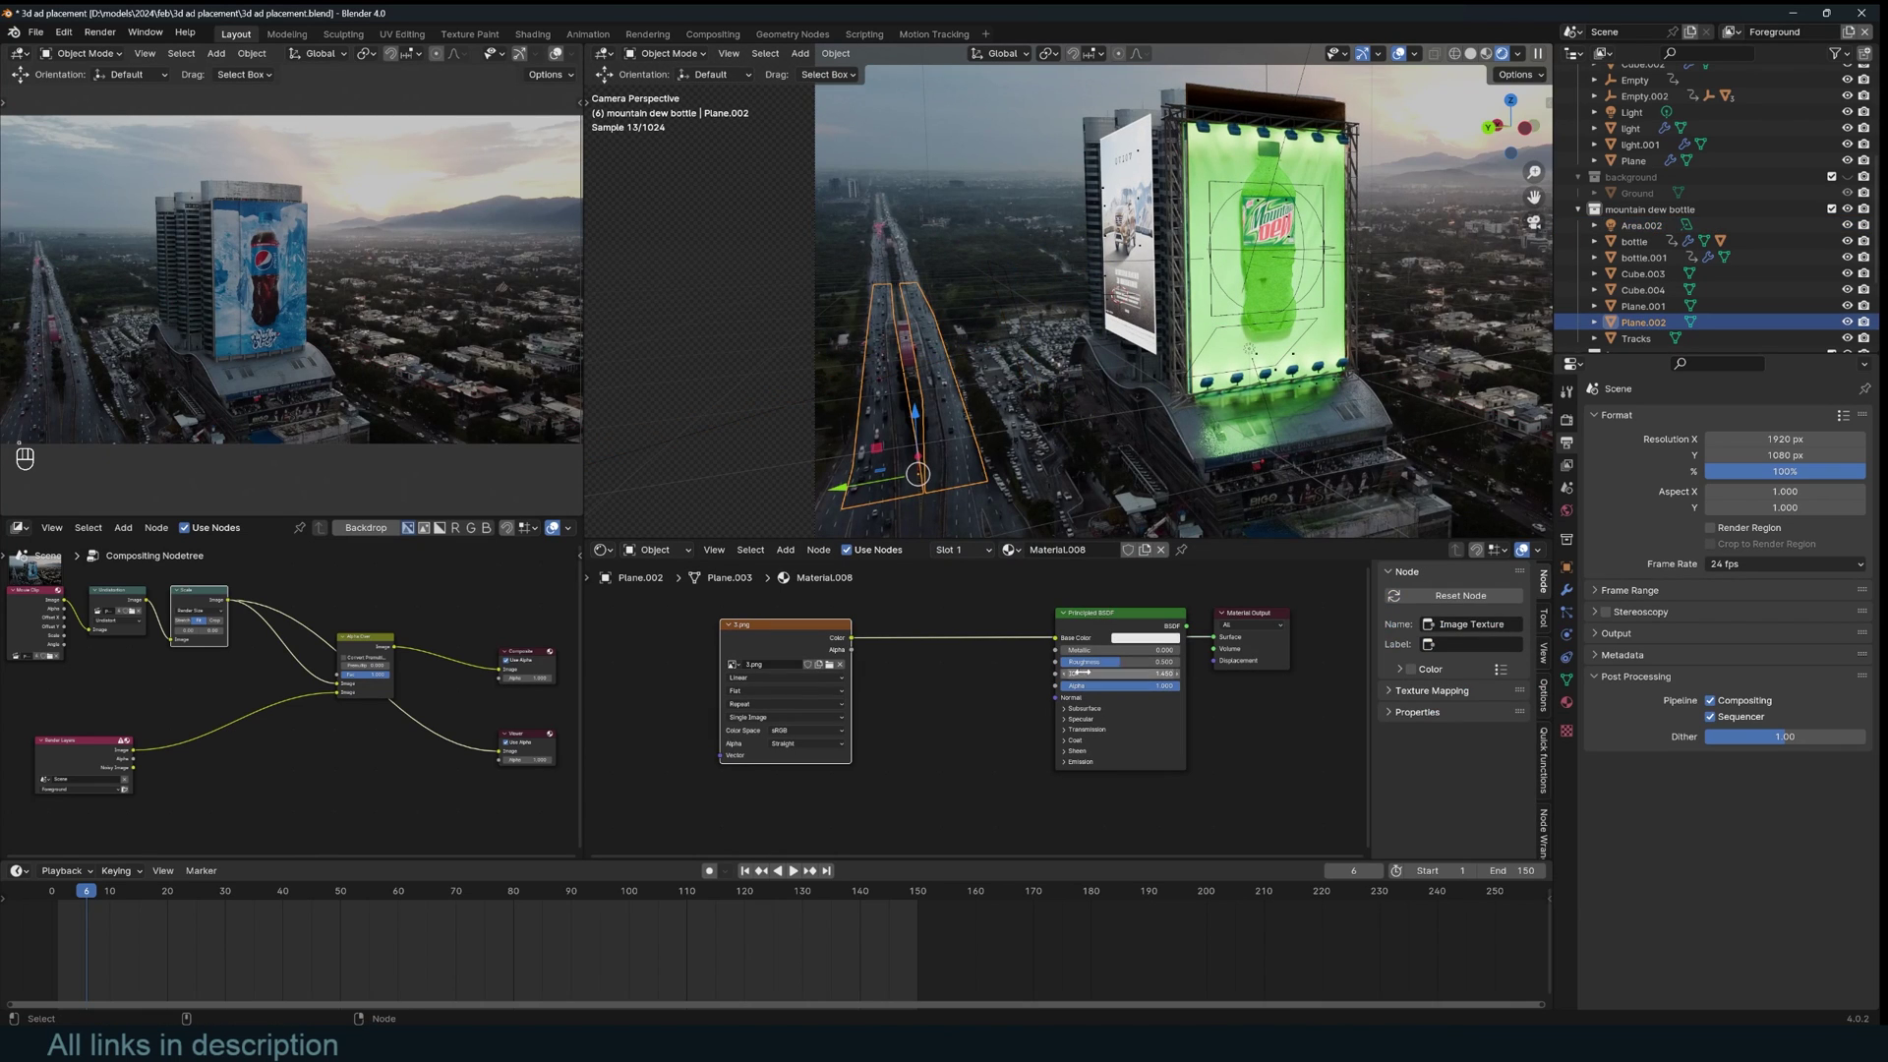
left_click_drag(852, 638, 1058, 639)
left_click(1156, 622, "ctrl+shift")
- Move the area light up and closer to the billboard on the building's side
left_click(1026, 344)
left_click(1027, 346)
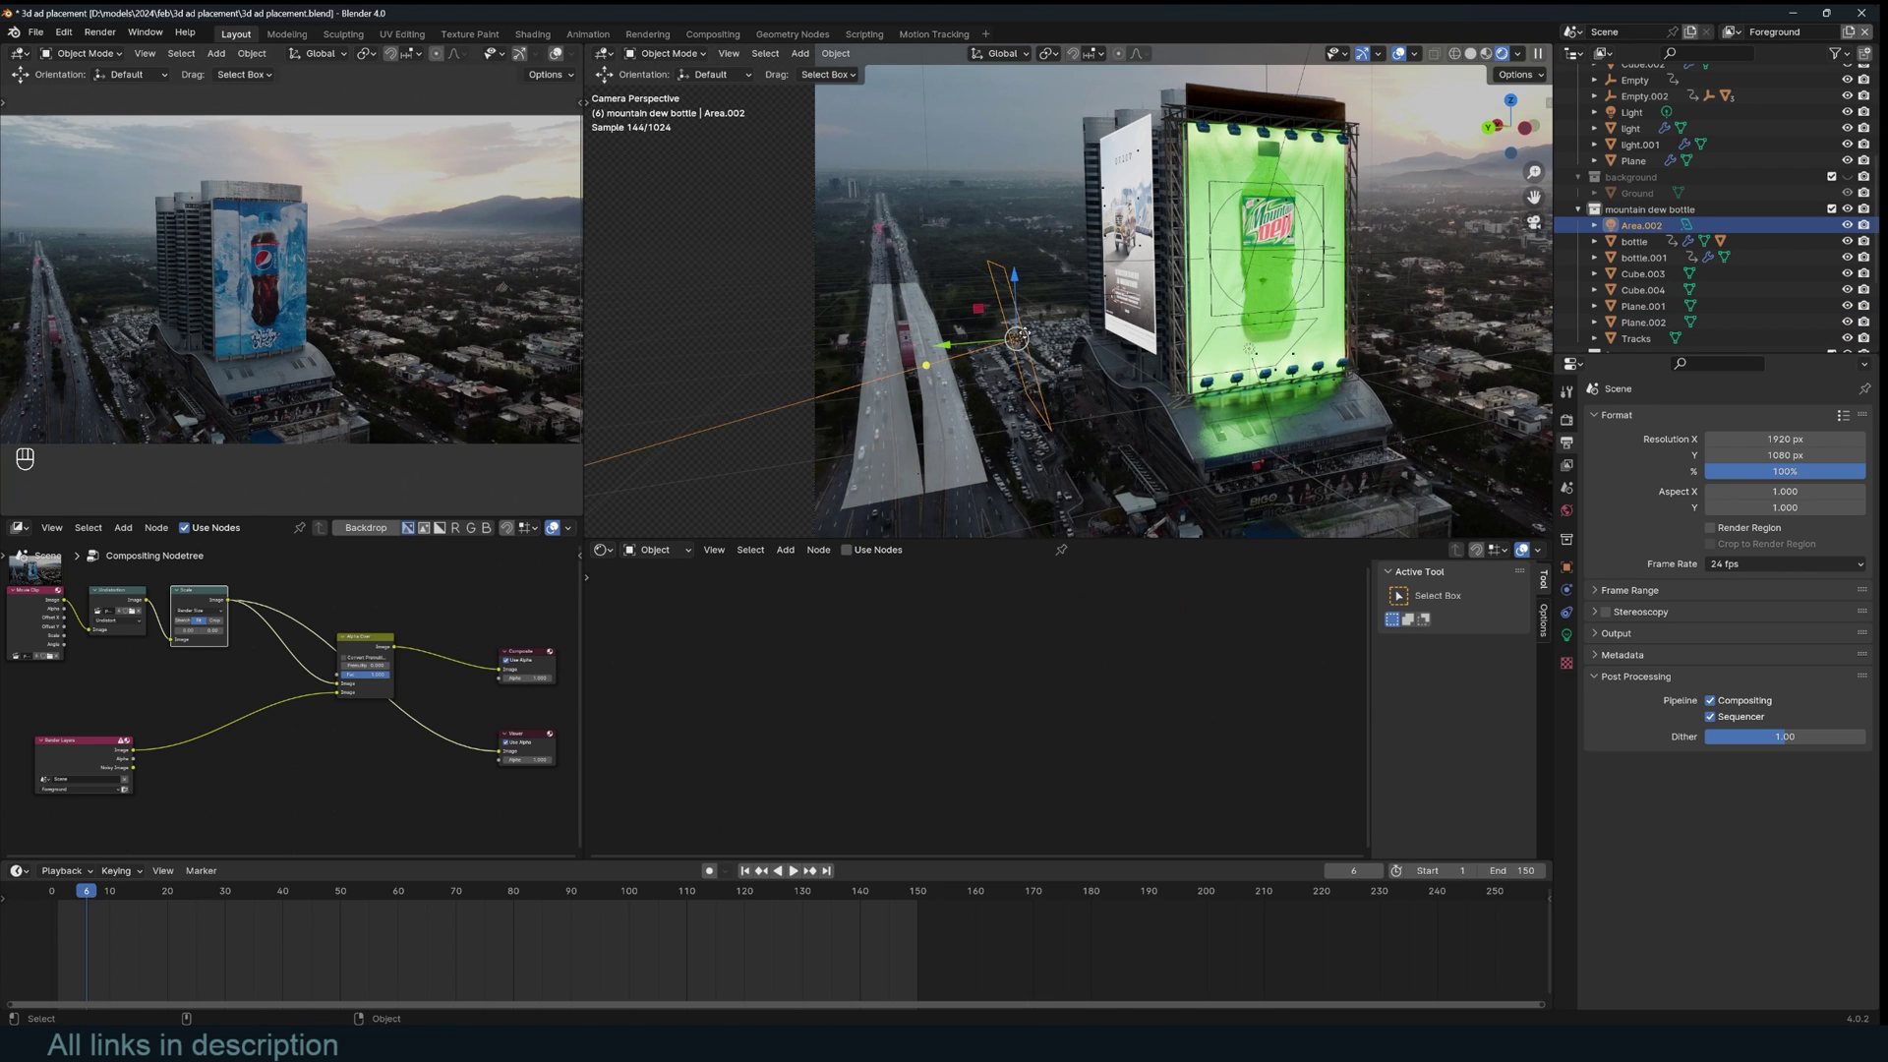
key("g")
left_click(1059, 287)
- Give the area light a saturated blue color and set its power to 100 W
left_click(1567, 634)
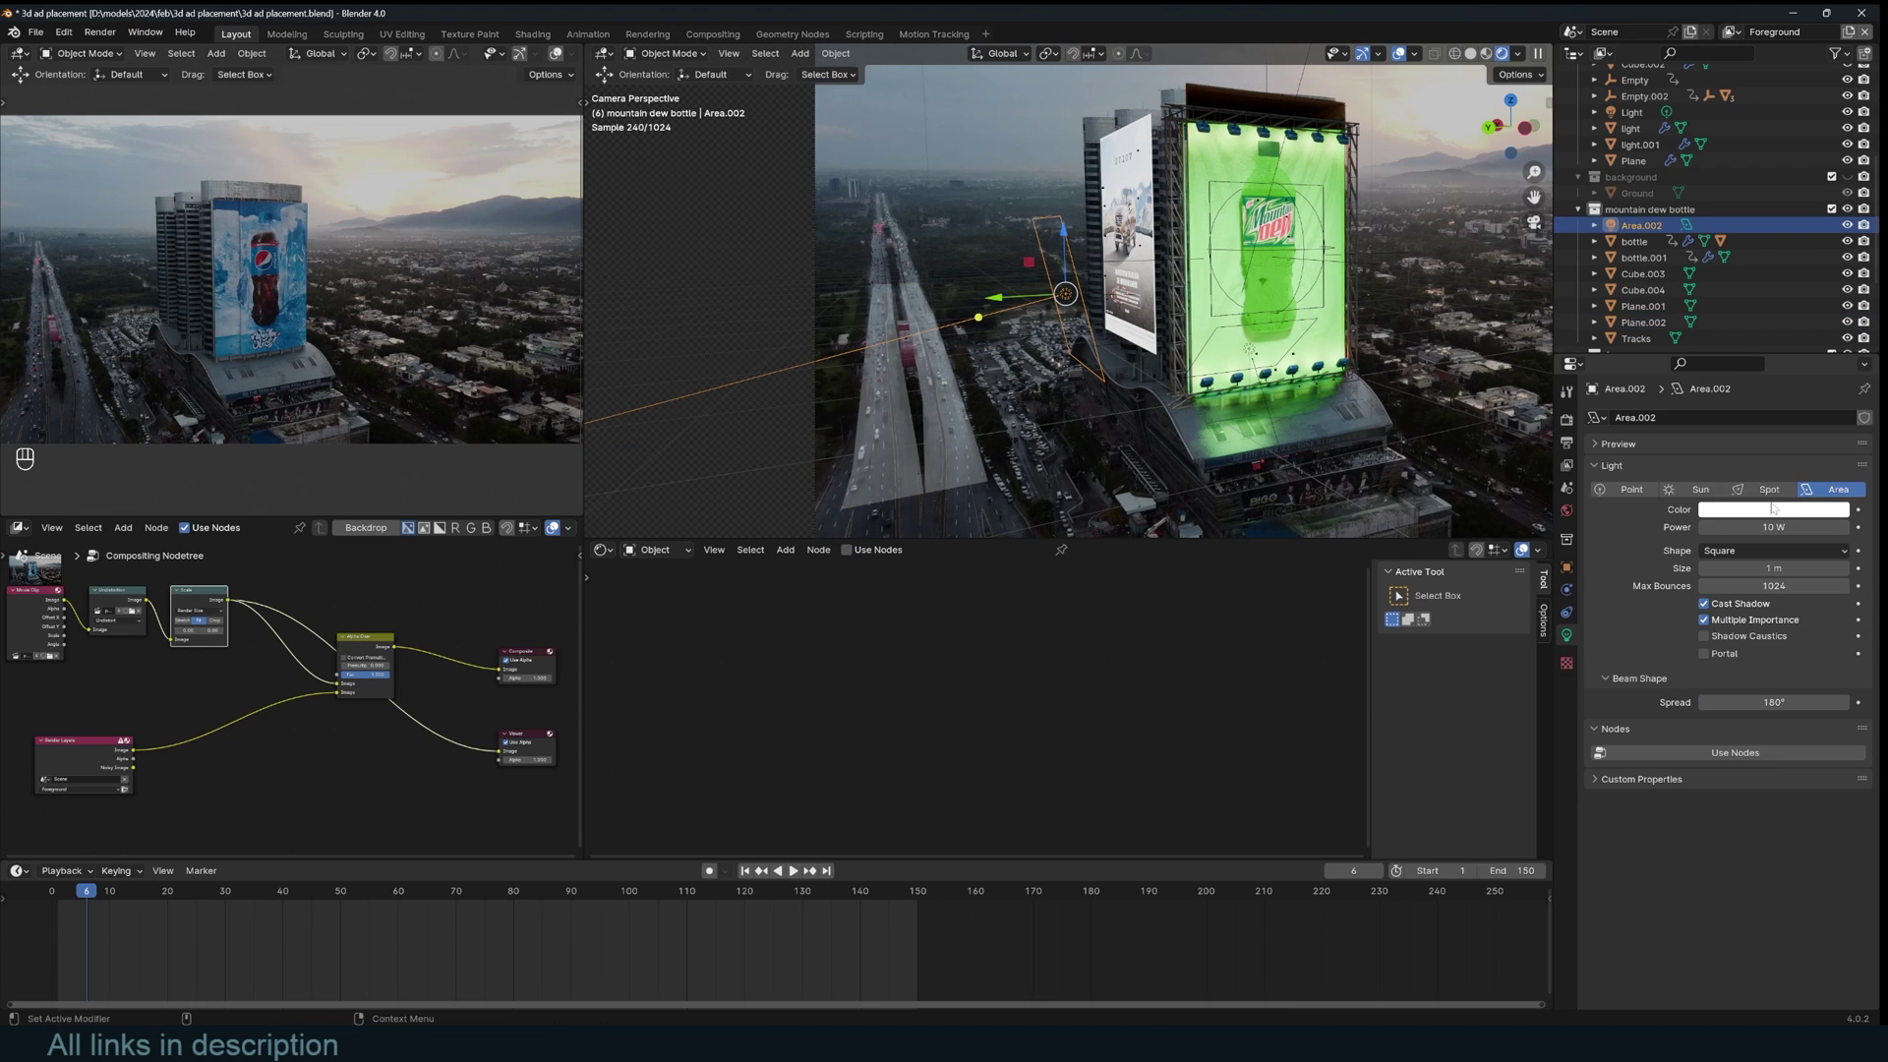
left_click(1776, 514)
left_click_drag(1767, 320, 1763, 303)
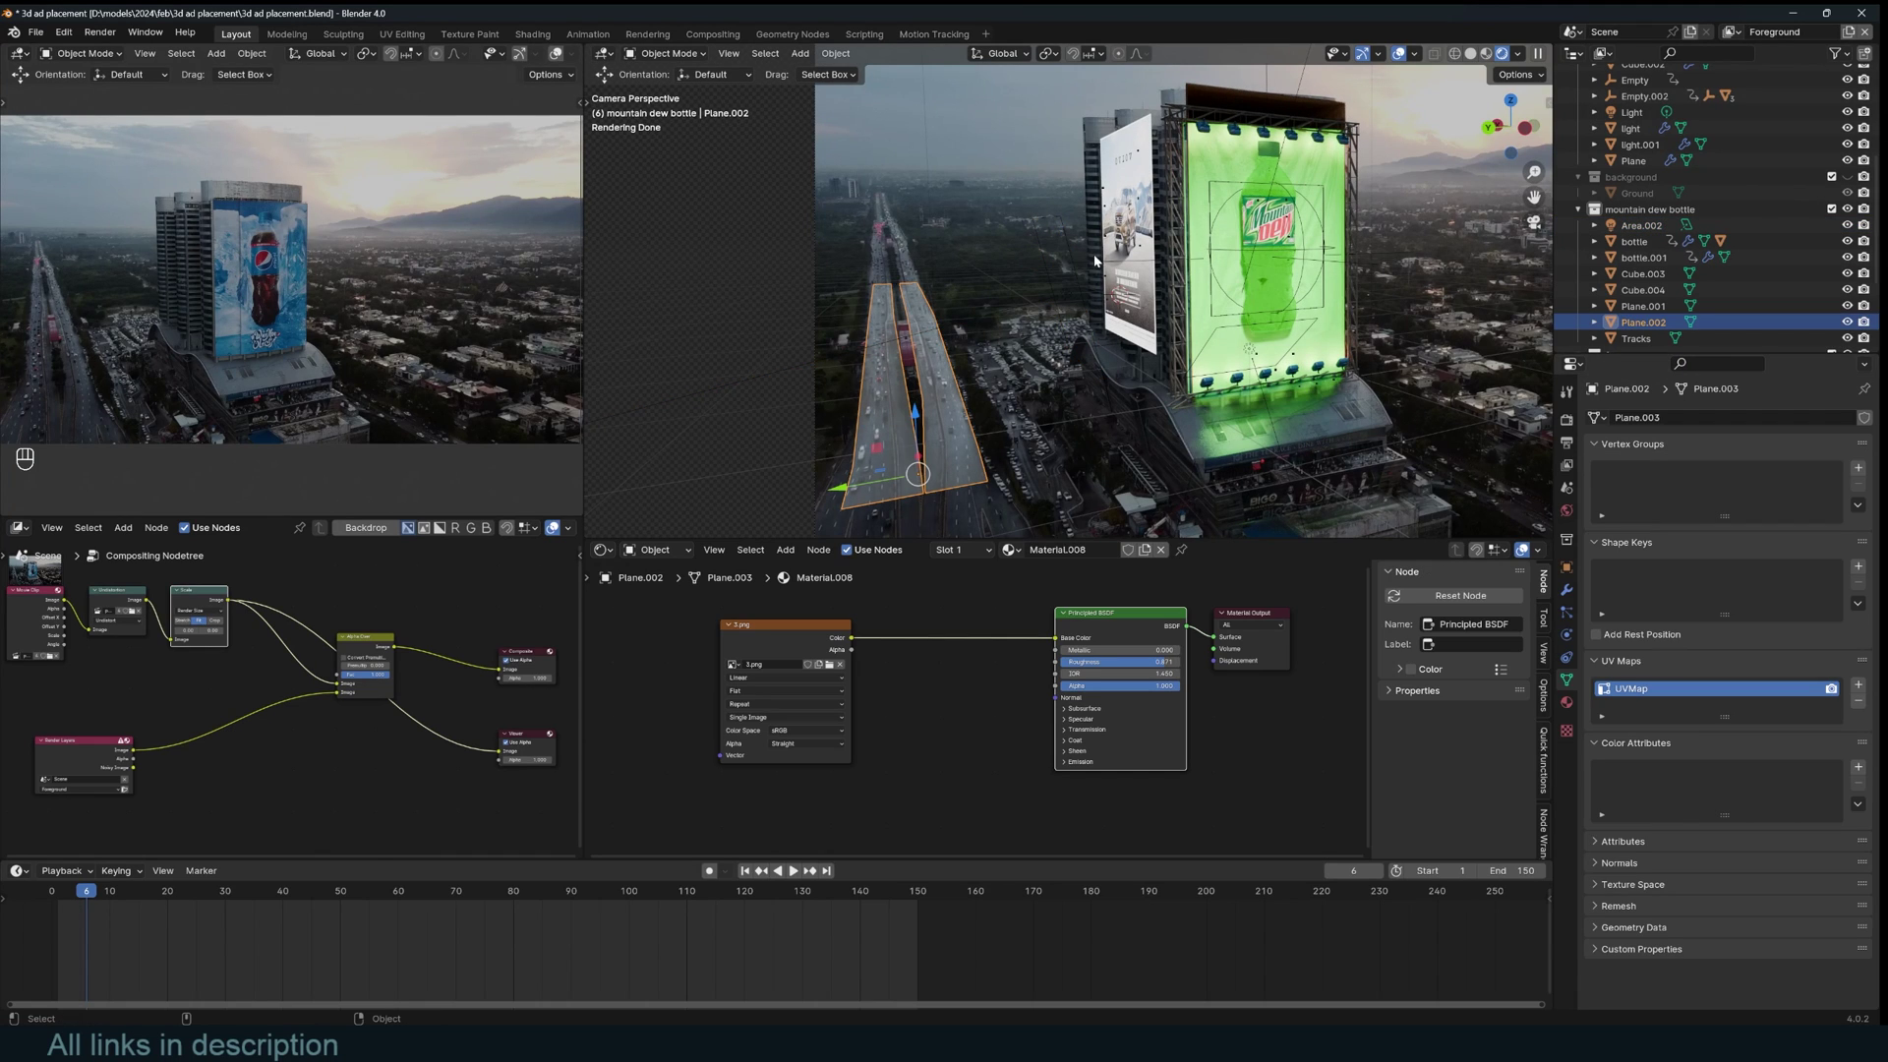
left_click(1076, 256)
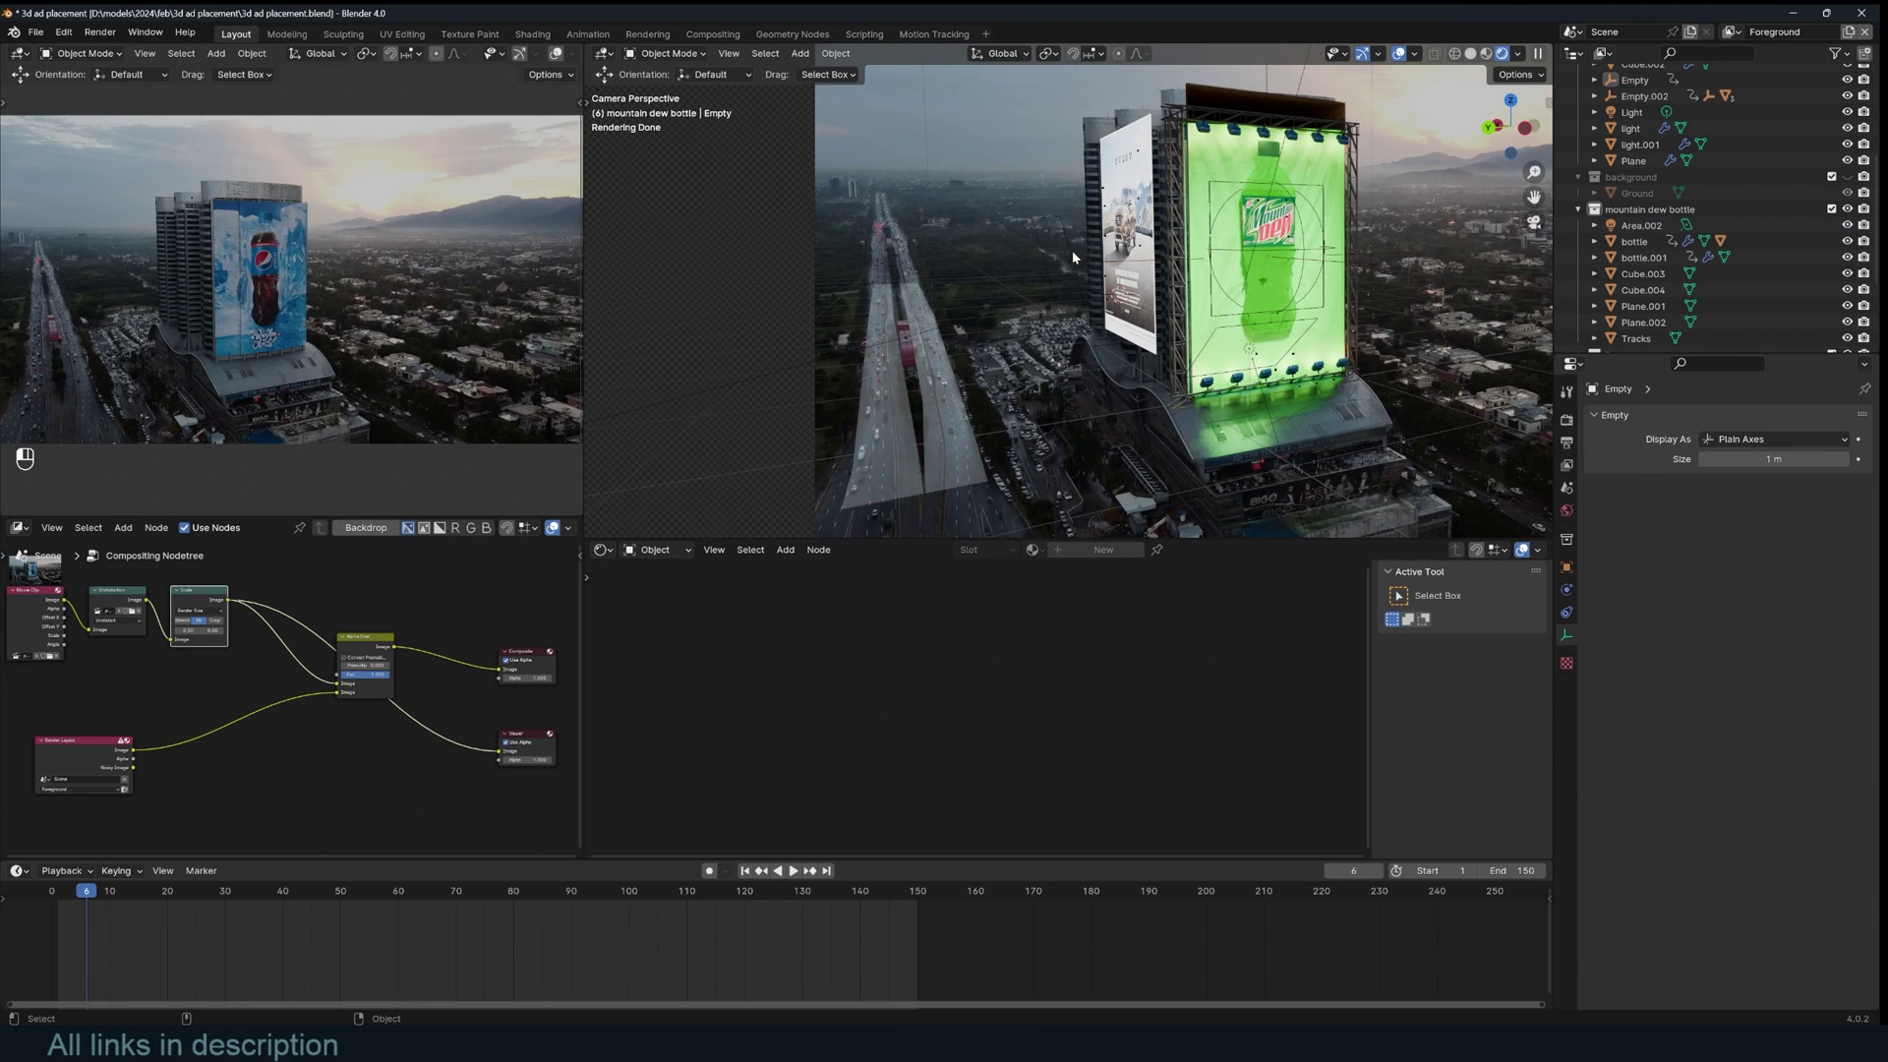
left_click(1072, 252)
left_click(1737, 514)
left_click_drag(1767, 299, 1818, 294)
double_click(1760, 527)
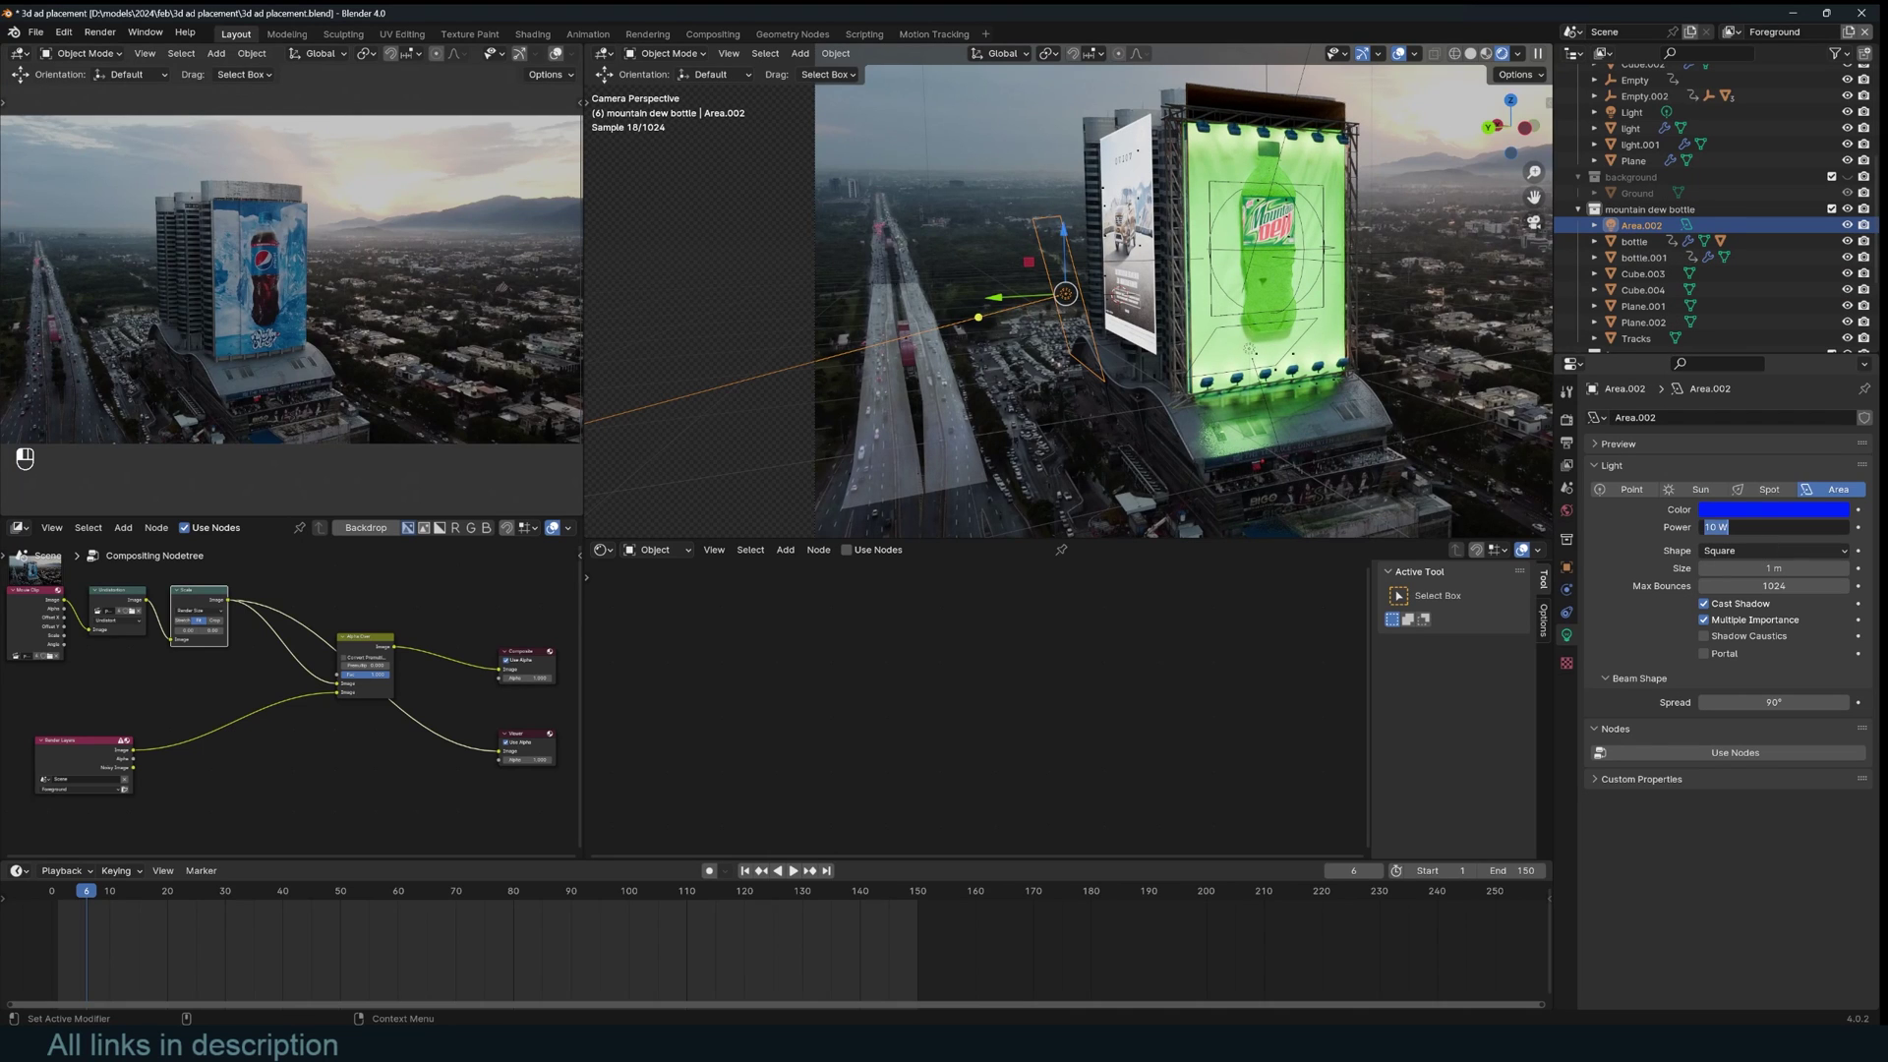
type("100")
key("Return")
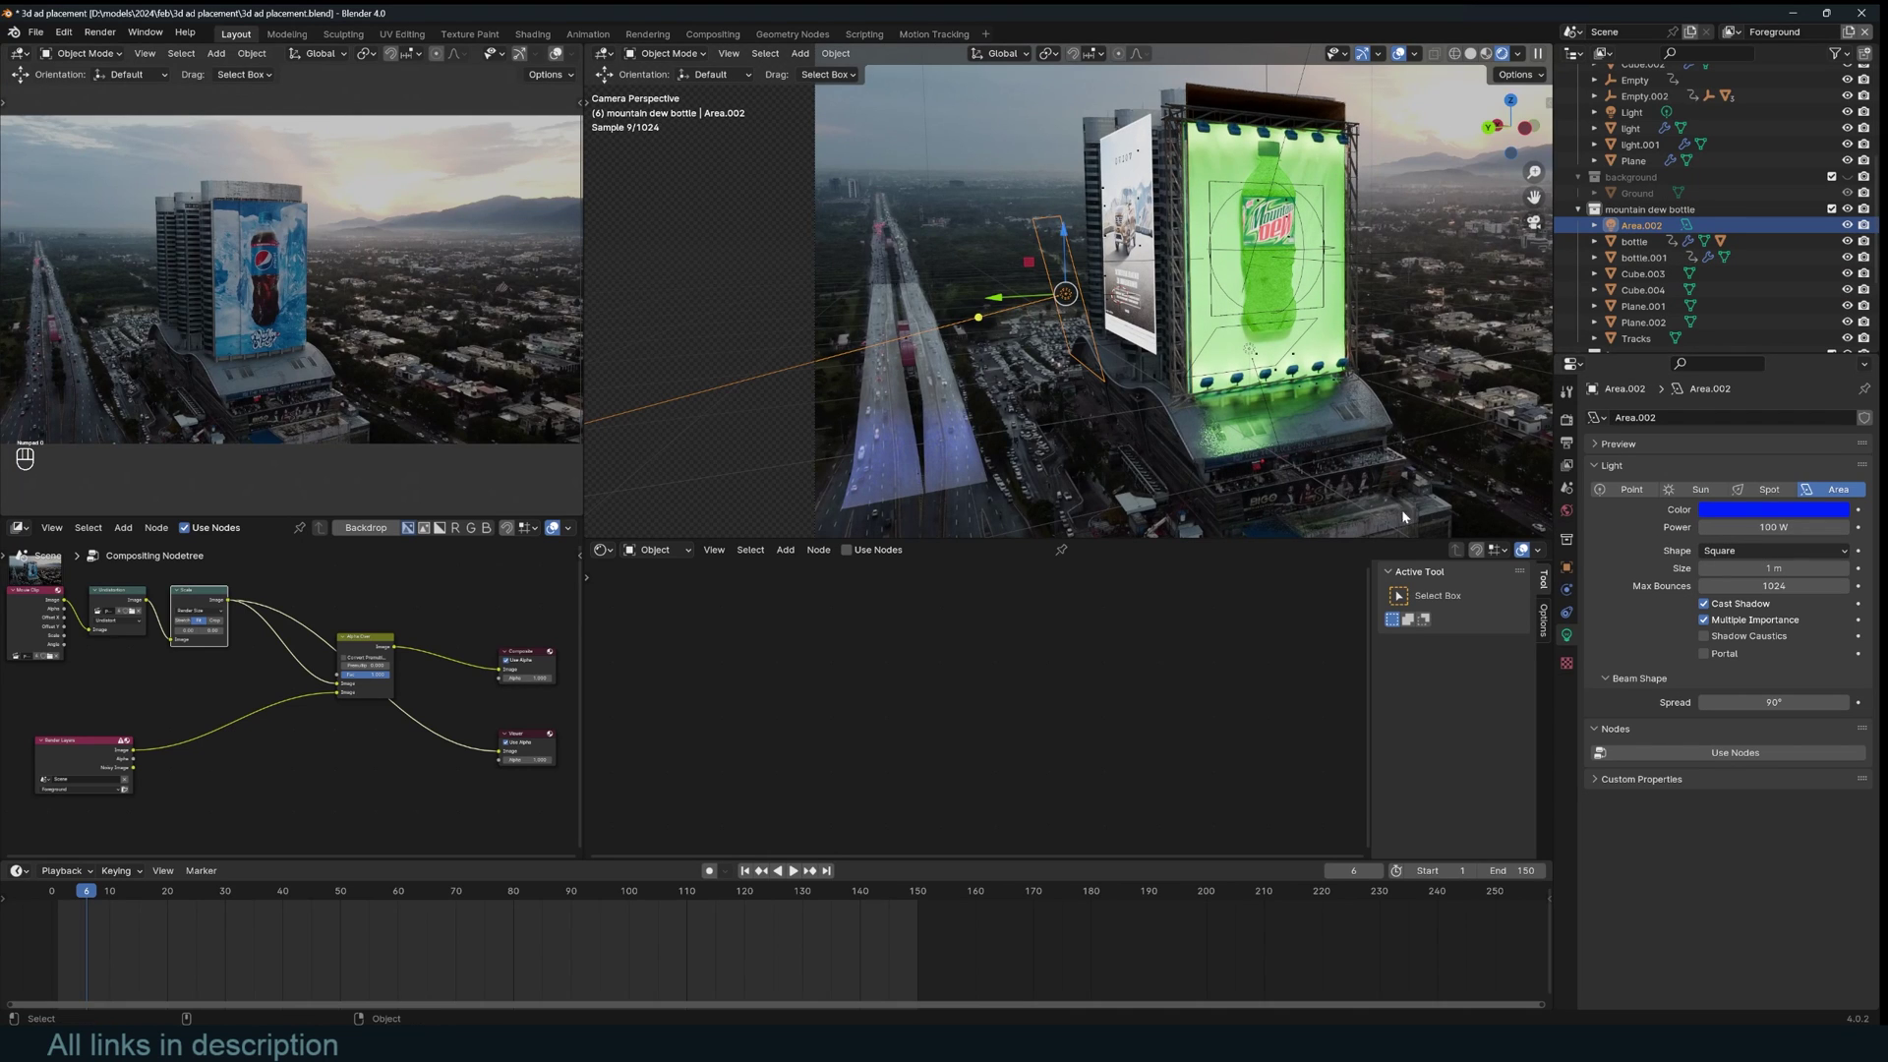
- Add a loop cut across the near part of the road mesh's left strip
left_click(935, 411)
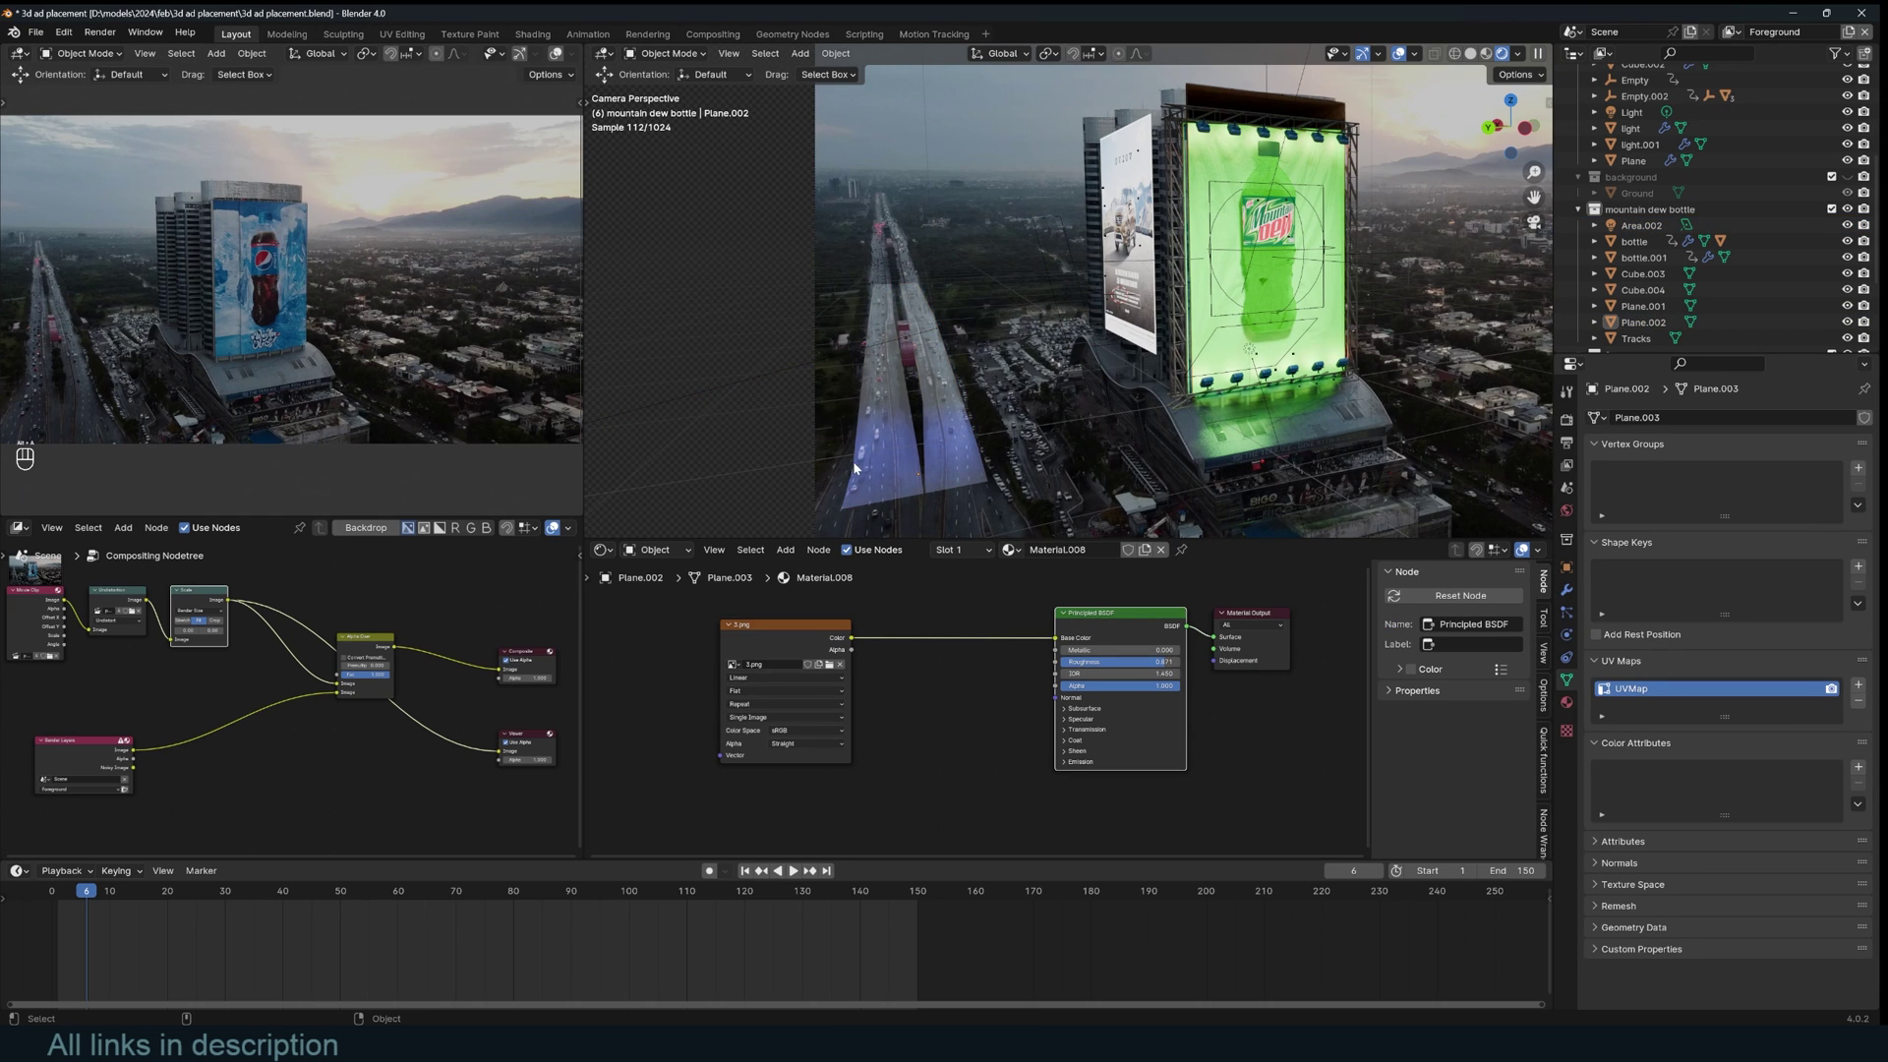
key("Tab")
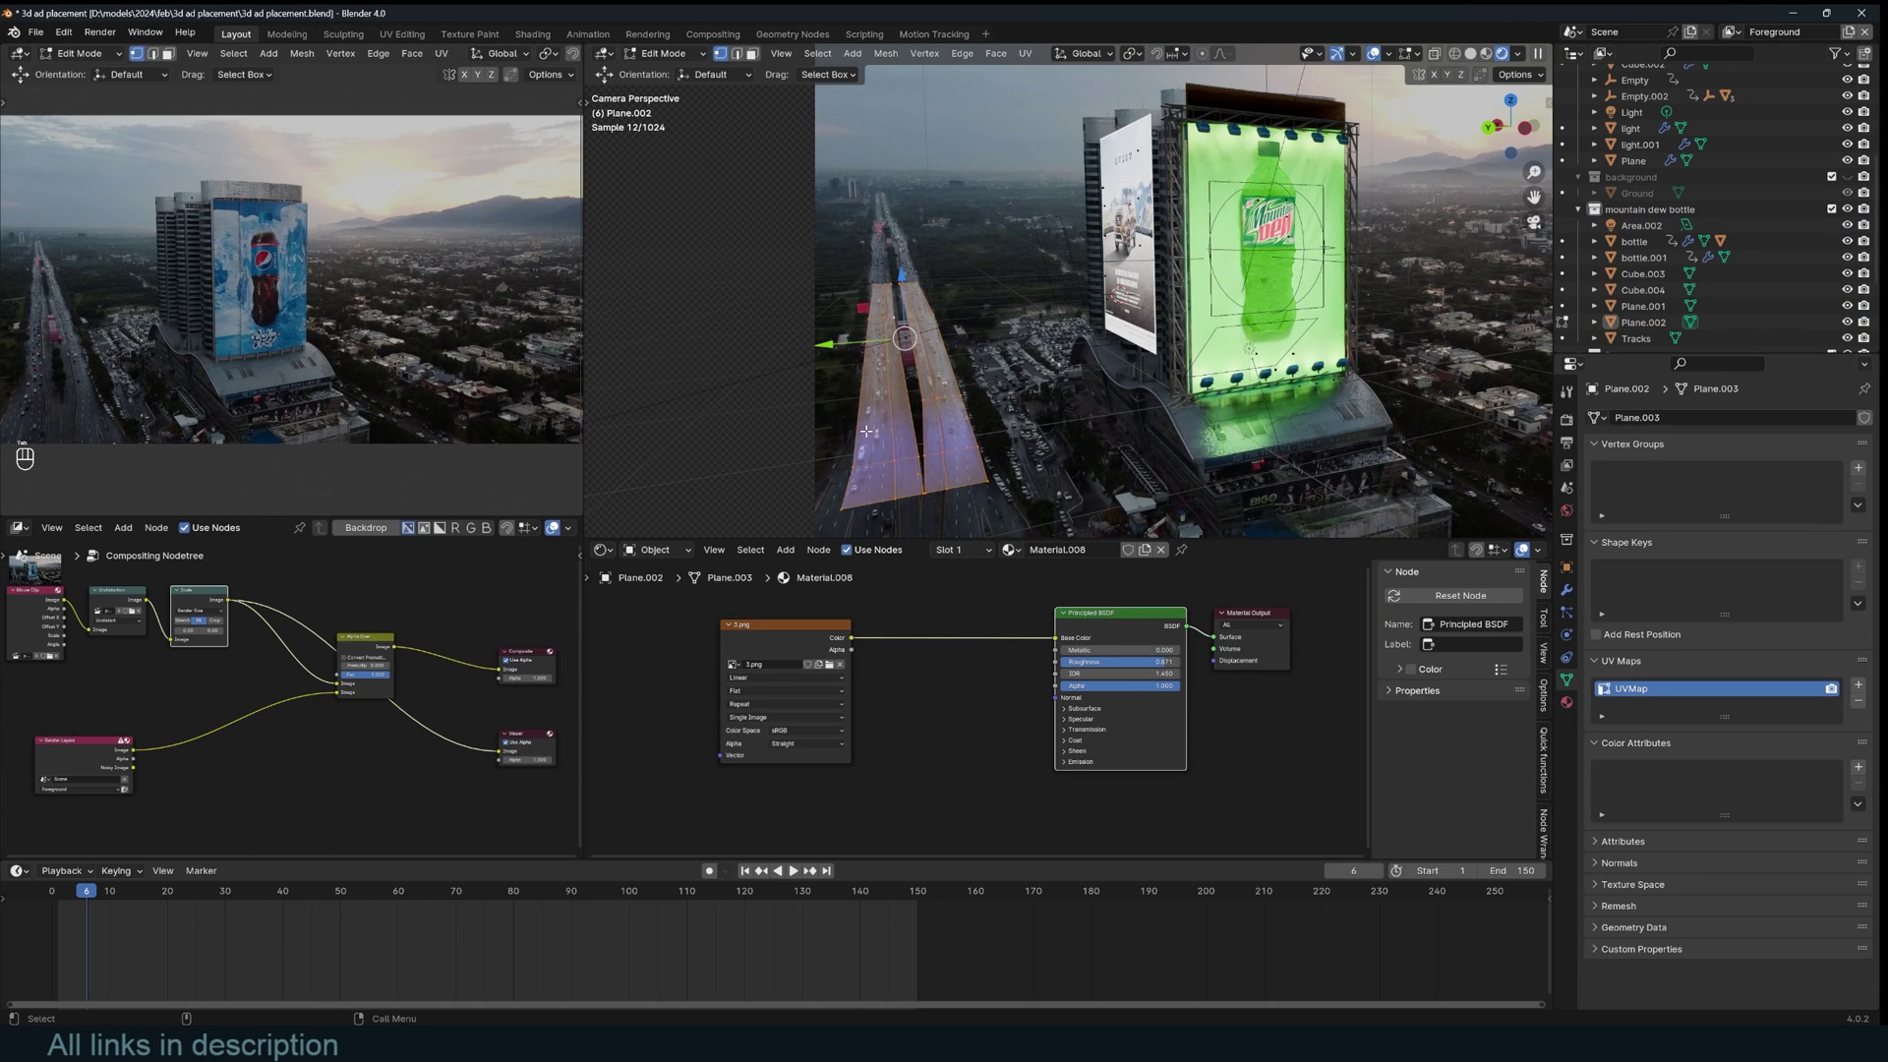
key("alt+a")
key("ctrl+r")
left_click(850, 425)
left_click(854, 474)
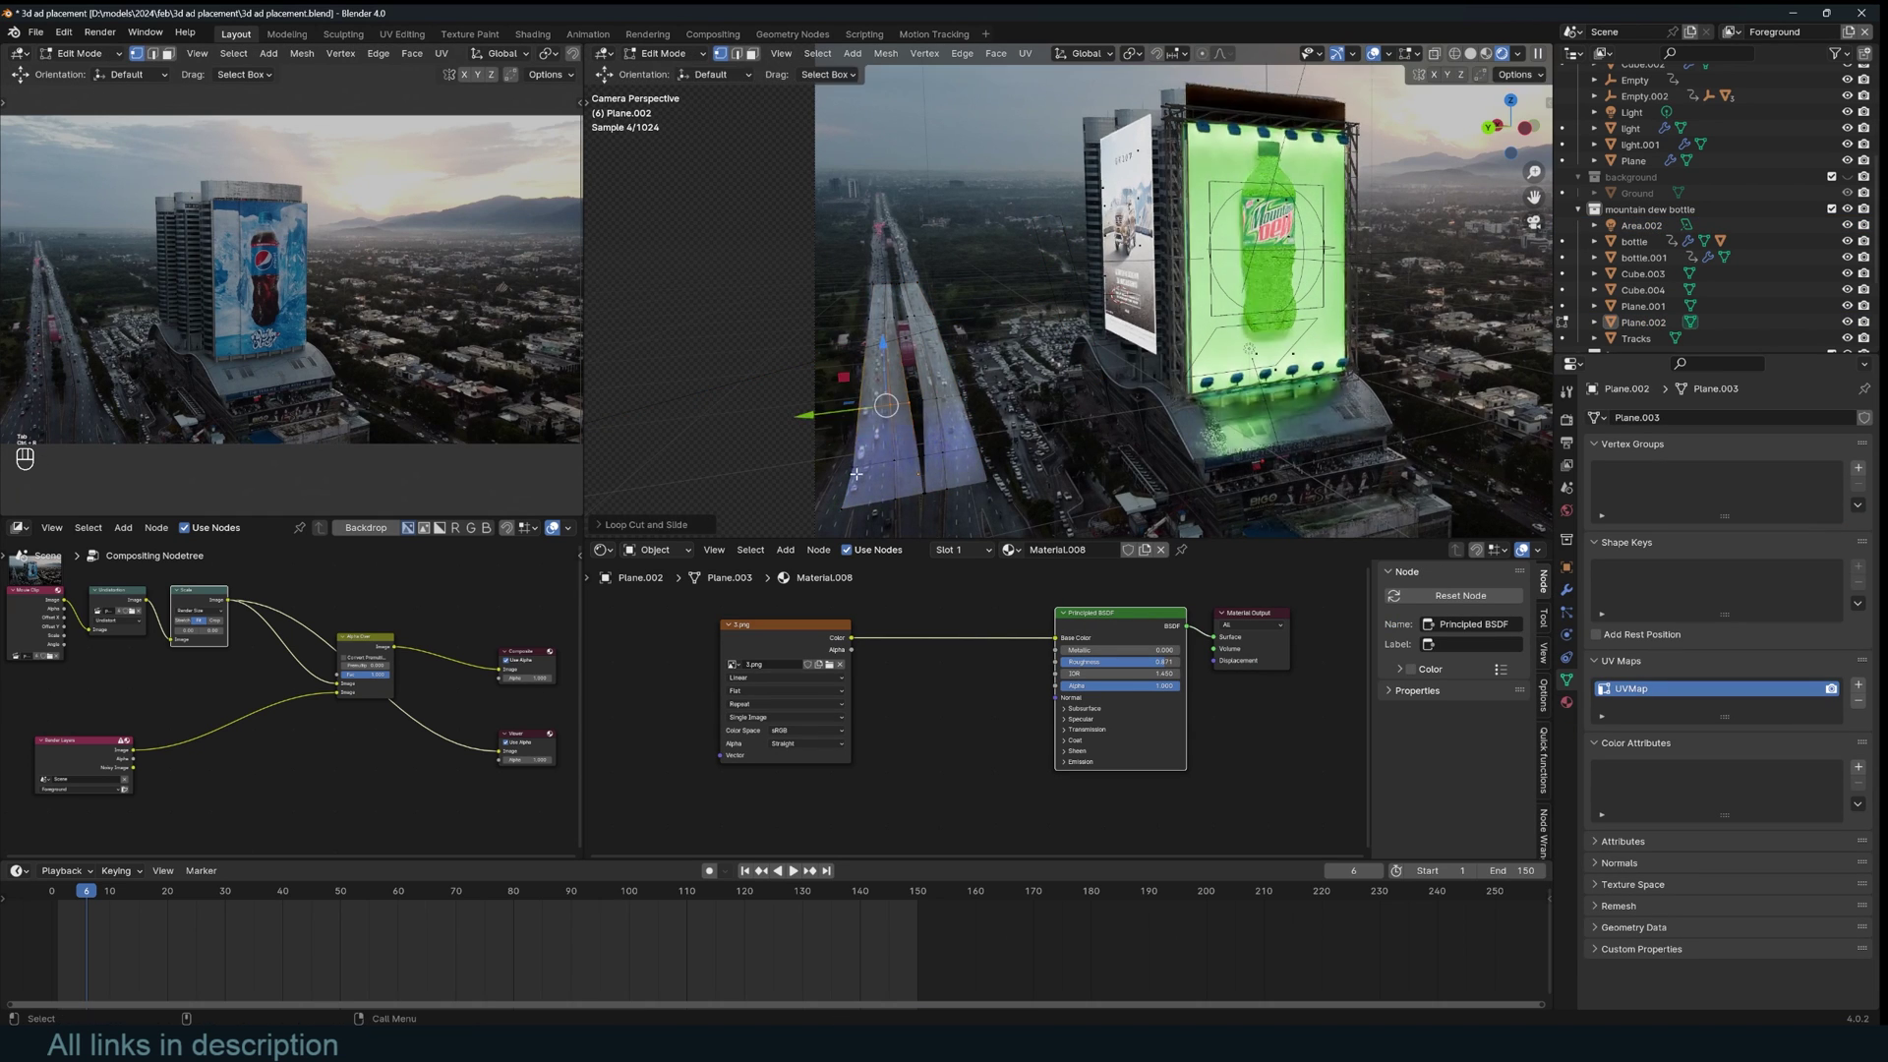
- Move the outer corner at the left strip's near end outward along Y to follow the road, and rotate it about Z
key("g")
key("y")
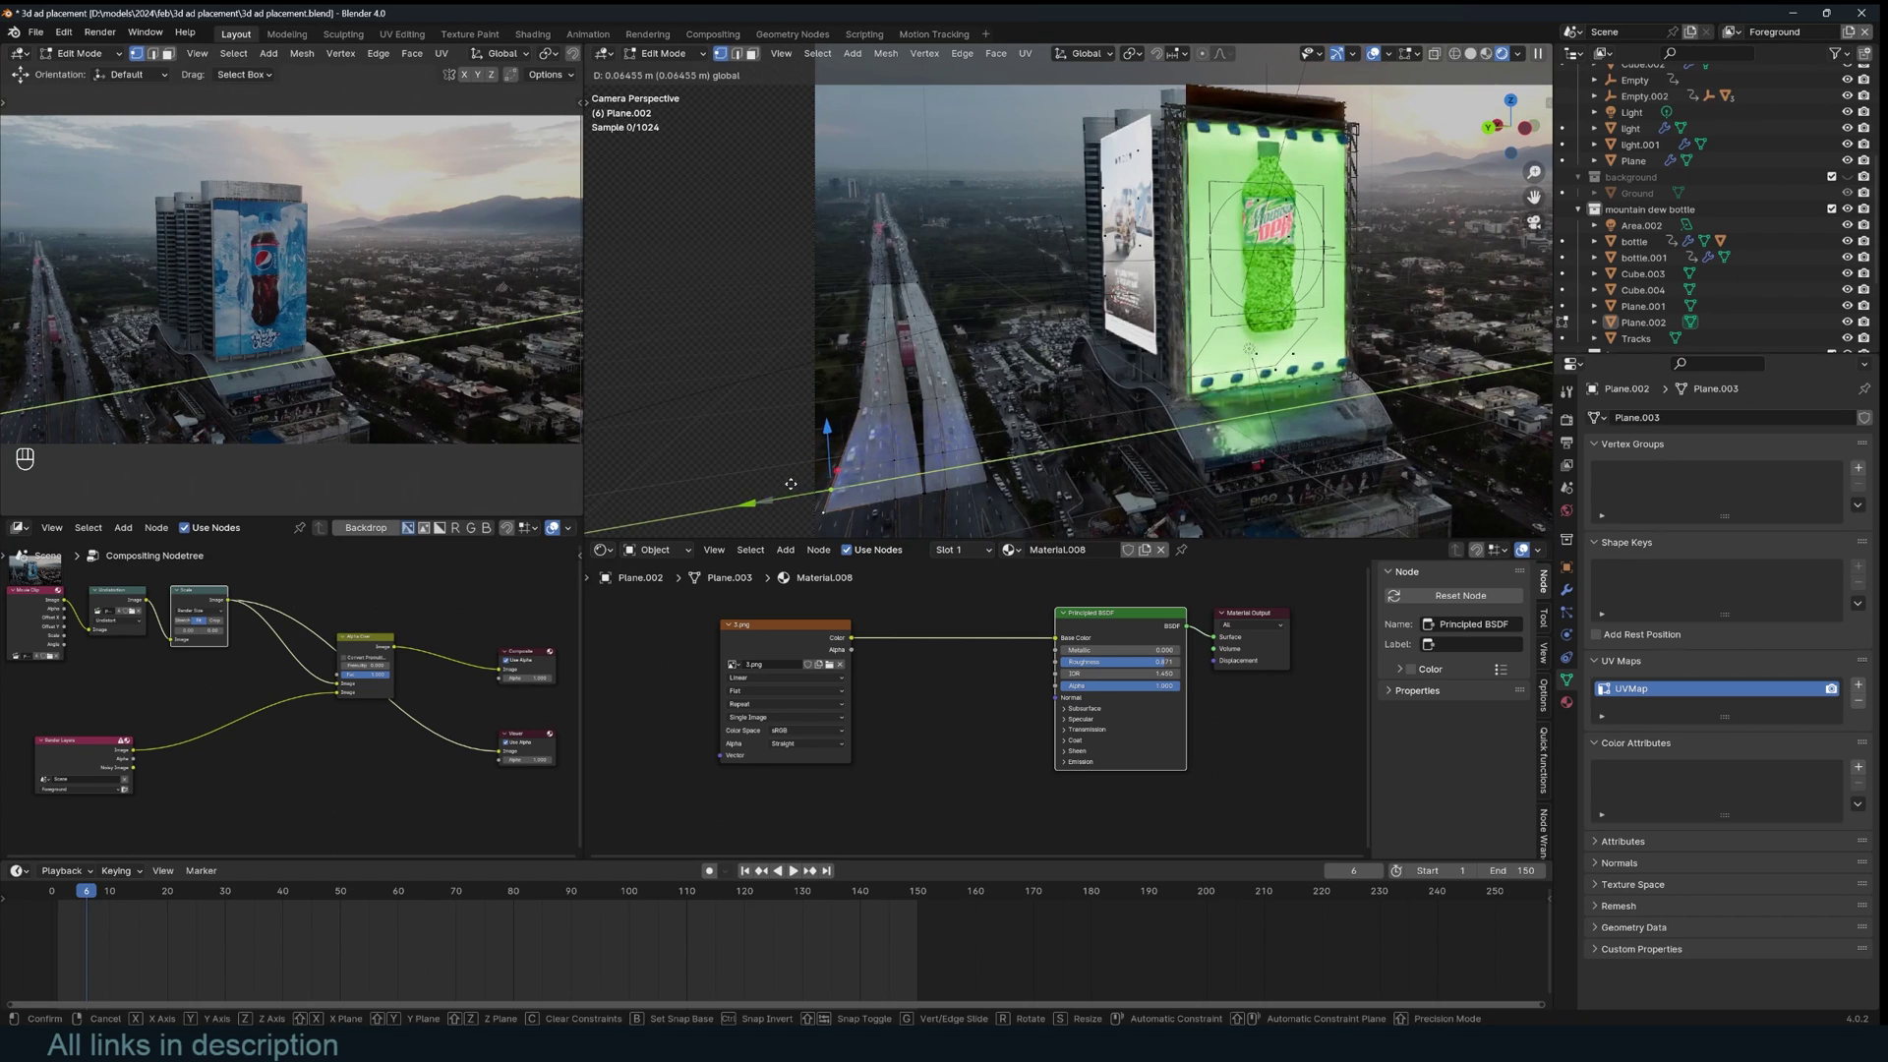
left_click(791, 483)
key("r")
key("z")
left_click(958, 438)
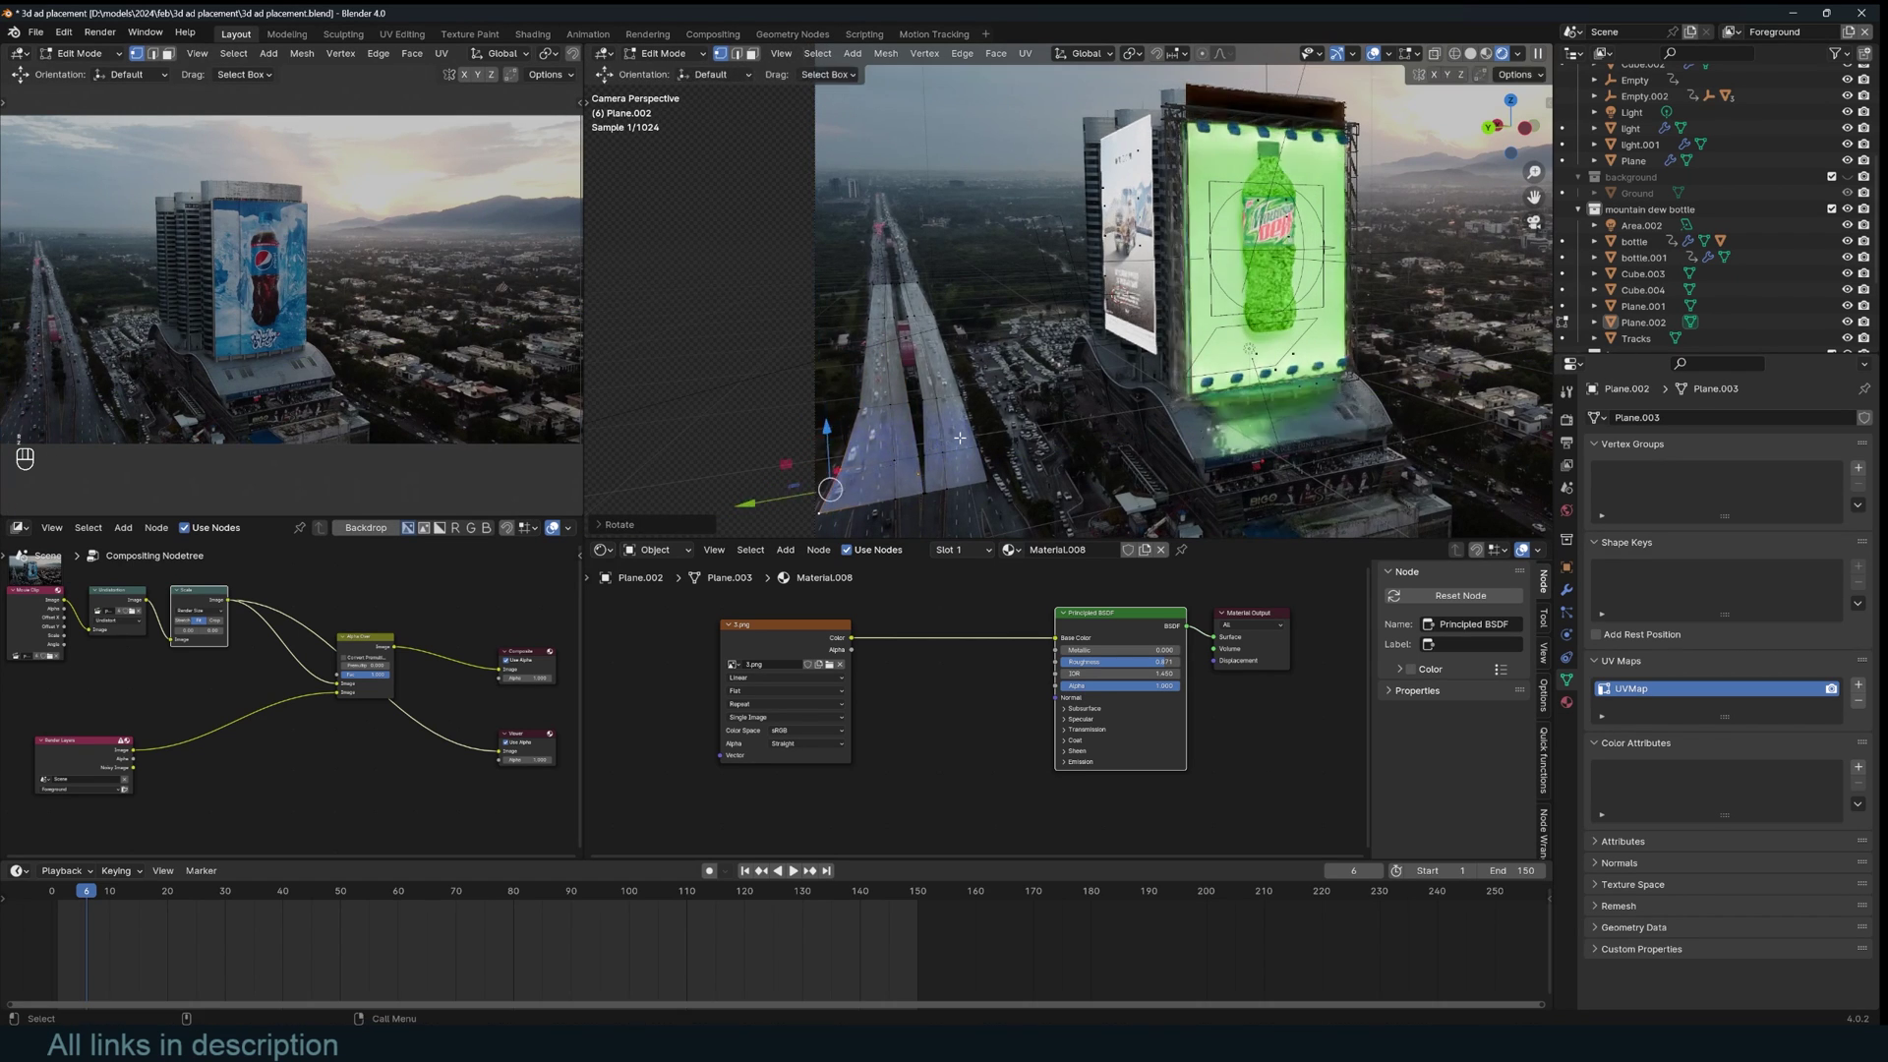
- Re-project the road mesh's UVs from the camera view and return to Object Mode
key("u")
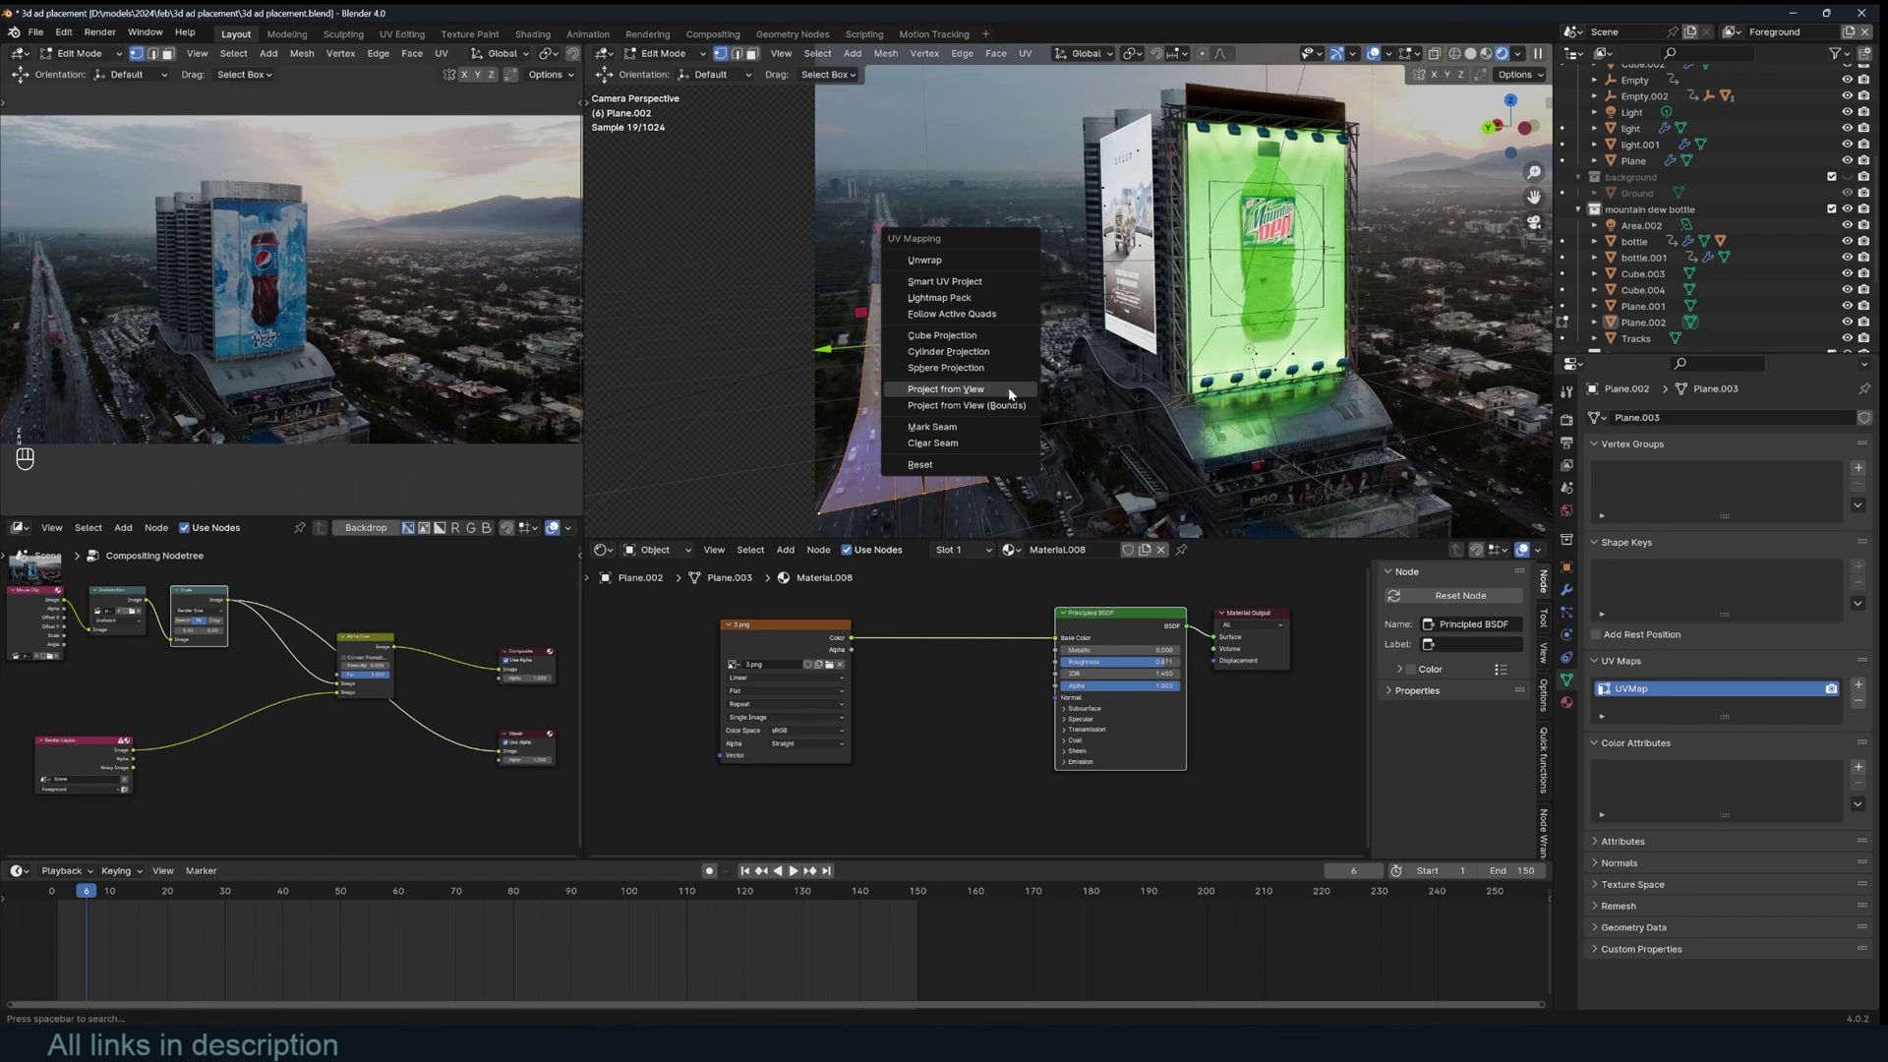
left_click(1011, 395)
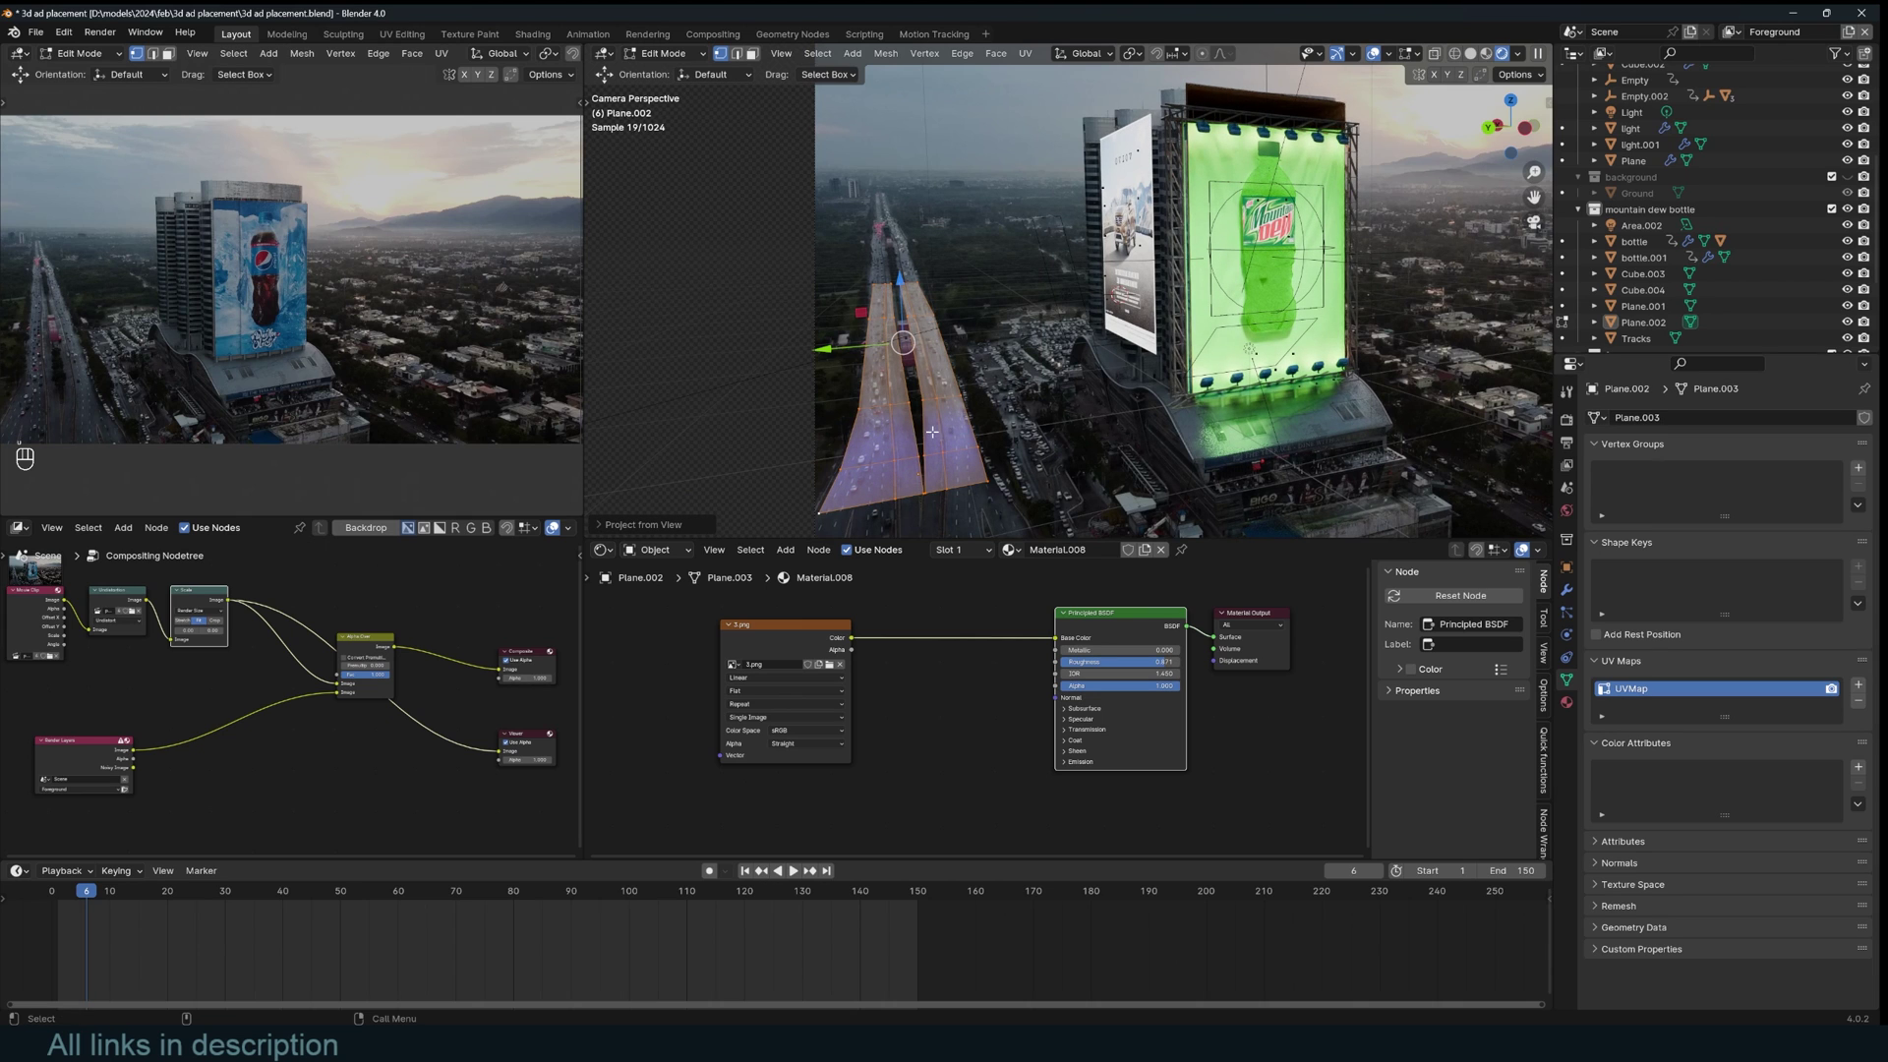
key("Tab")
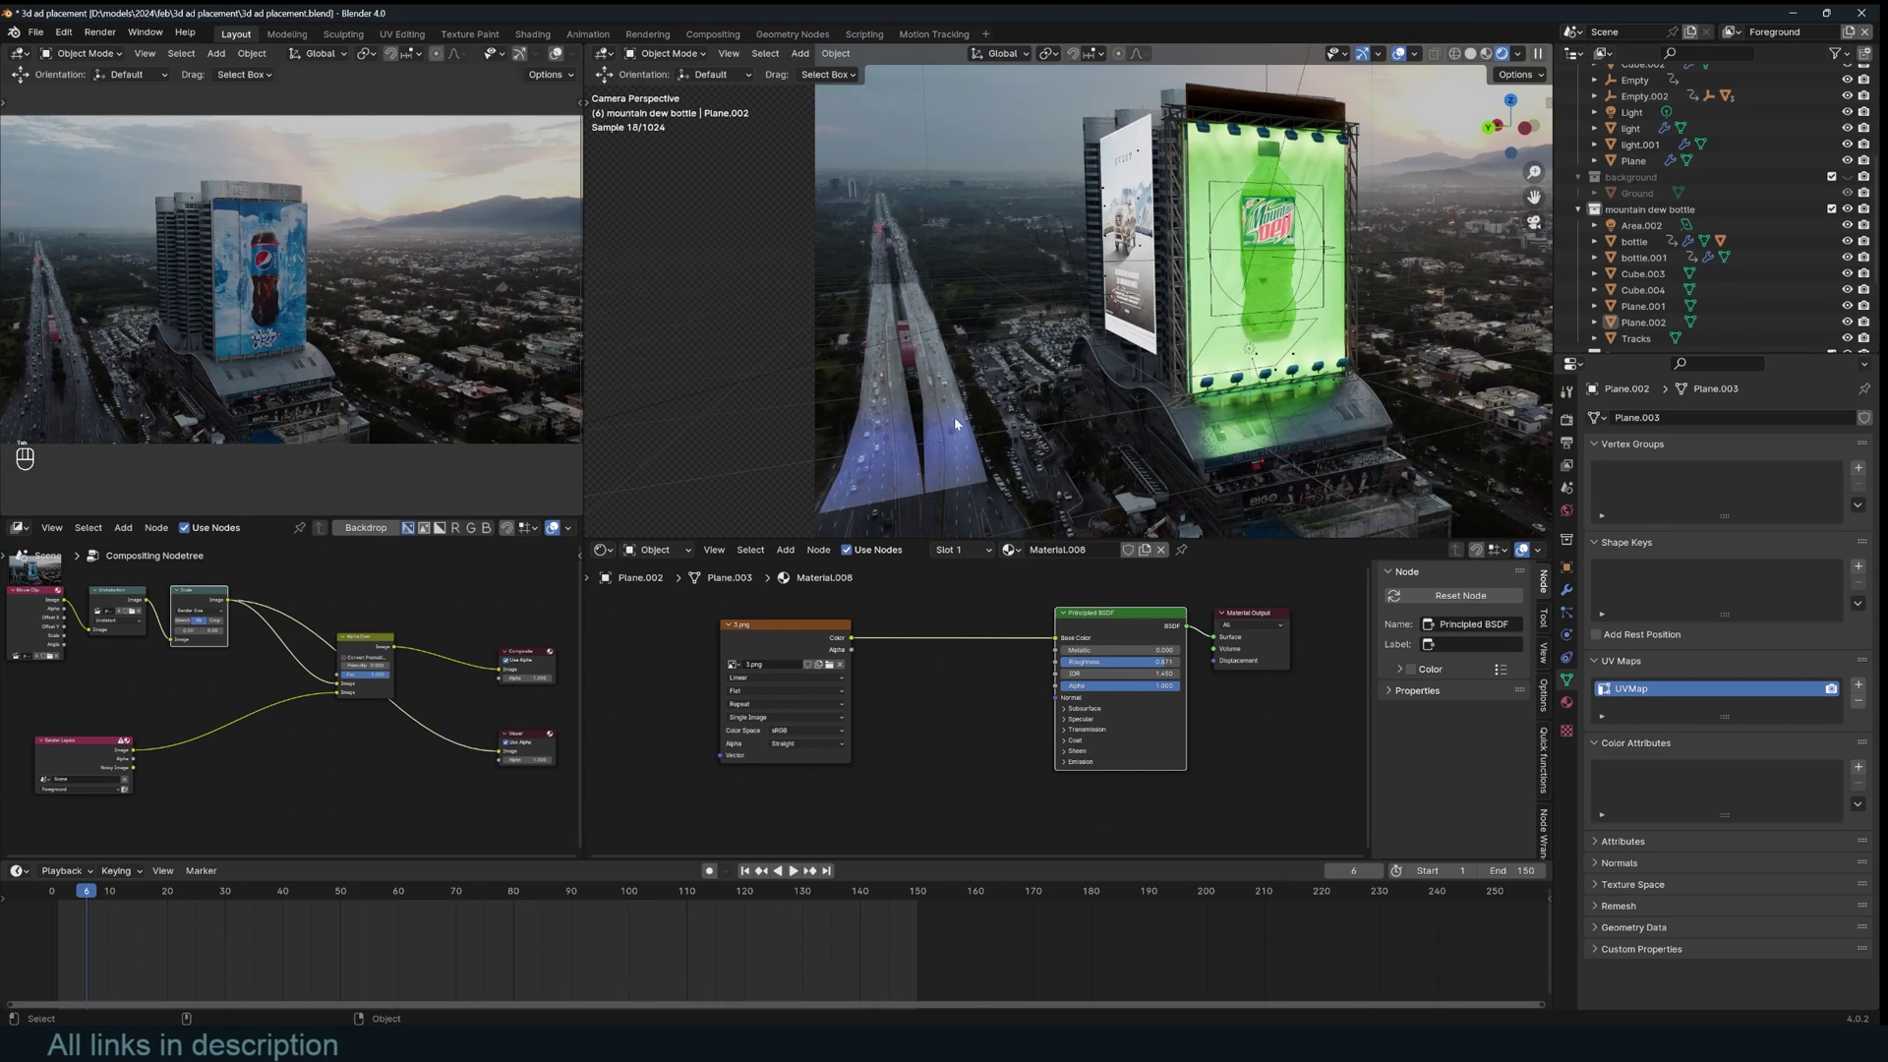
scroll(978, 678, "down", 4)
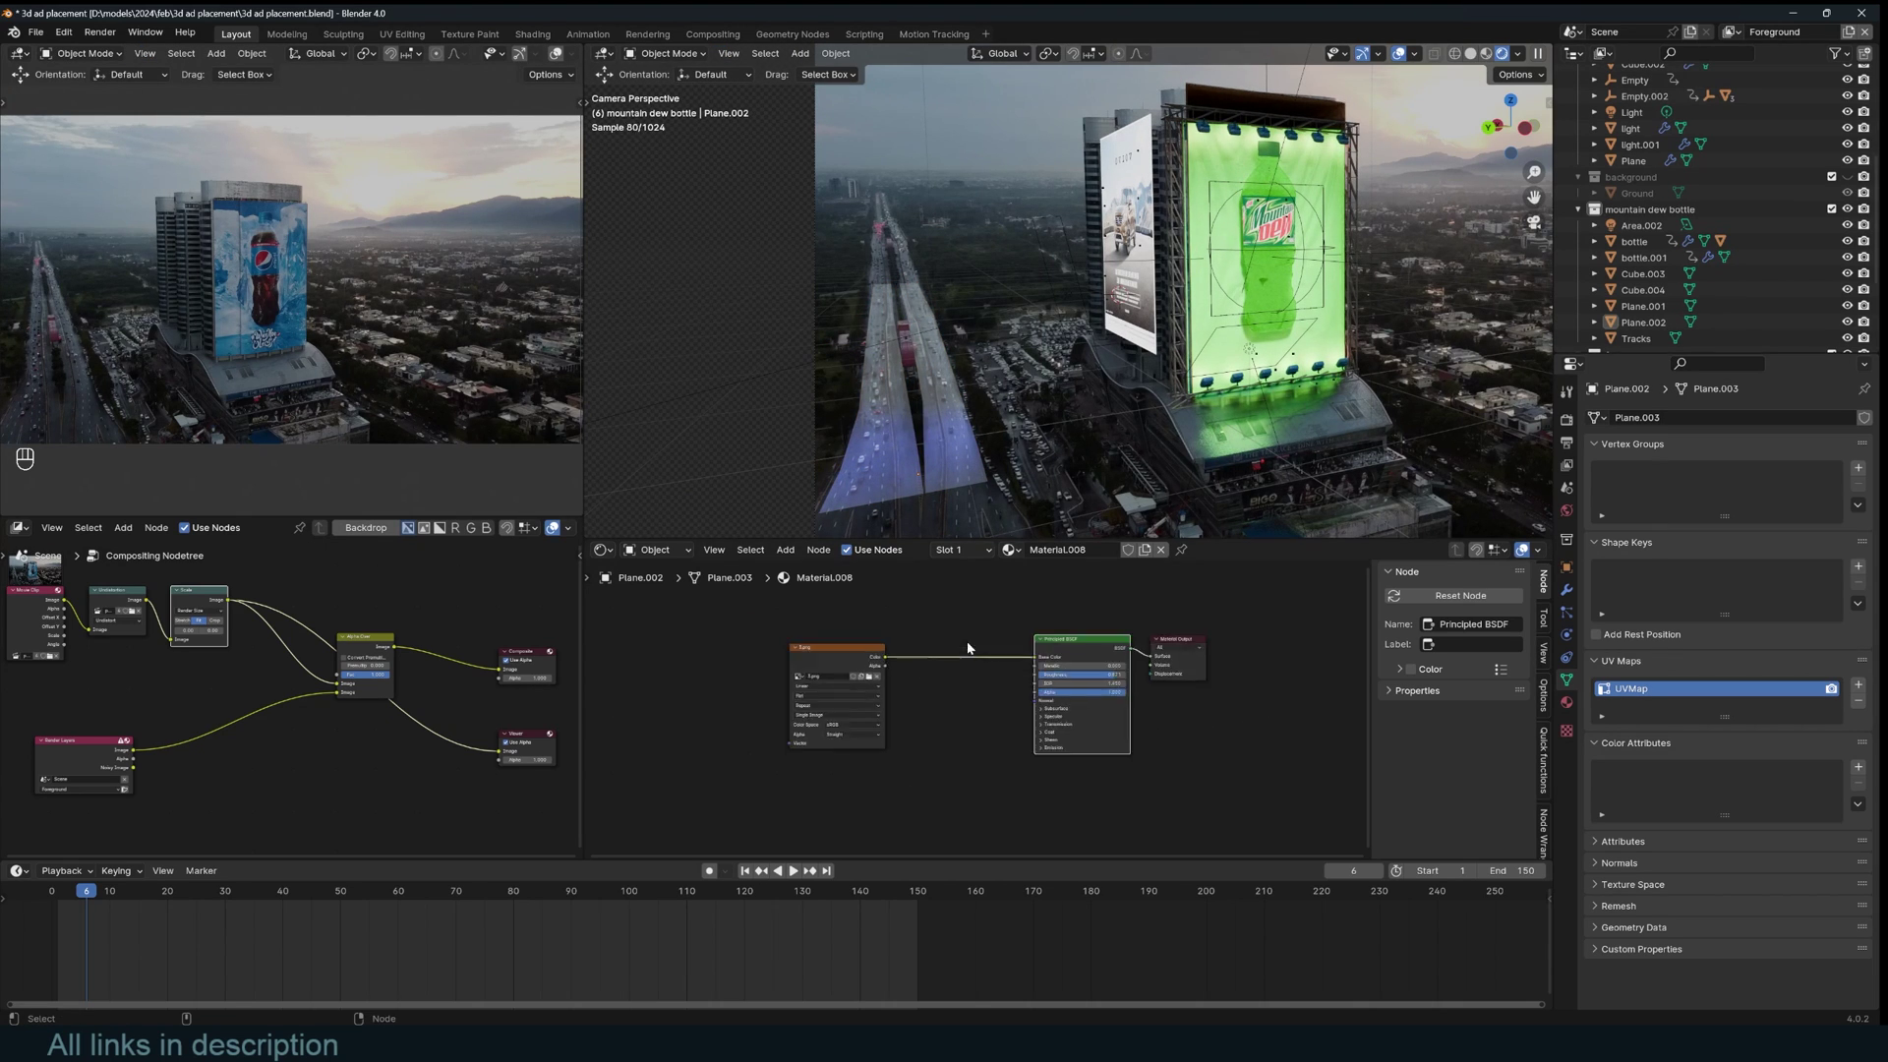
scroll(949, 649, "up", 3)
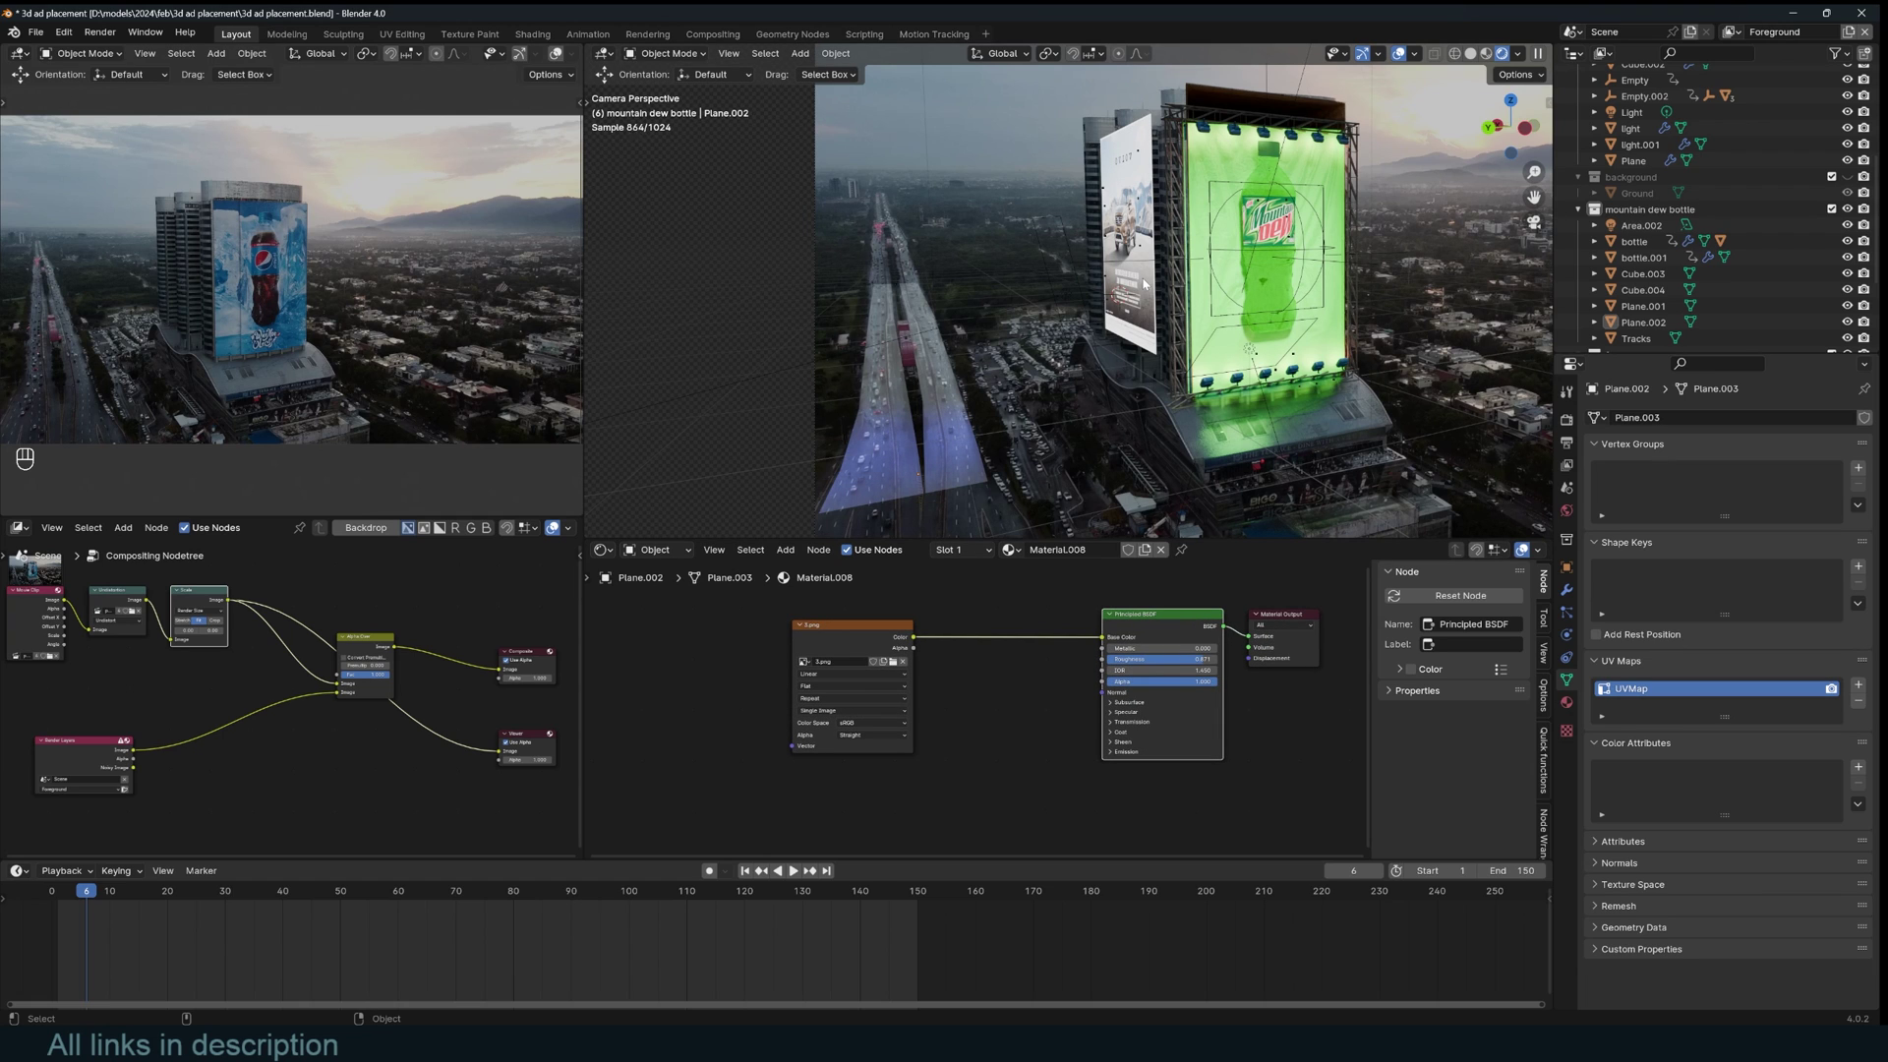
- Replace the side billboard's ad image with the kfc-fck-ad-2018 texture from the Texture Folders library
left_click(1142, 297)
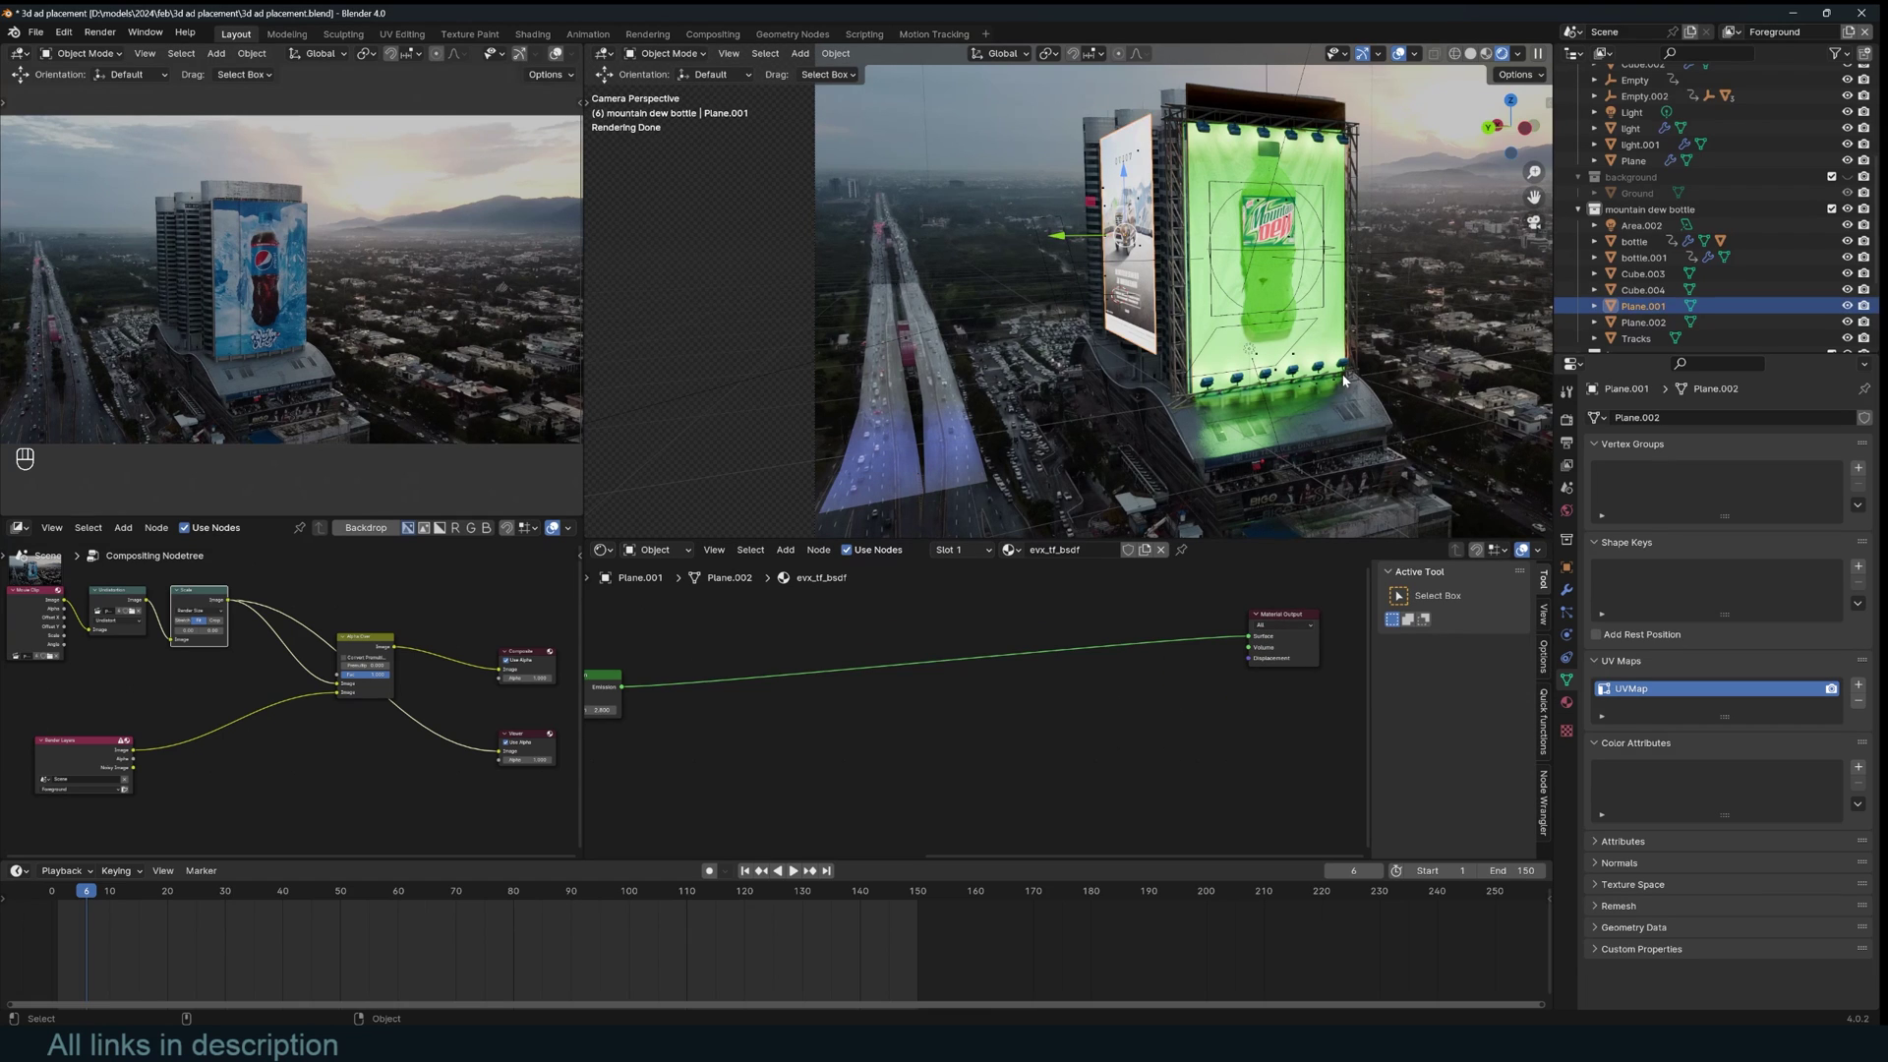
key("Home")
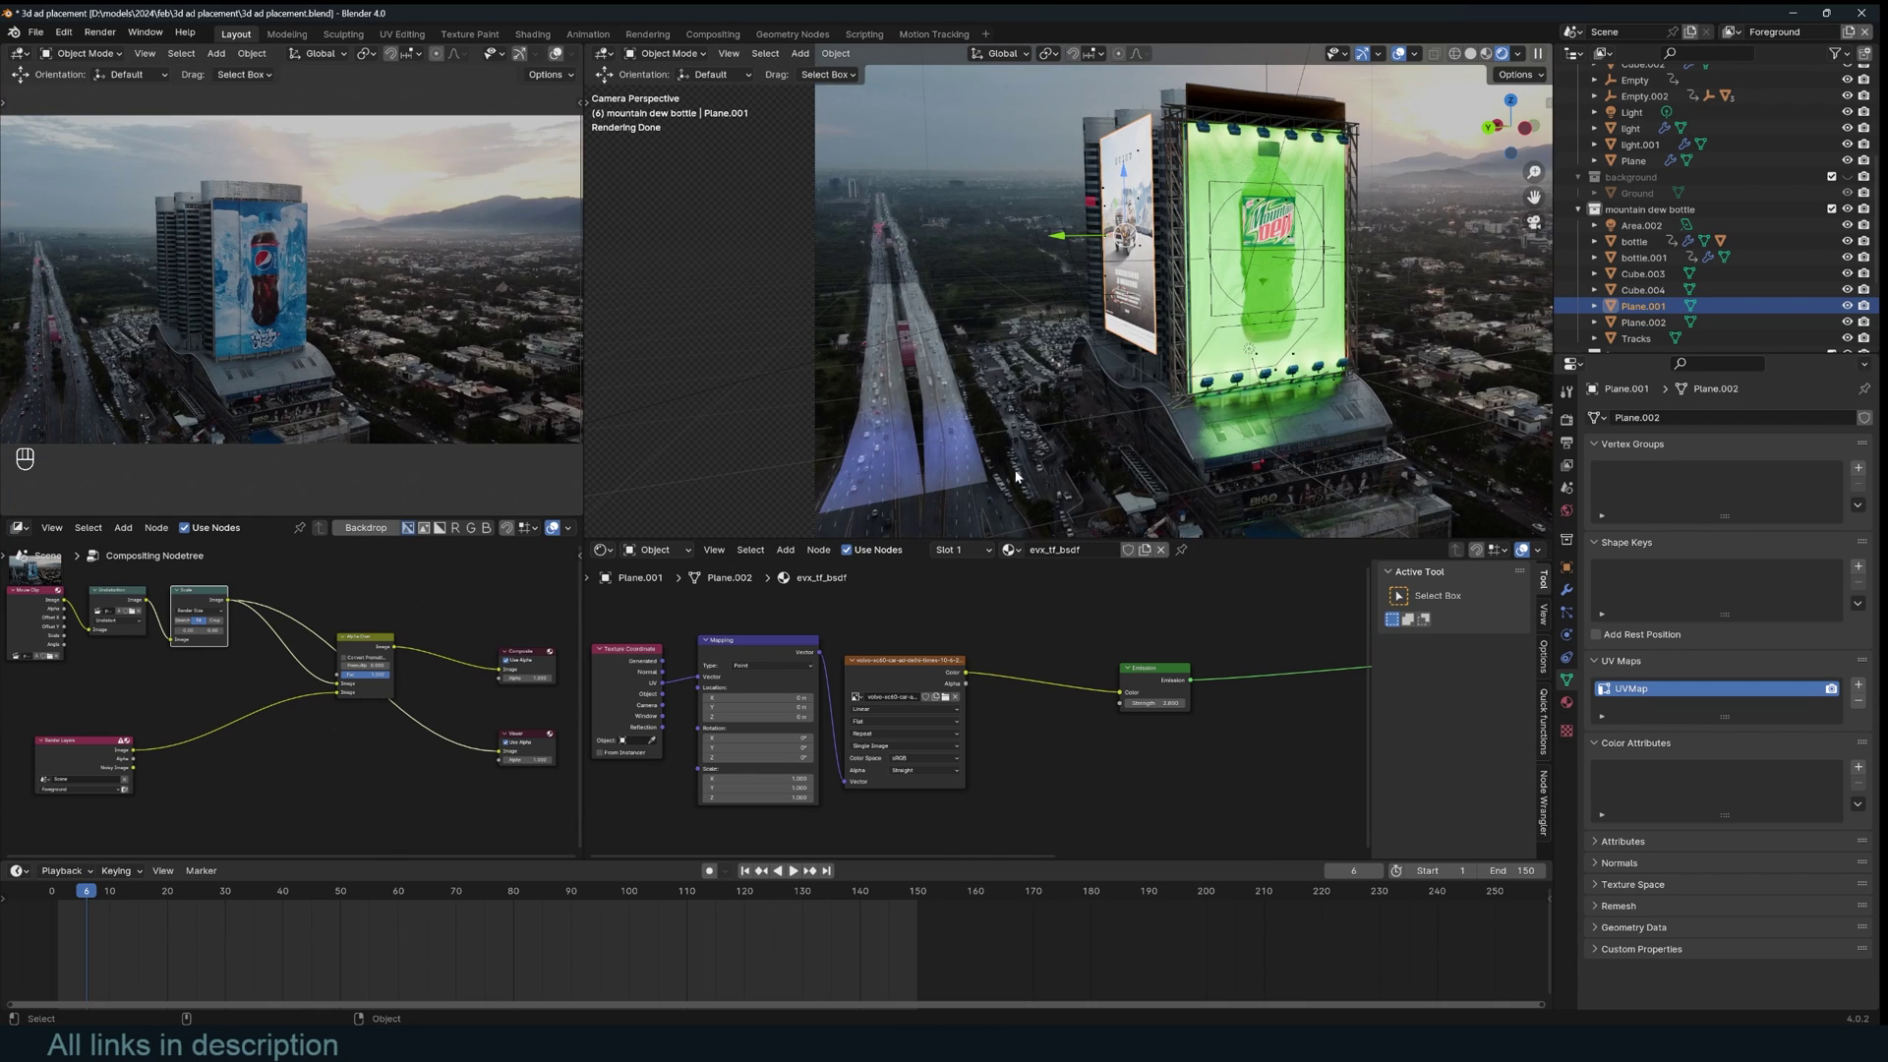
key("n")
left_click(1505, 300)
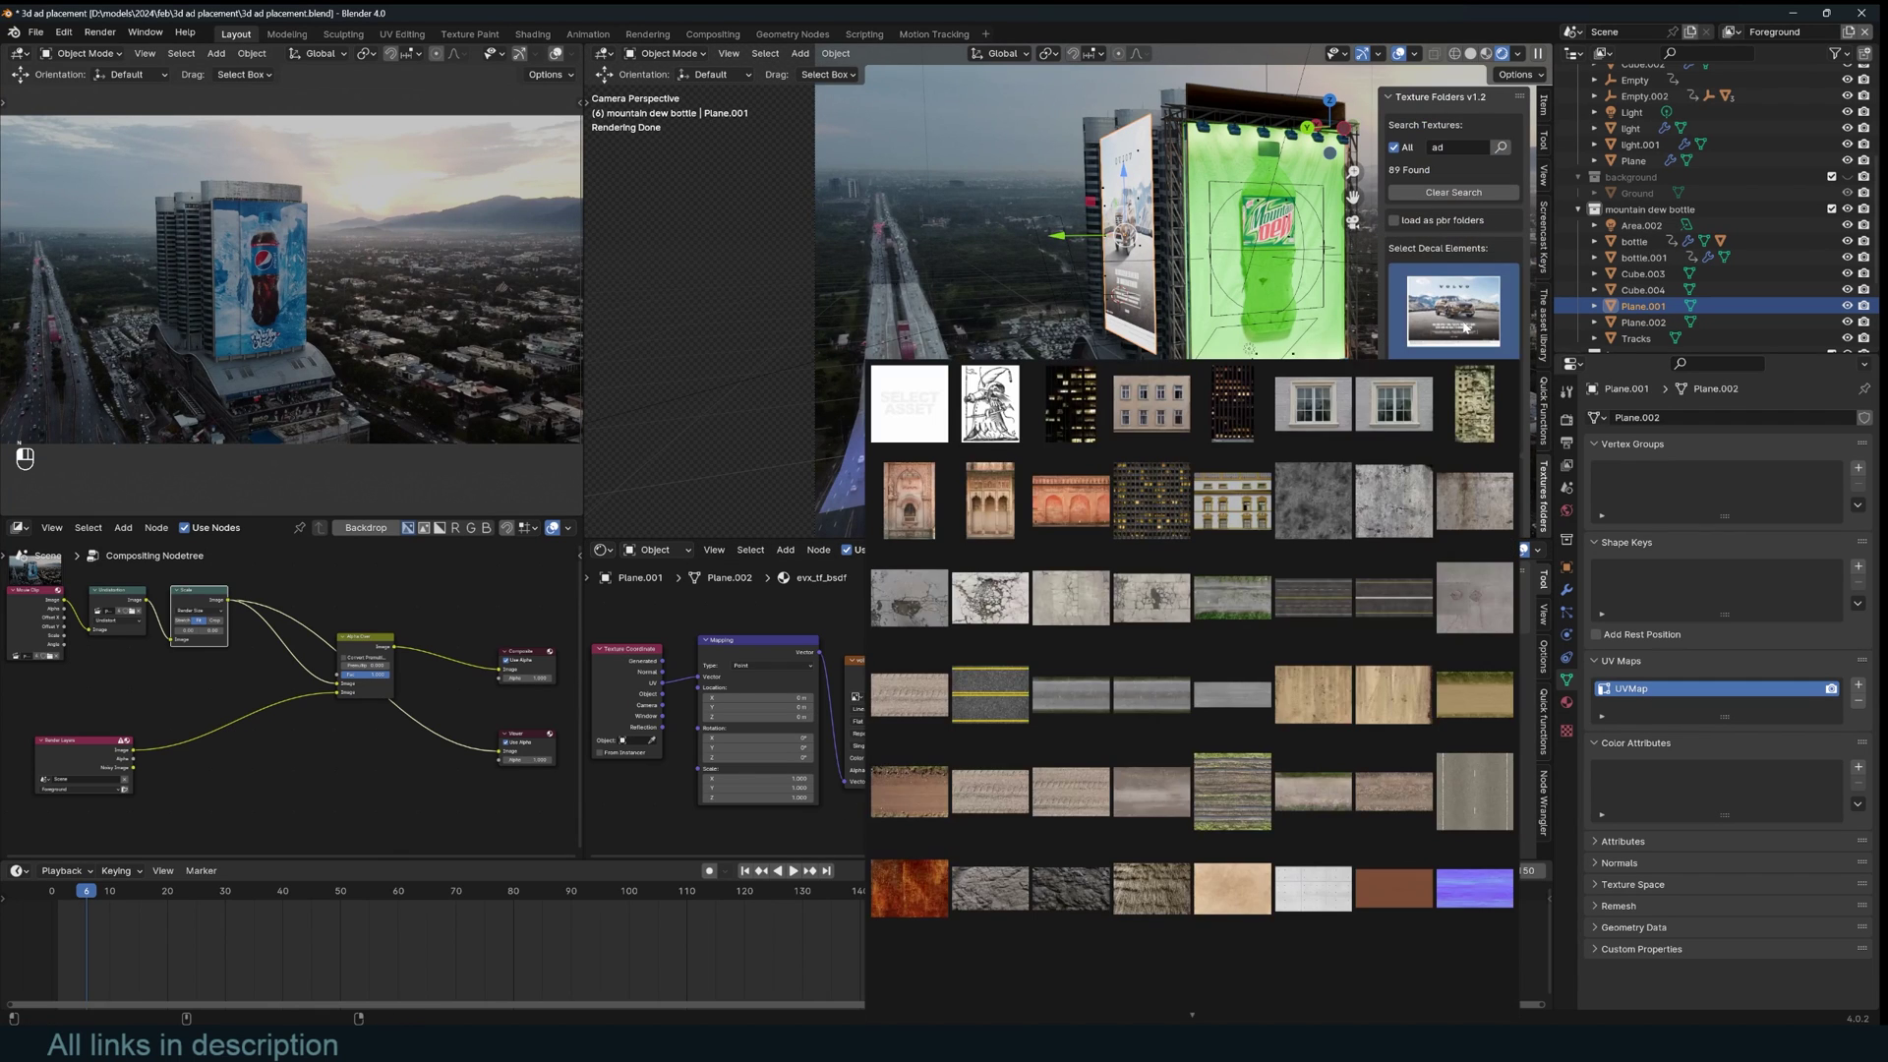
scroll(1239, 806, "down", 5)
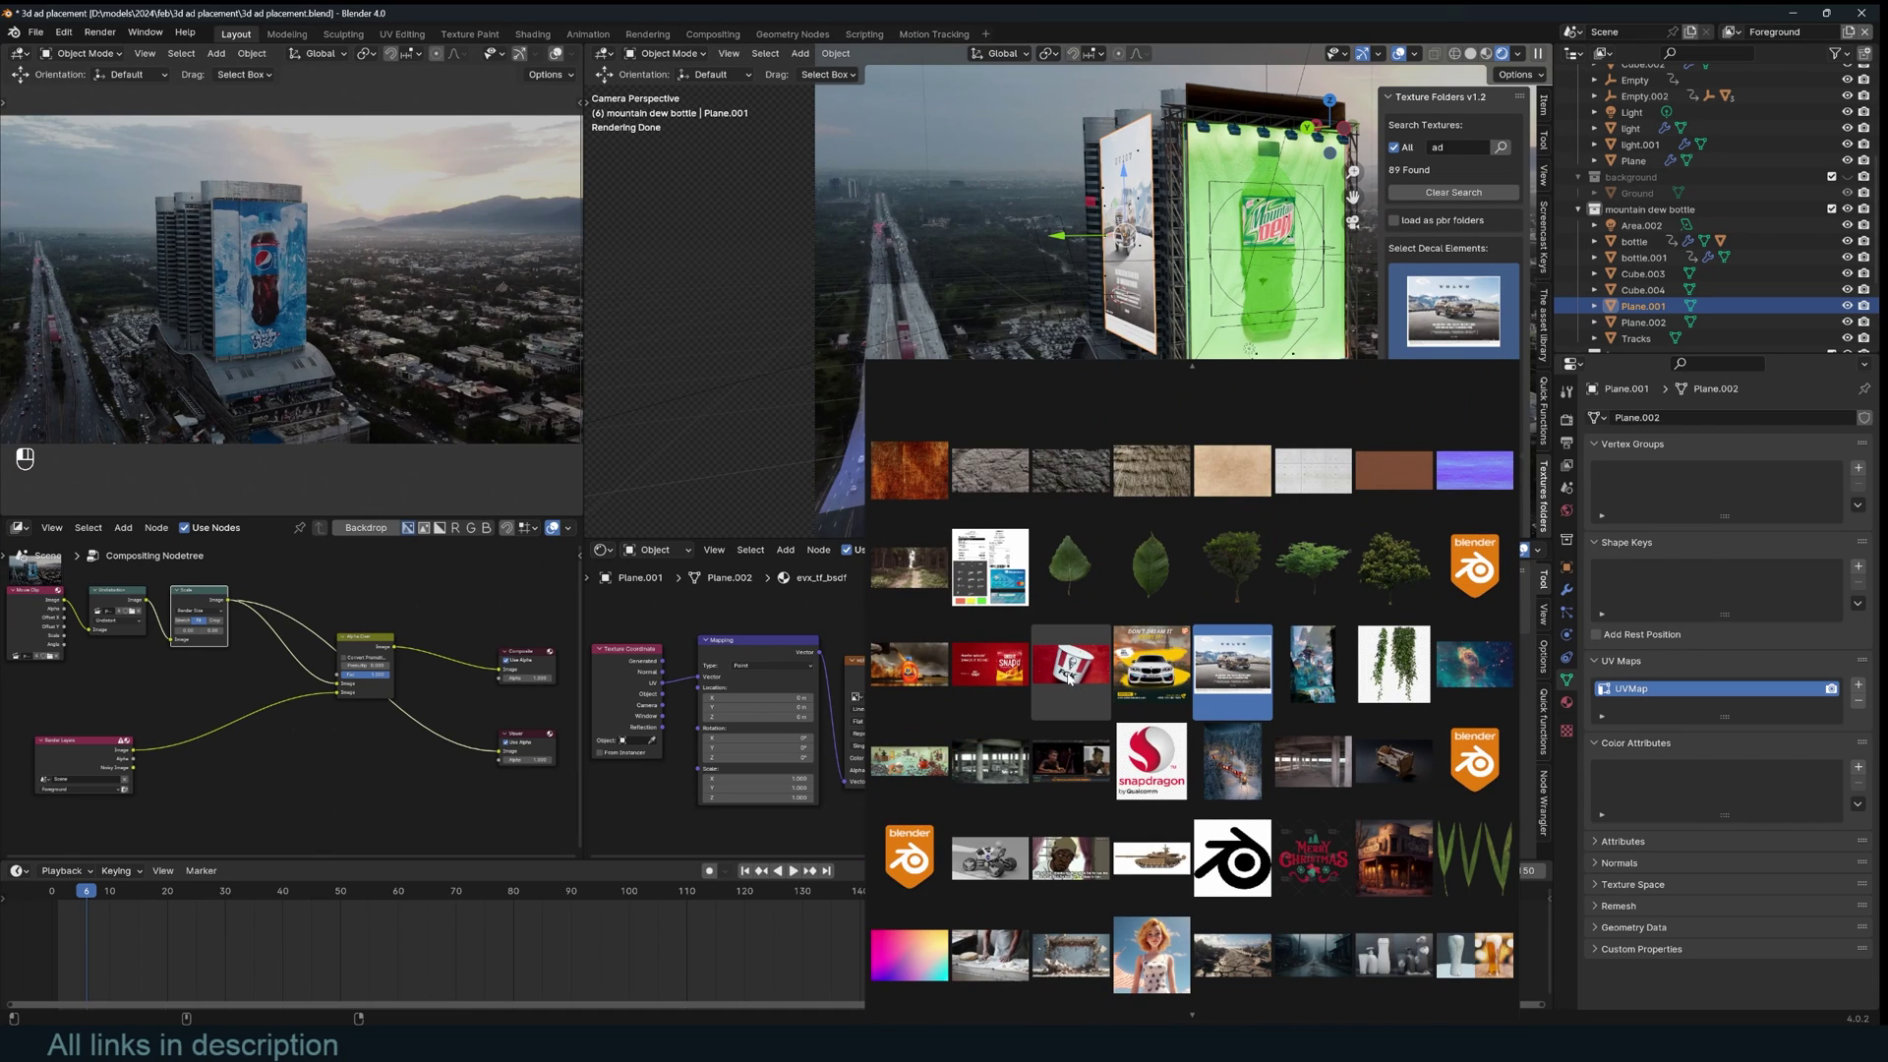
left_click(1070, 676)
left_click(877, 786)
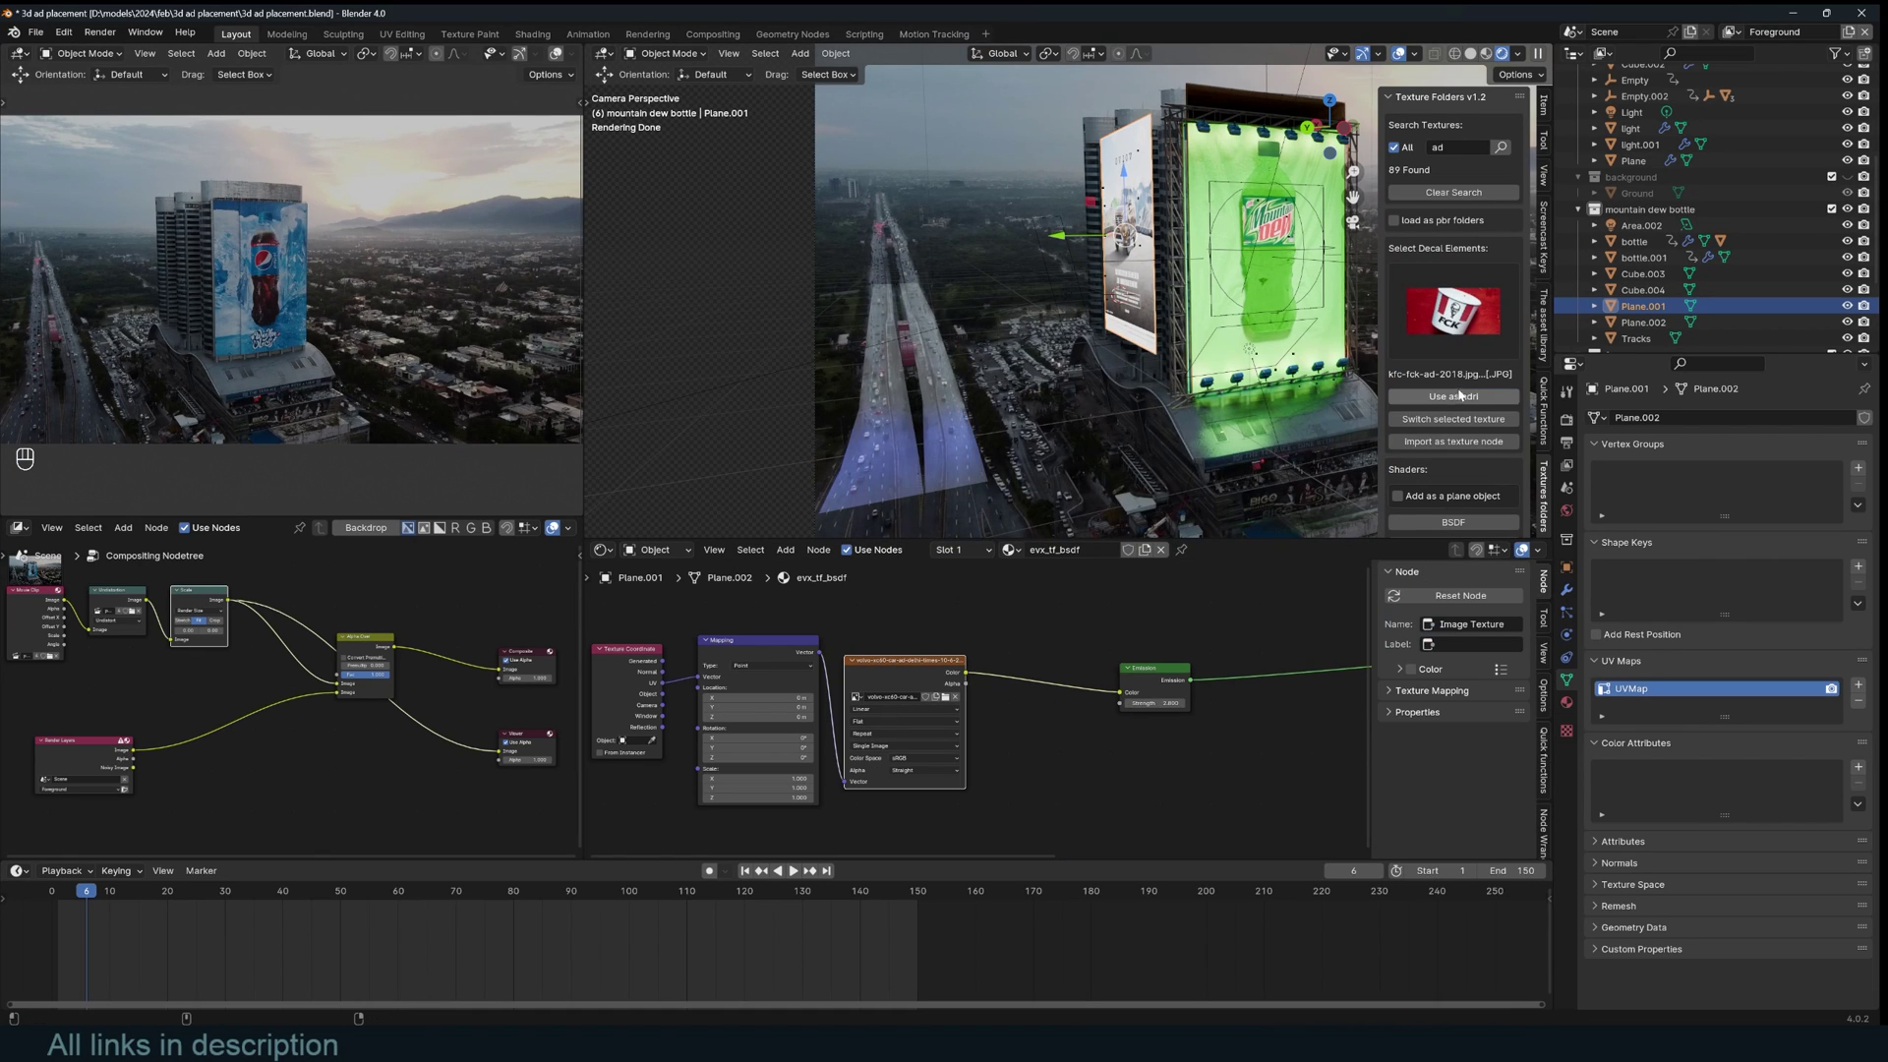
left_click(1442, 422)
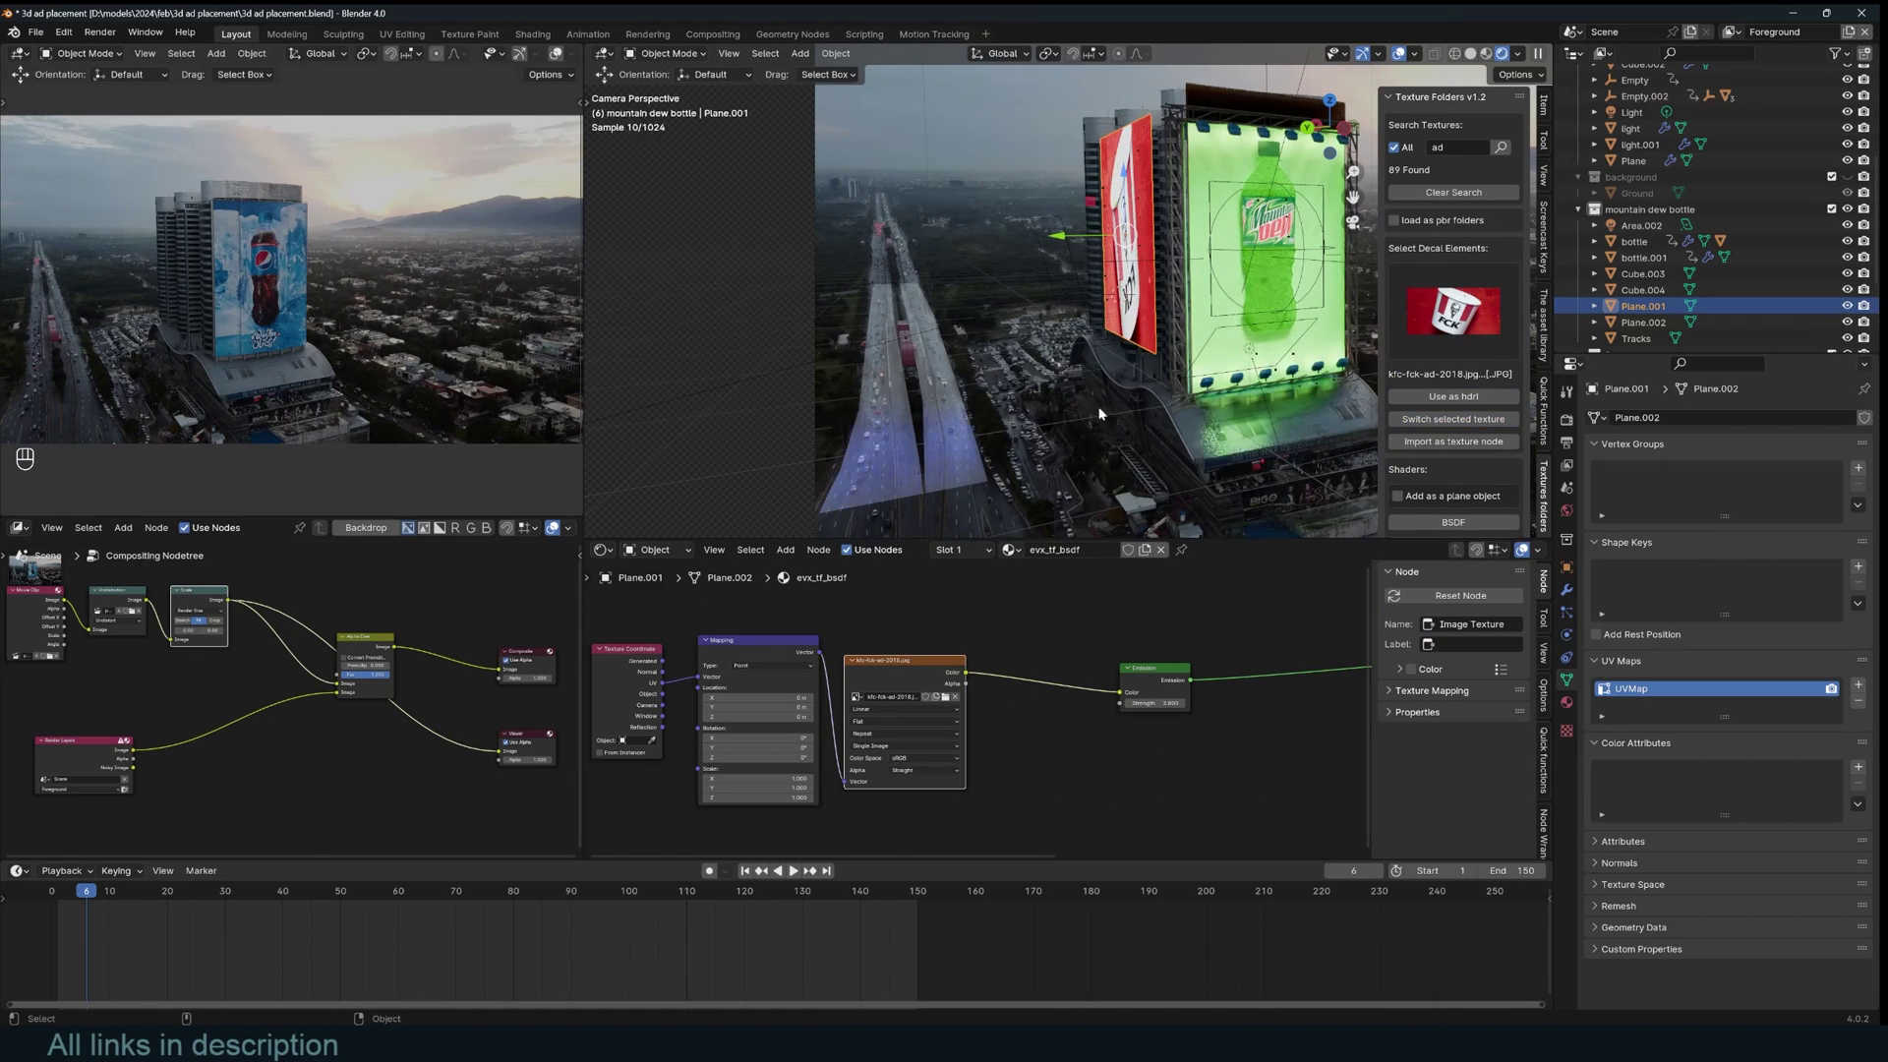
- Change the area light's color to a saturated red to match the KFC ad
left_click(1068, 292)
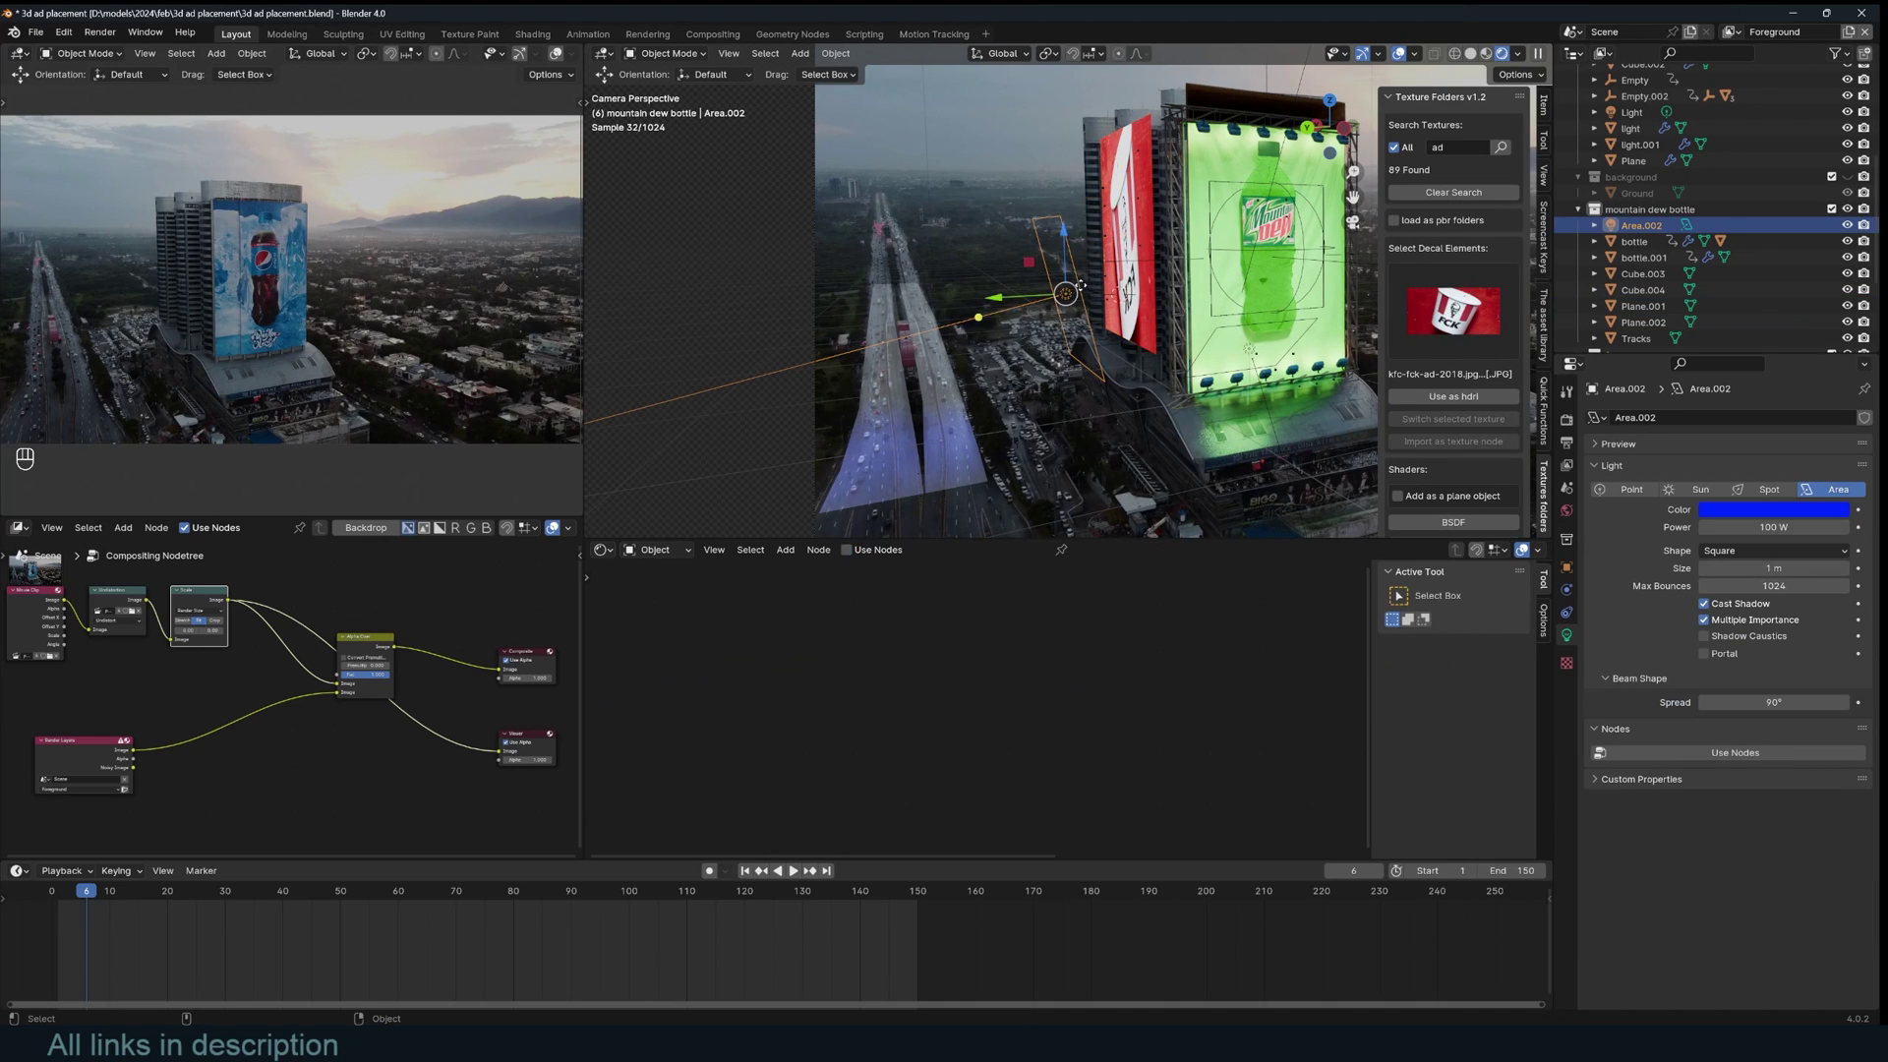
left_click(1746, 511)
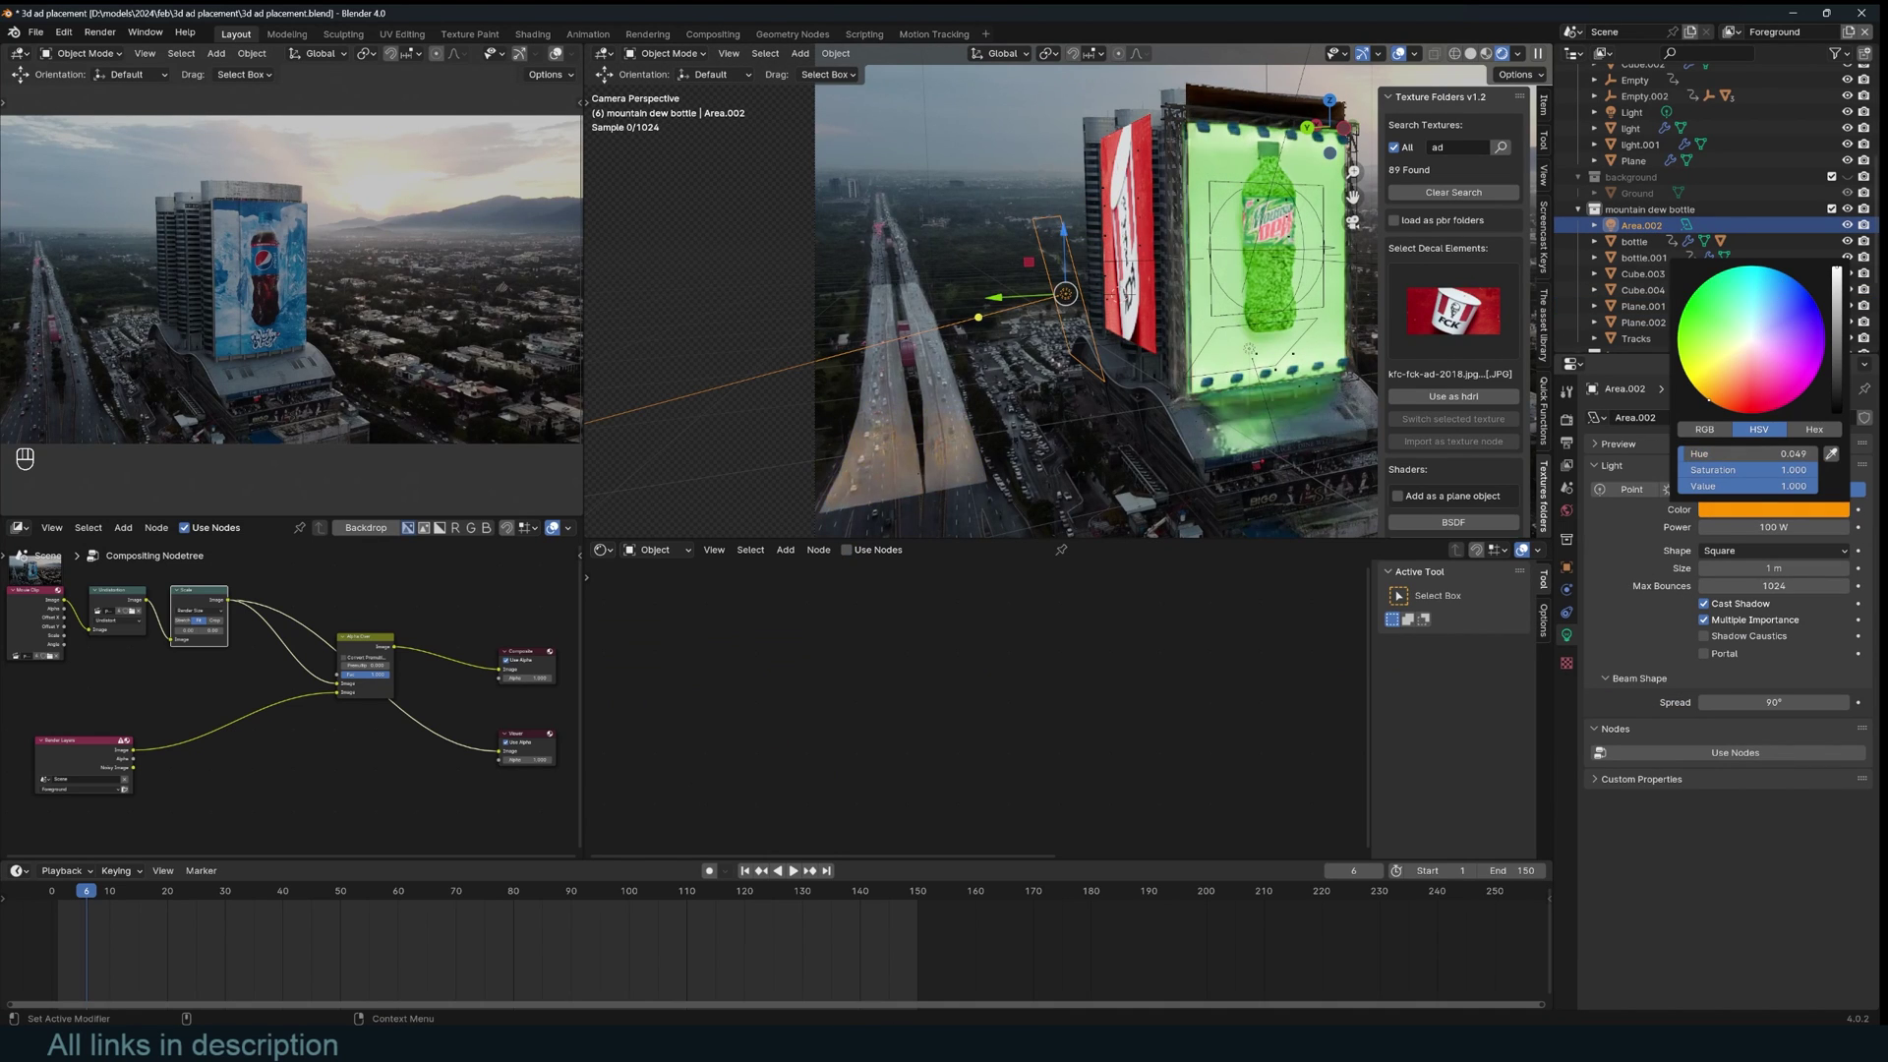
left_click_drag(1717, 378, 1734, 416)
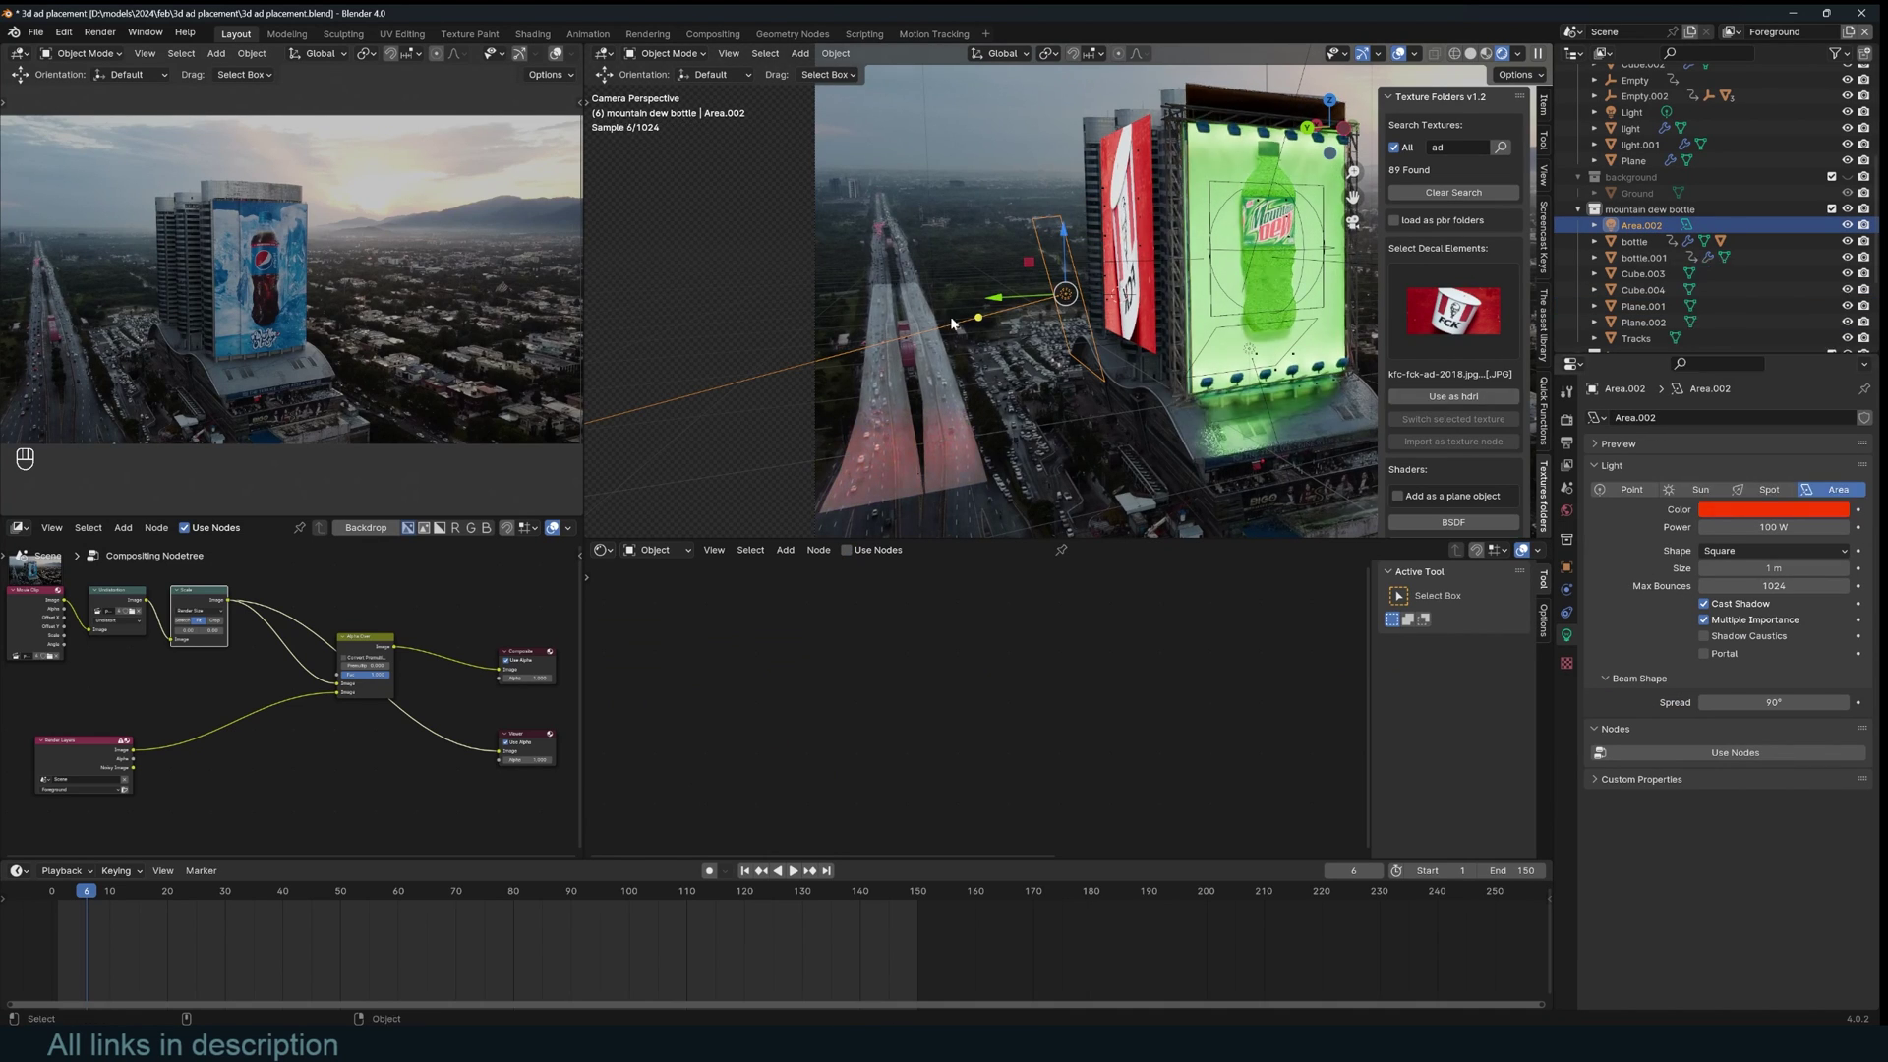
left_click(1120, 236)
- Try subdividing the road mesh in Edit Mode, and undo it
left_click(917, 460)
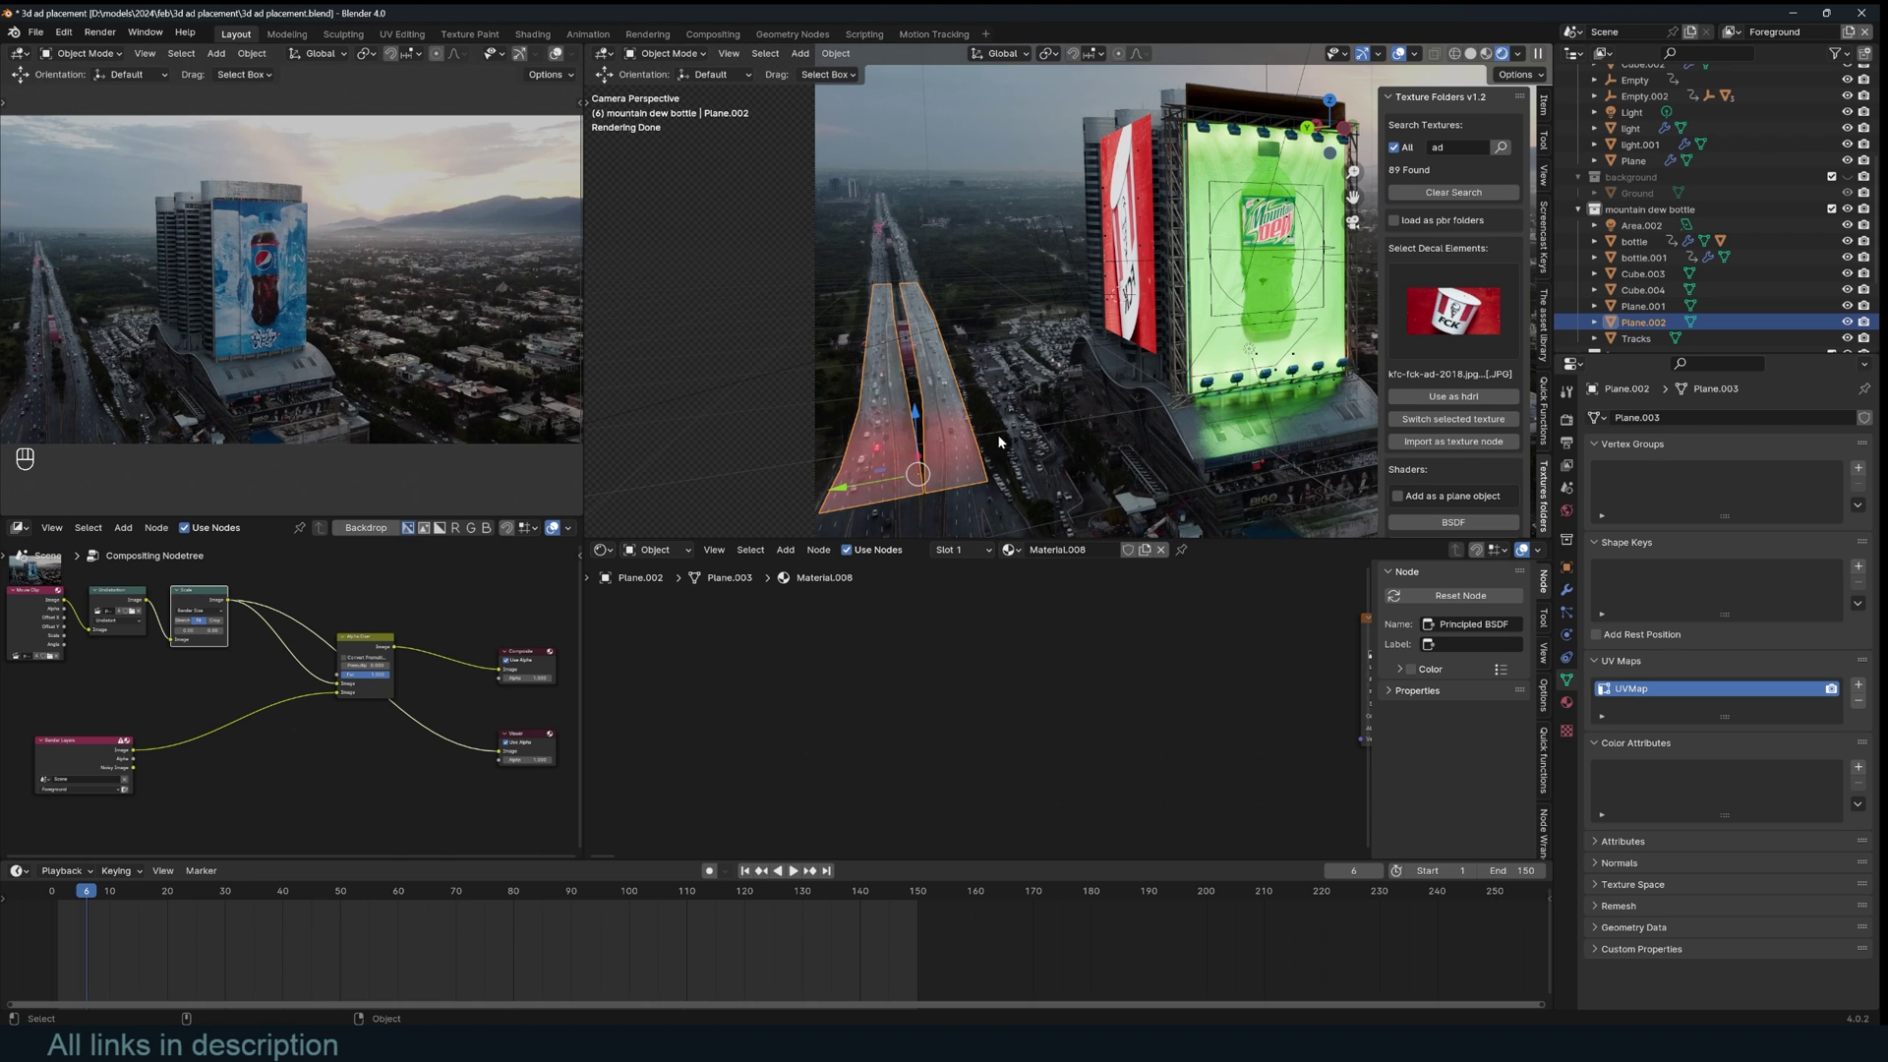
key("alt+a")
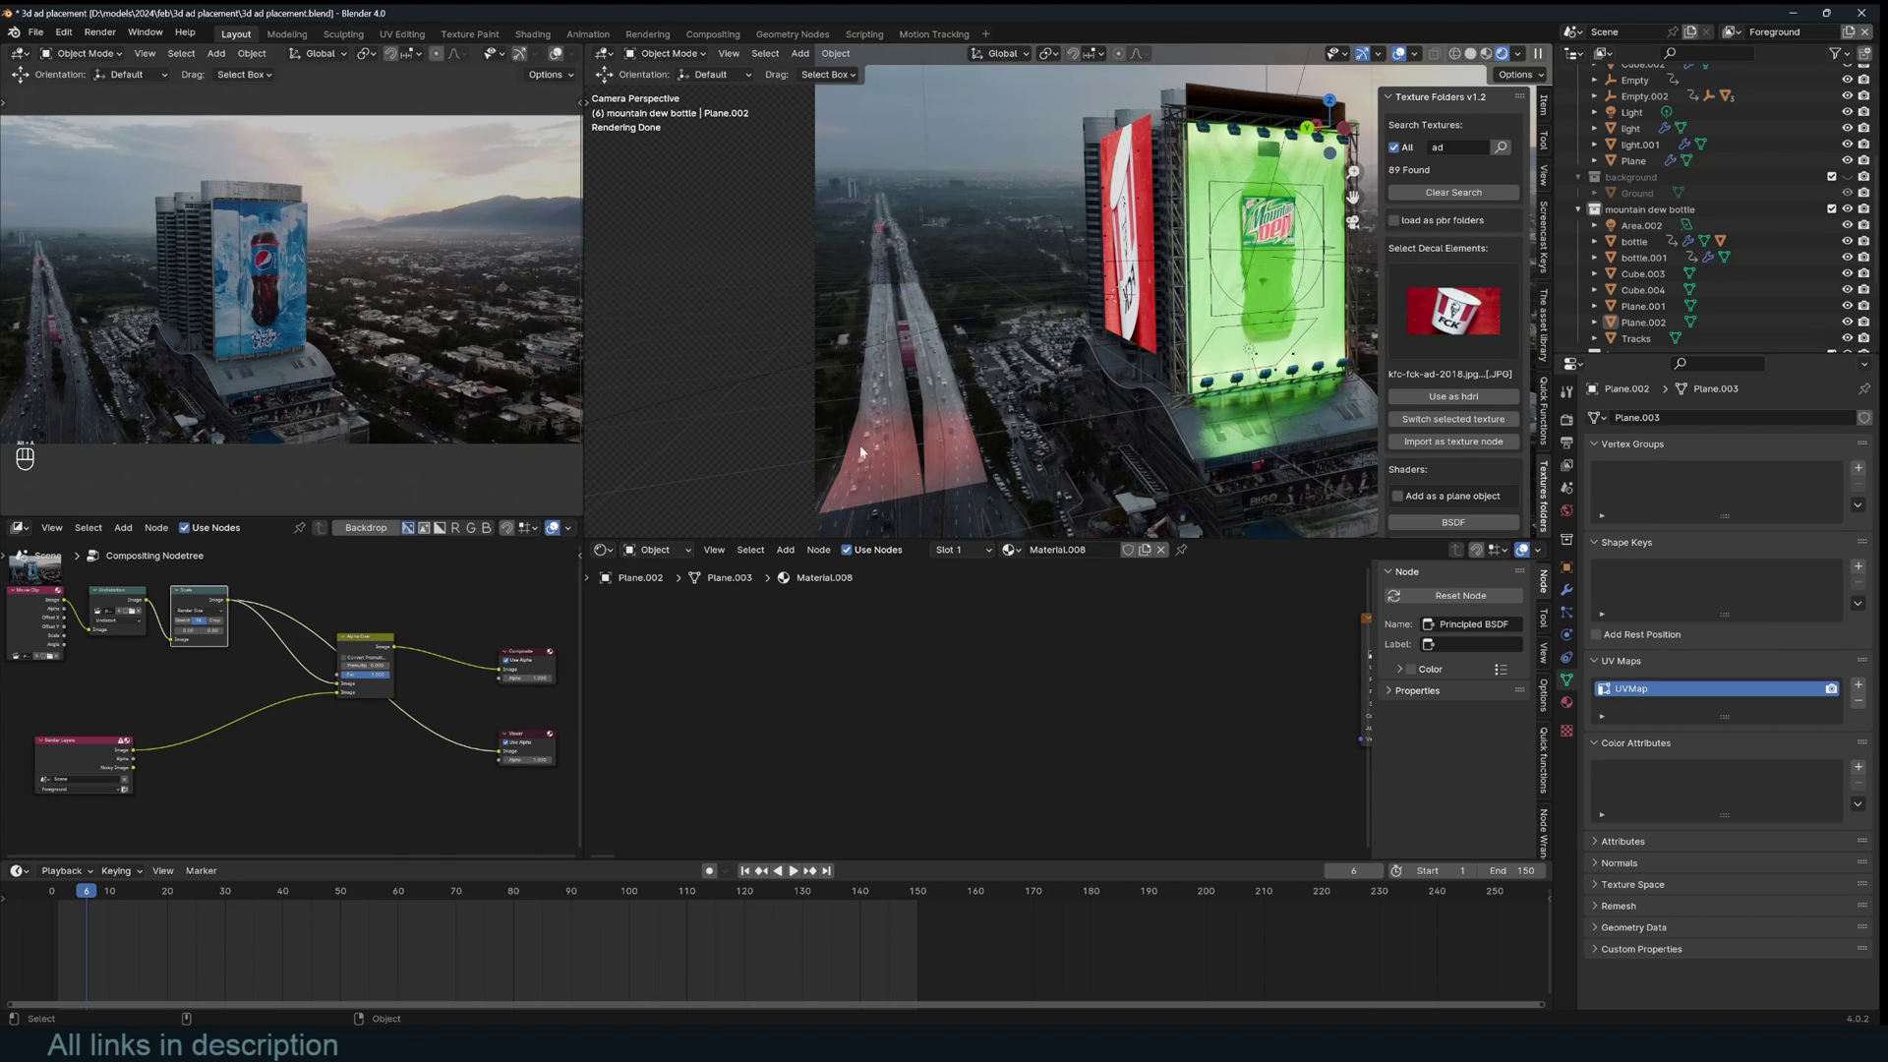
left_click(908, 439)
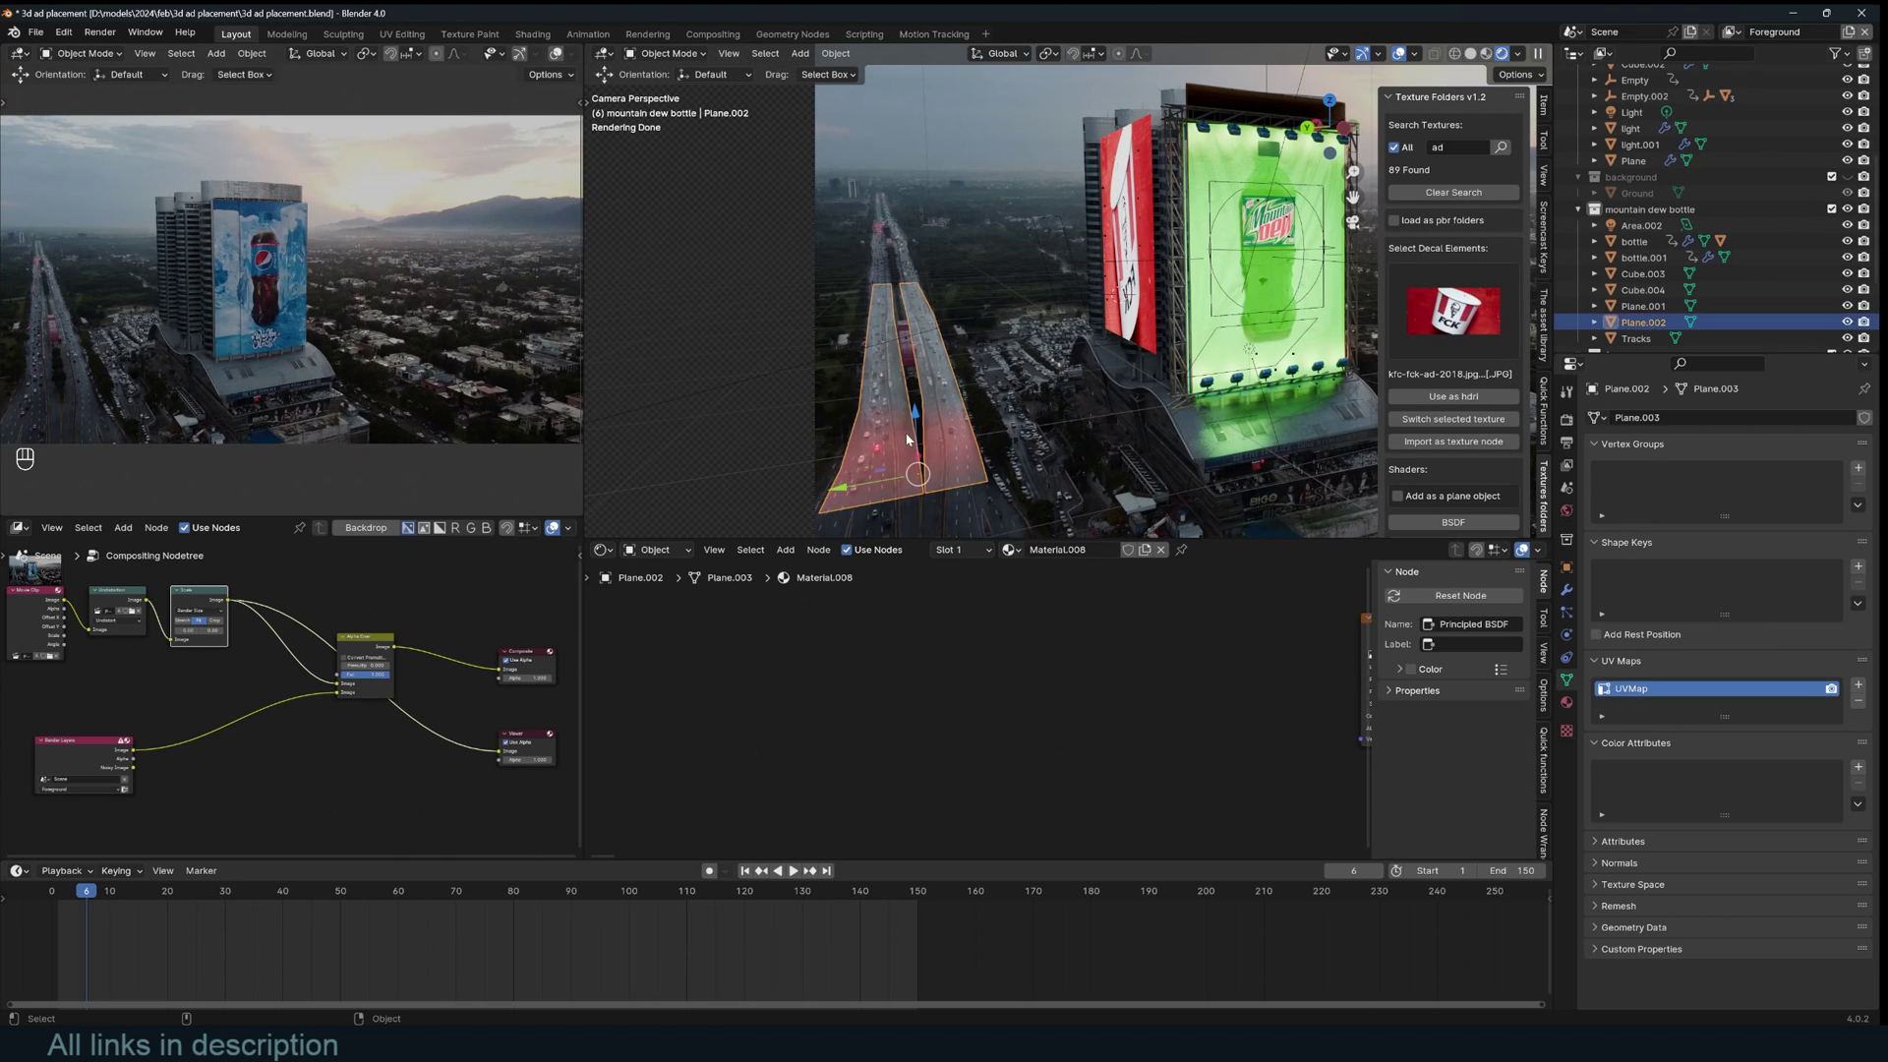
key("Tab")
right_click(903, 394)
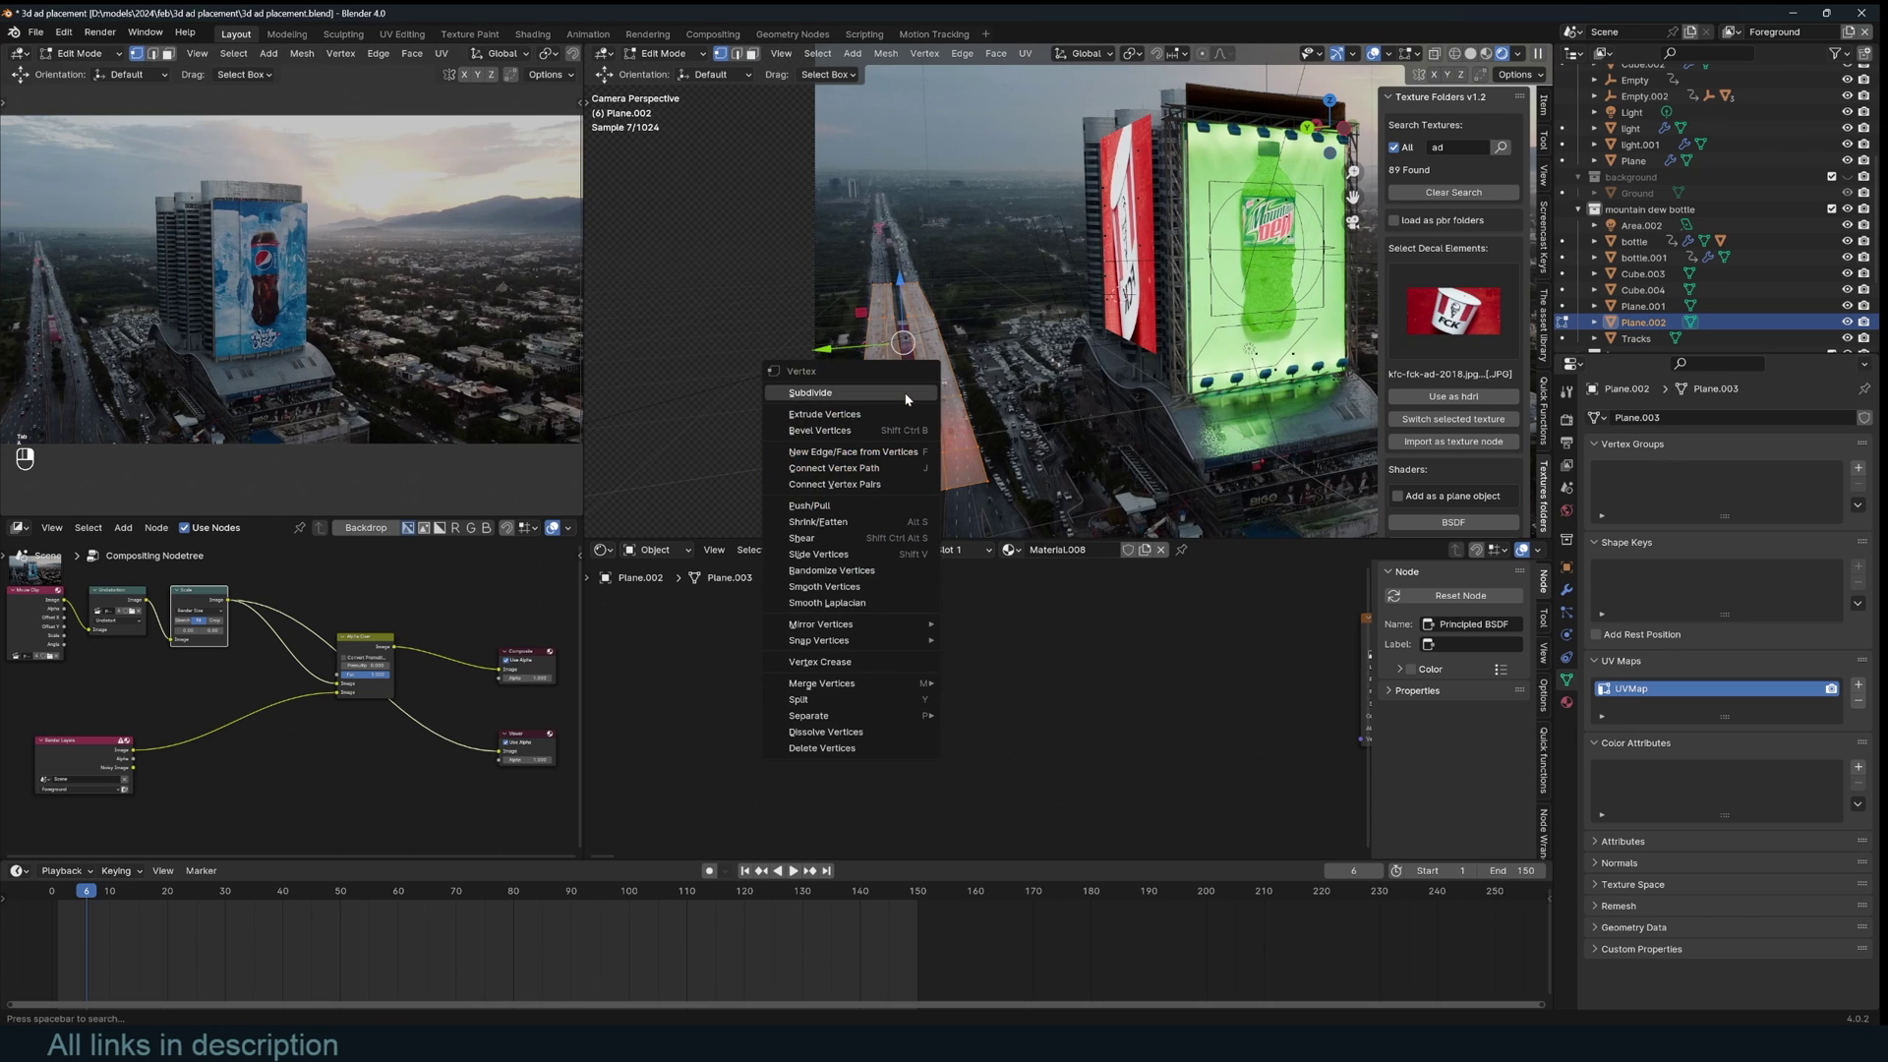
left_click(905, 395)
right_click(906, 399)
key("ctrl+z")
key("Tab")
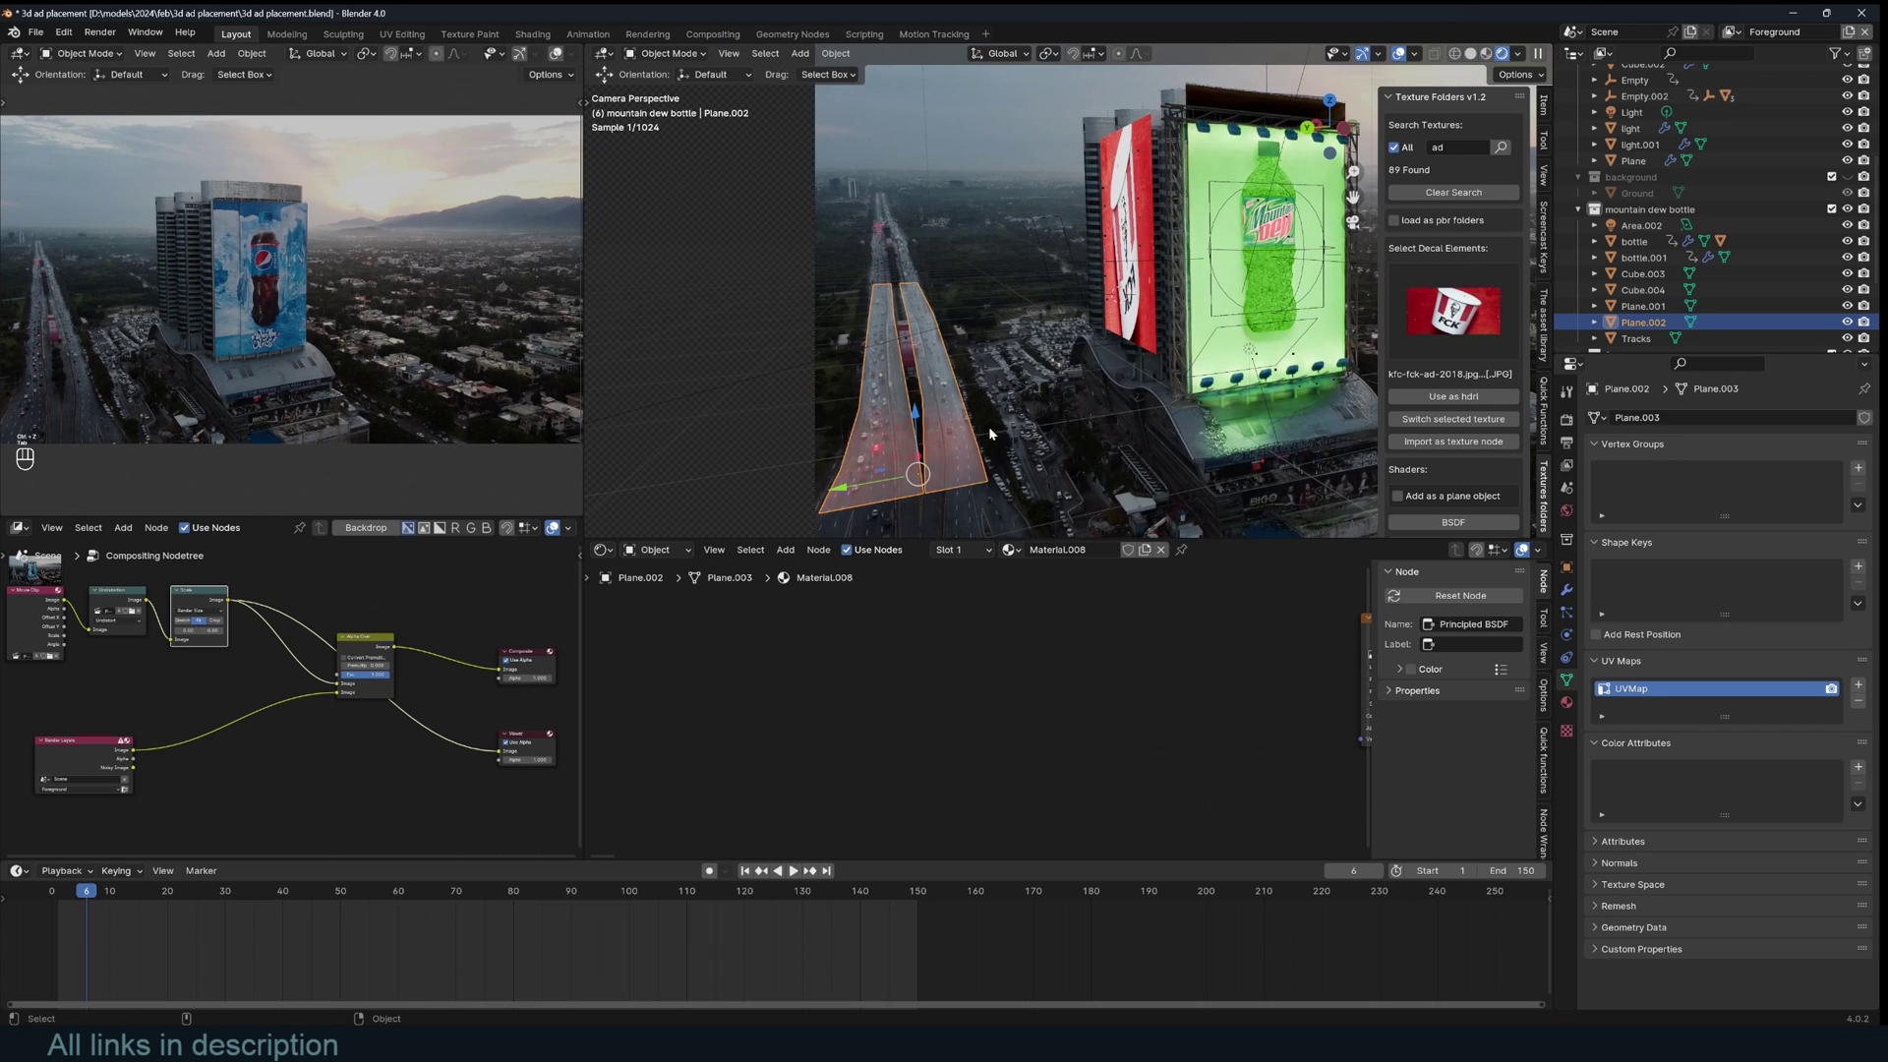
- Switch the viewport to solid shading and put the road mesh into Vertex Paint mode
left_click(1471, 54)
mouse_move(973, 422)
middle_mouse_down()
mouse_move(1014, 475)
mouse_move(1094, 434)
mouse_move(1018, 413)
mouse_move(1269, 341)
mouse_move(1322, 355)
middle_mouse_up()
scroll(1017, 412, "up", 2)
middle_click_drag(769, 140, 694, 77)
left_click(669, 54)
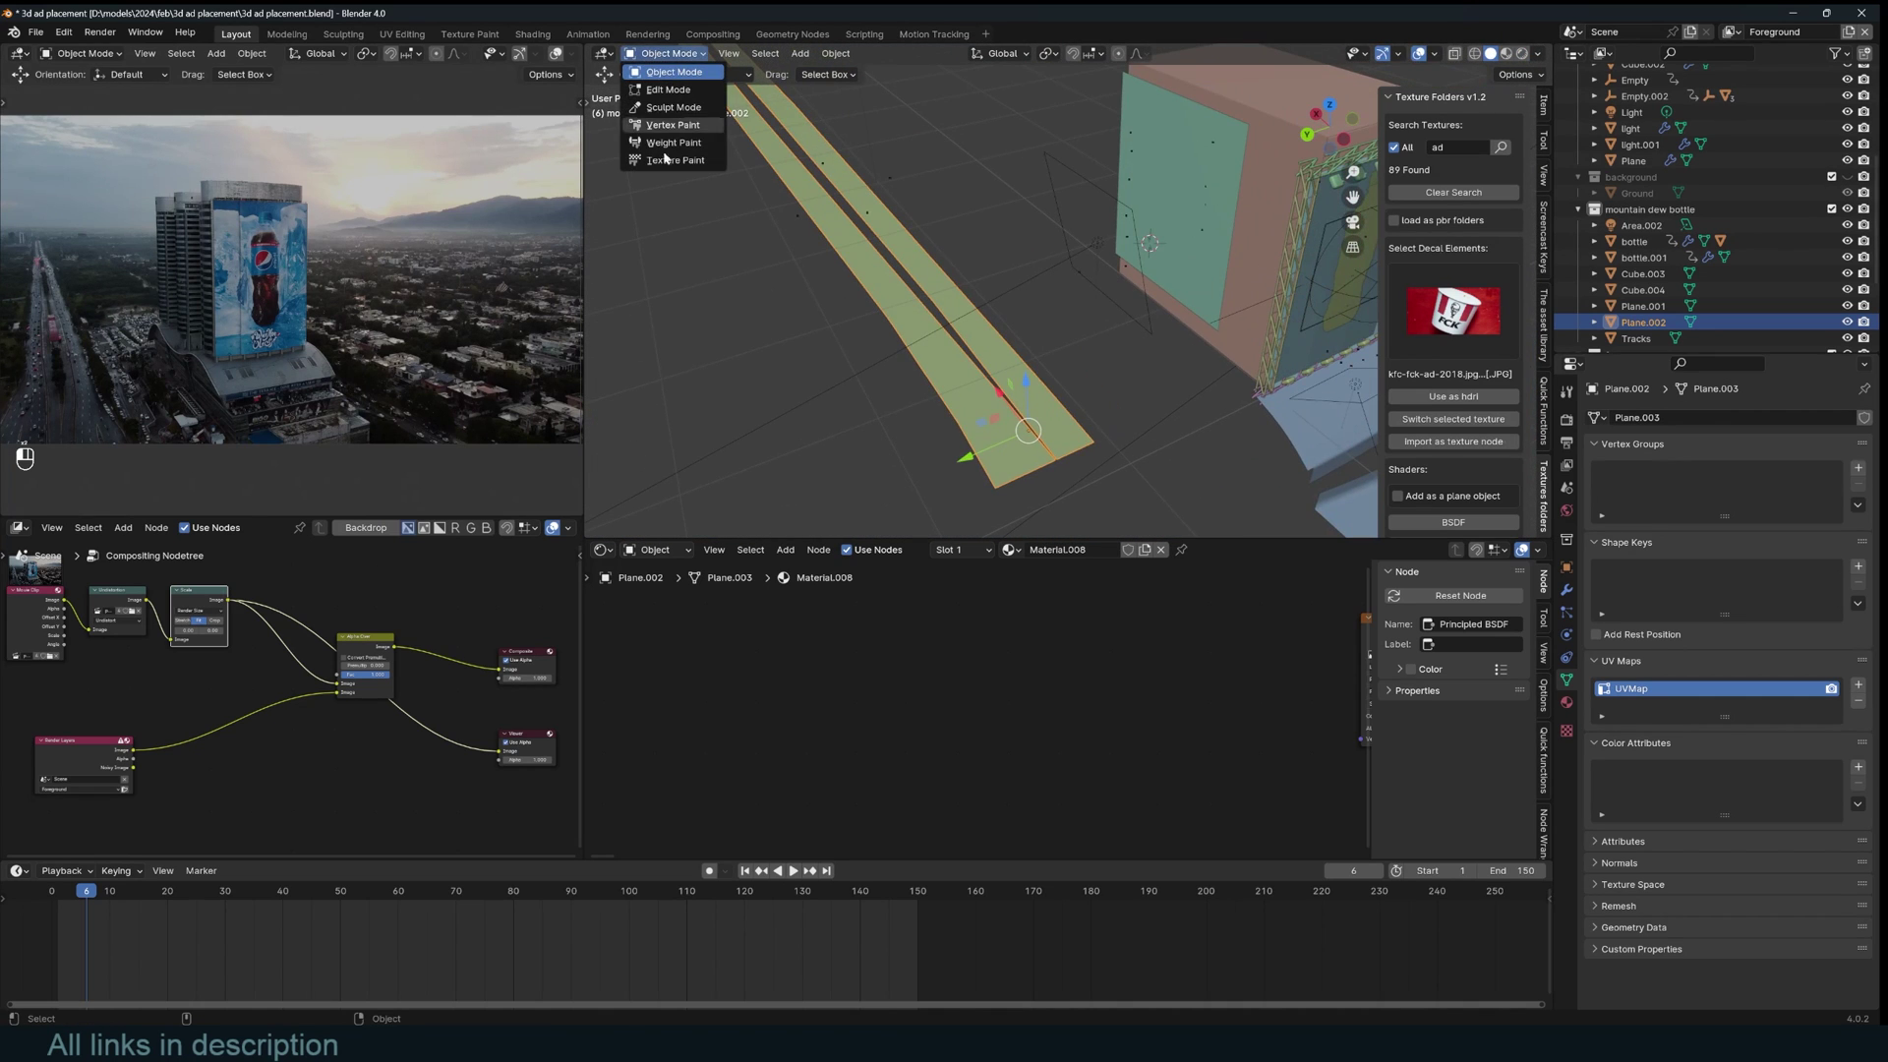
left_click(668, 126)
middle_click_drag(1003, 427, 895, 386)
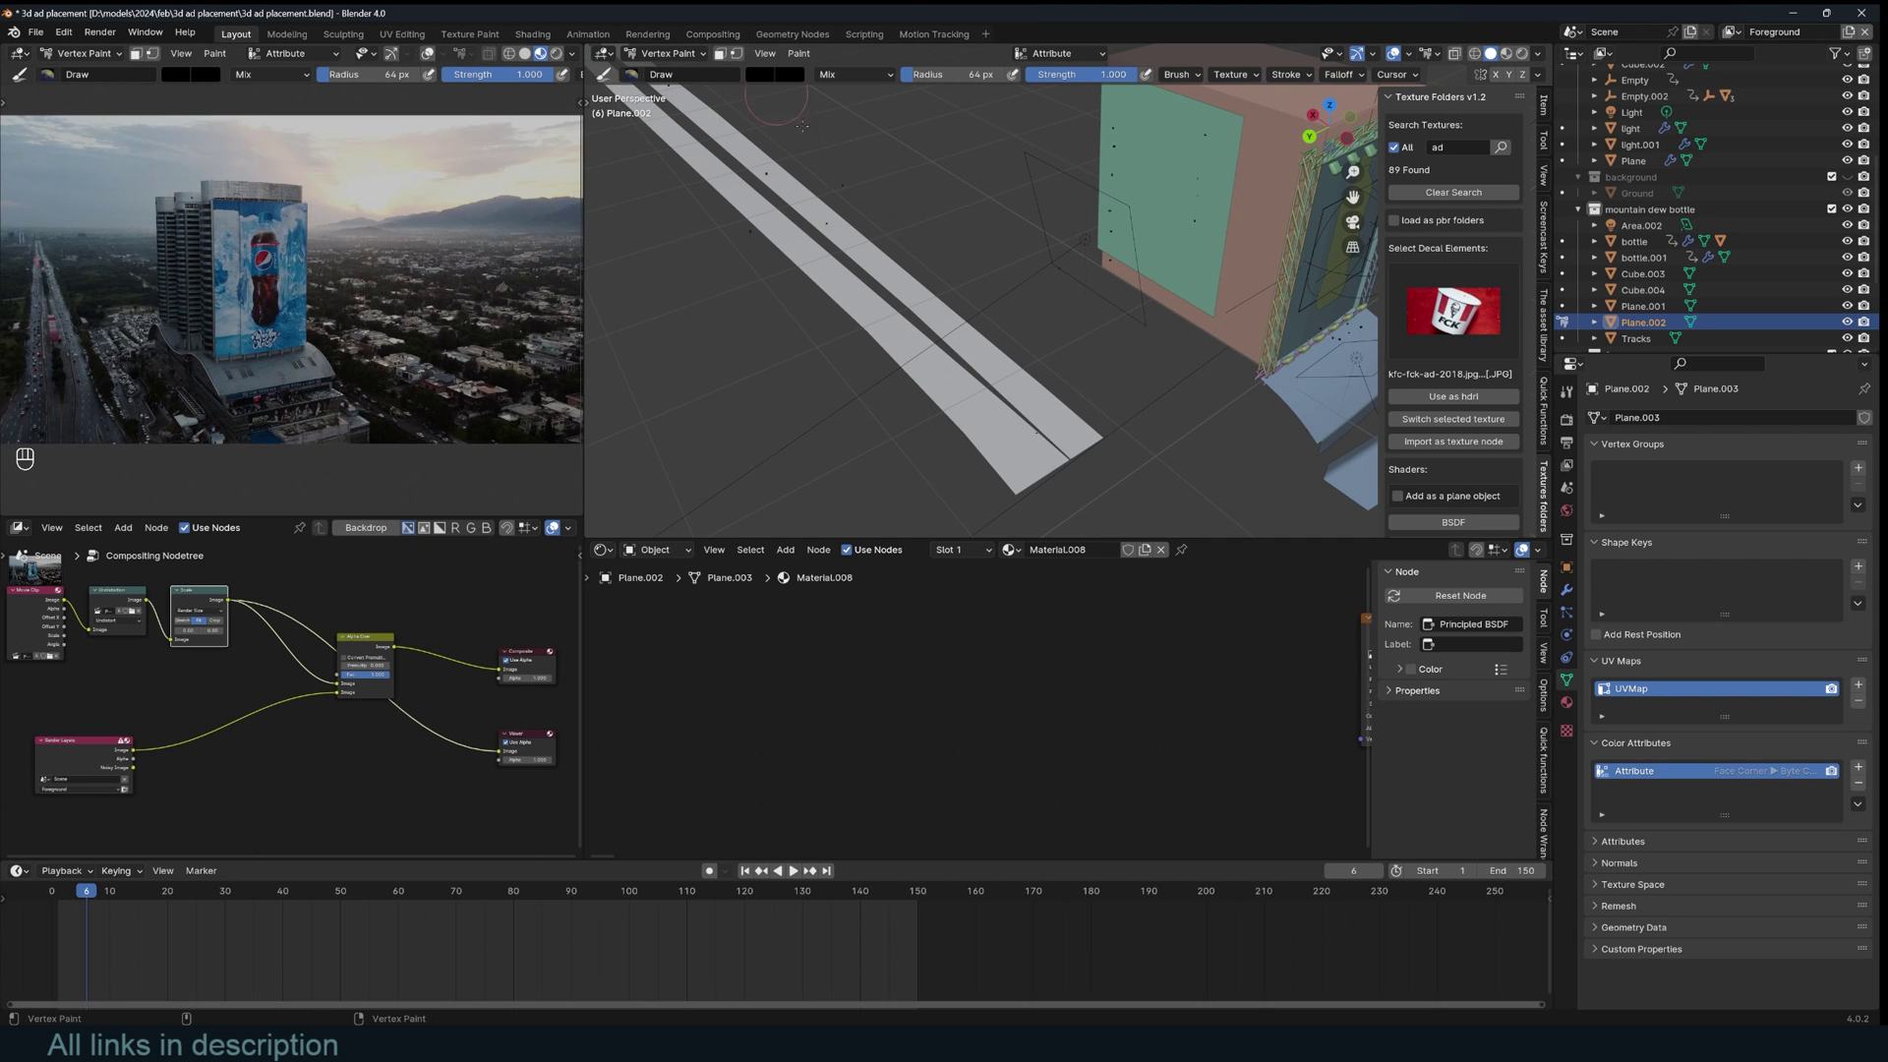
- Try painting black strokes over the road strips, undoing the first stroke and enlarging the brush radius to 128 px
left_click_drag(967, 350, 1001, 411)
scroll(999, 409, "up", 2)
key("ctrl+z")
scroll(798, 228, "down", 5)
middle_click_drag(798, 227, 875, 240)
left_click_drag(757, 432, 885, 403)
key("f")
left_click(934, 393)
scroll(1066, 274, "down", 6)
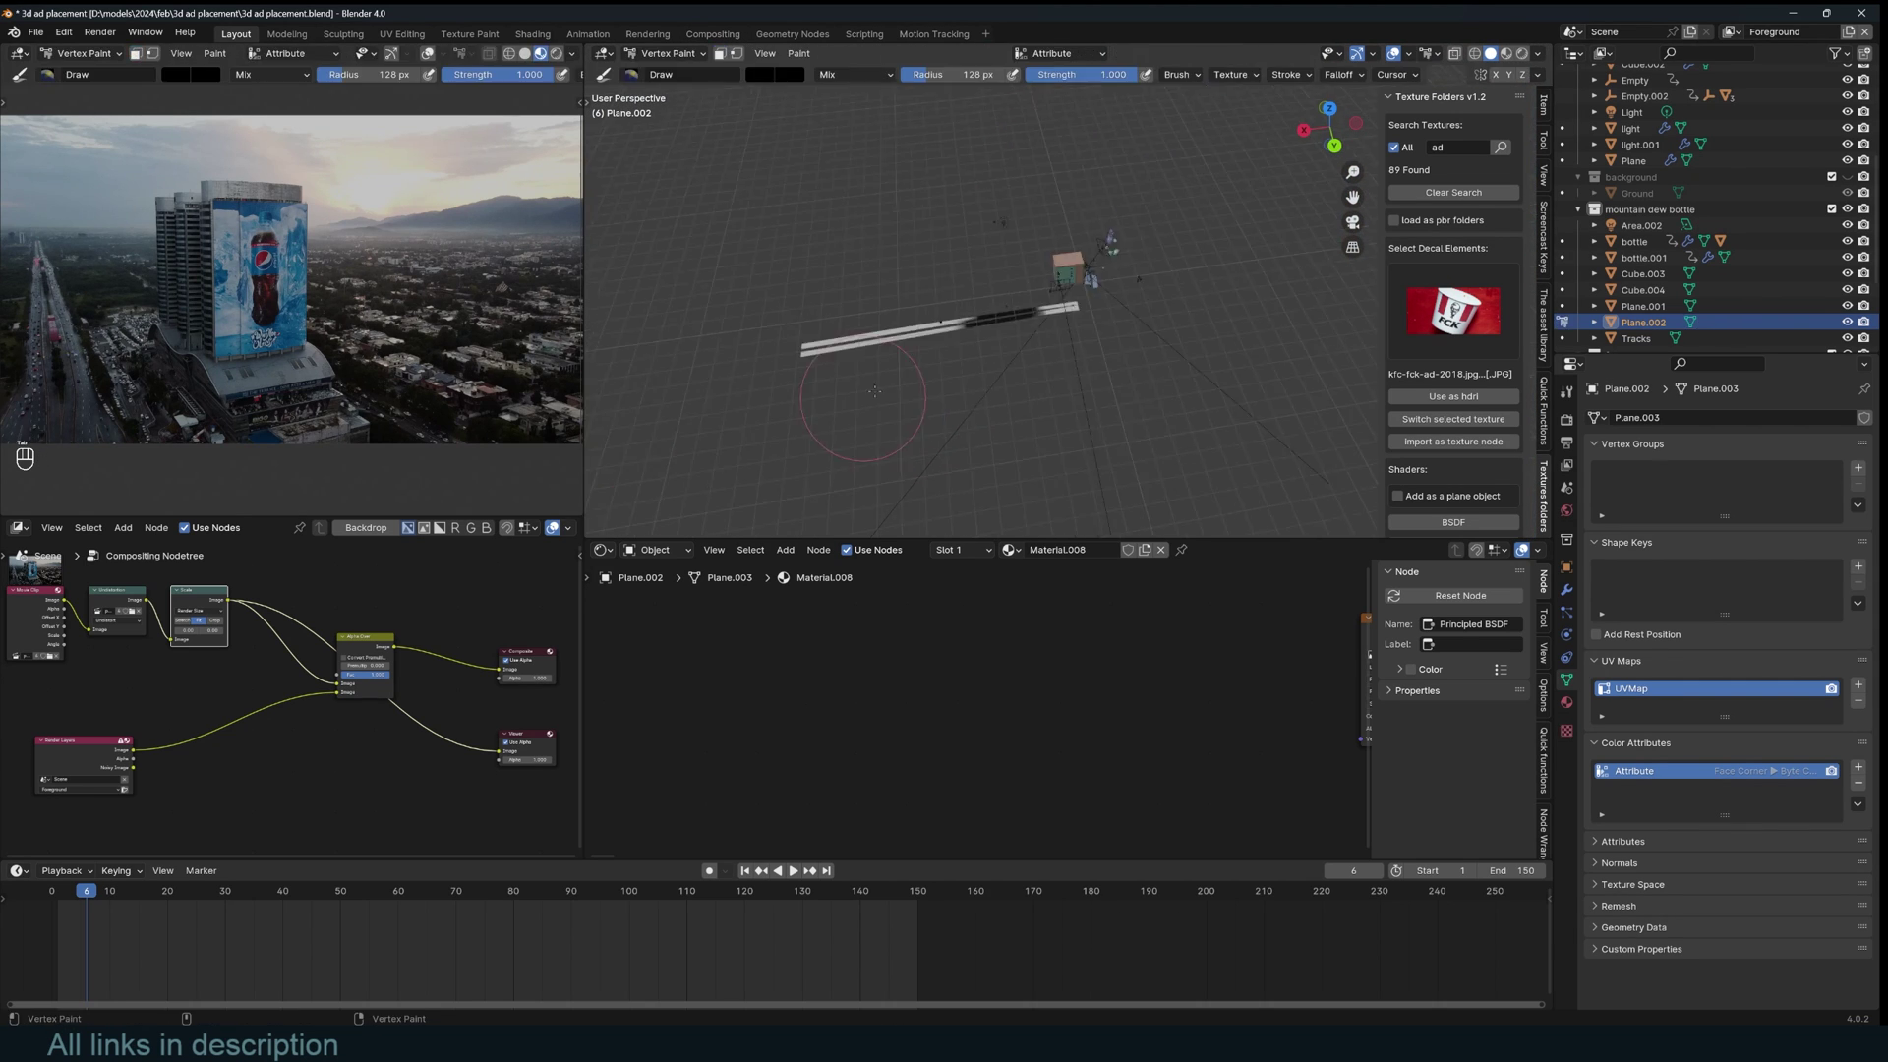
scroll(1062, 277, "up", 9)
mouse_move(1273, 462)
left_mouse_down()
mouse_move(1249, 388)
mouse_move(708, 453)
left_mouse_up()
key("f")
- Subdivide the road strips into a dense grid and return to Vertex Paint mode
key("Tab")
scroll(983, 394, "up", 3)
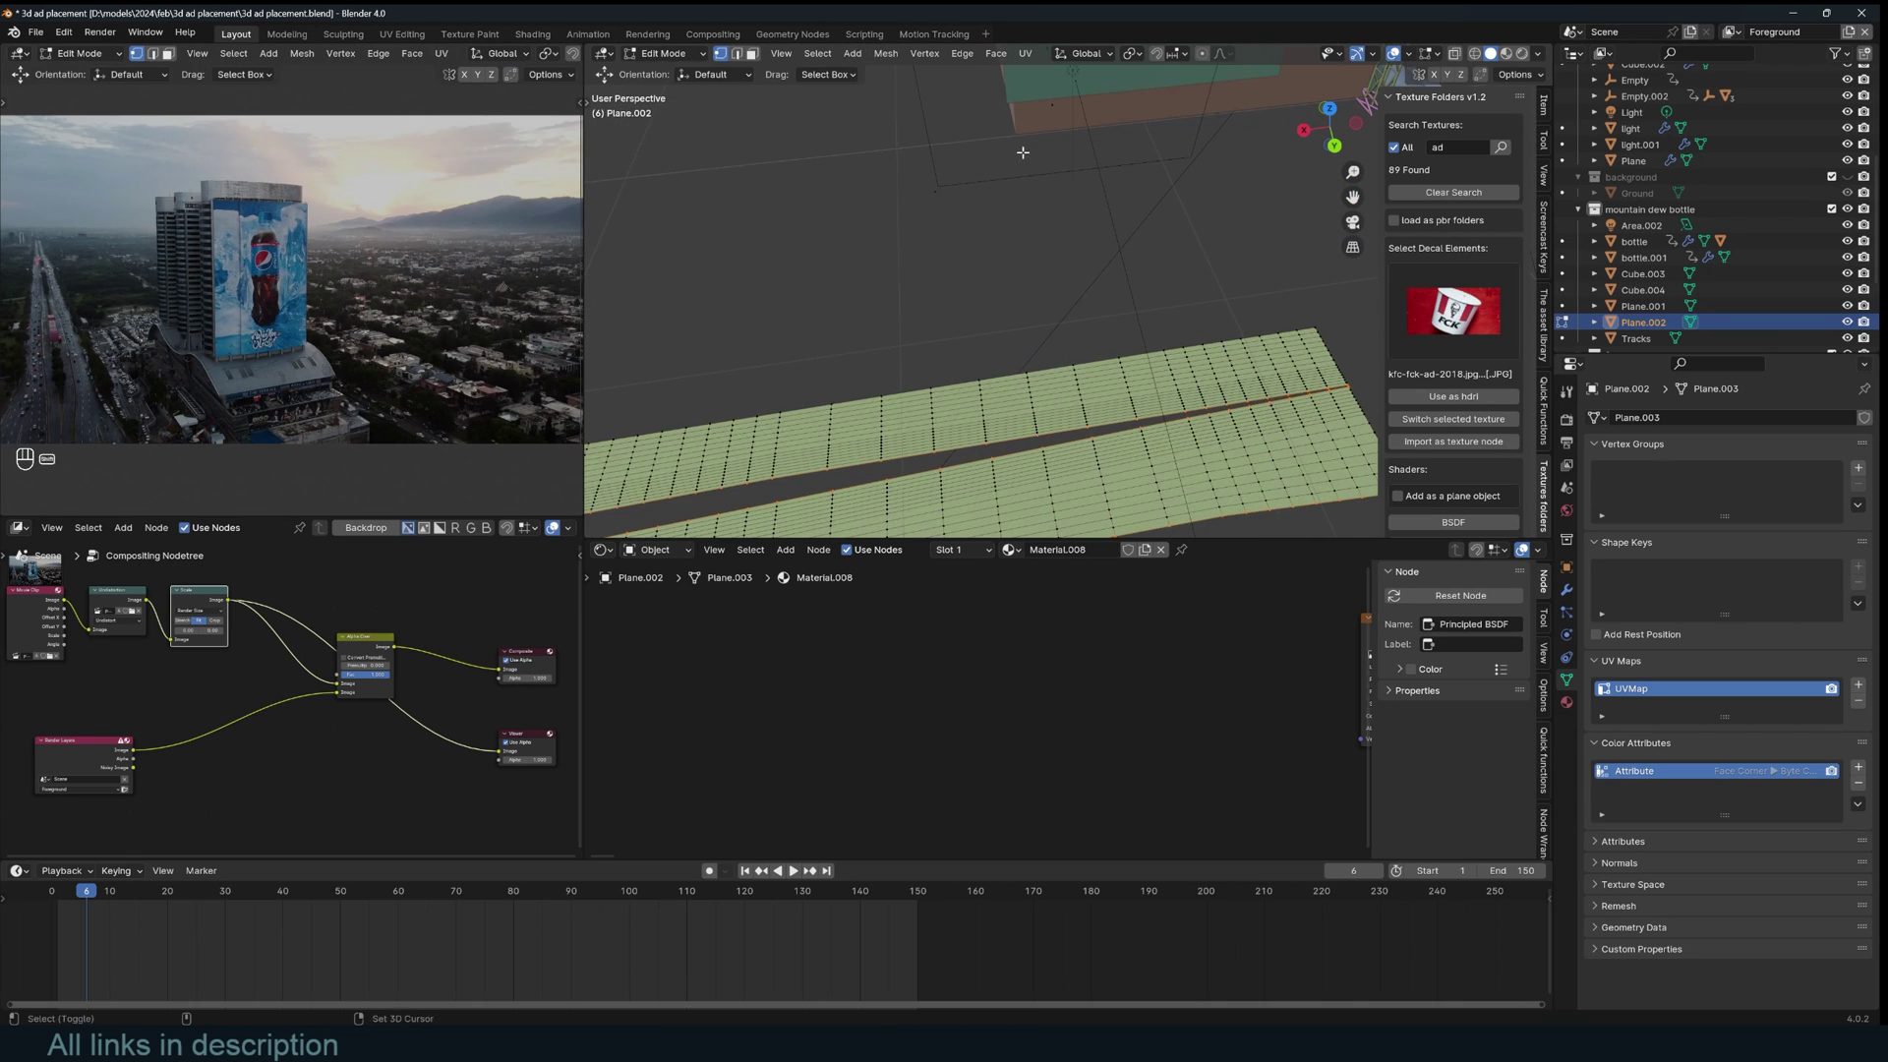
left_click(664, 53)
left_click(665, 126)
- Fill the road mesh with one solid vertex color and toggle the paint selection mask
left_click(736, 54)
key("shift+k")
left_click(838, 53)
left_click(721, 53)
key("Tab")
left_click(648, 35)
left_click(236, 35)
key("Tab")
left_click(721, 53)
- Paint white strokes lengthwise along the middle of both road strips with the Draw brush, blurring the existing vertex colors first
mouse_move(993, 295)
middle_mouse_down()
mouse_move(855, 324)
mouse_move(973, 295)
middle_mouse_up()
key("t")
left_click(606, 133)
mouse_move(1229, 422)
left_mouse_down()
mouse_move(1003, 356)
mouse_move(875, 447)
left_mouse_up()
left_click(606, 105)
left_click_drag(748, 491, 1220, 497)
mouse_move(895, 392)
left_mouse_down()
mouse_move(1170, 392)
mouse_move(767, 393)
left_mouse_up()
- Soften the edges of the painted white strokes on both road strips with the Blur brush
left_click(606, 132)
left_click_drag(885, 433, 1170, 364)
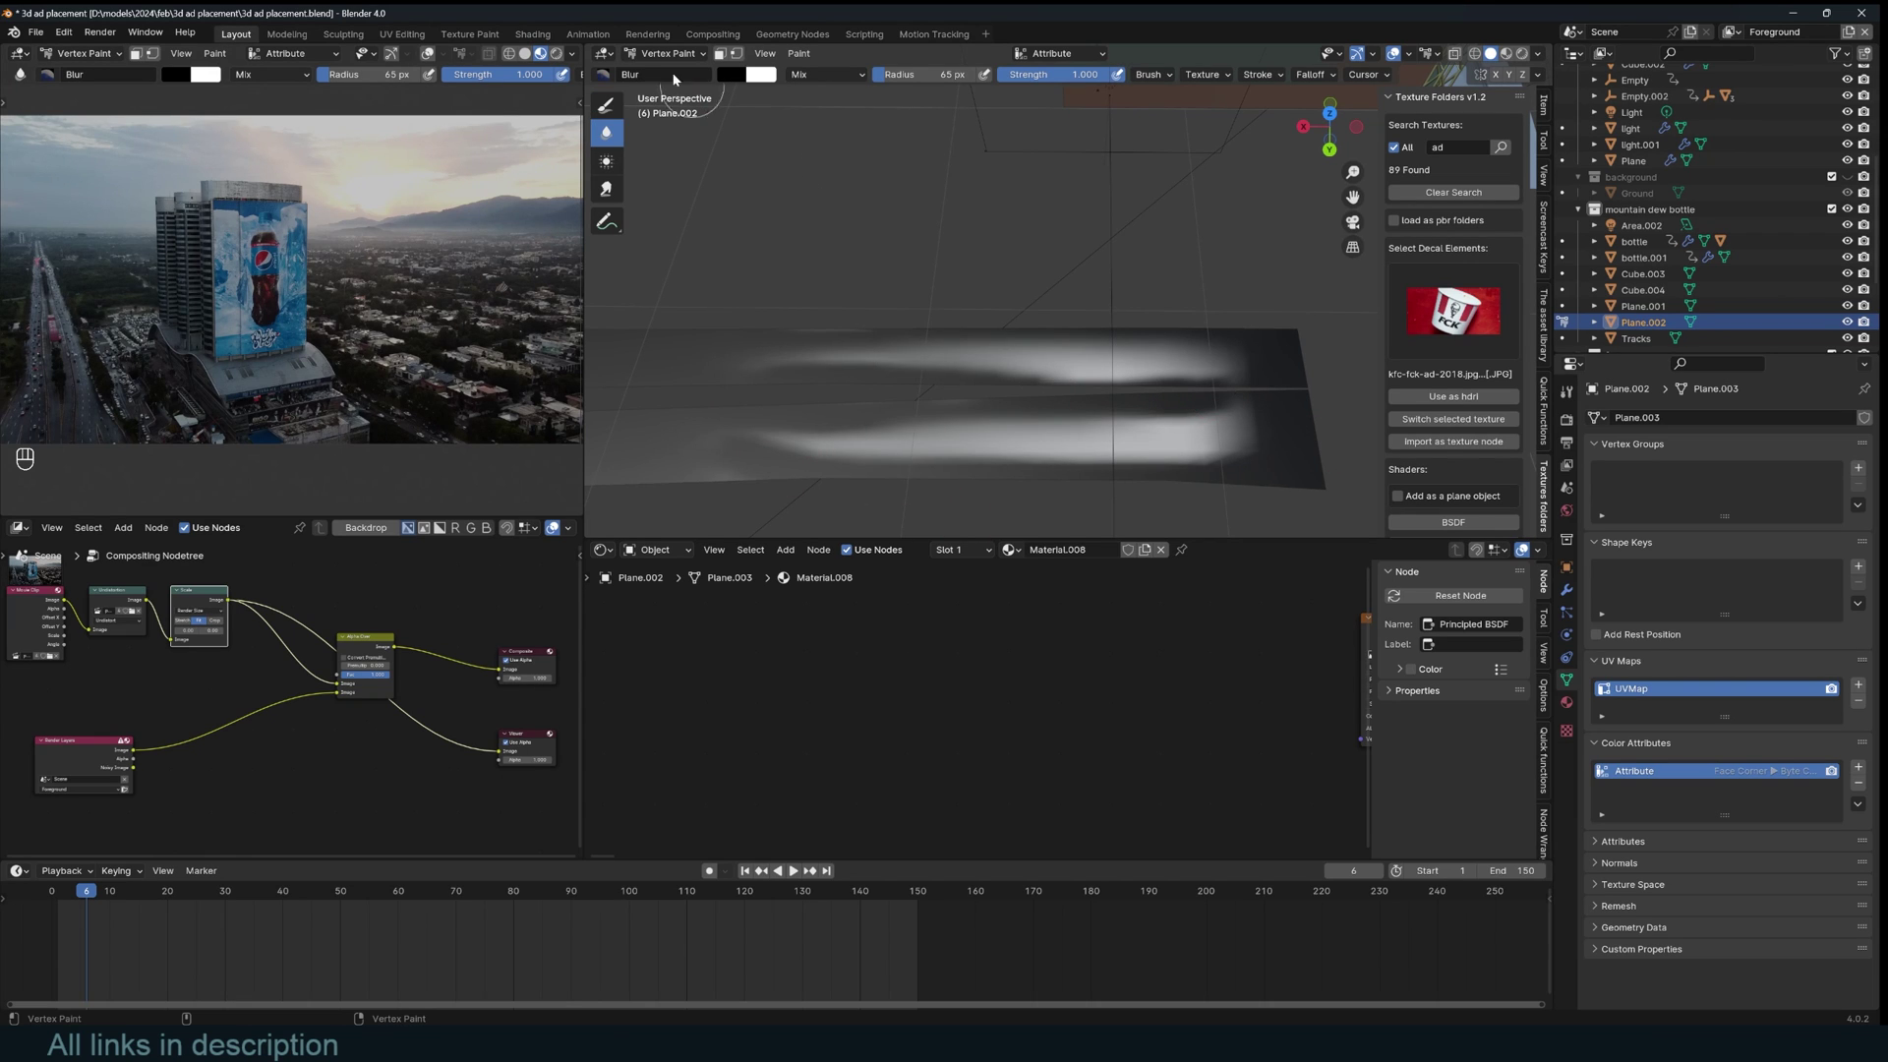
mouse_move(1266, 413)
left_mouse_down()
mouse_move(1273, 434)
mouse_move(1081, 454)
left_mouse_up()
left_click_drag(1271, 337, 1243, 358)
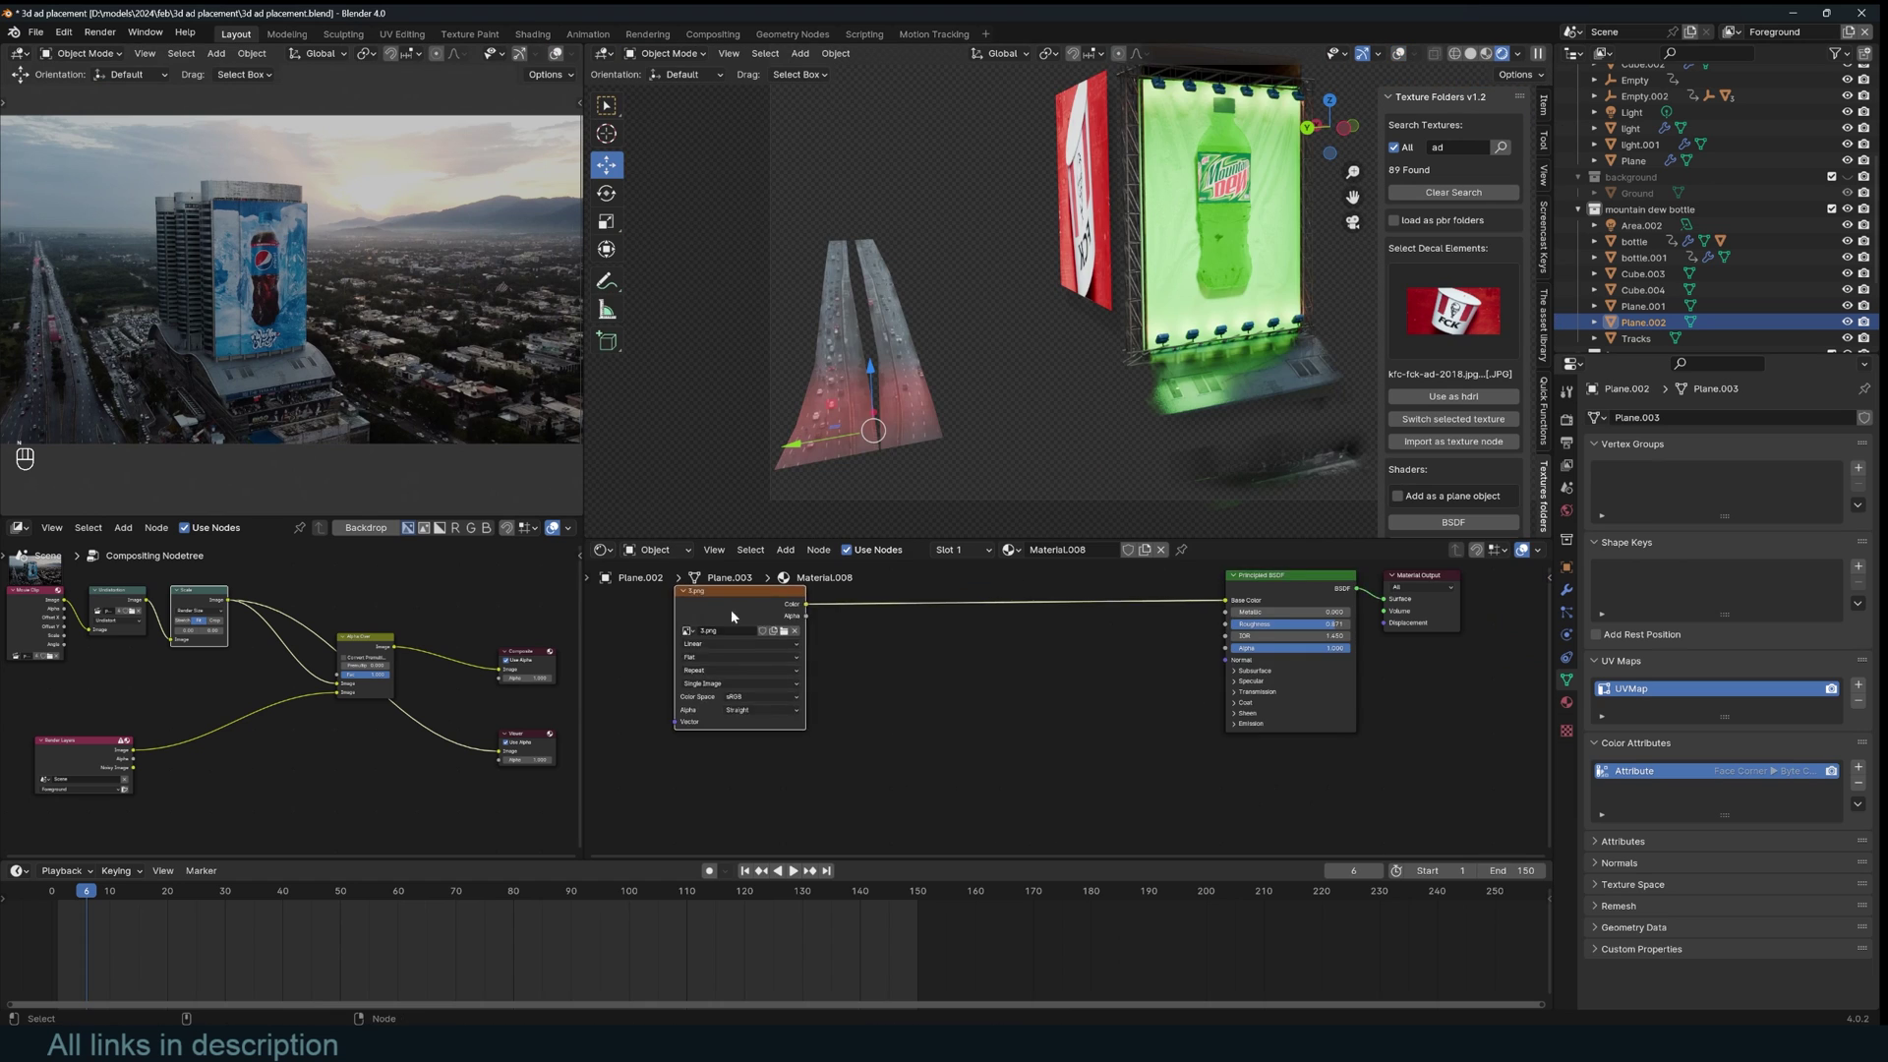
- Check the attributes available as shader input nodes and rename the road mesh's color attribute to c
key("shift+a")
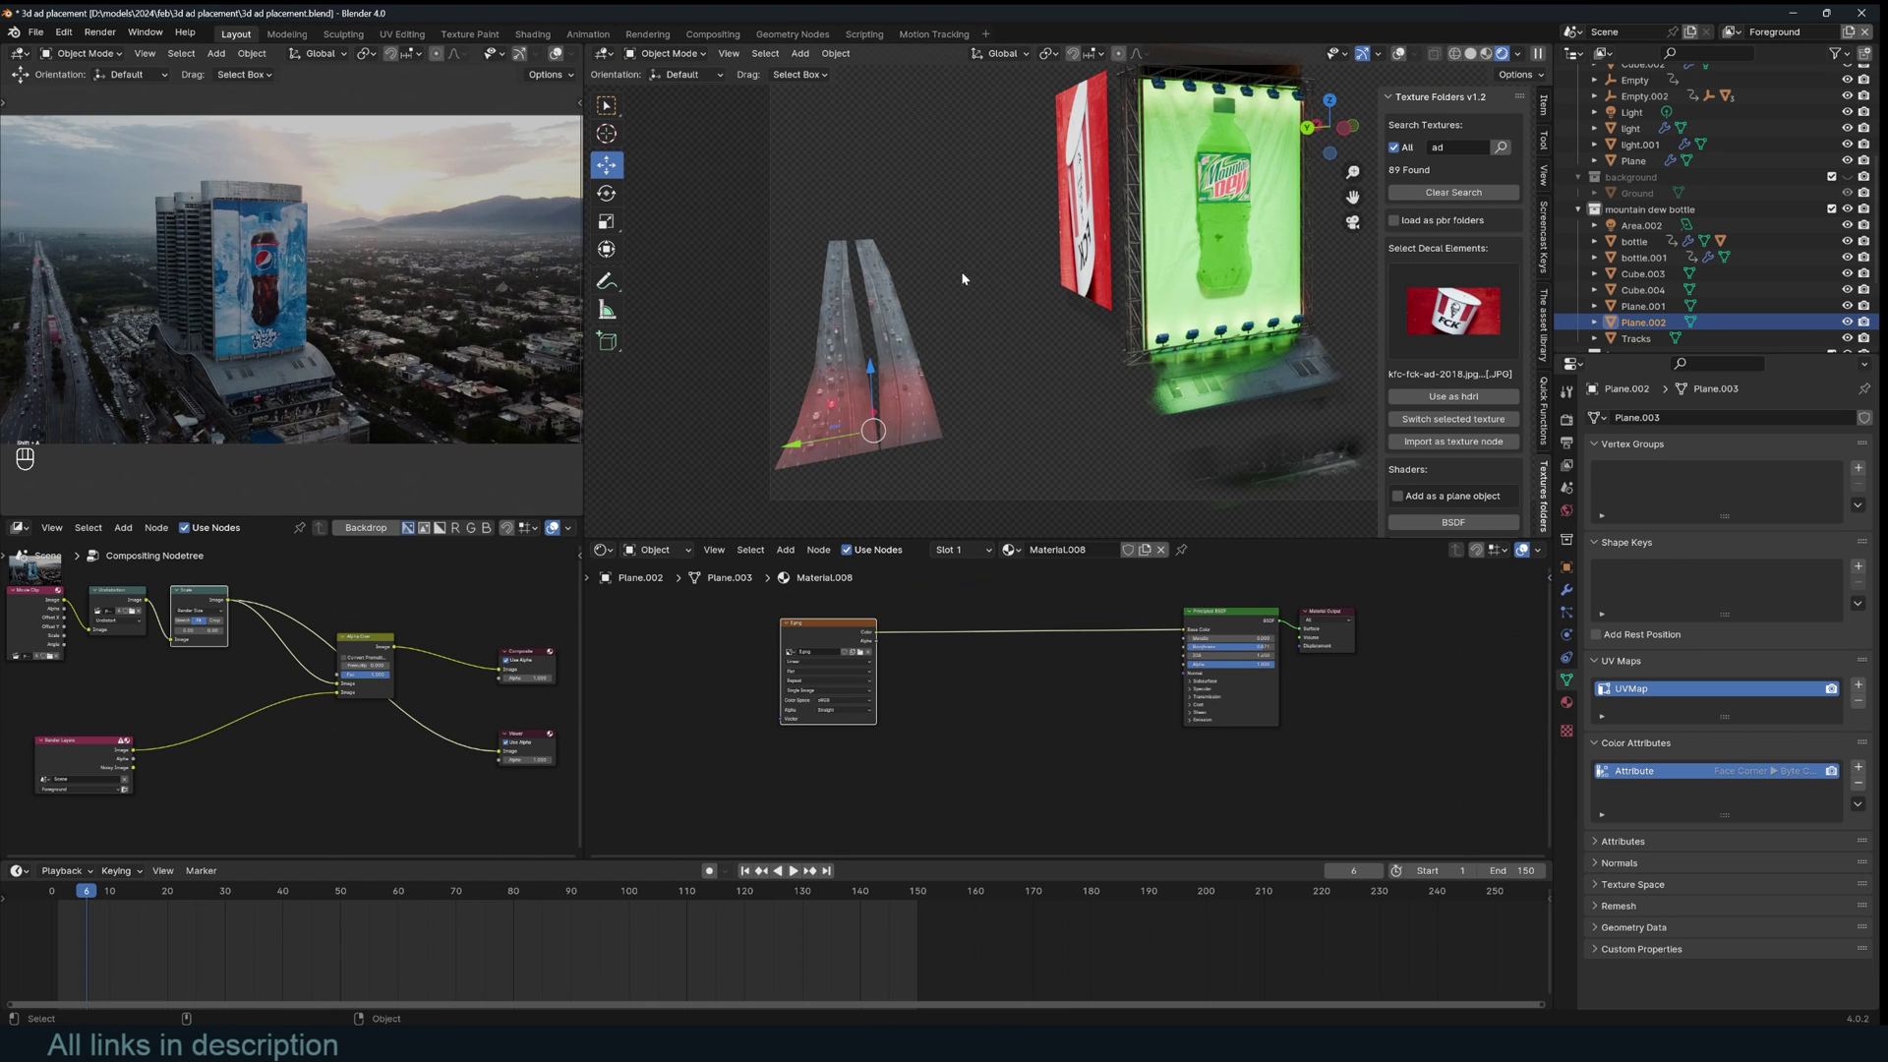
key("shift+a")
mouse_move(895, 691)
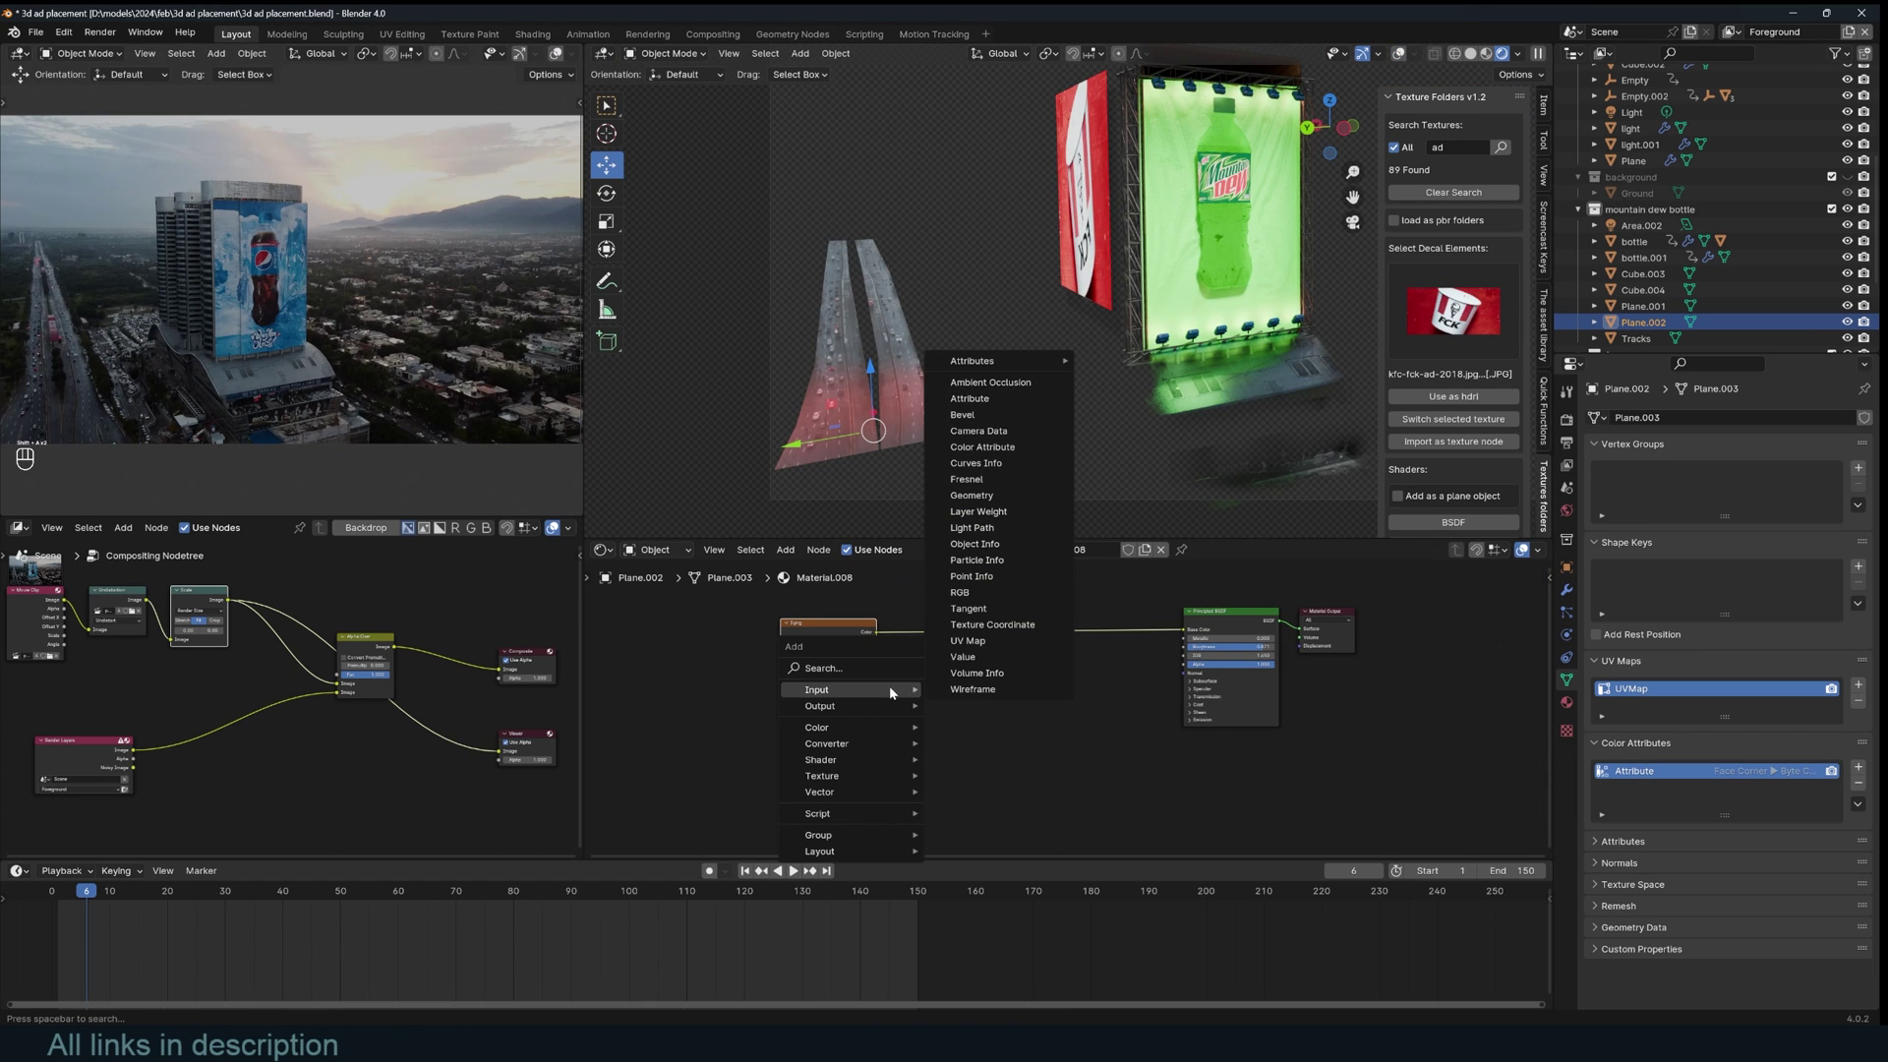
mouse_move(1050, 362)
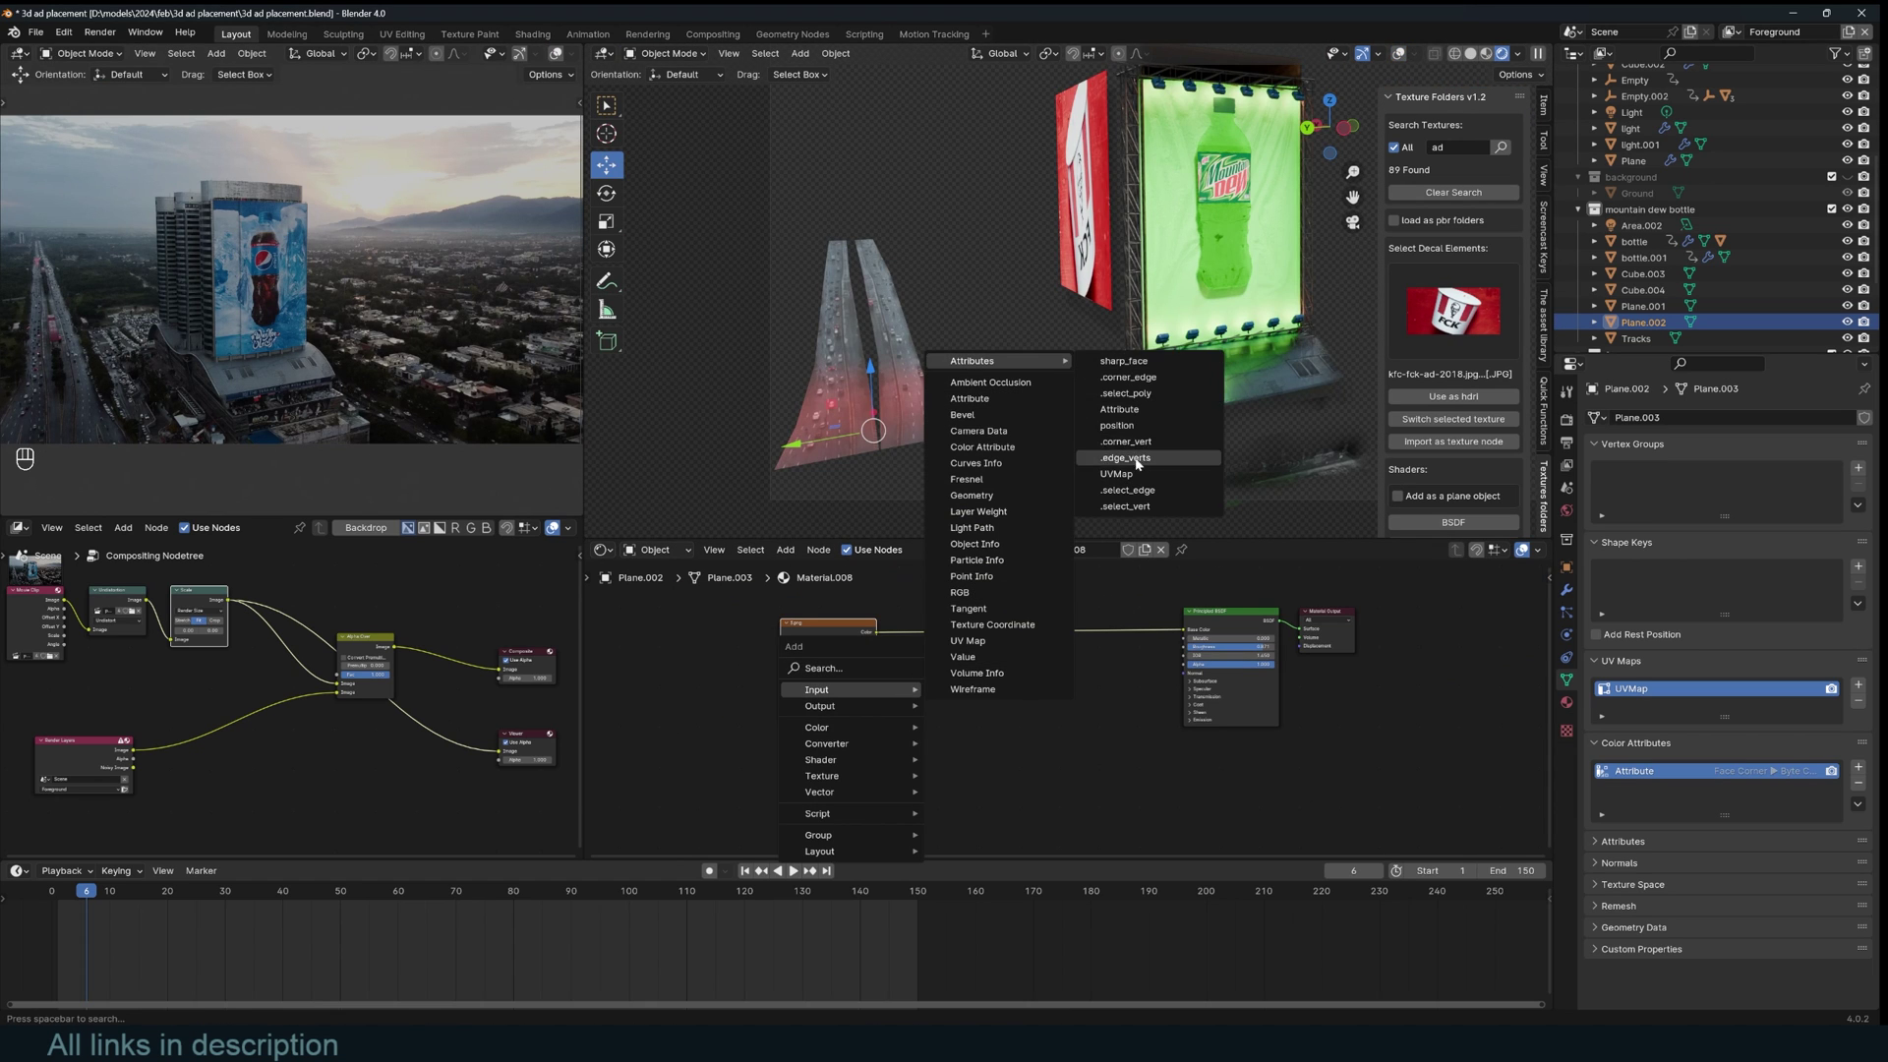
double_click(1642, 774)
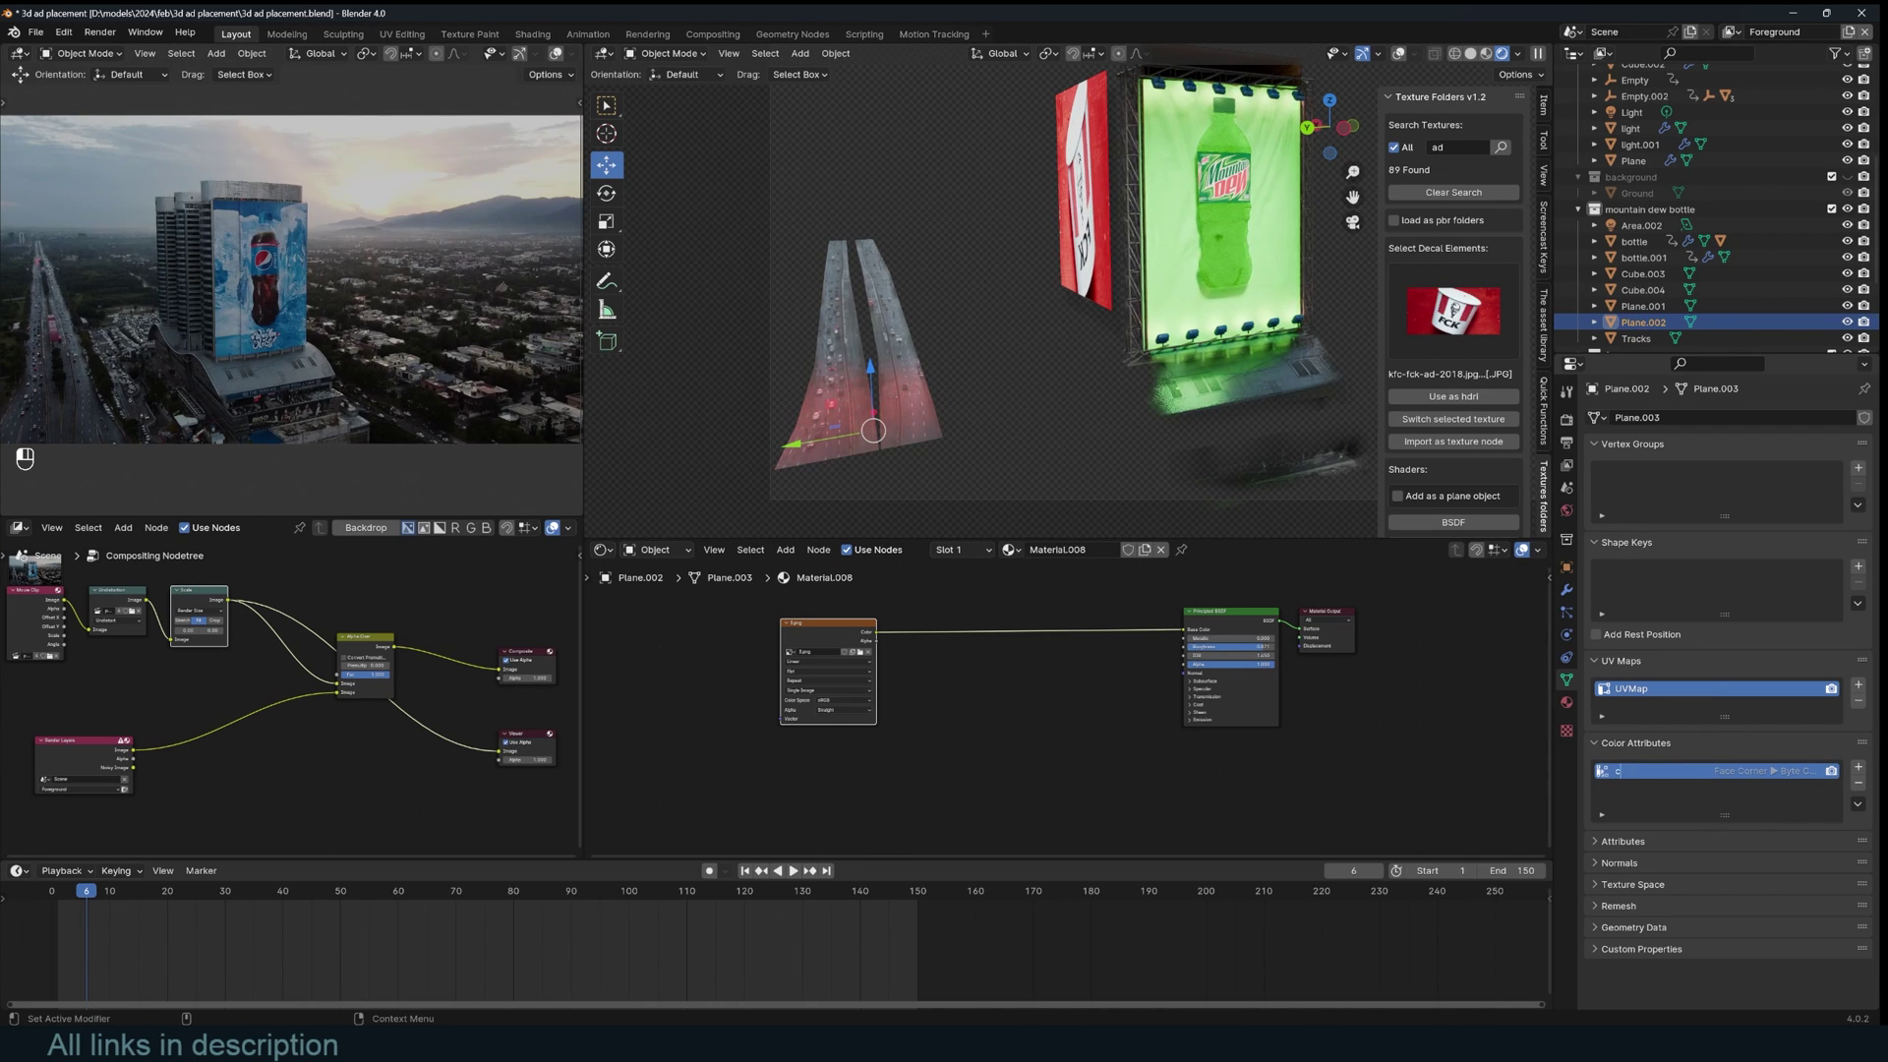
- Add an Attribute node reading c to the road material, preview it on the strips and place it under the image texture
key("shift+a")
mouse_move(935, 730)
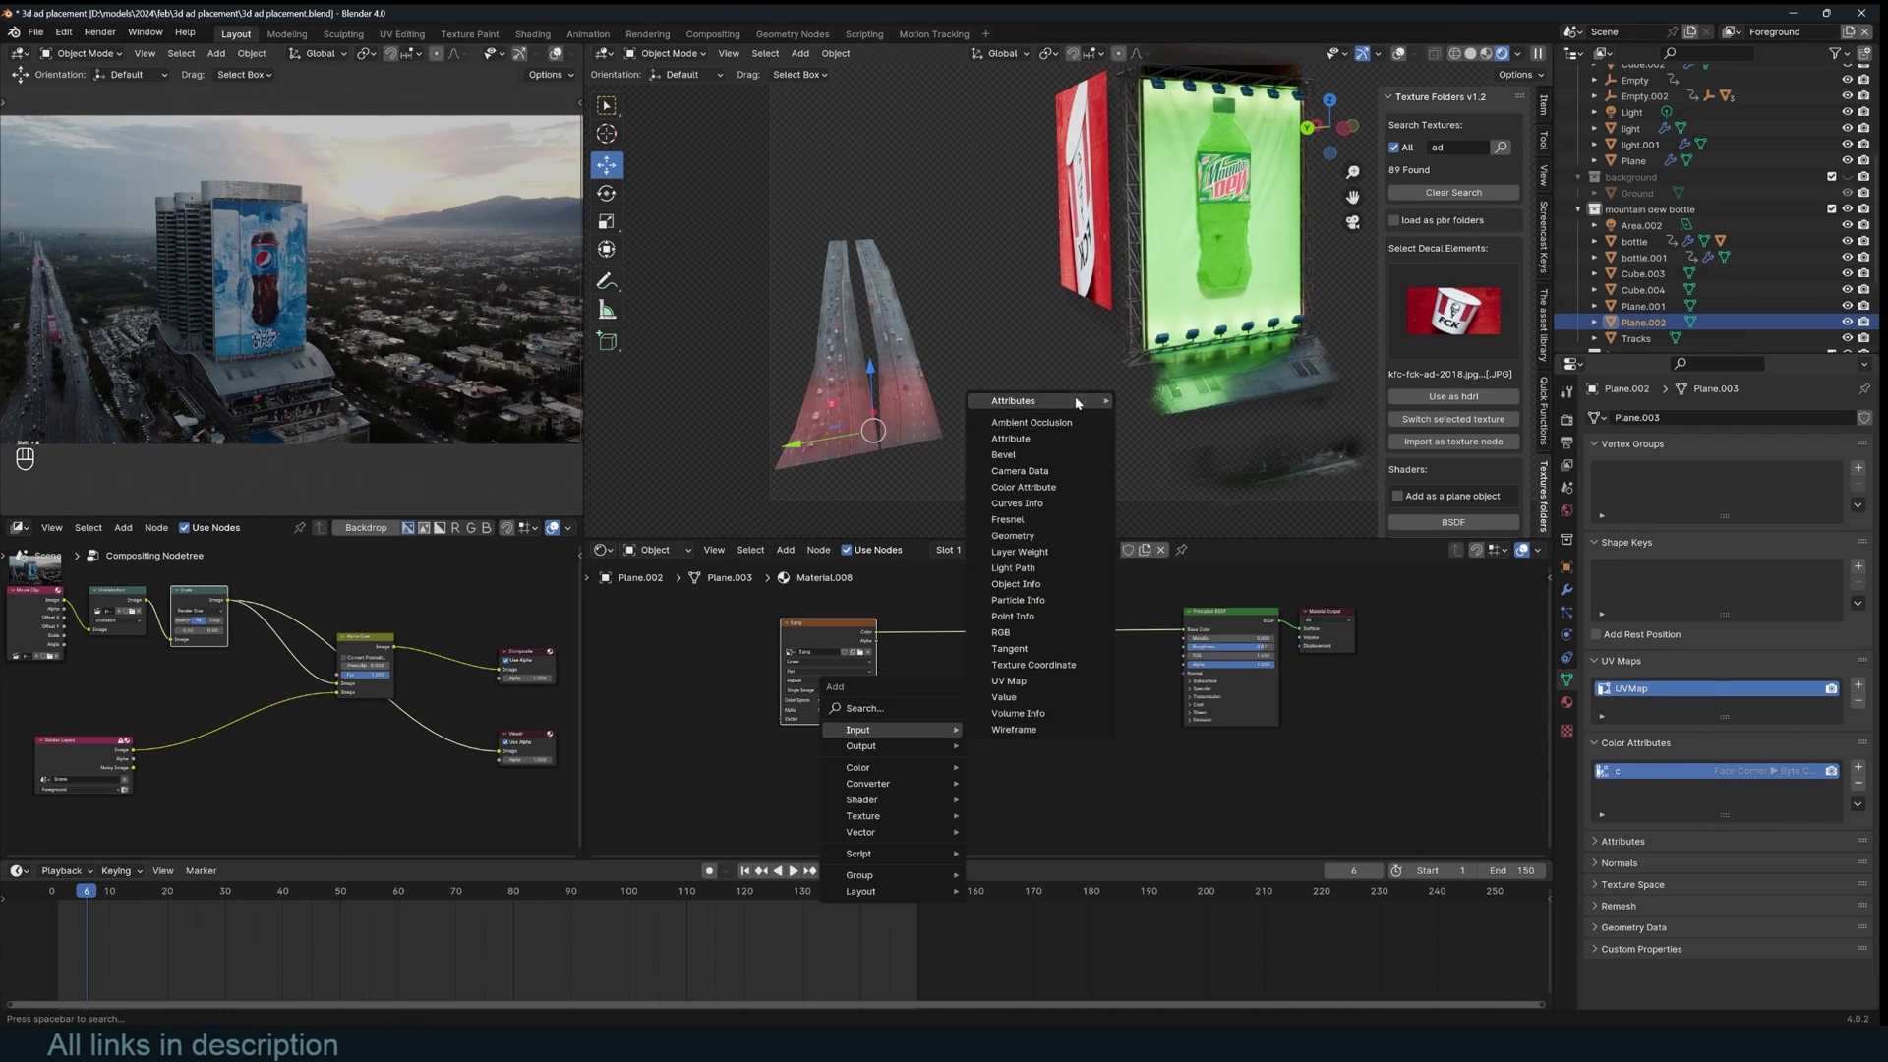
left_click(1013, 439)
left_click(858, 738)
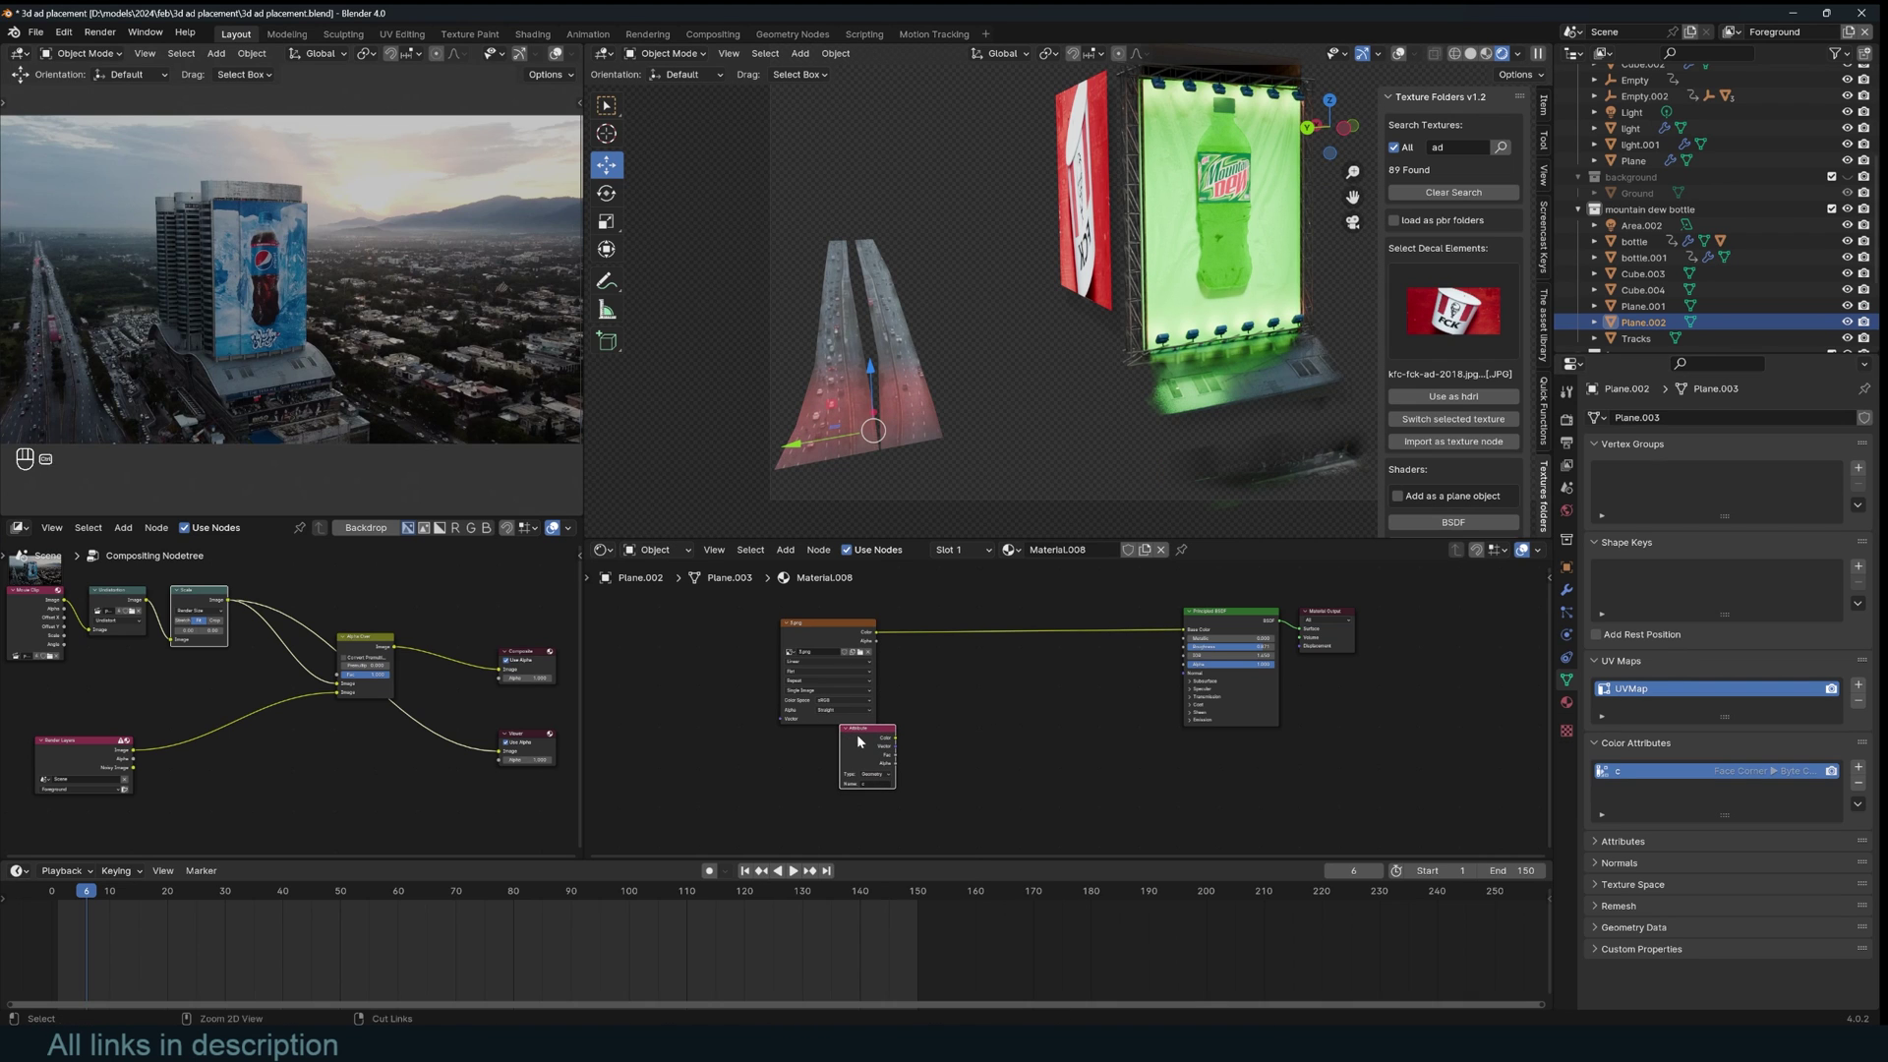
left_click(859, 737, "ctrl+shift")
left_click_drag(866, 739, 825, 745)
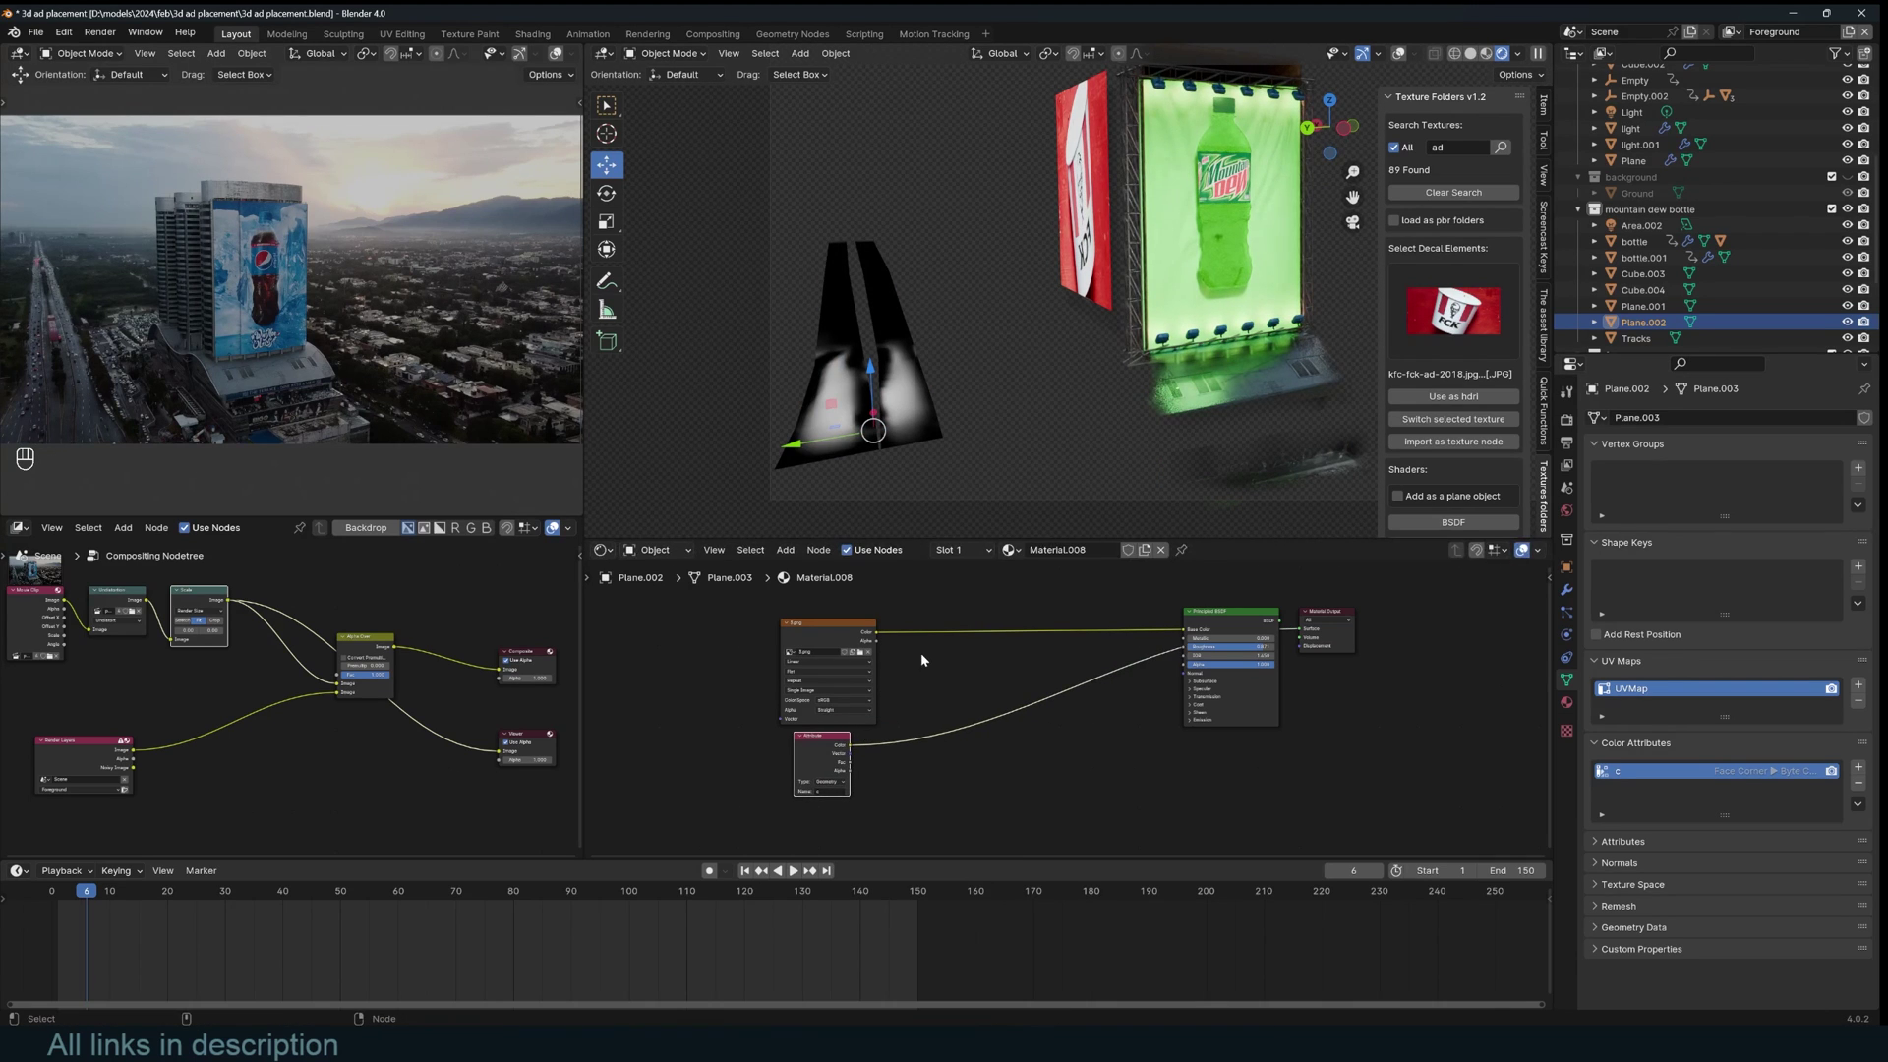
- Connect the Attribute node's Color to the Principled BSDF's Alpha and restore the BSDF as the material's surface output
scroll(899, 704, "up", 1)
scroll(959, 675, "up", 3)
middle_click_drag(899, 704, 981, 710)
scroll(1018, 666, "down", 3)
left_click_drag(858, 763, 1222, 676)
left_click(1280, 629, "ctrl+shift")
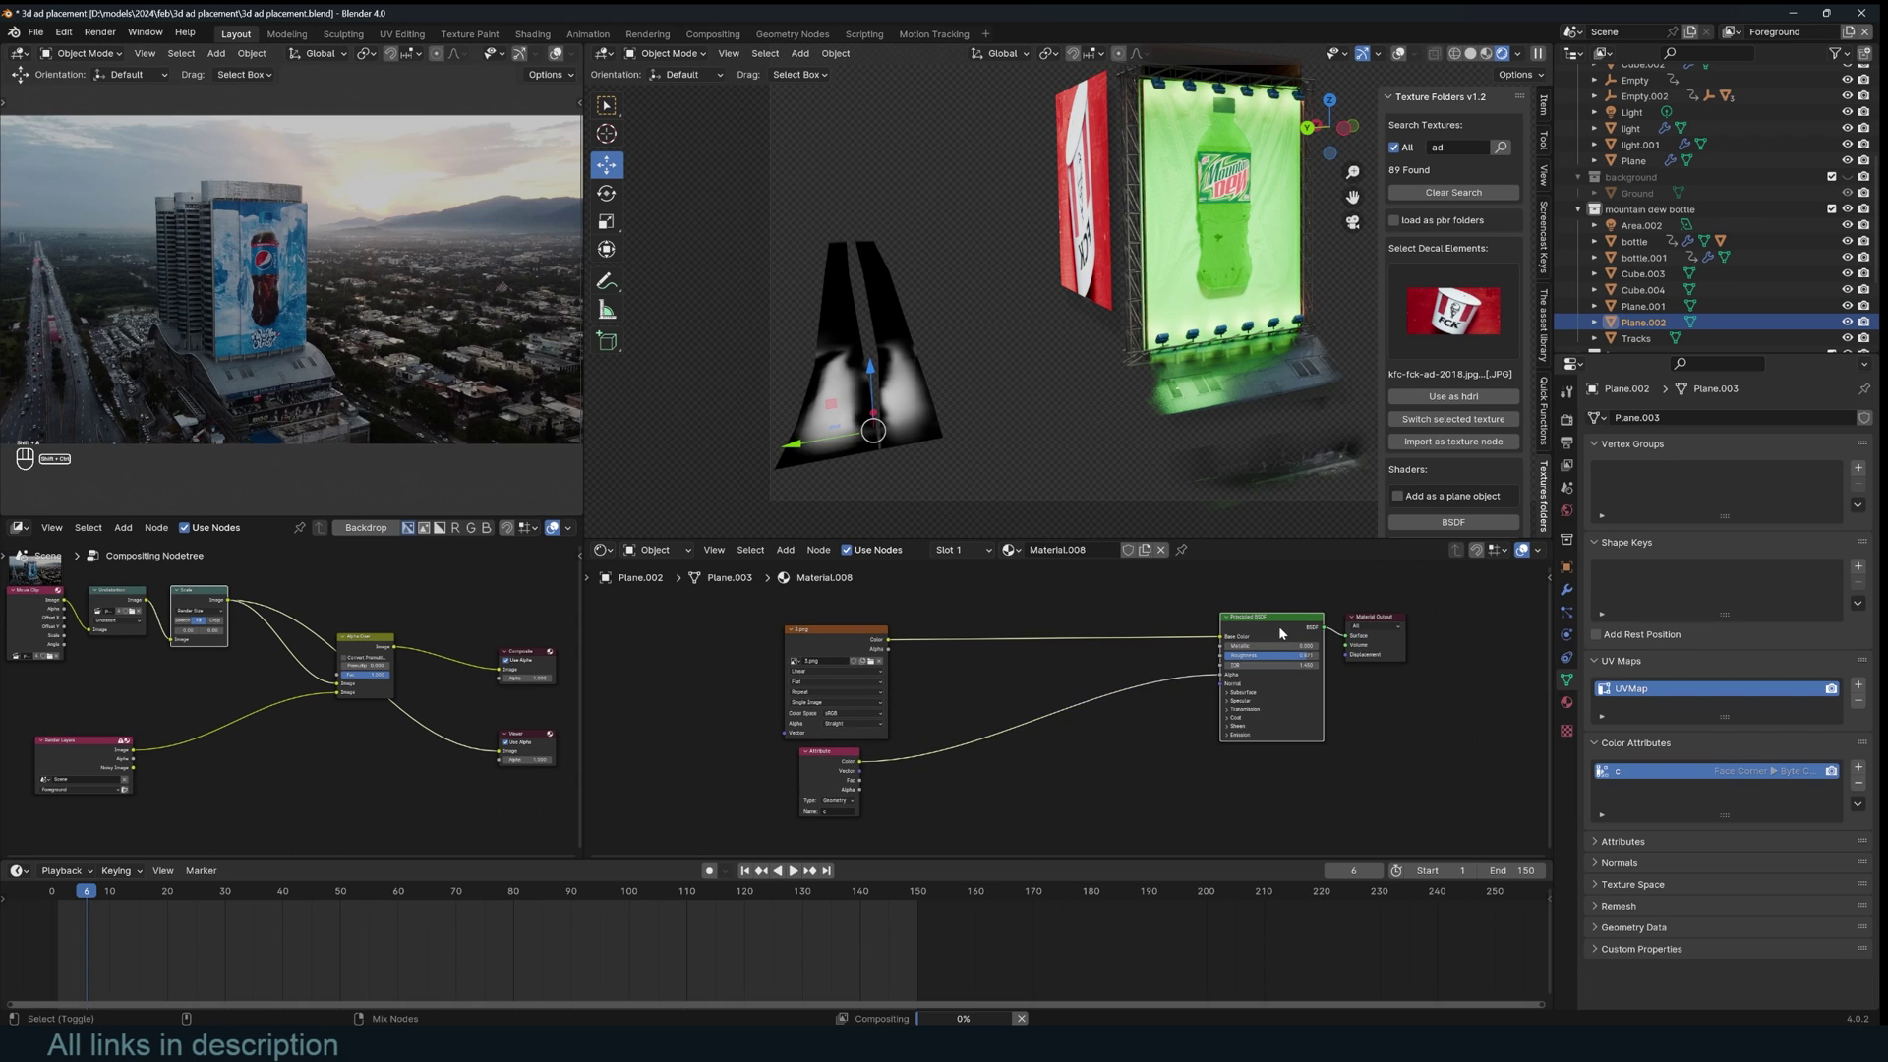
left_click(883, 403)
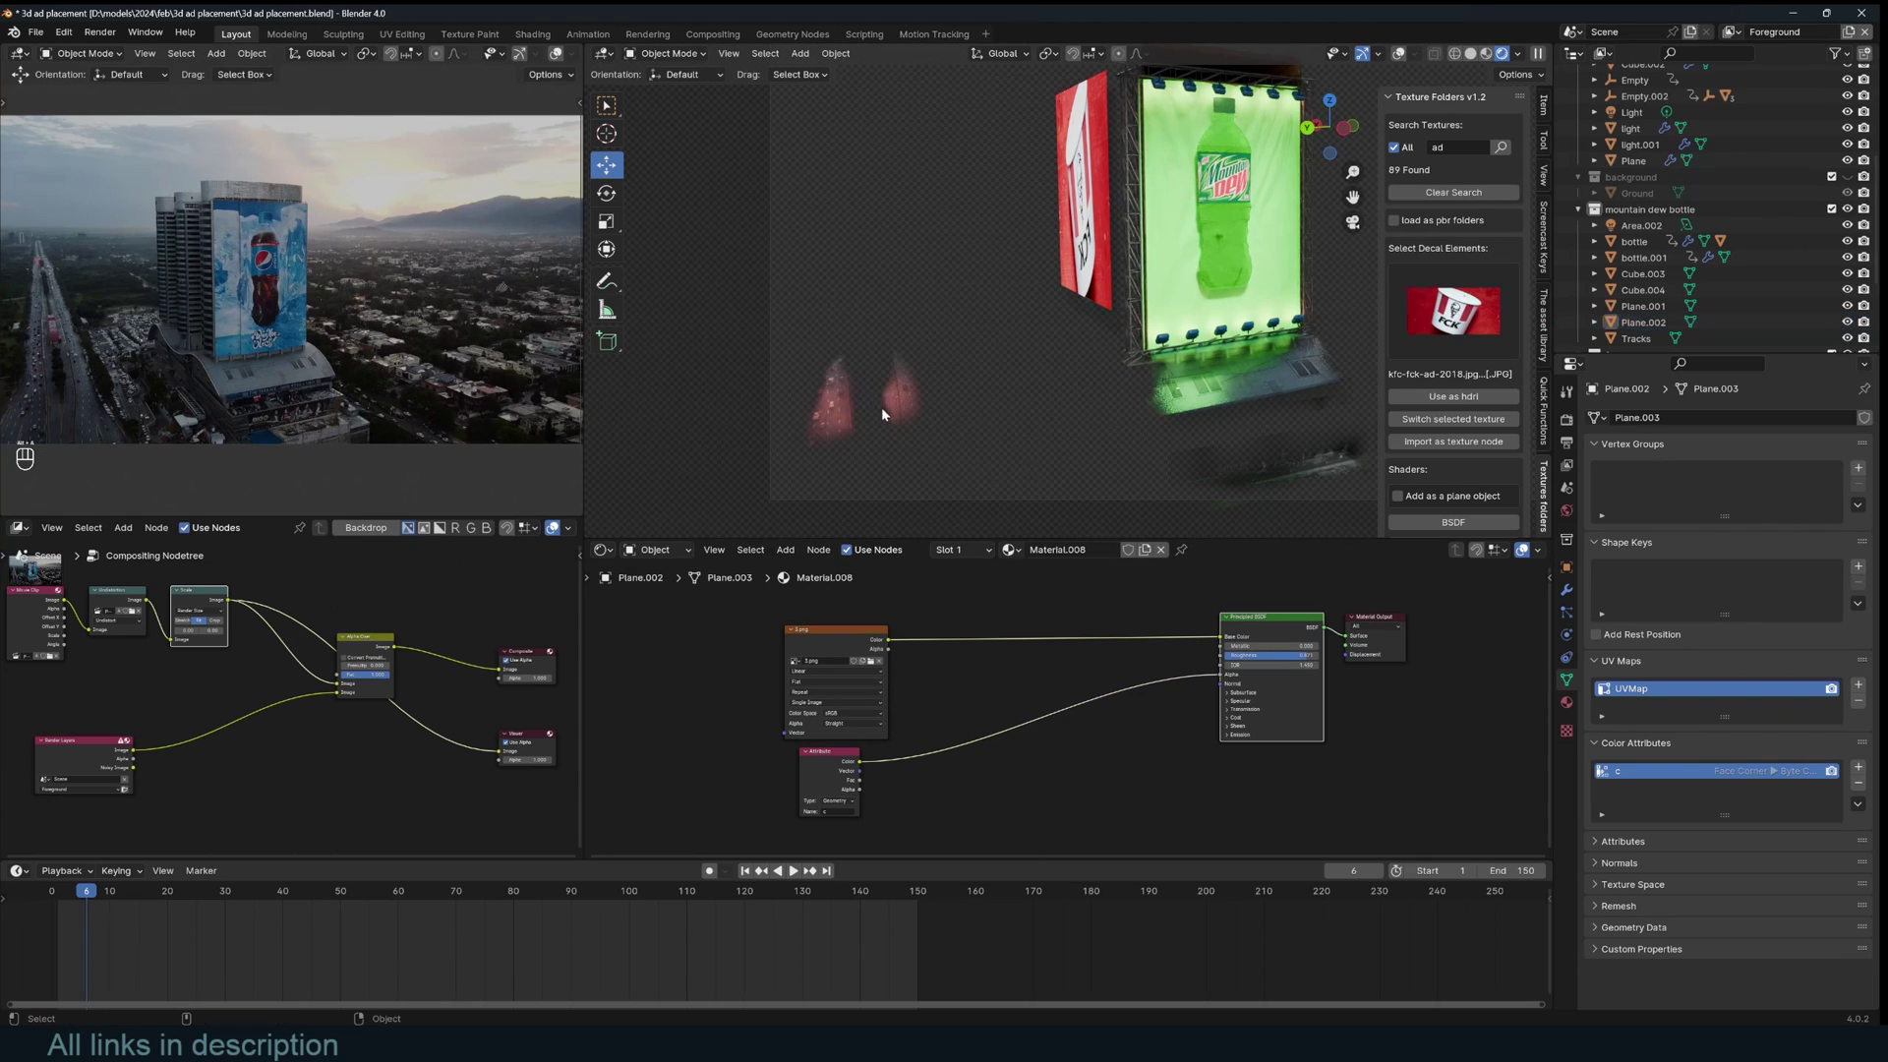
- Try an RGB Curves node between the road's attribute color and the Alpha input, reshaping its curve while checking the mask against the footage
scroll(983, 708, "up", 2)
key("shift+a")
type("f")
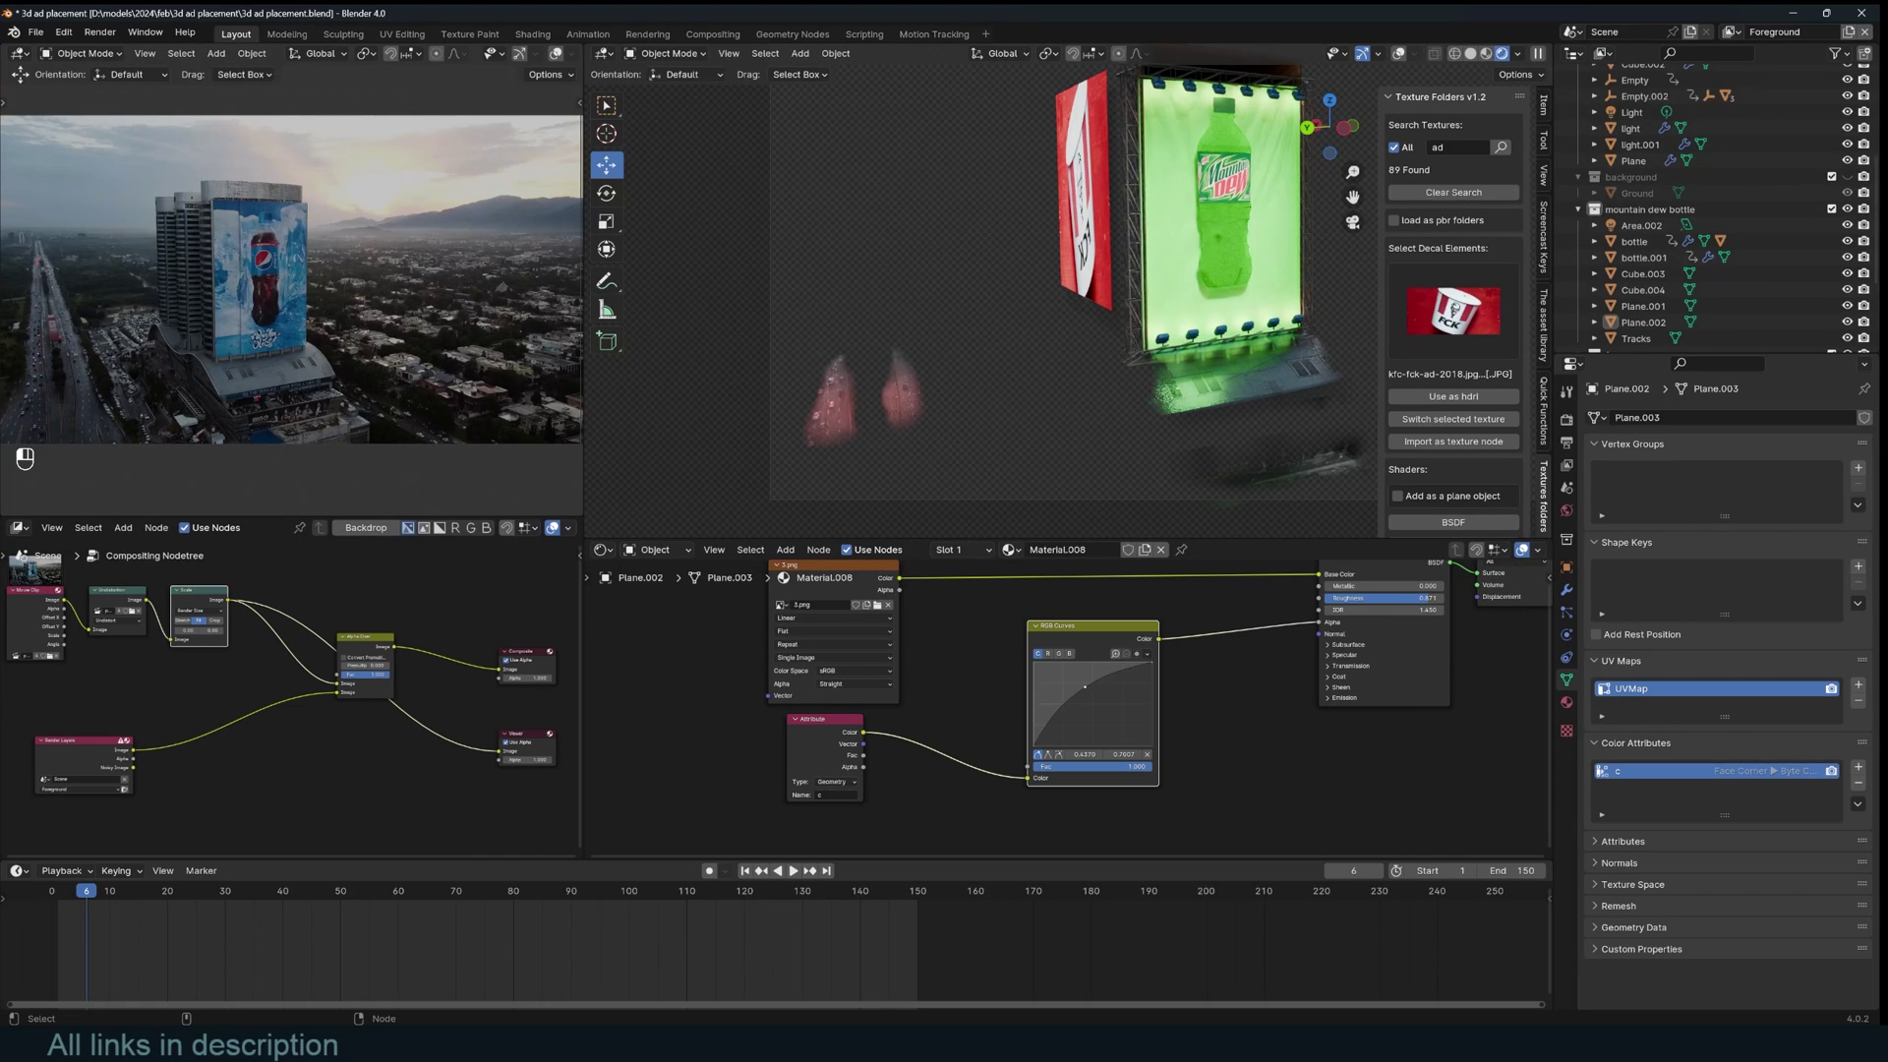
mouse_move(1092, 704)
left_mouse_down()
mouse_move(1083, 688)
mouse_move(1118, 722)
mouse_move(1069, 700)
left_mouse_up()
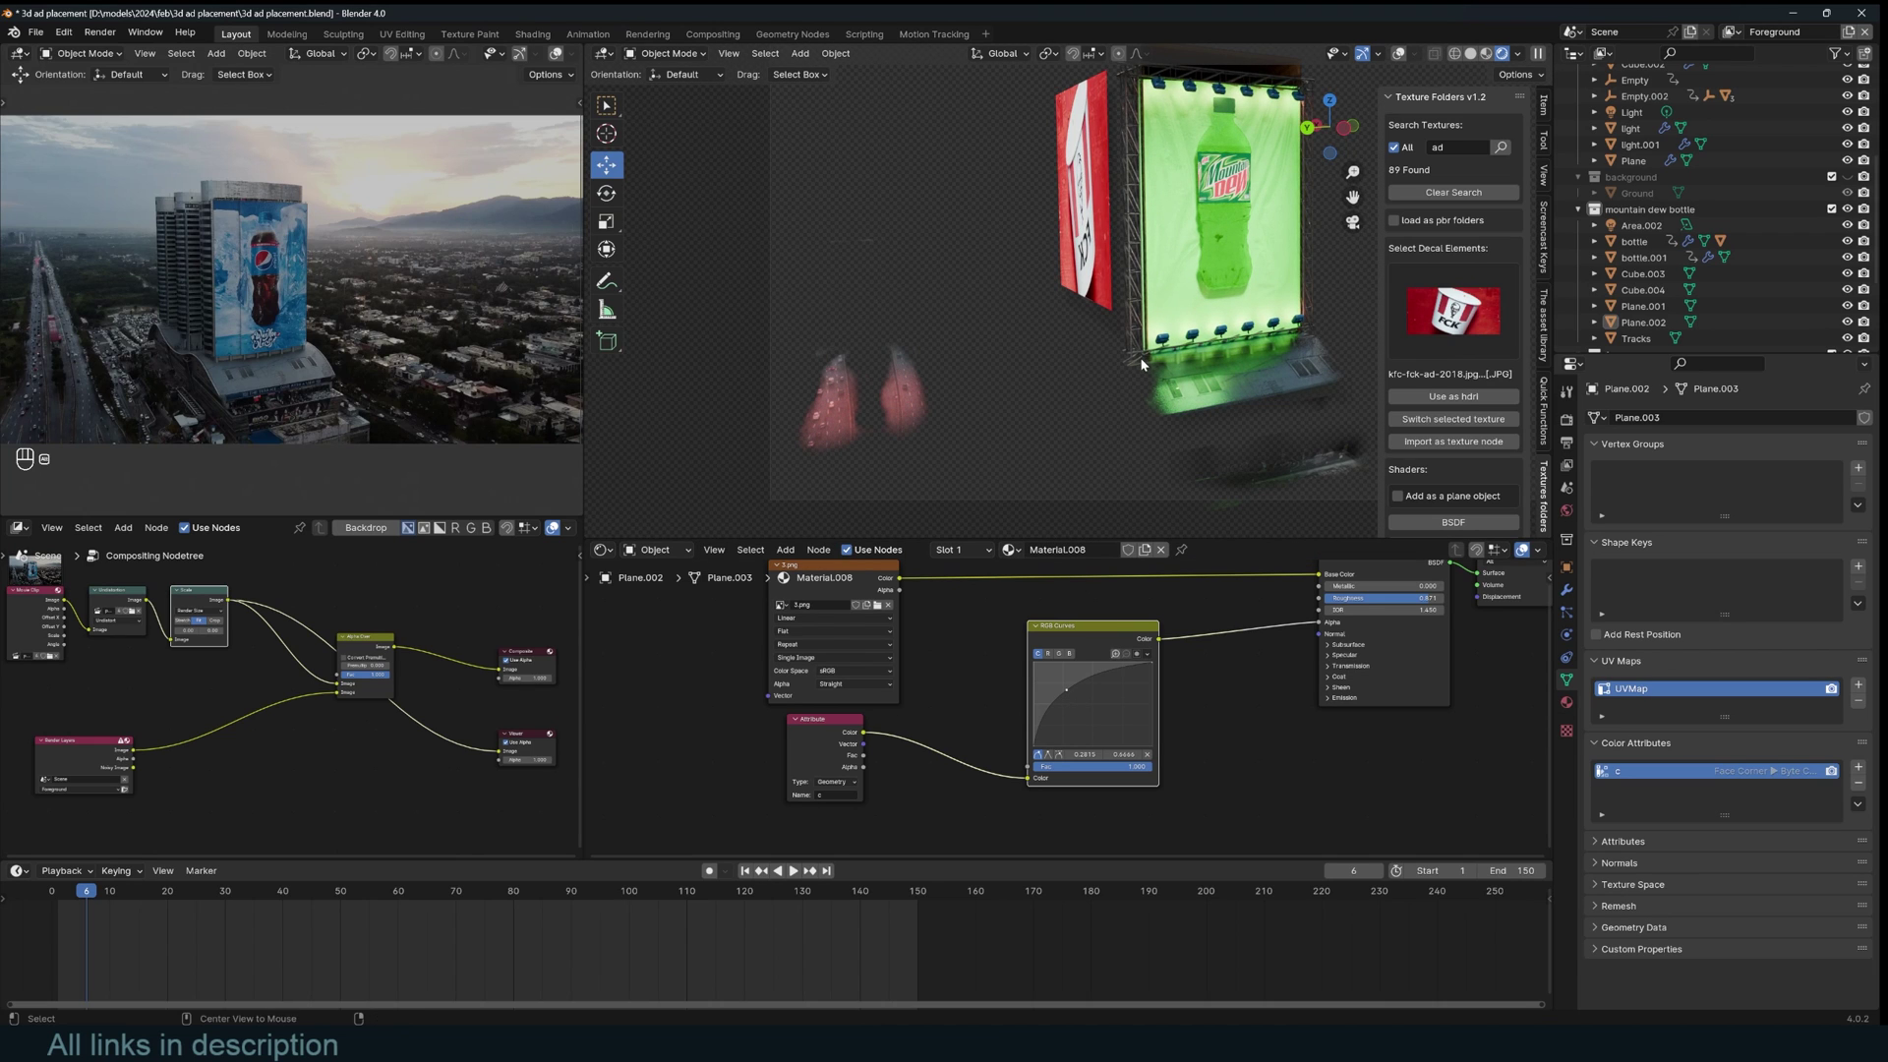
key("alt+h")
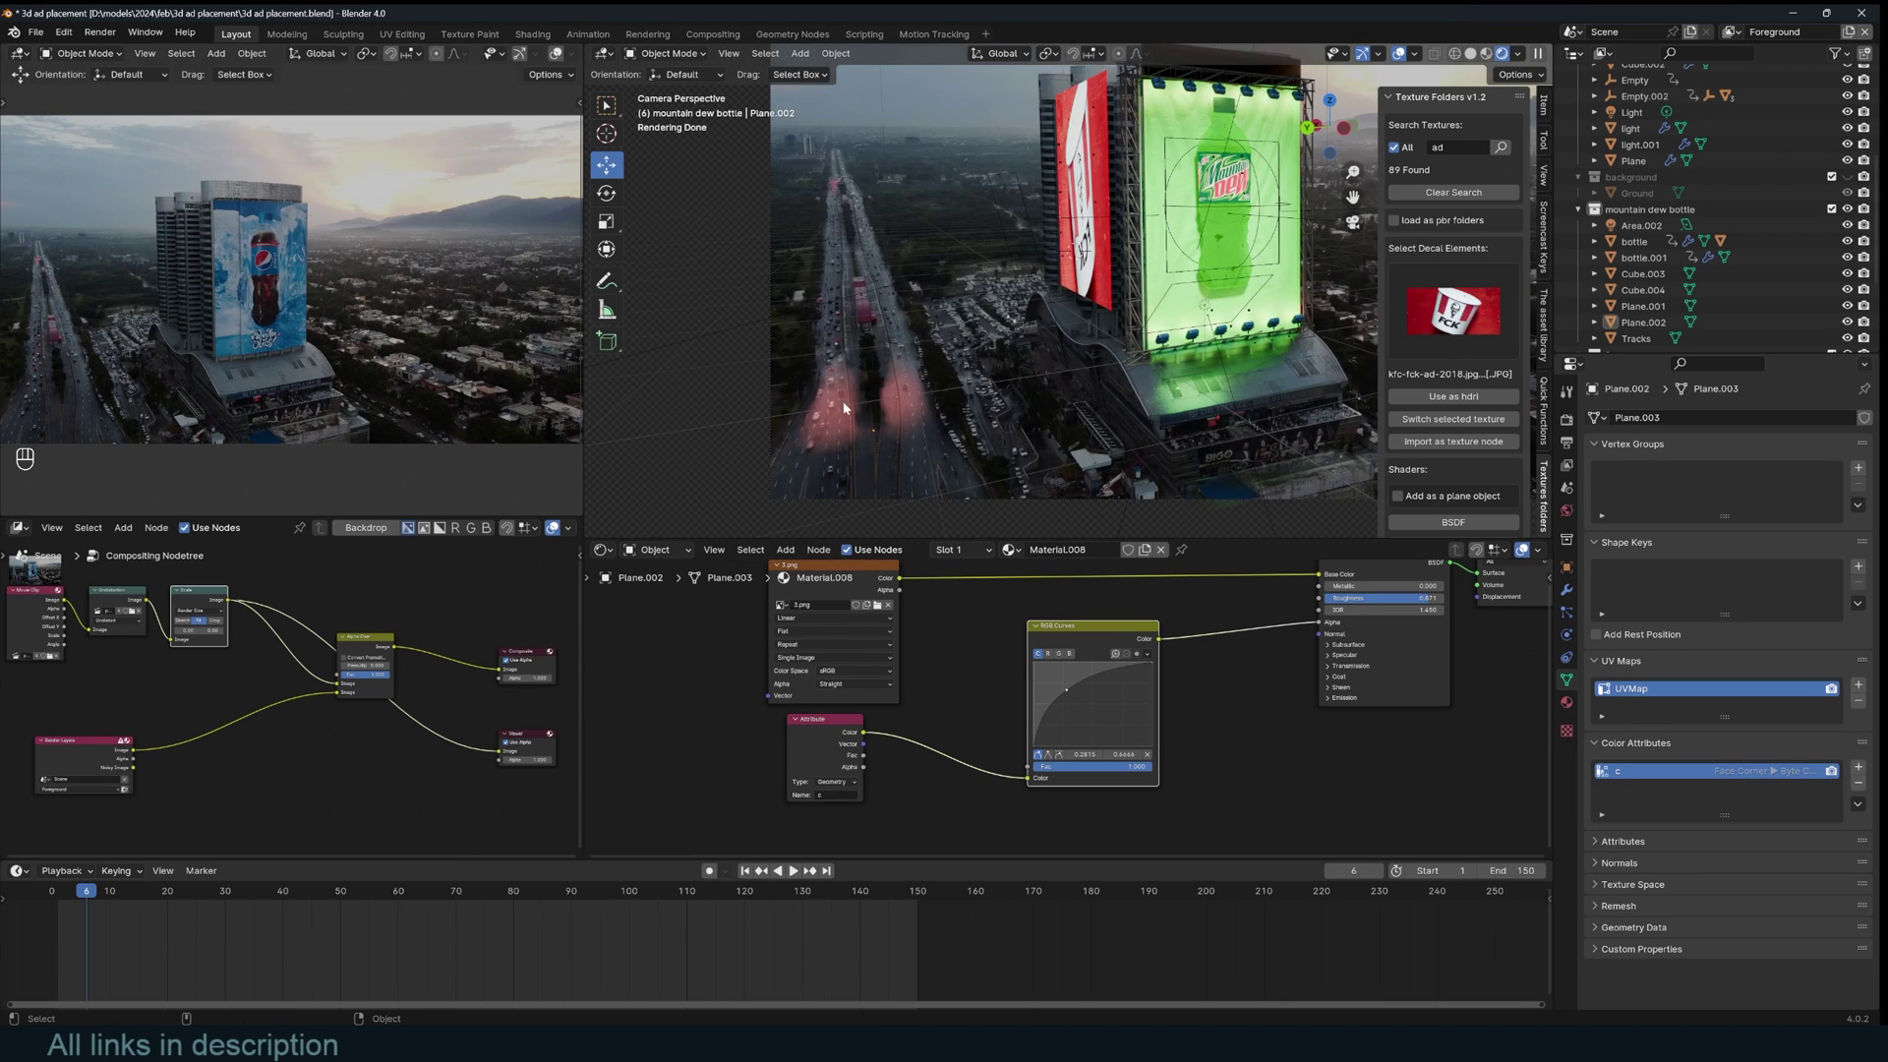
middle_click_drag(1140, 669, 963, 694)
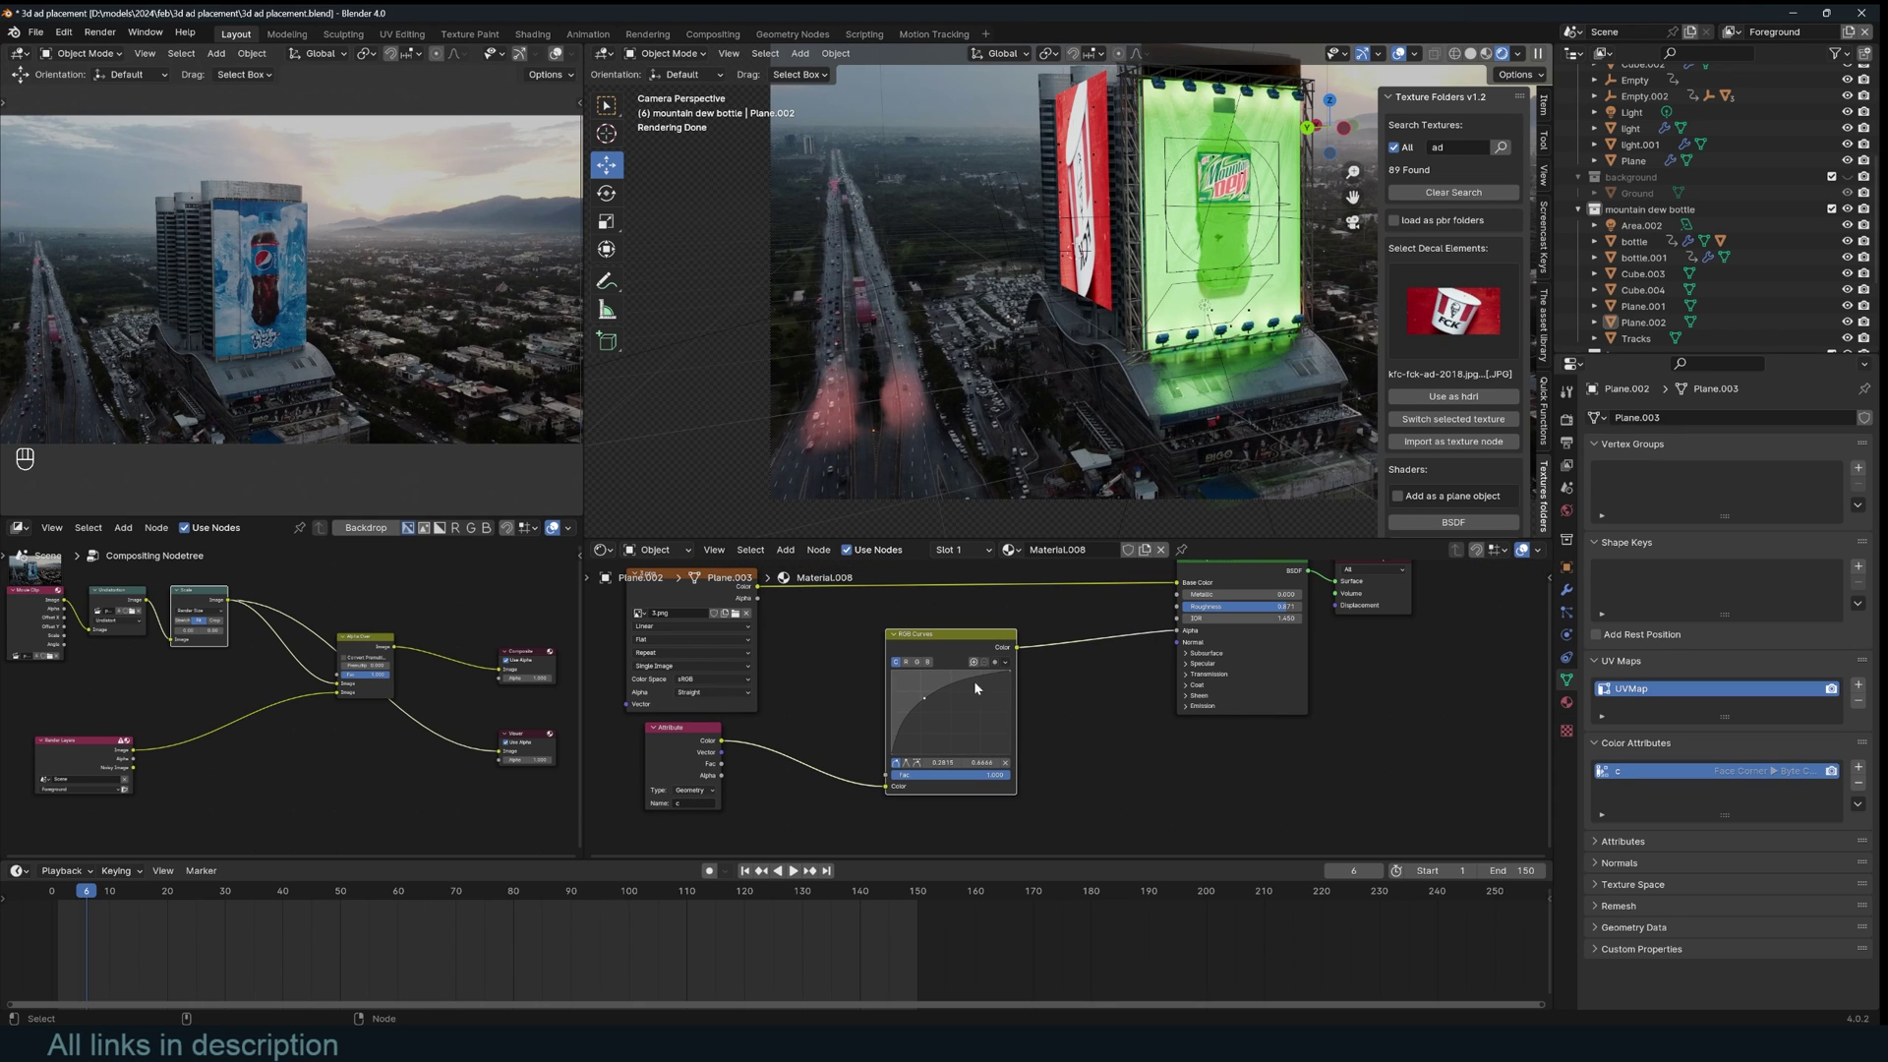
left_click_drag(921, 701, 938, 711)
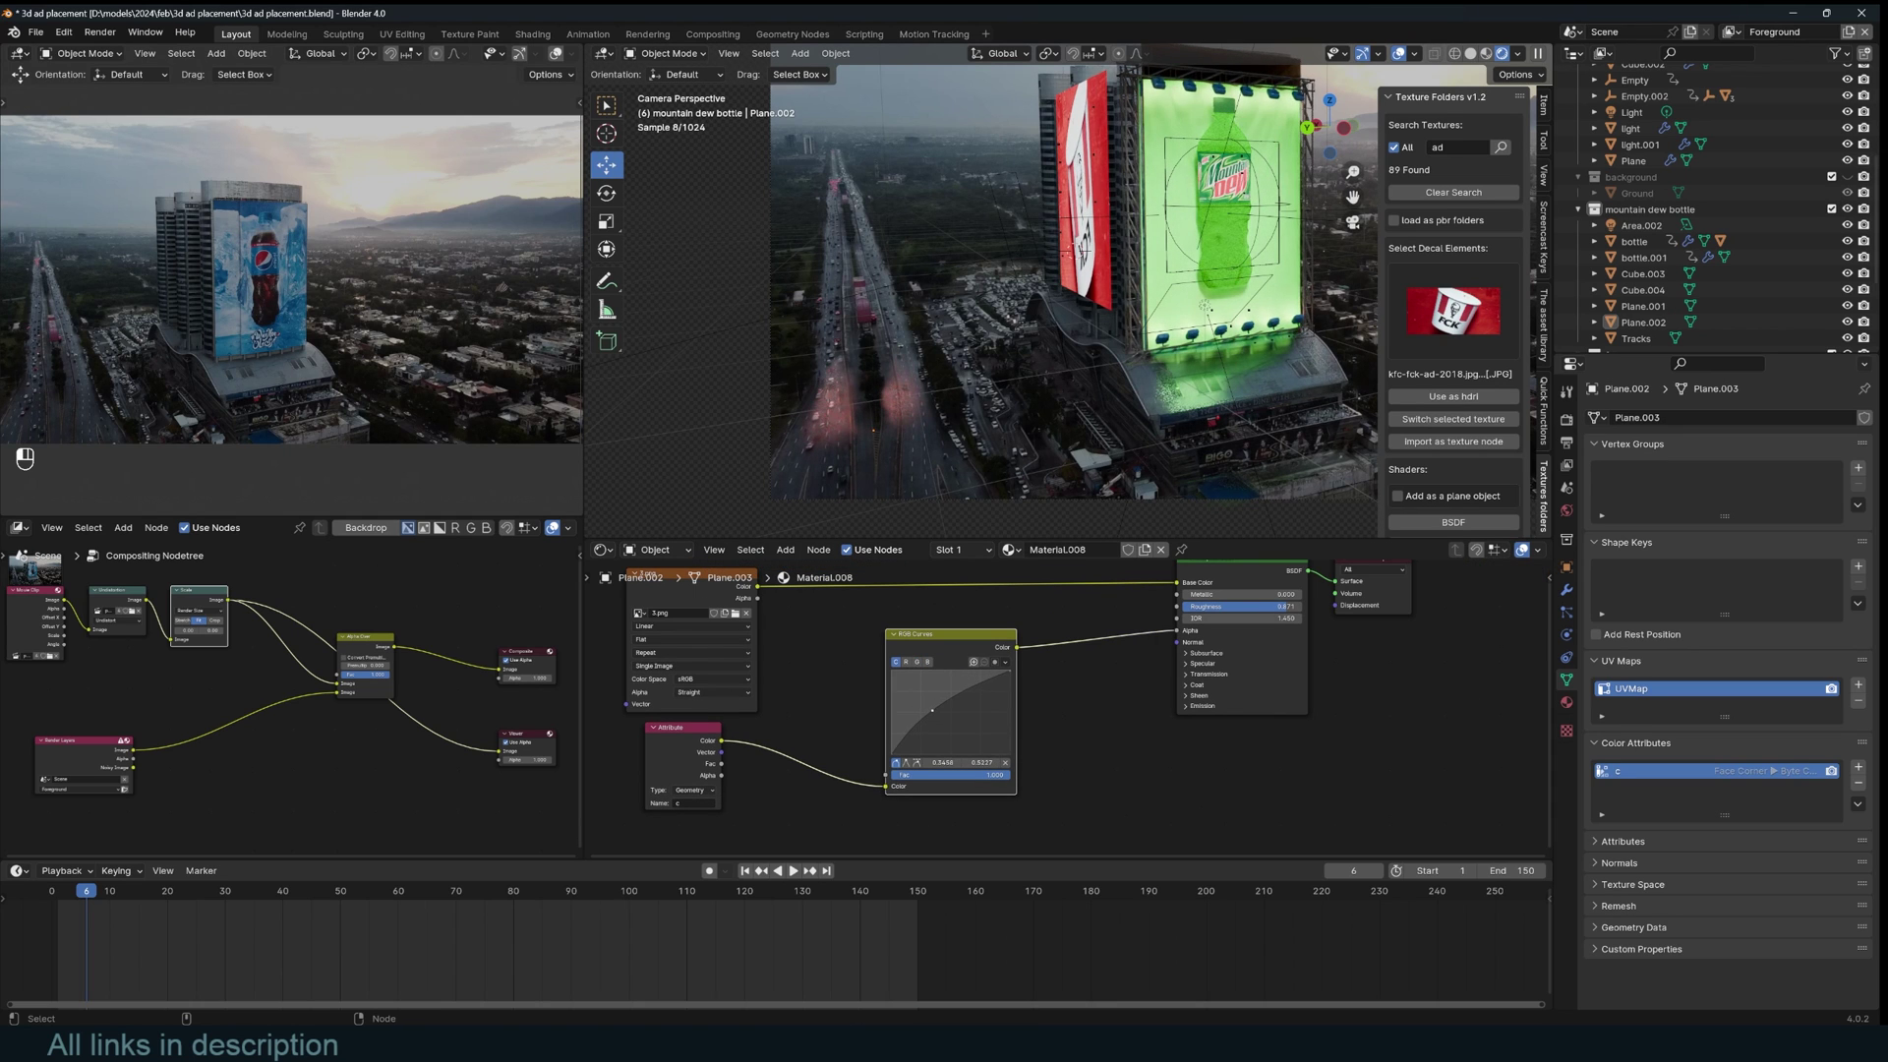
left_click_drag(948, 638, 885, 662)
key("shift+a")
left_click(1048, 611)
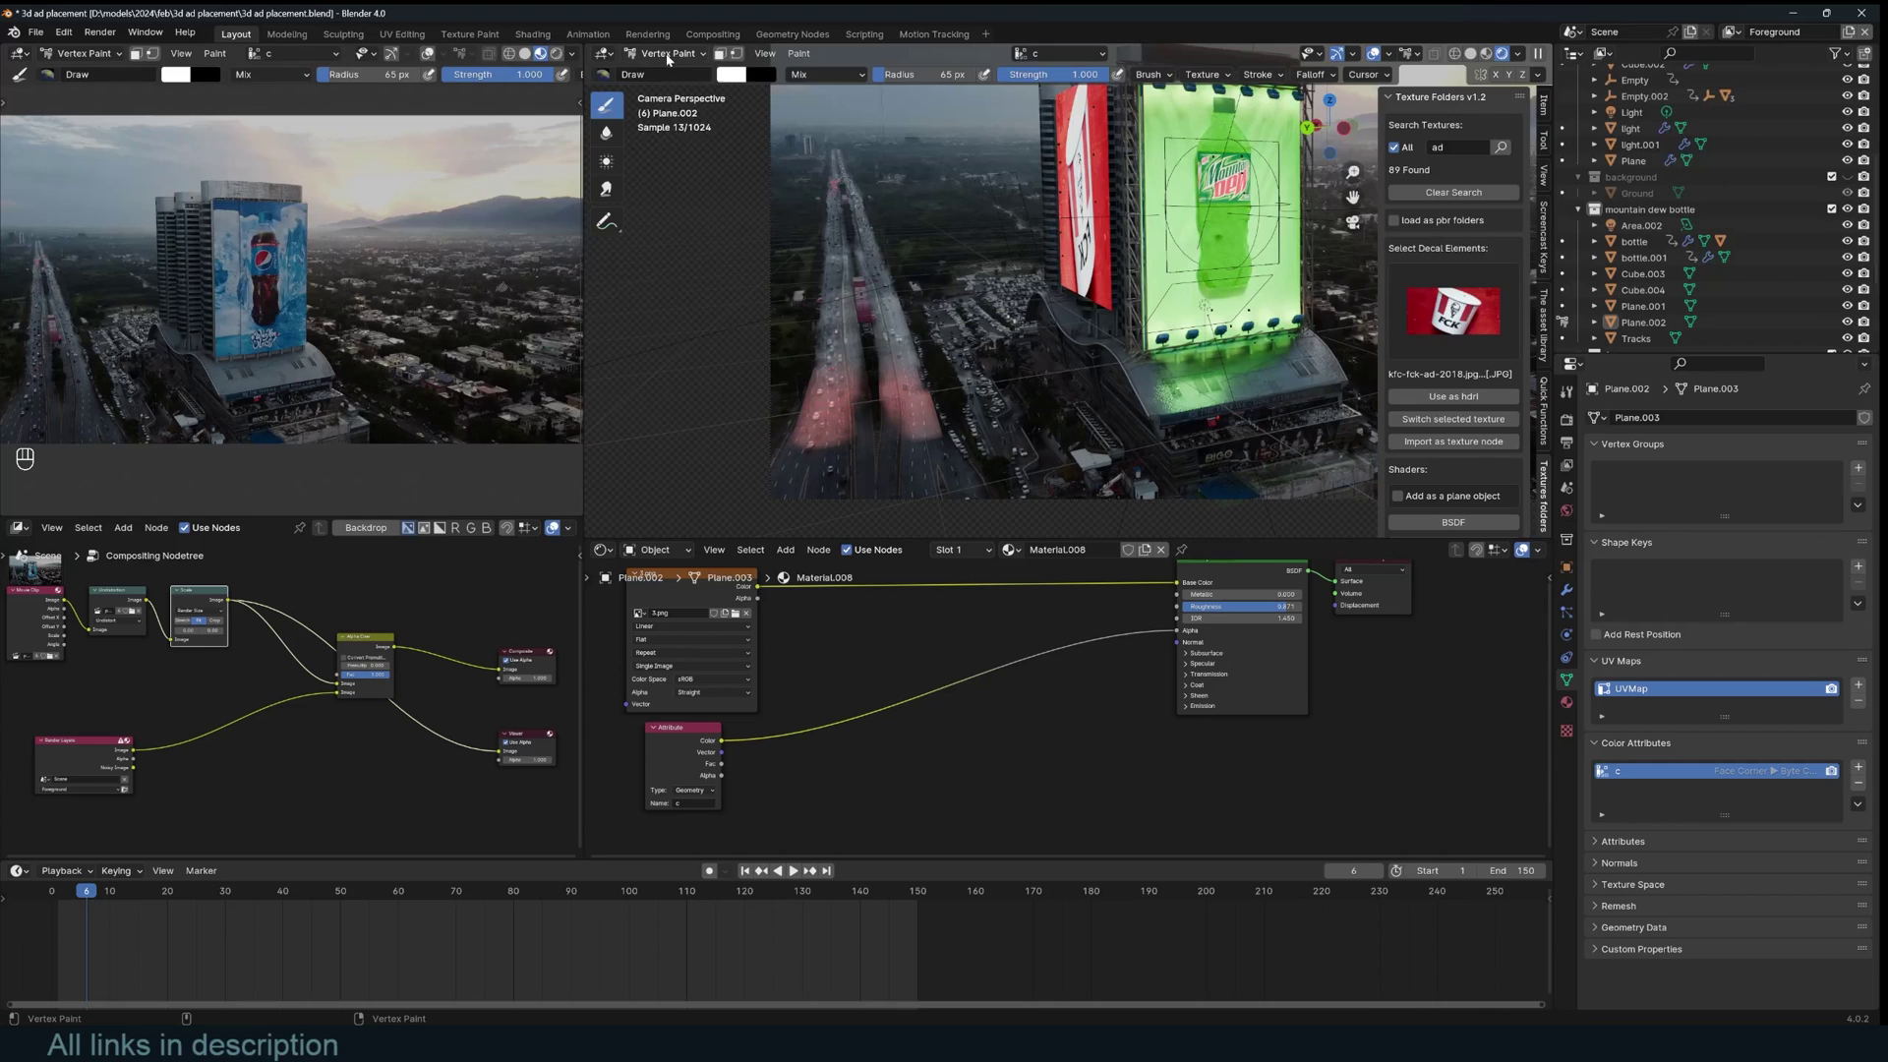
- Return to Object Mode and examine the footage-projected mesh of the building's base in Edit Mode
left_click(666, 55)
left_click(668, 51)
left_click(1202, 428)
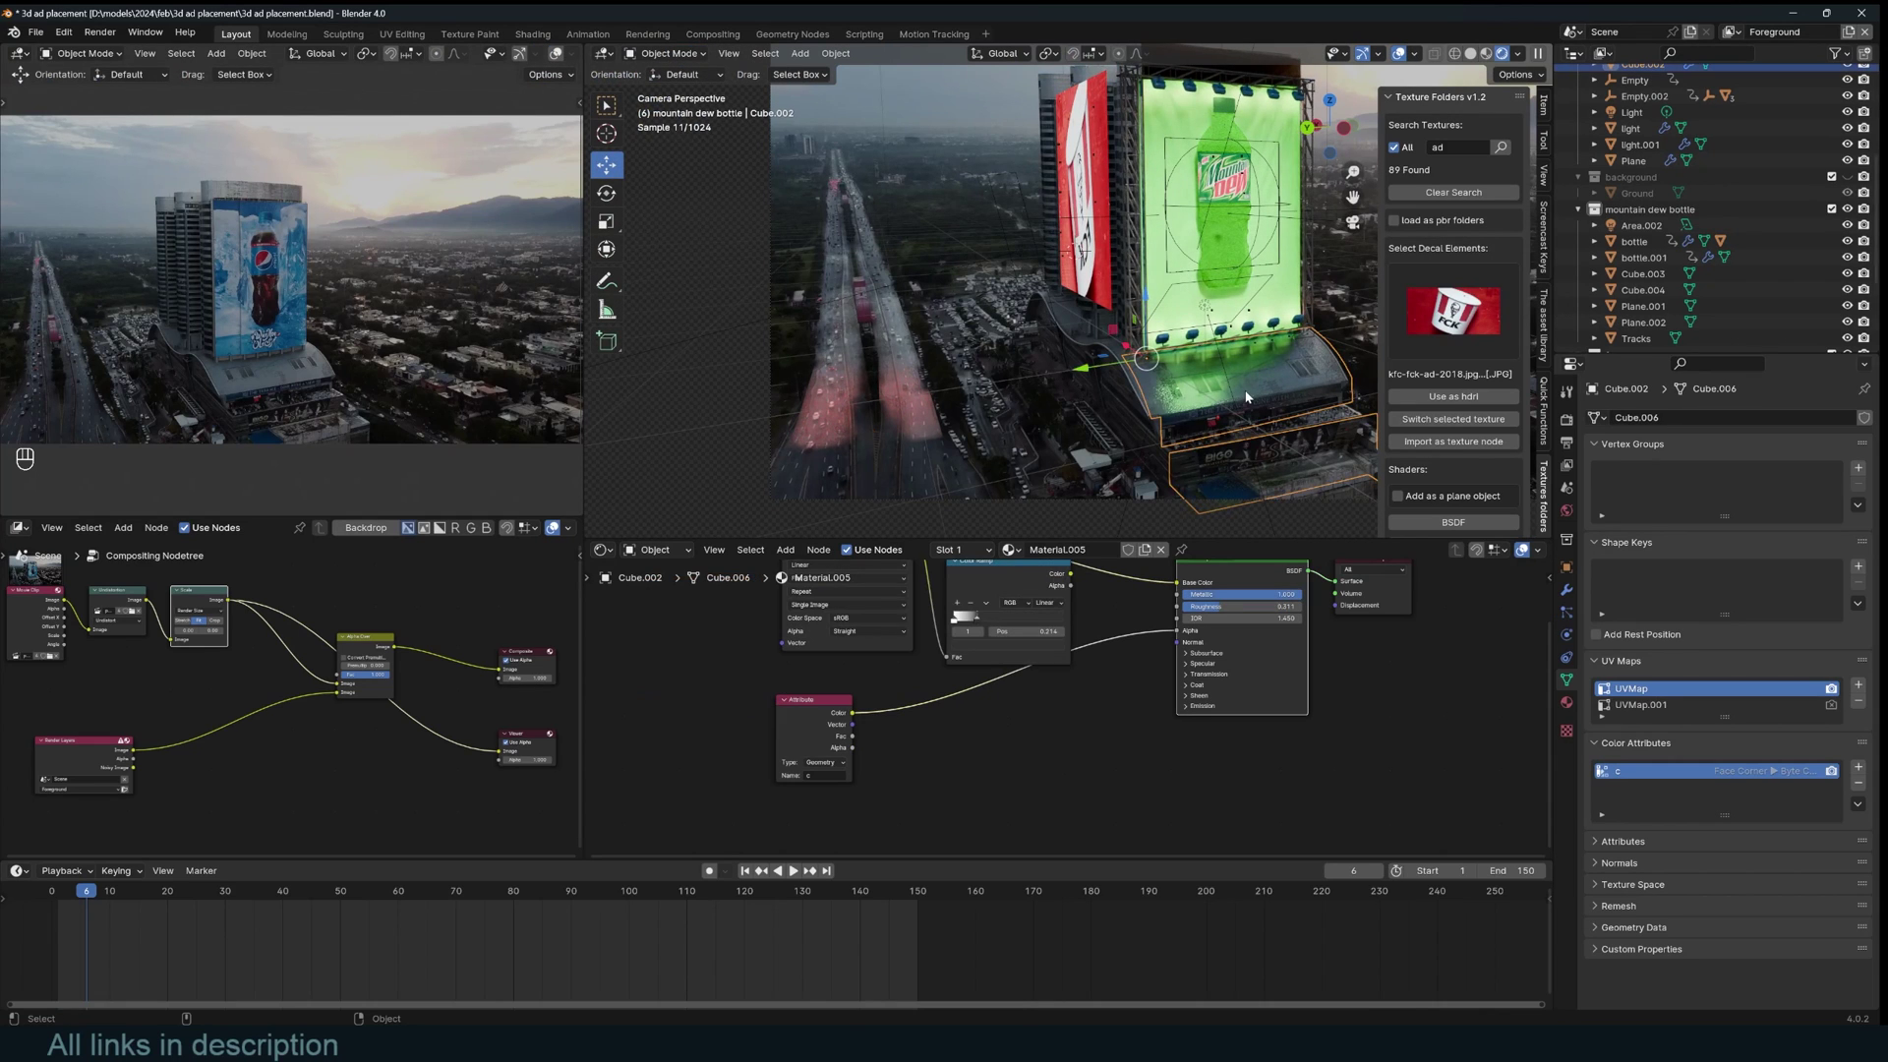
middle_click_drag(1208, 411, 1137, 397, "shift")
key("Tab")
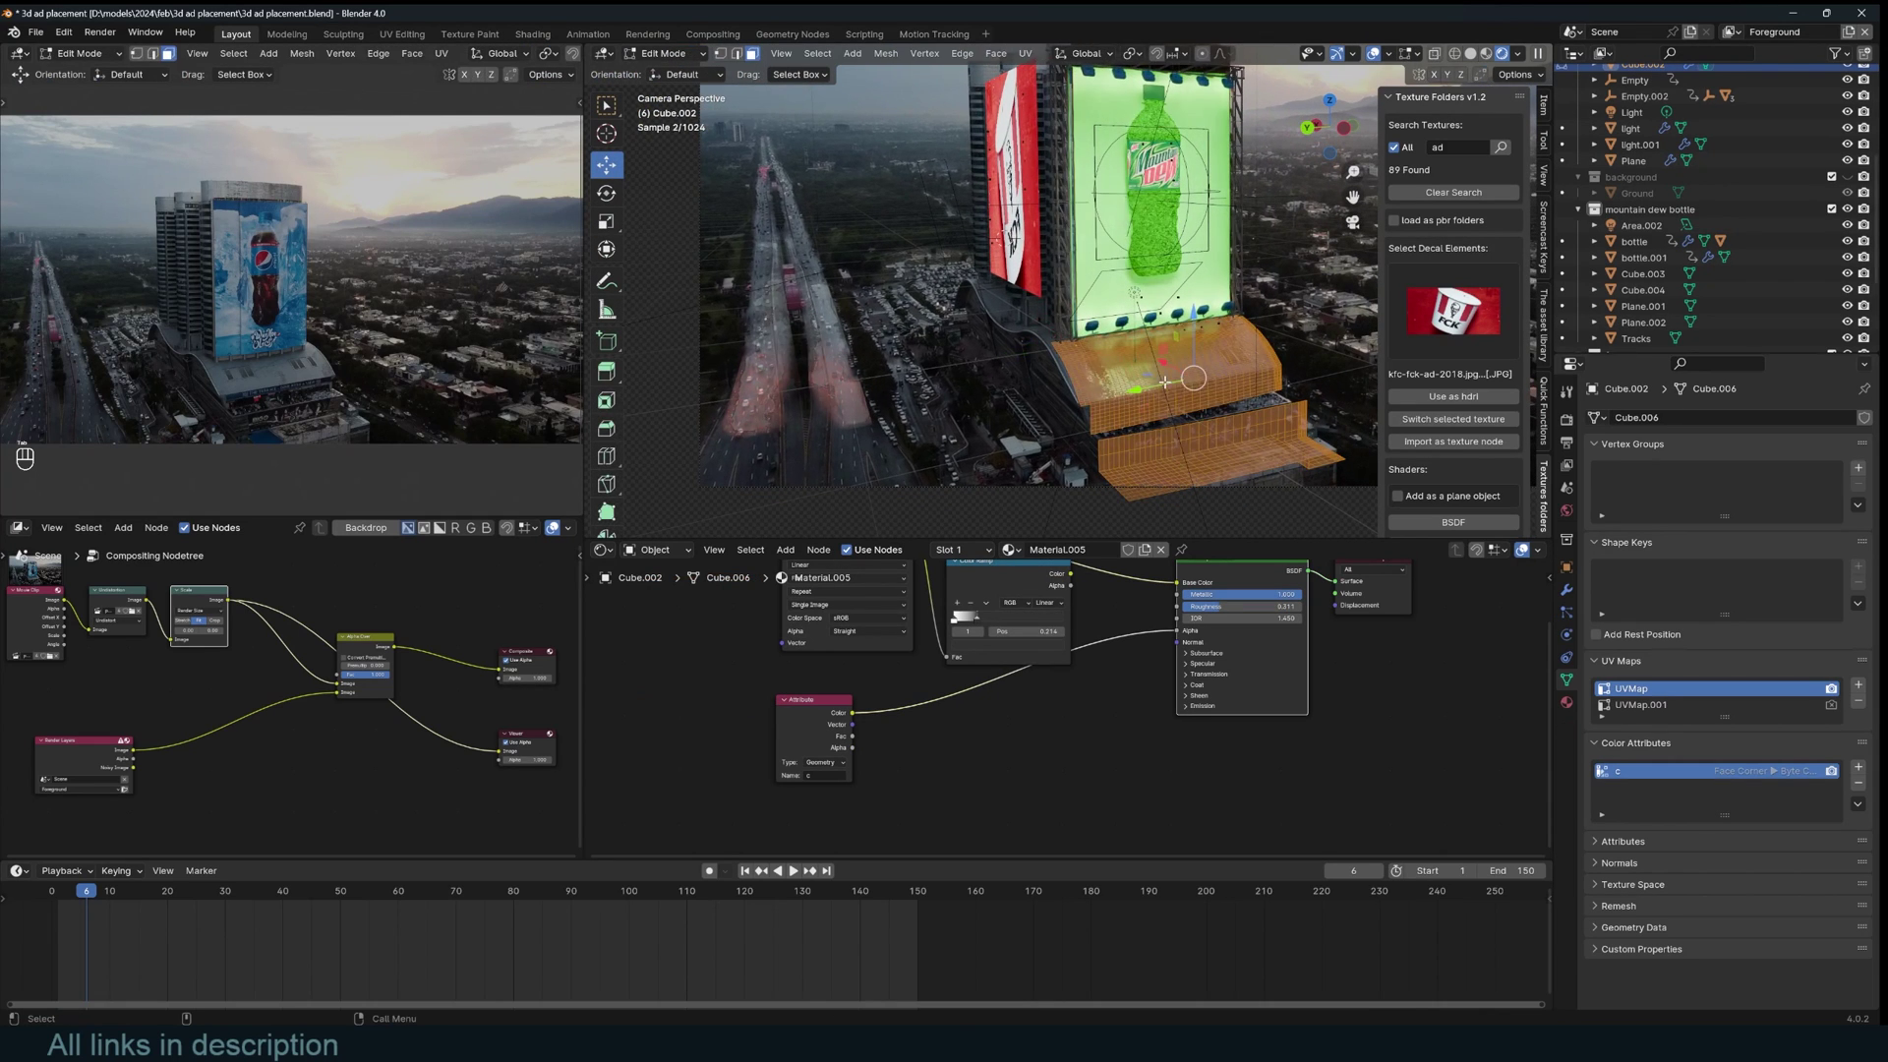
key("Tab")
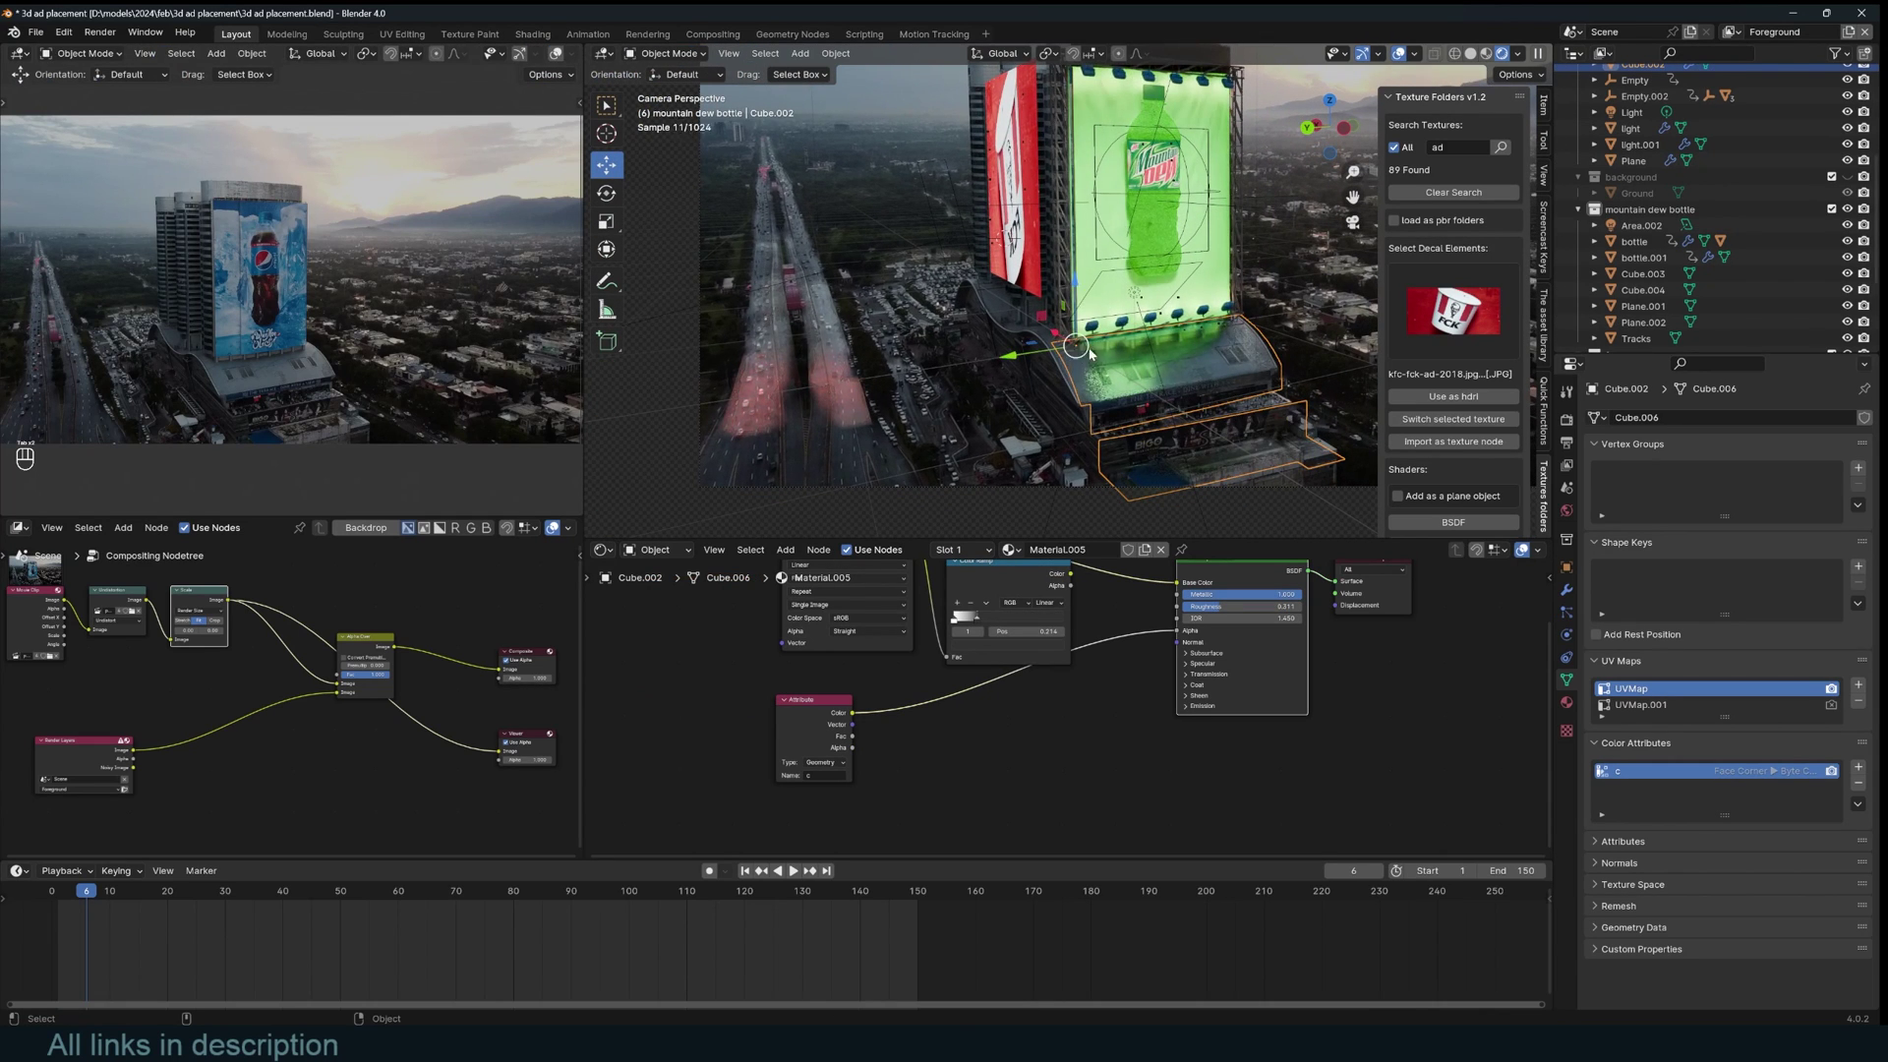
key("Tab")
scroll(1081, 364, "up", 2)
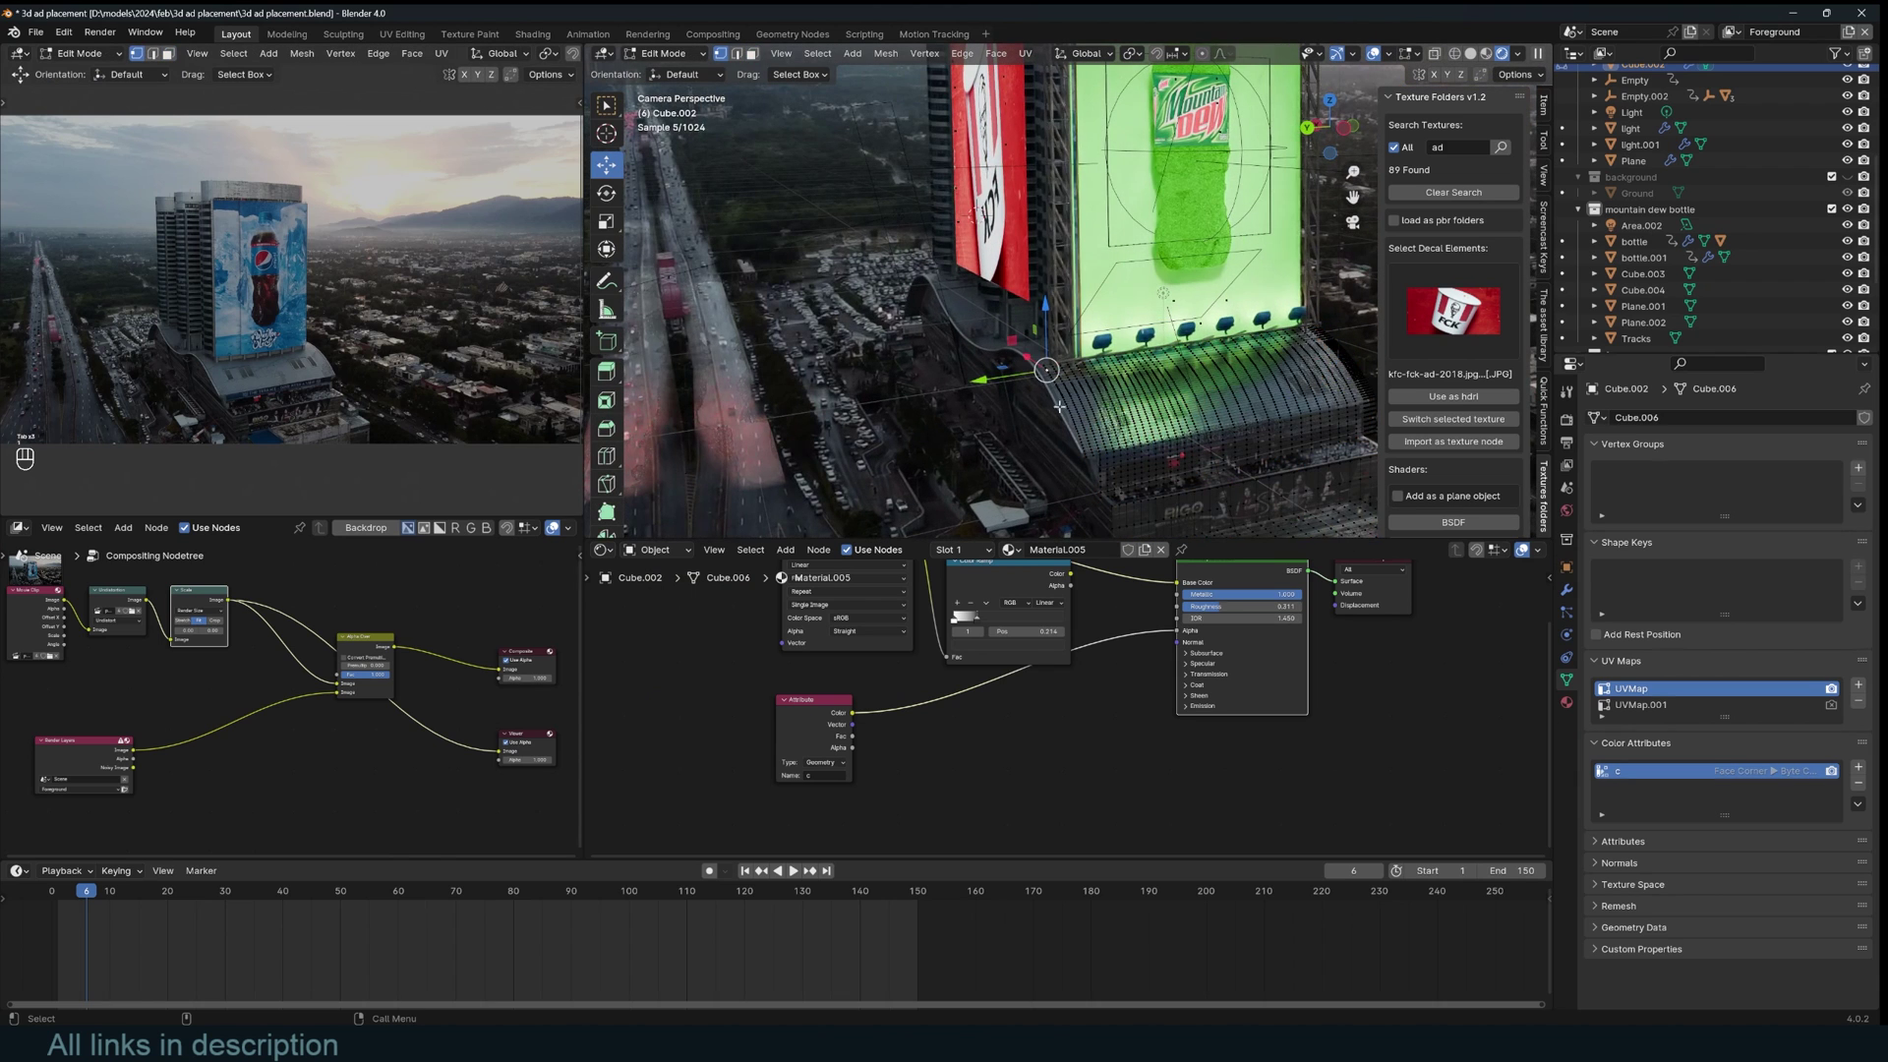
scroll(1127, 390, "down", 1)
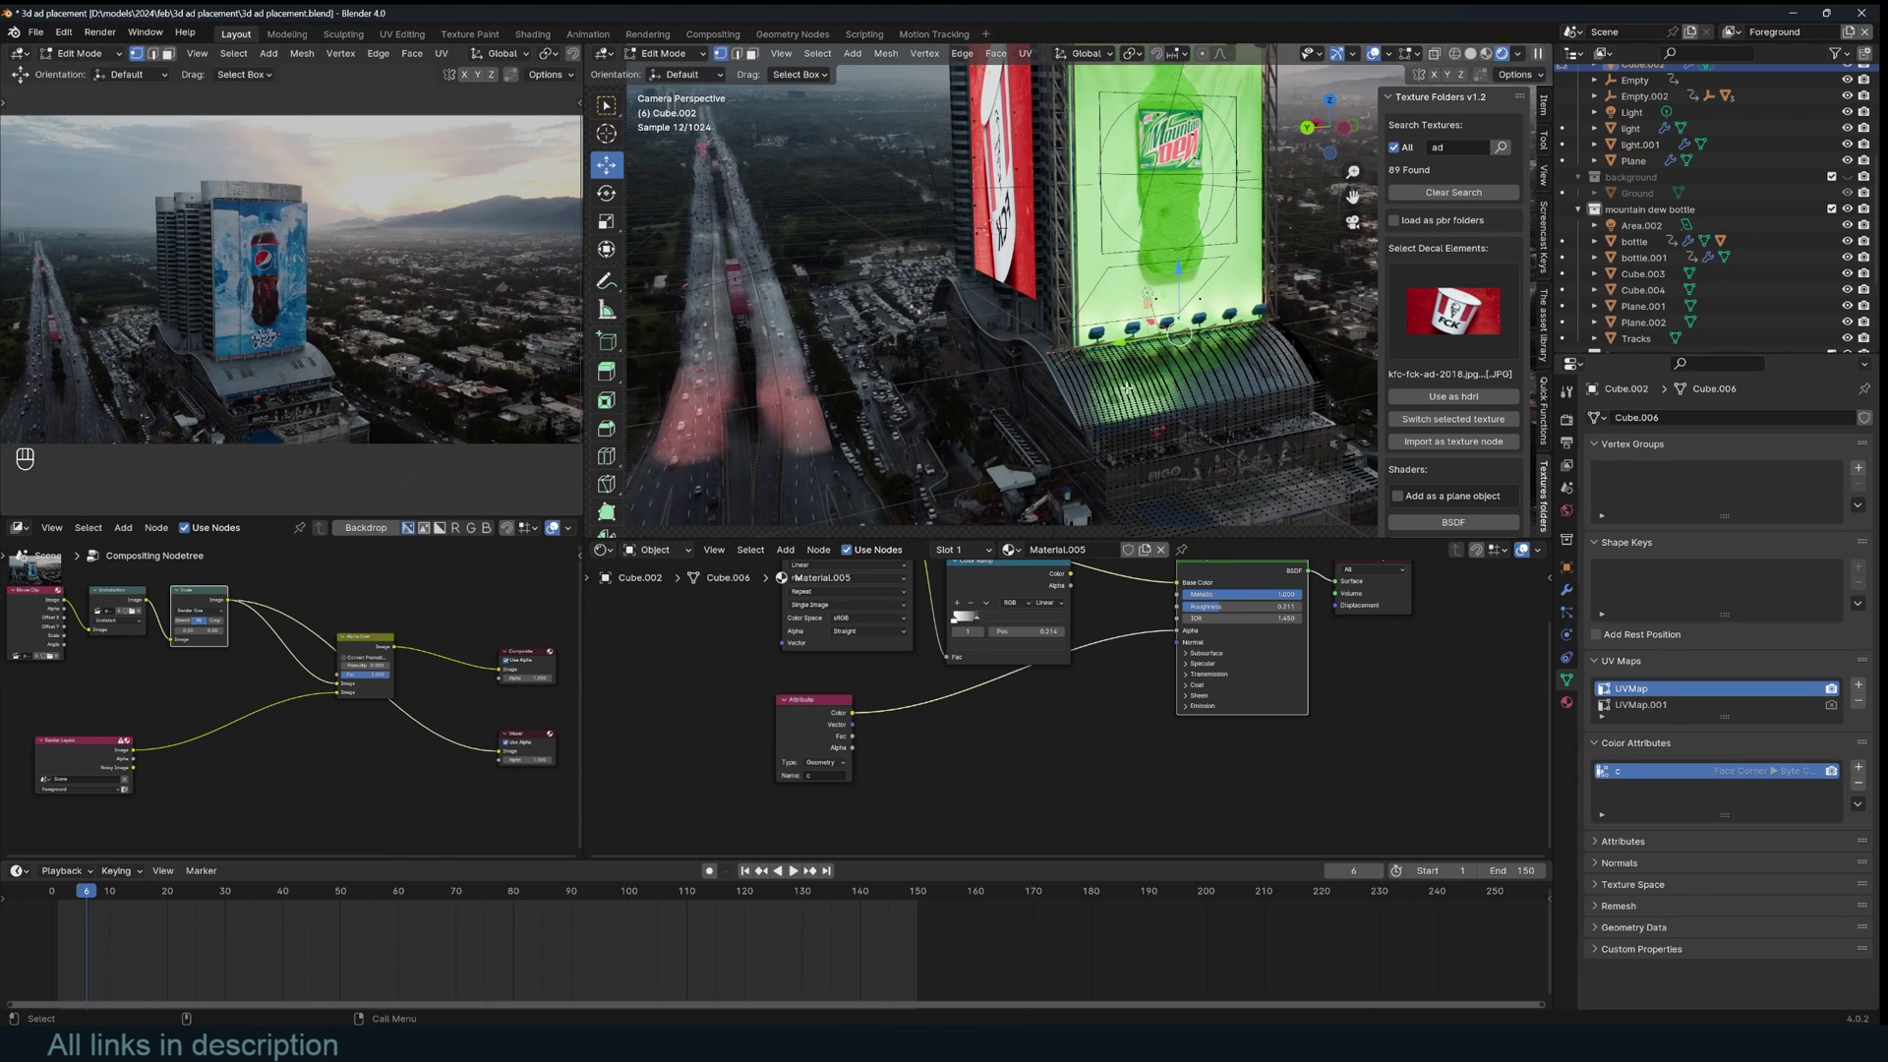
key("Tab")
scroll(1253, 430, "down", 1)
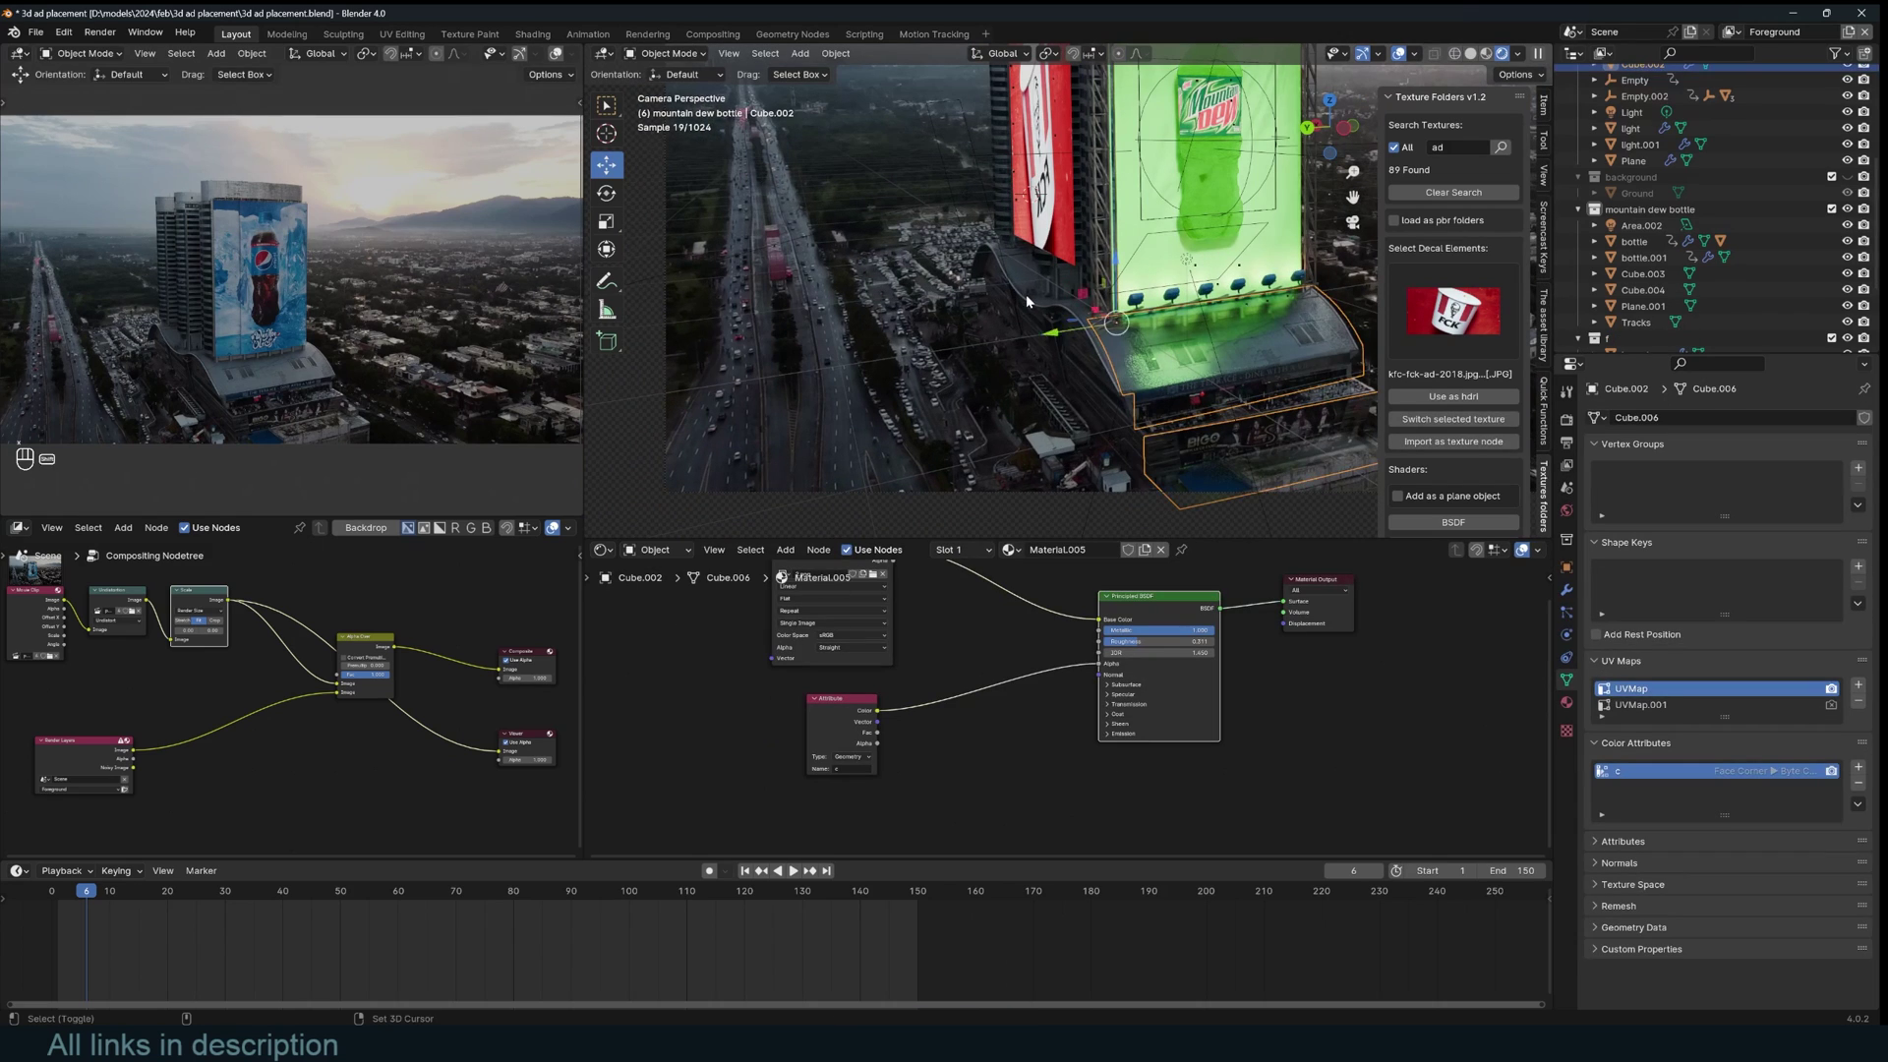
left_click(1005, 281)
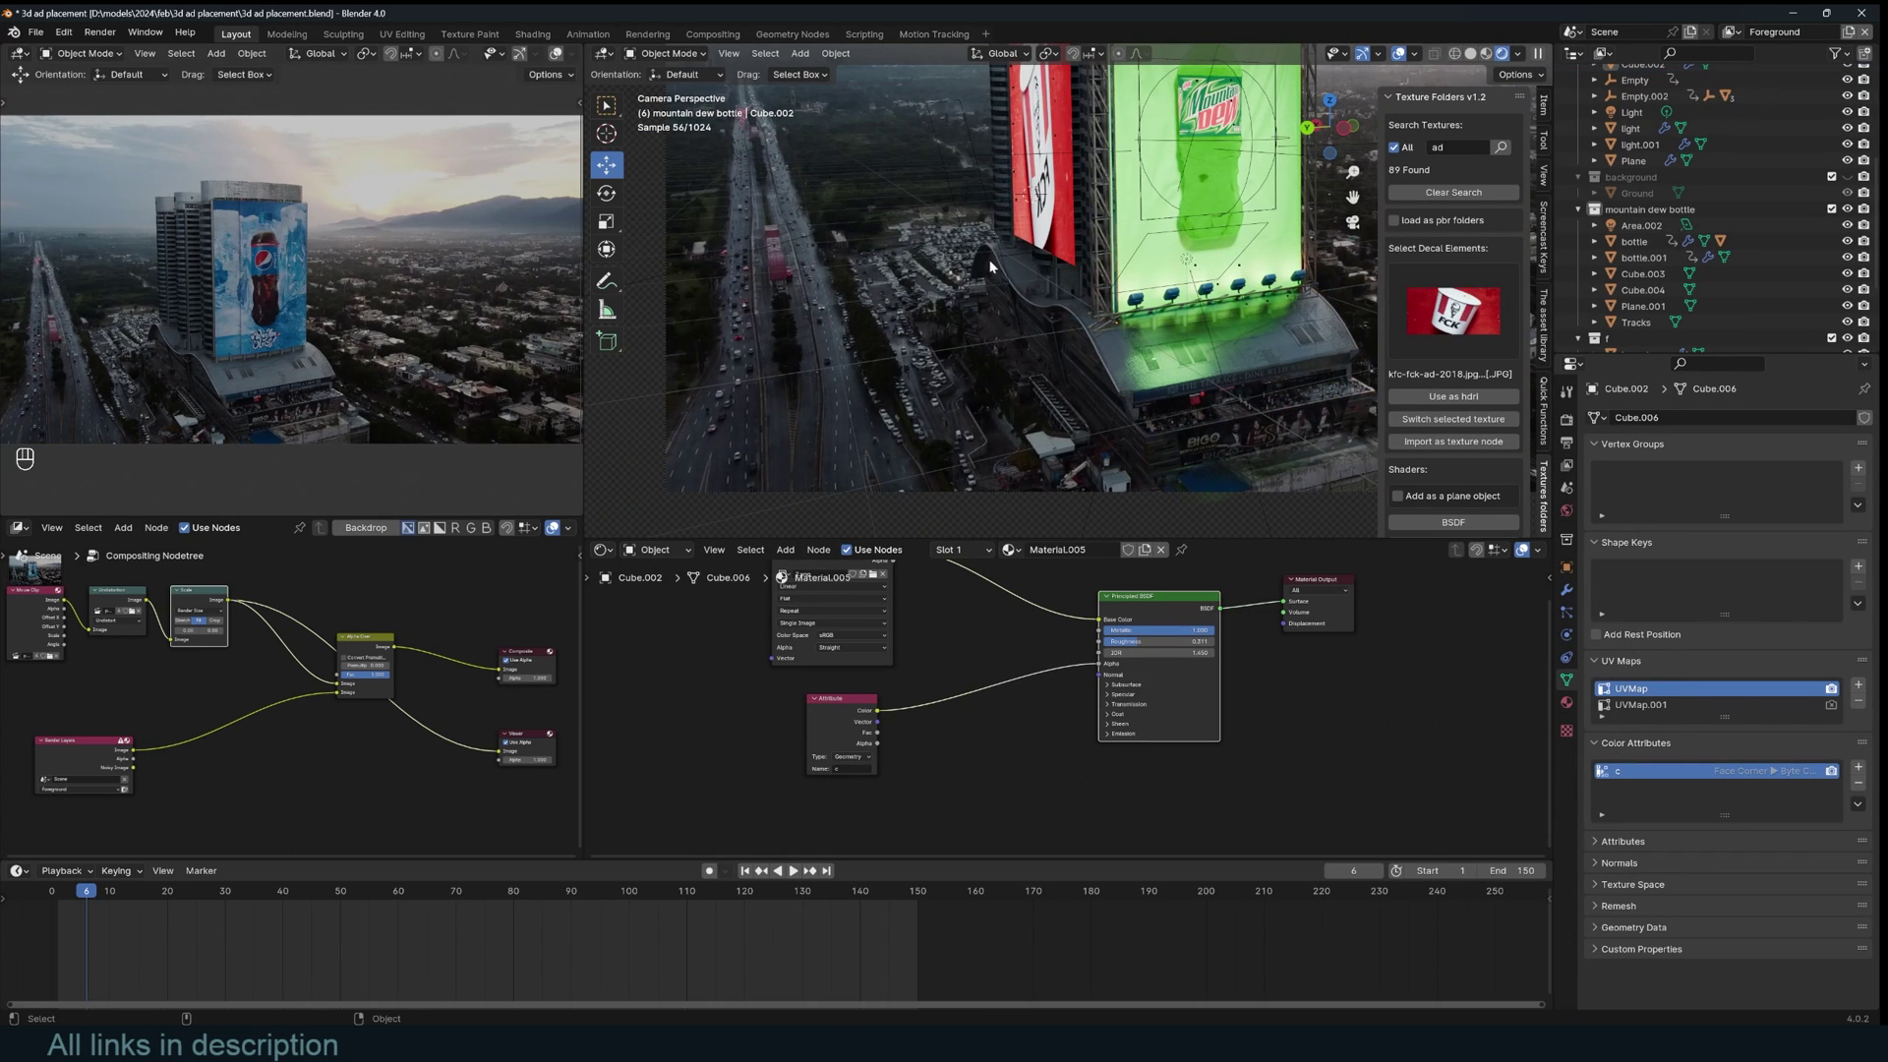
left_click(1090, 320)
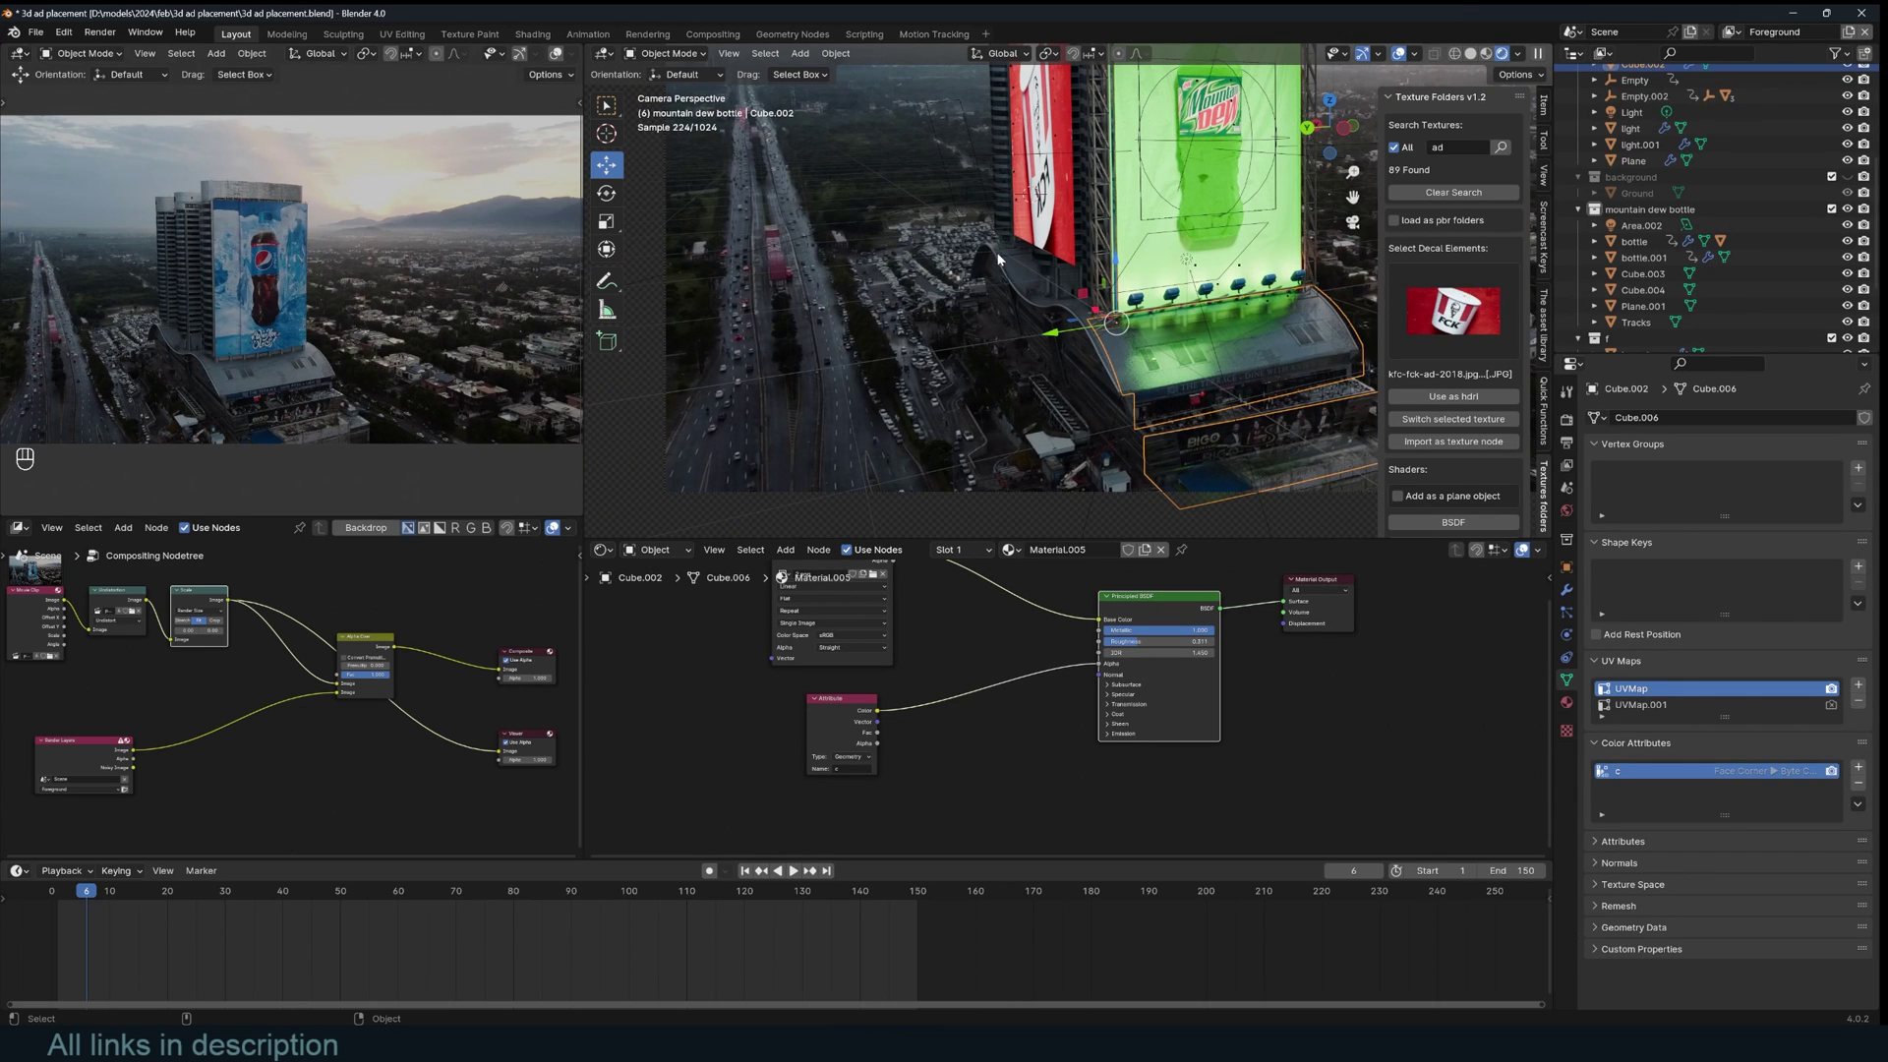
- Extrude the Tracks mesh from a tracked point along the curved canopy beneath the KFC billboard
left_click(1016, 209)
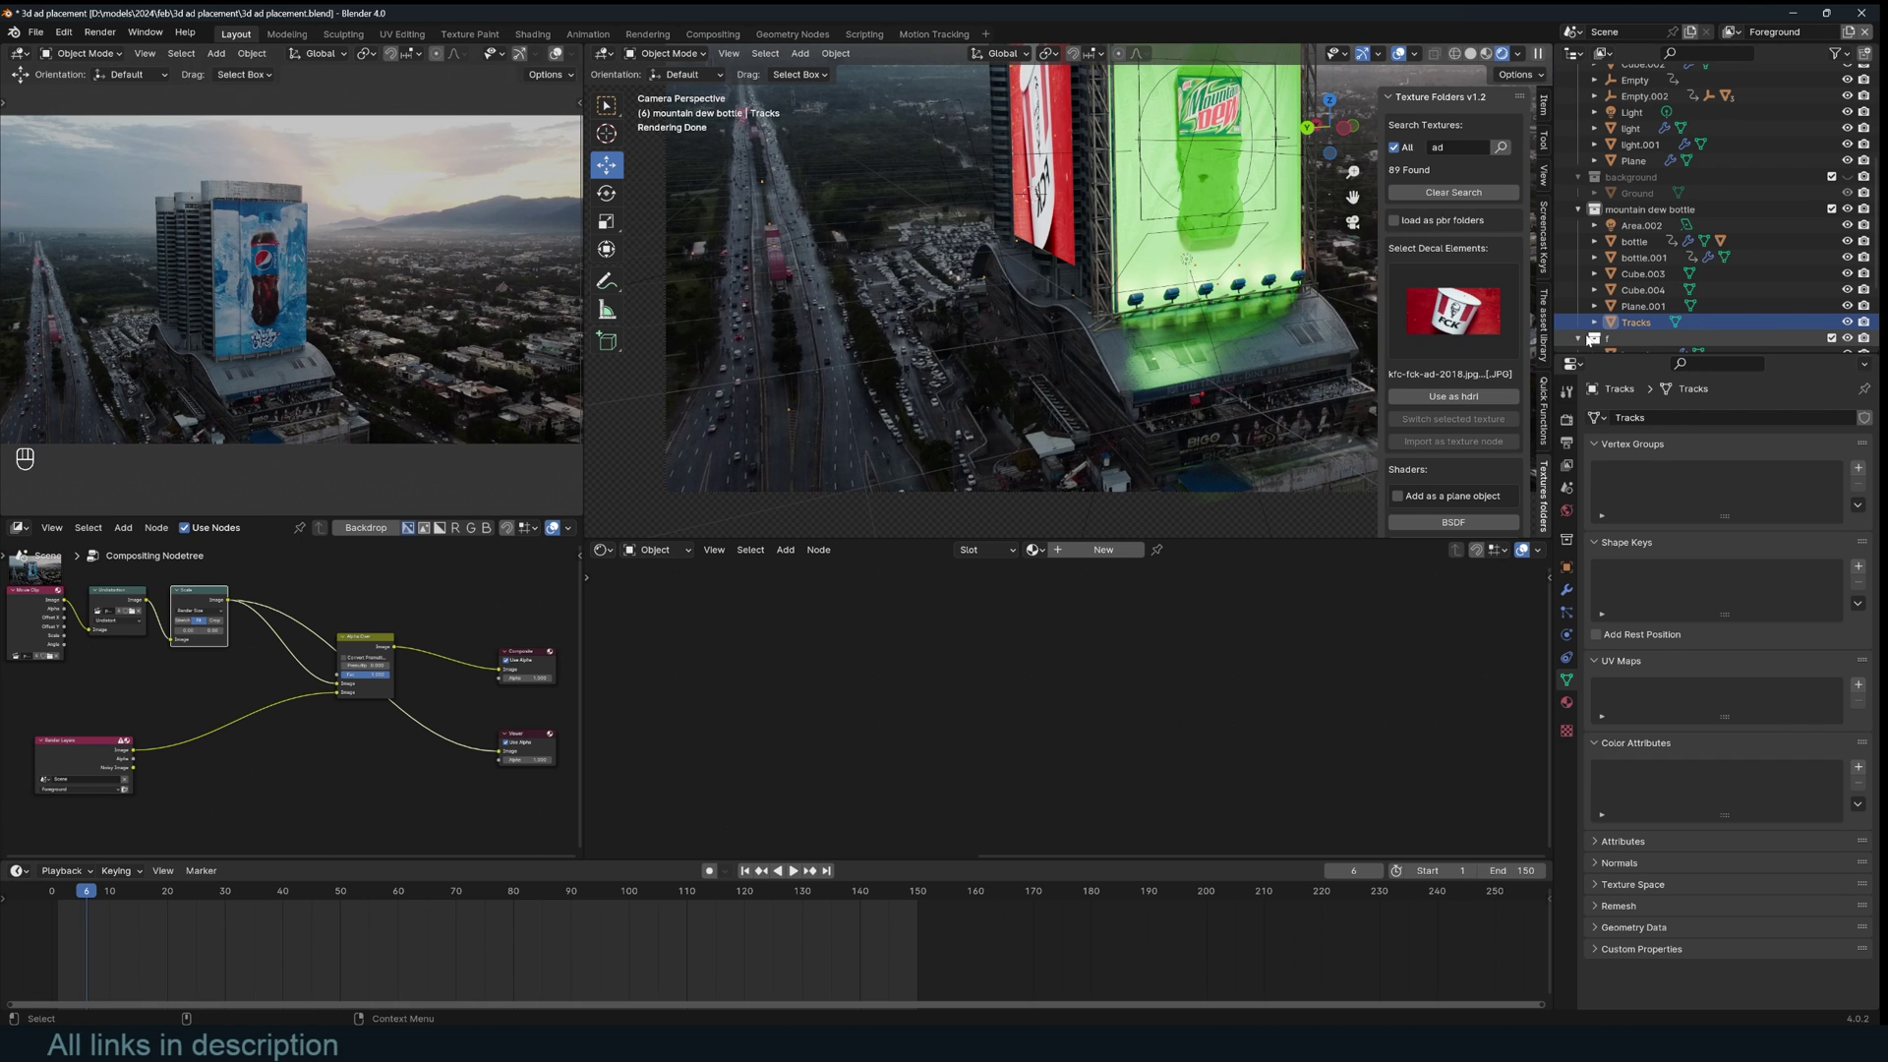
key("Tab")
key("Tab")
key("Tab")
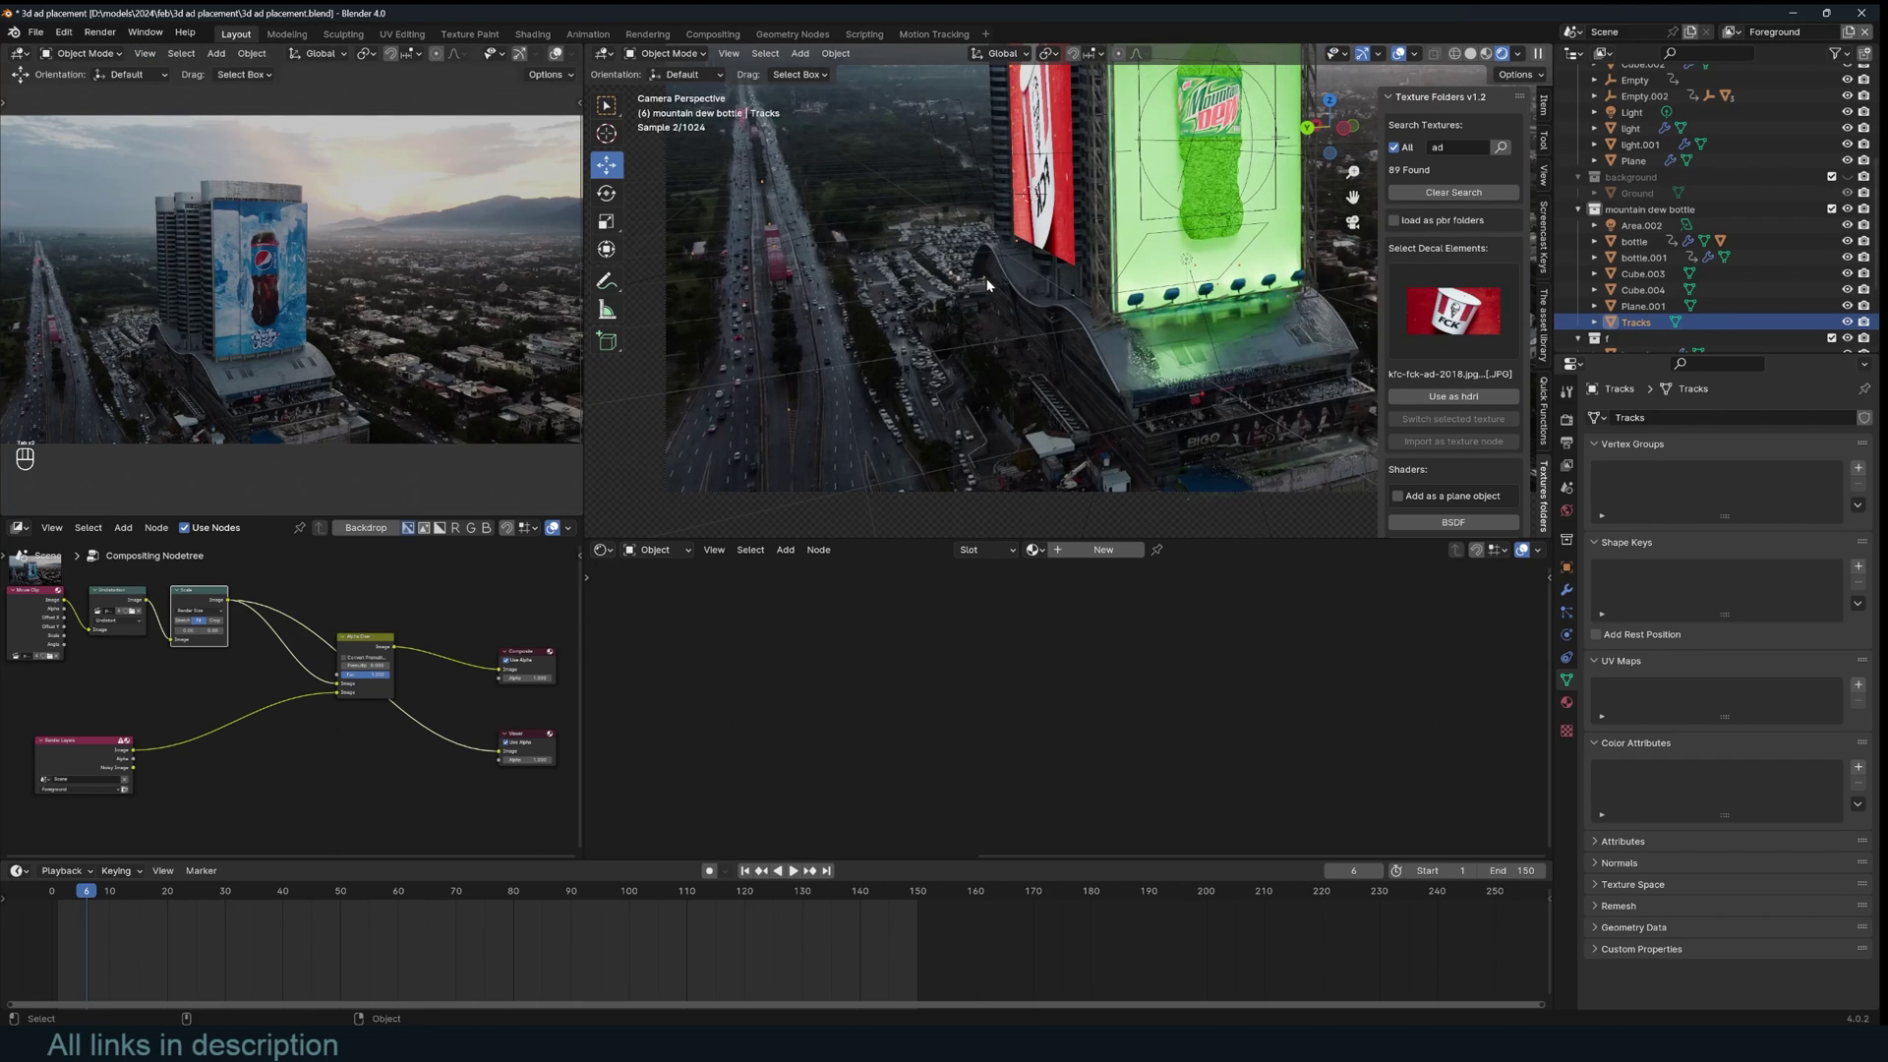
left_click(984, 277)
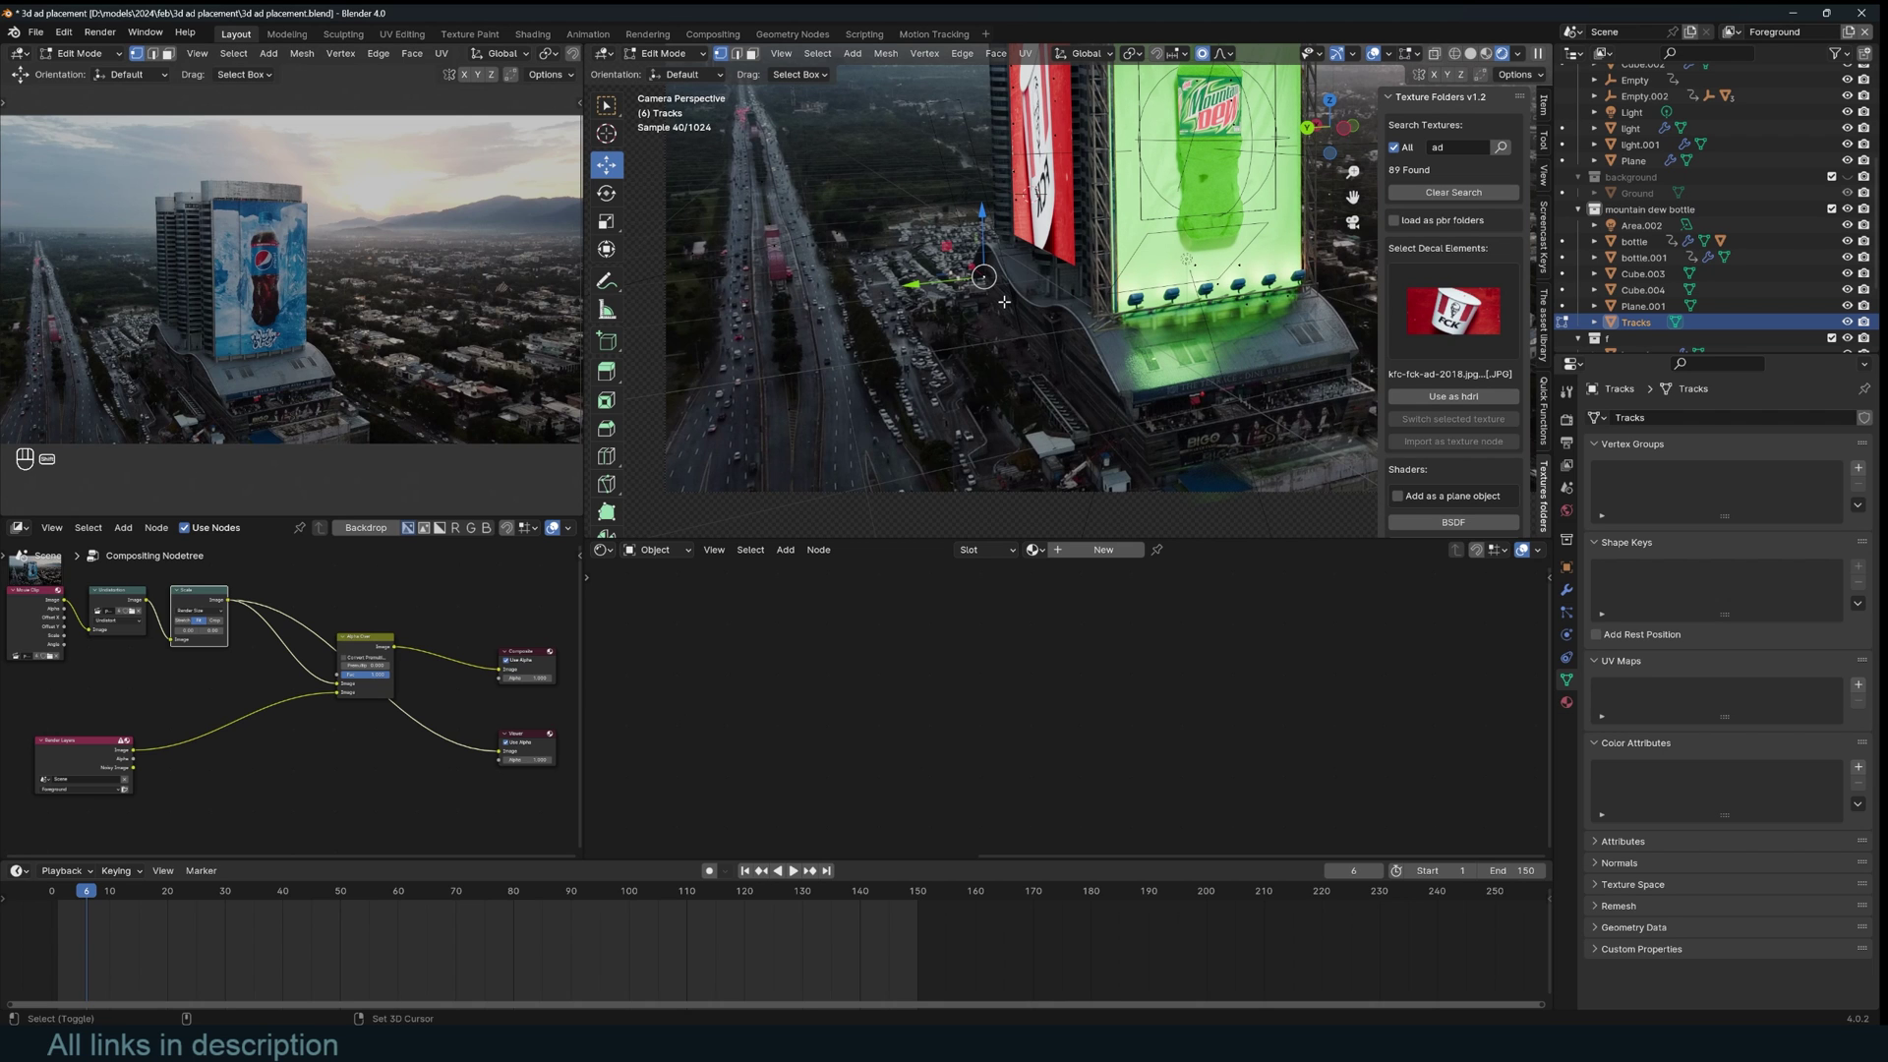
key("e")
left_click(1112, 341)
key("Tab")
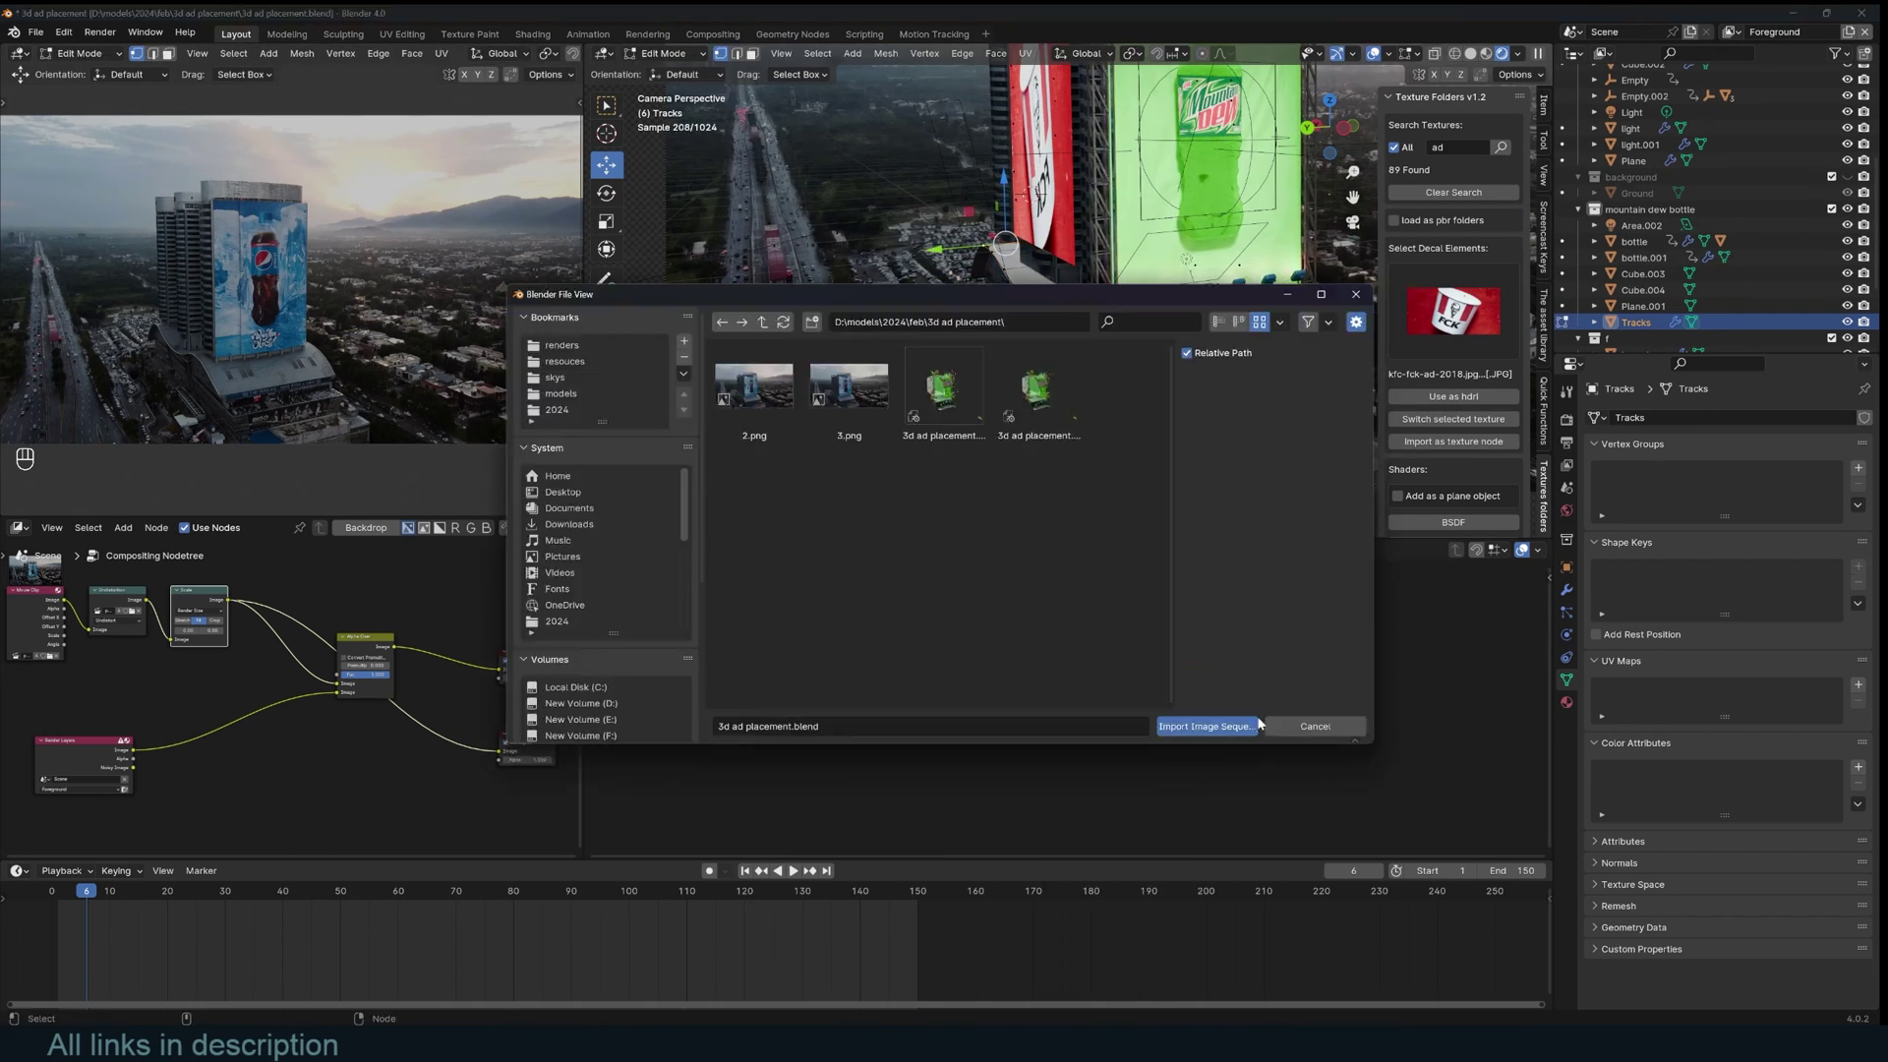
- Snap the red area light to the 3D cursor near the canopy and connect the image texture's Color to the canopy material's Base Color
left_click_drag(924, 646, 828, 637)
key("shift+s")
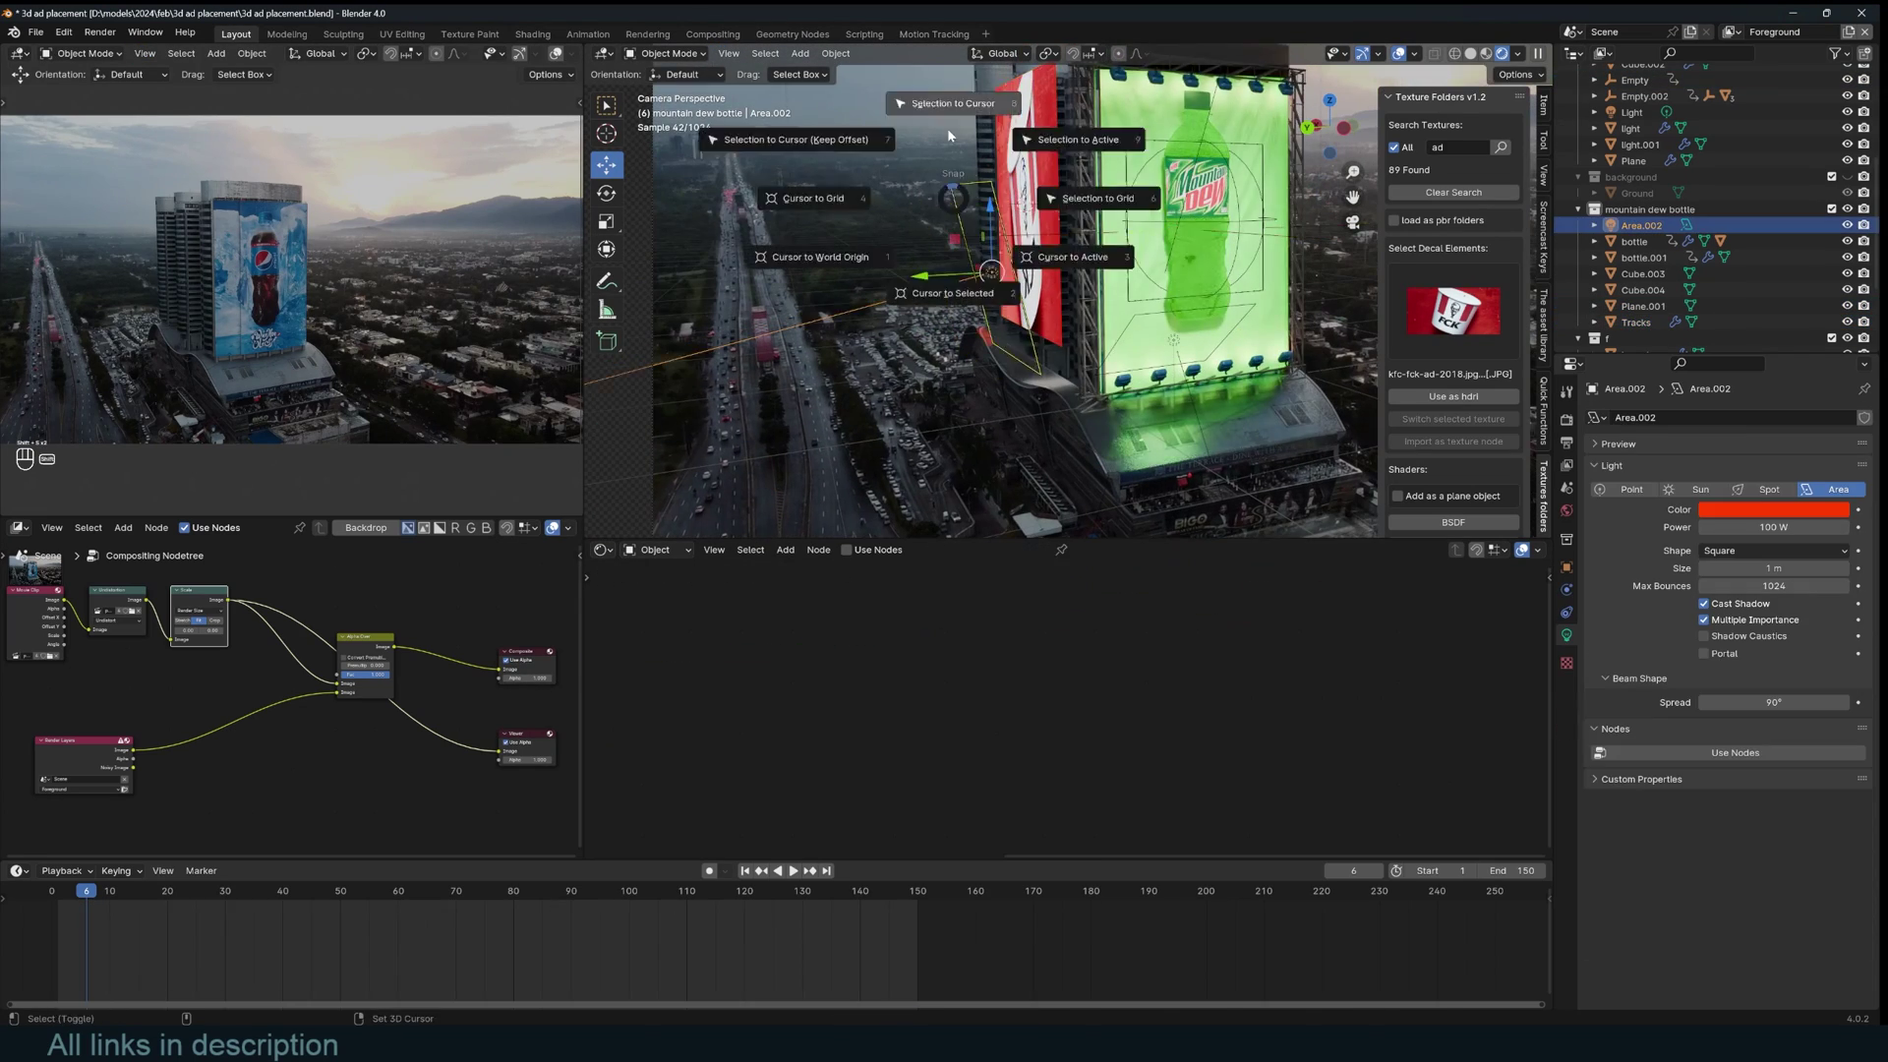
left_click(949, 123)
key("g")
left_click(1185, 610)
left_click(1210, 481)
left_click_drag(853, 645, 1097, 612)
left_click_drag(1098, 611, 1102, 611)
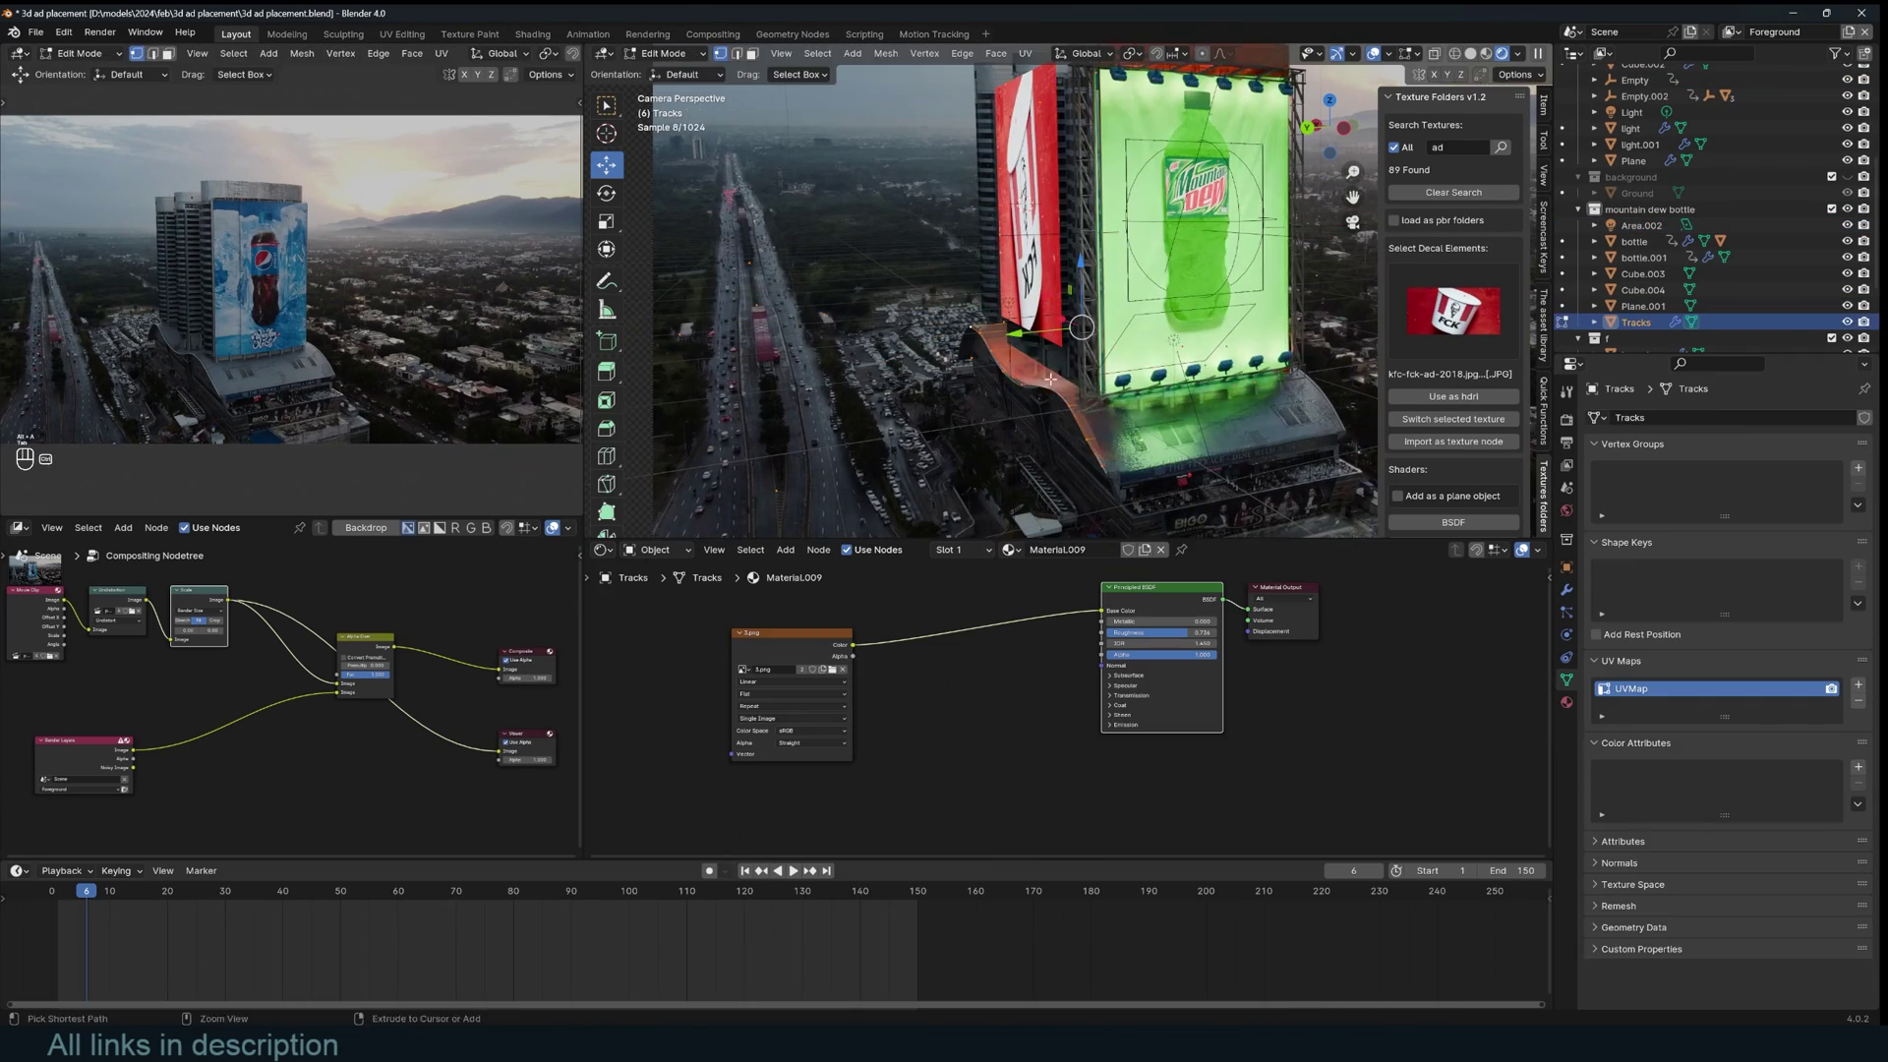
- Isolate the canopy strip in top view and paint a white vertex-color stroke lengthwise along it
scroll(1078, 460, "up", 2)
key("Tab")
key("KP_Divide")
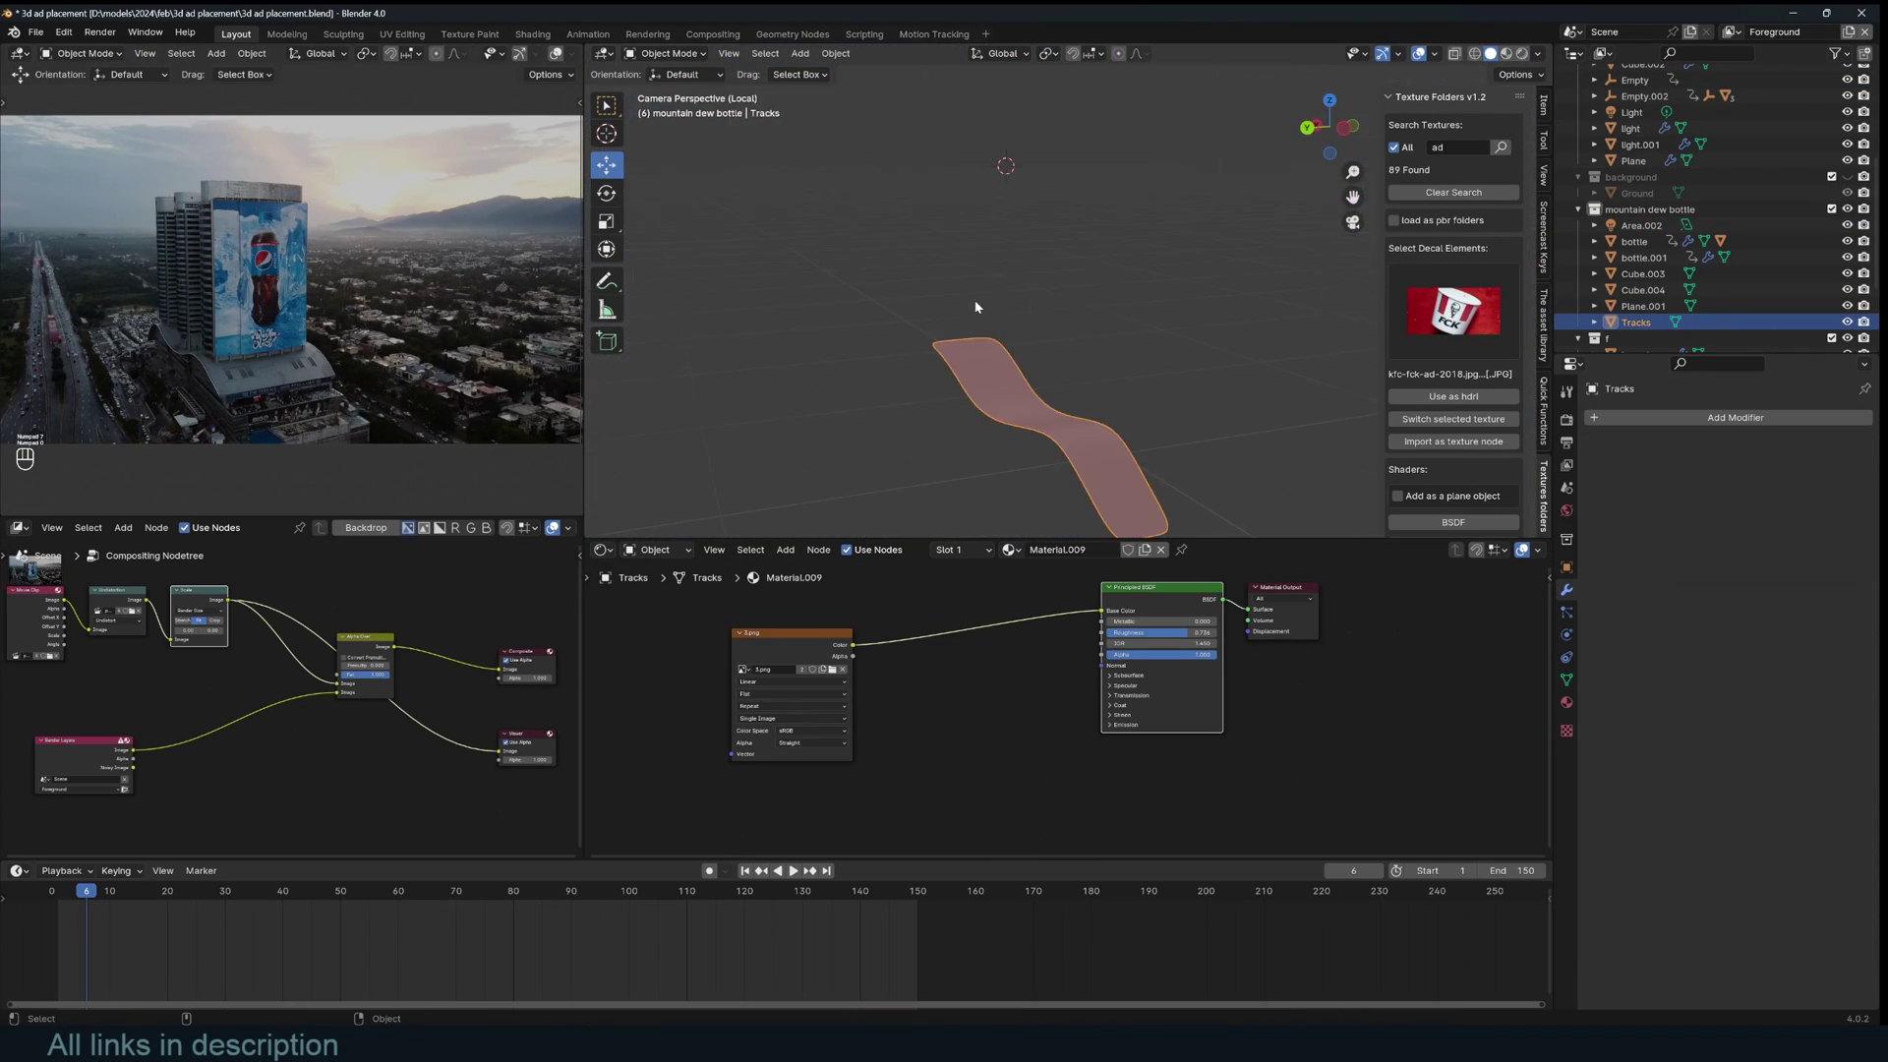
key("KP_7")
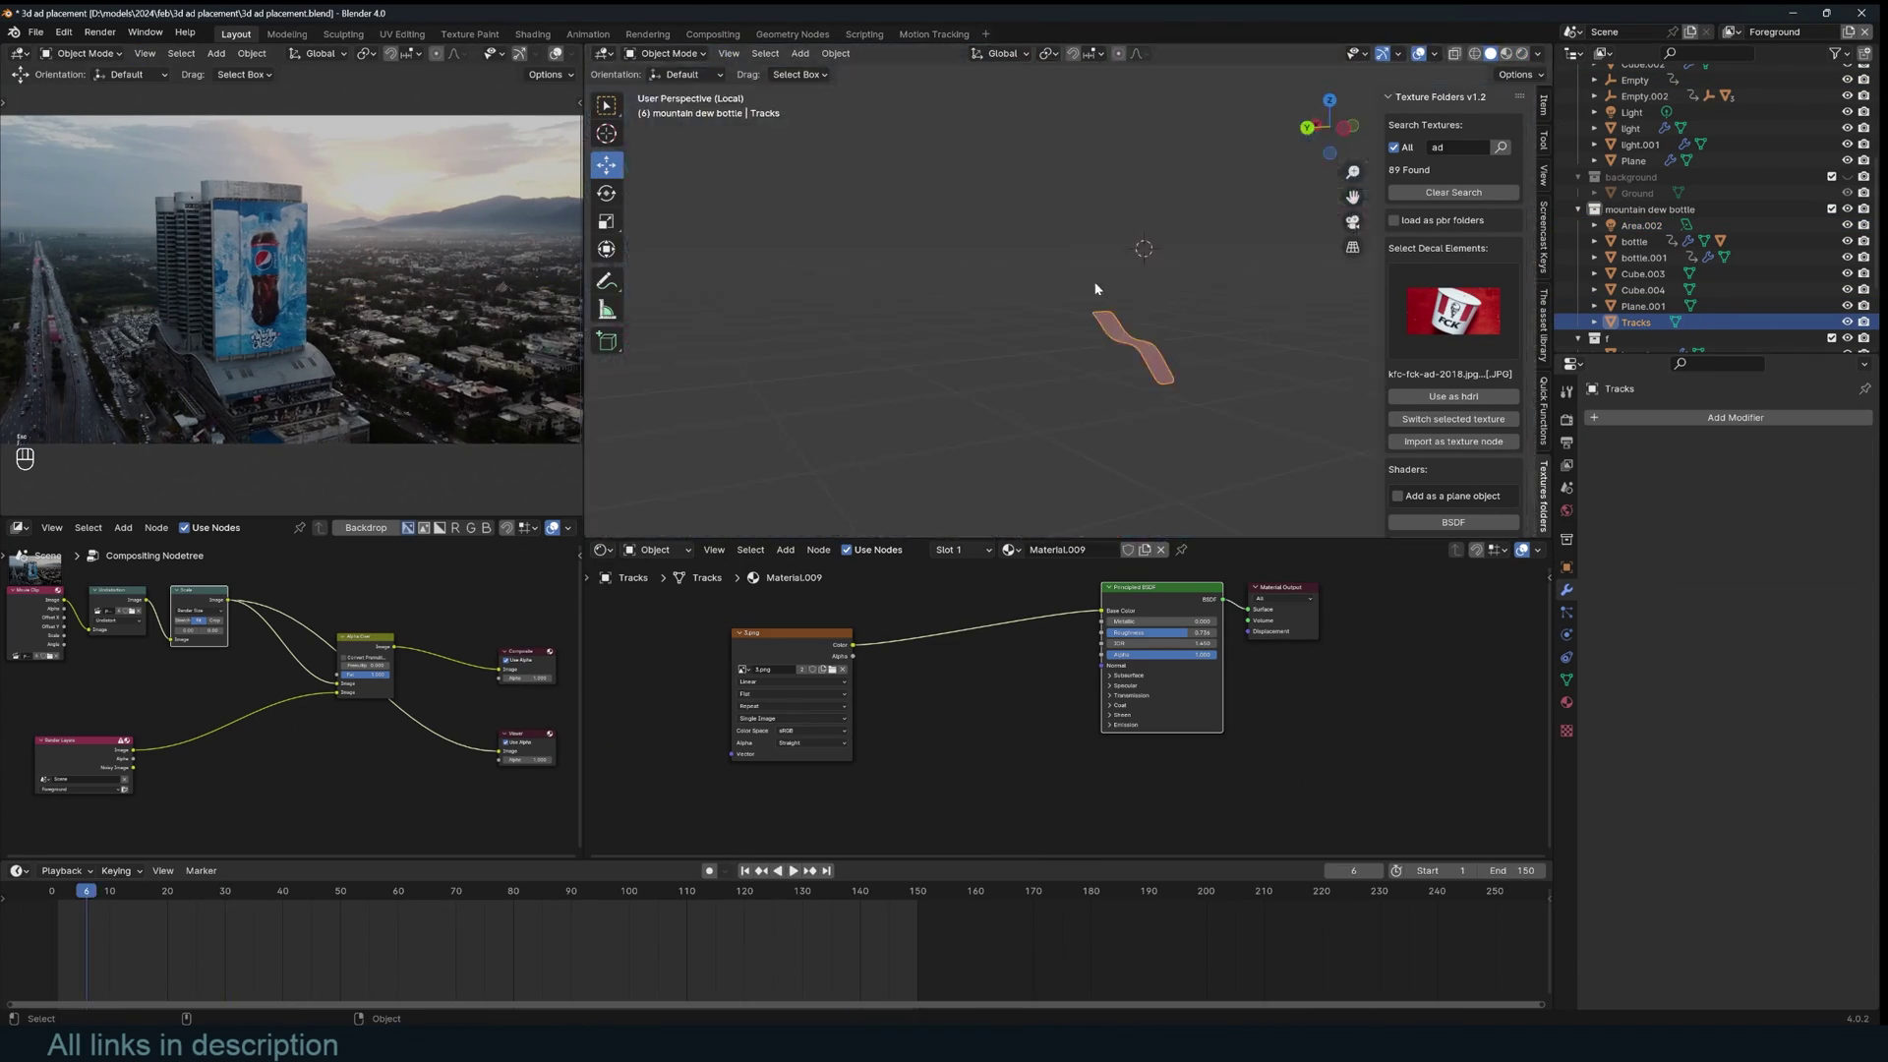
left_click(731, 75)
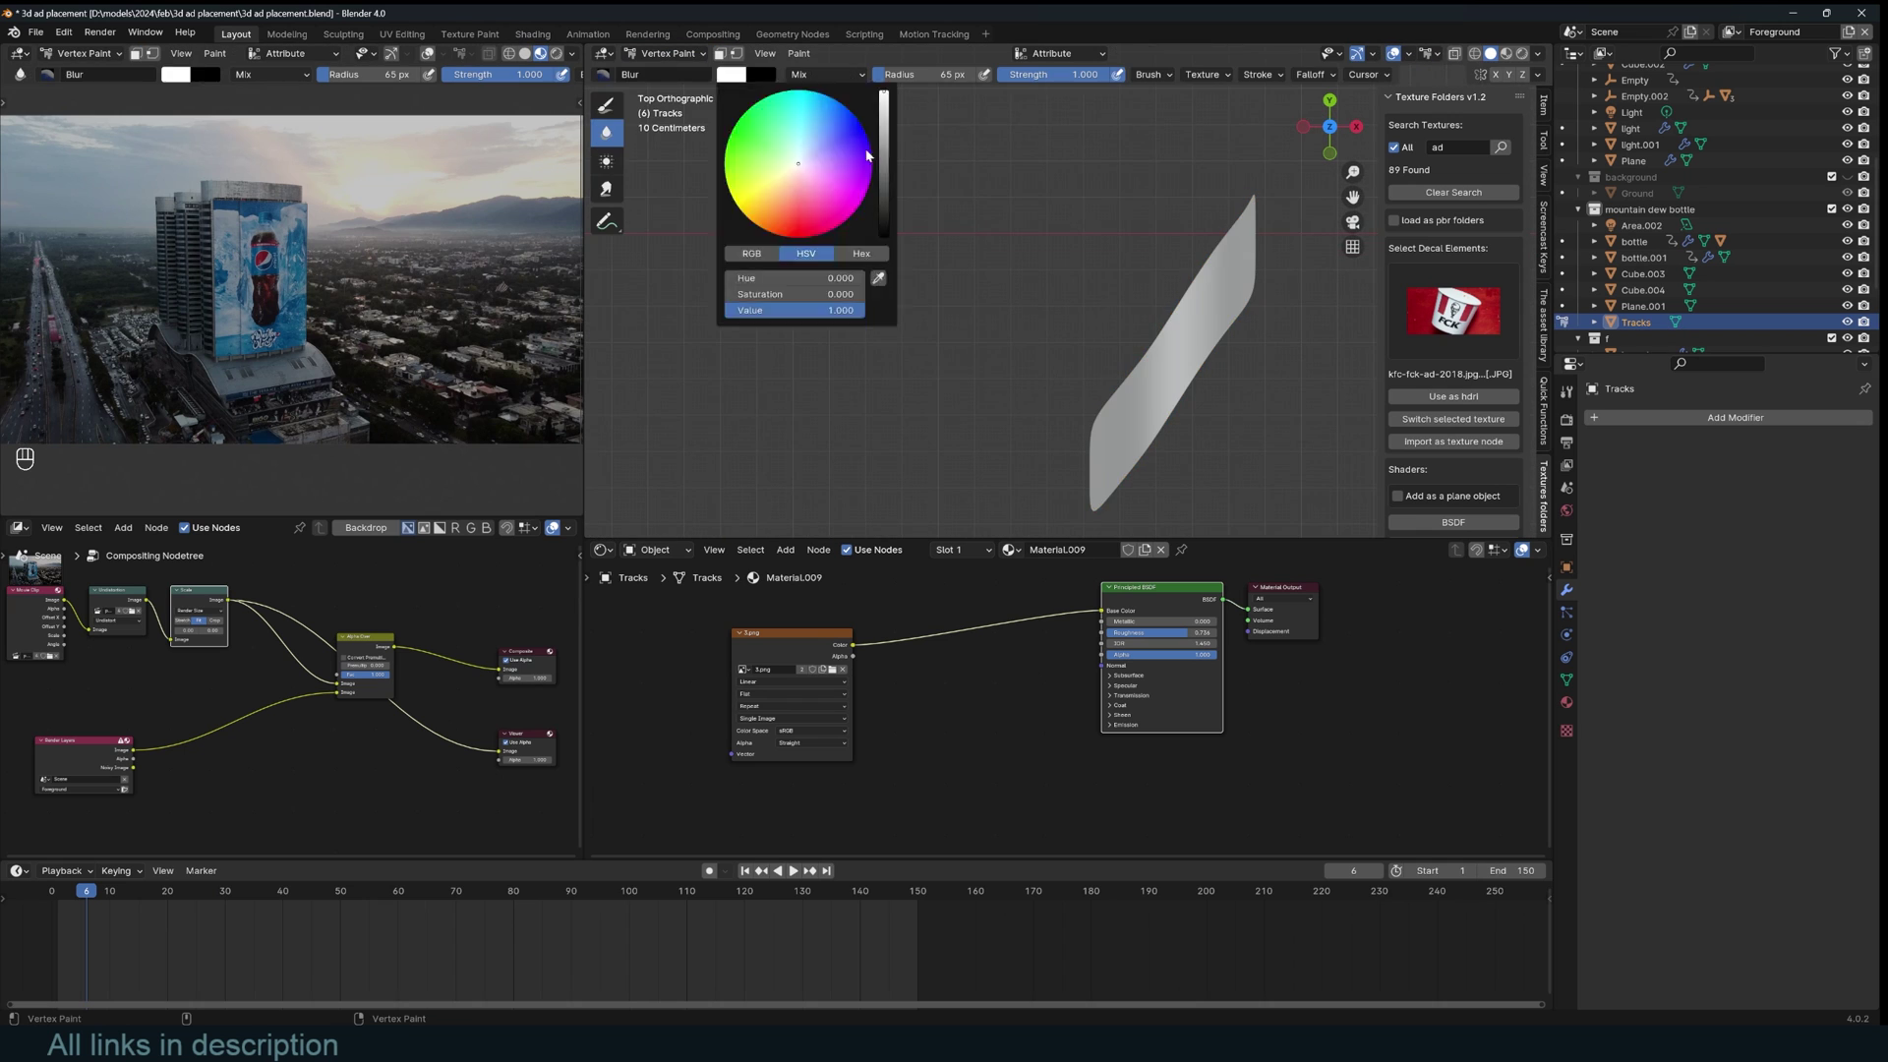
mouse_move(1249, 207)
left_mouse_down()
mouse_move(1101, 472)
mouse_move(1229, 275)
mouse_move(1121, 442)
left_mouse_up()
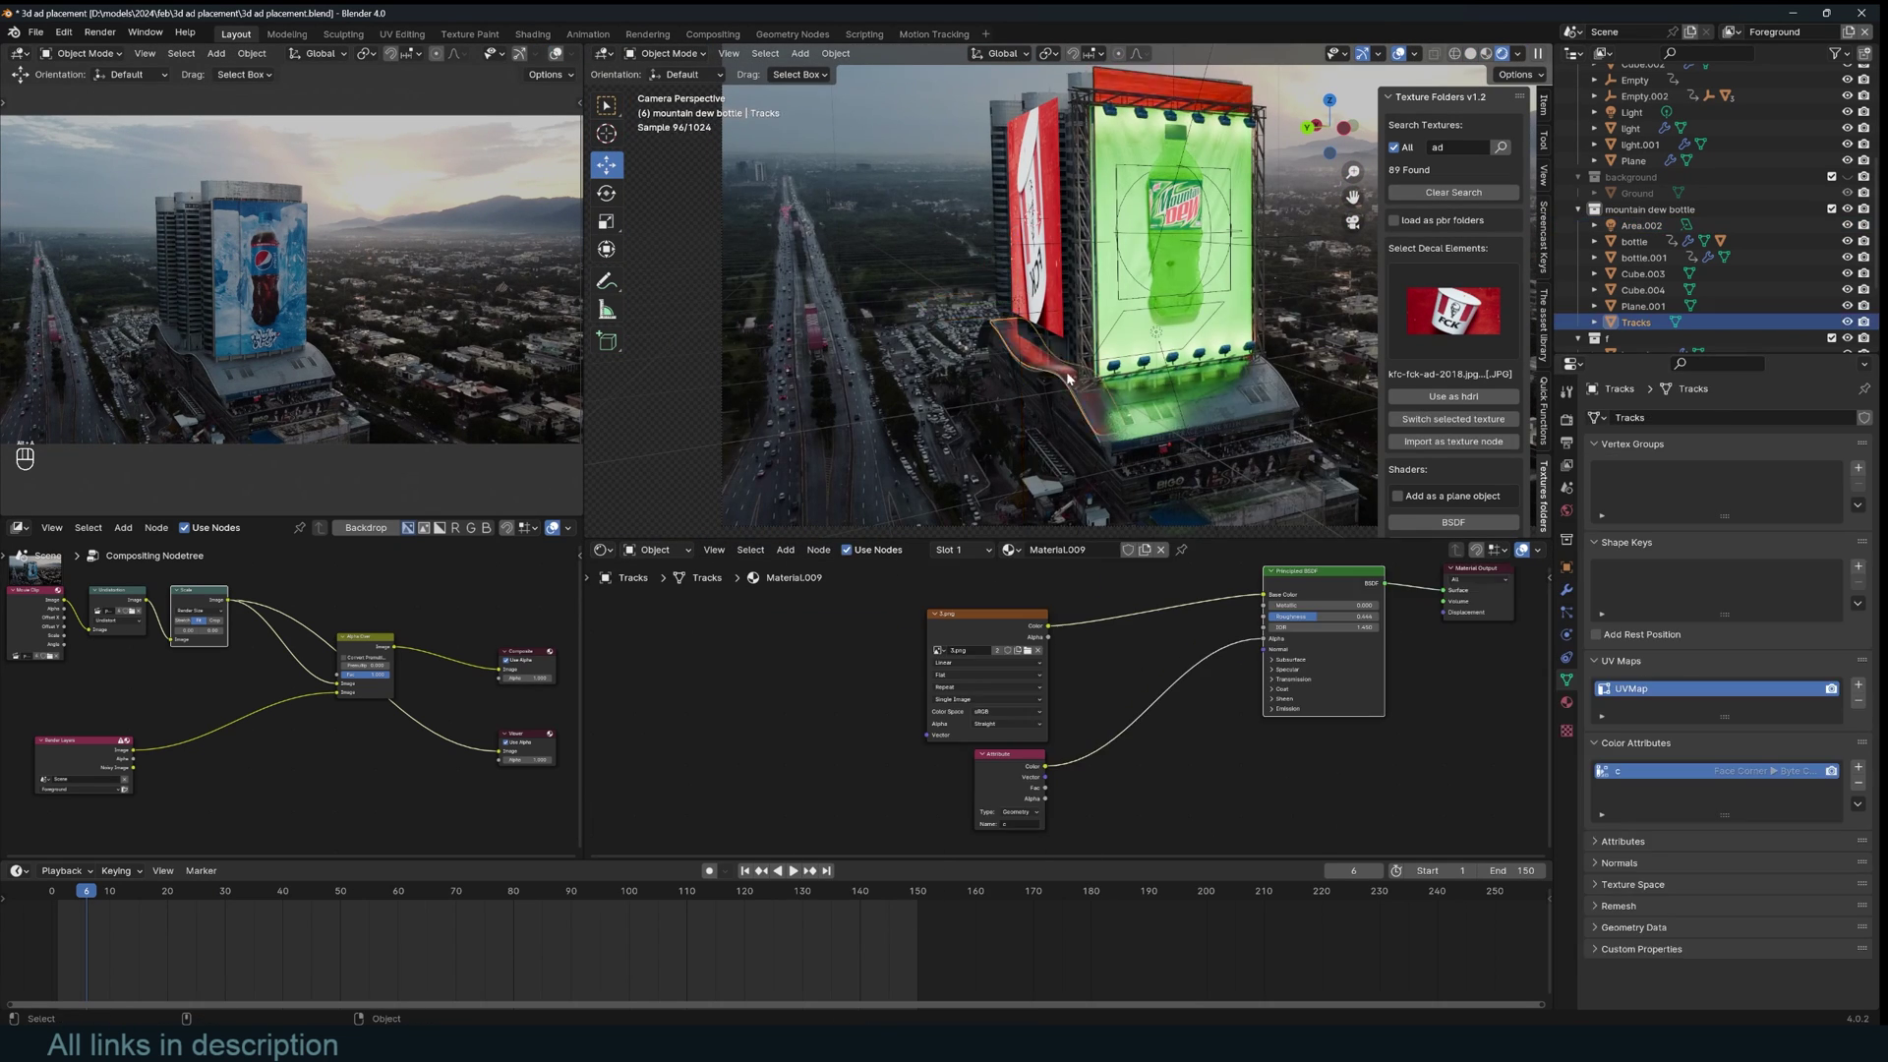
scroll(1045, 413, "up", 3)
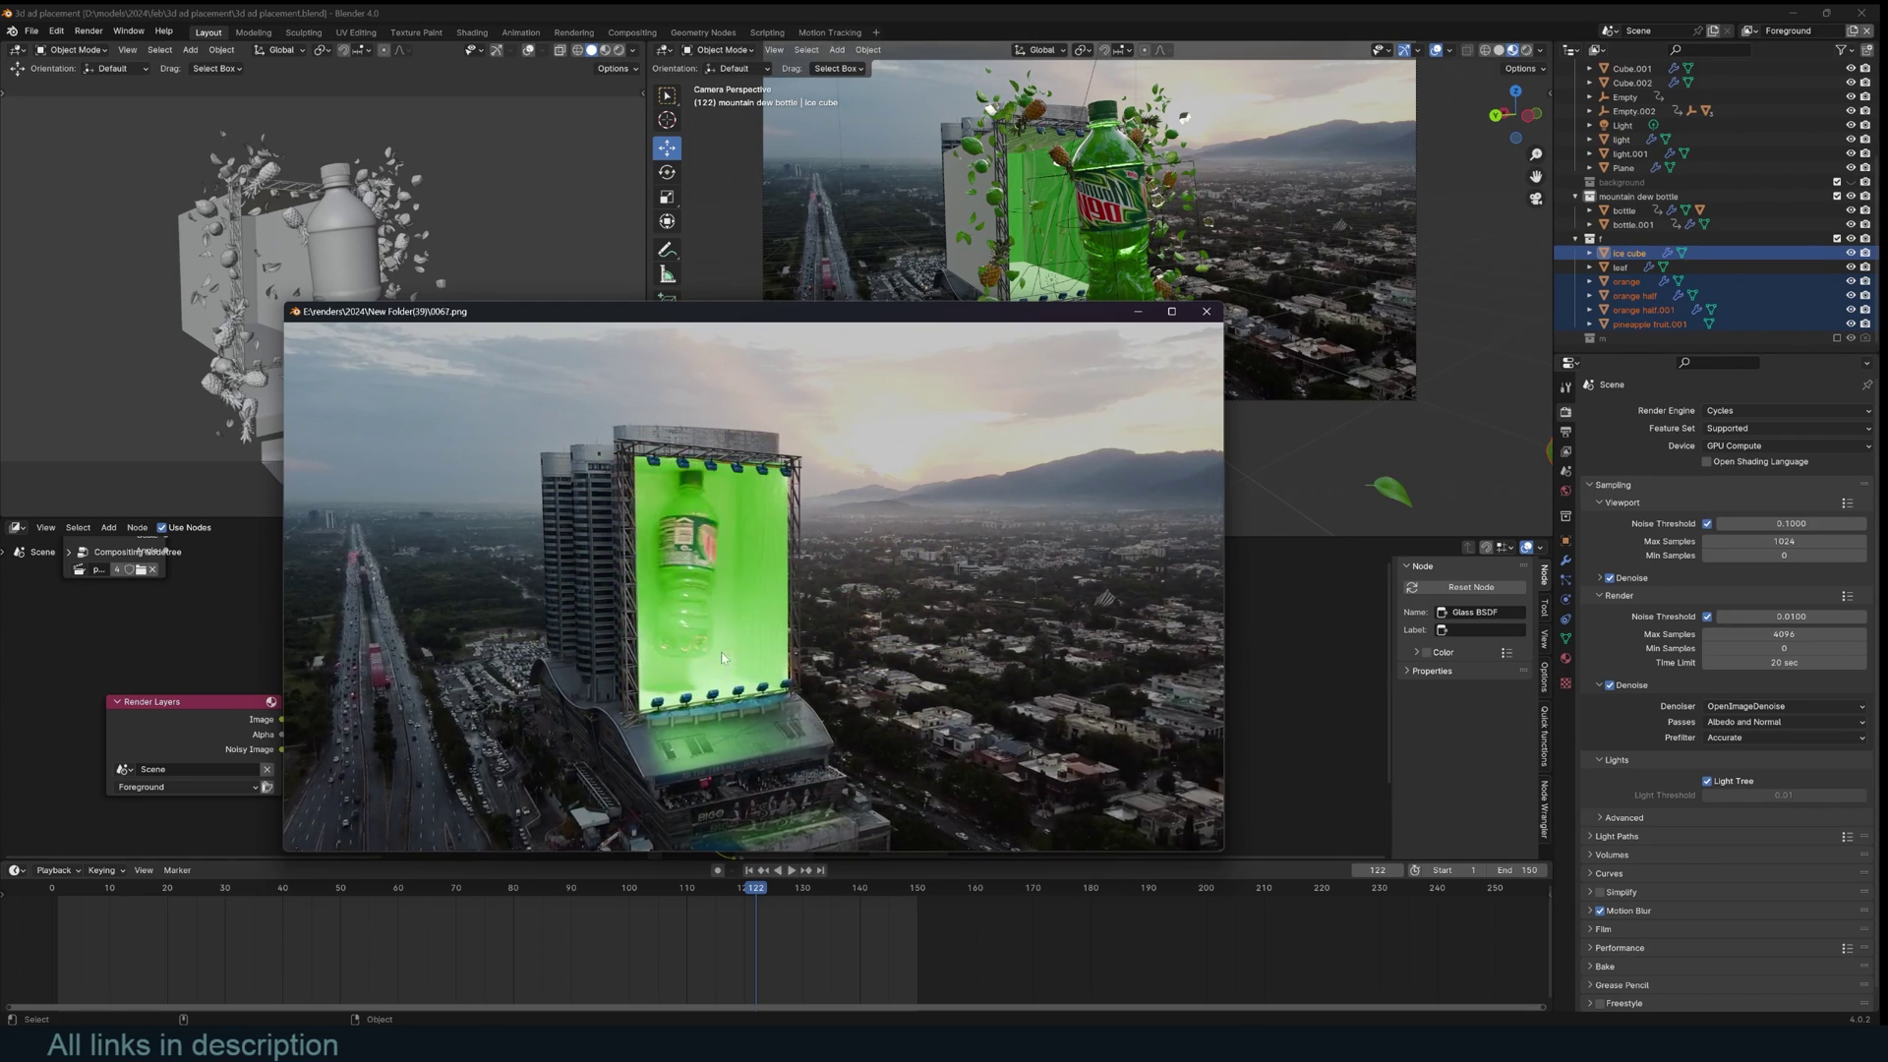
- Close the rendered frame and add a cube beside the green billboard box
left_click(1207, 312)
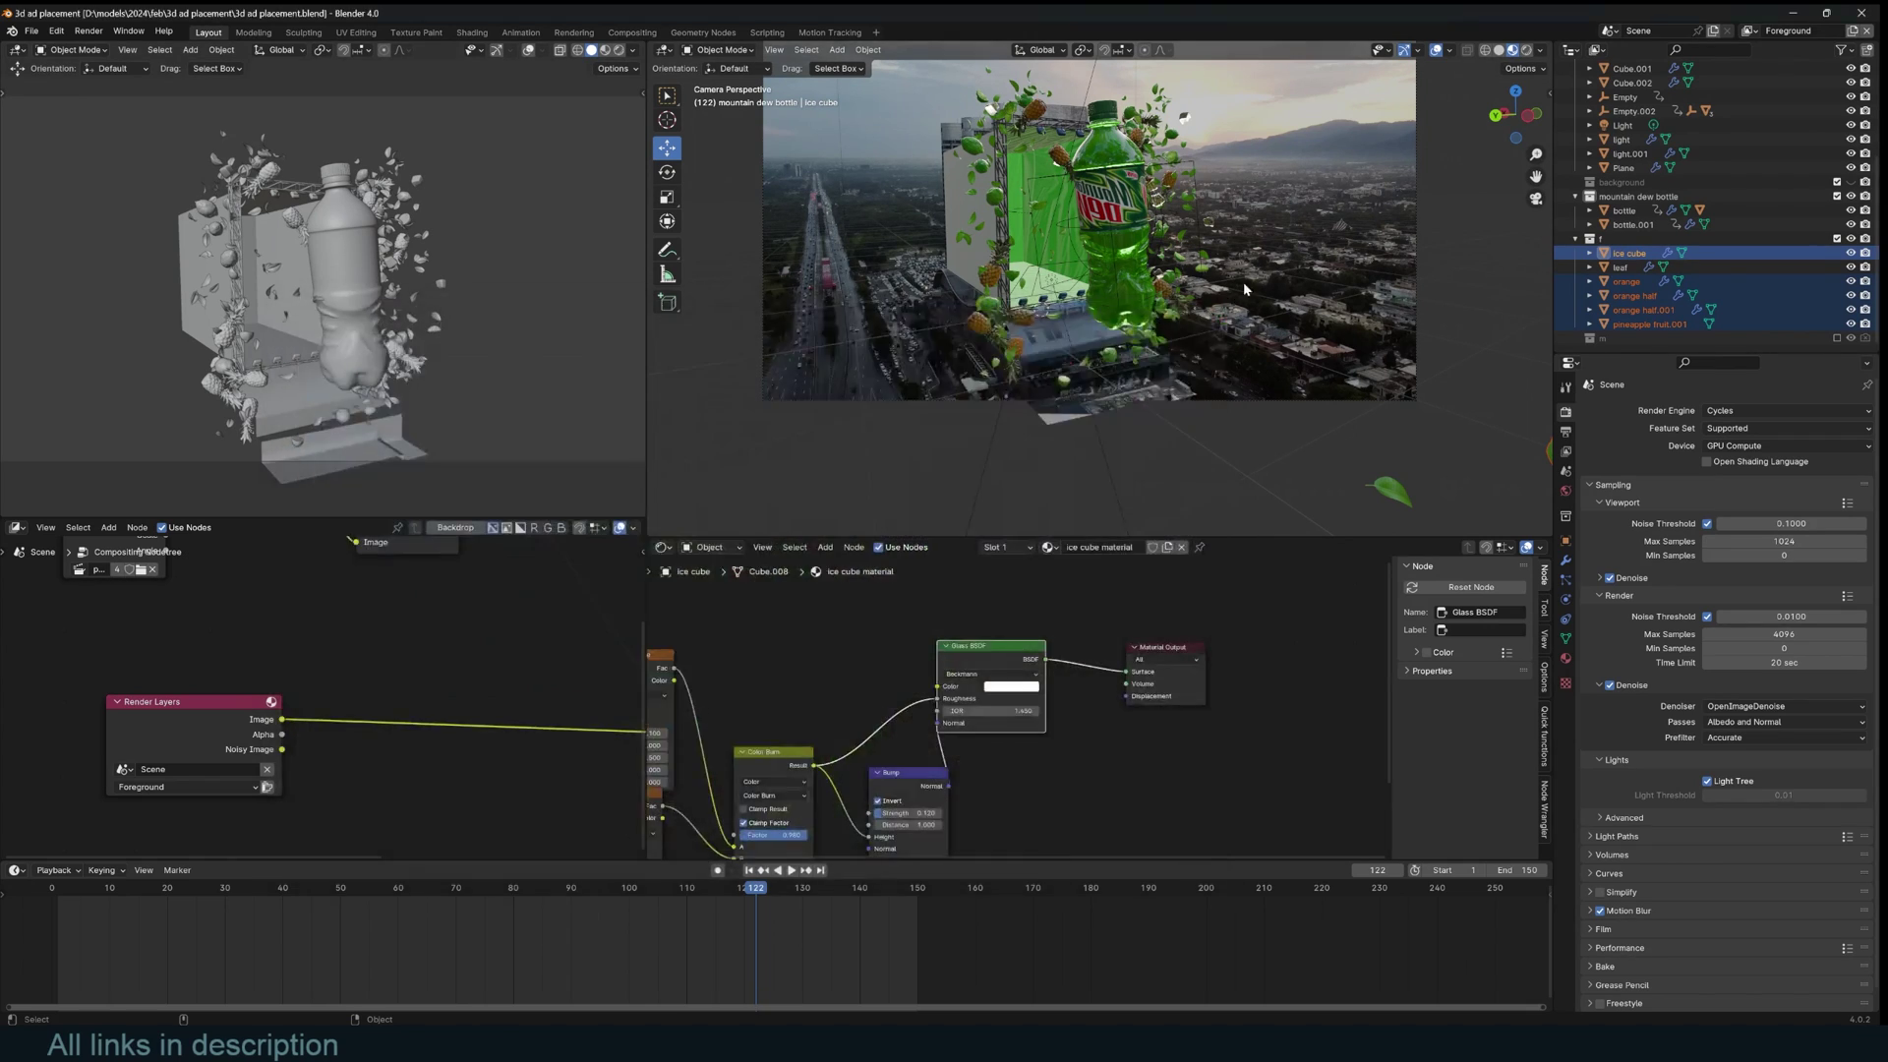
middle_click_drag(1160, 295, 1202, 273)
left_click(1096, 321)
key("Tab")
key("Tab")
key("shift+a")
left_click(1259, 309)
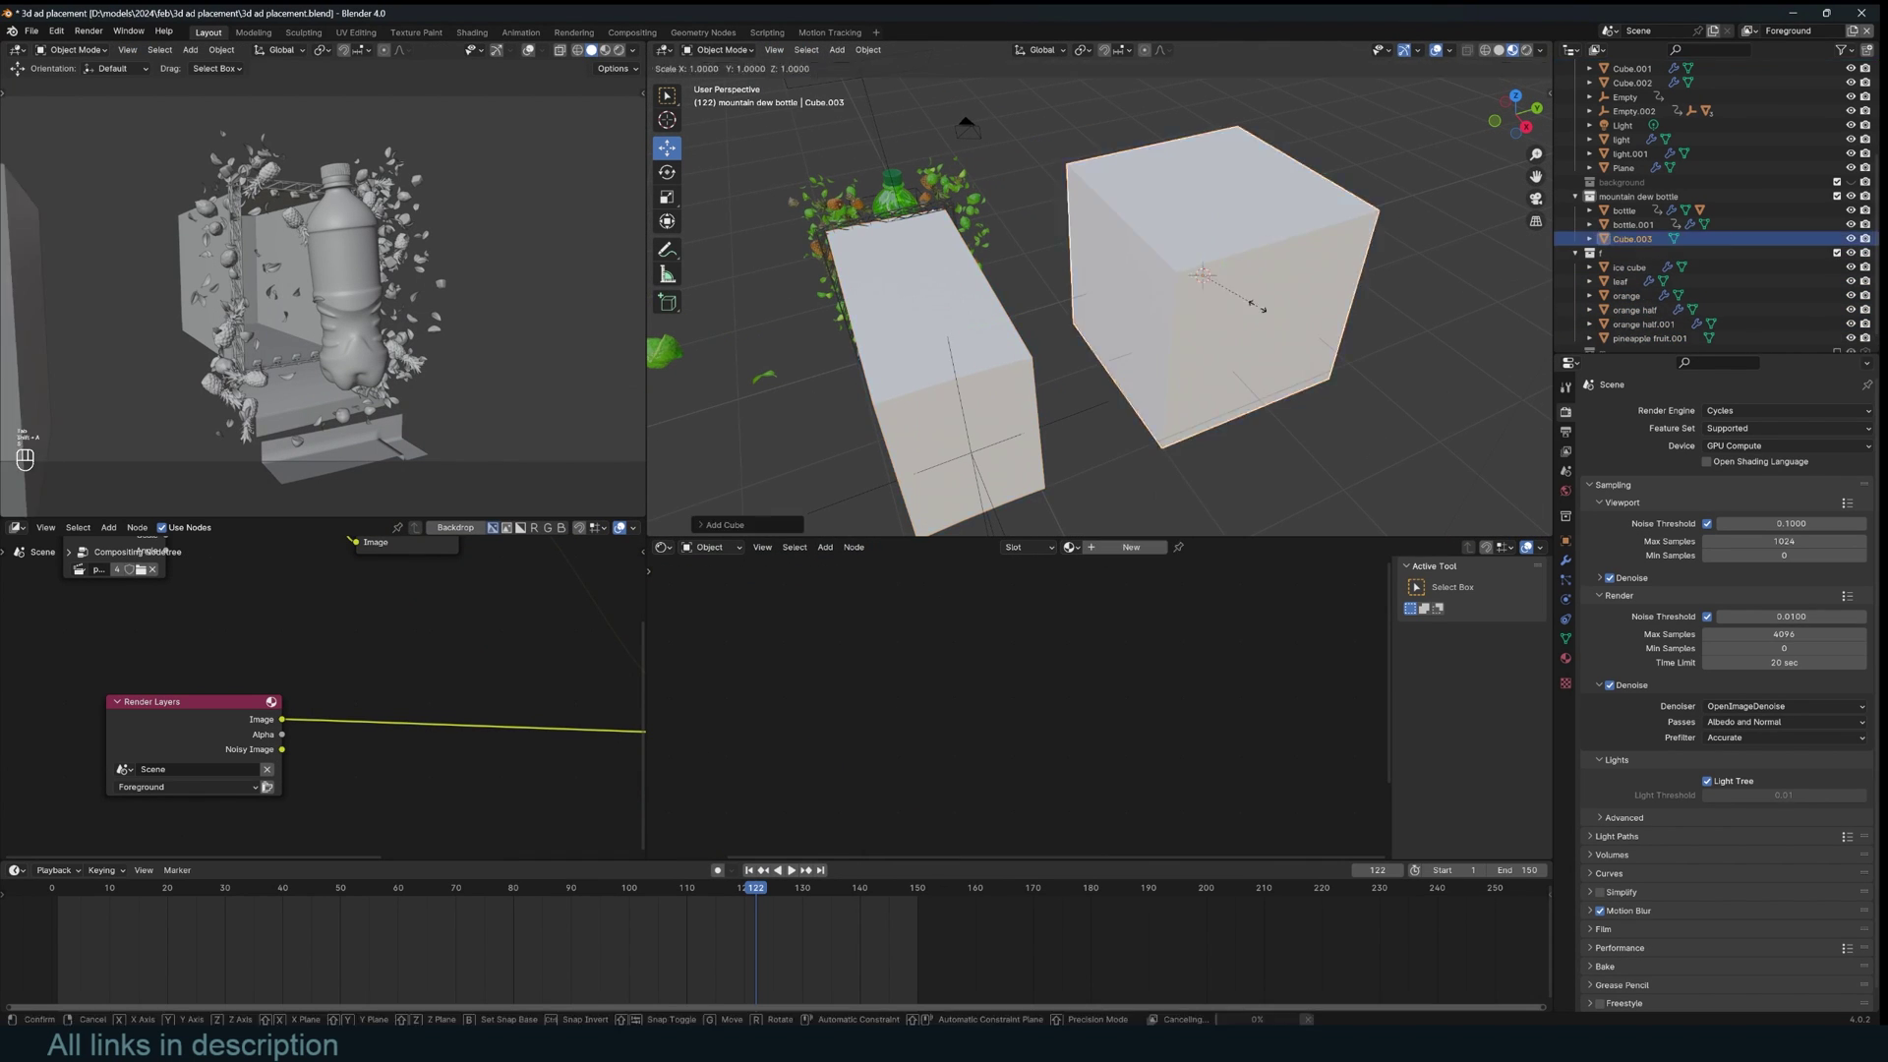
- Delete one face of the new cube in Edit Mode to open the box
middle_click_drag(1228, 370, 1010, 305)
key("Tab")
key("3")
left_click(1020, 298)
key("x")
left_click(1021, 297)
key("ctrl+z")
key("x")
left_click(1023, 331)
key("Tab")
- Hook the cube's end face to a new empty and move the empty along the X axis to change the box's depth
left_click(1393, 339)
middle_click_drag(1393, 339, 1187, 279)
key("Tab")
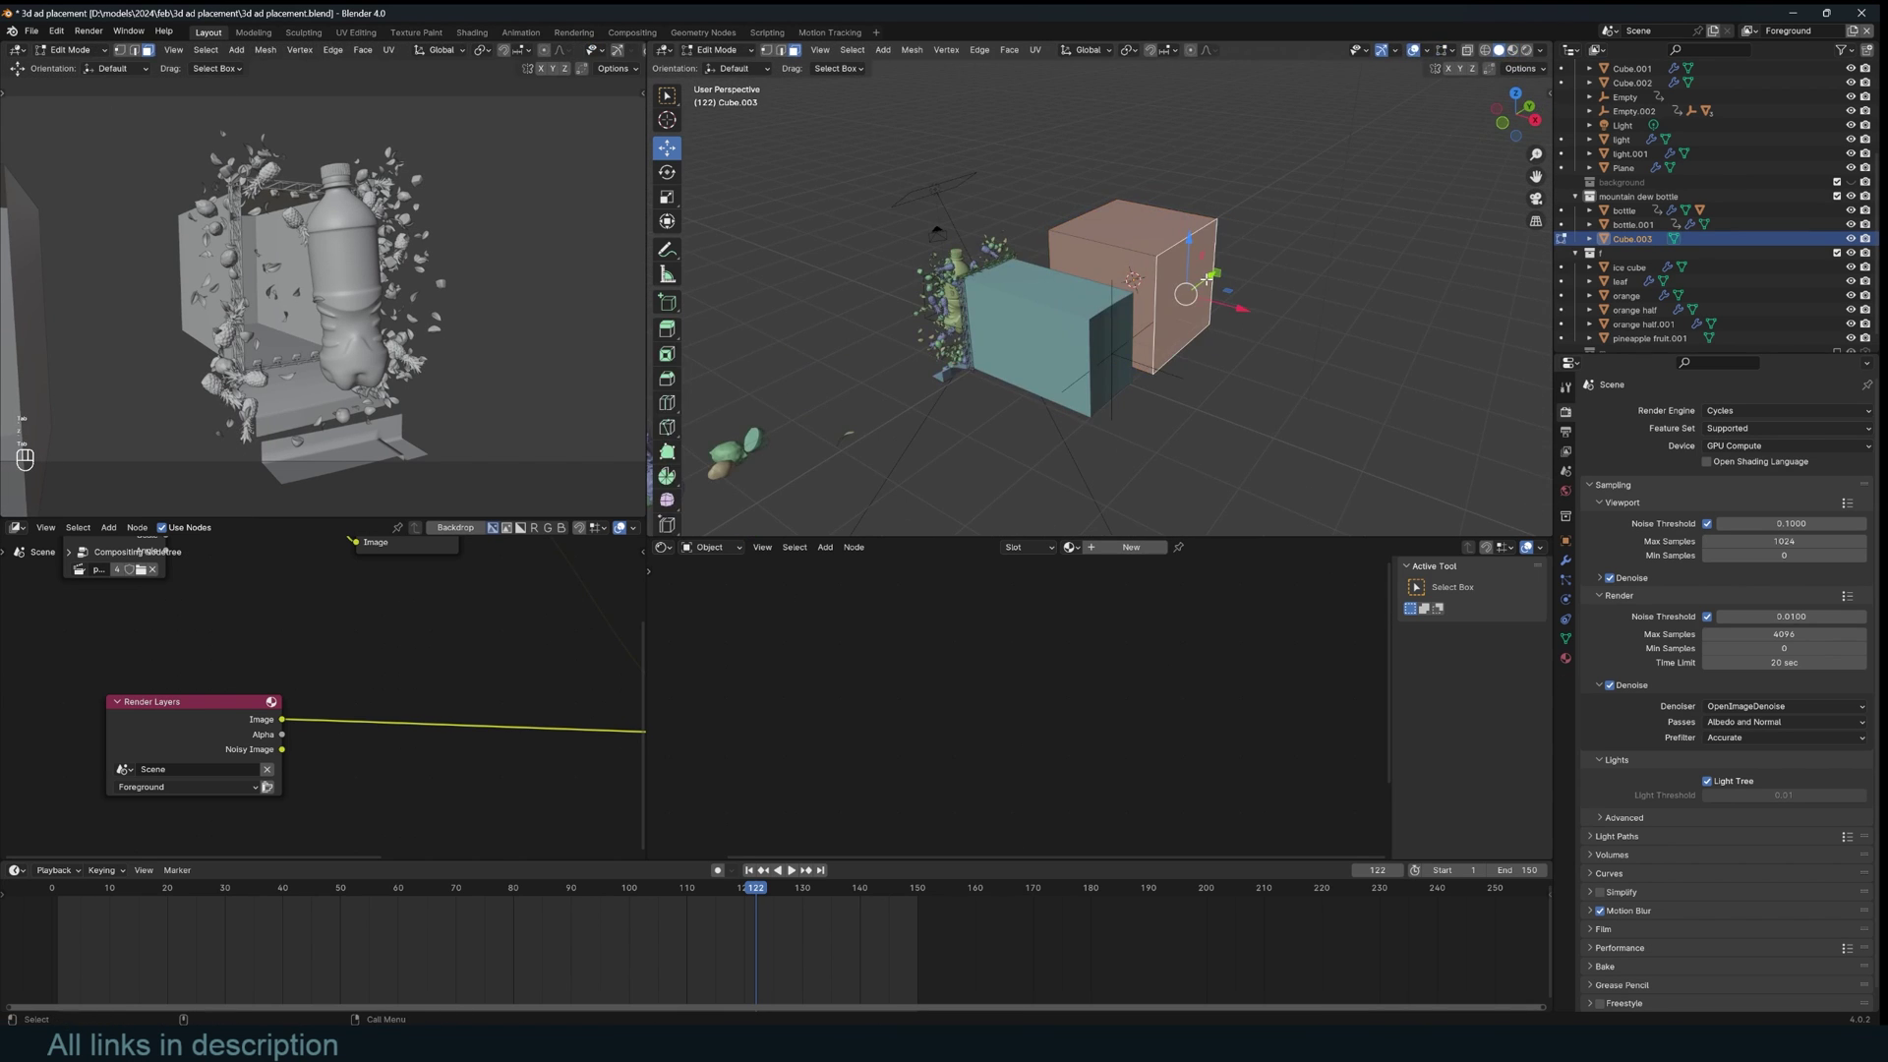
key("Tab")
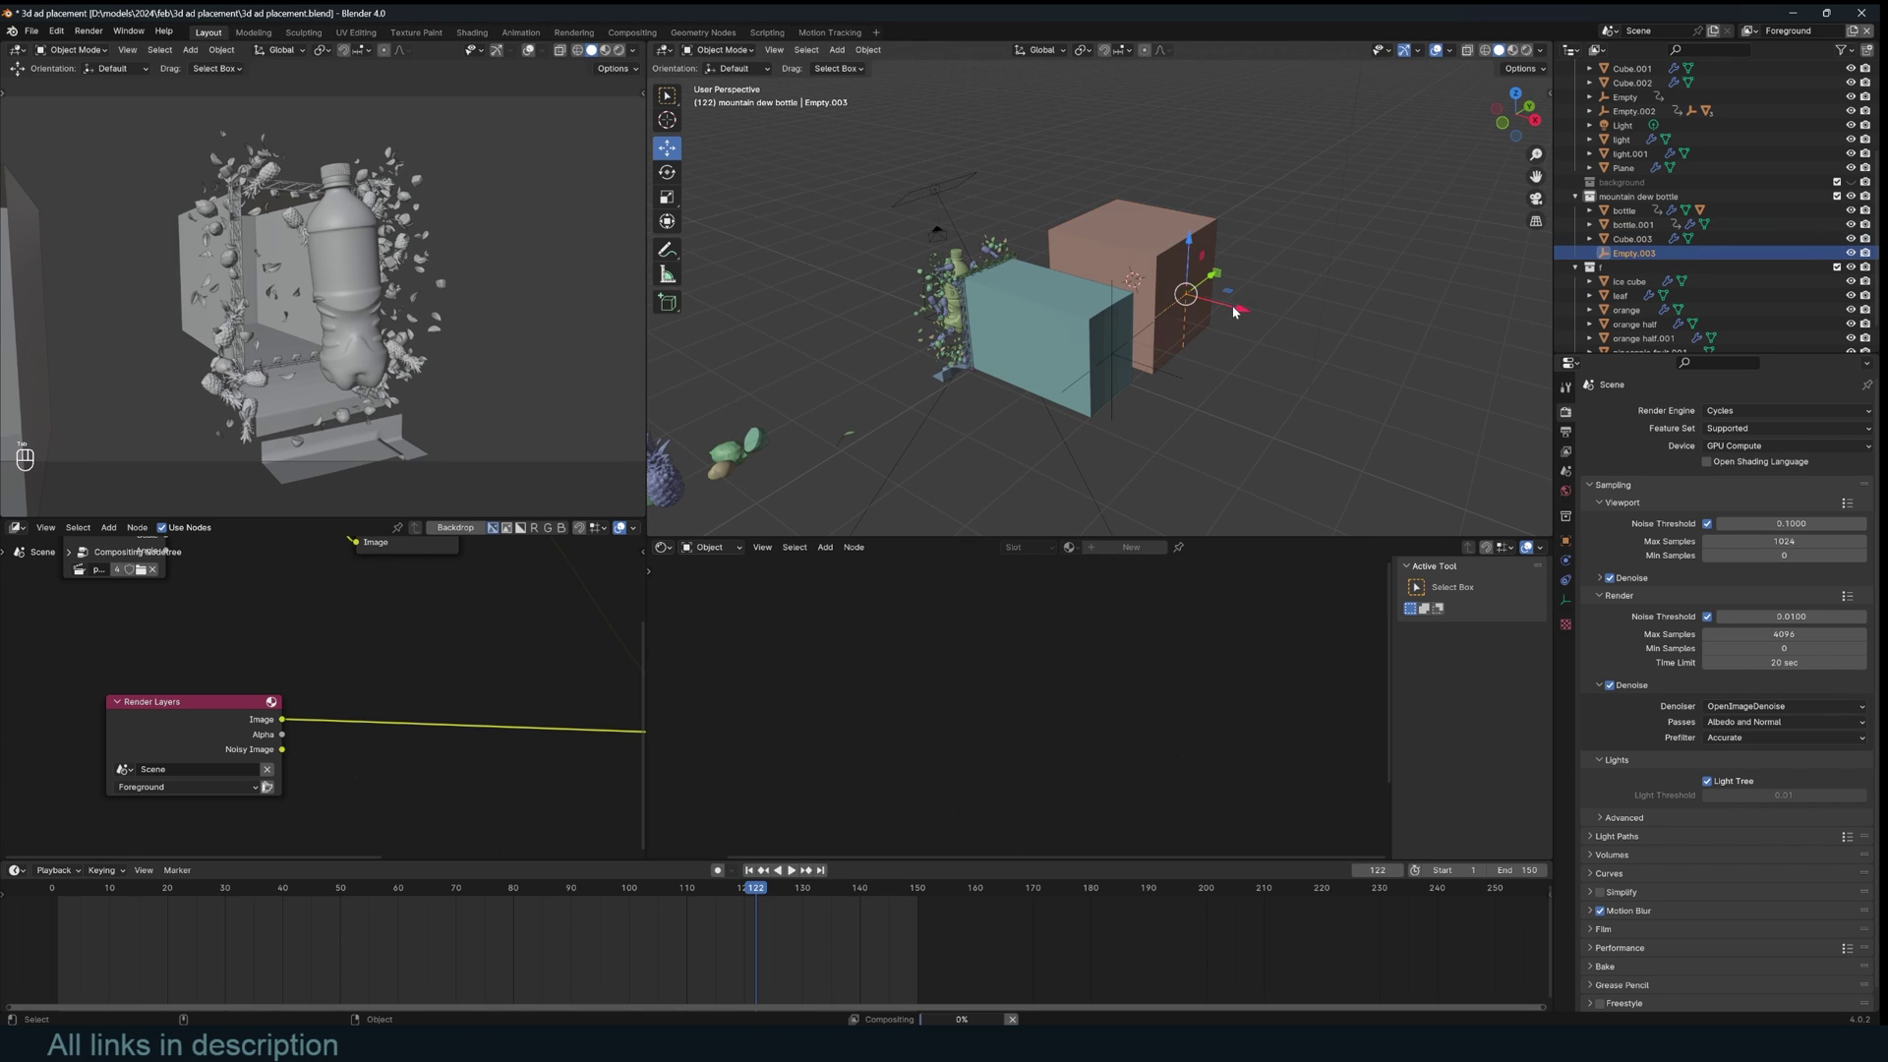
key("g")
key("x")
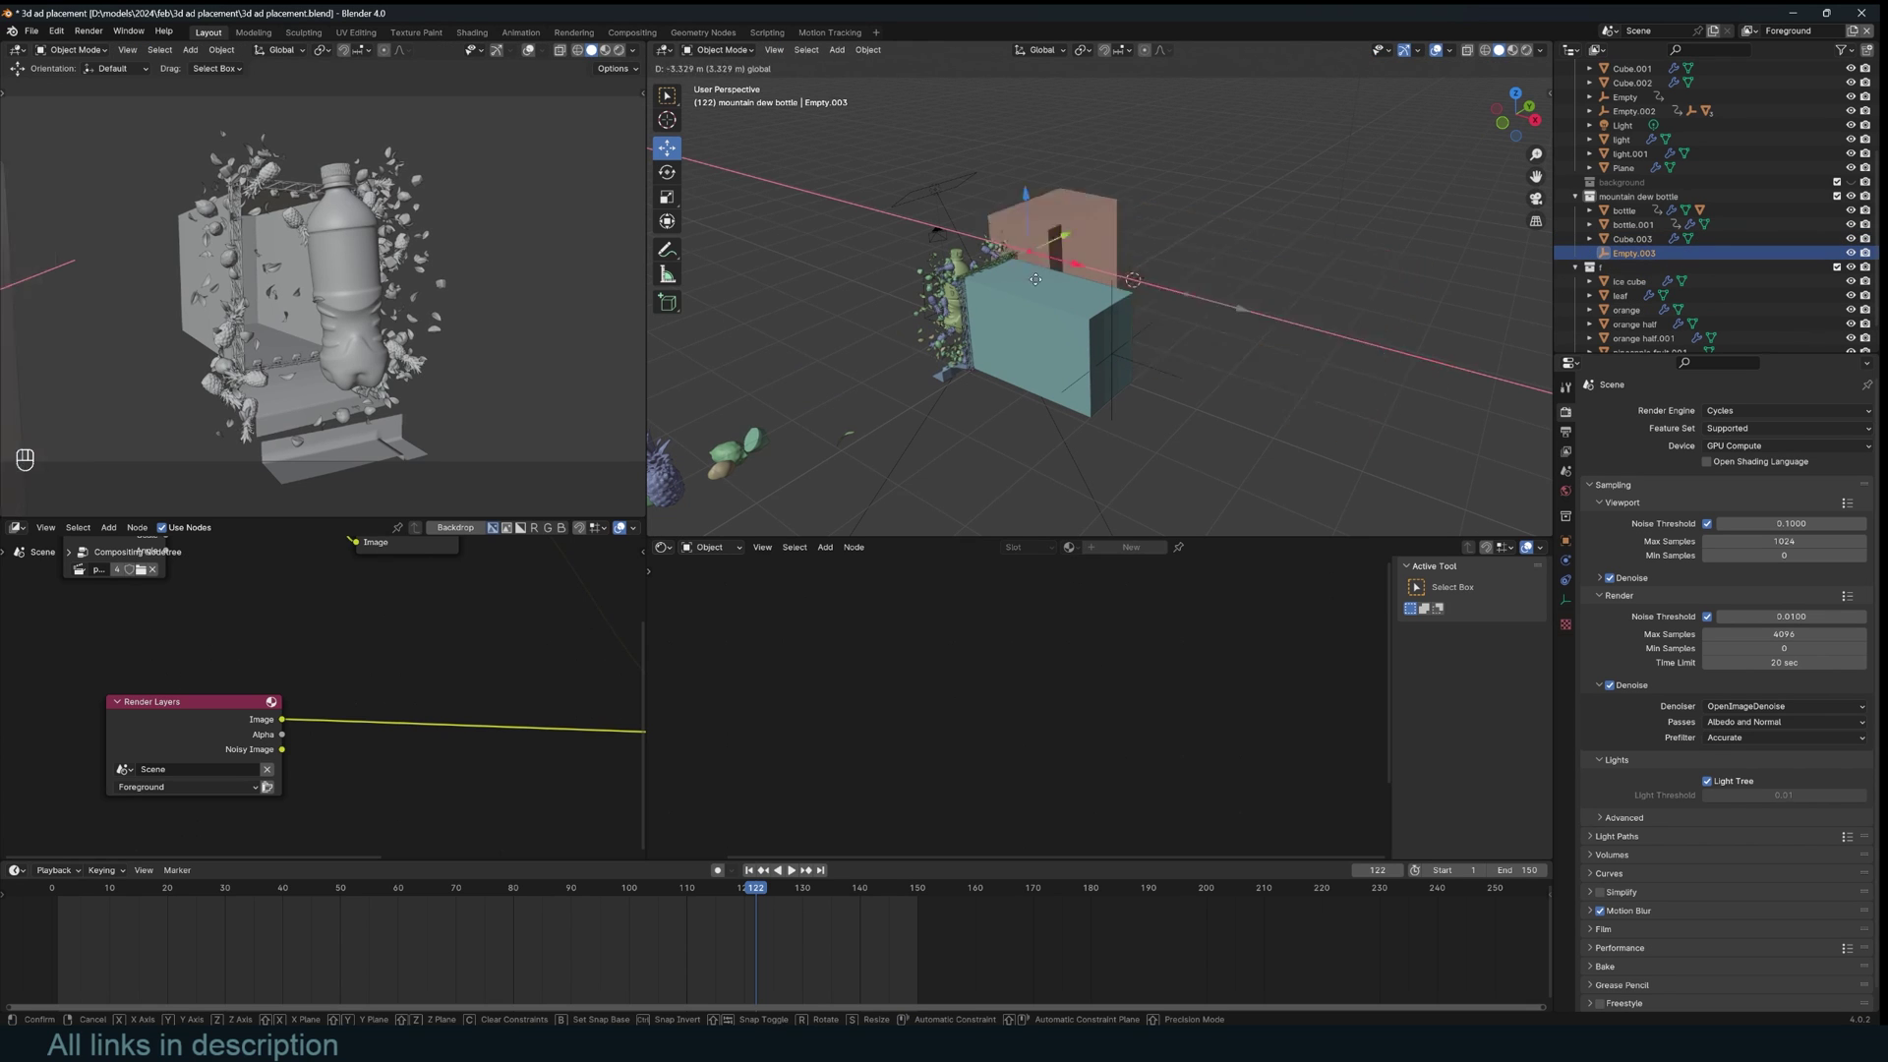
left_click_drag(1031, 278, 1123, 307)
- Delete the demonstration cube together with its hook empty
middle_click_drag(1121, 305, 1100, 139)
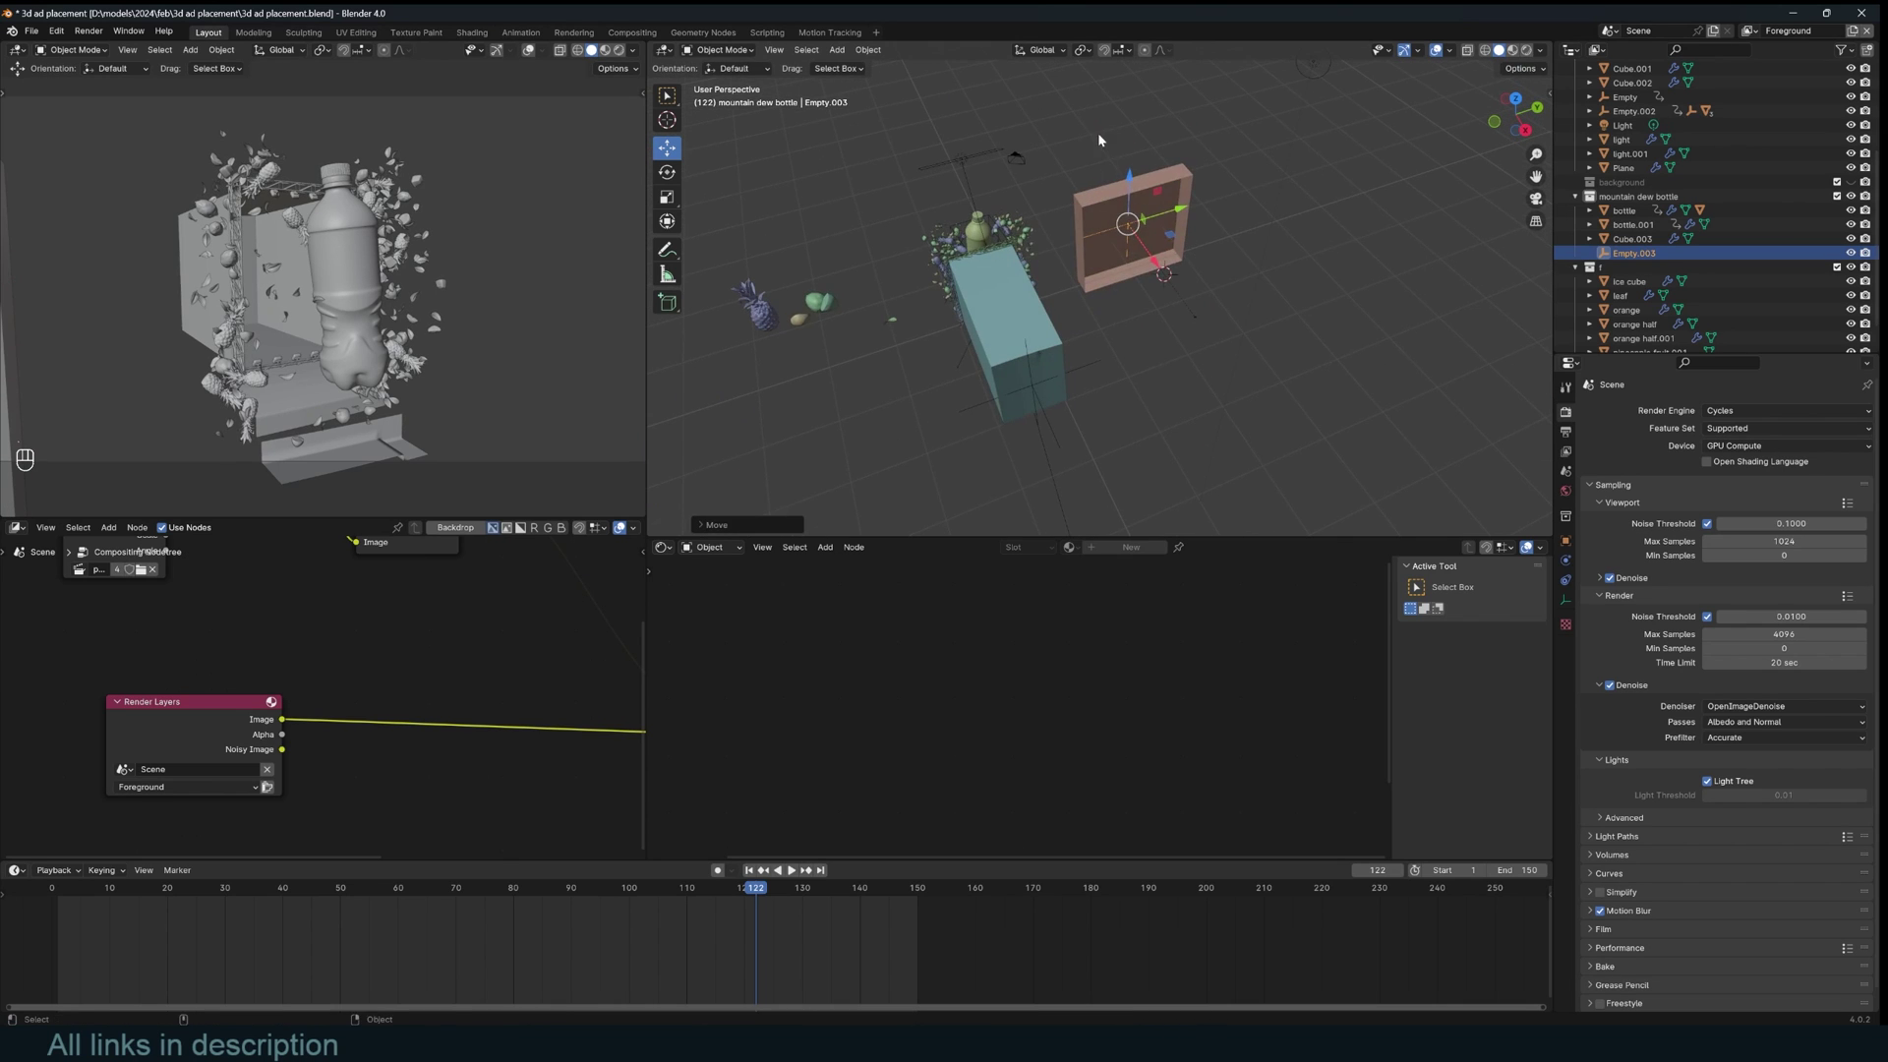
key("x")
left_click(1149, 251)
- Play the billboard animation and review it in Material Preview shading from free angles and through the camera
middle_click_drag(1059, 271, 1182, 299)
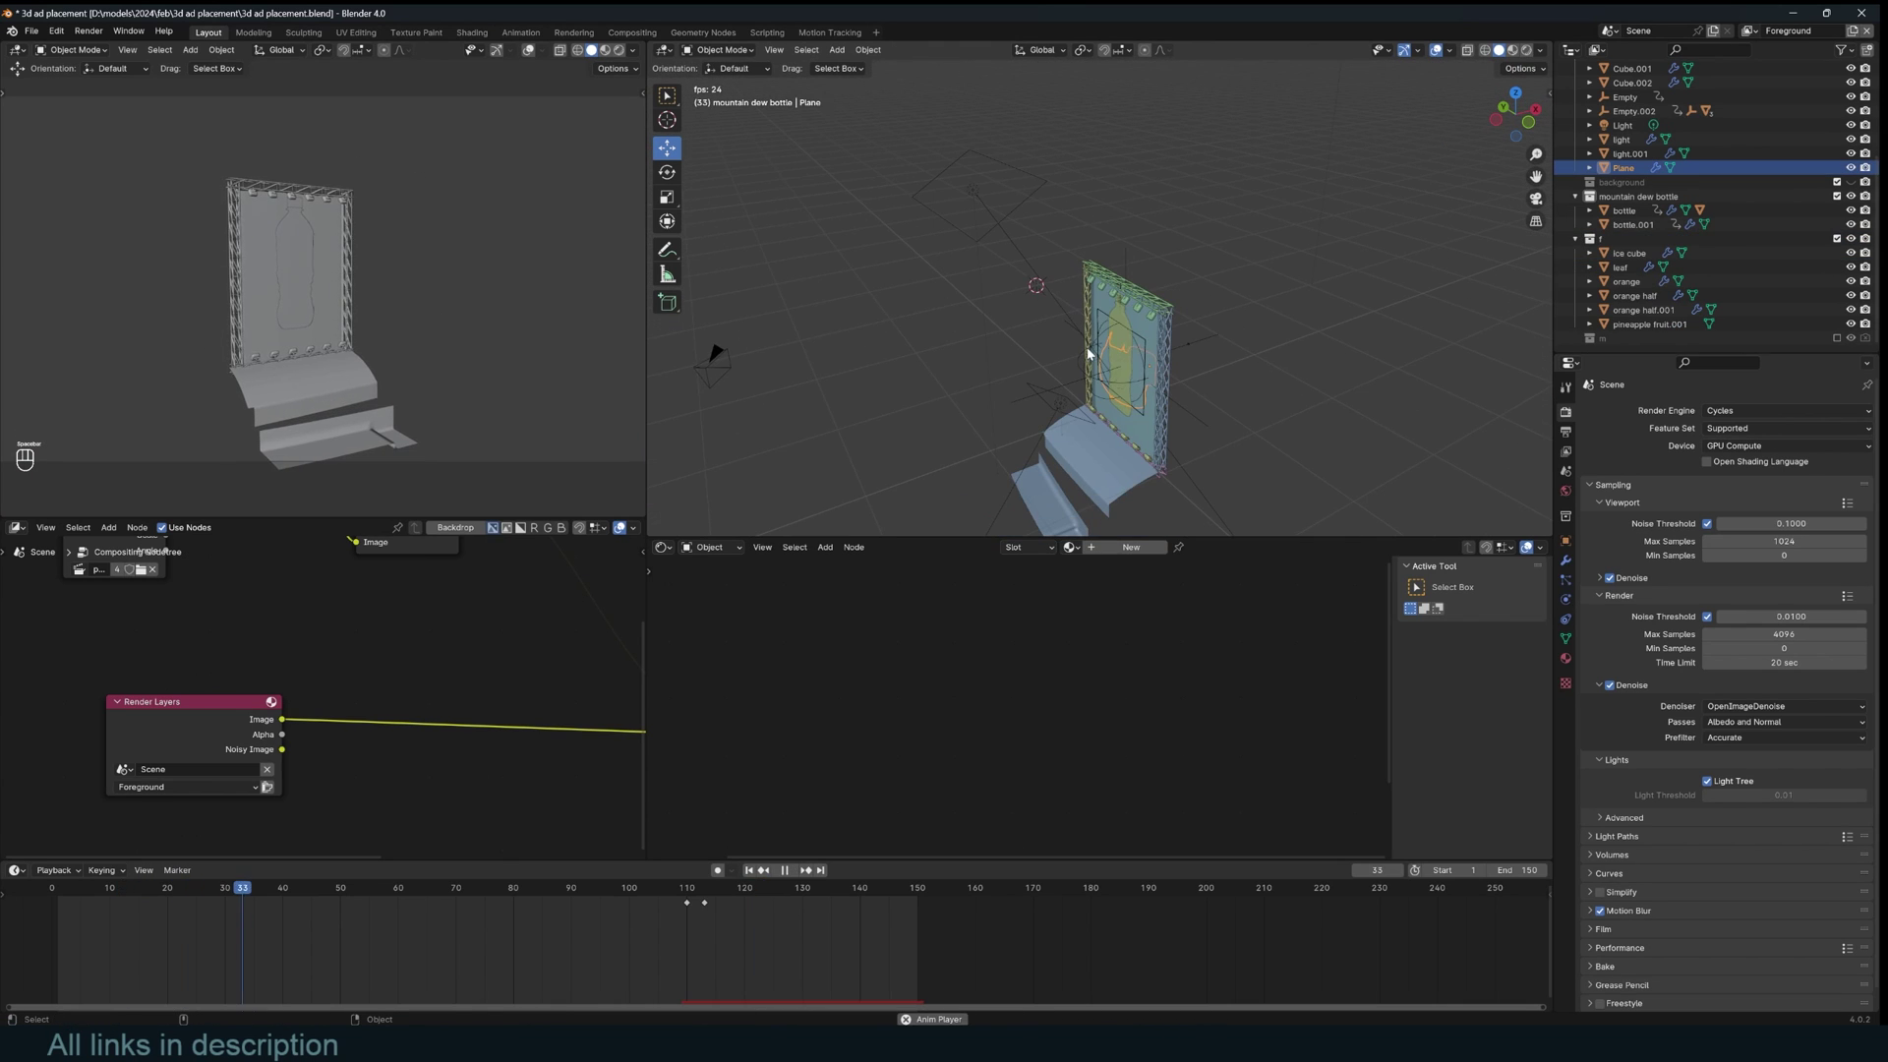
key("alt+a")
middle_click_drag(1134, 375, 1241, 335)
left_click(1512, 50)
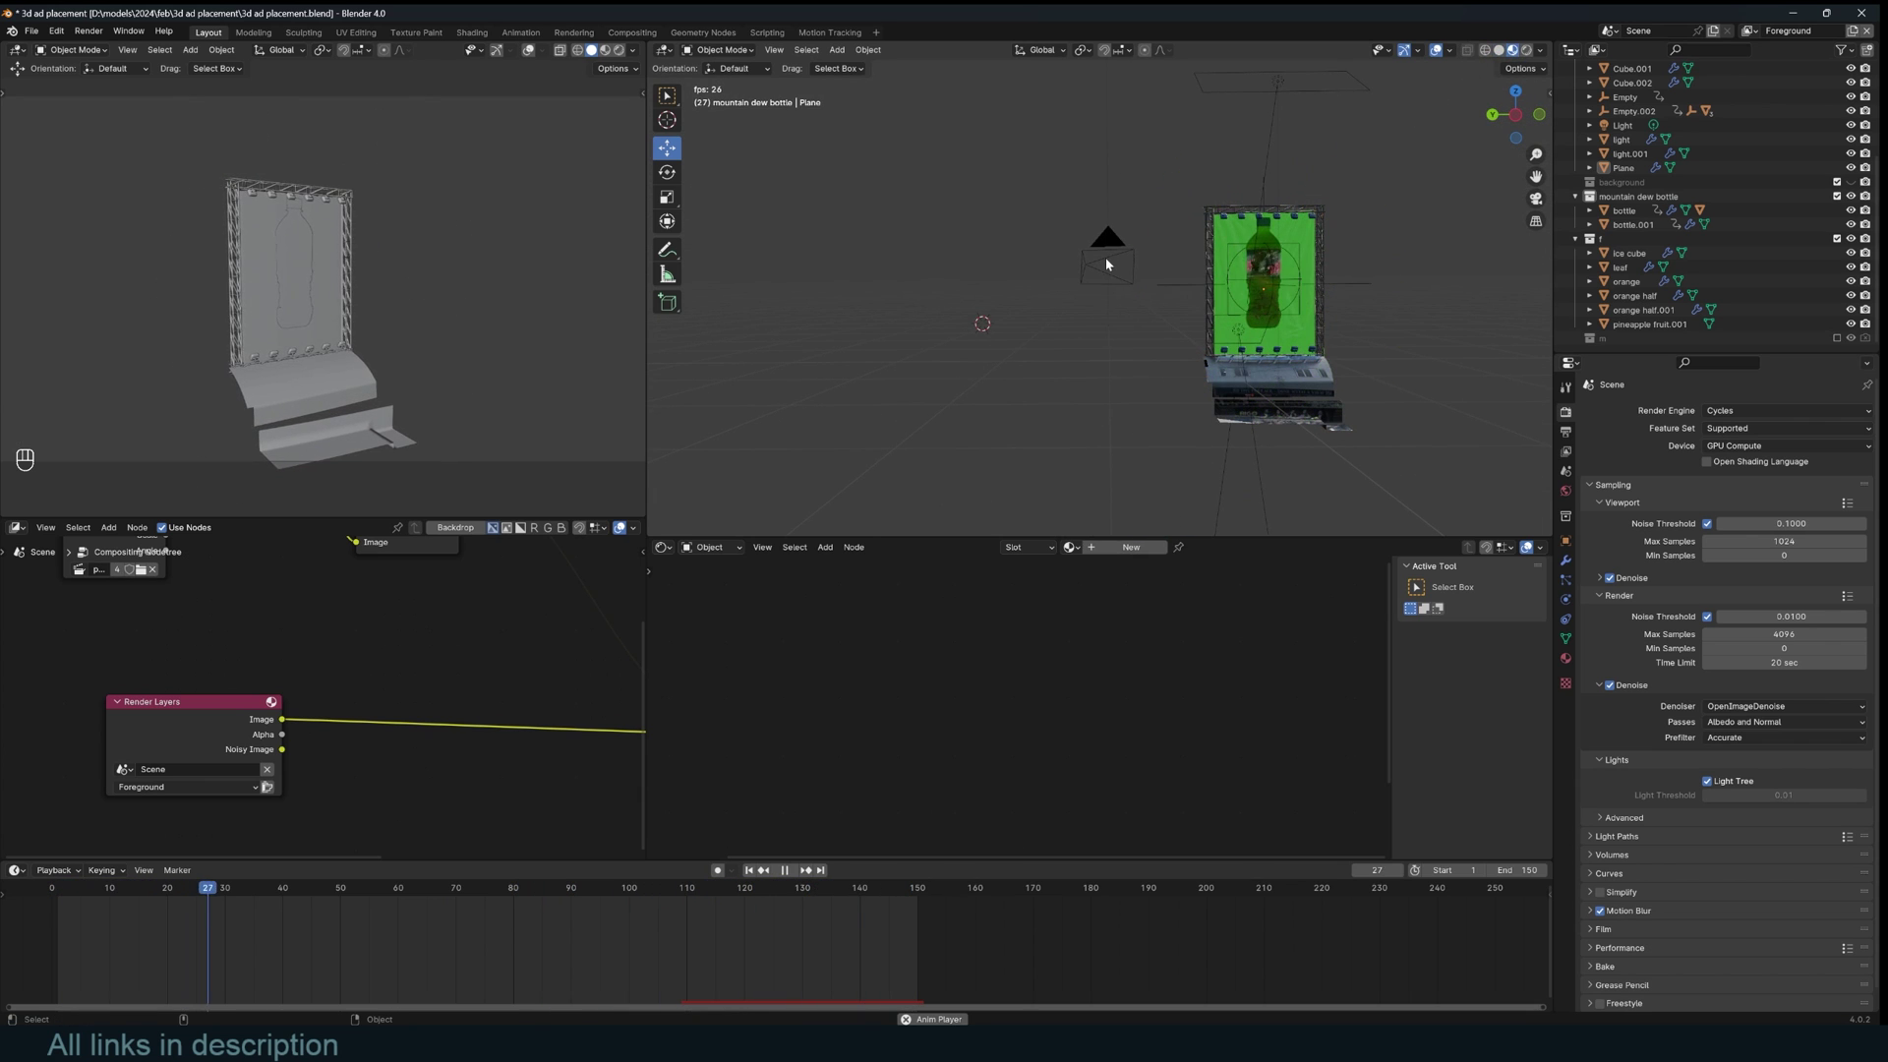
key("KP_0")
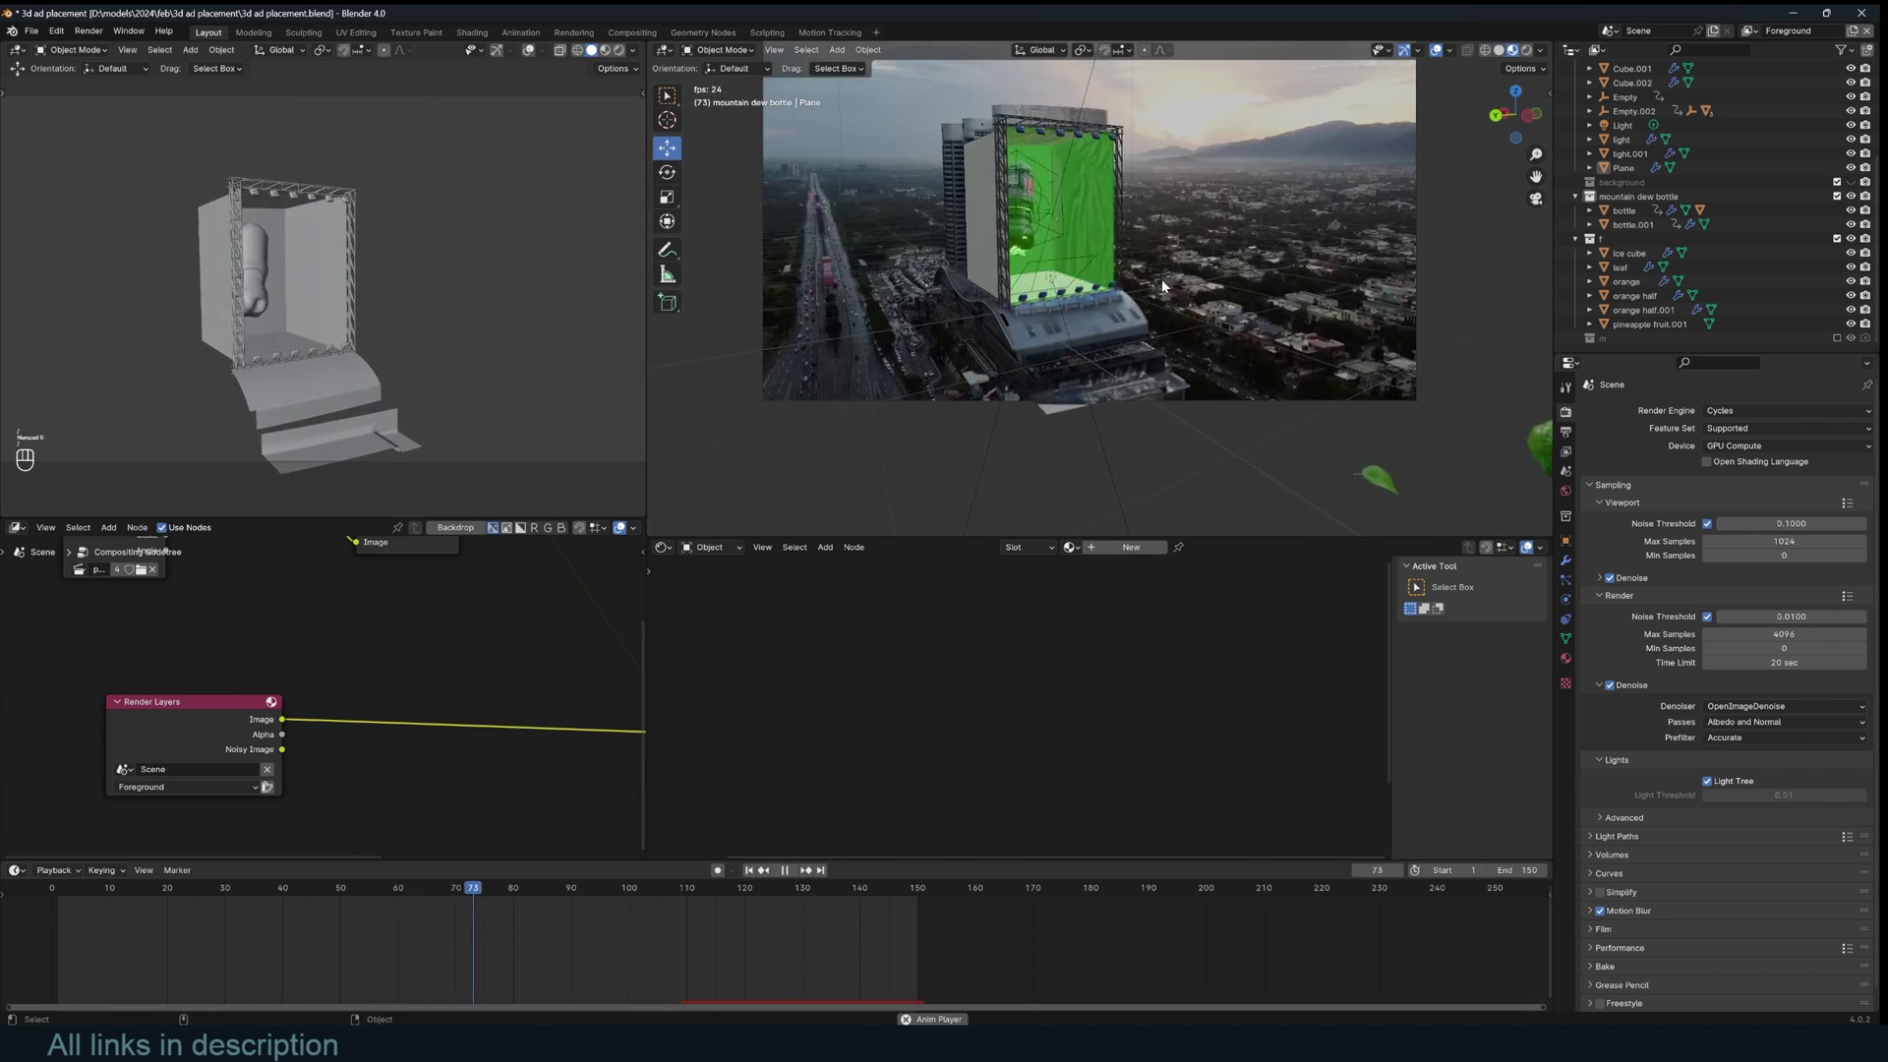
middle_click_drag(1329, 320, 1027, 479)
key("KP_0")
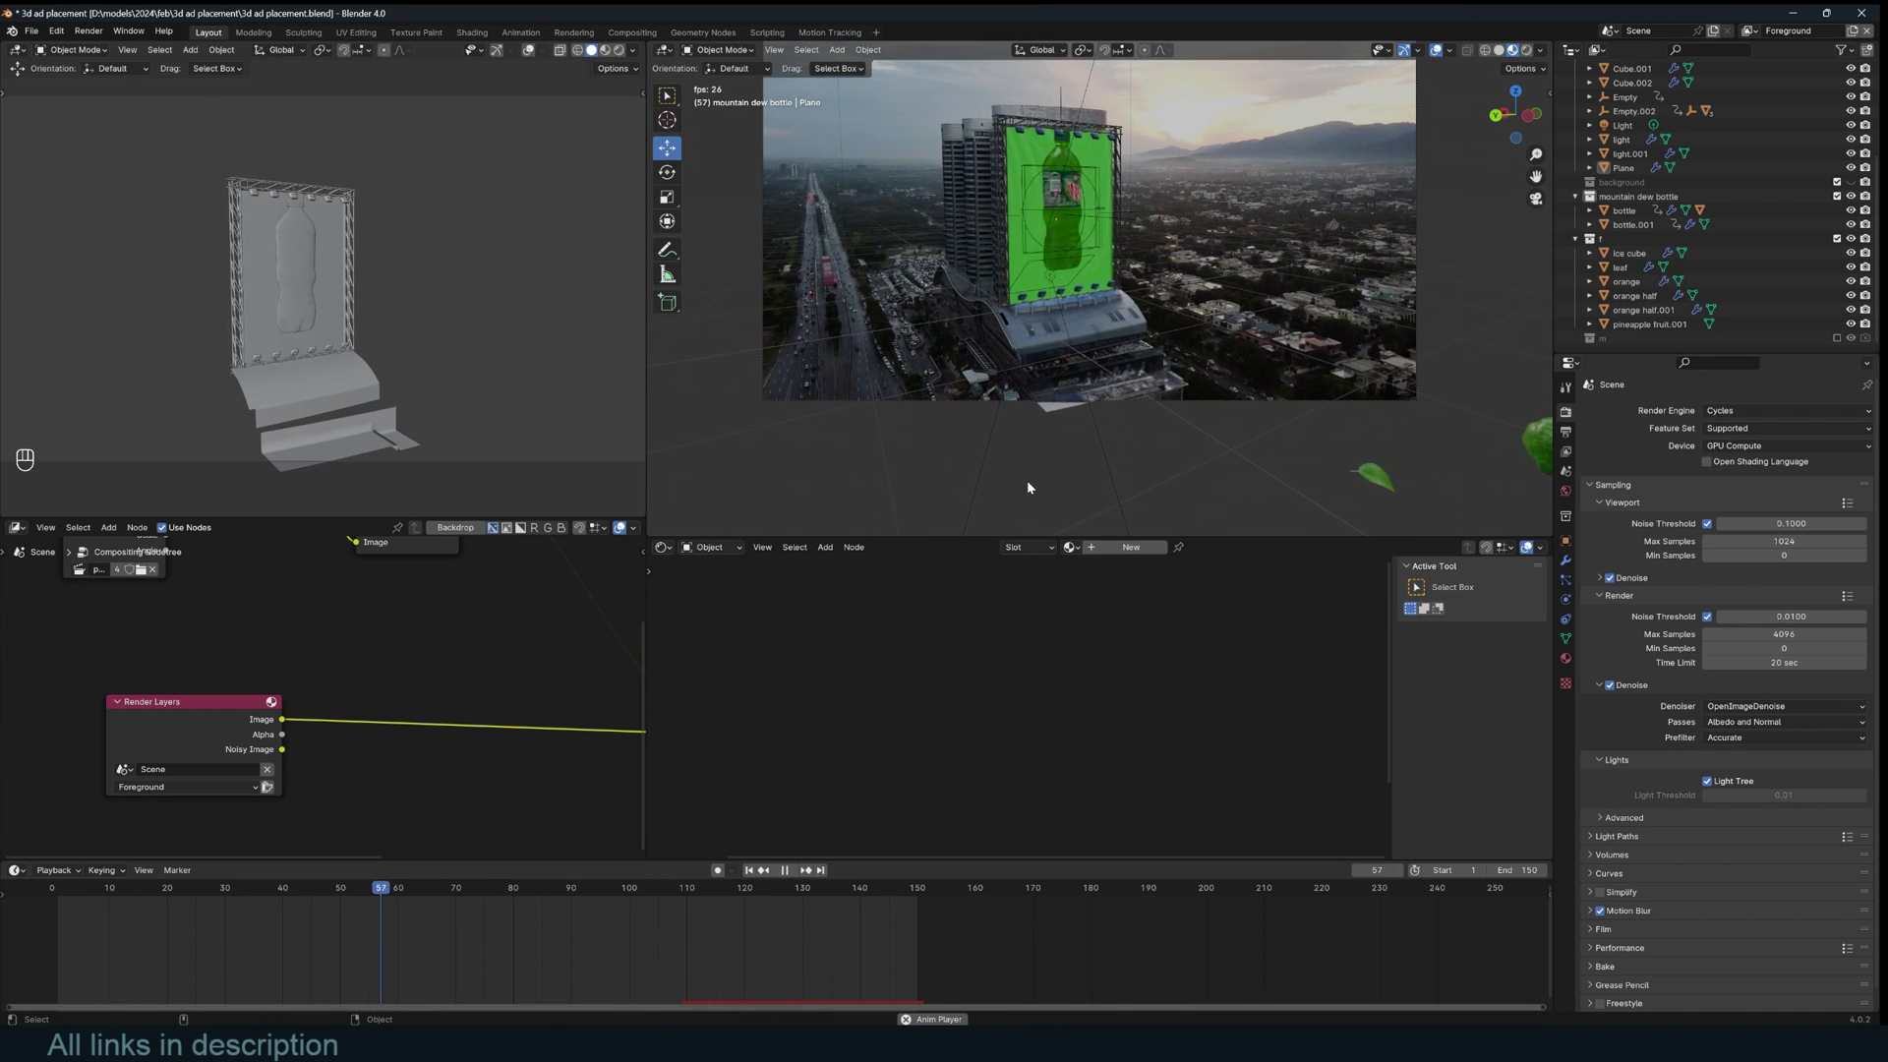